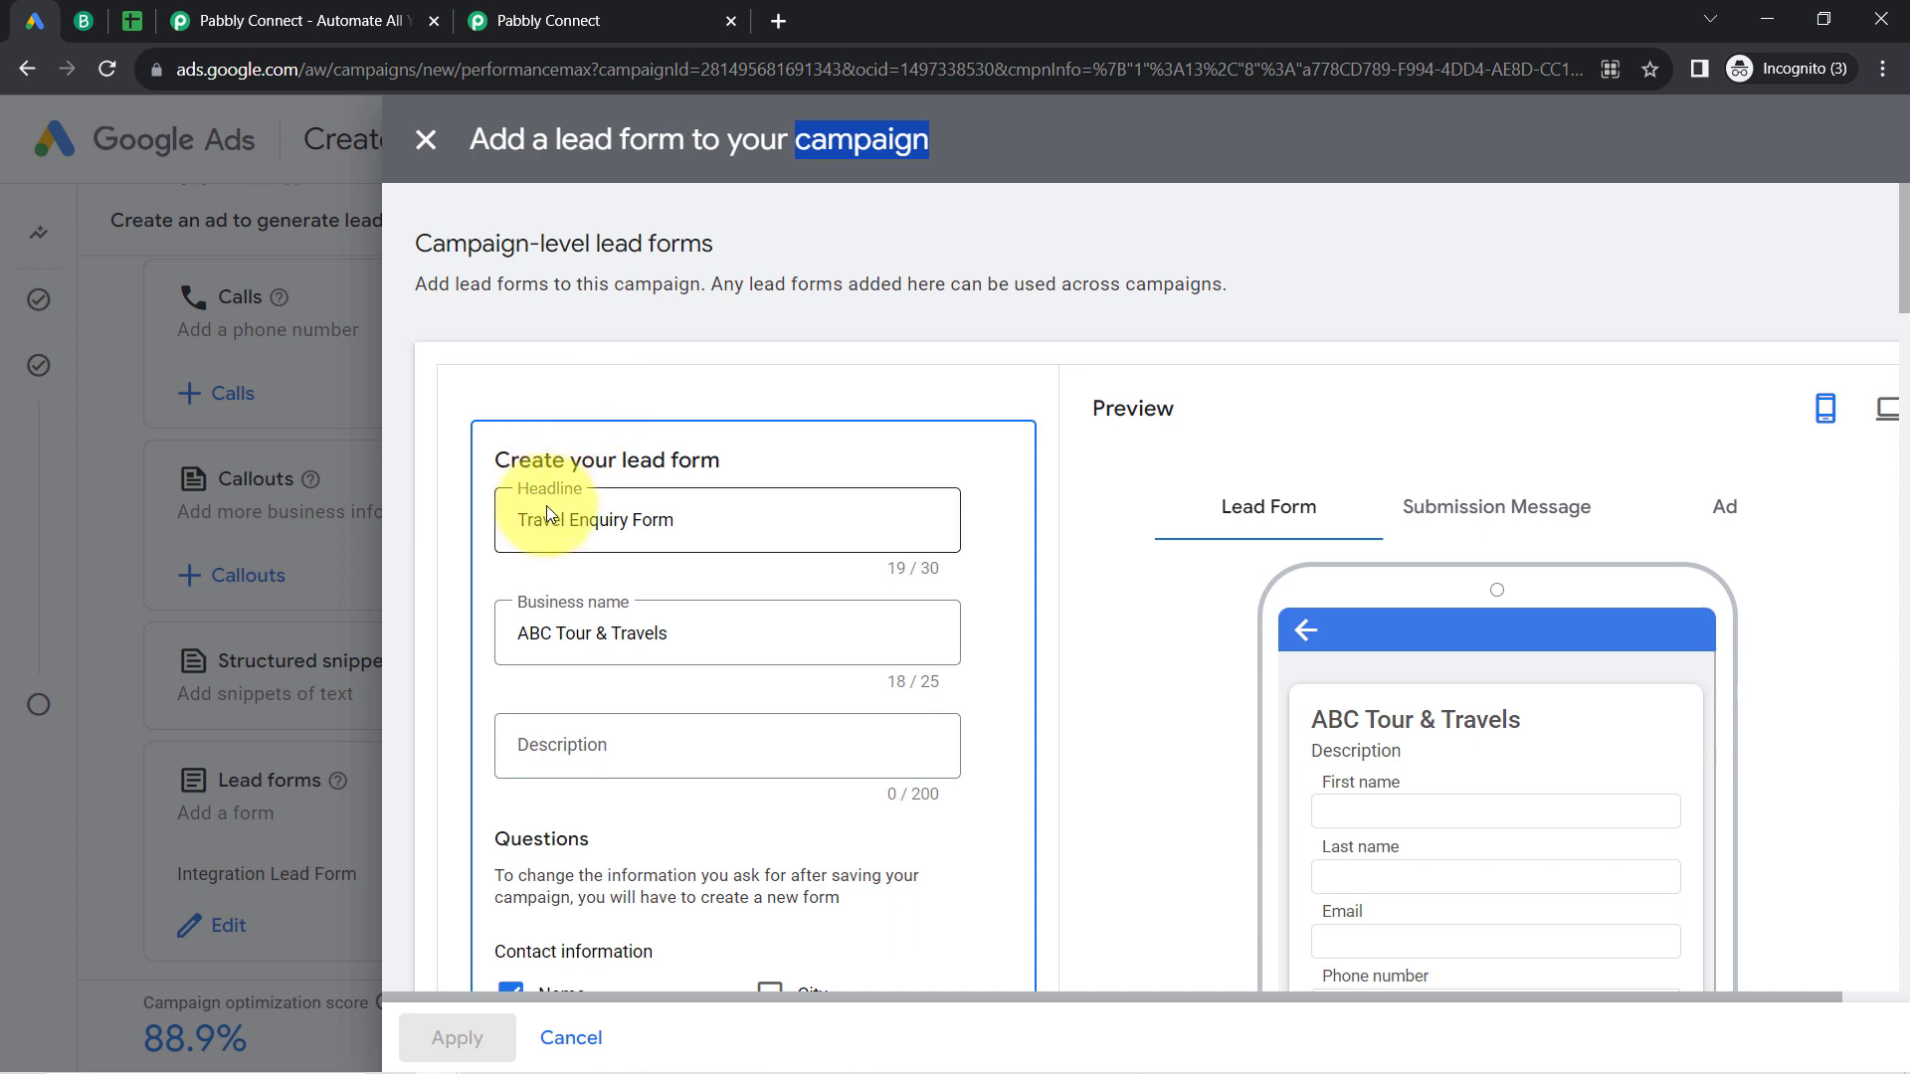
Step: Review the Travel Enquiry Form's headline, contact information fields and destination city question
{"action": "left_click_drag", "start_coordinate": [546, 510], "coordinate": [773, 504]}
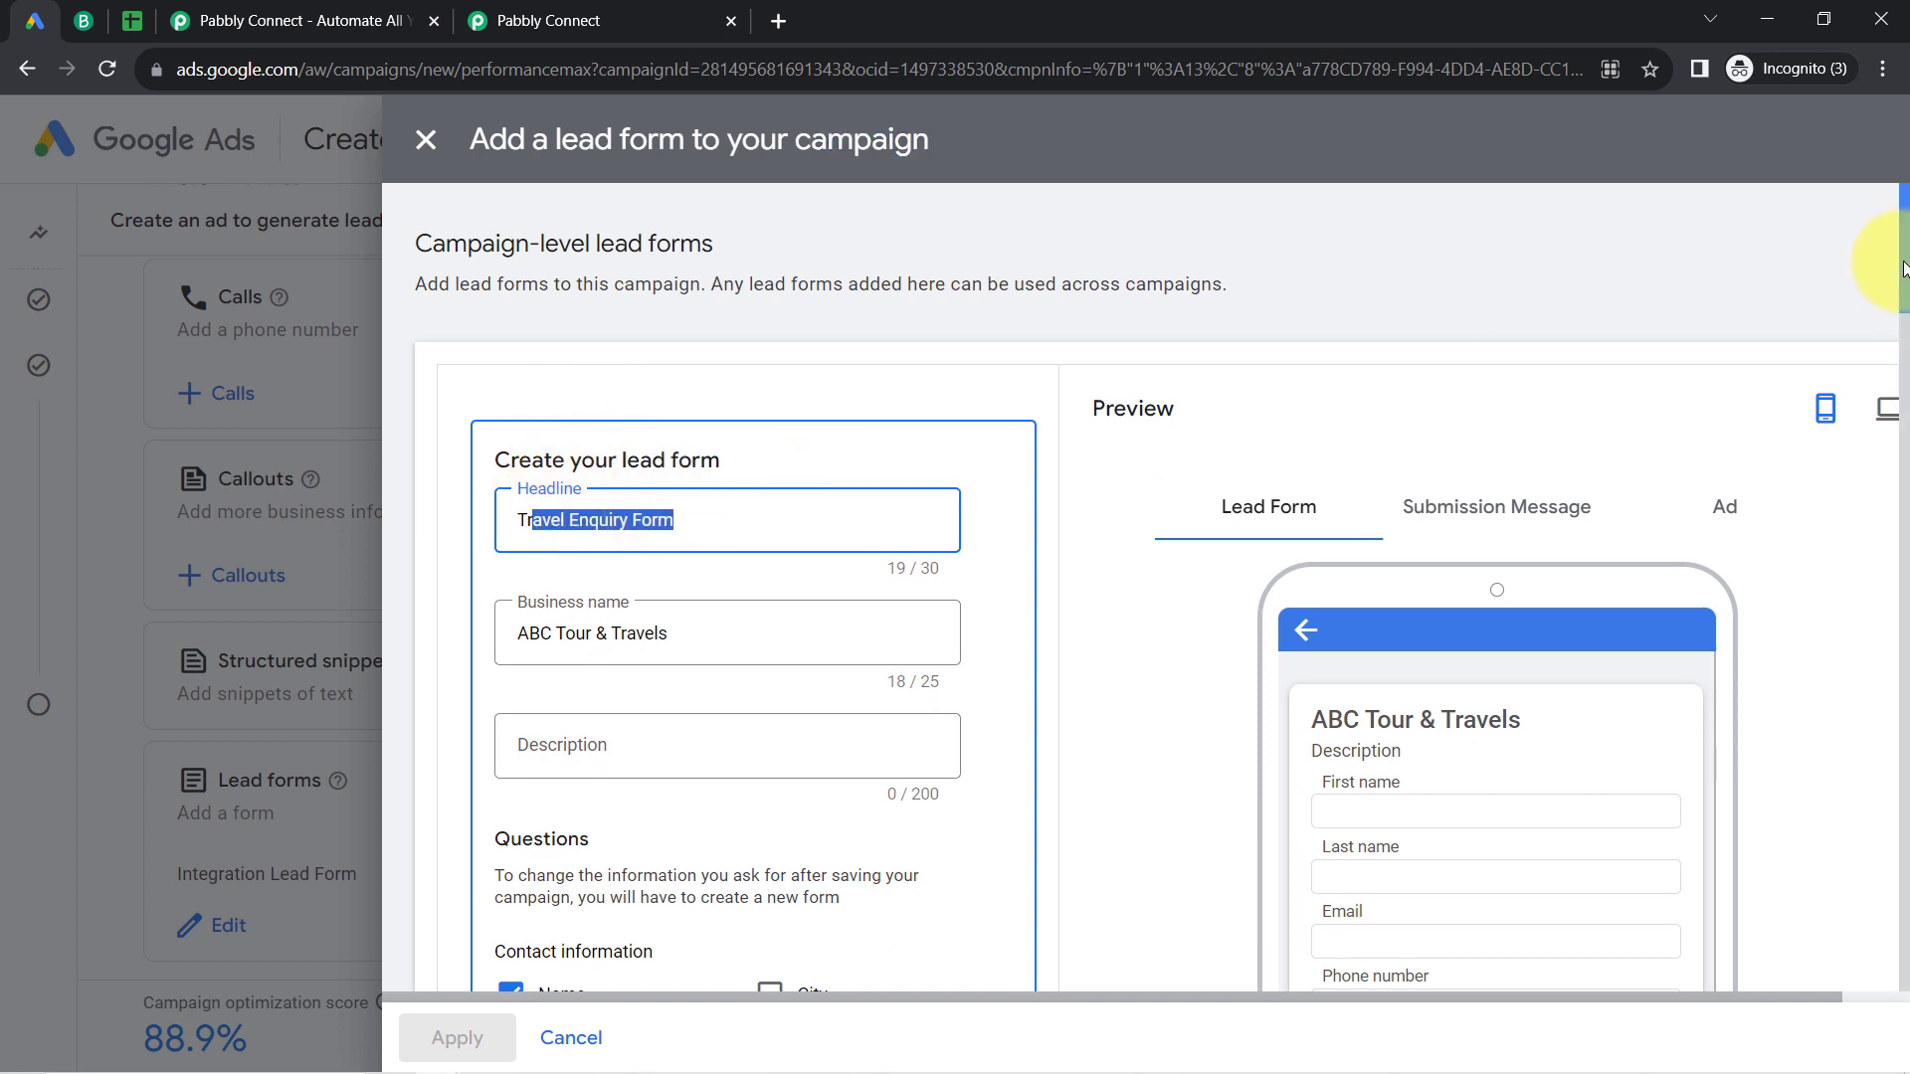
{"action": "left_click_drag", "start_coordinate": [1903, 269], "coordinate": [1900, 362]}
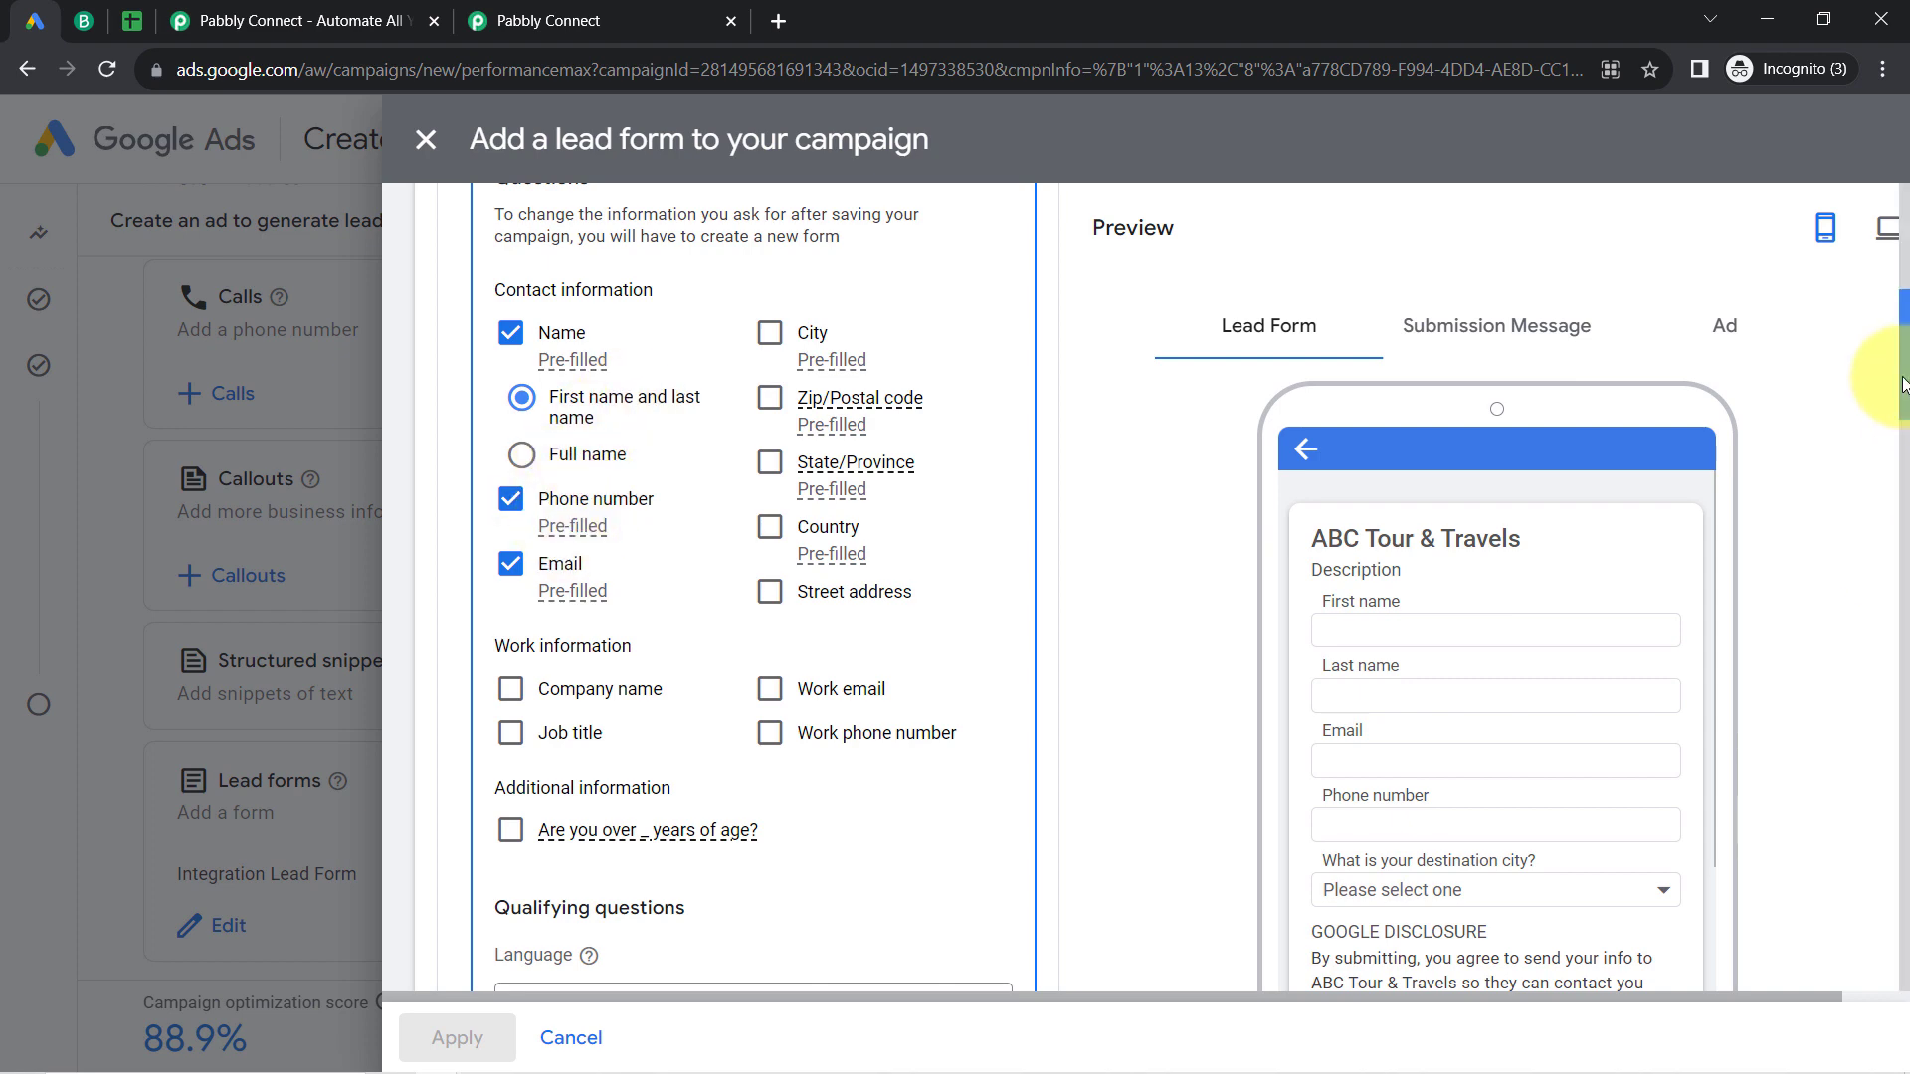
{"action": "left_click_drag", "start_coordinate": [1904, 391], "coordinate": [1876, 510]}
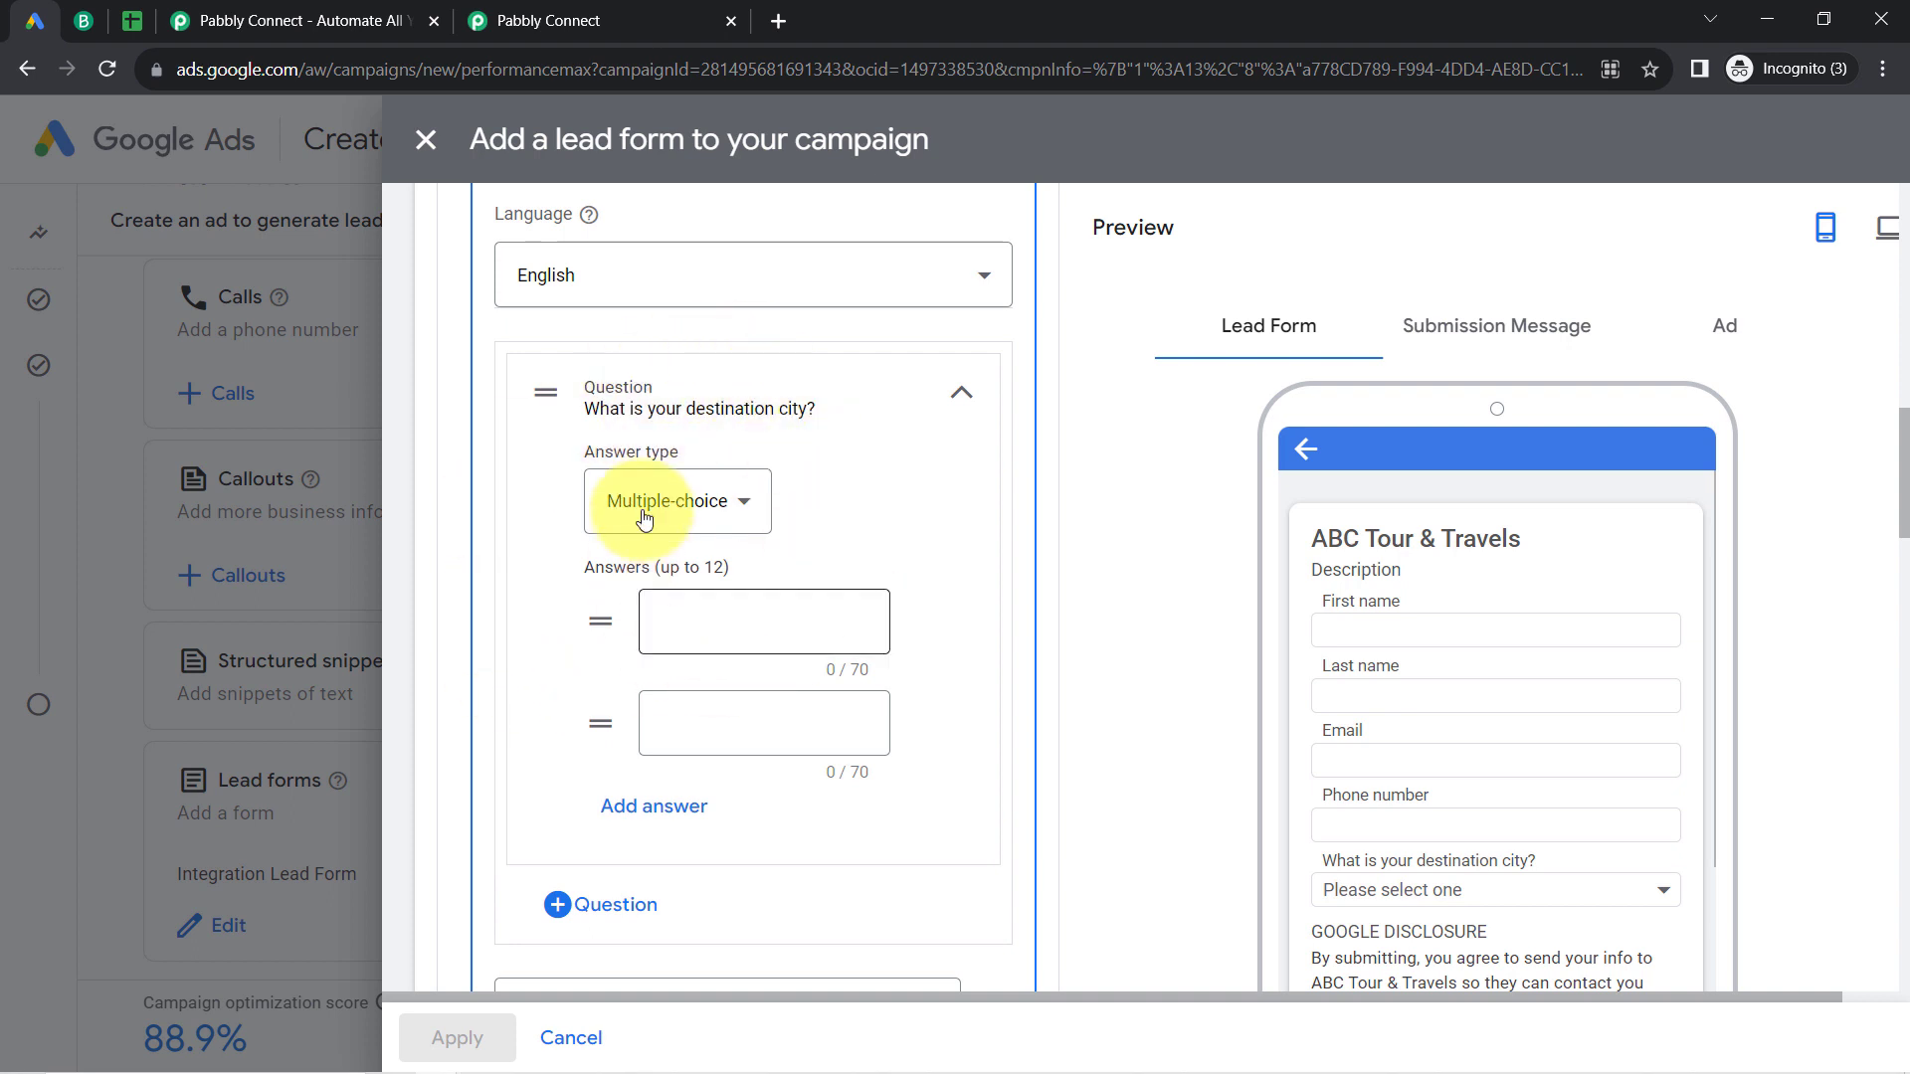
Step: Compare the Google Ads lead form with the Brevo contacts page and the column headers of the Leads (via Google Lead Form) spreadsheet
{"action": "left_click", "coordinate": [87, 20]}
{"action": "left_click", "coordinate": [221, 78]}
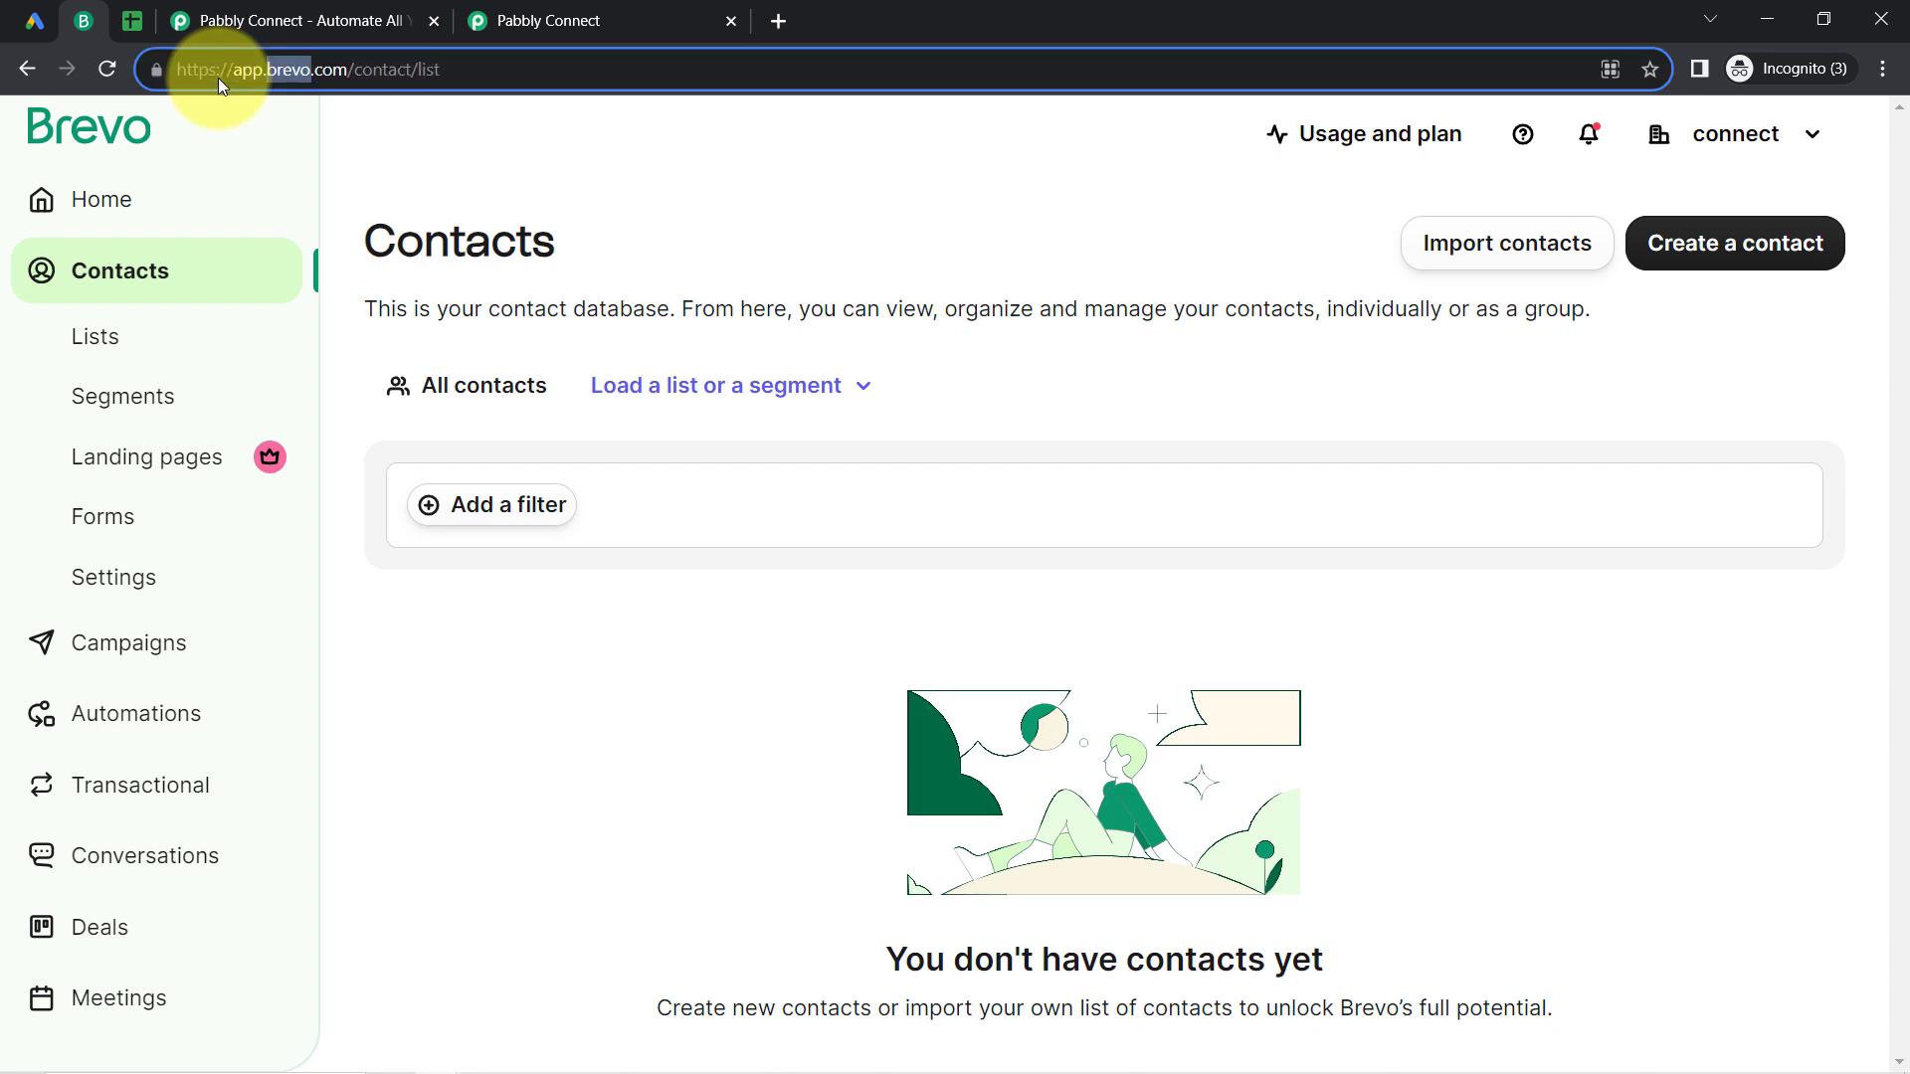
{"action": "left_click", "coordinate": [137, 22]}
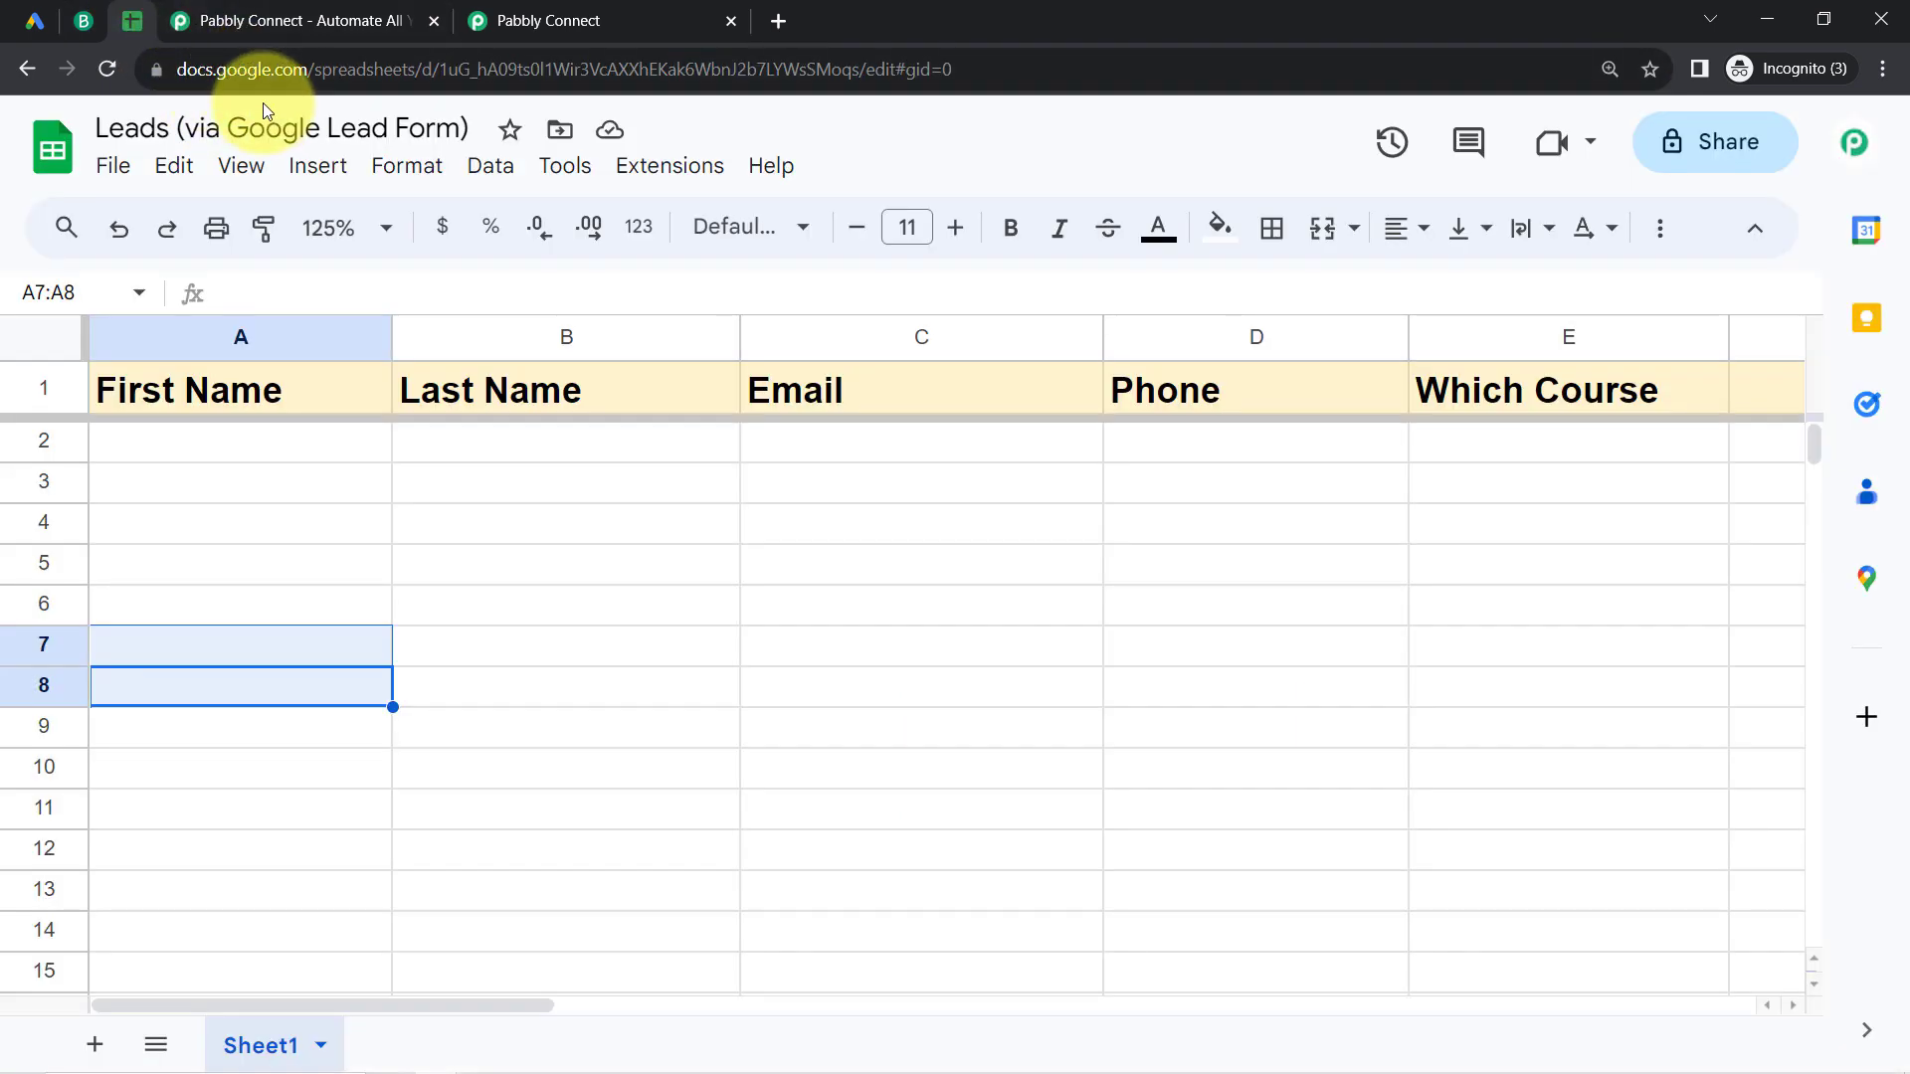
{"action": "left_click", "coordinate": [245, 459]}
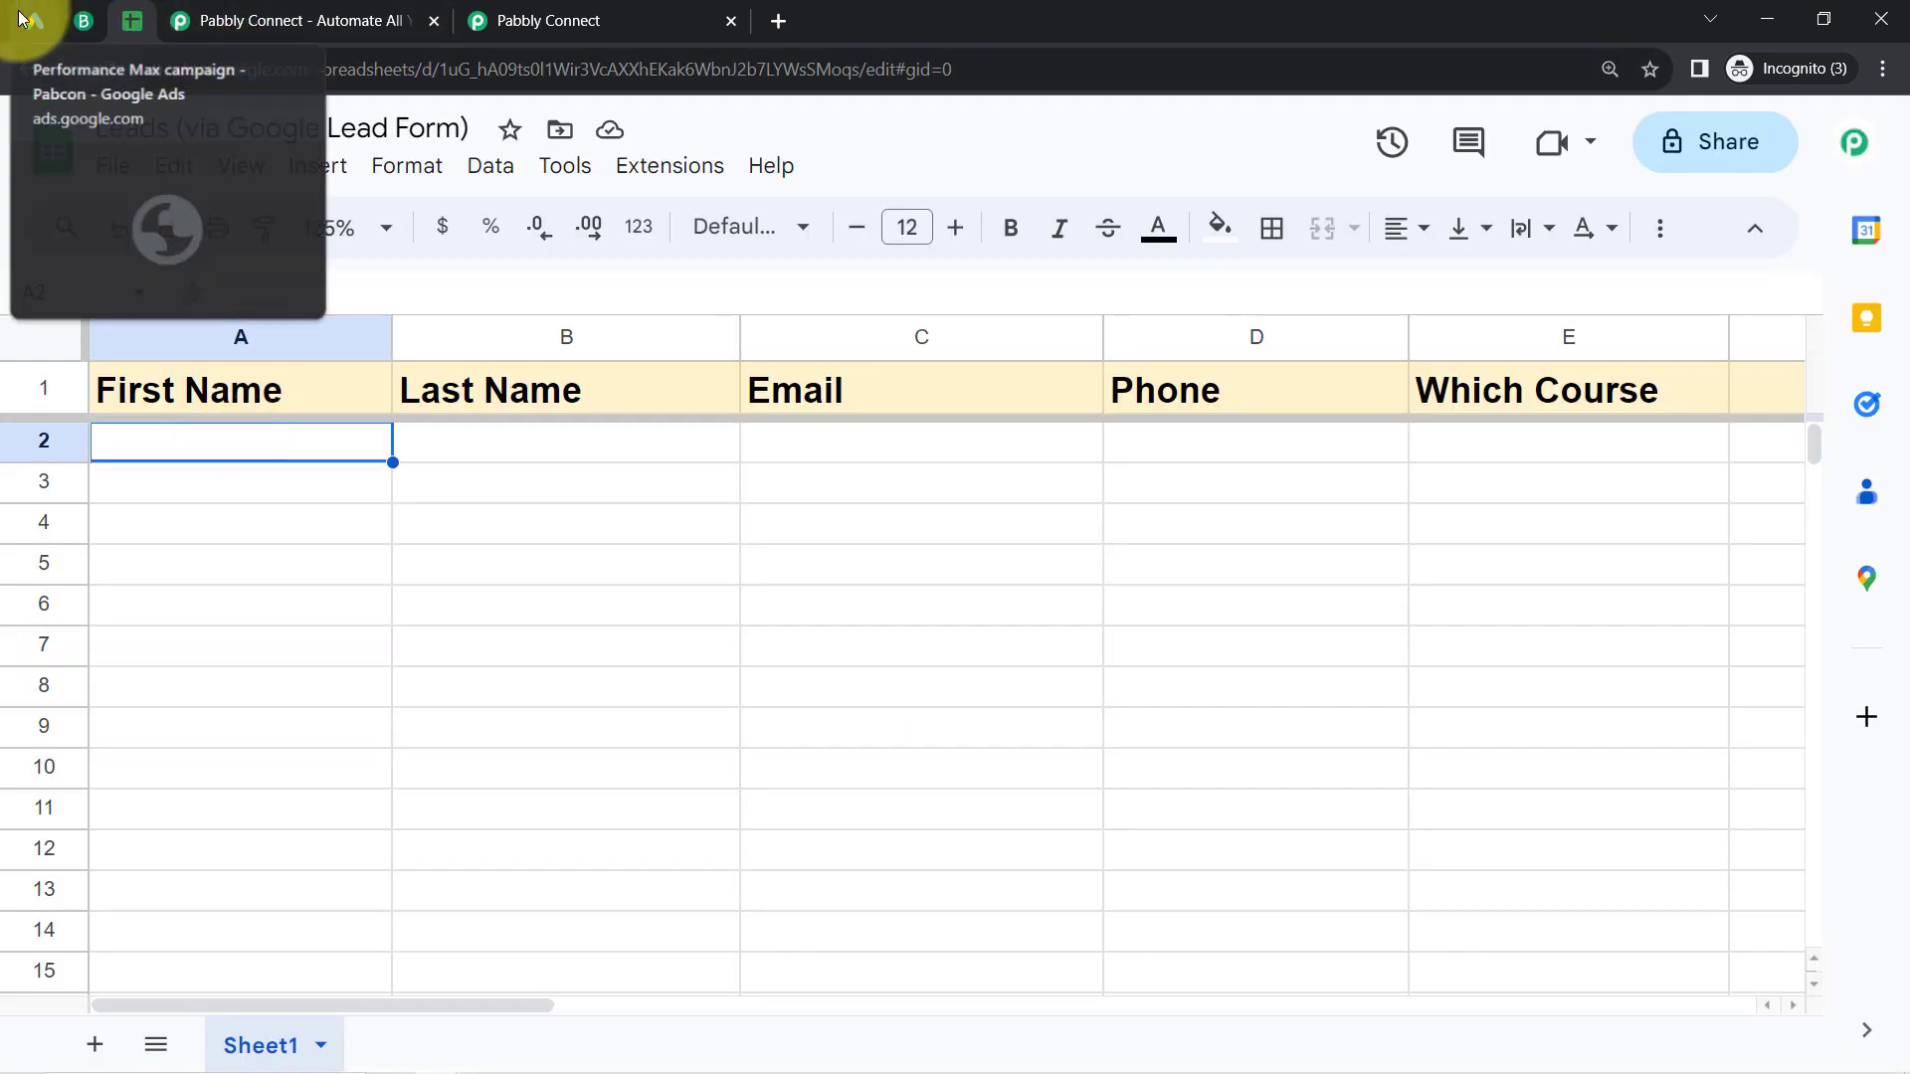
{"action": "left_click", "coordinate": [24, 20]}
{"action": "left_click", "coordinate": [84, 19]}
{"action": "left_click", "coordinate": [137, 21]}
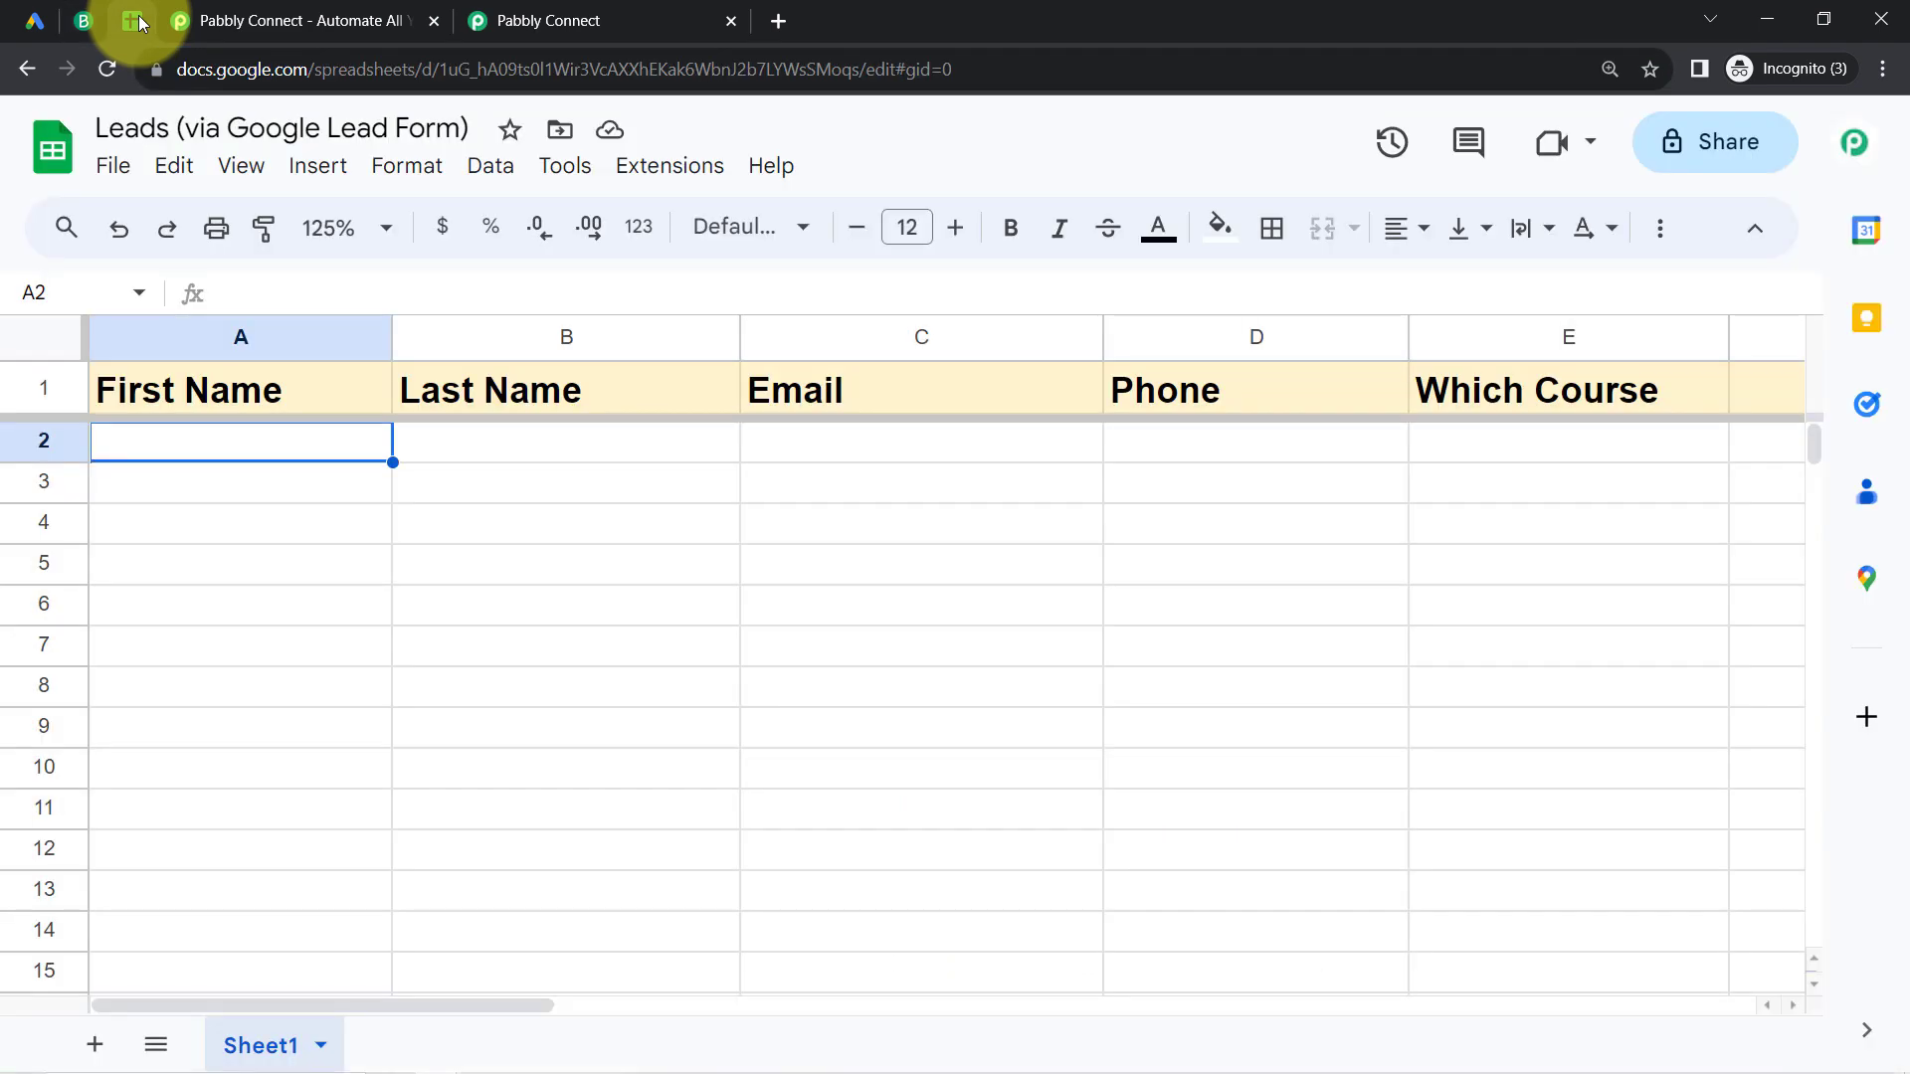
{"action": "left_click", "coordinate": [28, 30]}
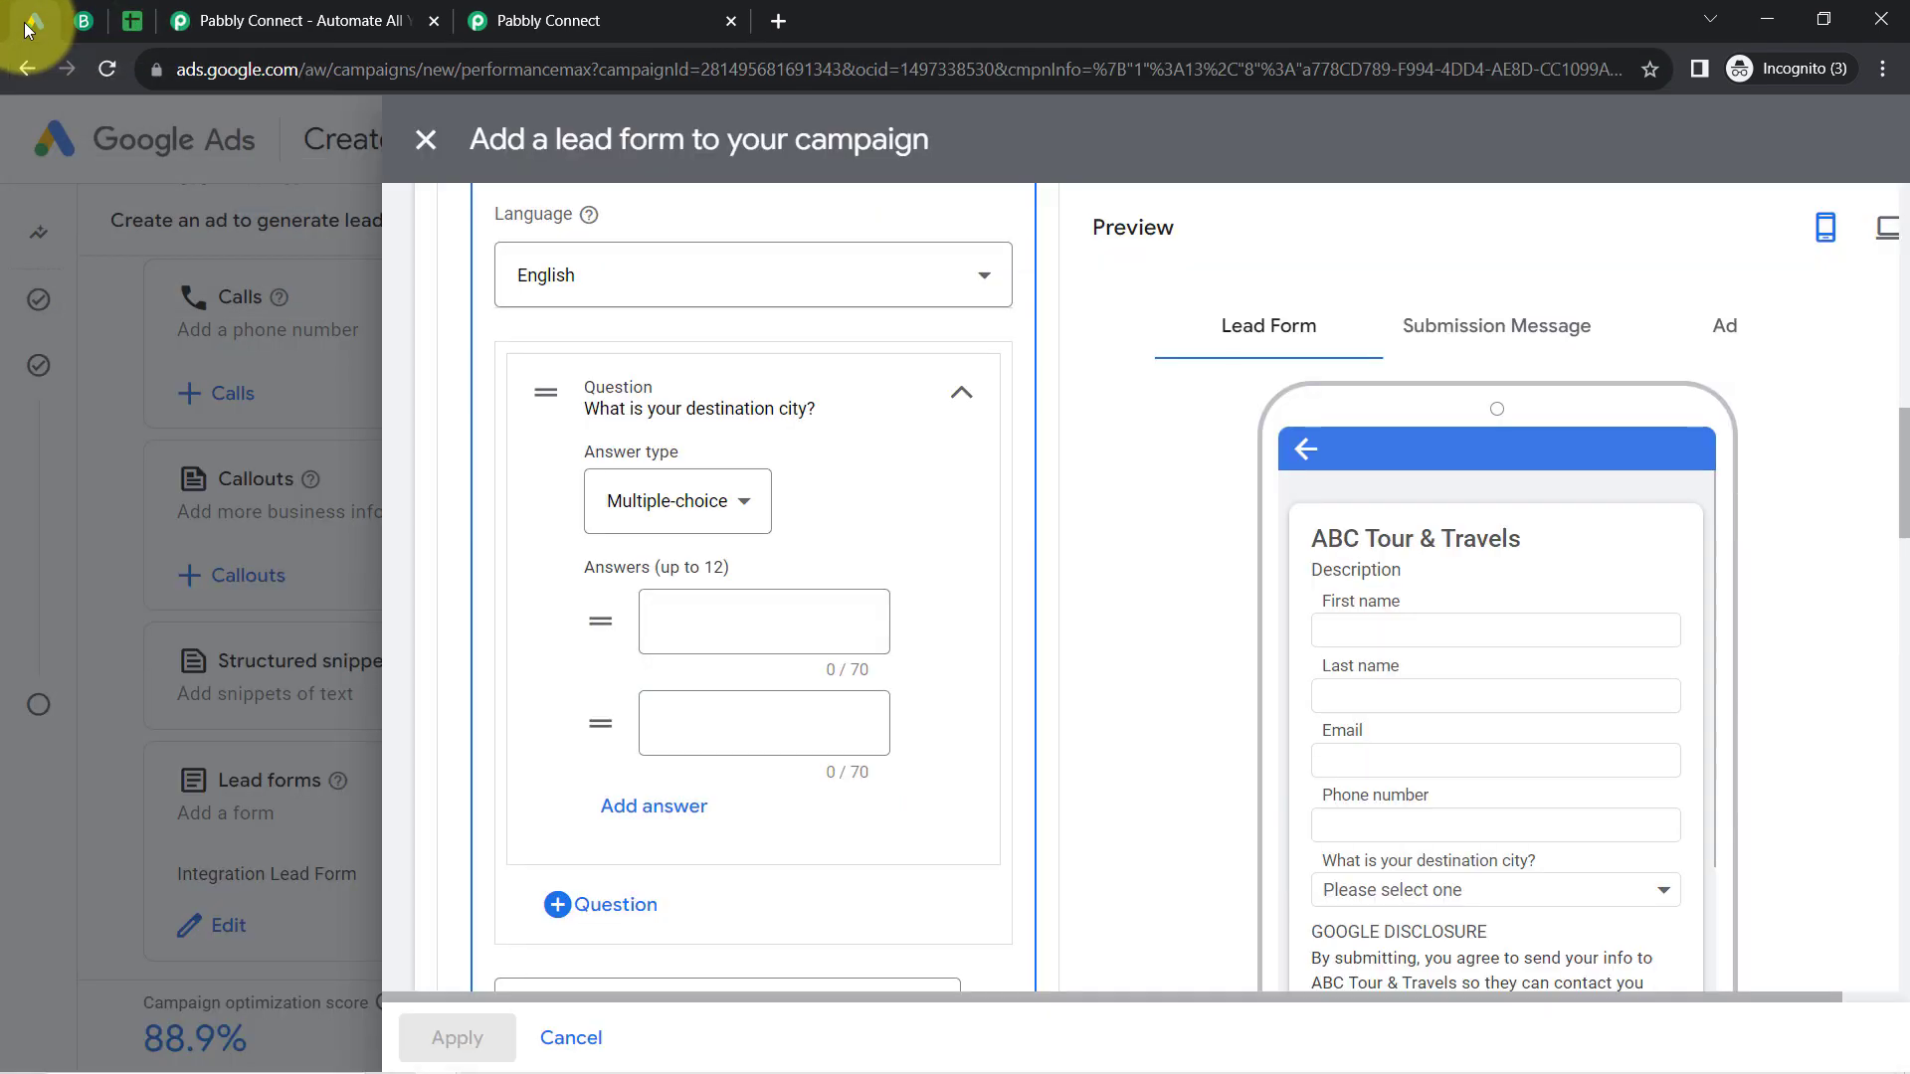
{"action": "left_click", "coordinate": [84, 21]}
{"action": "left_click", "coordinate": [130, 21]}
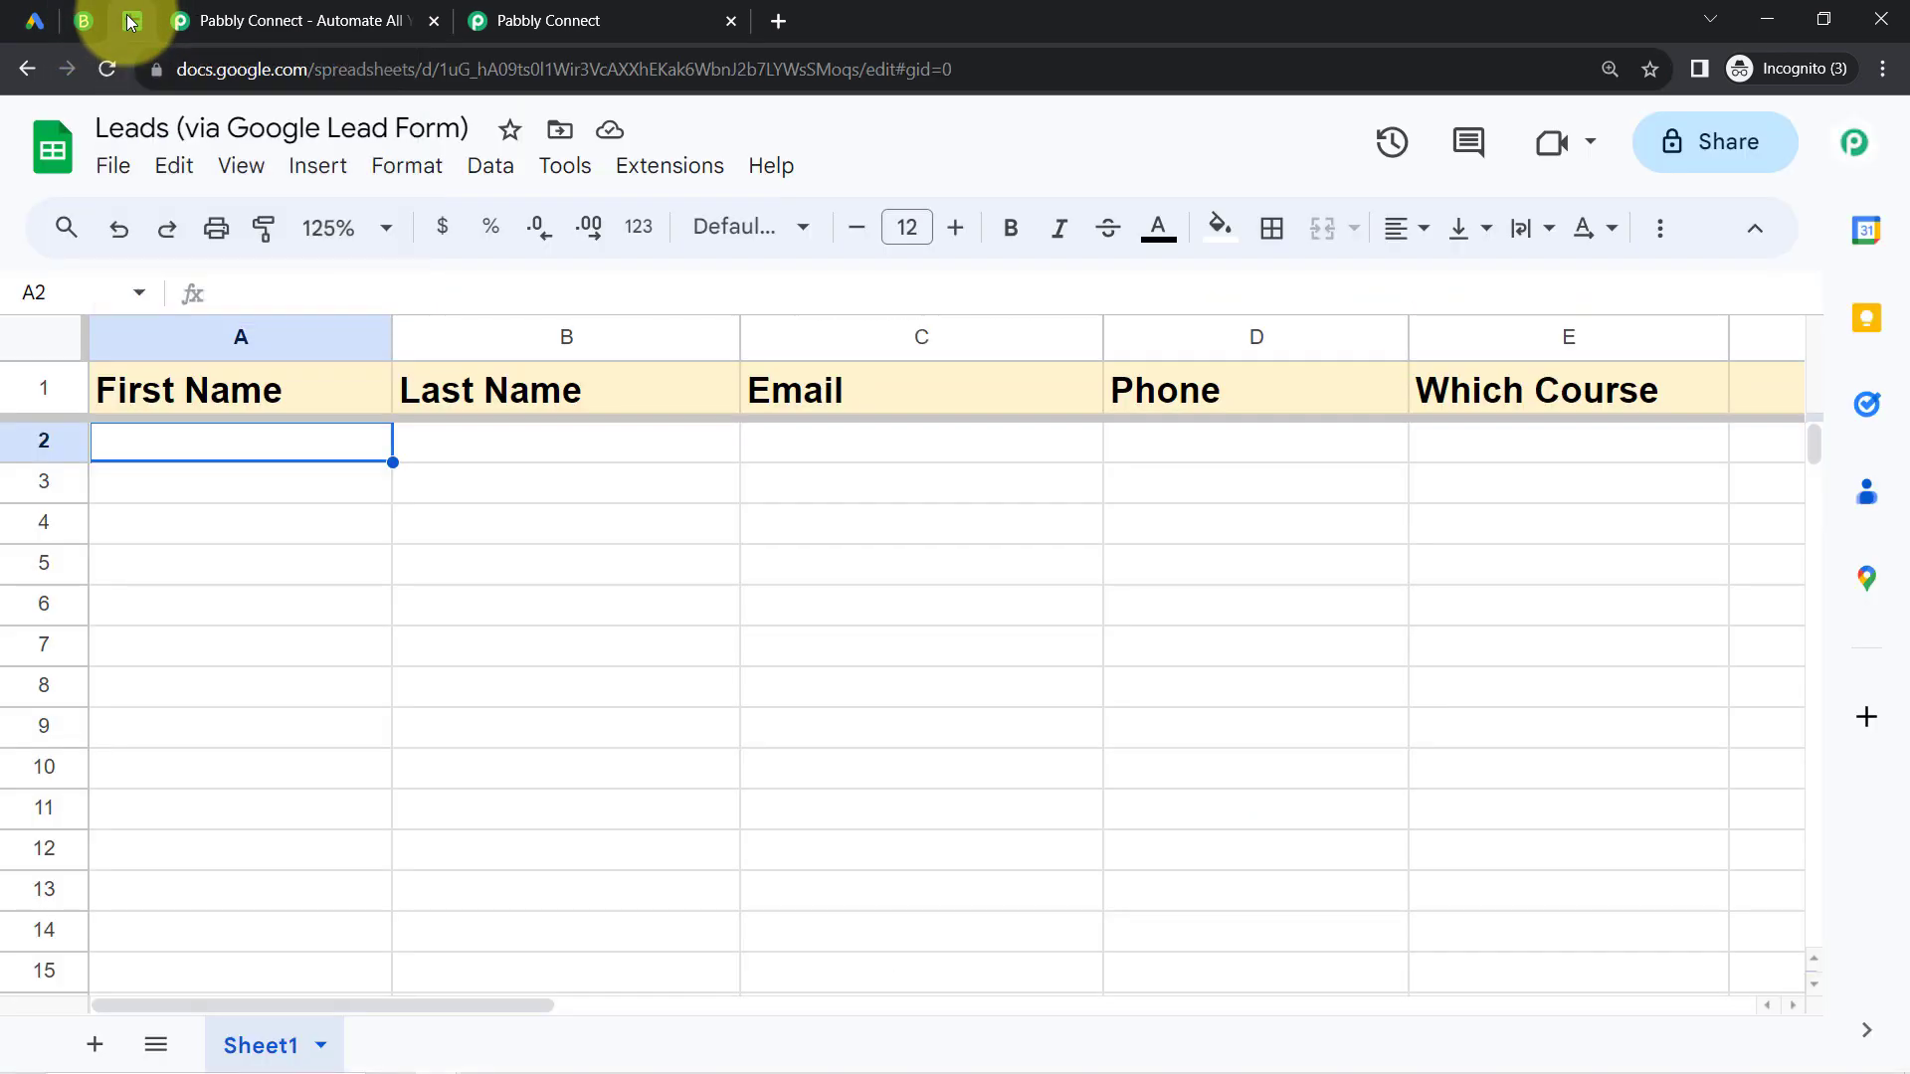
Step: Switch to the Pabbly Connect website and examine its address, headline and sign-up option
{"action": "left_click", "coordinate": [199, 20]}
{"action": "left_click_drag", "start_coordinate": [194, 70], "coordinate": [481, 71]}
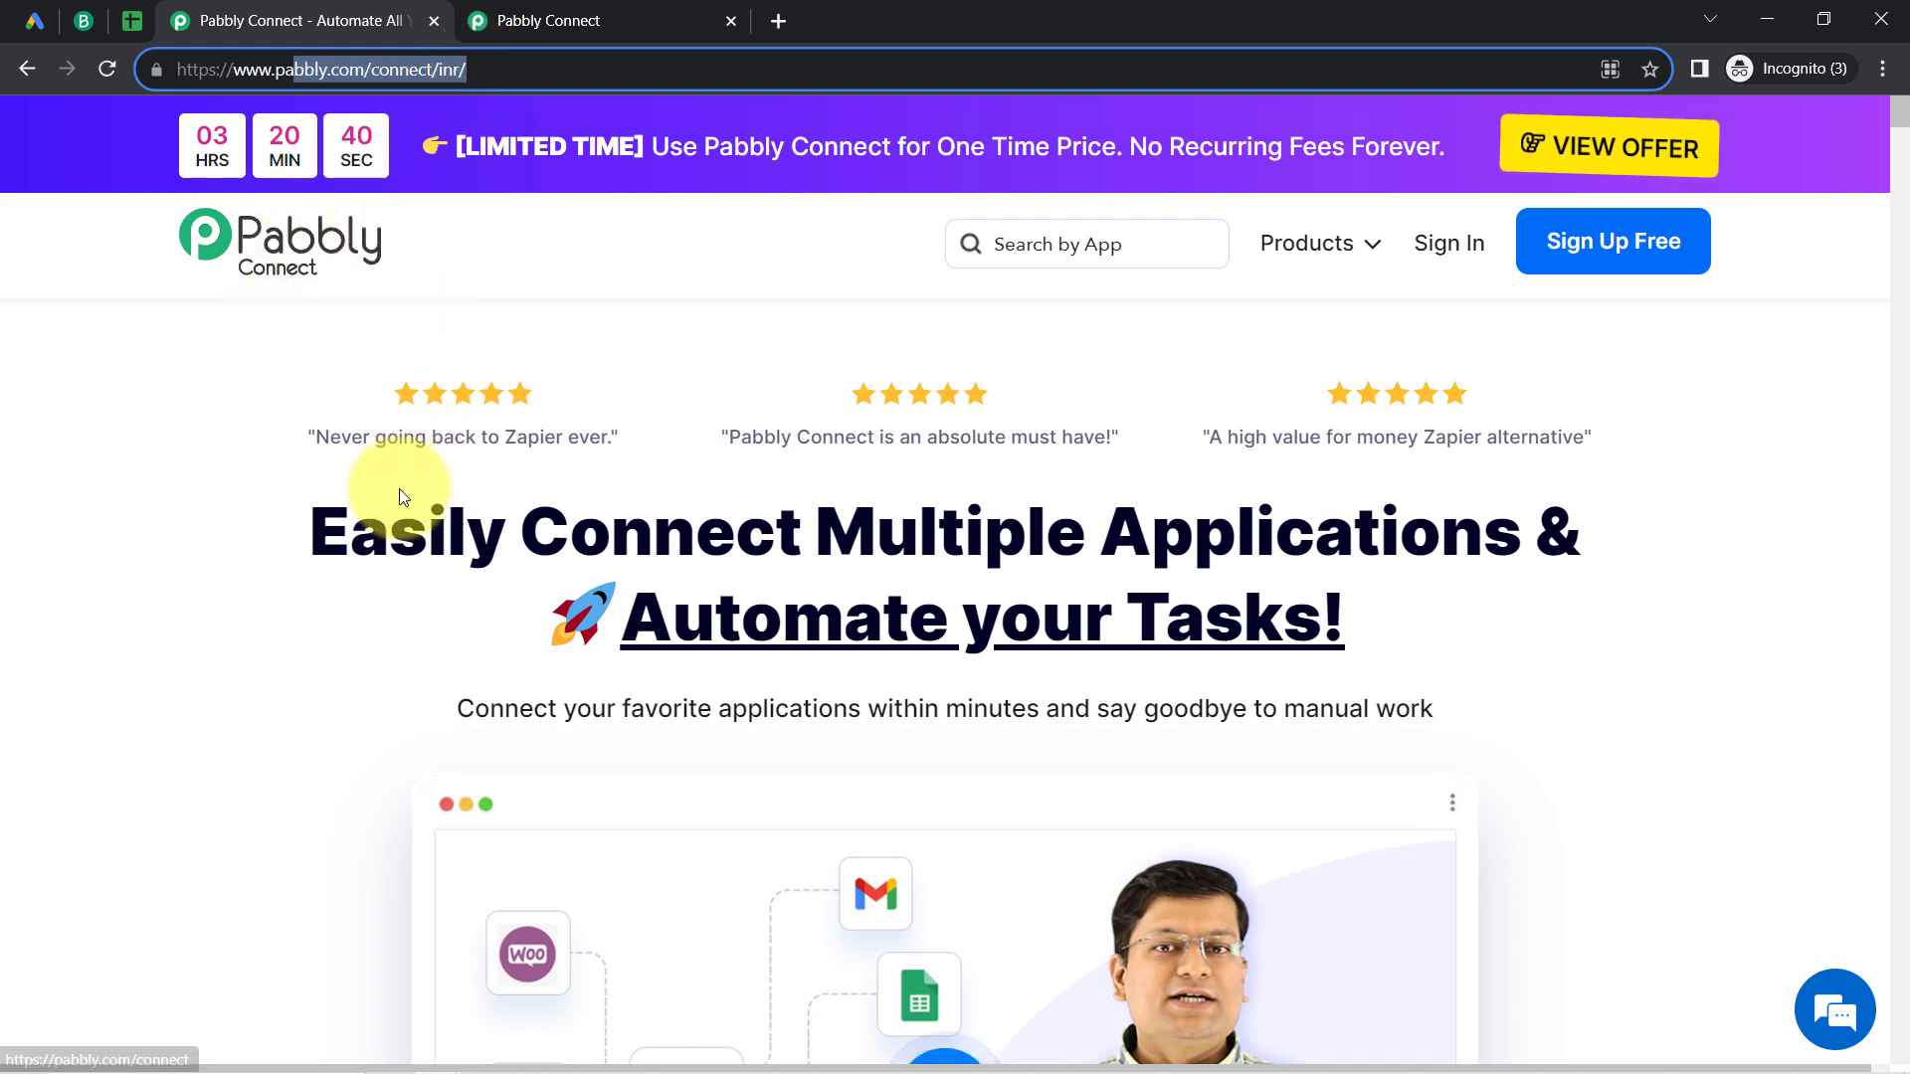
{"action": "left_click_drag", "start_coordinate": [390, 507], "coordinate": [1411, 662]}
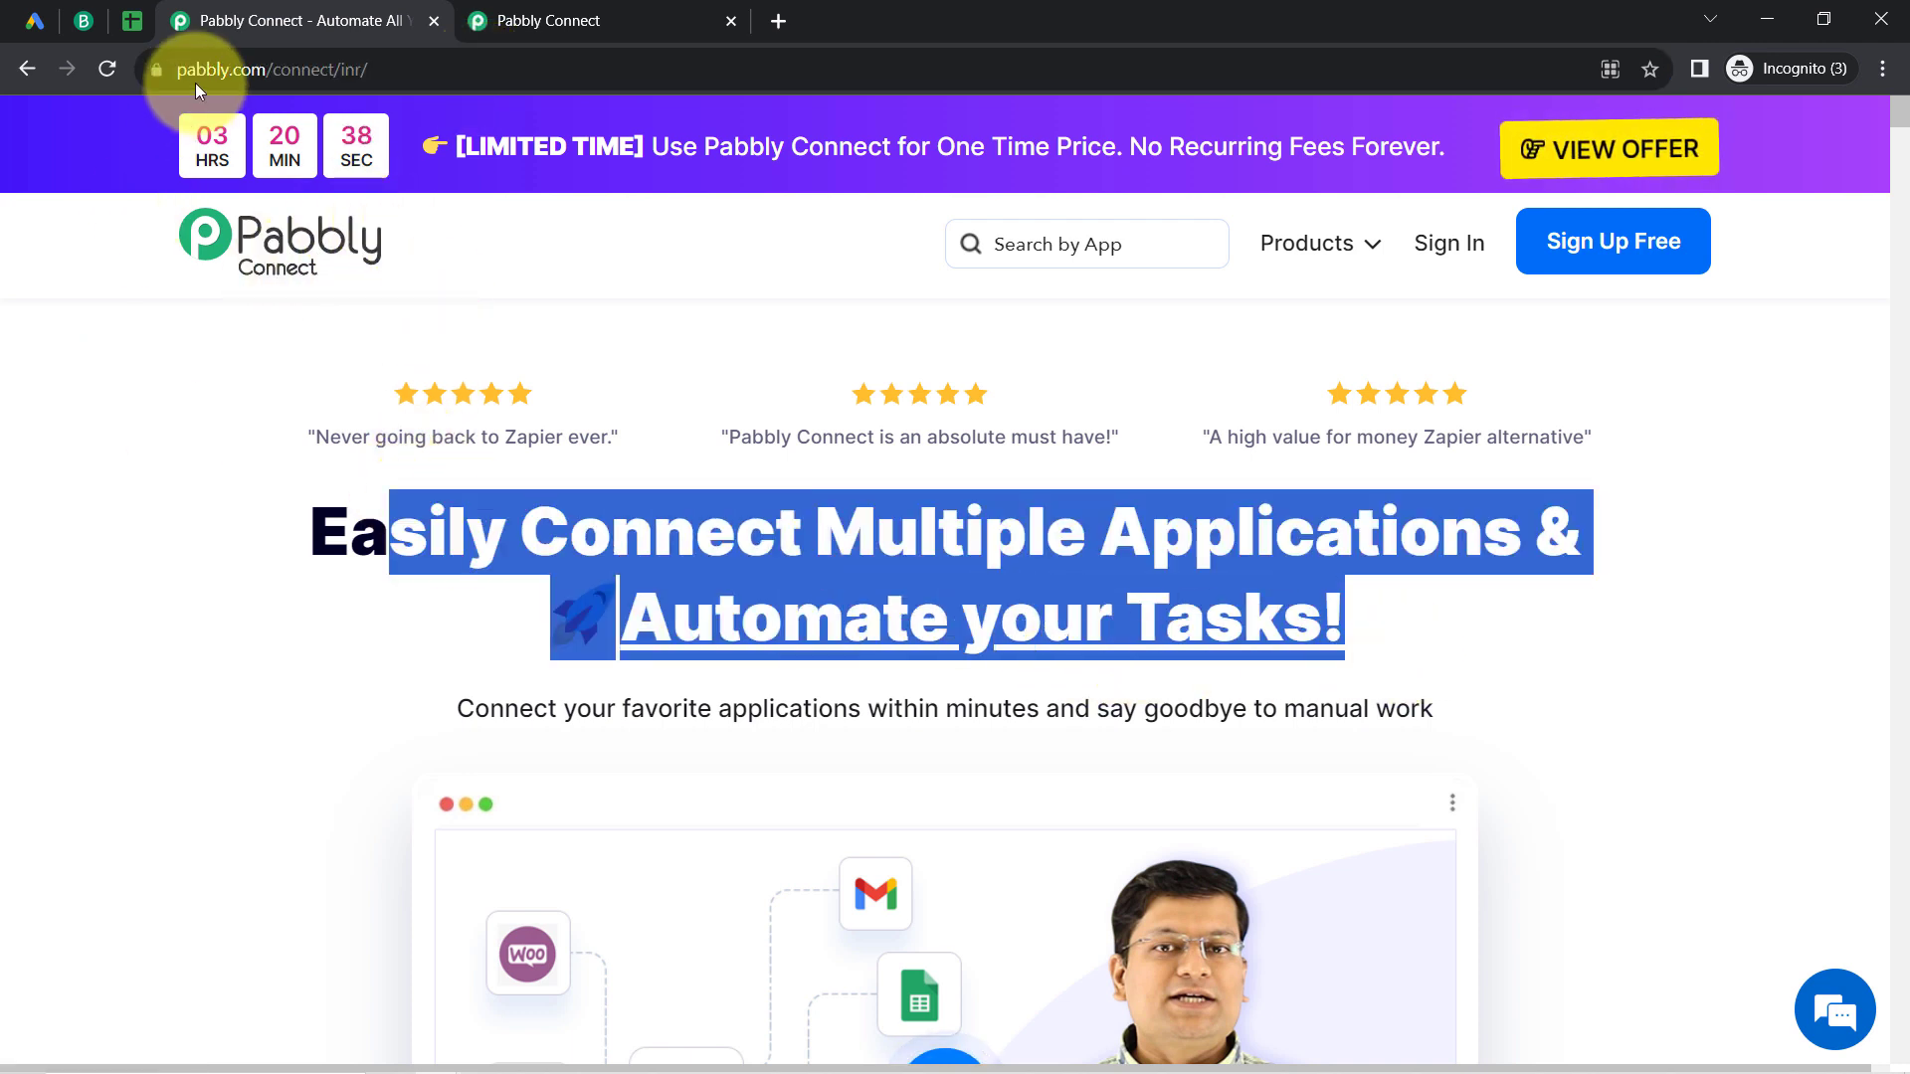
{"action": "left_click", "coordinate": [596, 20]}
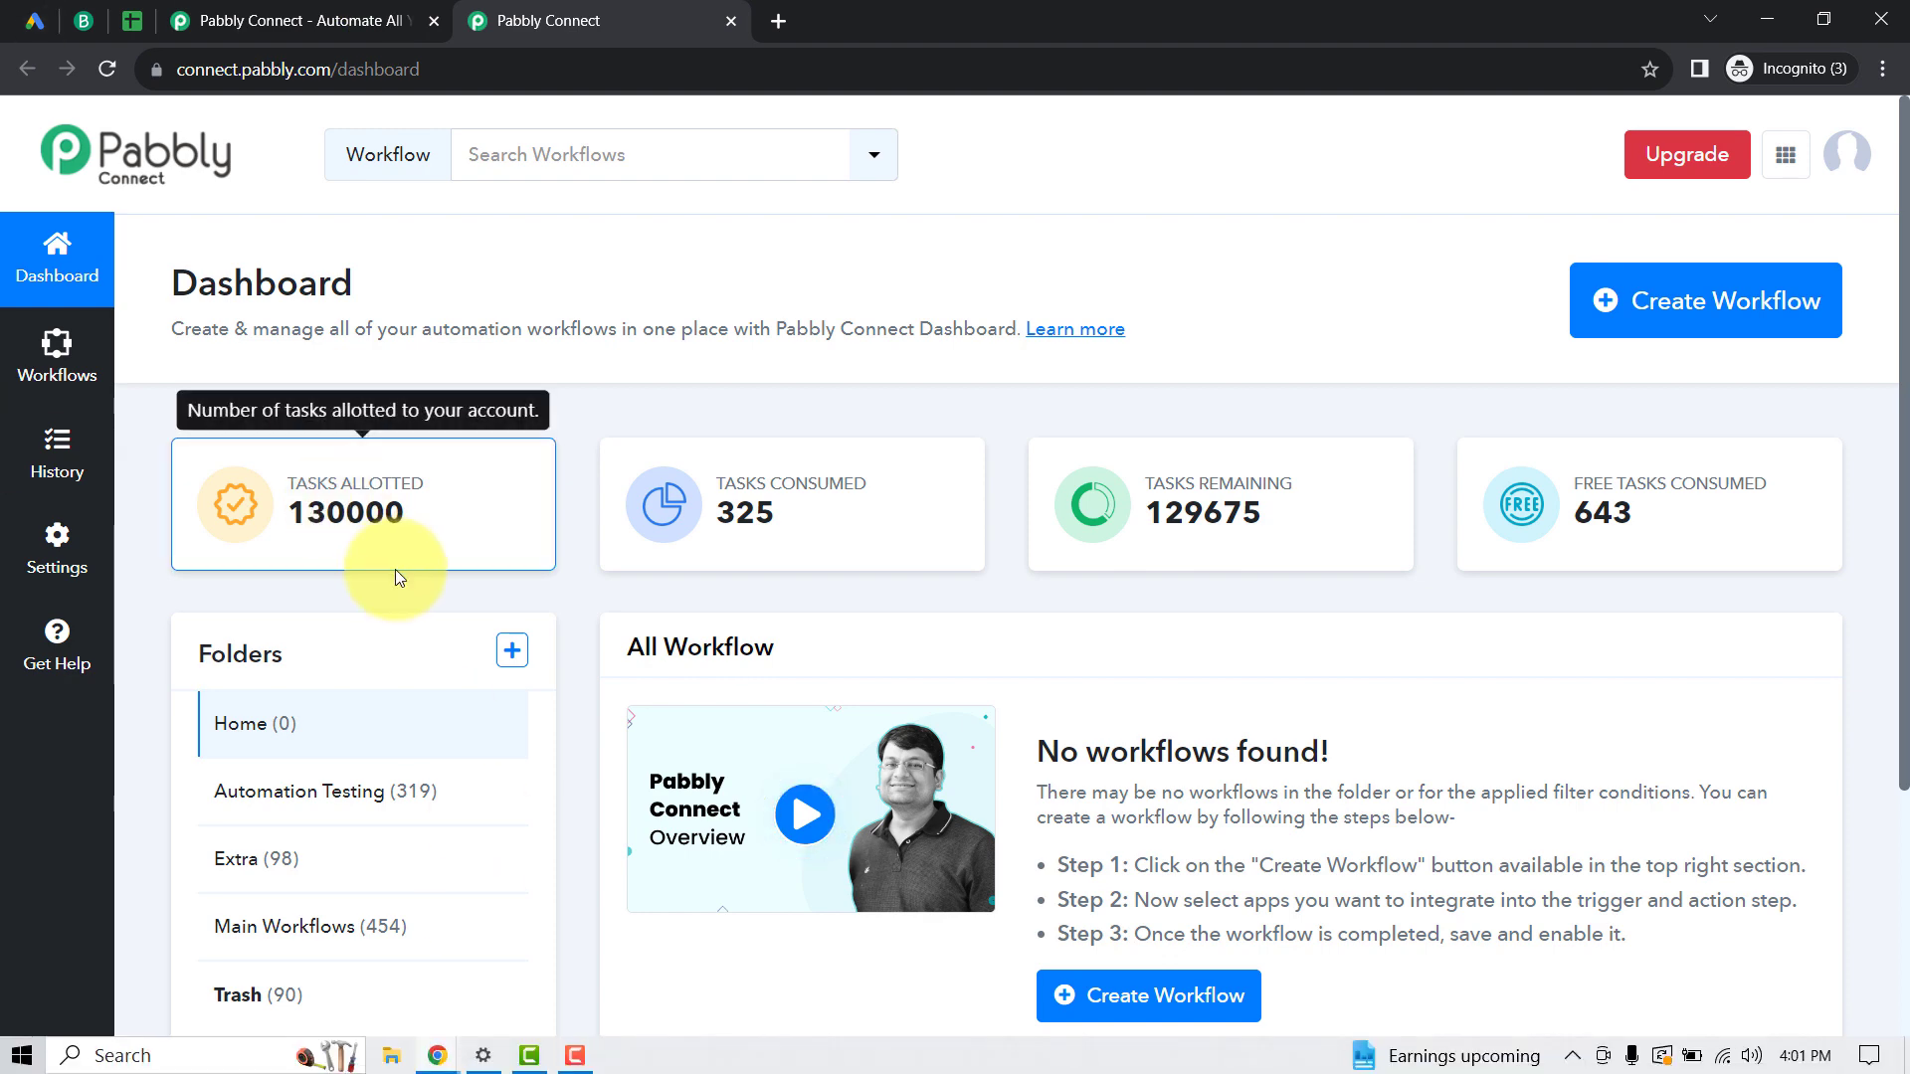
{"action": "left_click", "coordinate": [309, 15]}
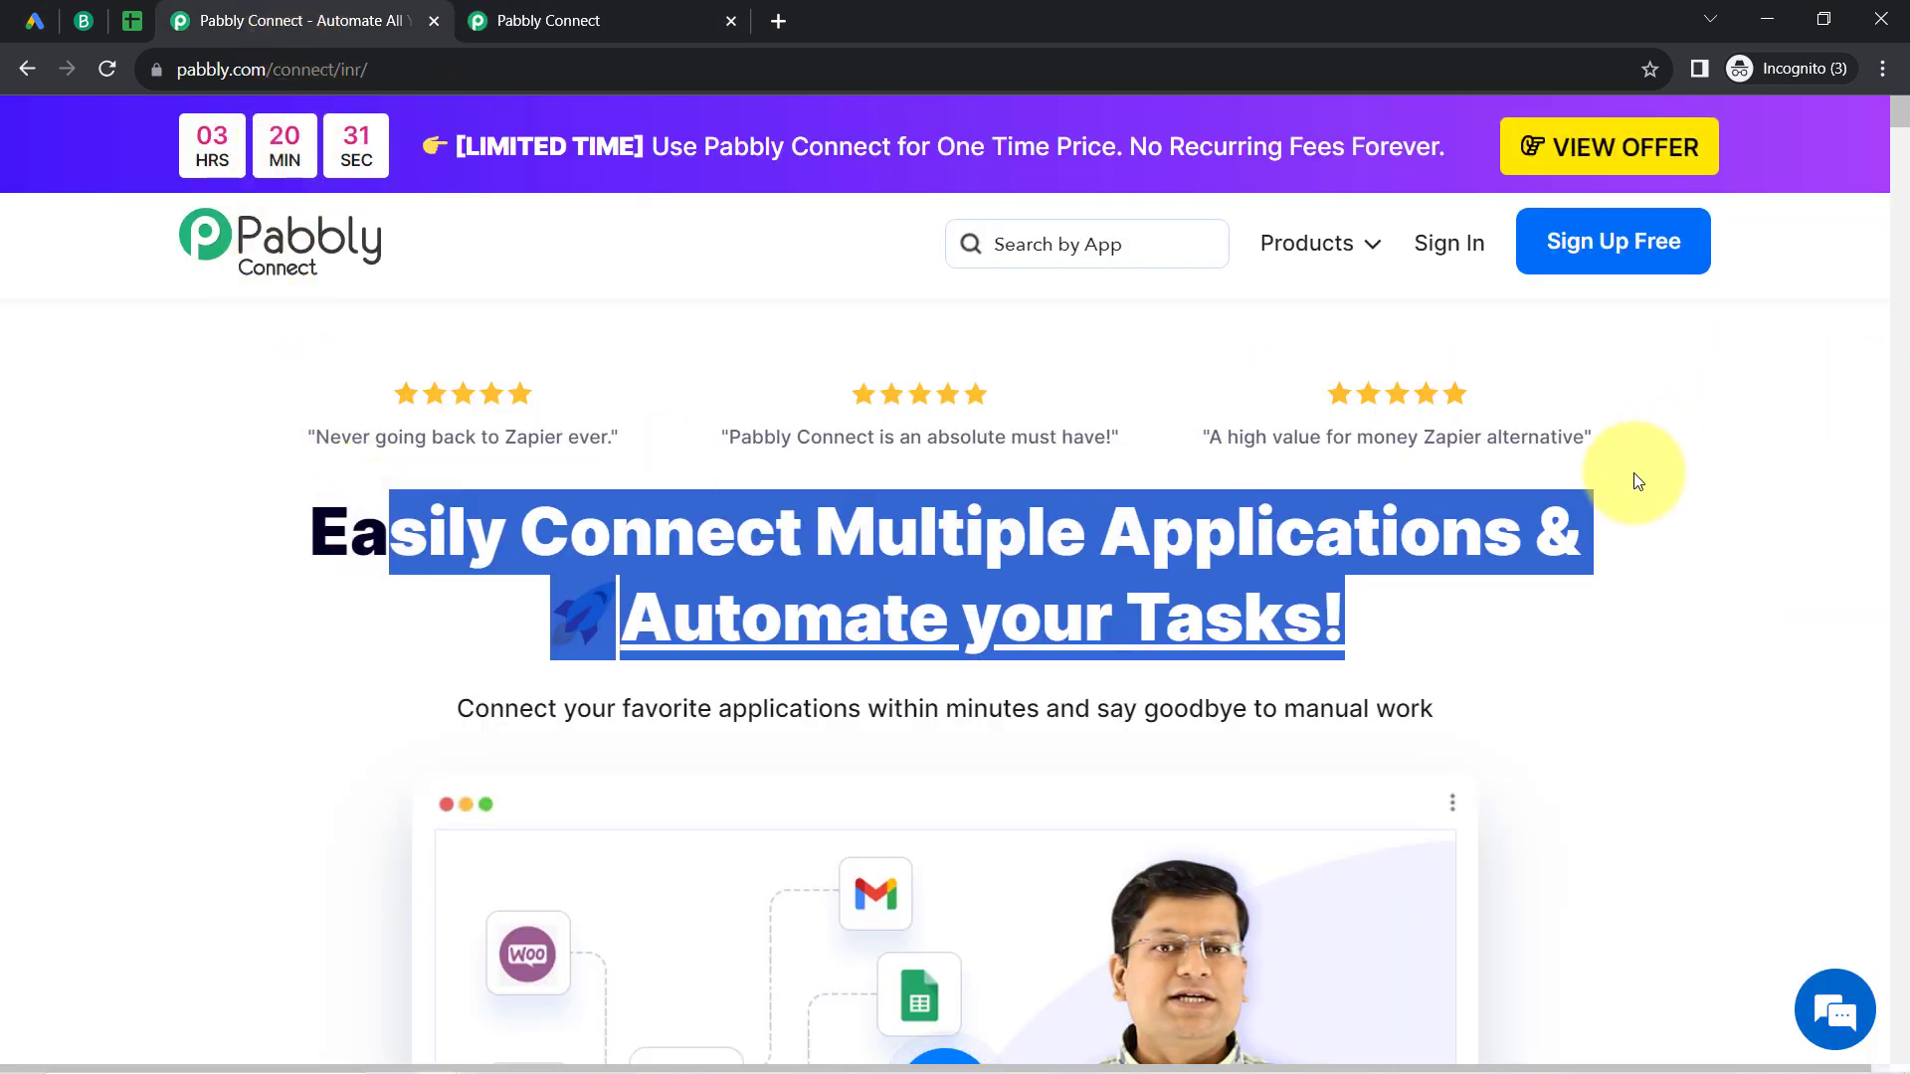
{"action": "left_click", "coordinate": [1557, 527]}
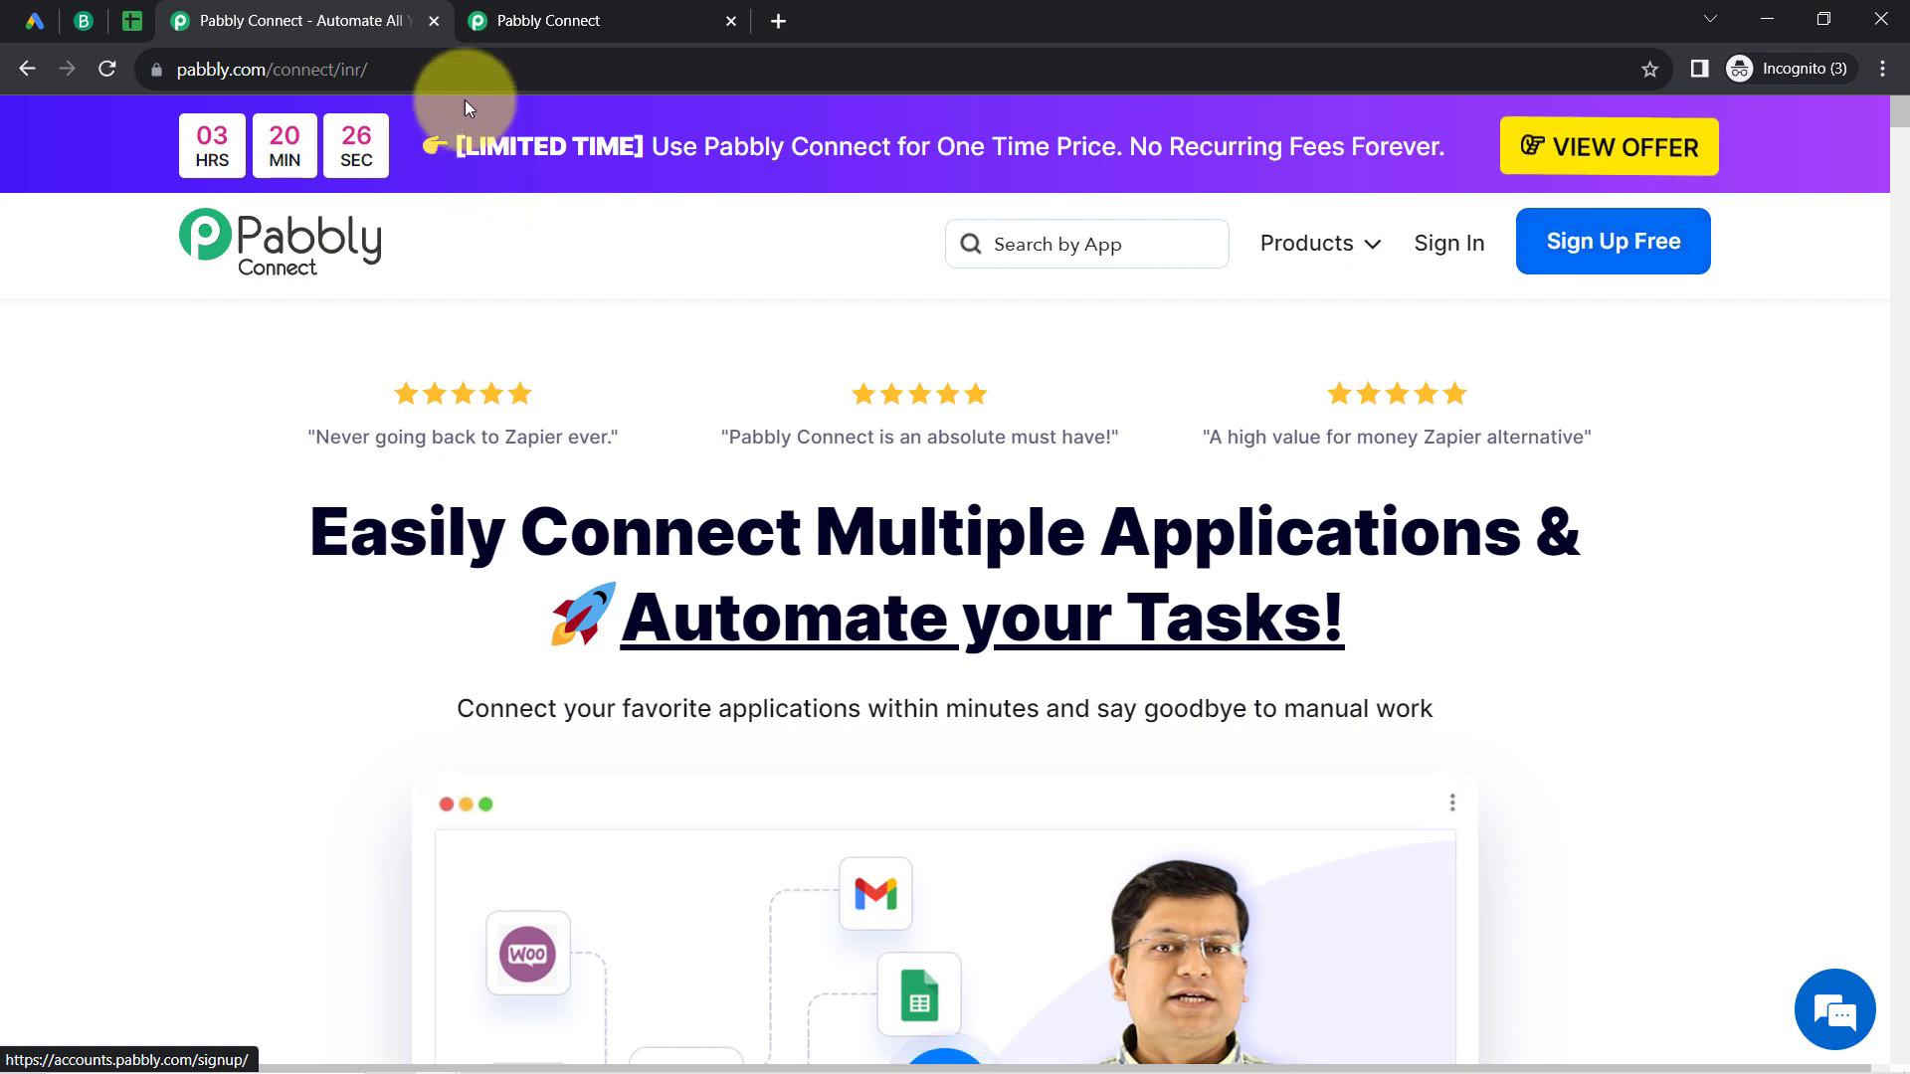
Step: From the Pabbly Connect dashboard, create the workflow "Add Google Ads Leads to Brevo & Google Sheets" in the Main Workflows folder
{"action": "left_click", "coordinate": [614, 12]}
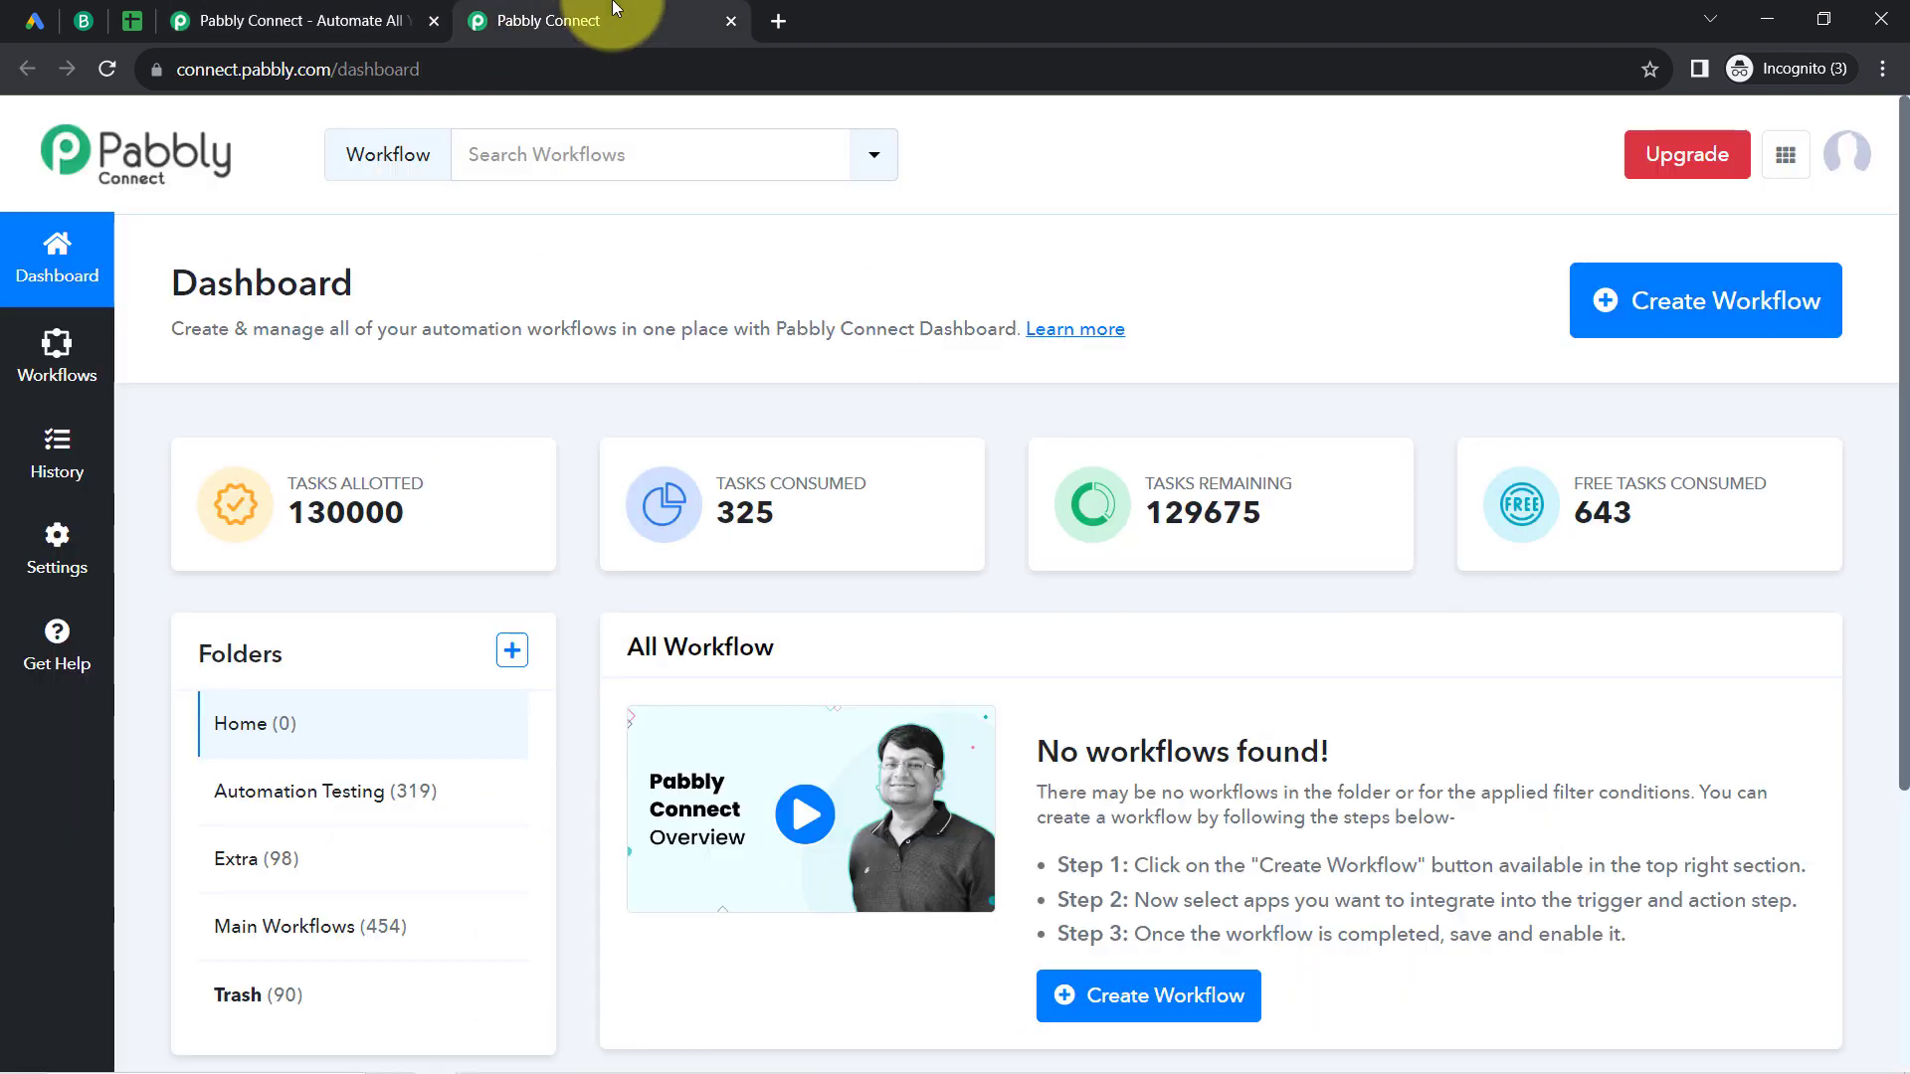
{"action": "double_click", "coordinate": [266, 287]}
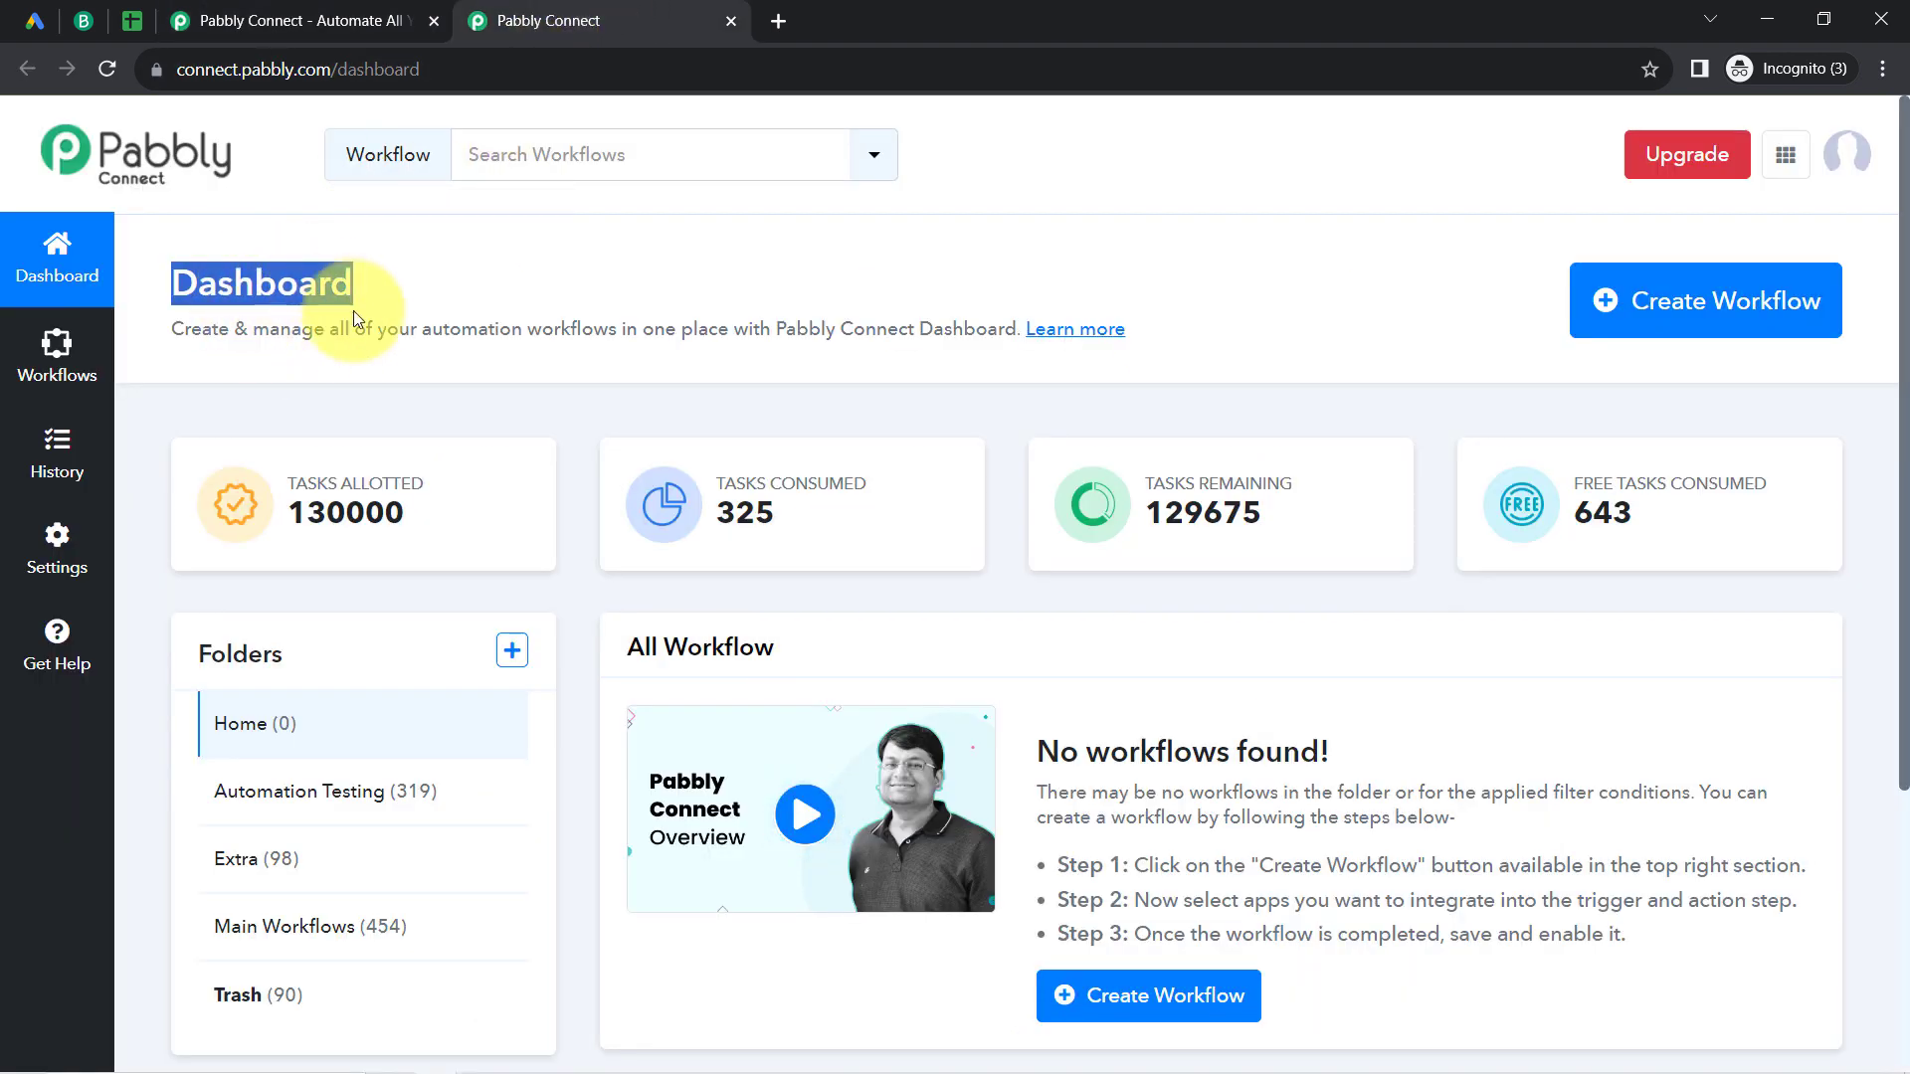
{"action": "left_click", "coordinate": [1758, 296]}
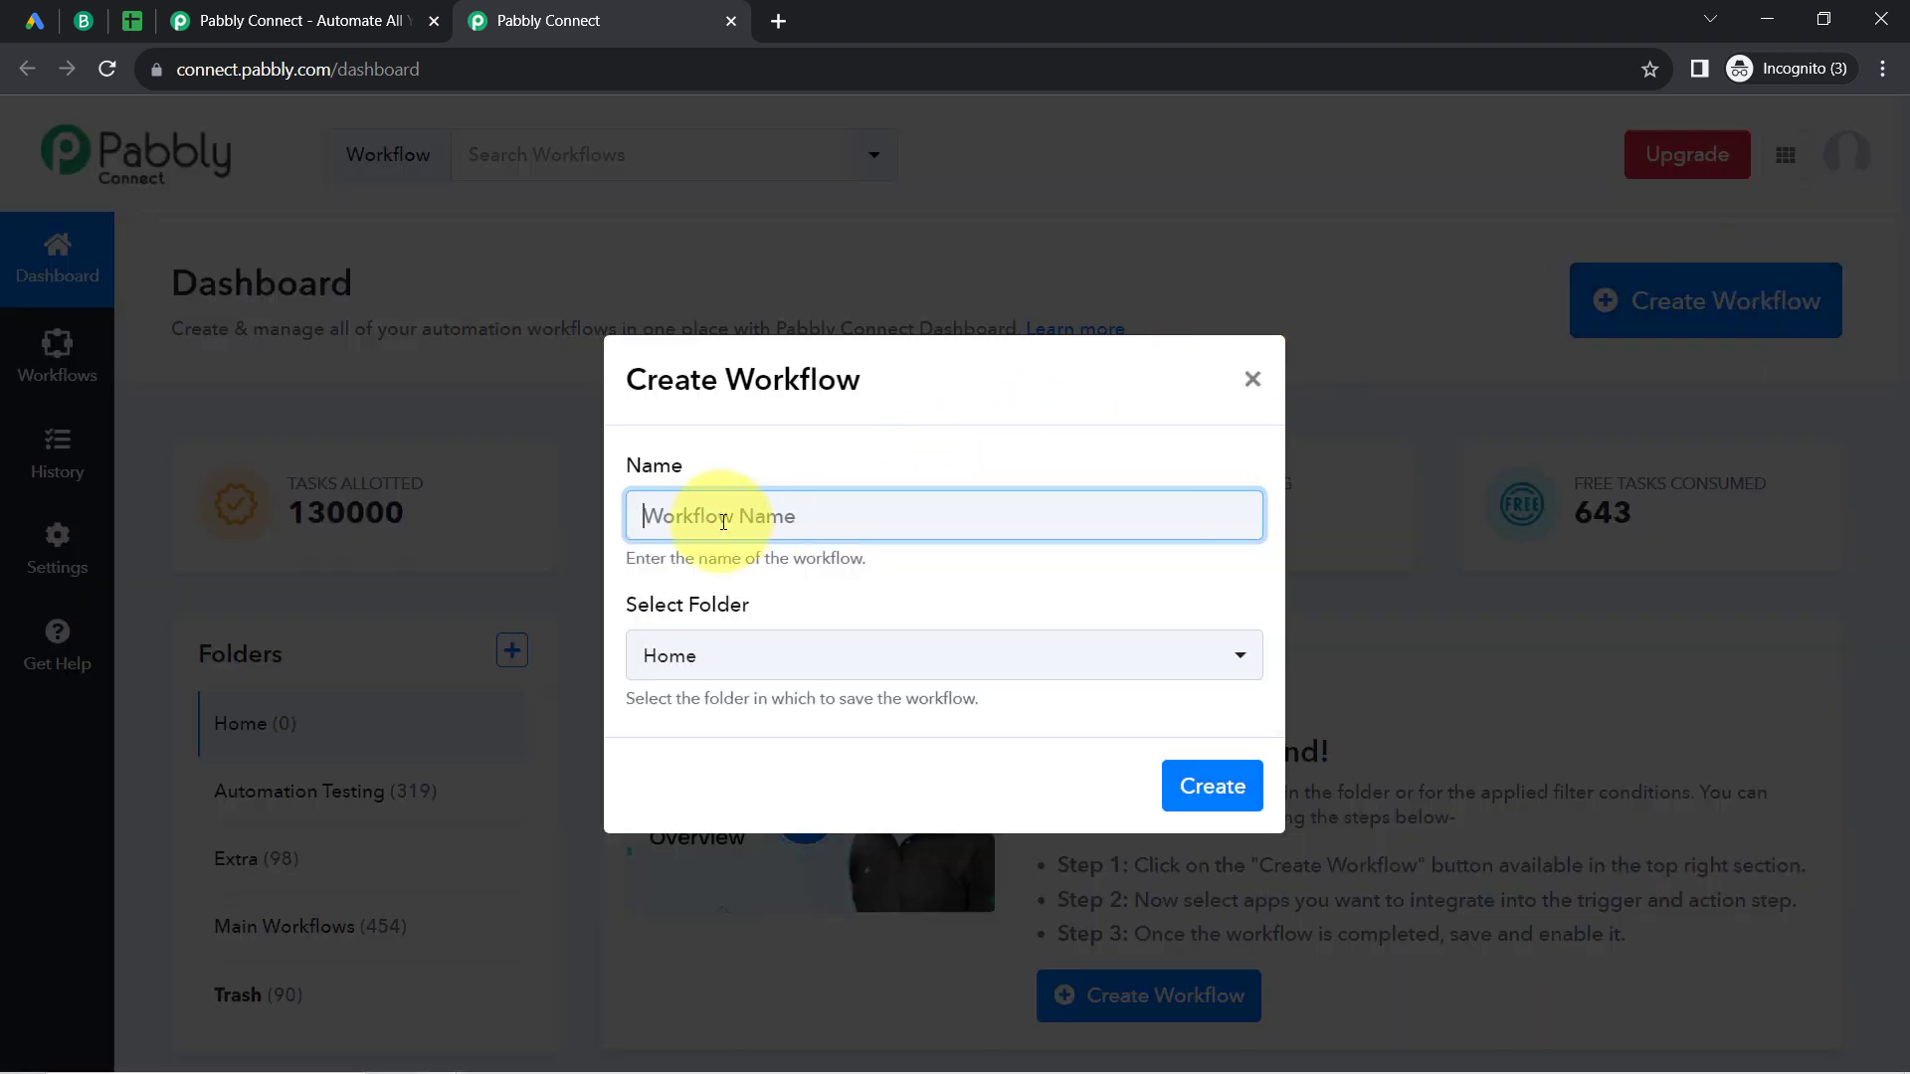
{"action": "type", "text": "Add Google Ads Leads to Brevo & Google Sheets"}
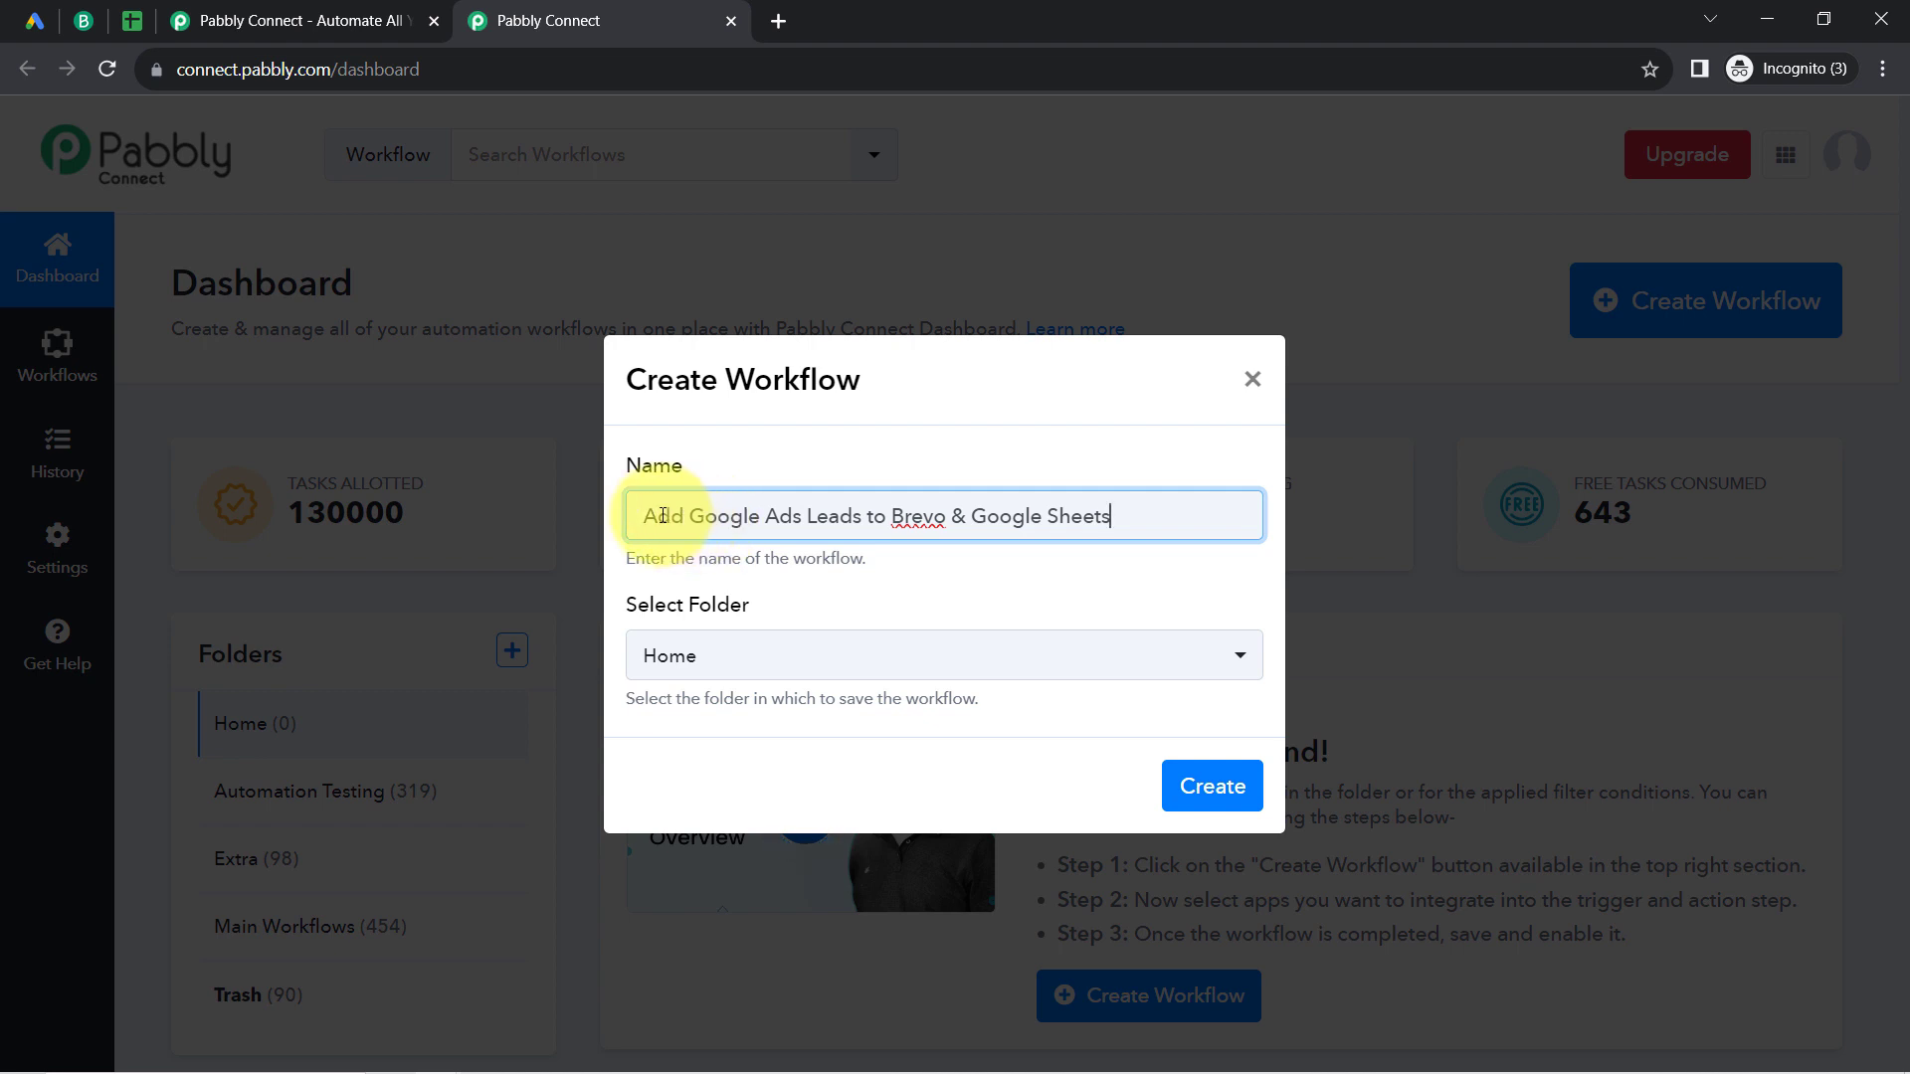
{"action": "left_click_drag", "start_coordinate": [663, 515], "coordinate": [850, 507]}
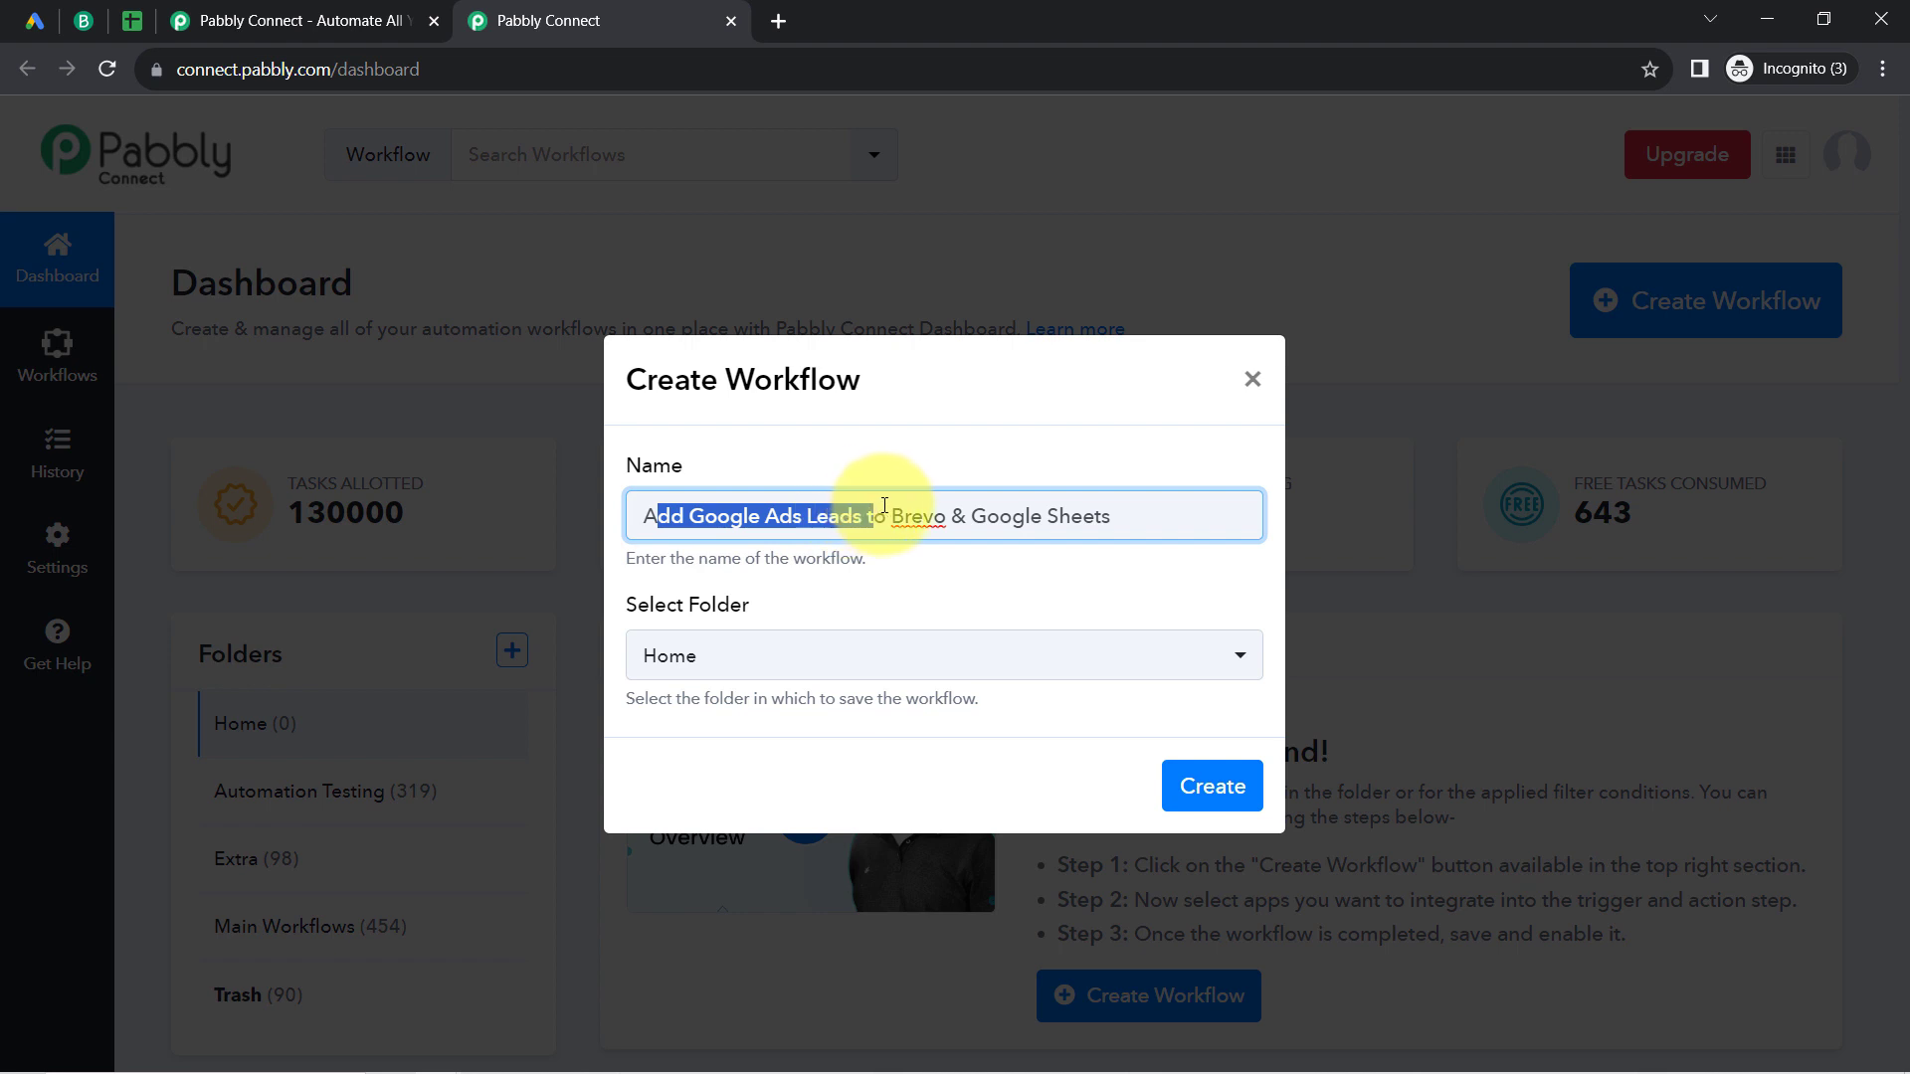
{"action": "left_click_drag", "start_coordinate": [977, 510], "coordinate": [1123, 514]}
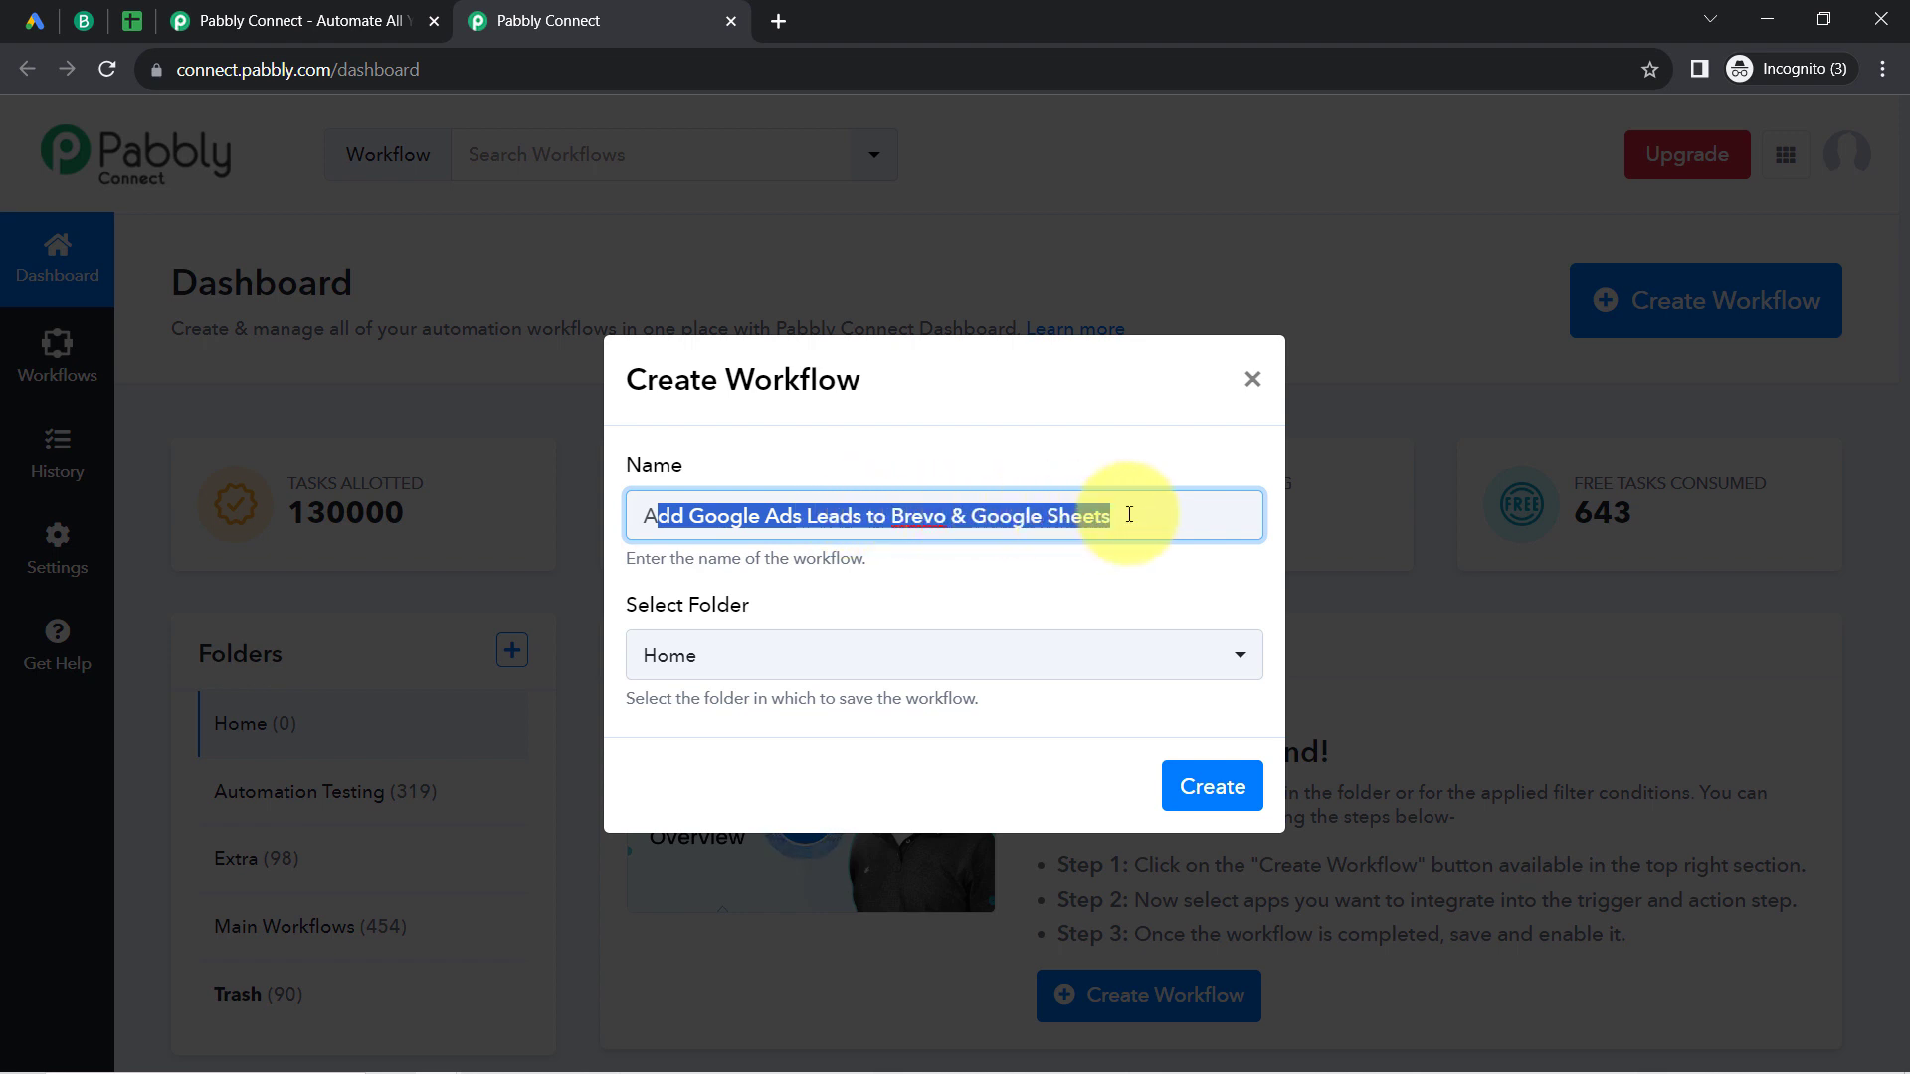
{"action": "left_click", "coordinate": [686, 654]}
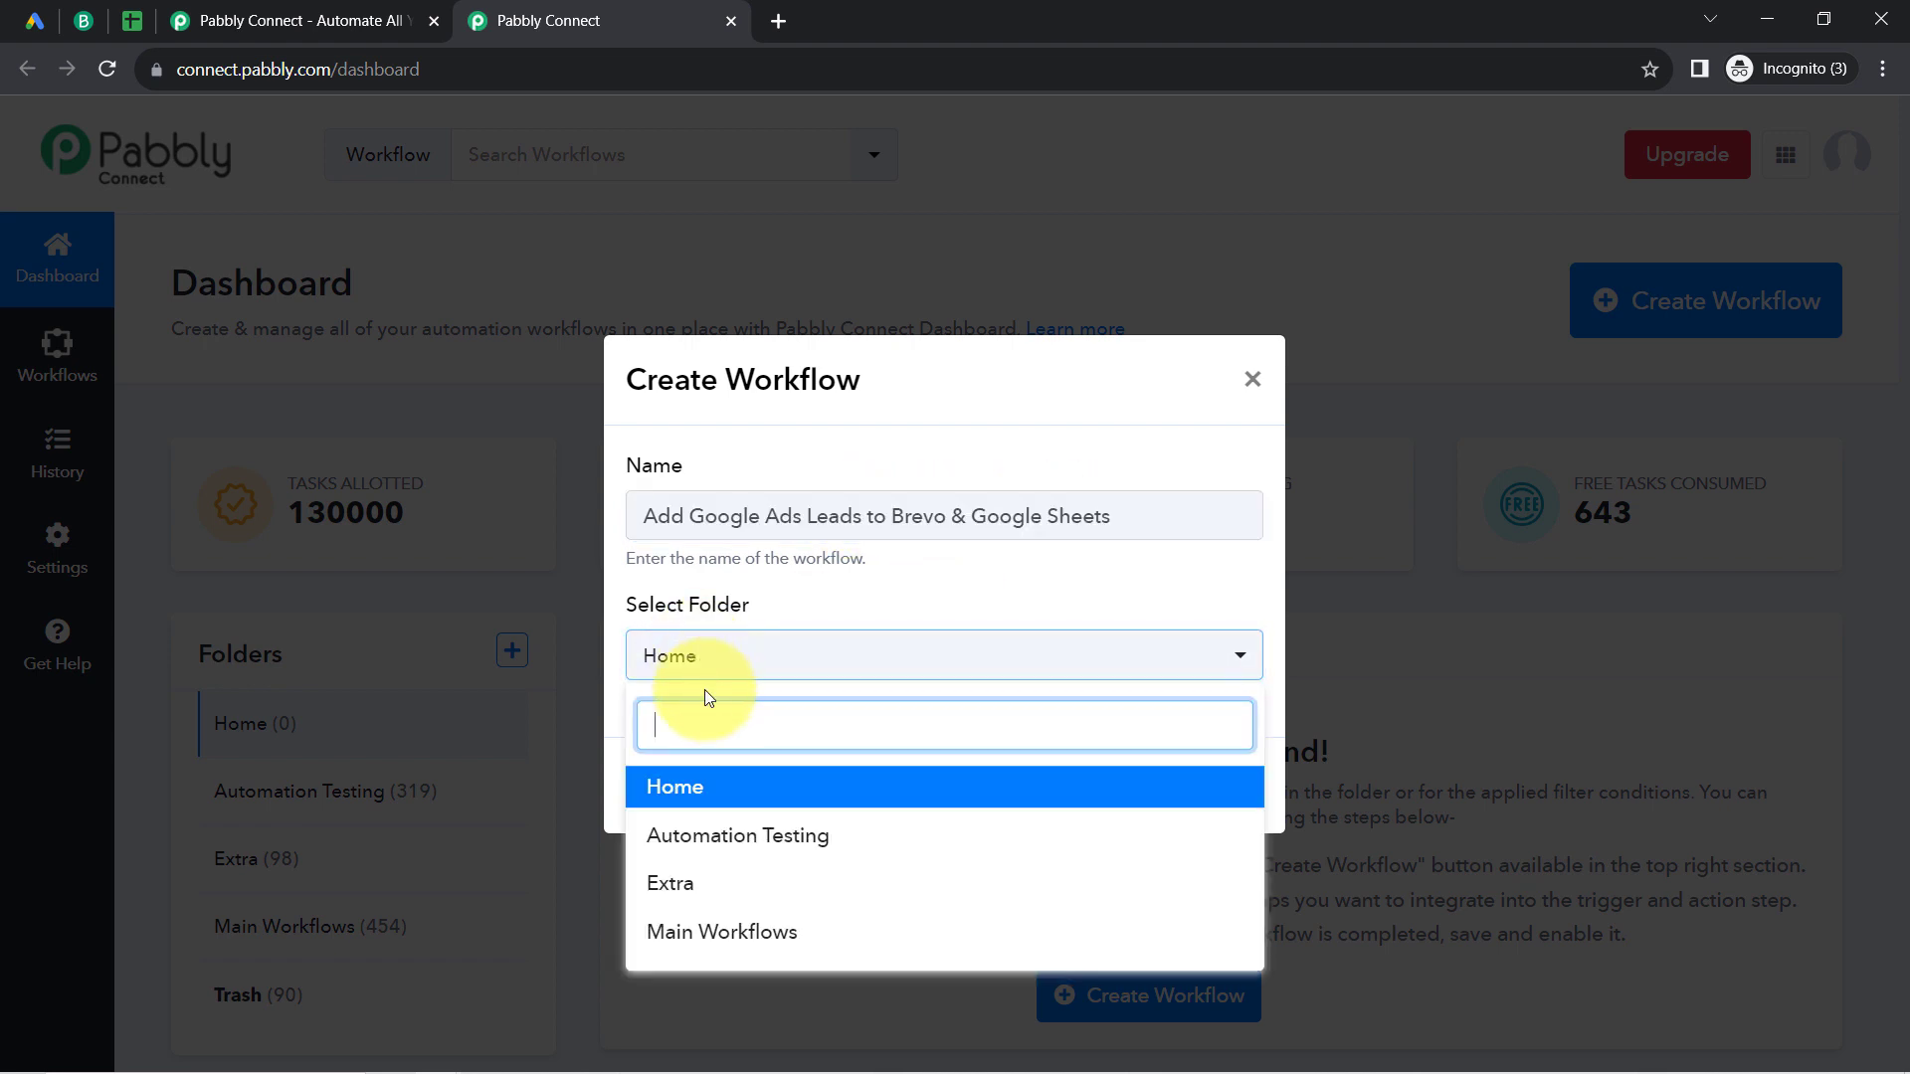
{"action": "left_click", "coordinate": [703, 933]}
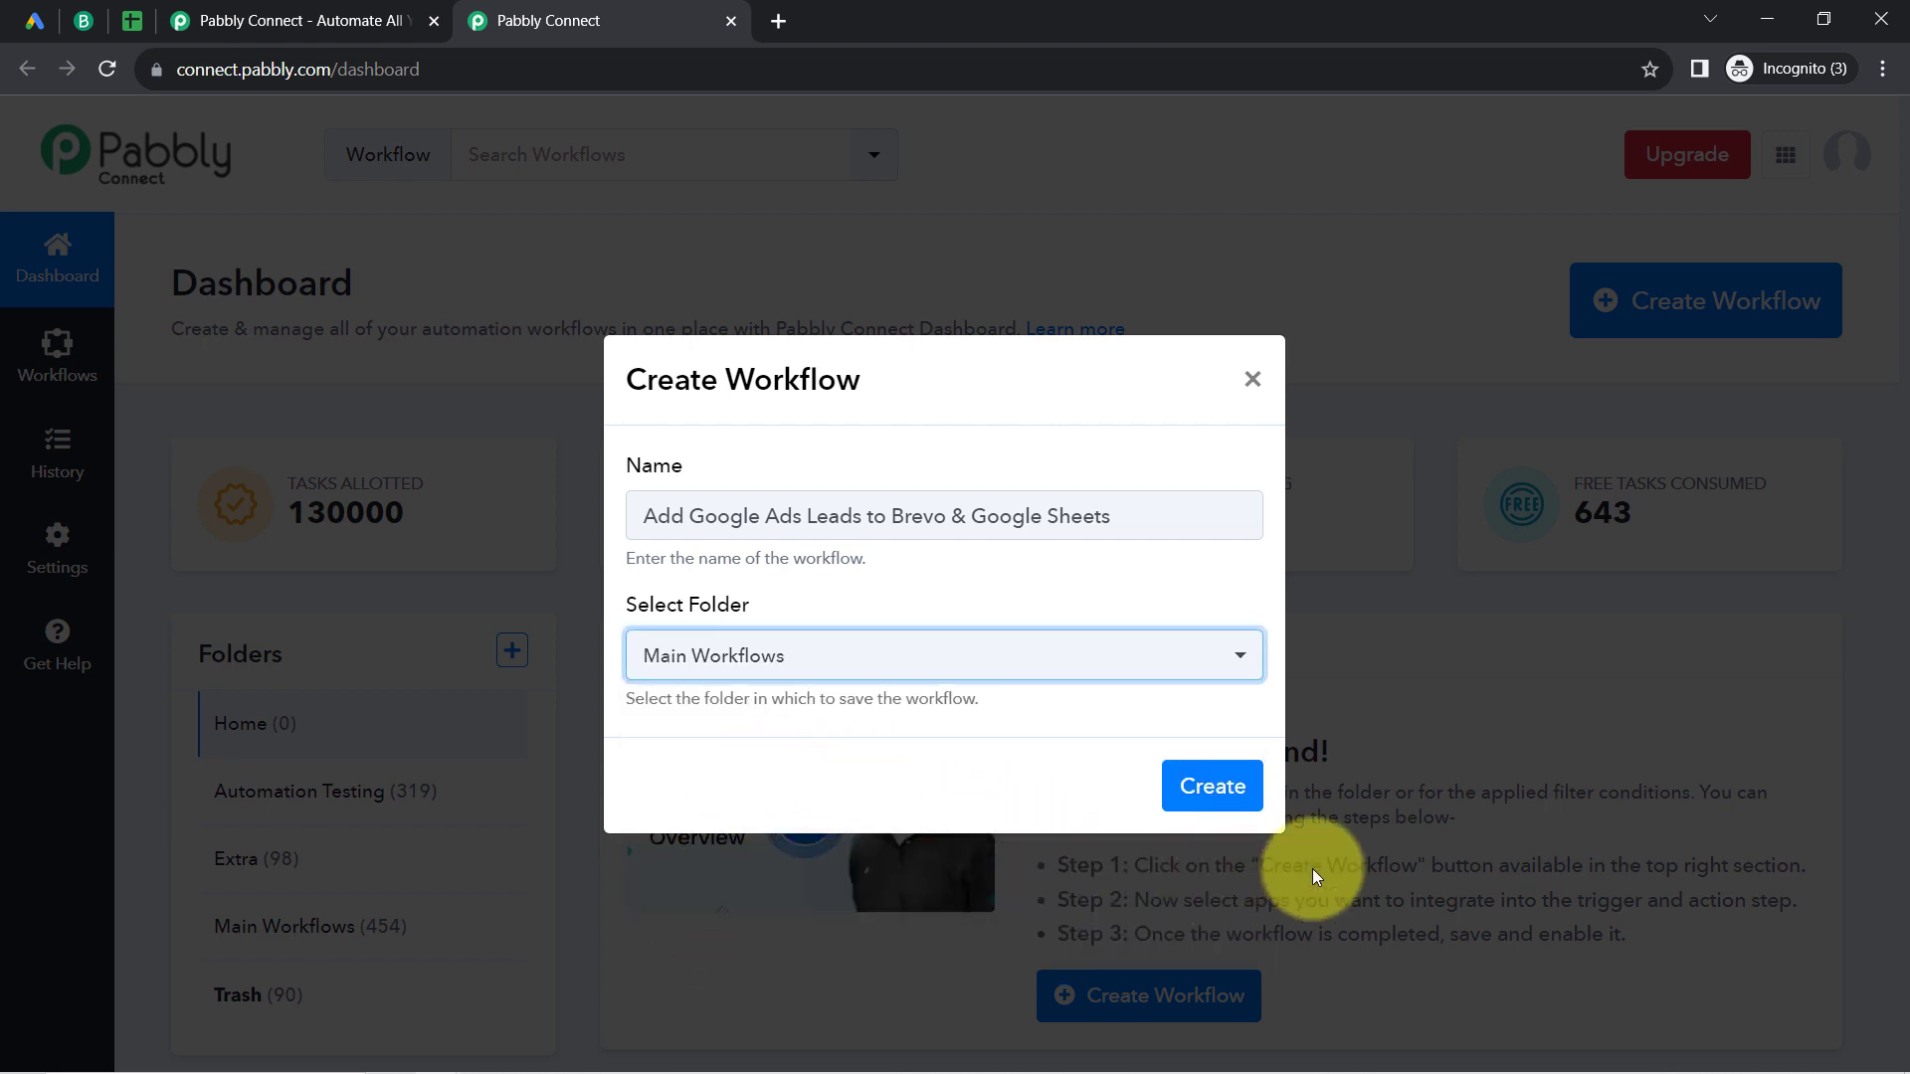
{"action": "left_click", "coordinate": [1207, 799]}
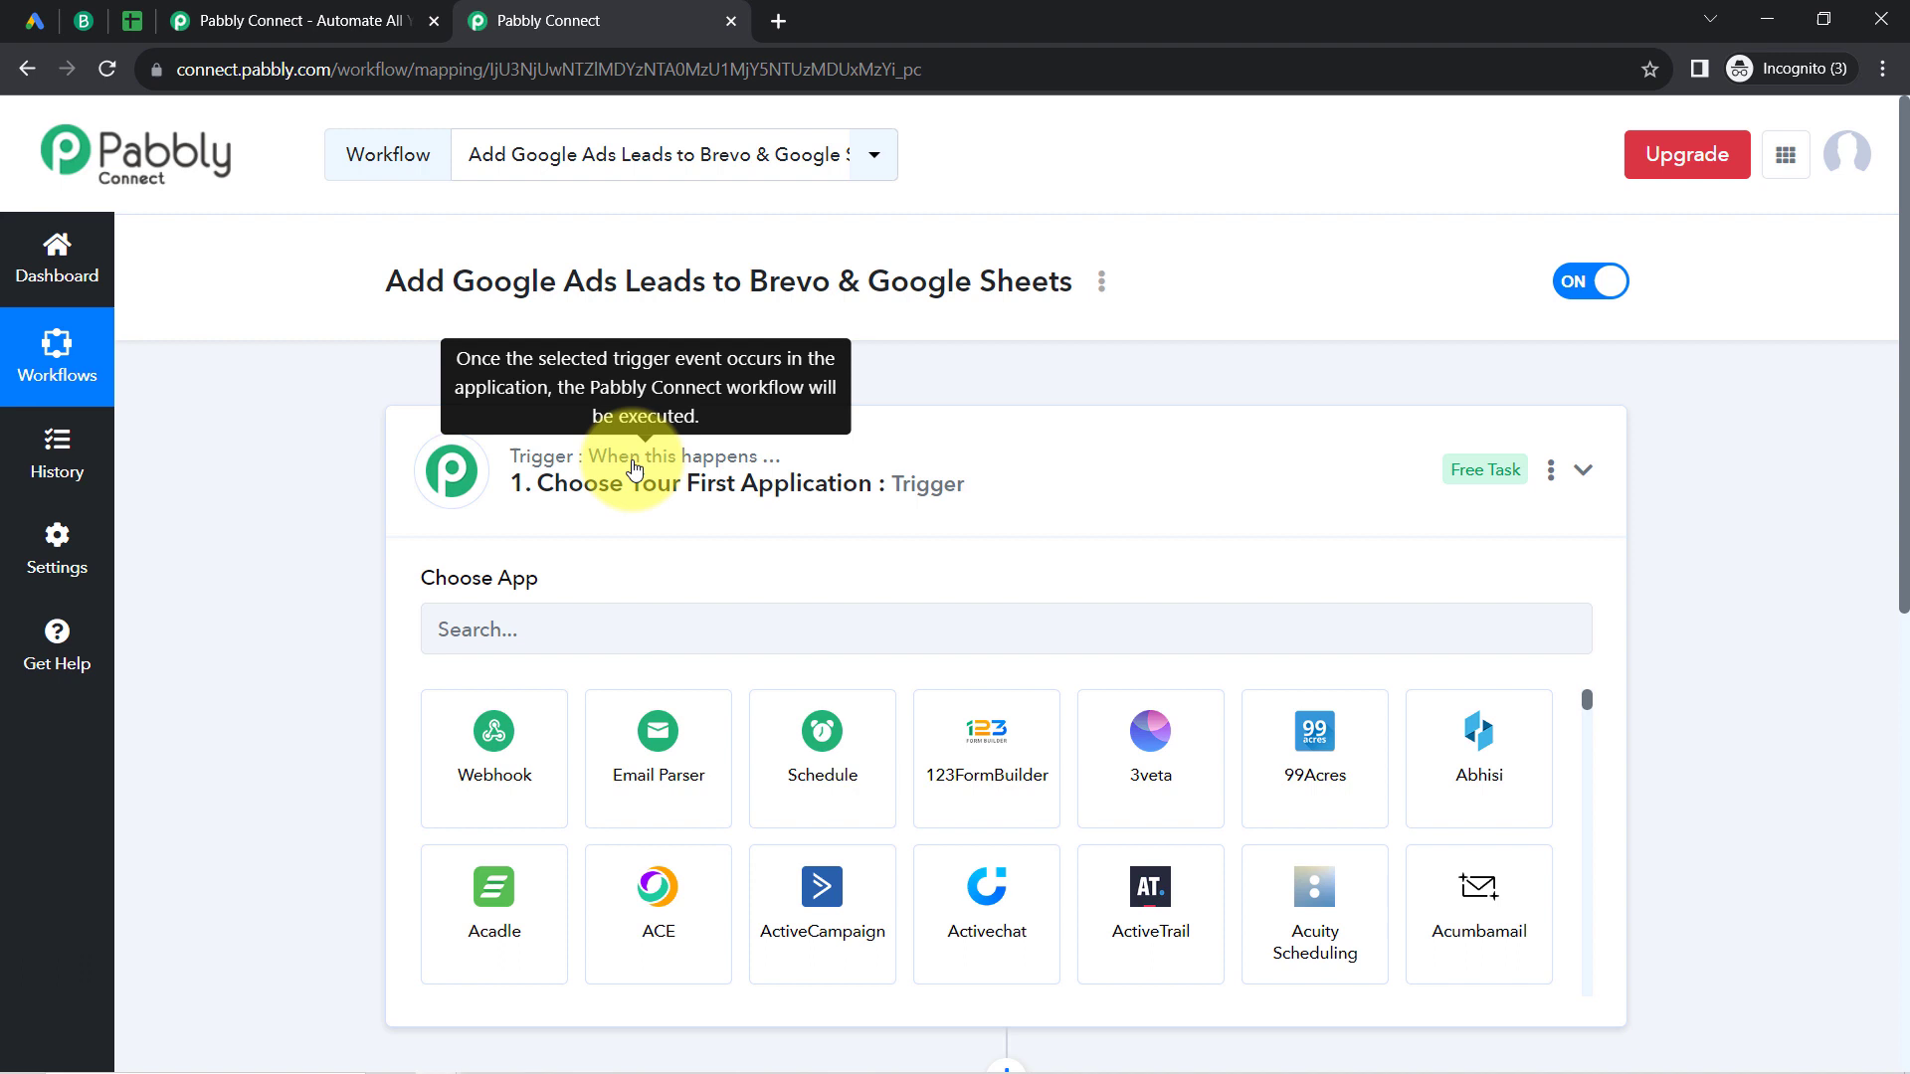
Step: Find Google Lead Form by searching the app list and choose it as the workflow's trigger application
{"action": "left_click", "coordinate": [632, 467]}
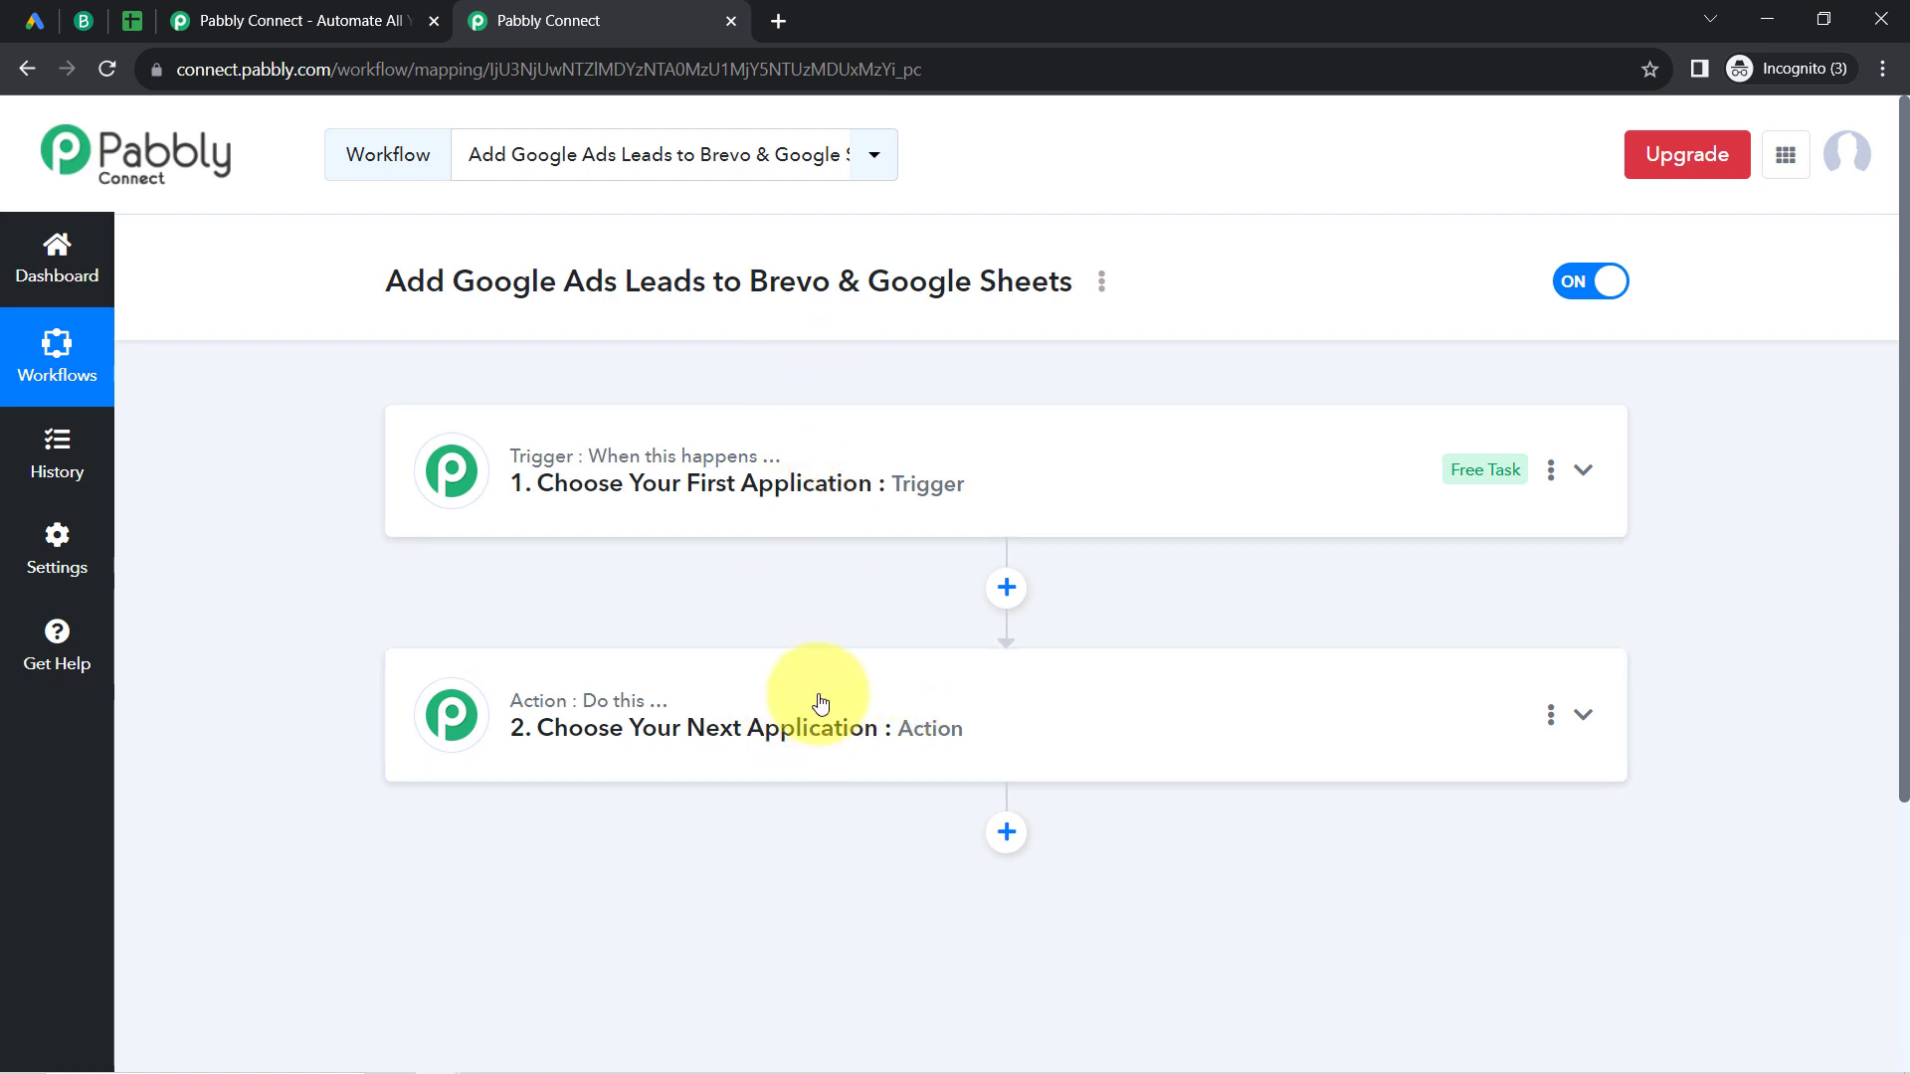
{"action": "left_click", "coordinate": [841, 502]}
{"action": "left_click_drag", "start_coordinate": [461, 285], "coordinate": [802, 286]}
{"action": "left_click", "coordinate": [514, 638]}
{"action": "type", "text": "g"}
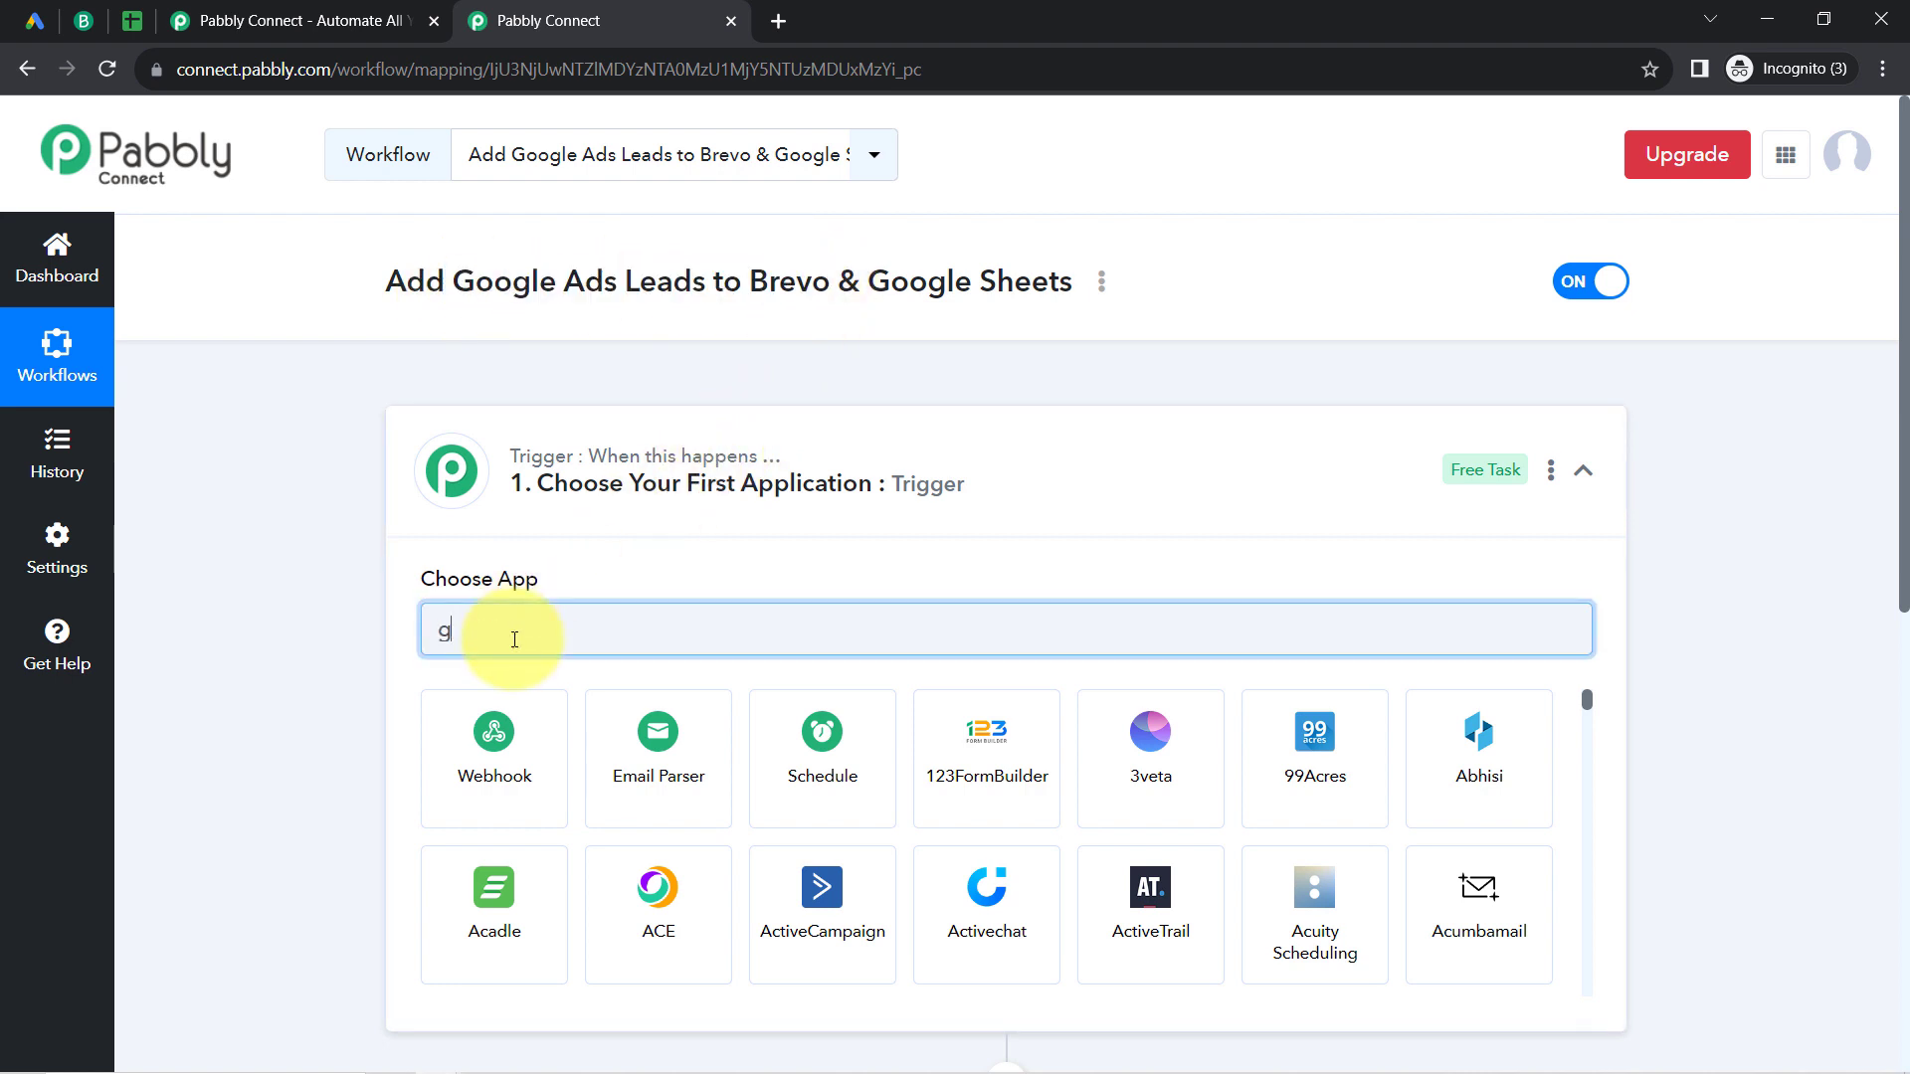
{"action": "type", "text": "oogle"}
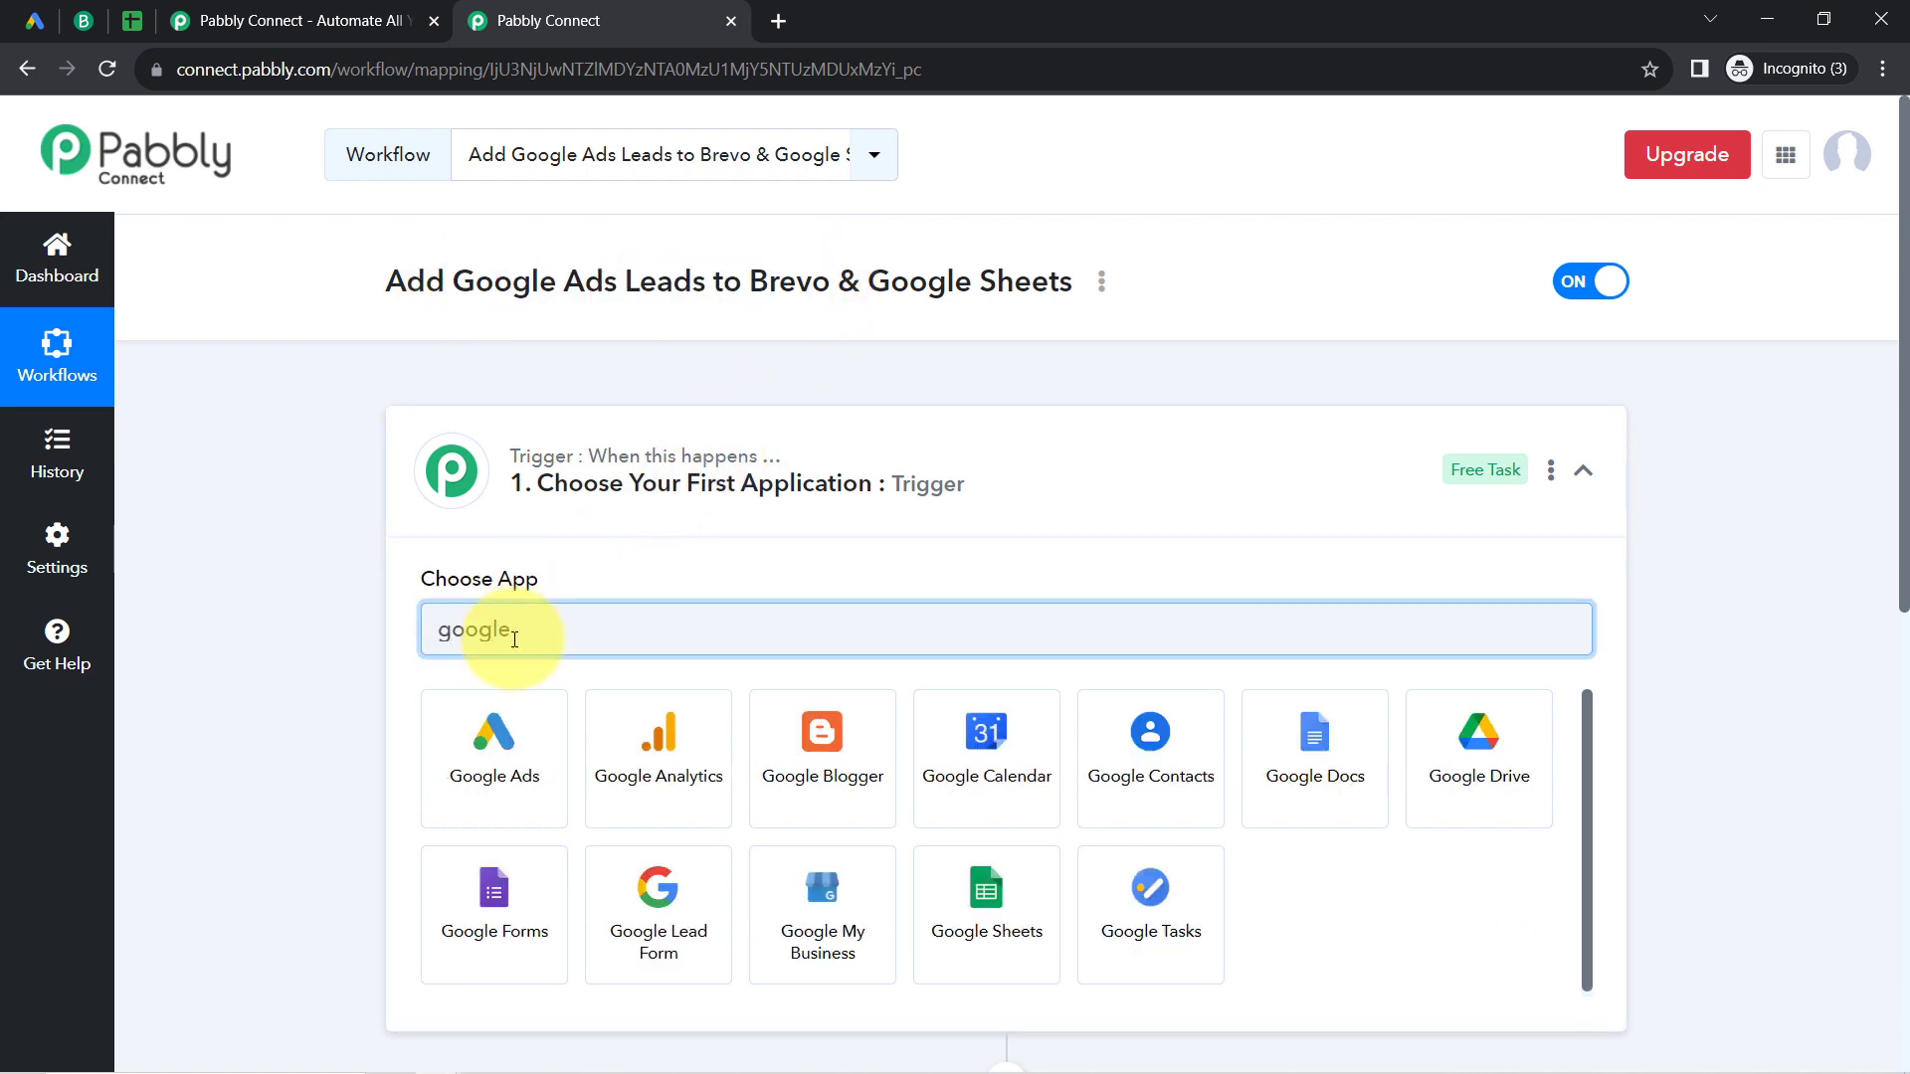
{"action": "type", "text": " le"}
{"action": "left_click", "coordinate": [492, 751]}
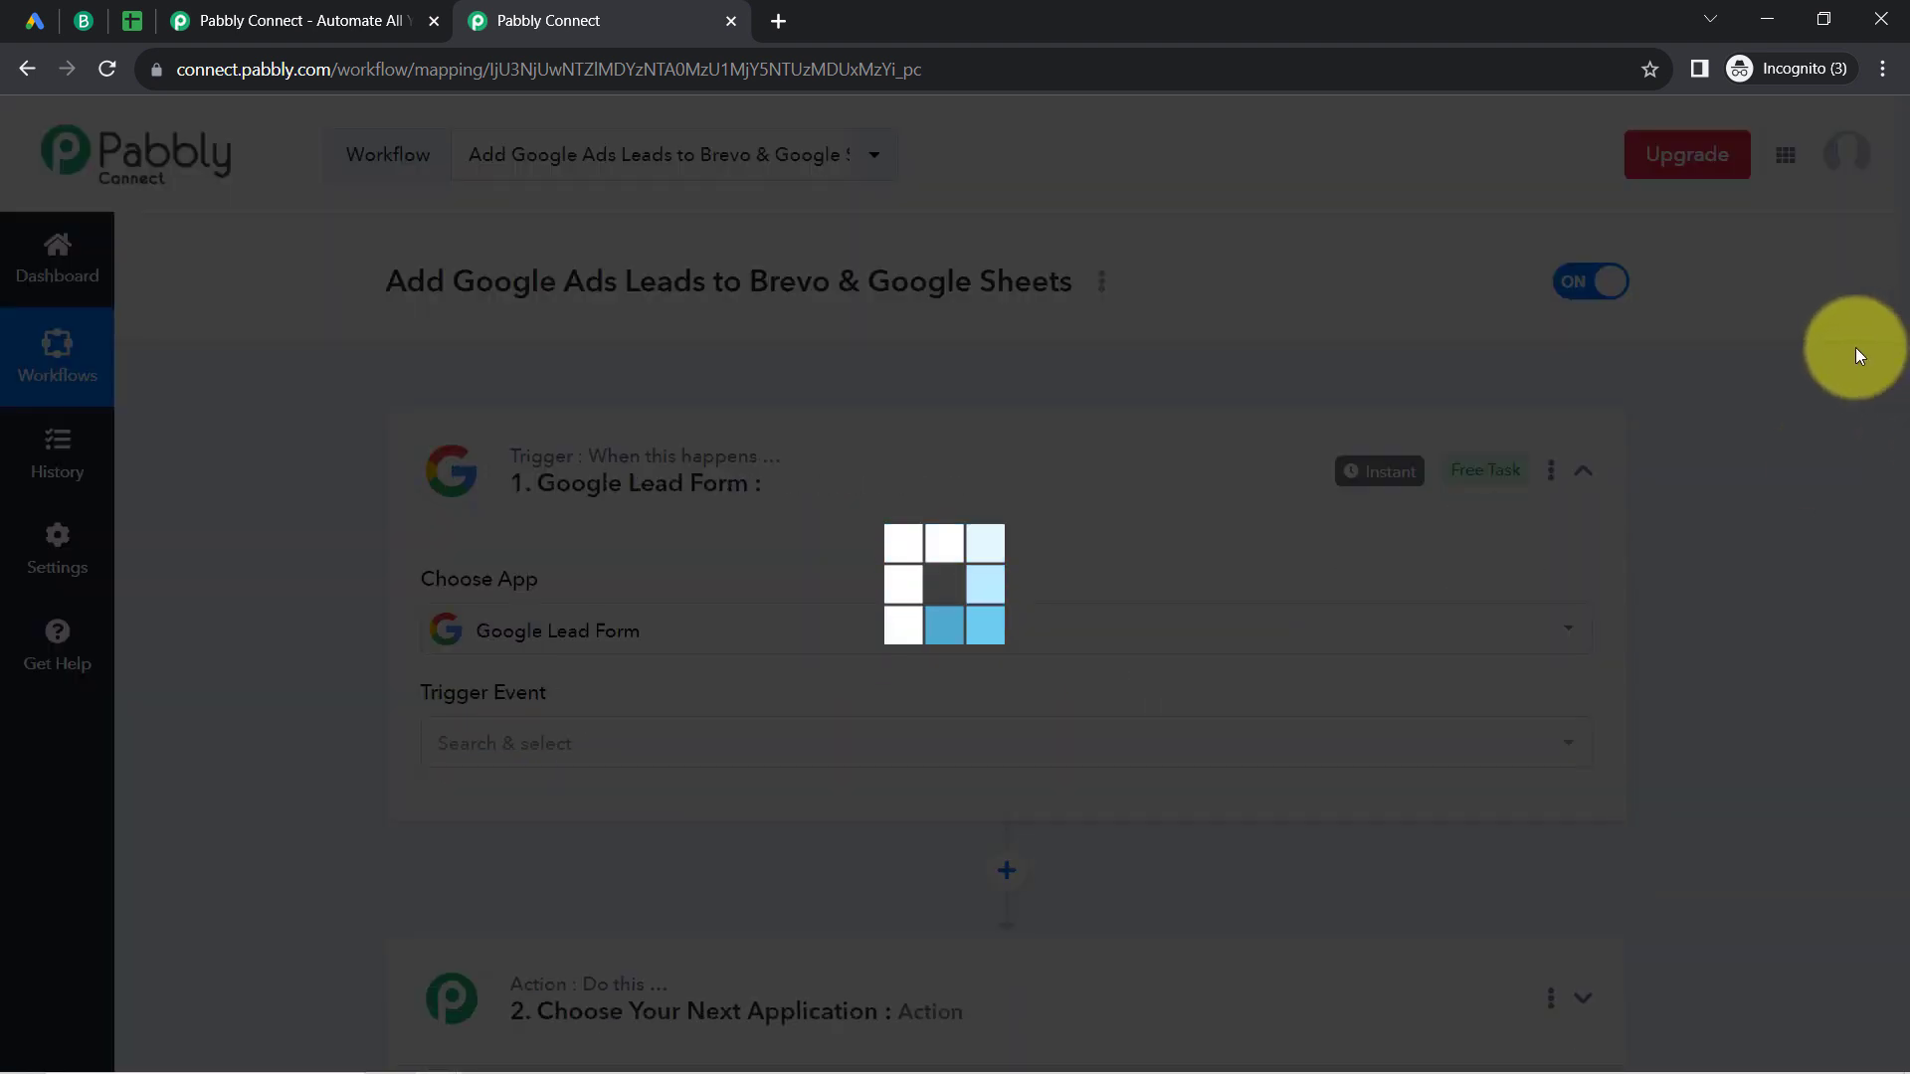
Step: Open the app selection of the workflow's action step
{"action": "scroll", "coordinate": [1880, 497], "scroll_direction": "down", "scroll_amount": 5}
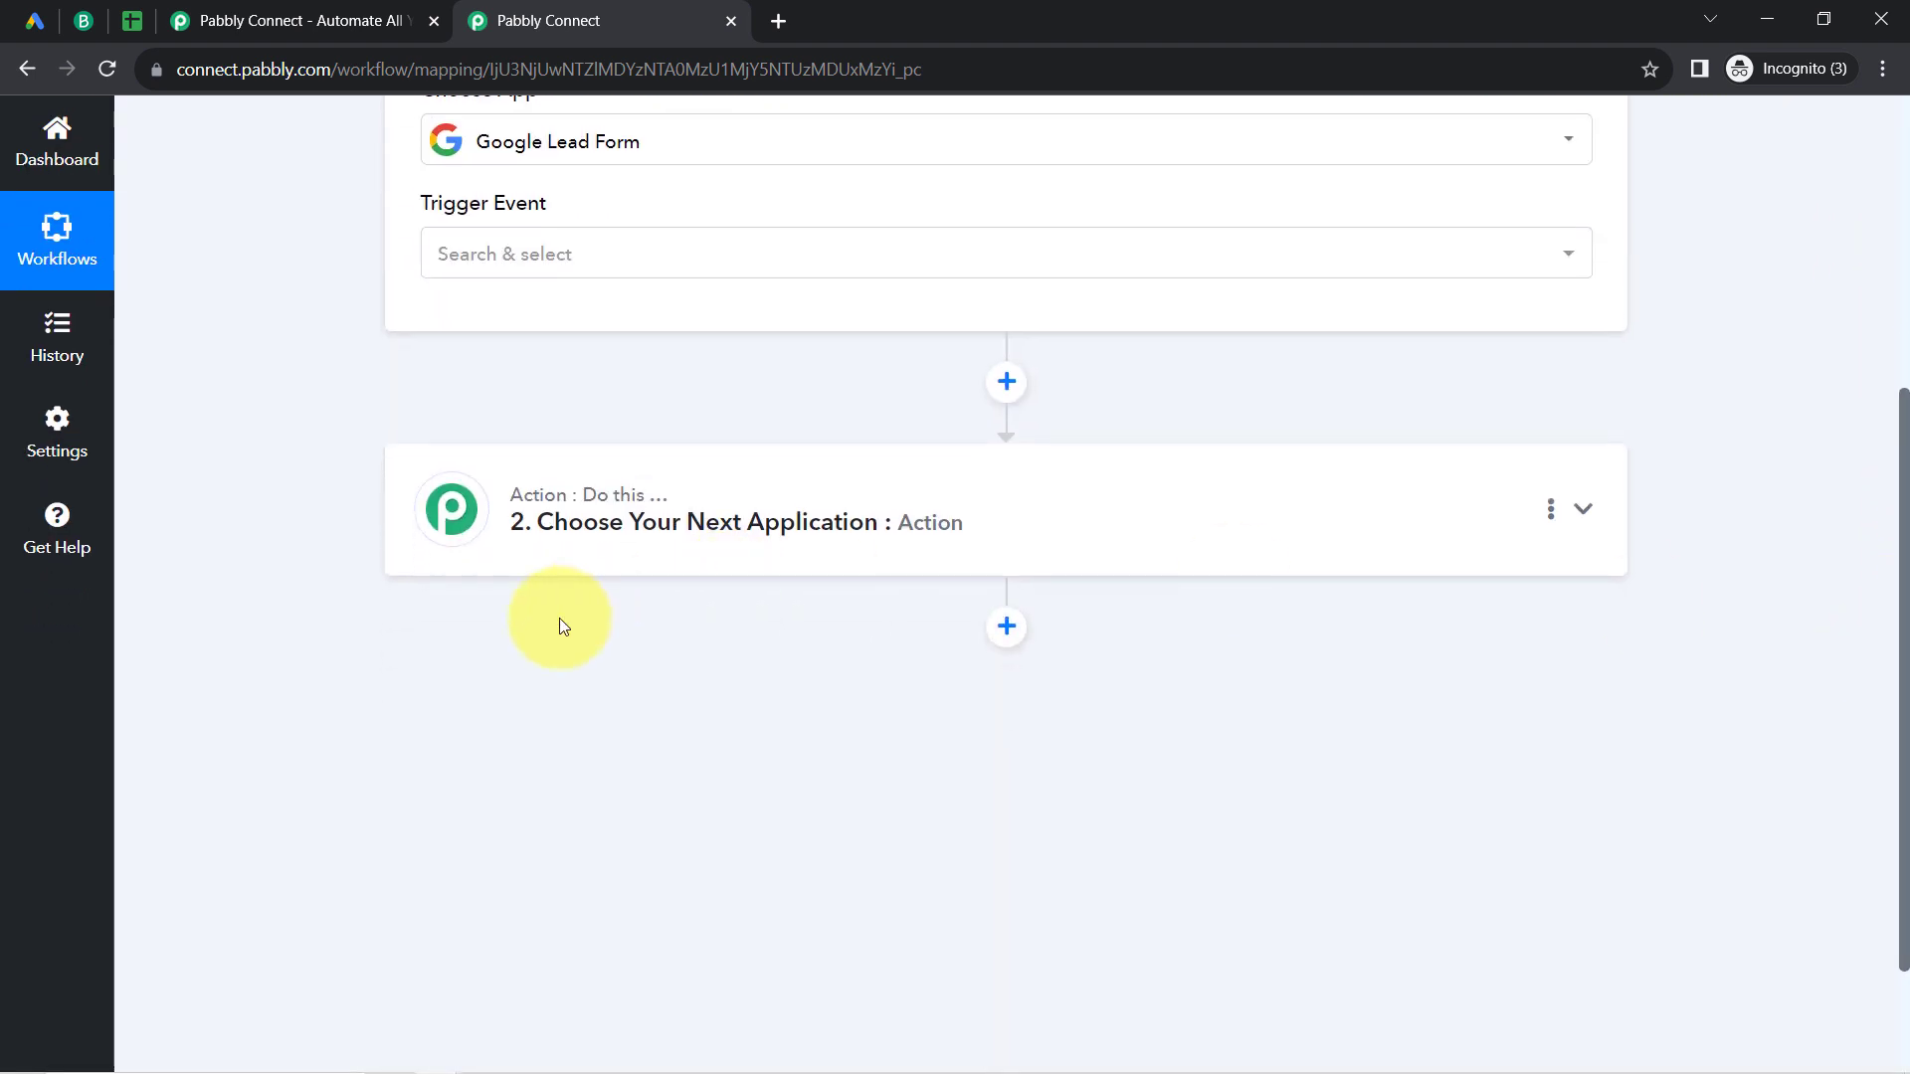
{"action": "left_click", "coordinate": [616, 509]}
{"action": "left_click", "coordinate": [516, 649]}
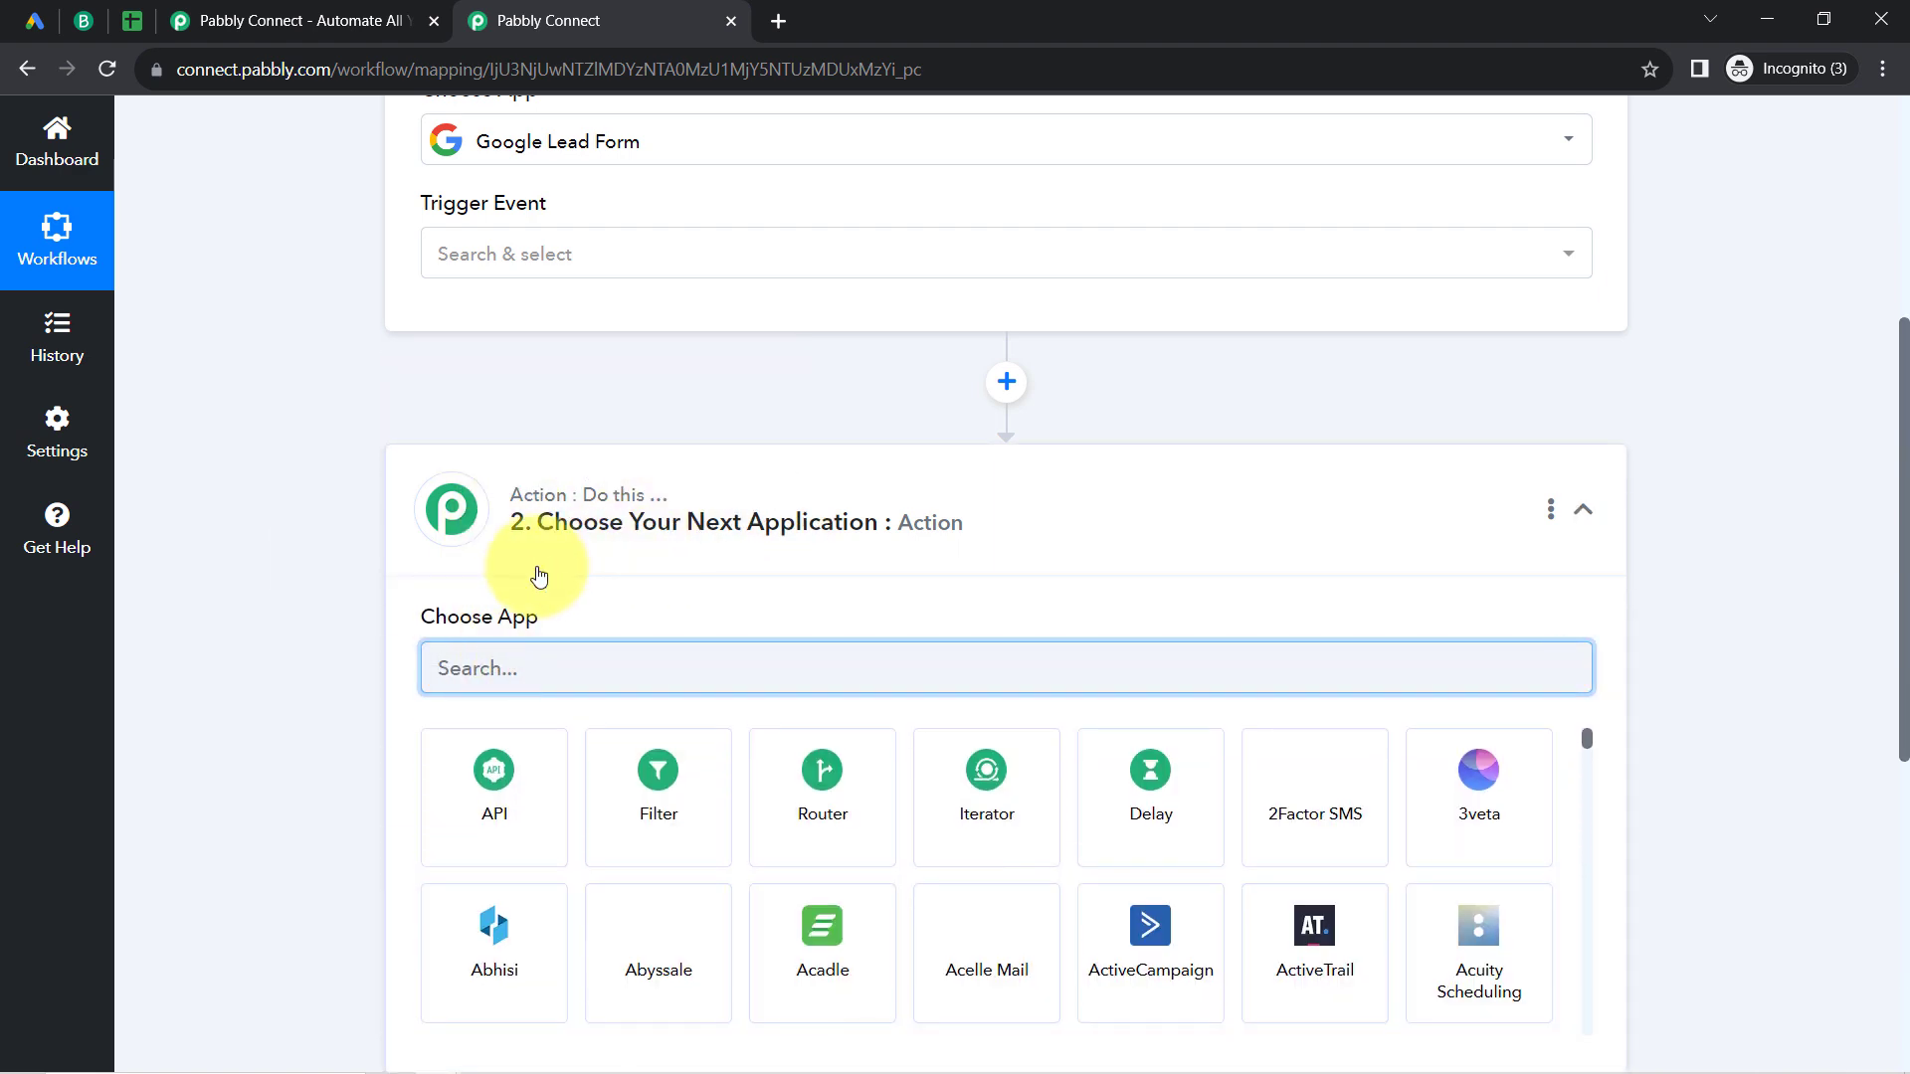
{"action": "type", "text": "brev"}
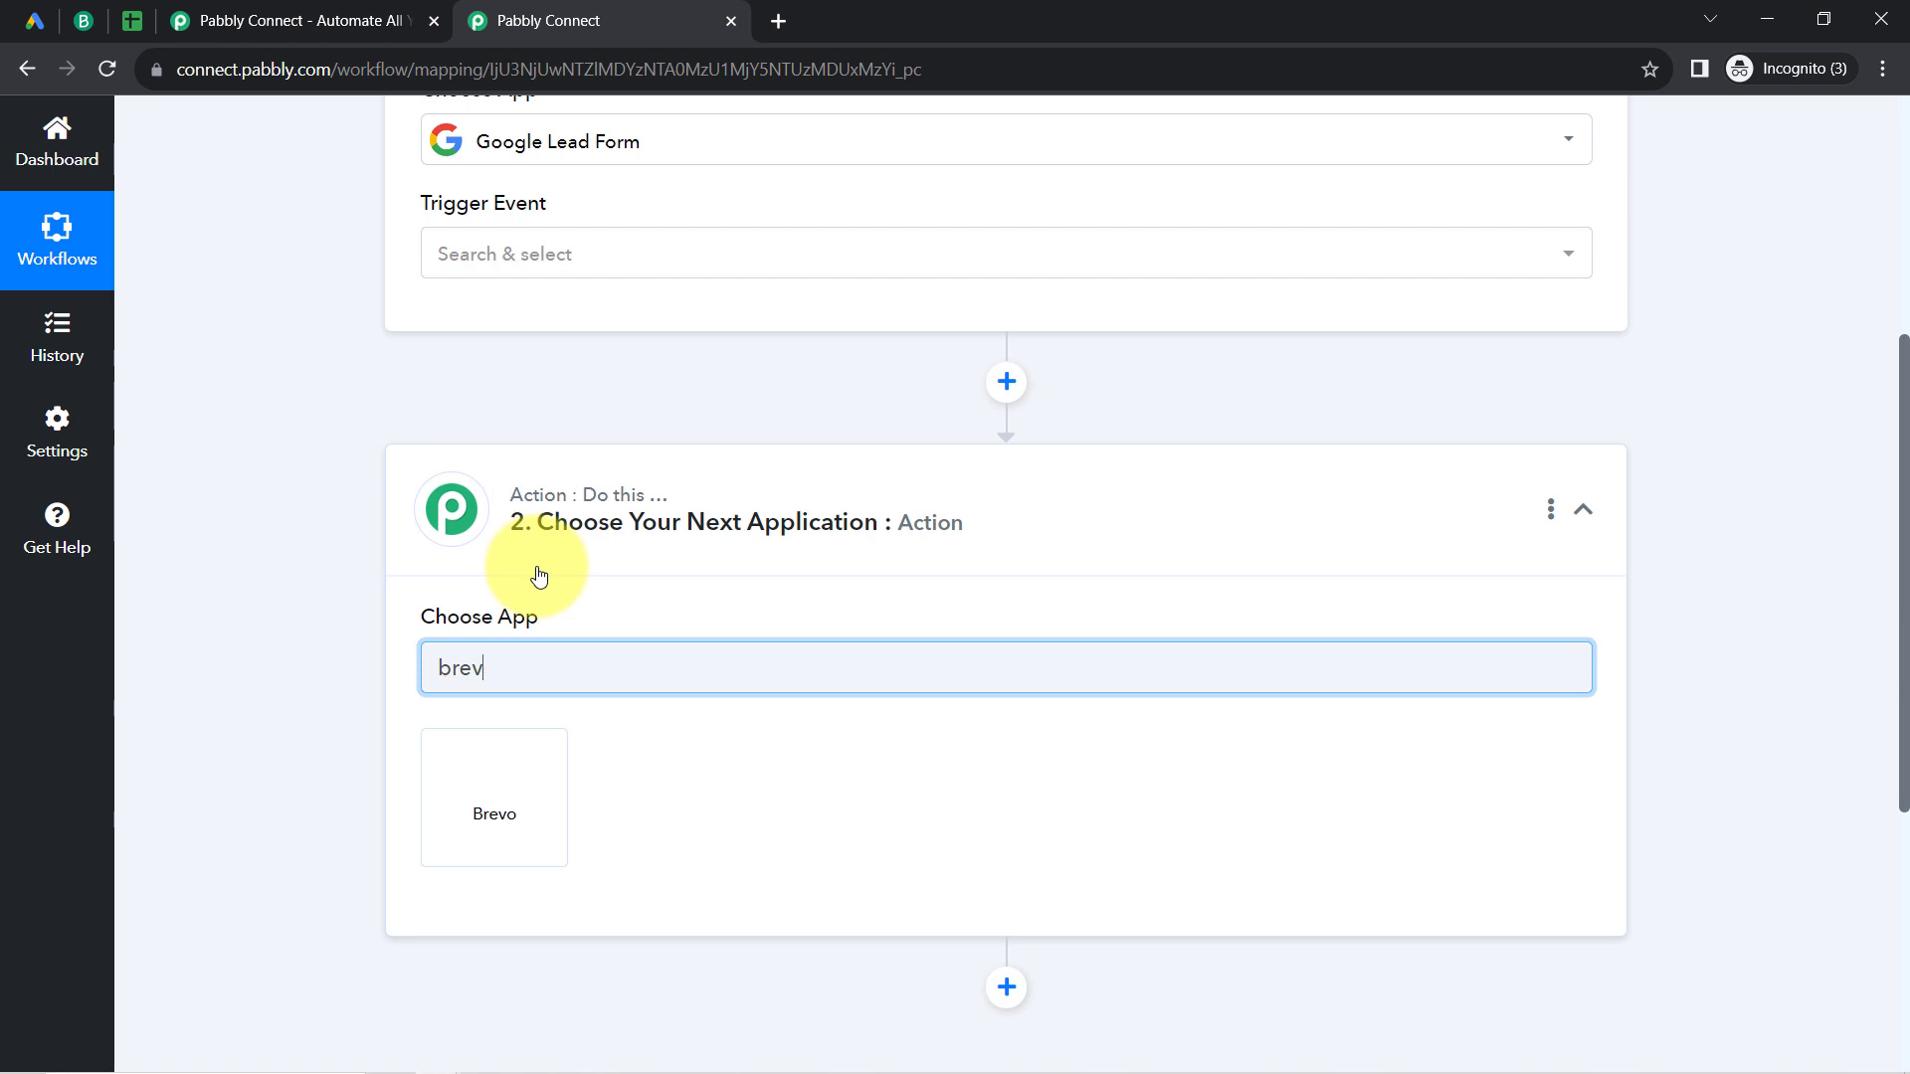
{"action": "key", "text": "BackSpace"}
{"action": "key", "text": "BackSpace"}
{"action": "key", "text": "BackSpace"}
{"action": "key", "text": "BackSpace"}
{"action": "type", "text": "activ"}
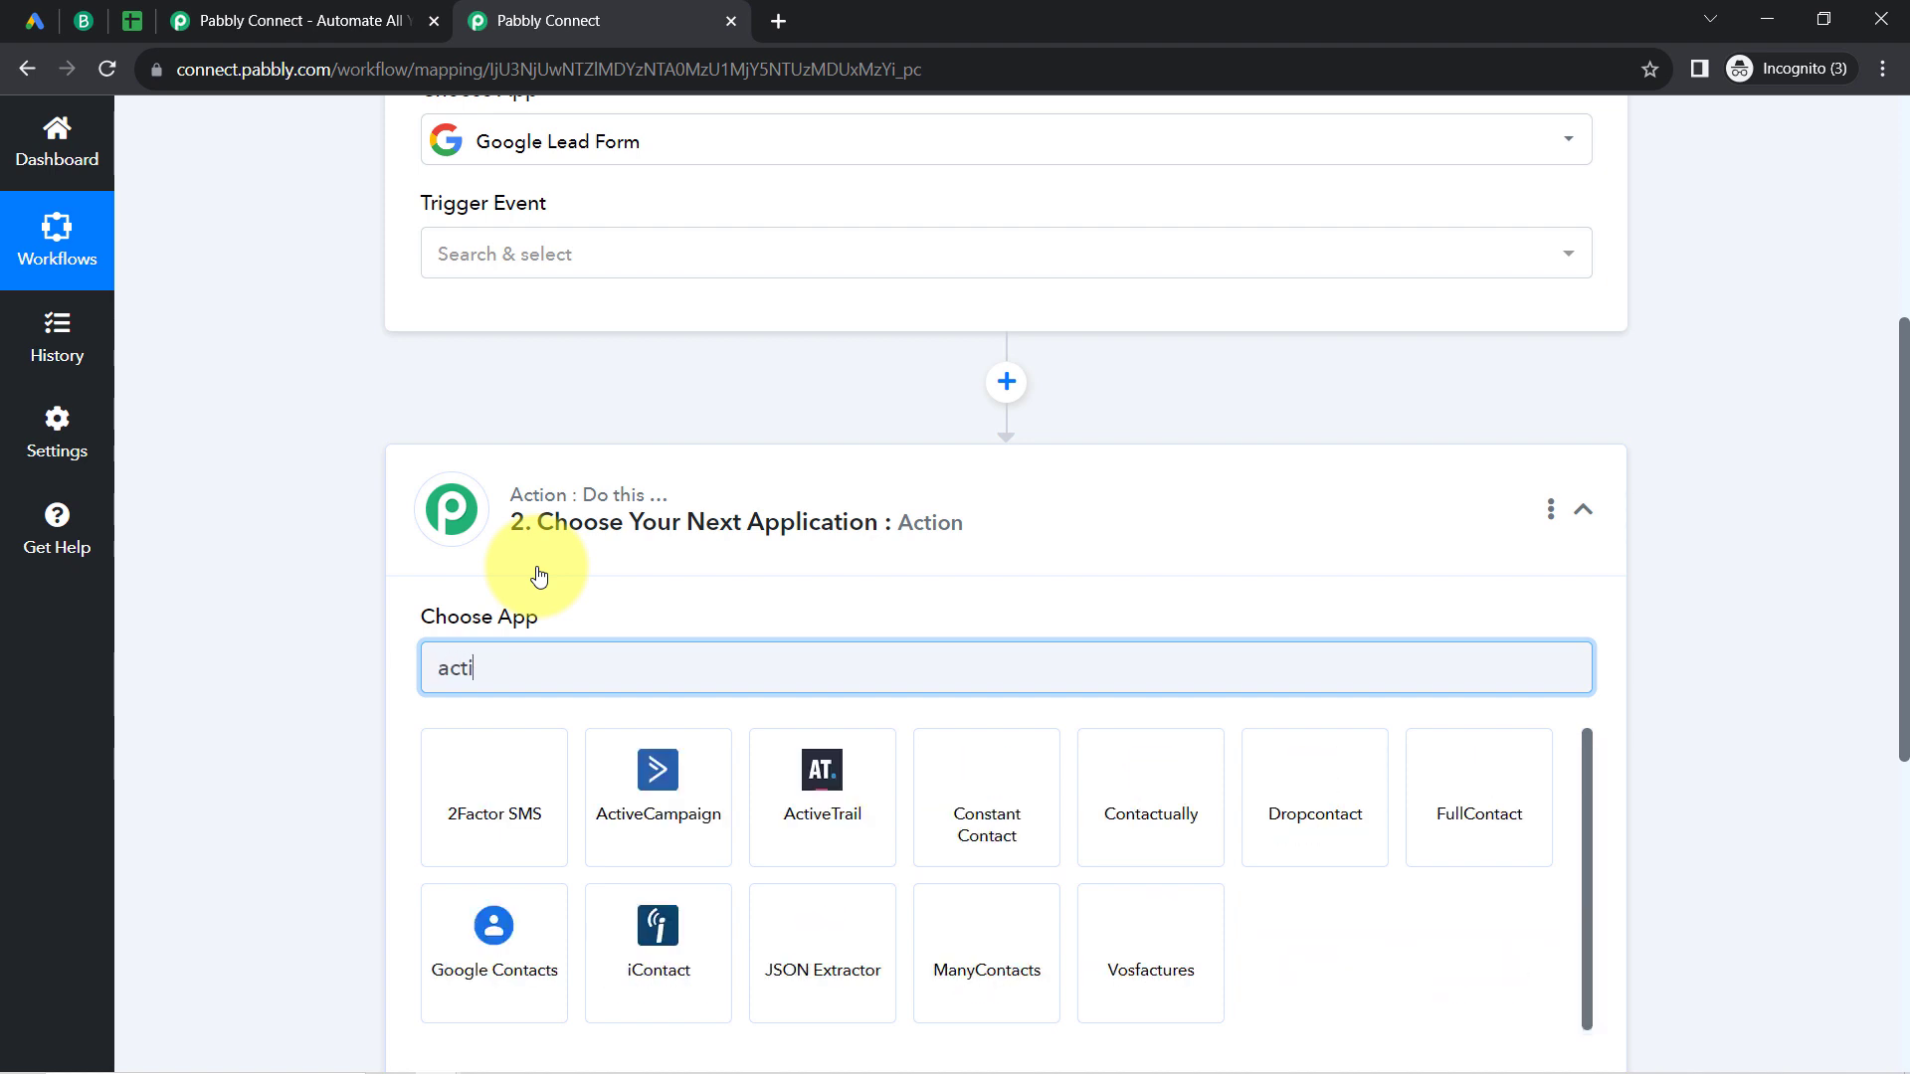
{"action": "key", "text": "BackSpace"}
{"action": "key", "text": "BackSpace"}
{"action": "key", "text": "BackSpace"}
{"action": "key", "text": "BackSpace"}
{"action": "key", "text": "BackSpace"}
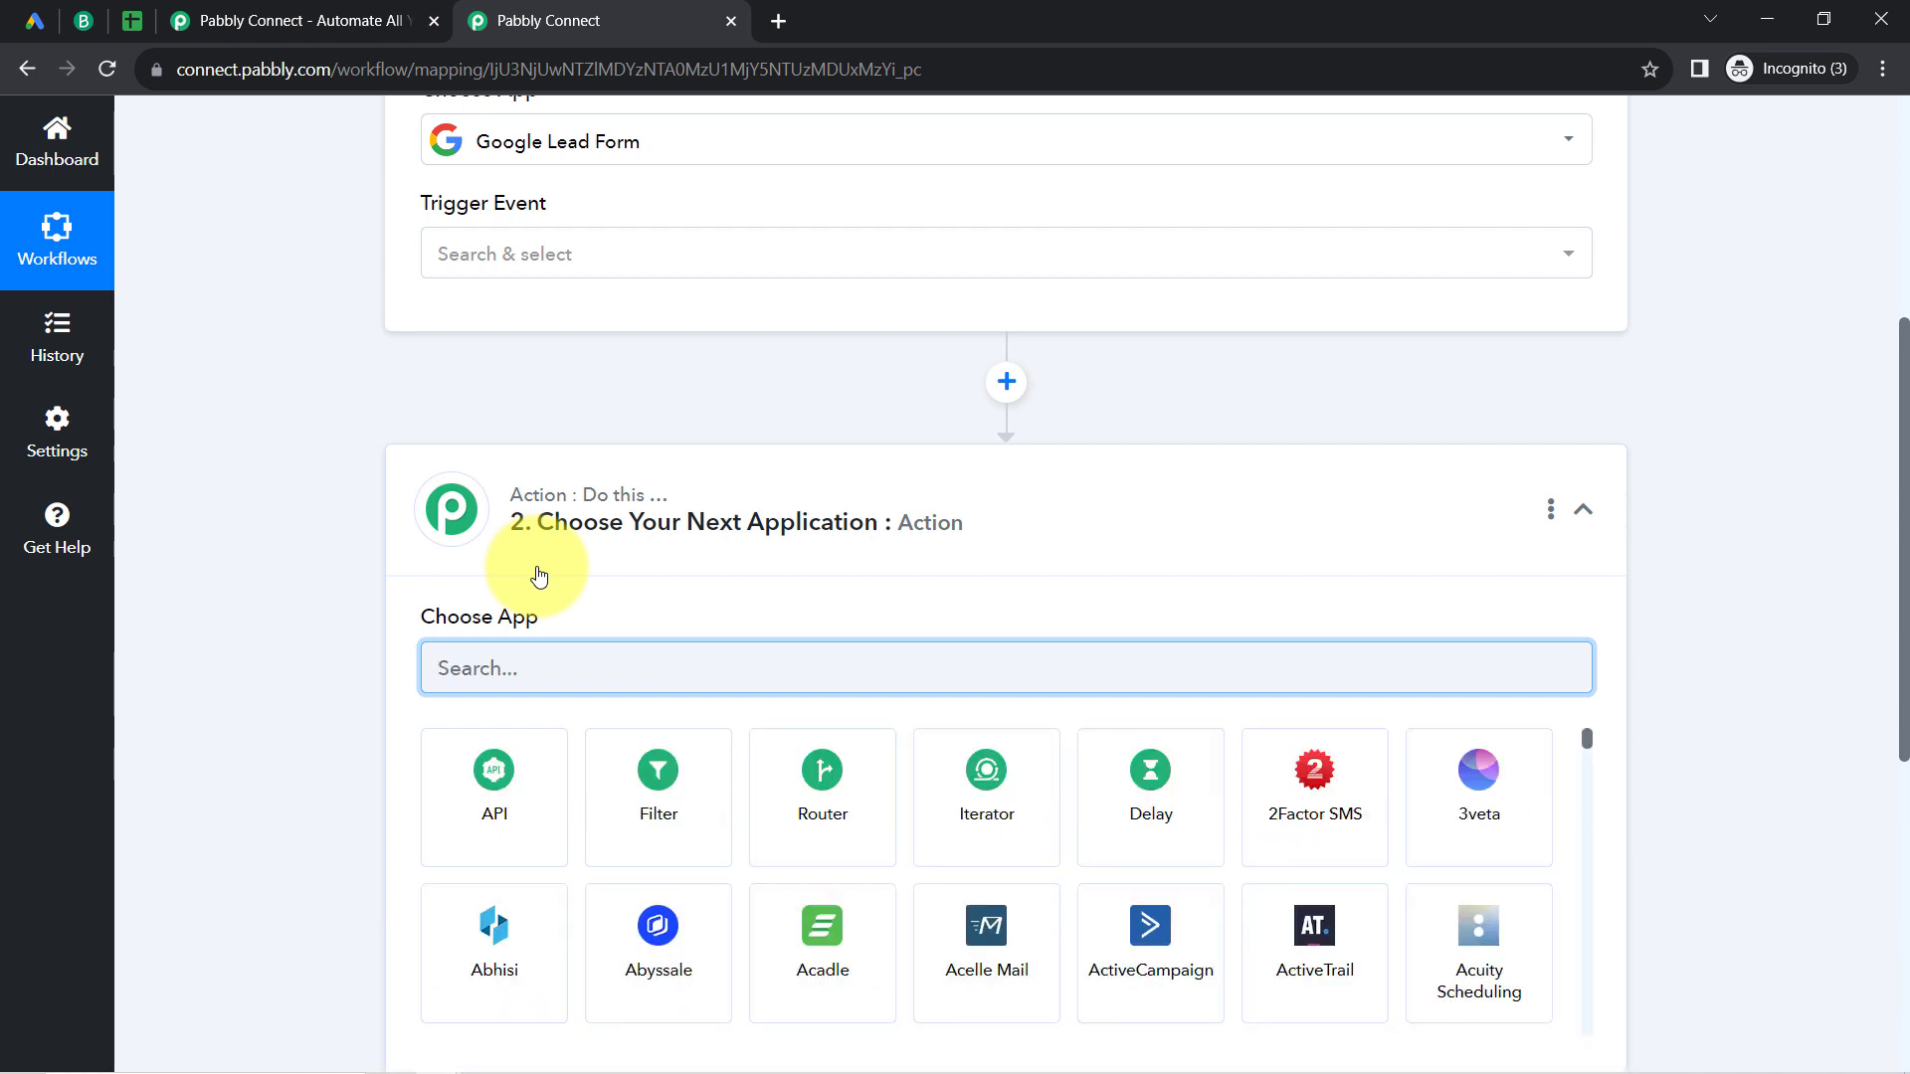
{"action": "type", "text": "mail"}
{"action": "type", "text": "c"}
{"action": "type", "text": "b"}
{"action": "type", "text": "rev"}
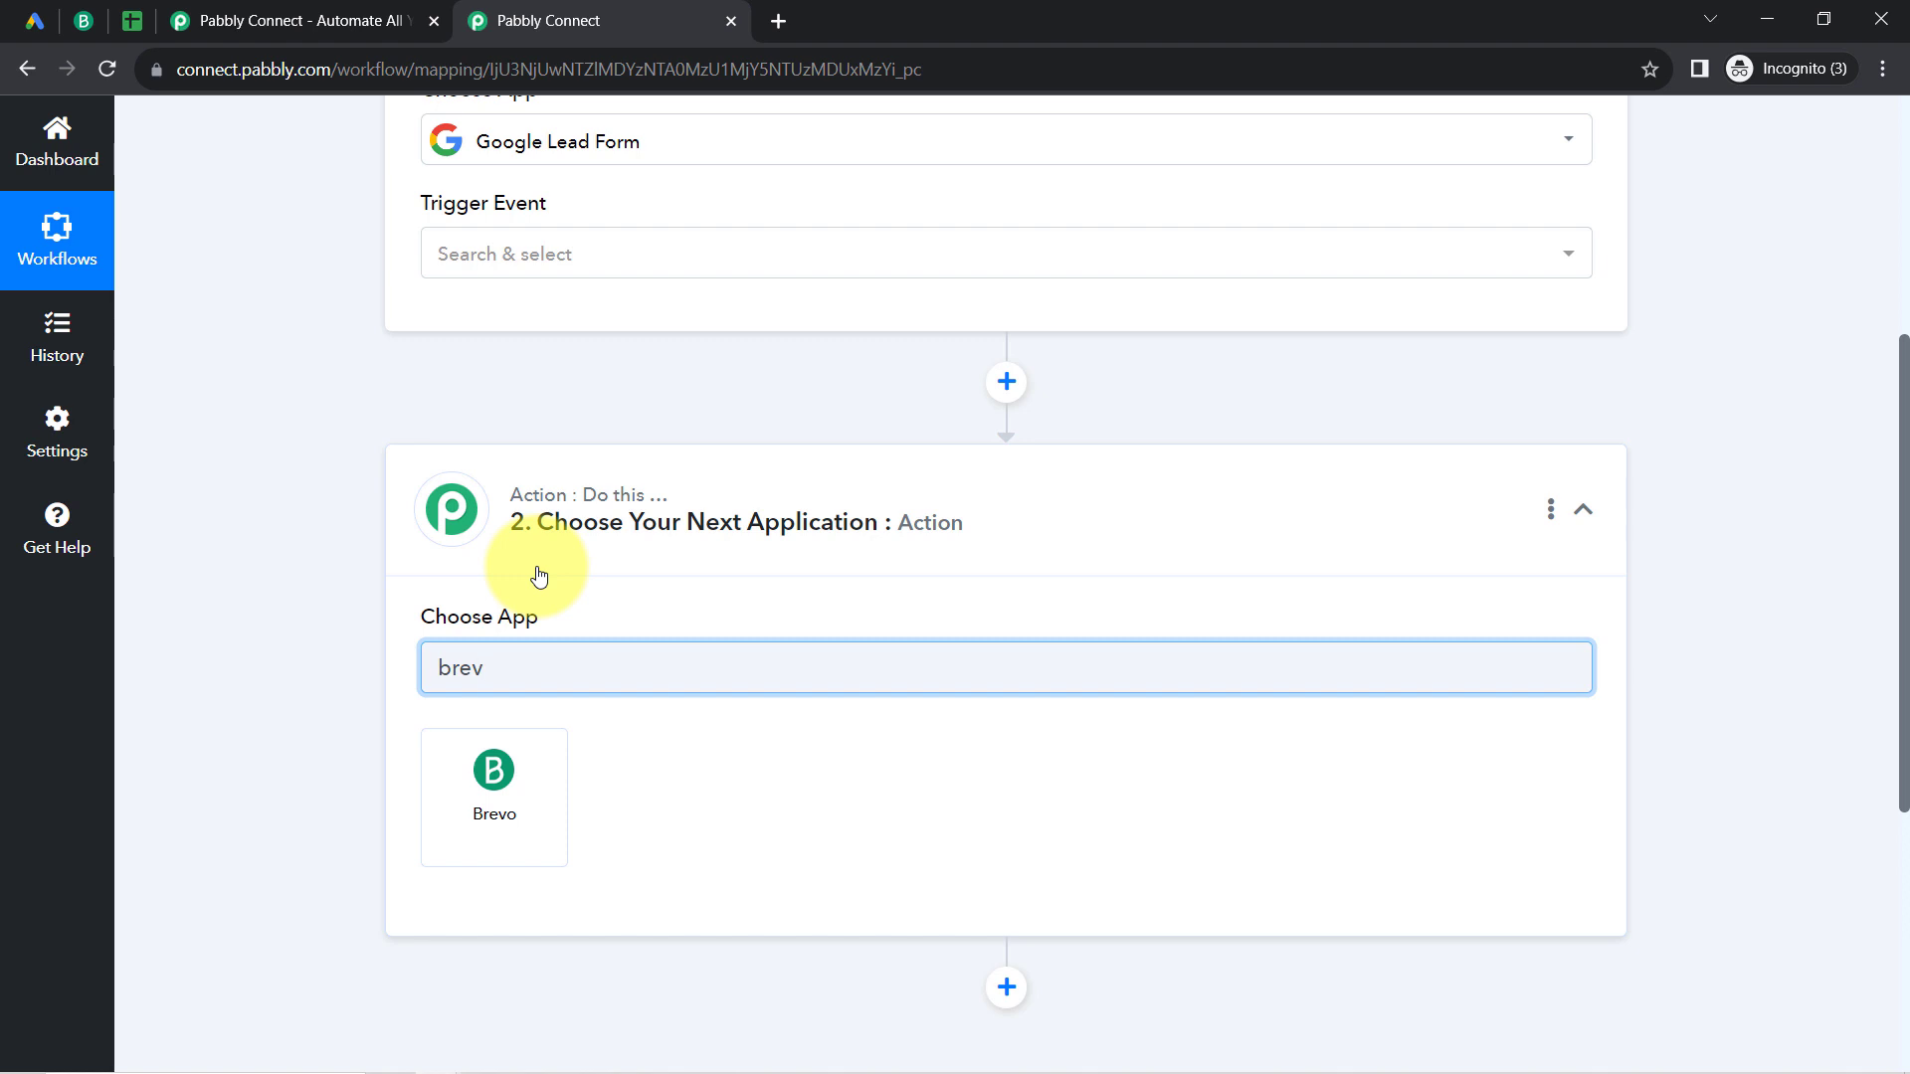
Step: Search the action apps for "brev" and choose Brevo as the action application
{"action": "left_click", "coordinate": [484, 793]}
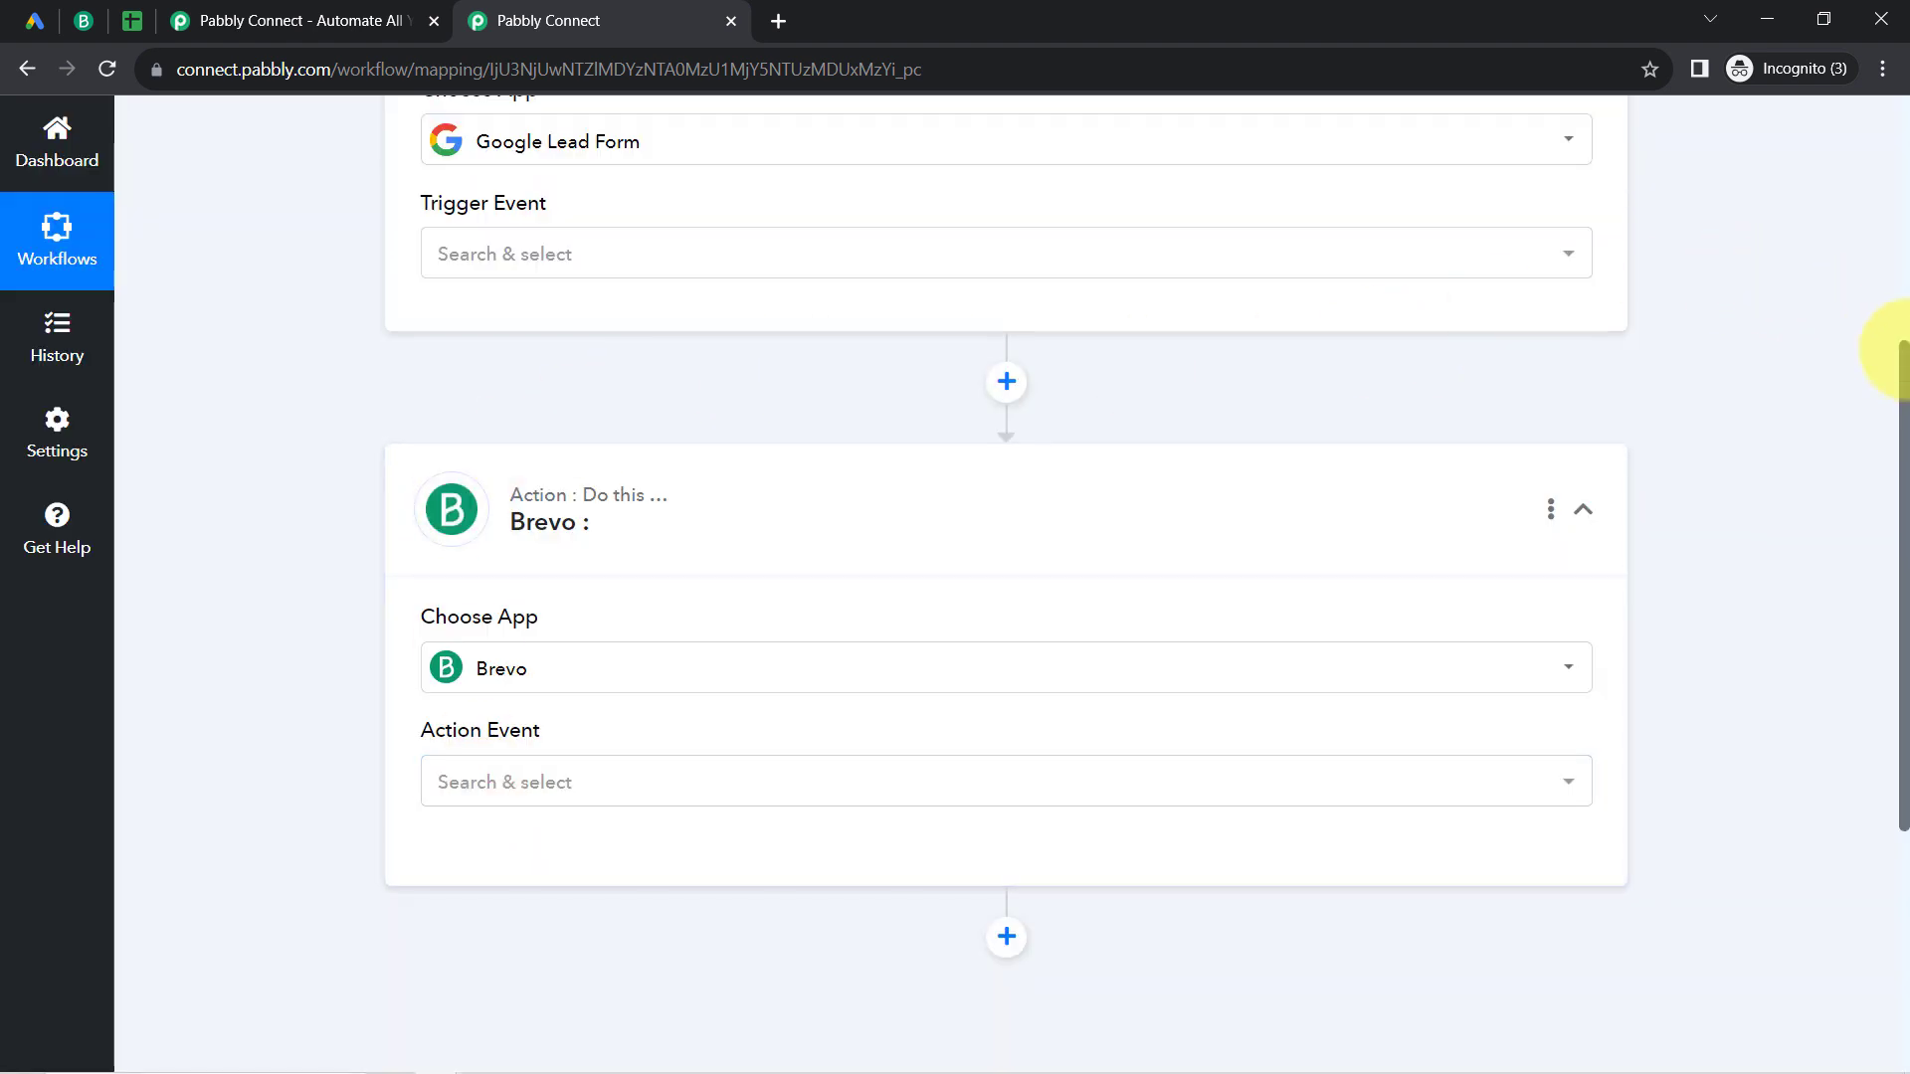
Step: Add another action step below Brevo, search its apps for "shee" and choose Google Sheets as the application
{"action": "left_click_drag", "start_coordinate": [1902, 365], "coordinate": [1902, 602]}
{"action": "left_click", "coordinate": [1005, 503]}
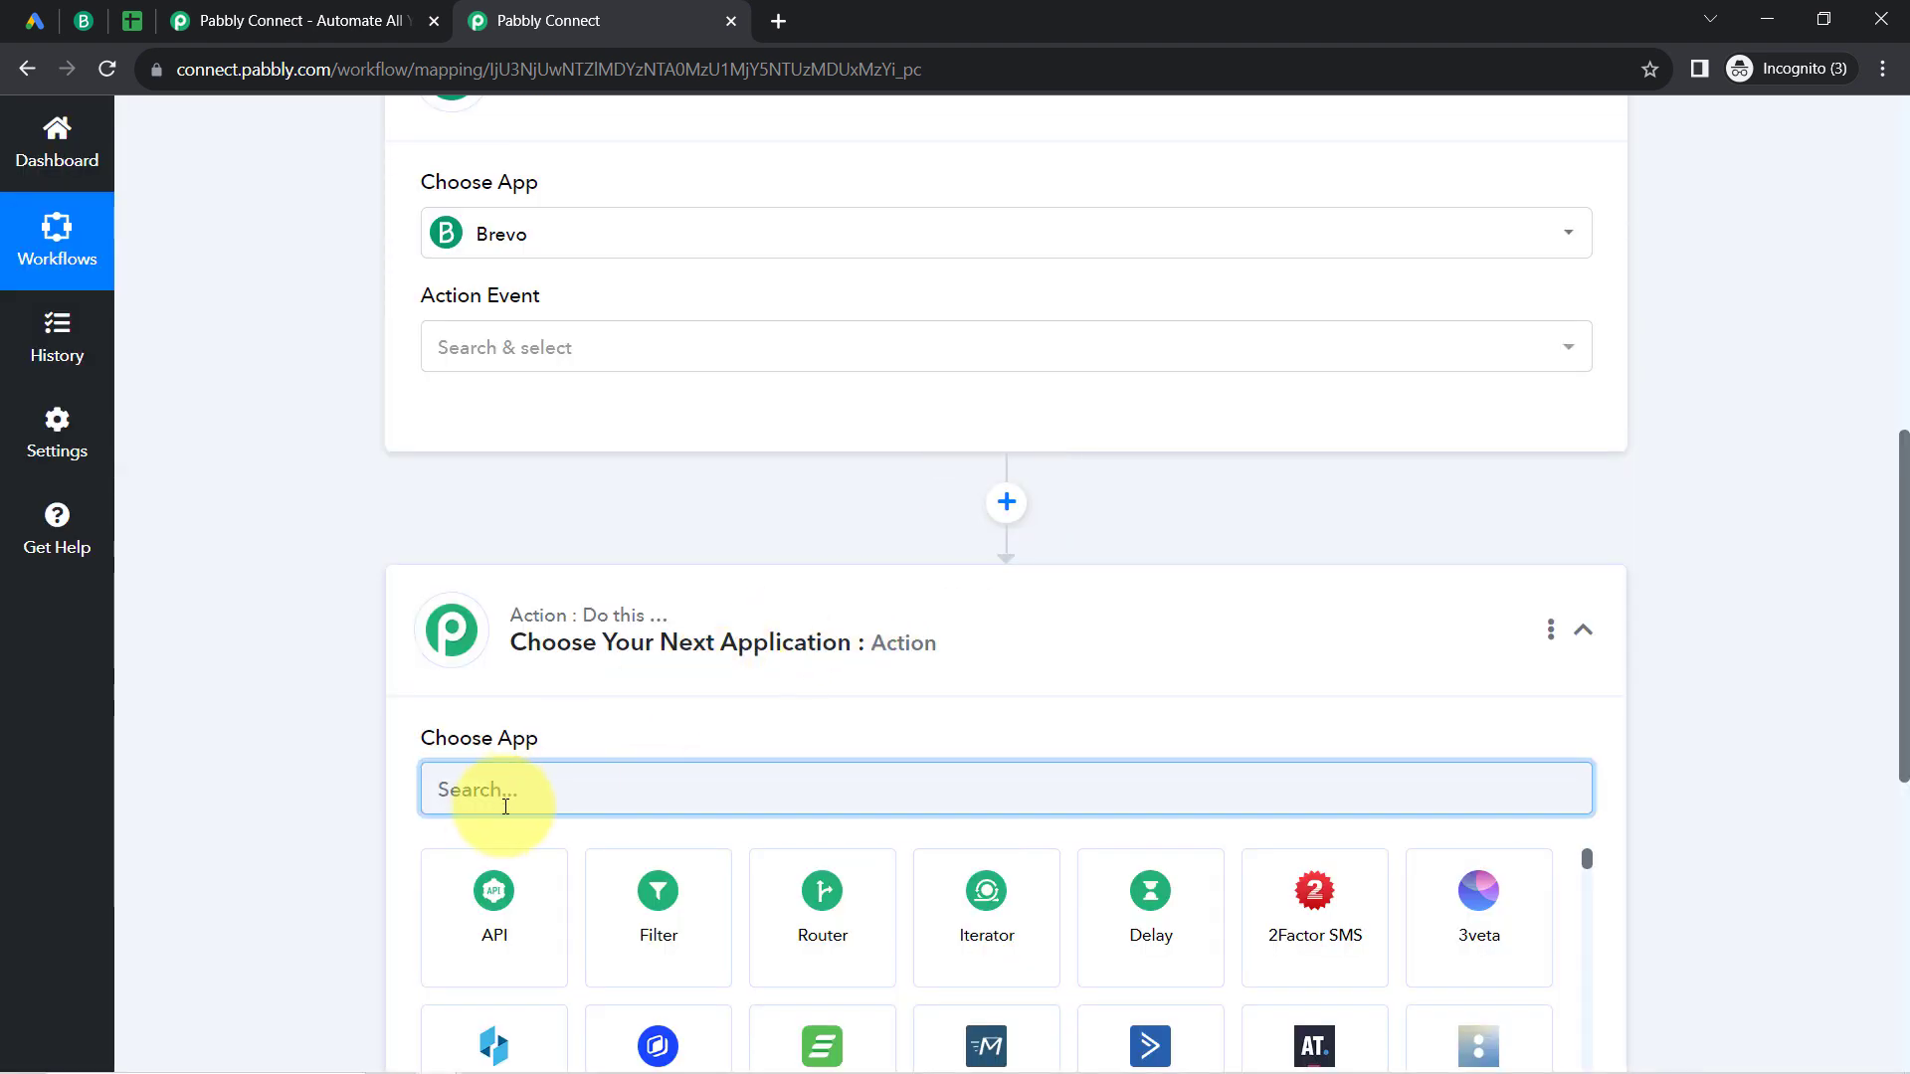
{"action": "type", "text": "shee"}
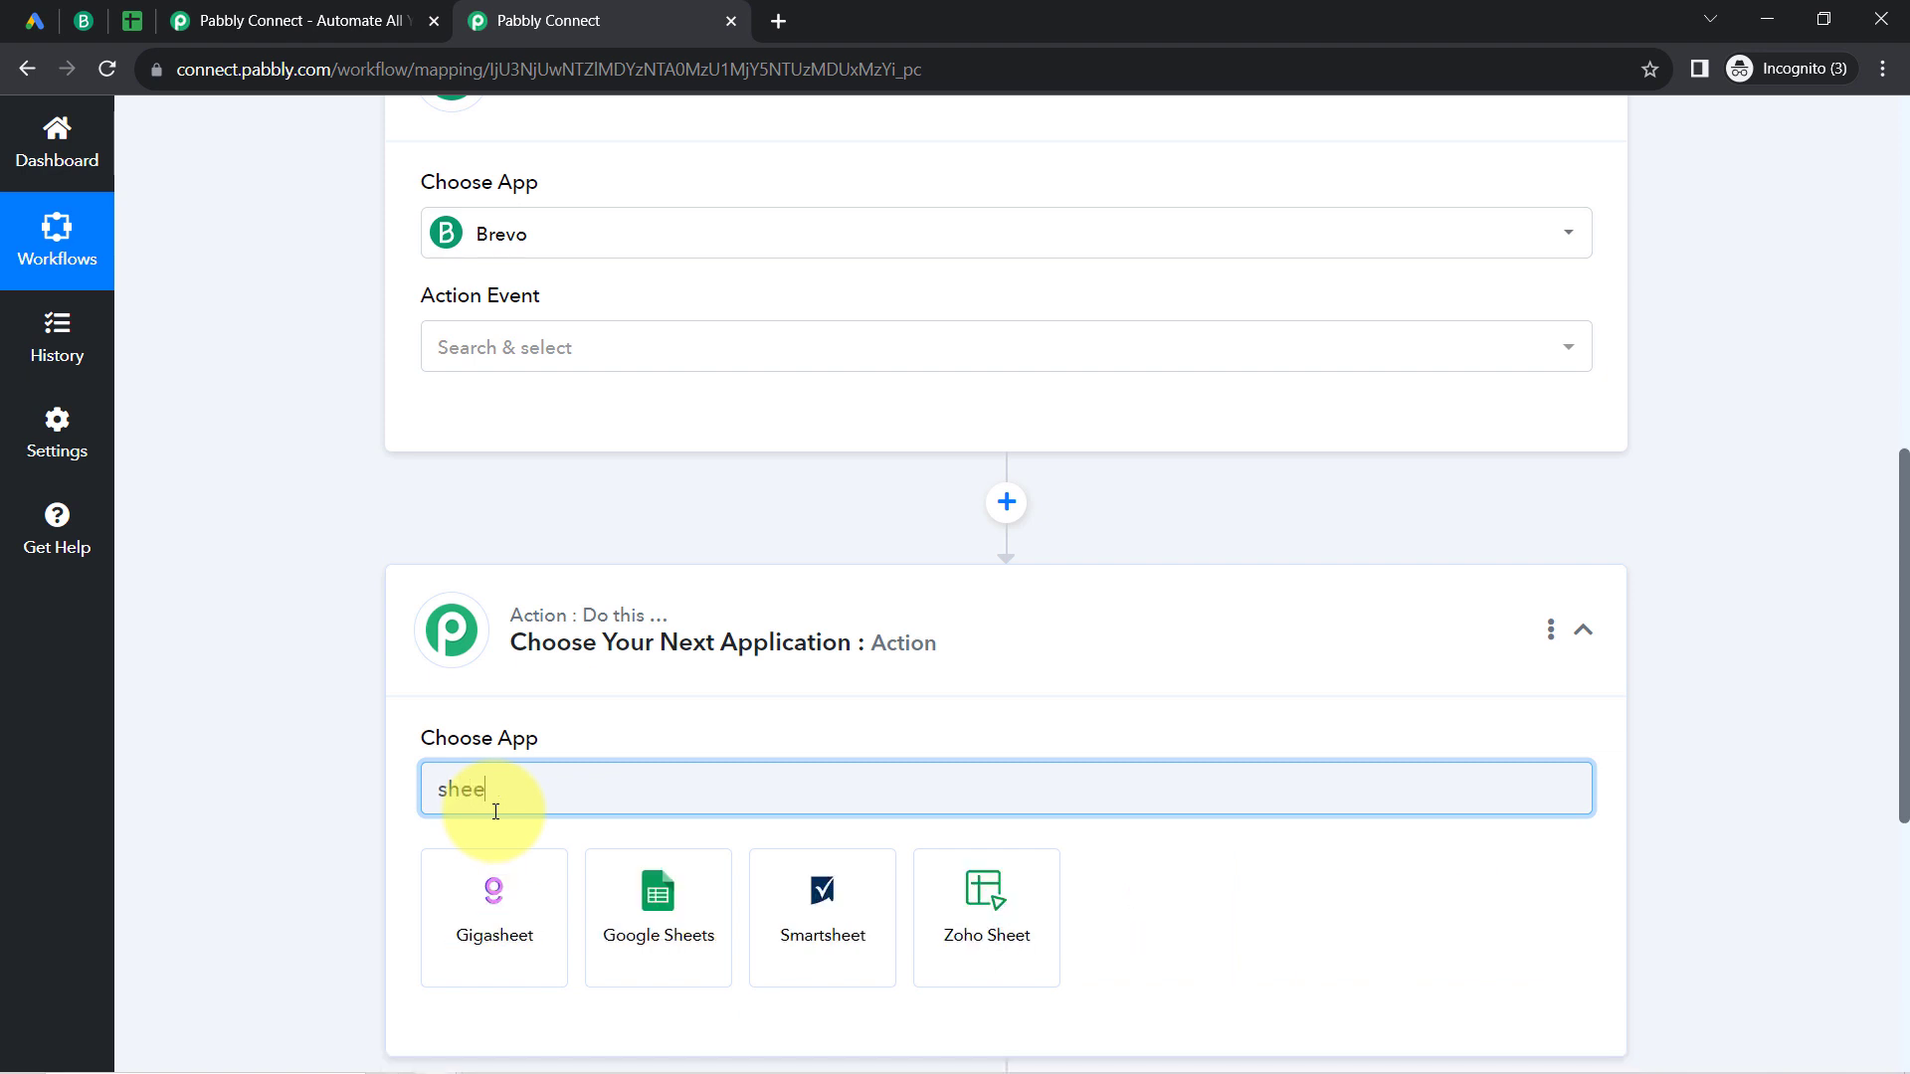
{"action": "left_click", "coordinate": [652, 904]}
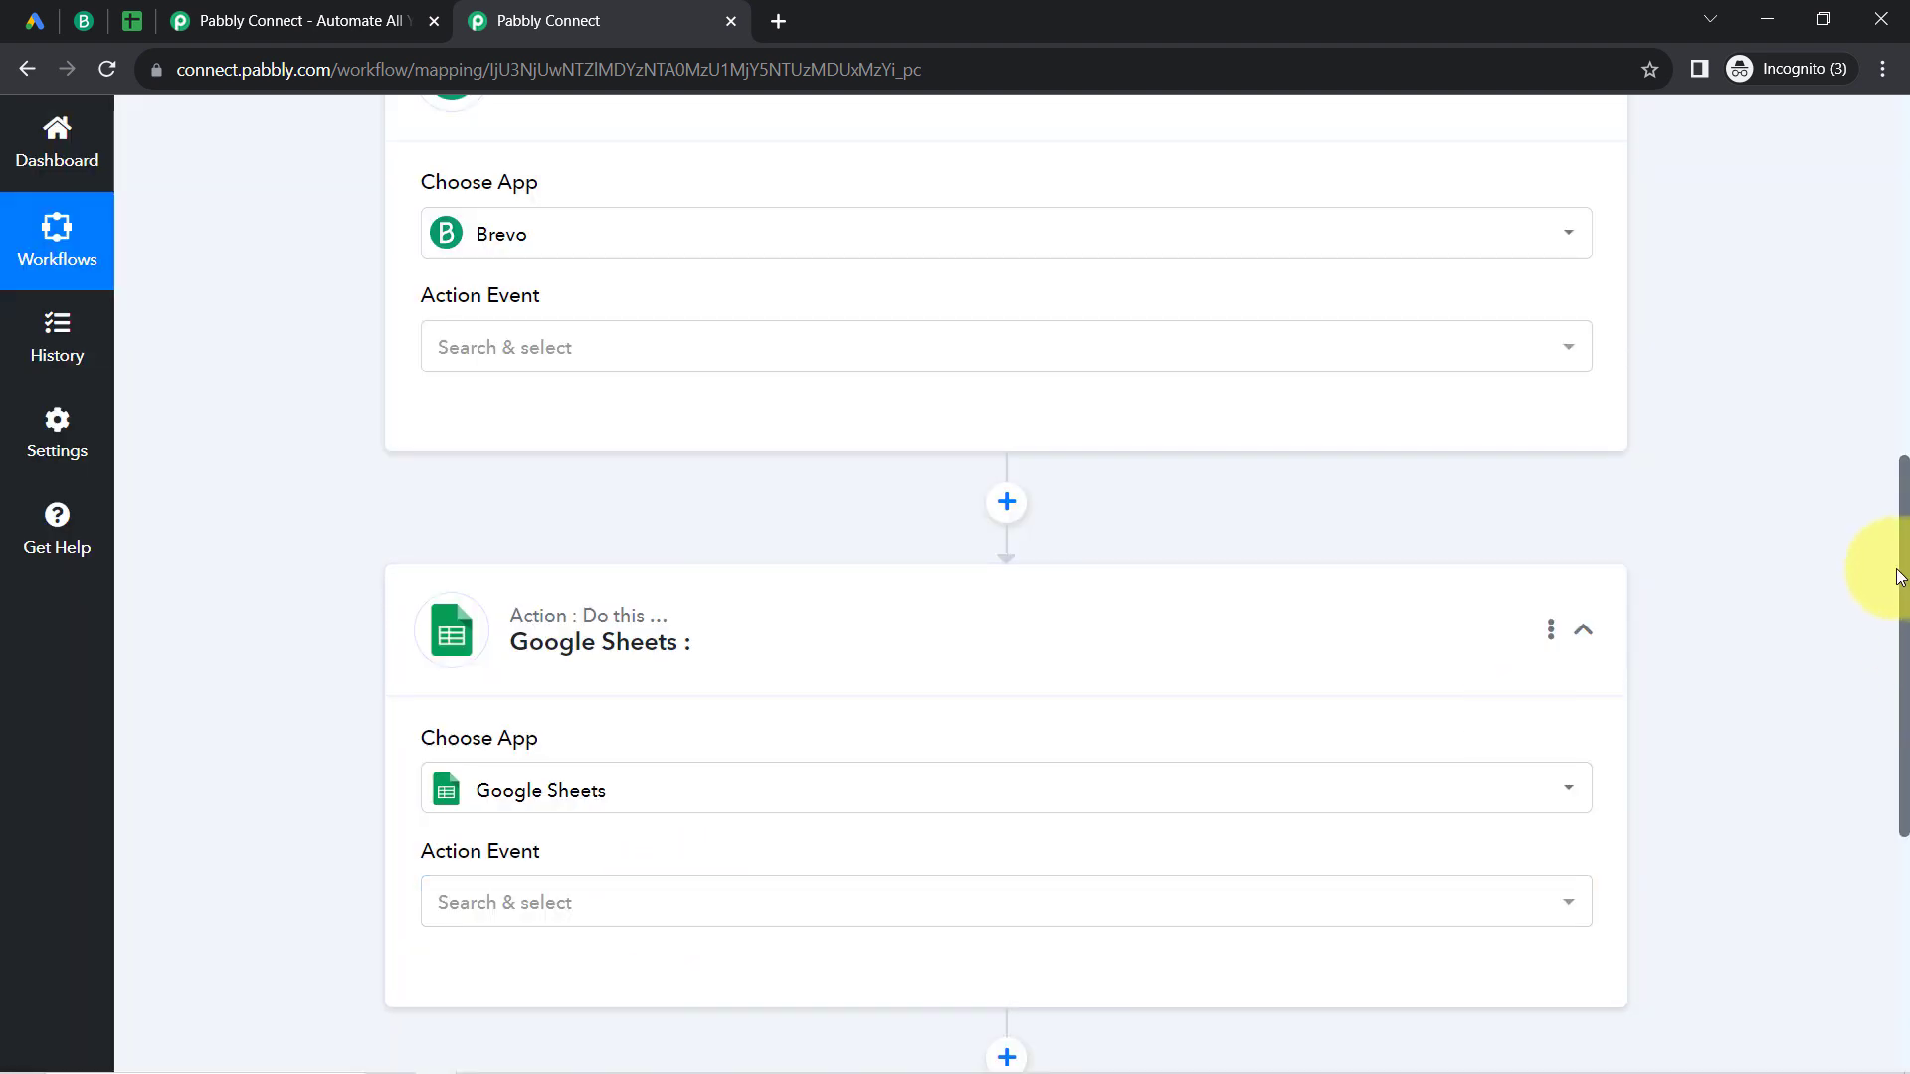
Step: Collapse the Google Lead Form trigger and the Brevo and Google Sheets action steps
{"action": "left_click_drag", "start_coordinate": [1903, 577], "coordinate": [1898, 189]}
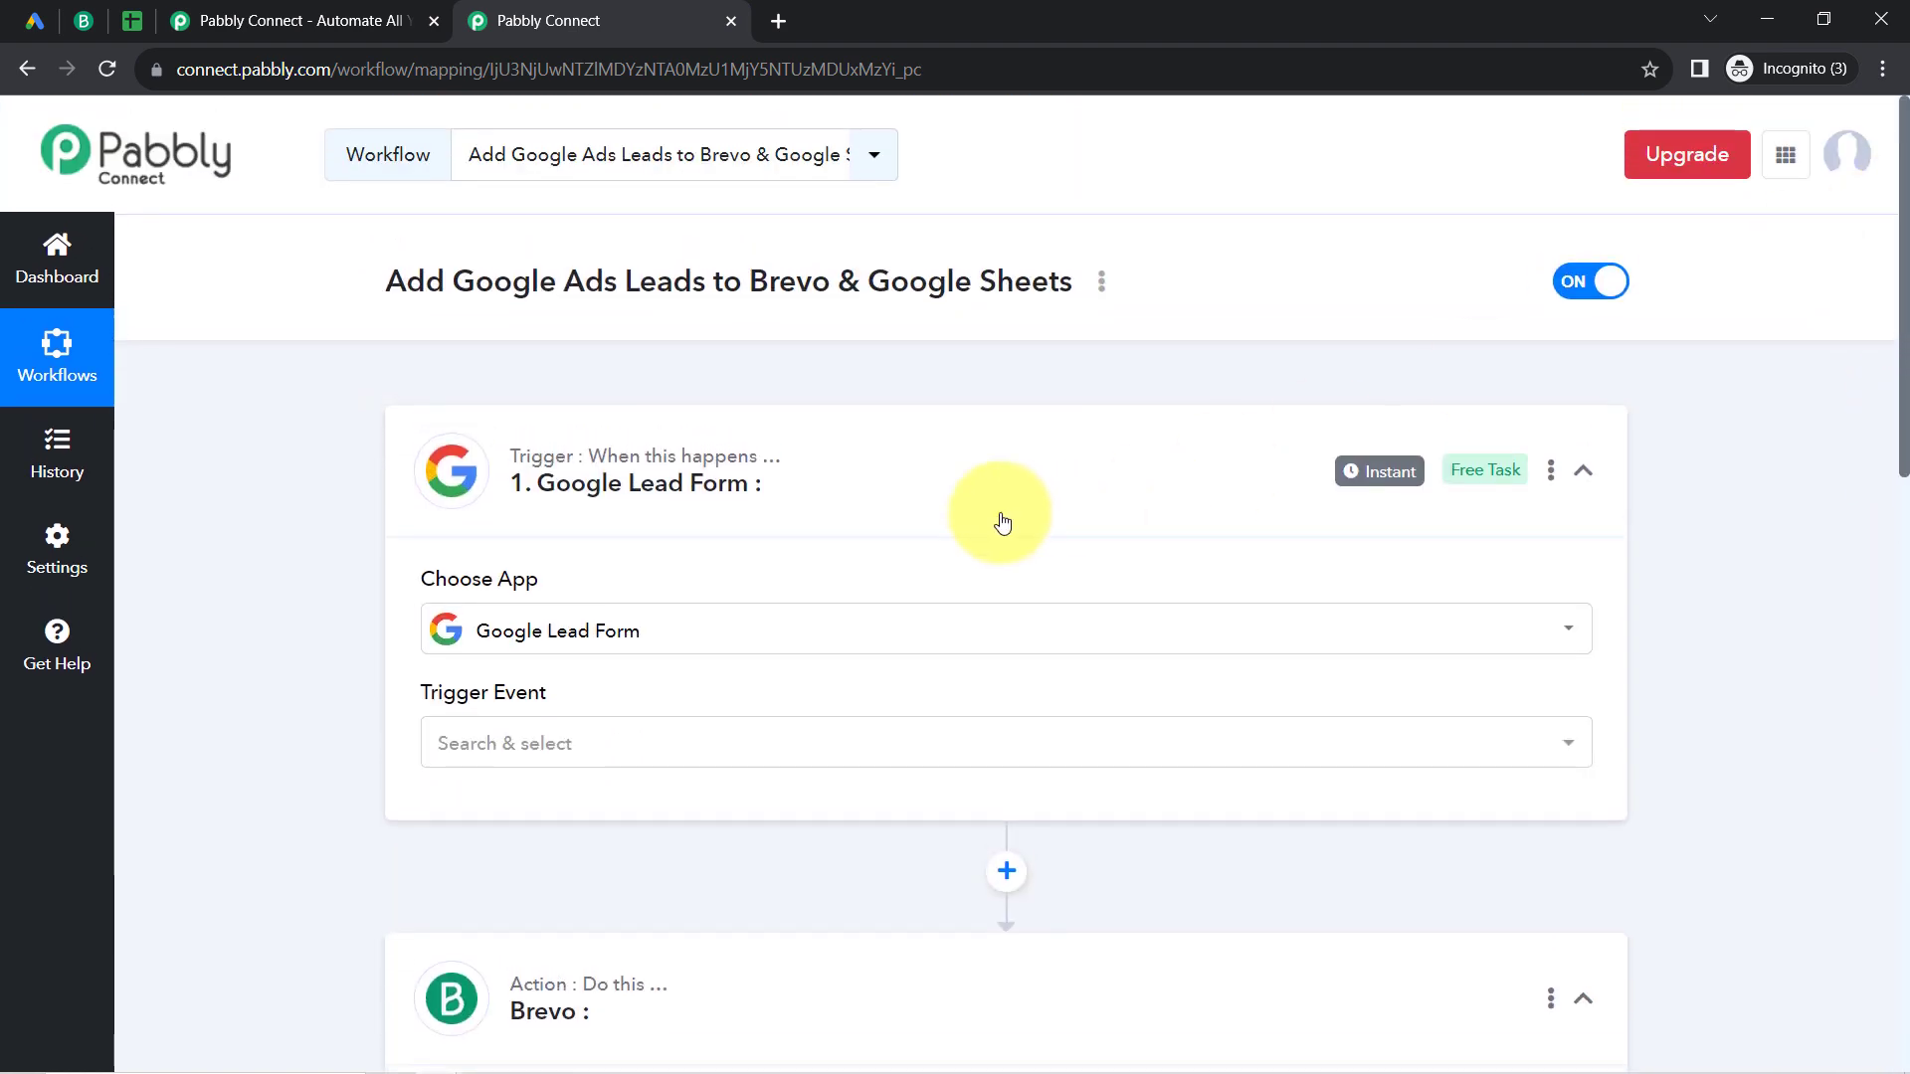
{"action": "left_click", "coordinate": [632, 504]}
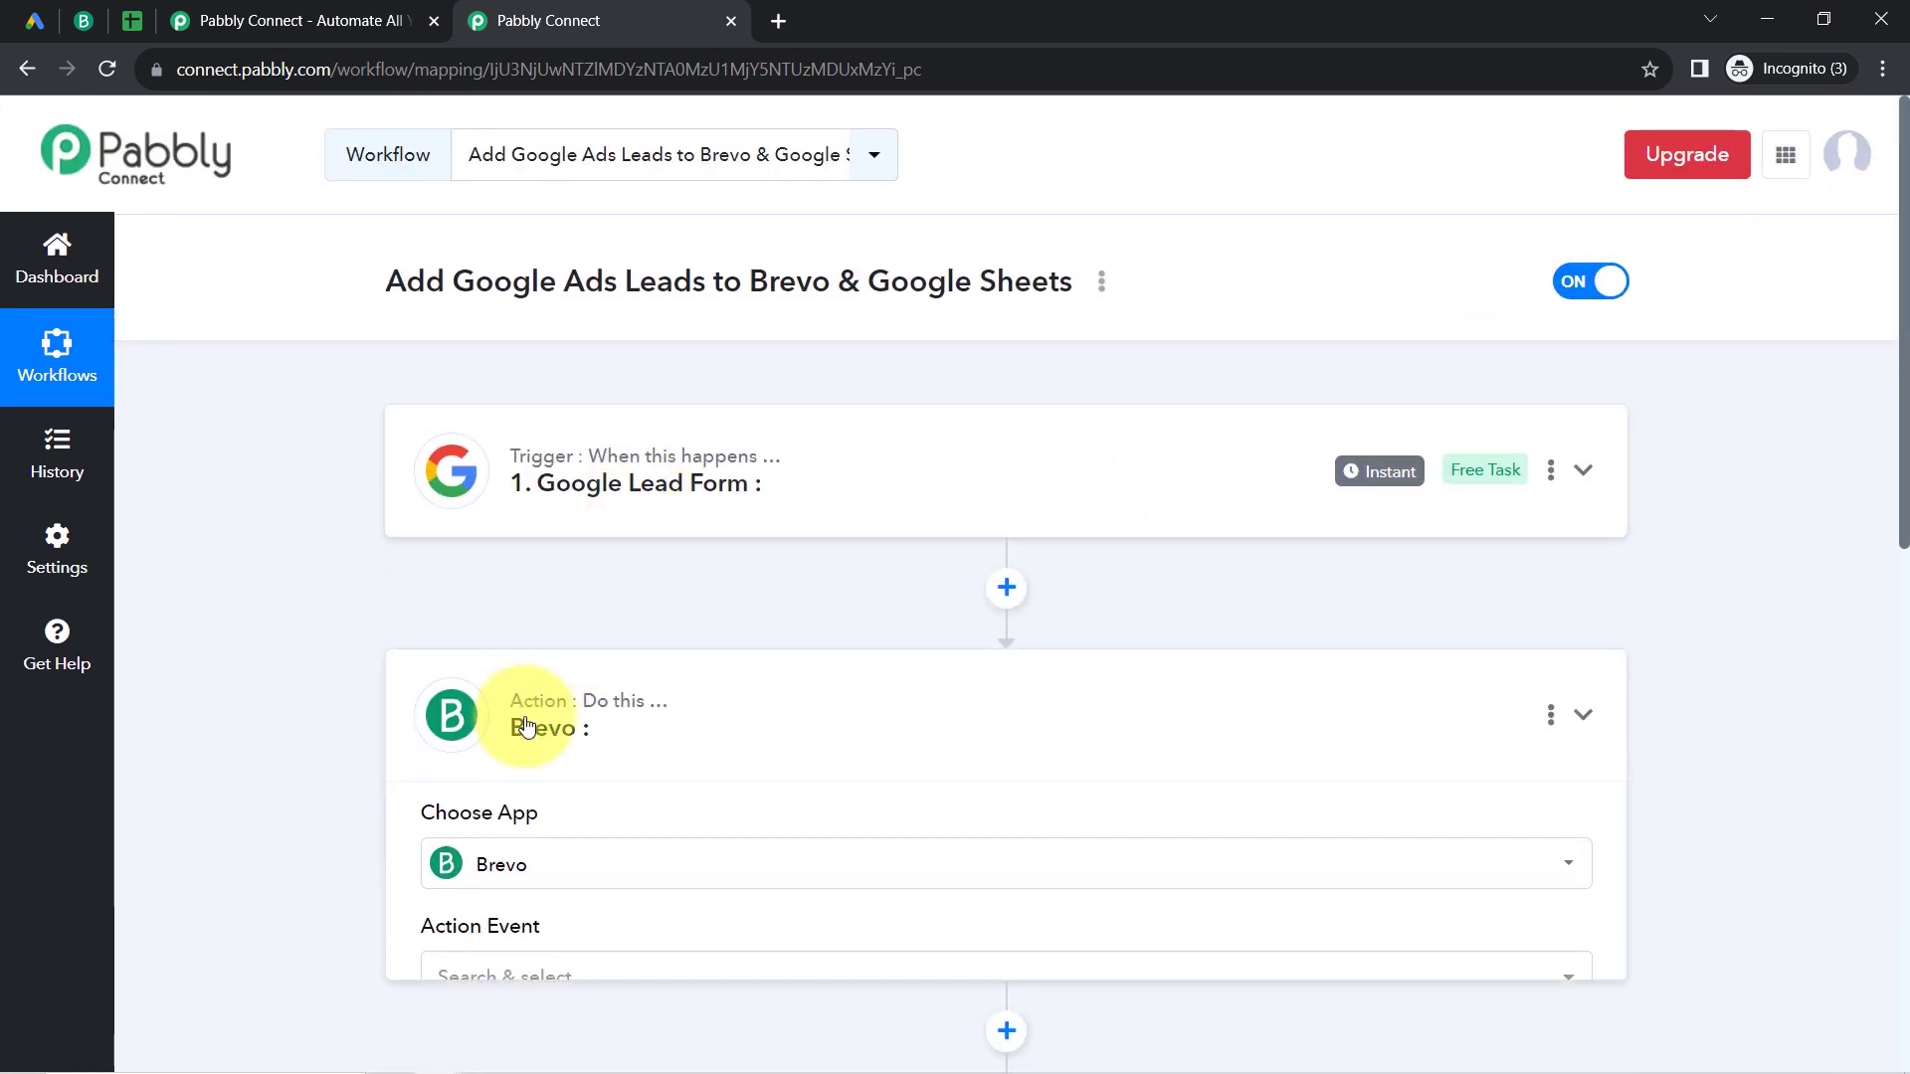
{"action": "left_click", "coordinate": [527, 727]}
{"action": "left_click", "coordinate": [460, 960]}
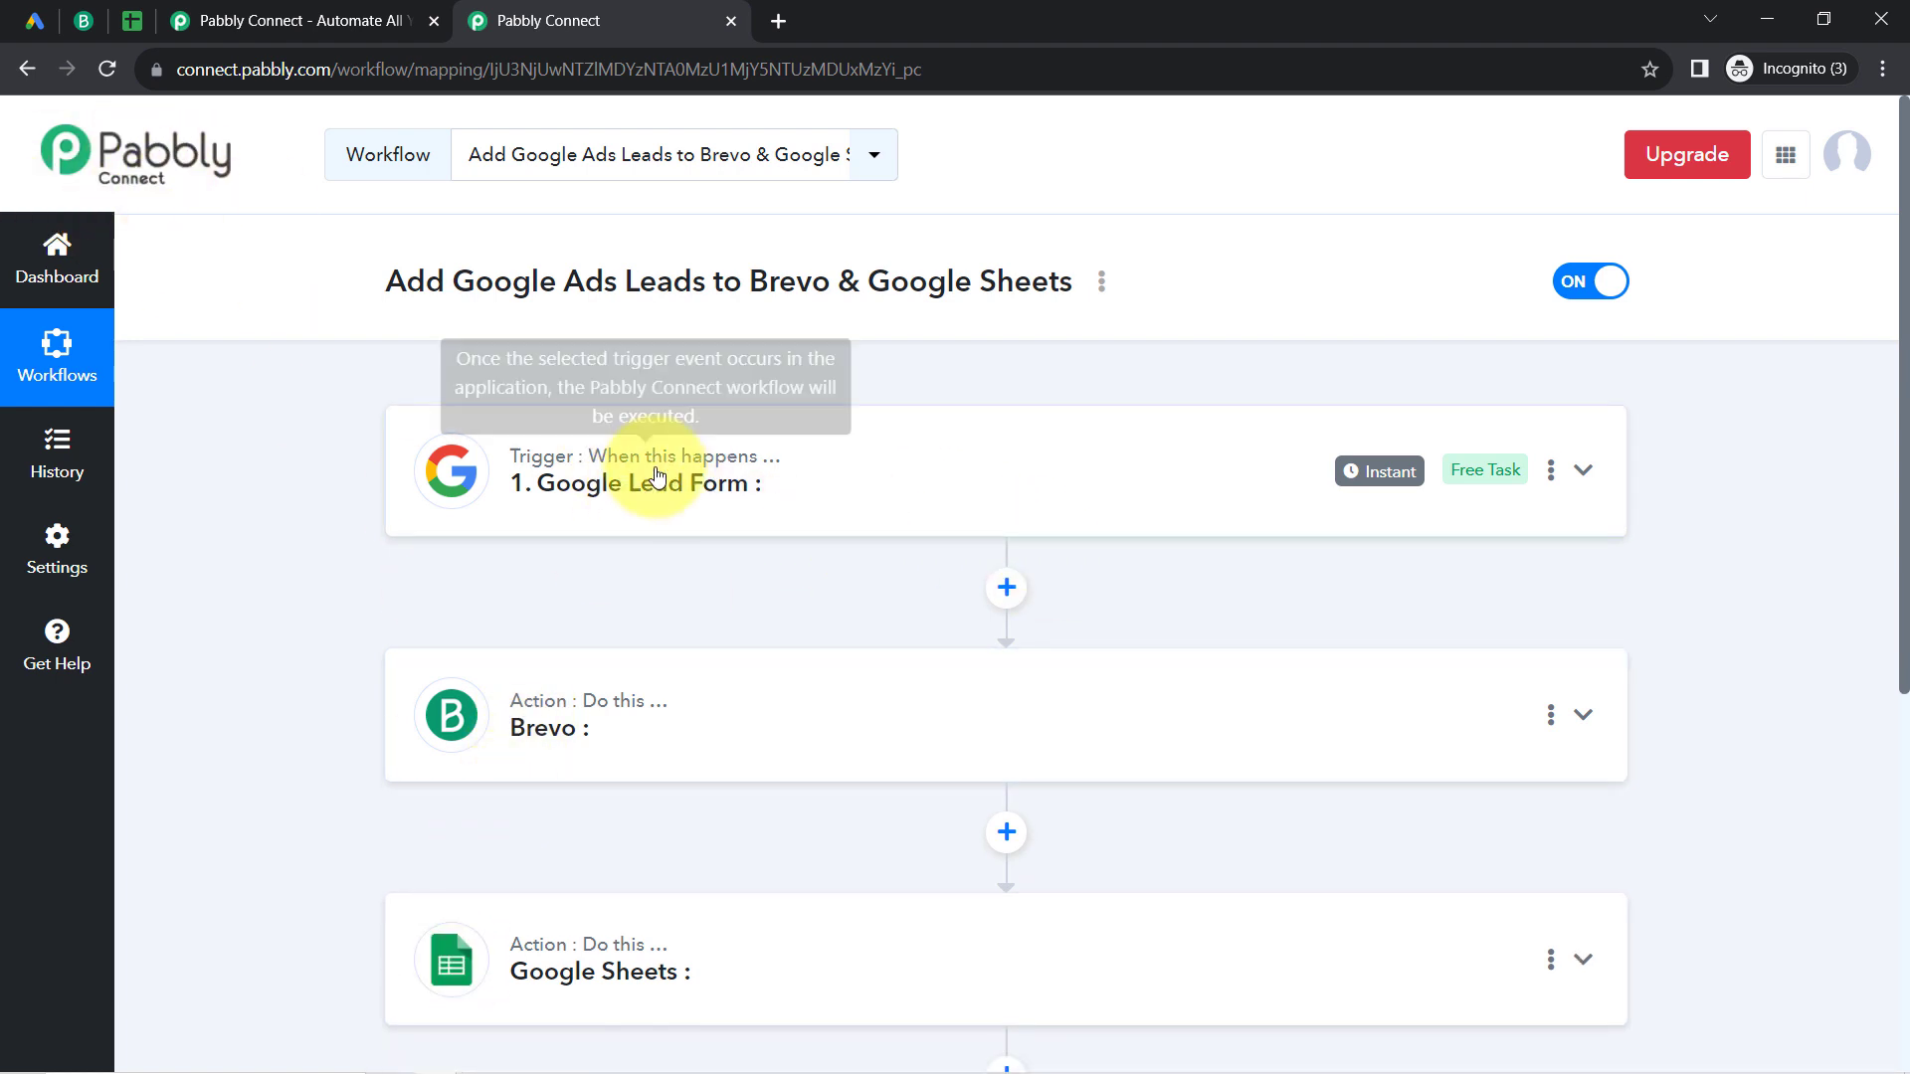
Step: Expand the Google Lead Form trigger and set its trigger event to New Lead
{"action": "left_click", "coordinate": [714, 496]}
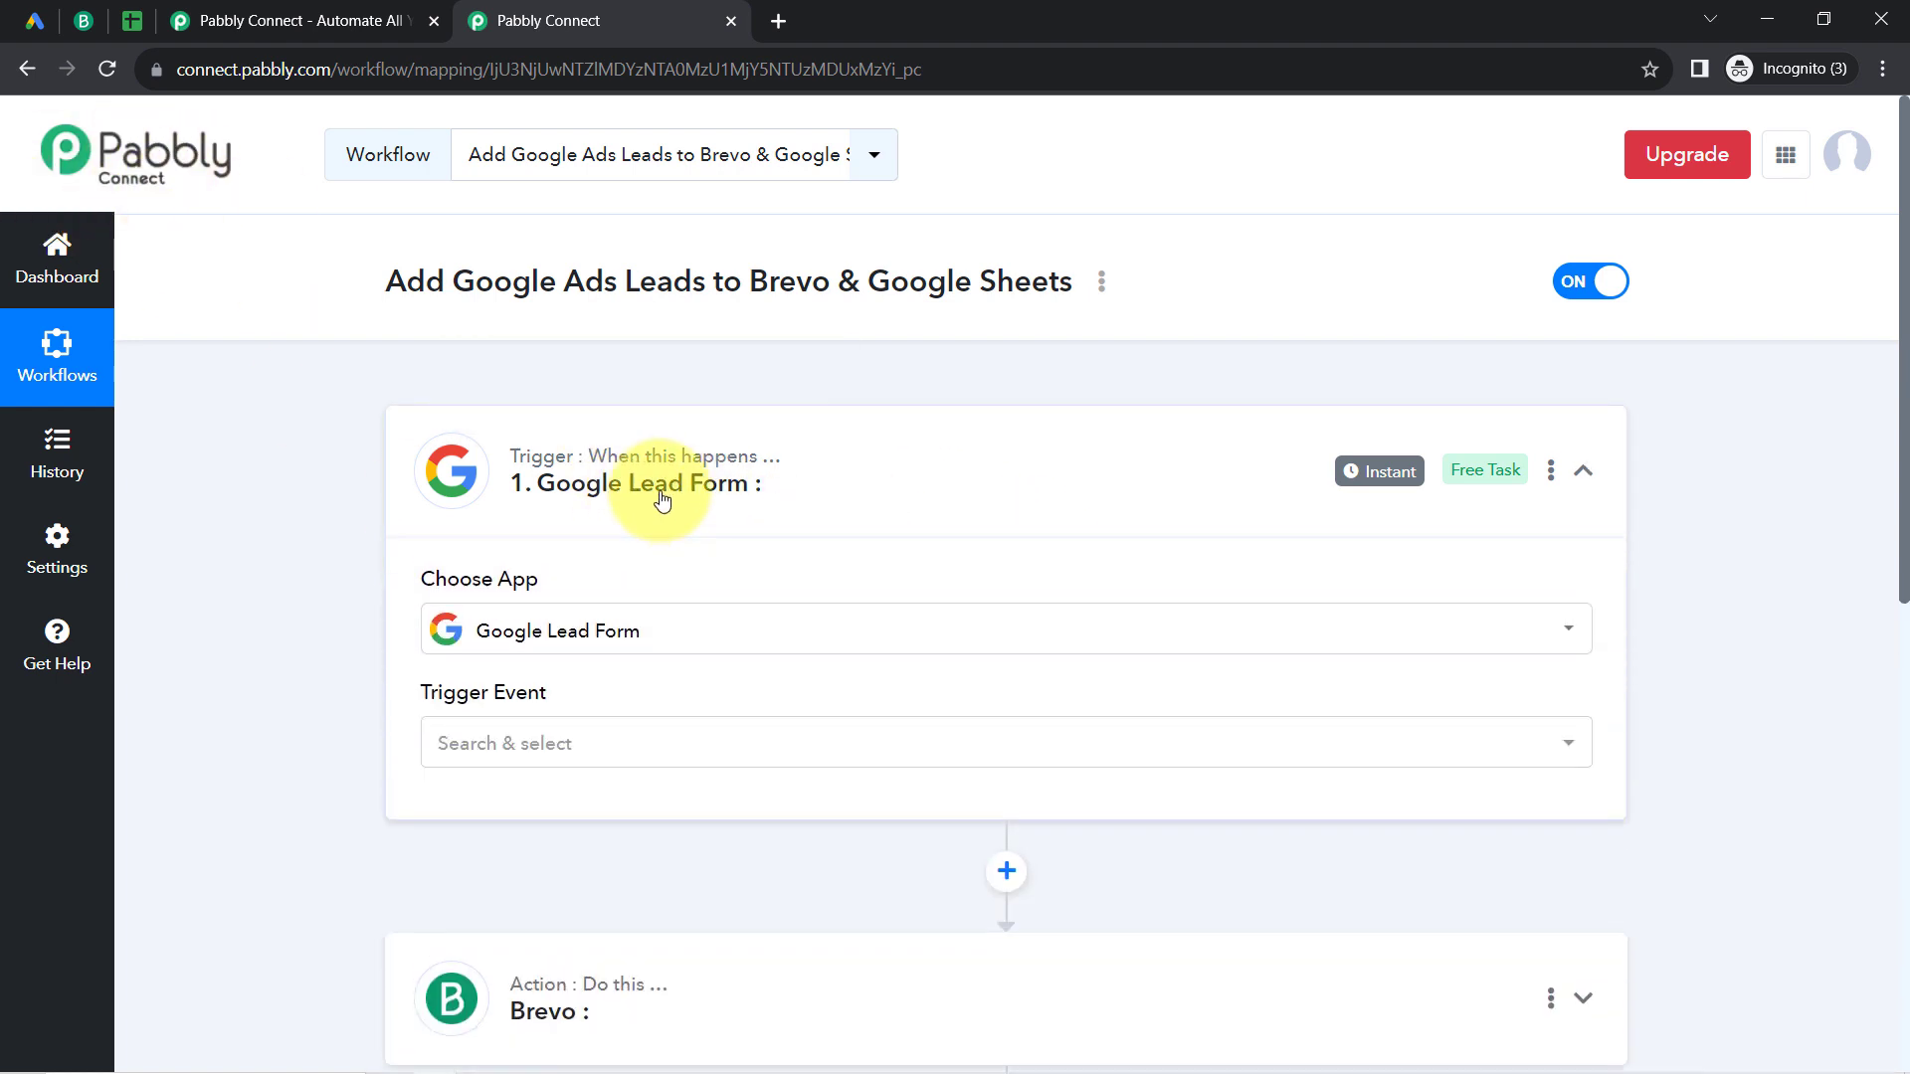
{"action": "left_click", "coordinate": [478, 746]}
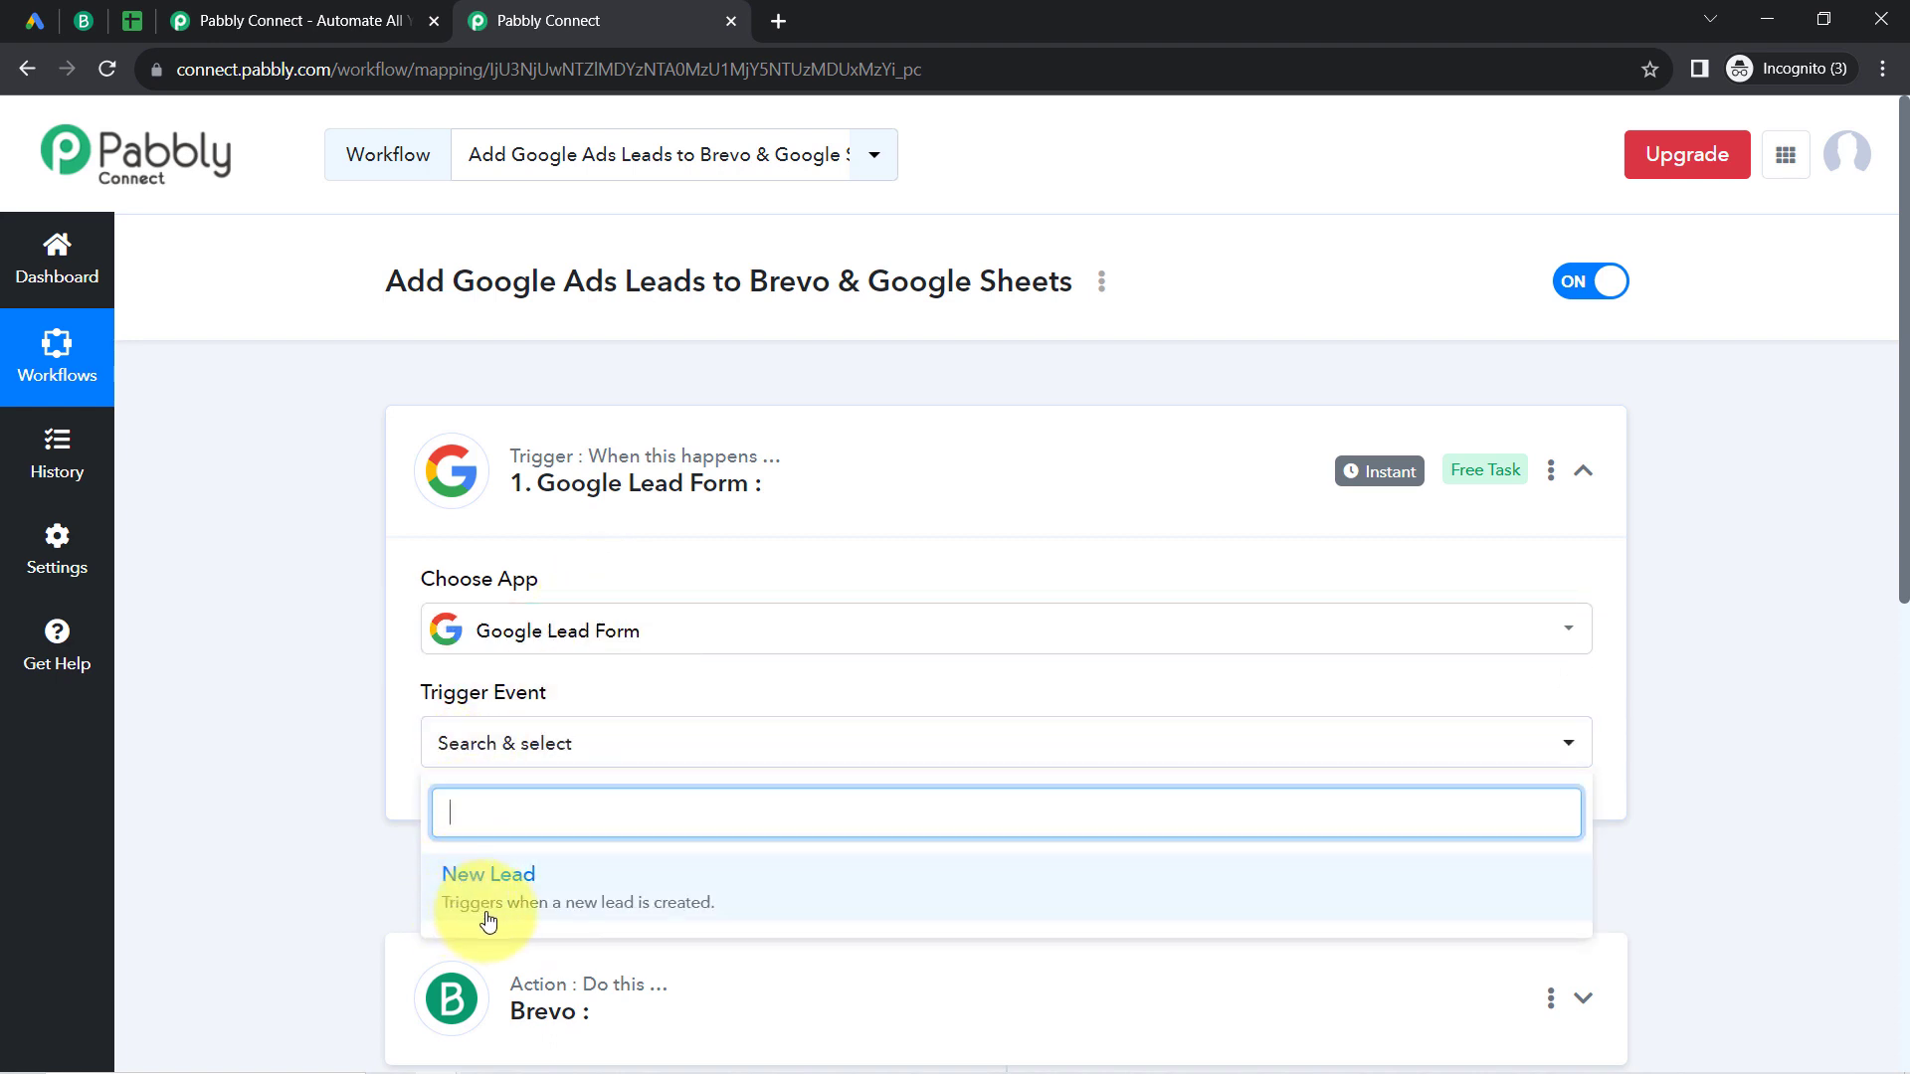
{"action": "left_click", "coordinate": [686, 921]}
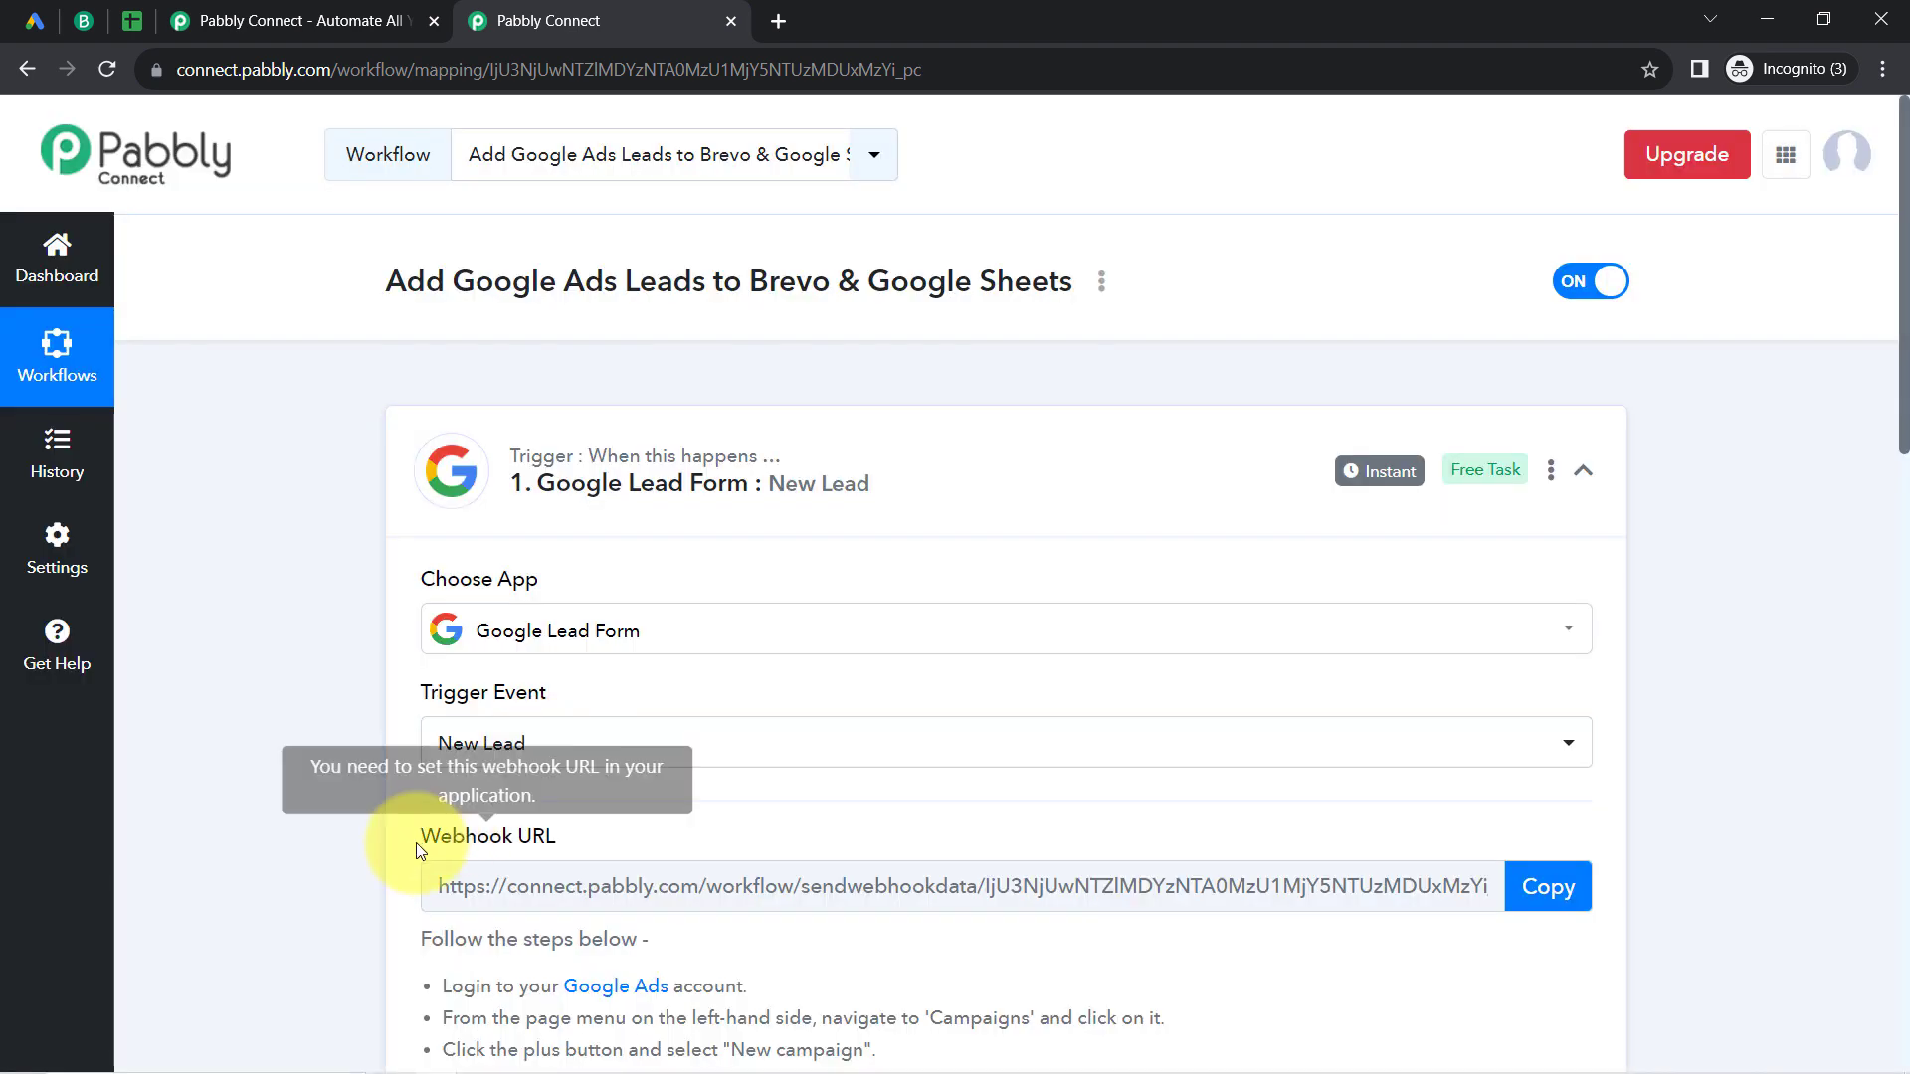
Step: Review the setup instructions of the Google Lead Form trigger and copy its webhook URL
{"action": "left_click_drag", "start_coordinate": [410, 841], "coordinate": [581, 848]}
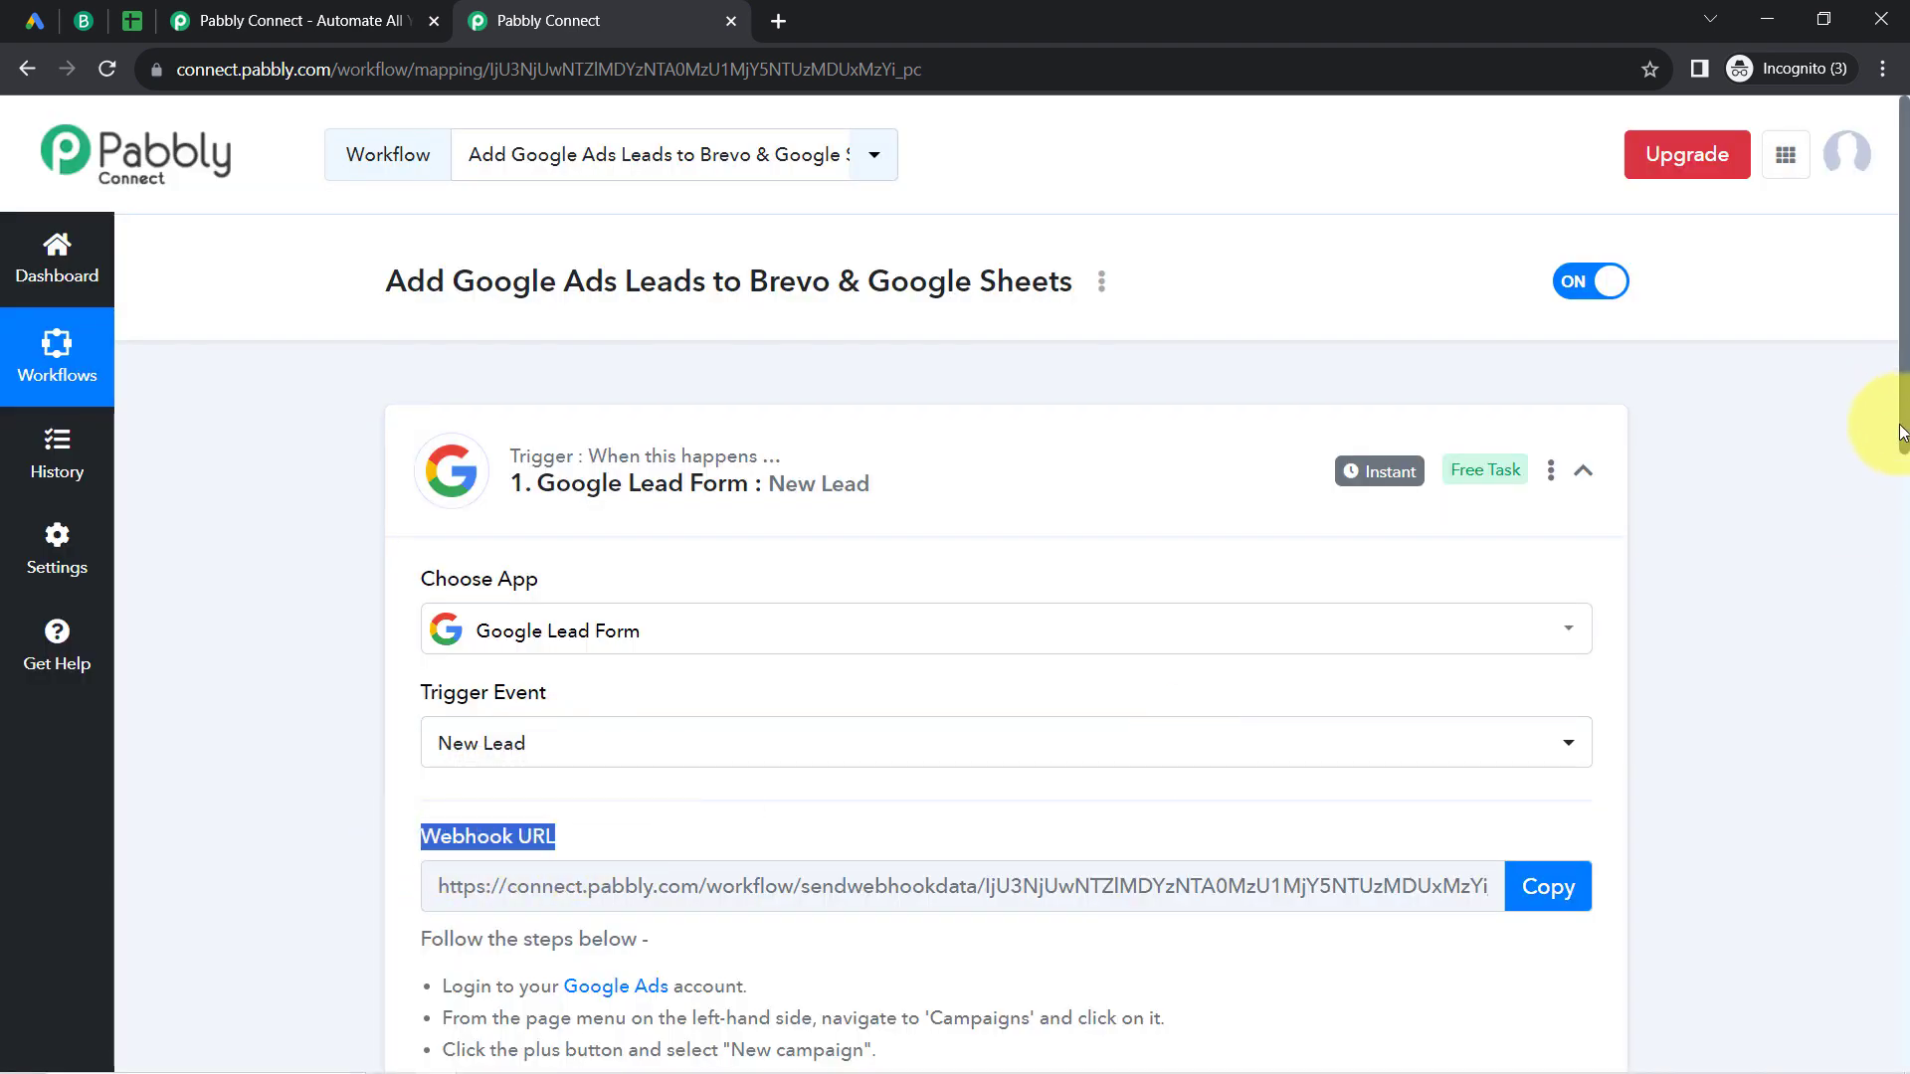
{"action": "scroll", "coordinate": [1900, 433], "scroll_direction": "down", "scroll_amount": 5}
{"action": "left_click_drag", "start_coordinate": [419, 509], "coordinate": [844, 945]}
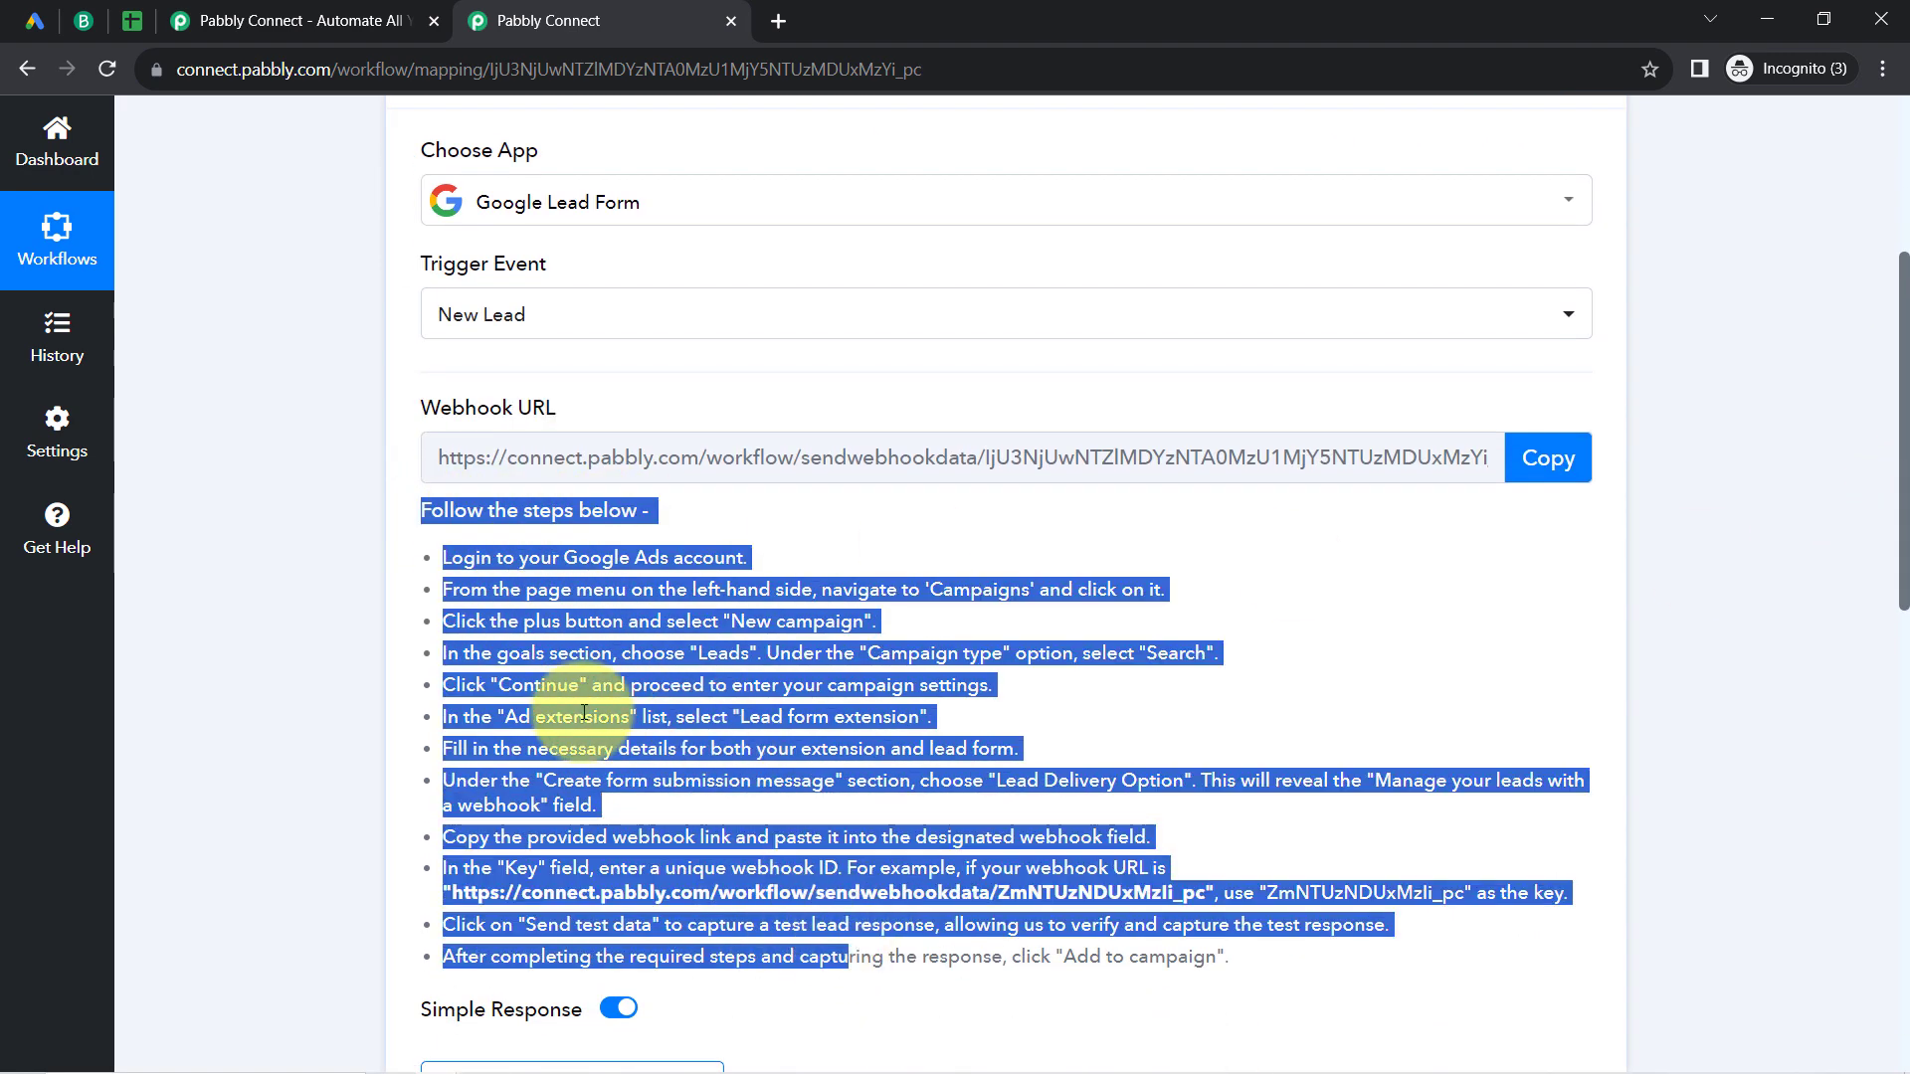
{"action": "left_click", "coordinate": [637, 637]}
{"action": "left_click", "coordinate": [1548, 458]}
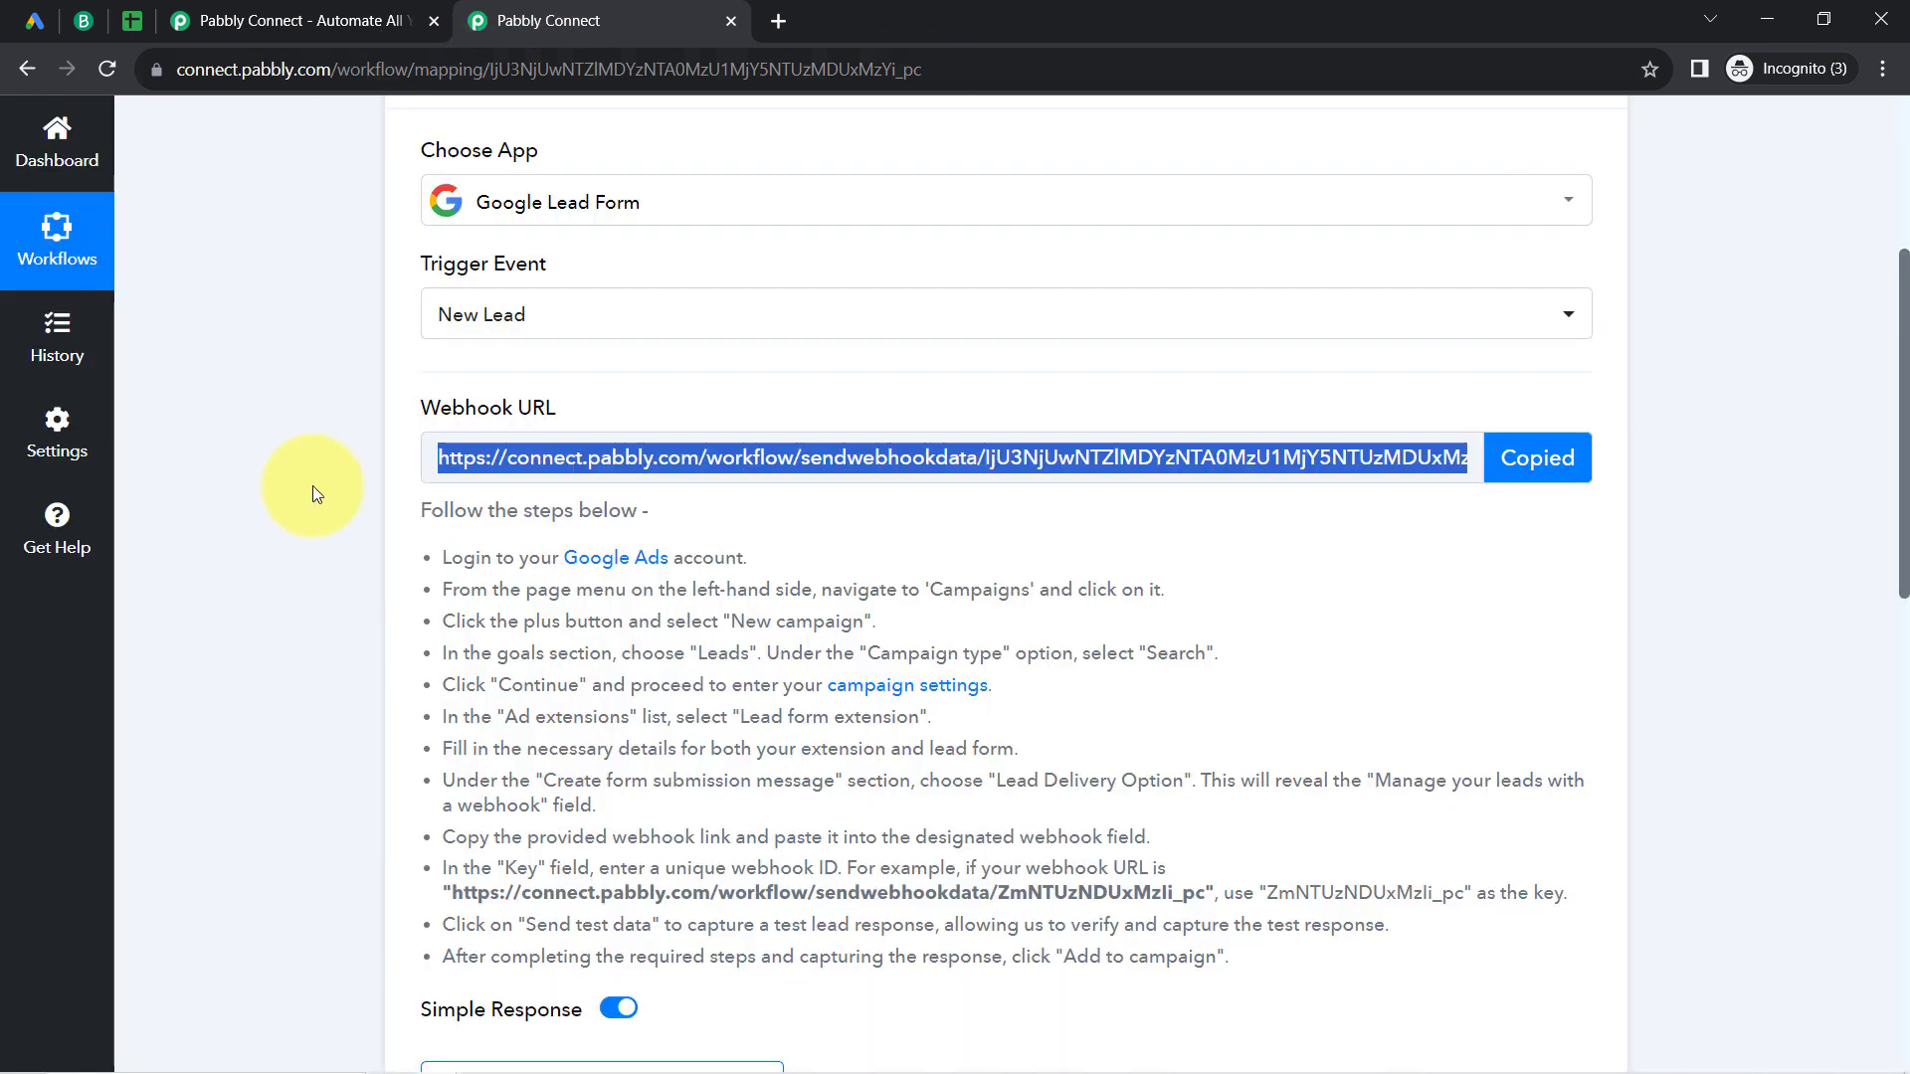
{"action": "mouse_move", "coordinate": [468, 423]}
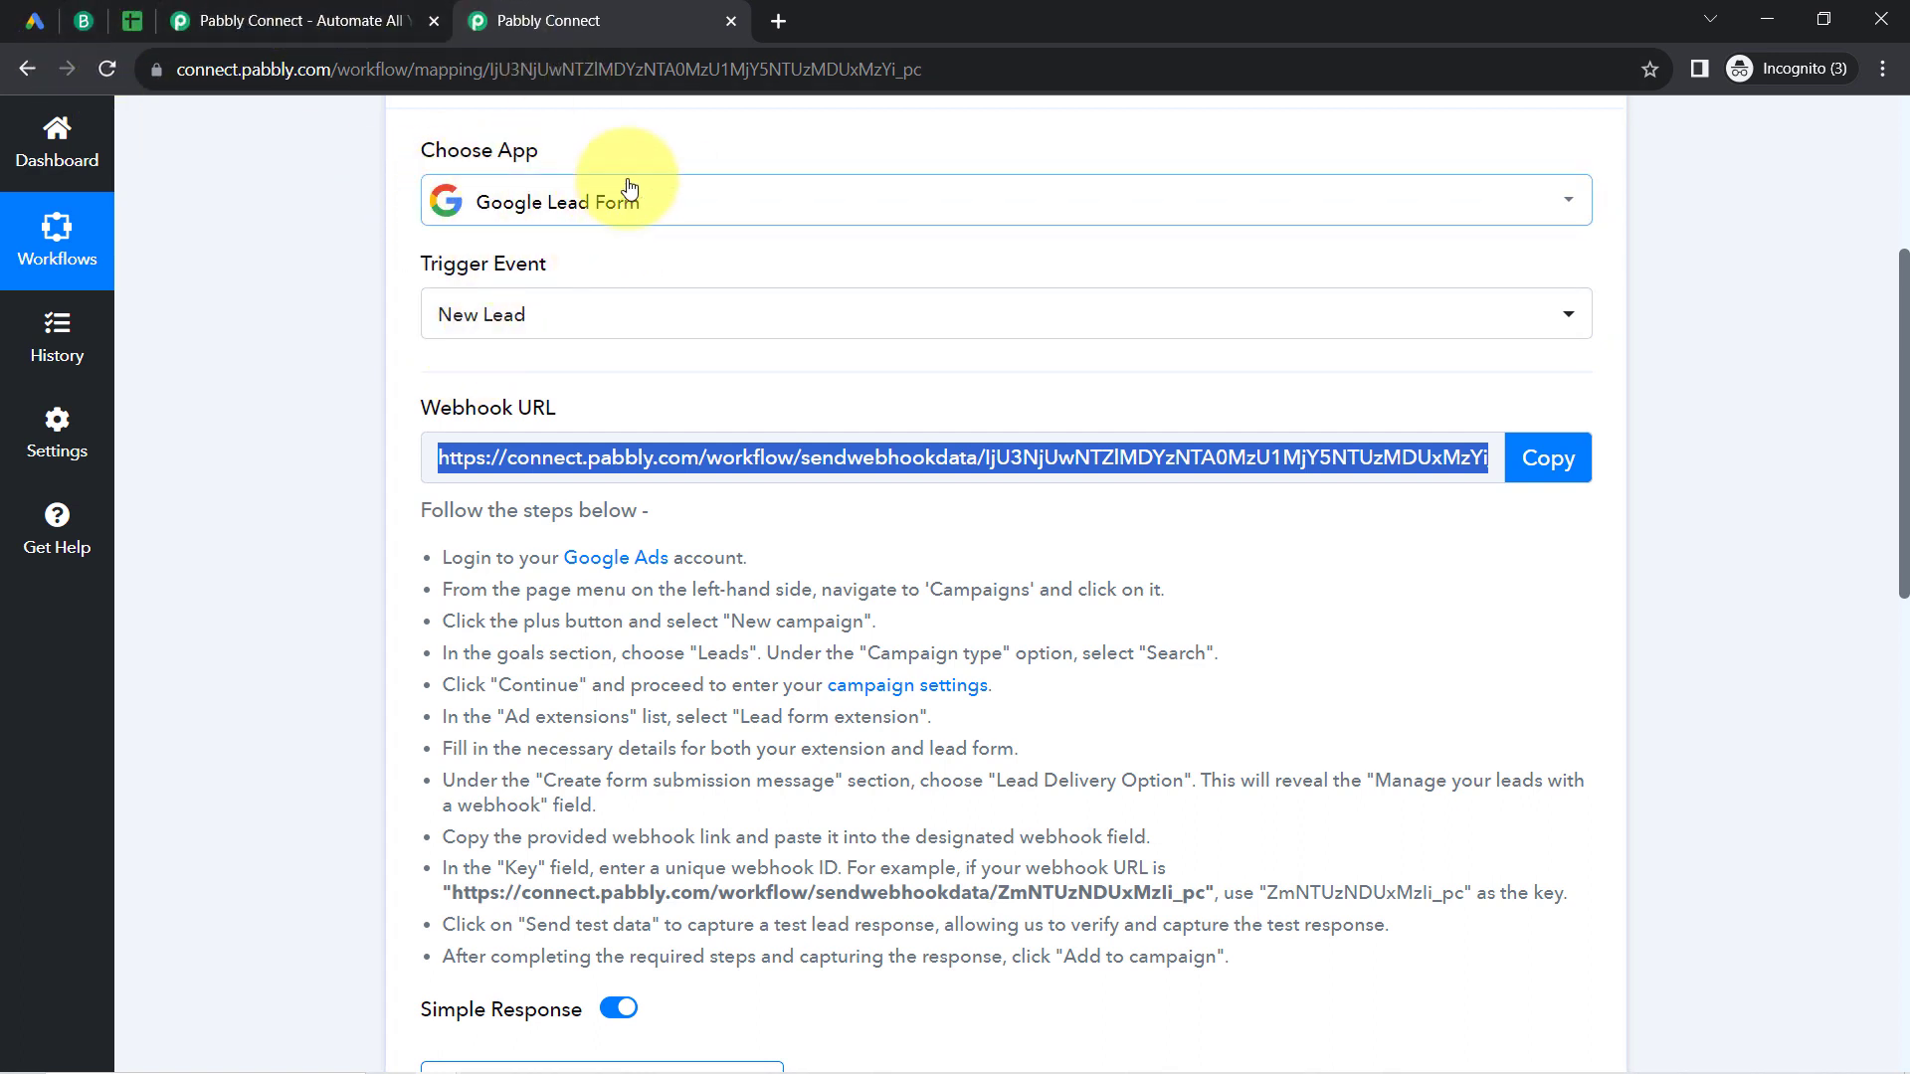
Step: Switch to Google Ads and review the campaign's Travel Enquiry Form from its headline through the questions to the webhook integration fields
{"action": "left_click", "coordinate": [43, 10]}
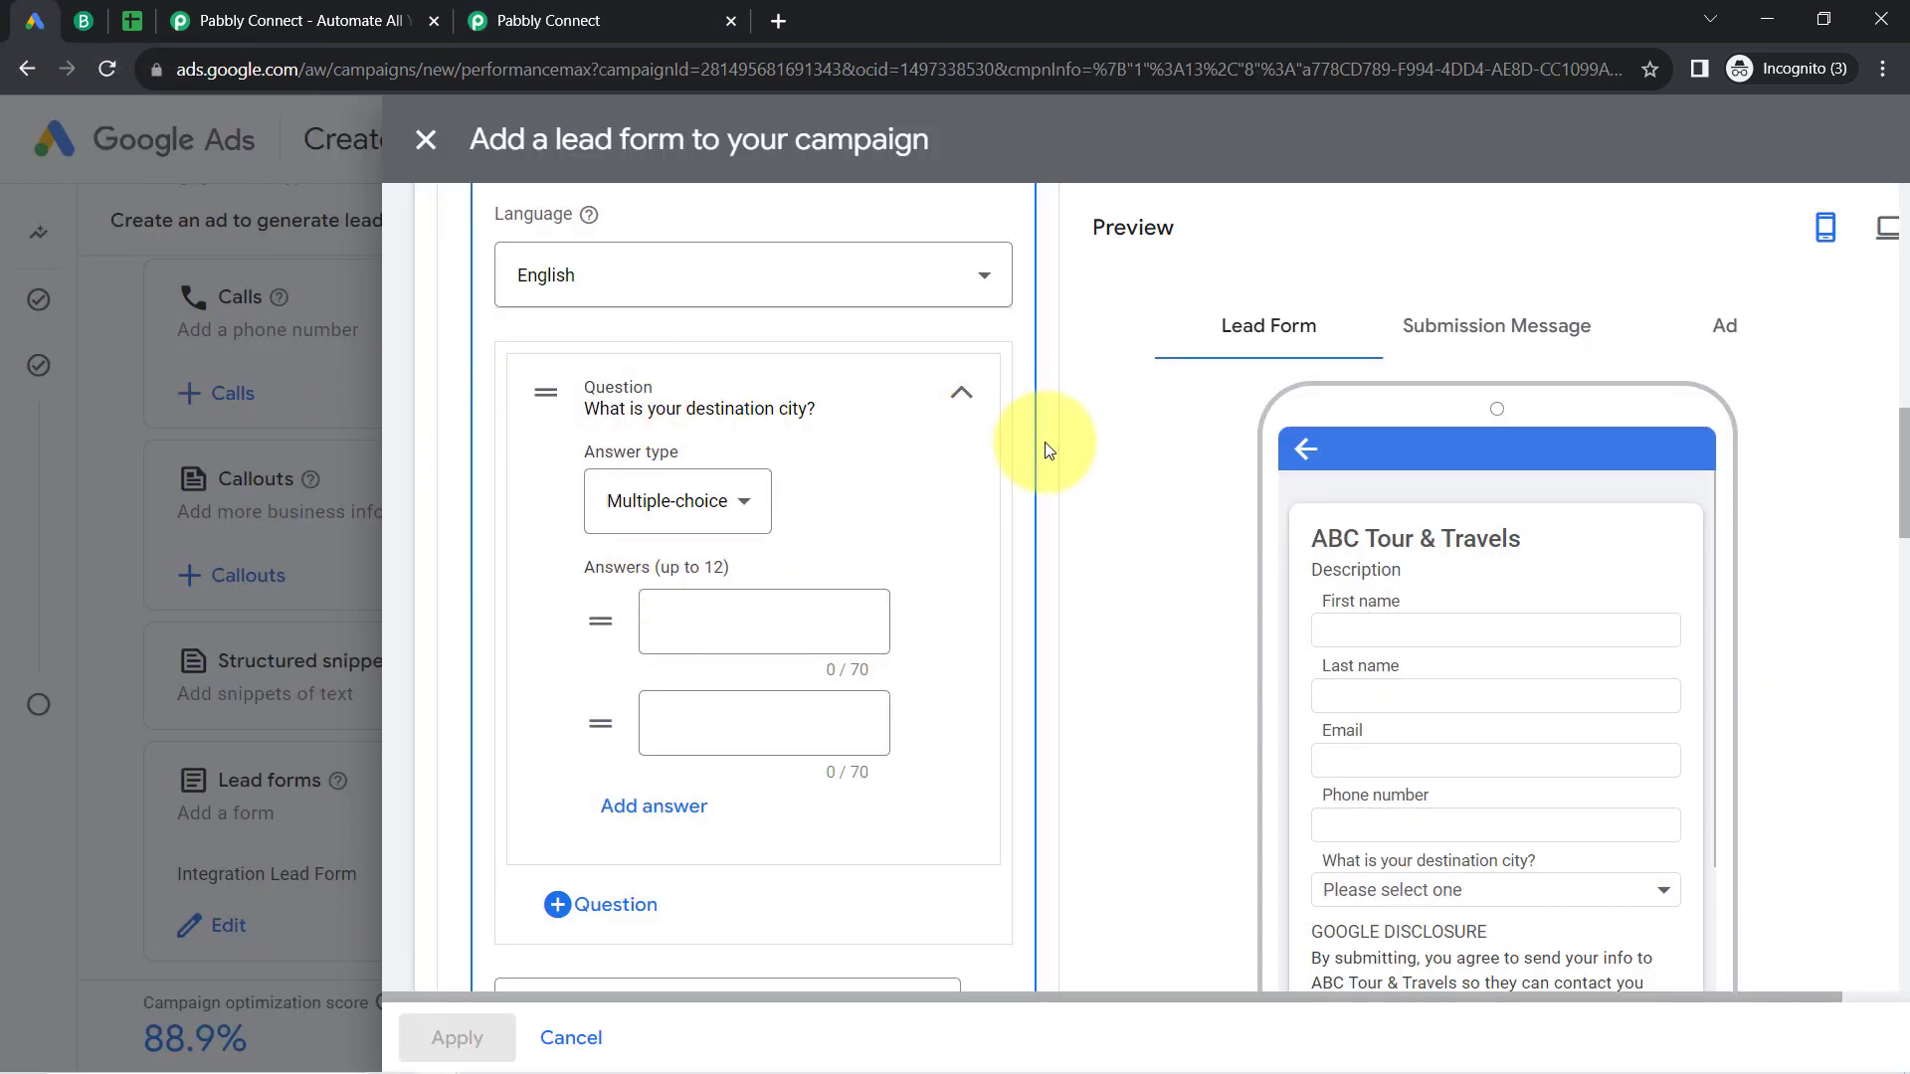
{"action": "left_click_drag", "start_coordinate": [1901, 515], "coordinate": [1902, 317]}
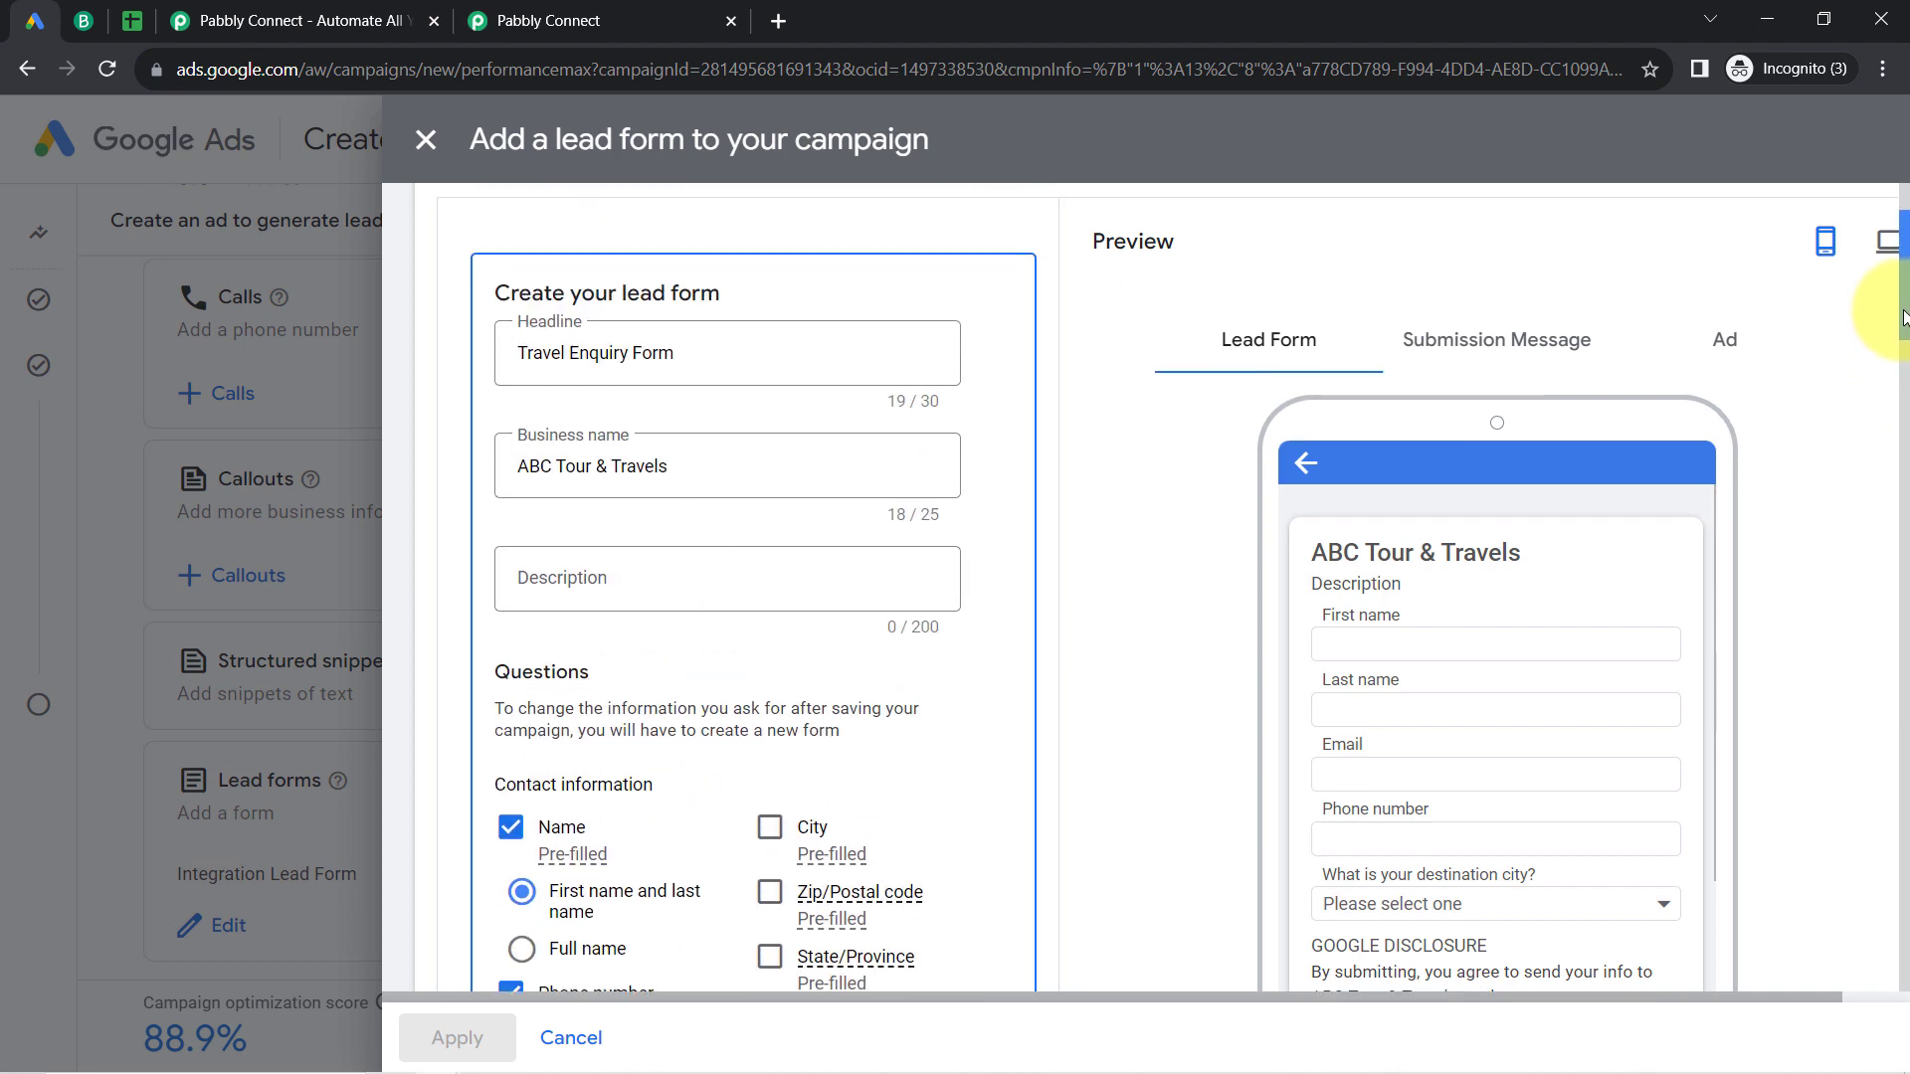
{"action": "left_click_drag", "start_coordinate": [1903, 320], "coordinate": [1902, 457]}
{"action": "scroll", "coordinate": [1900, 512], "scroll_direction": "down", "scroll_amount": 10}
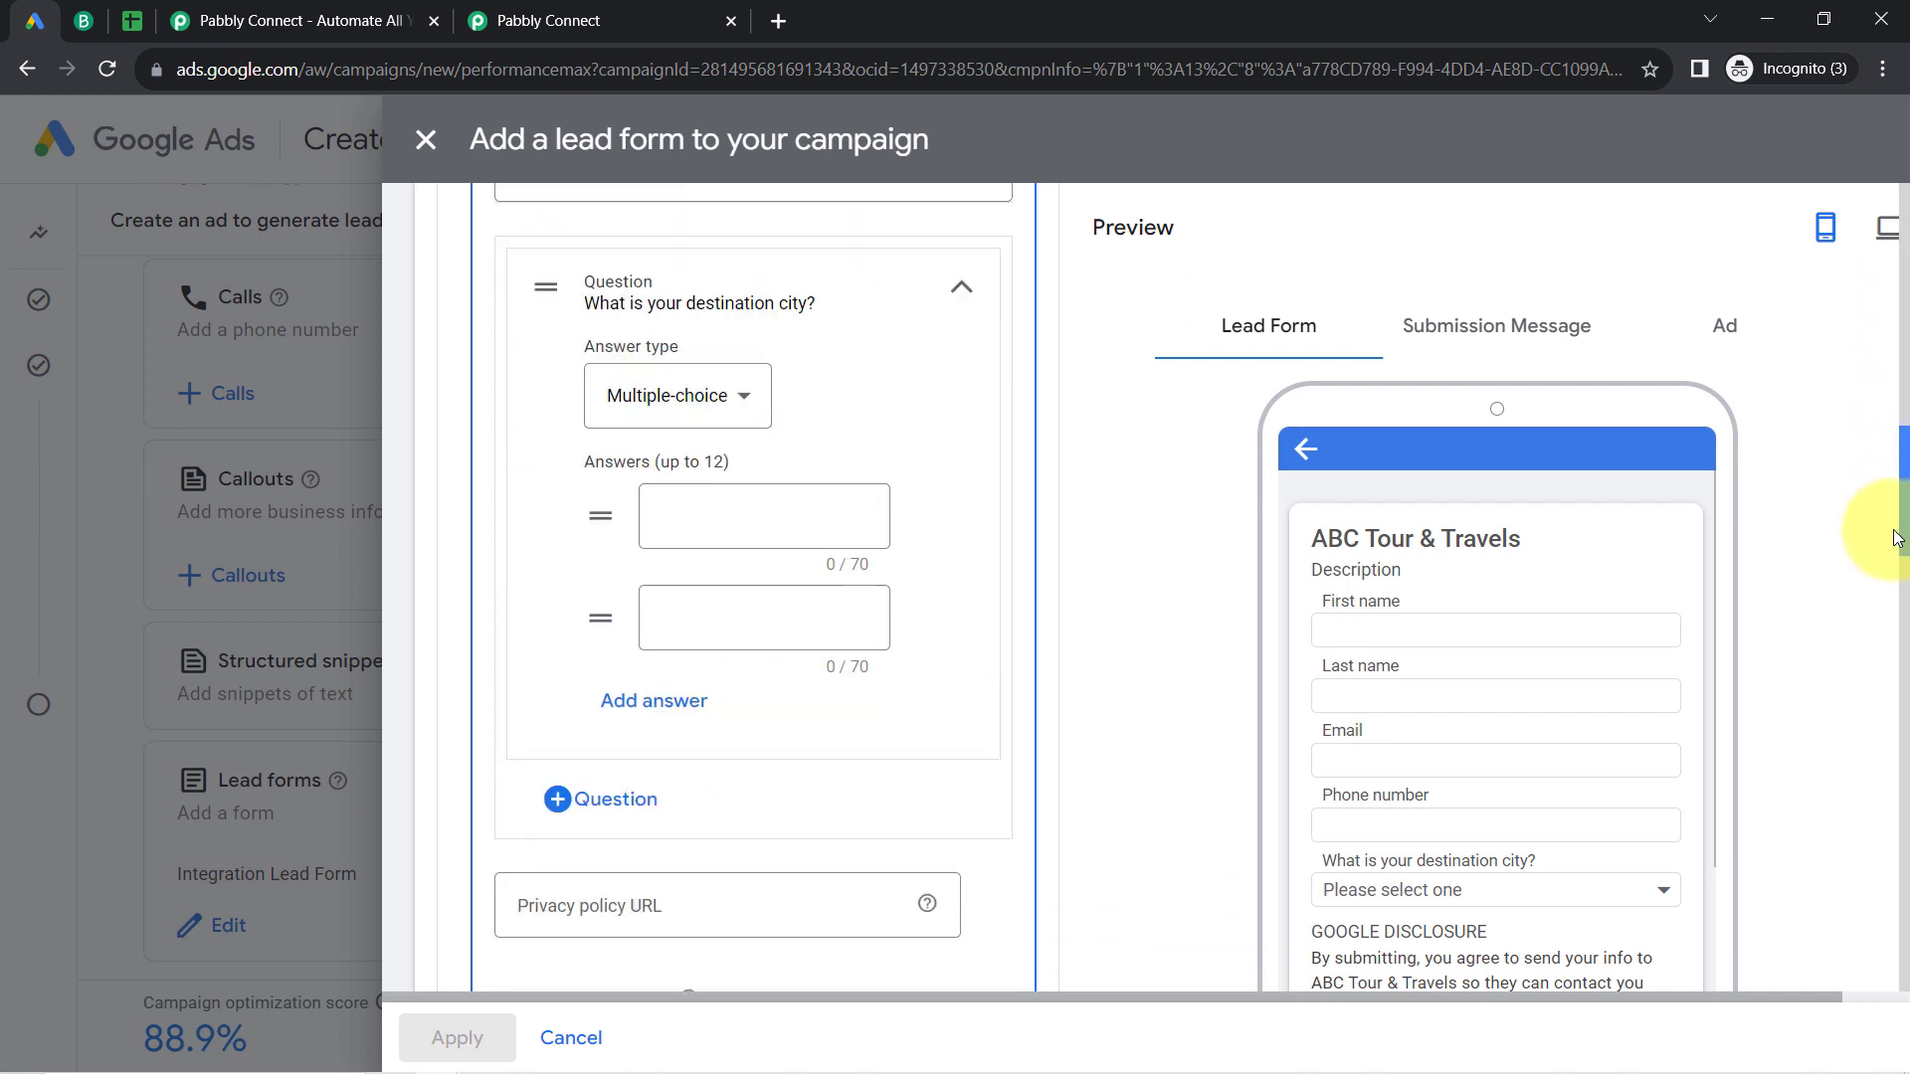
{"action": "left_click_drag", "start_coordinate": [1883, 666], "coordinate": [1861, 798]}
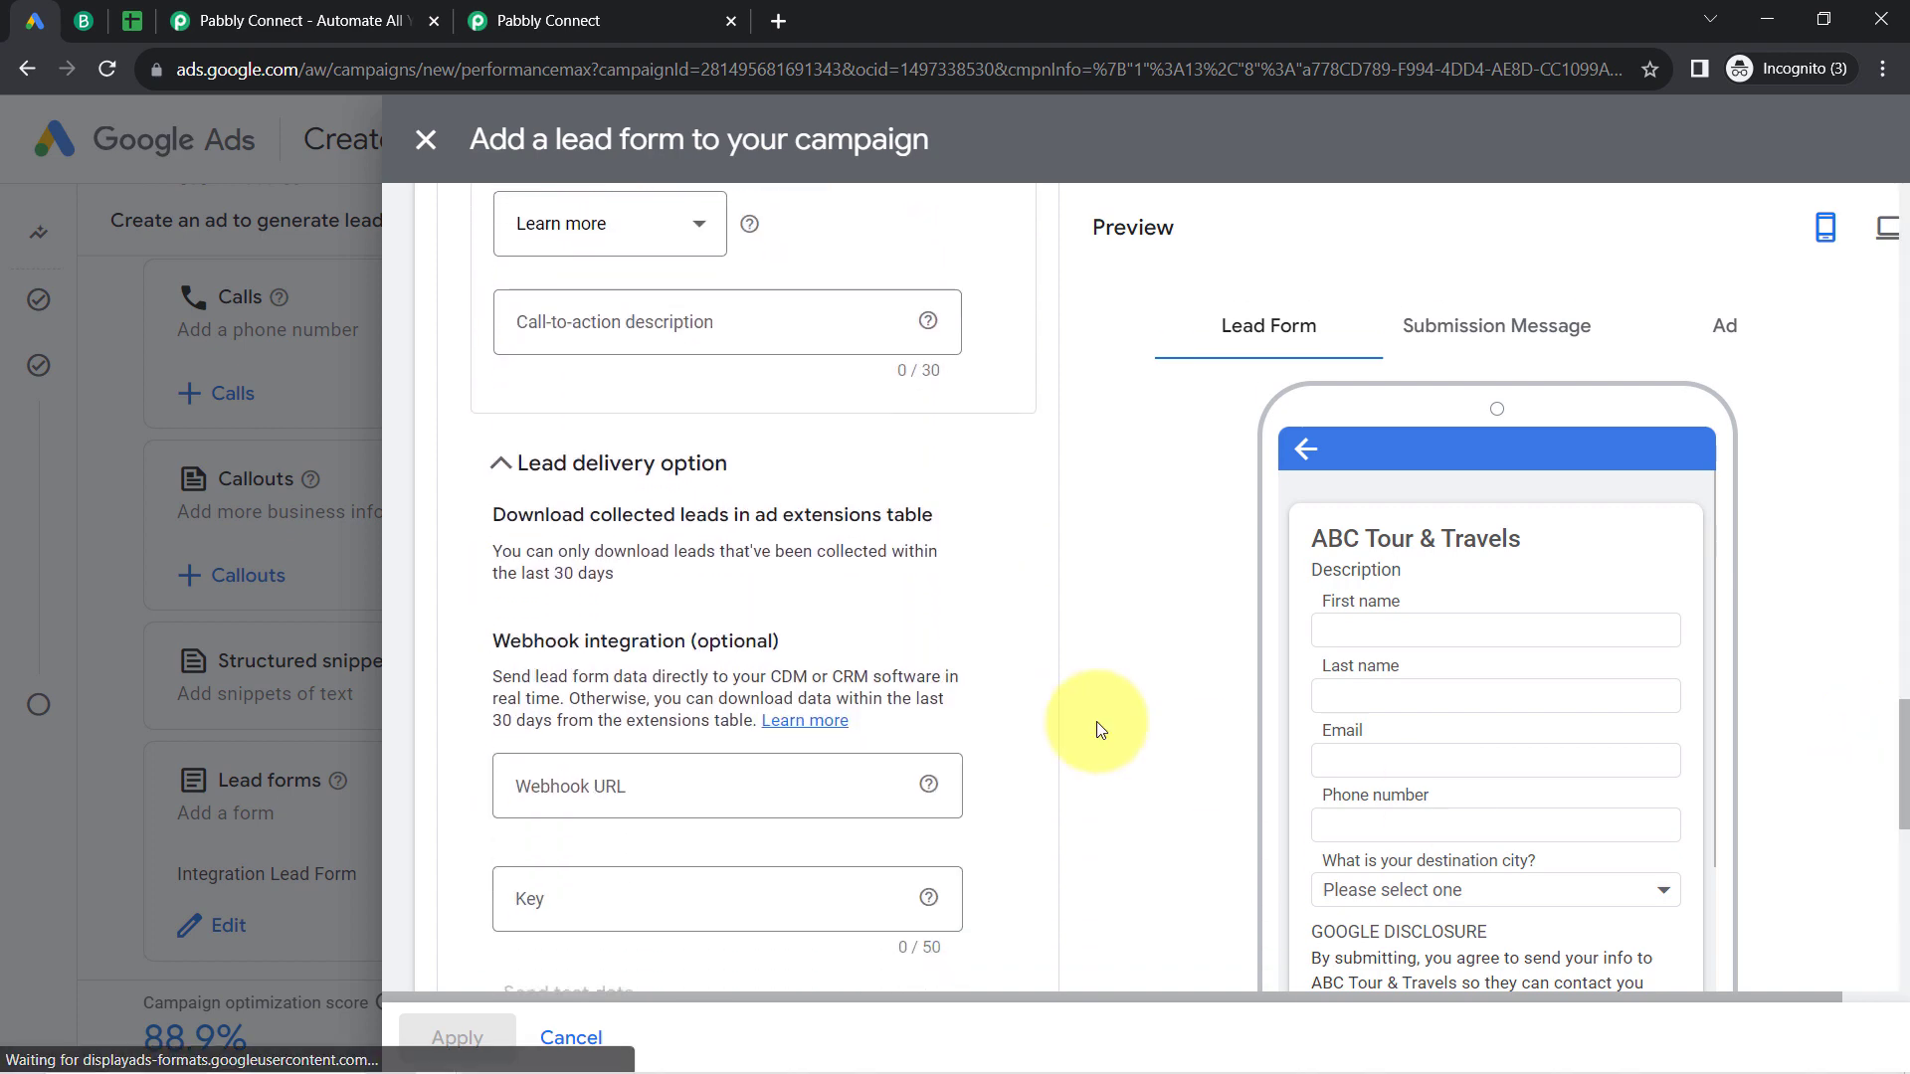
Step: Examine the lead form's Lead delivery option section, including the lead download limit and the real-time webhook integration description
{"action": "left_click", "coordinate": [633, 464]}
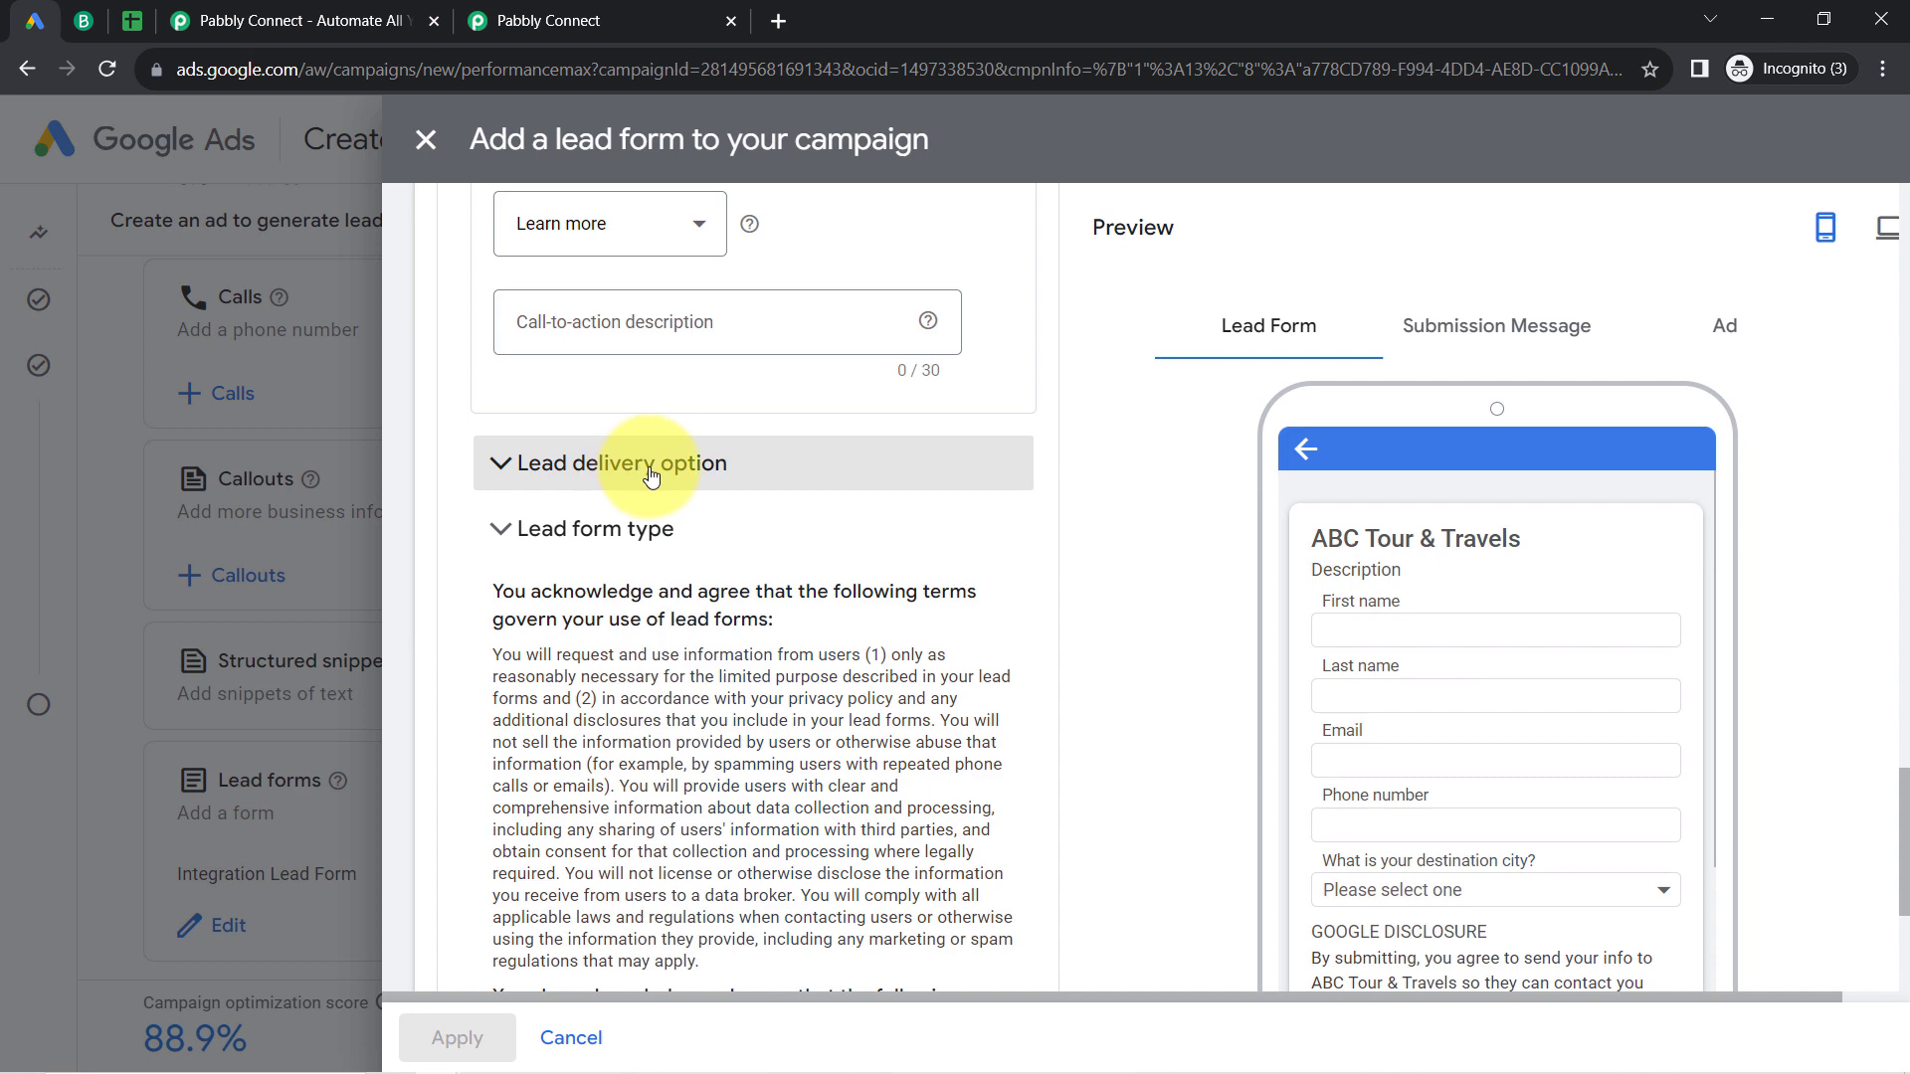
{"action": "left_click", "coordinate": [651, 475]}
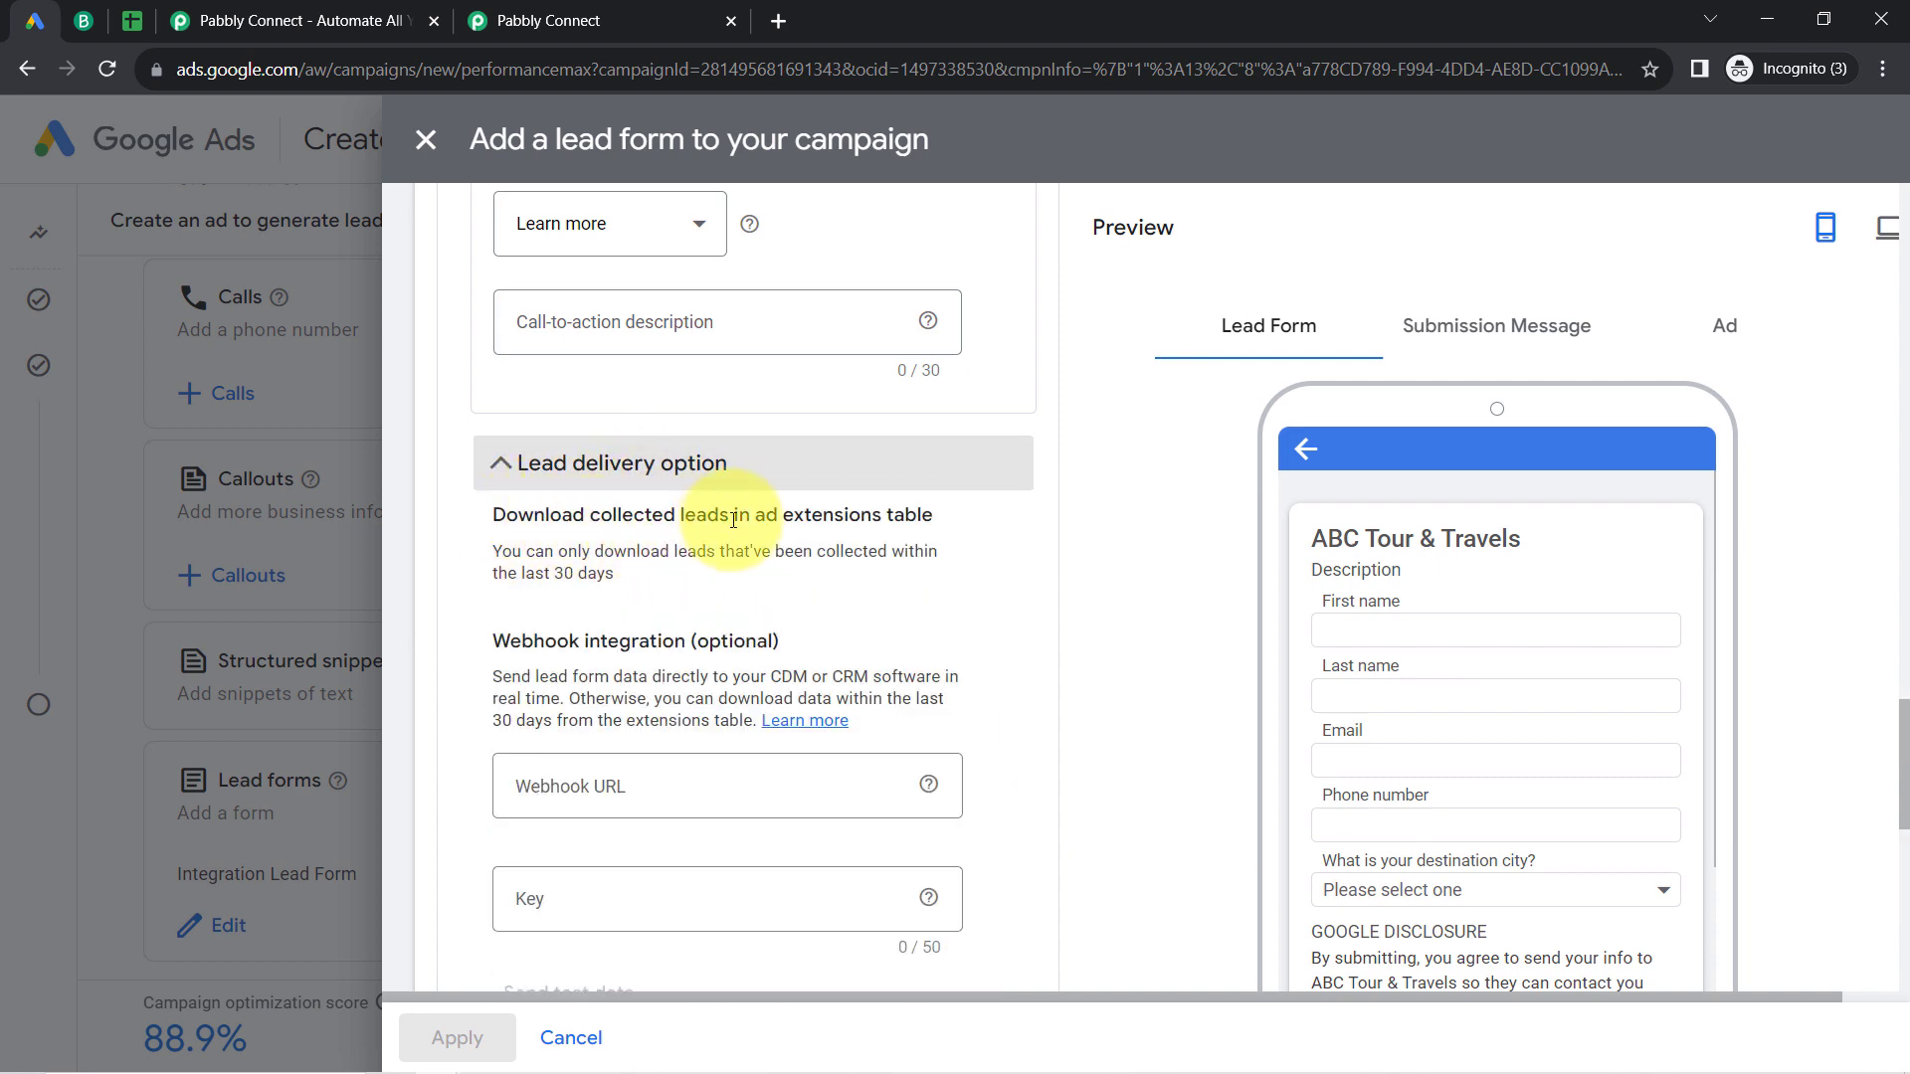
{"action": "left_click_drag", "start_coordinate": [512, 551], "coordinate": [718, 553]}
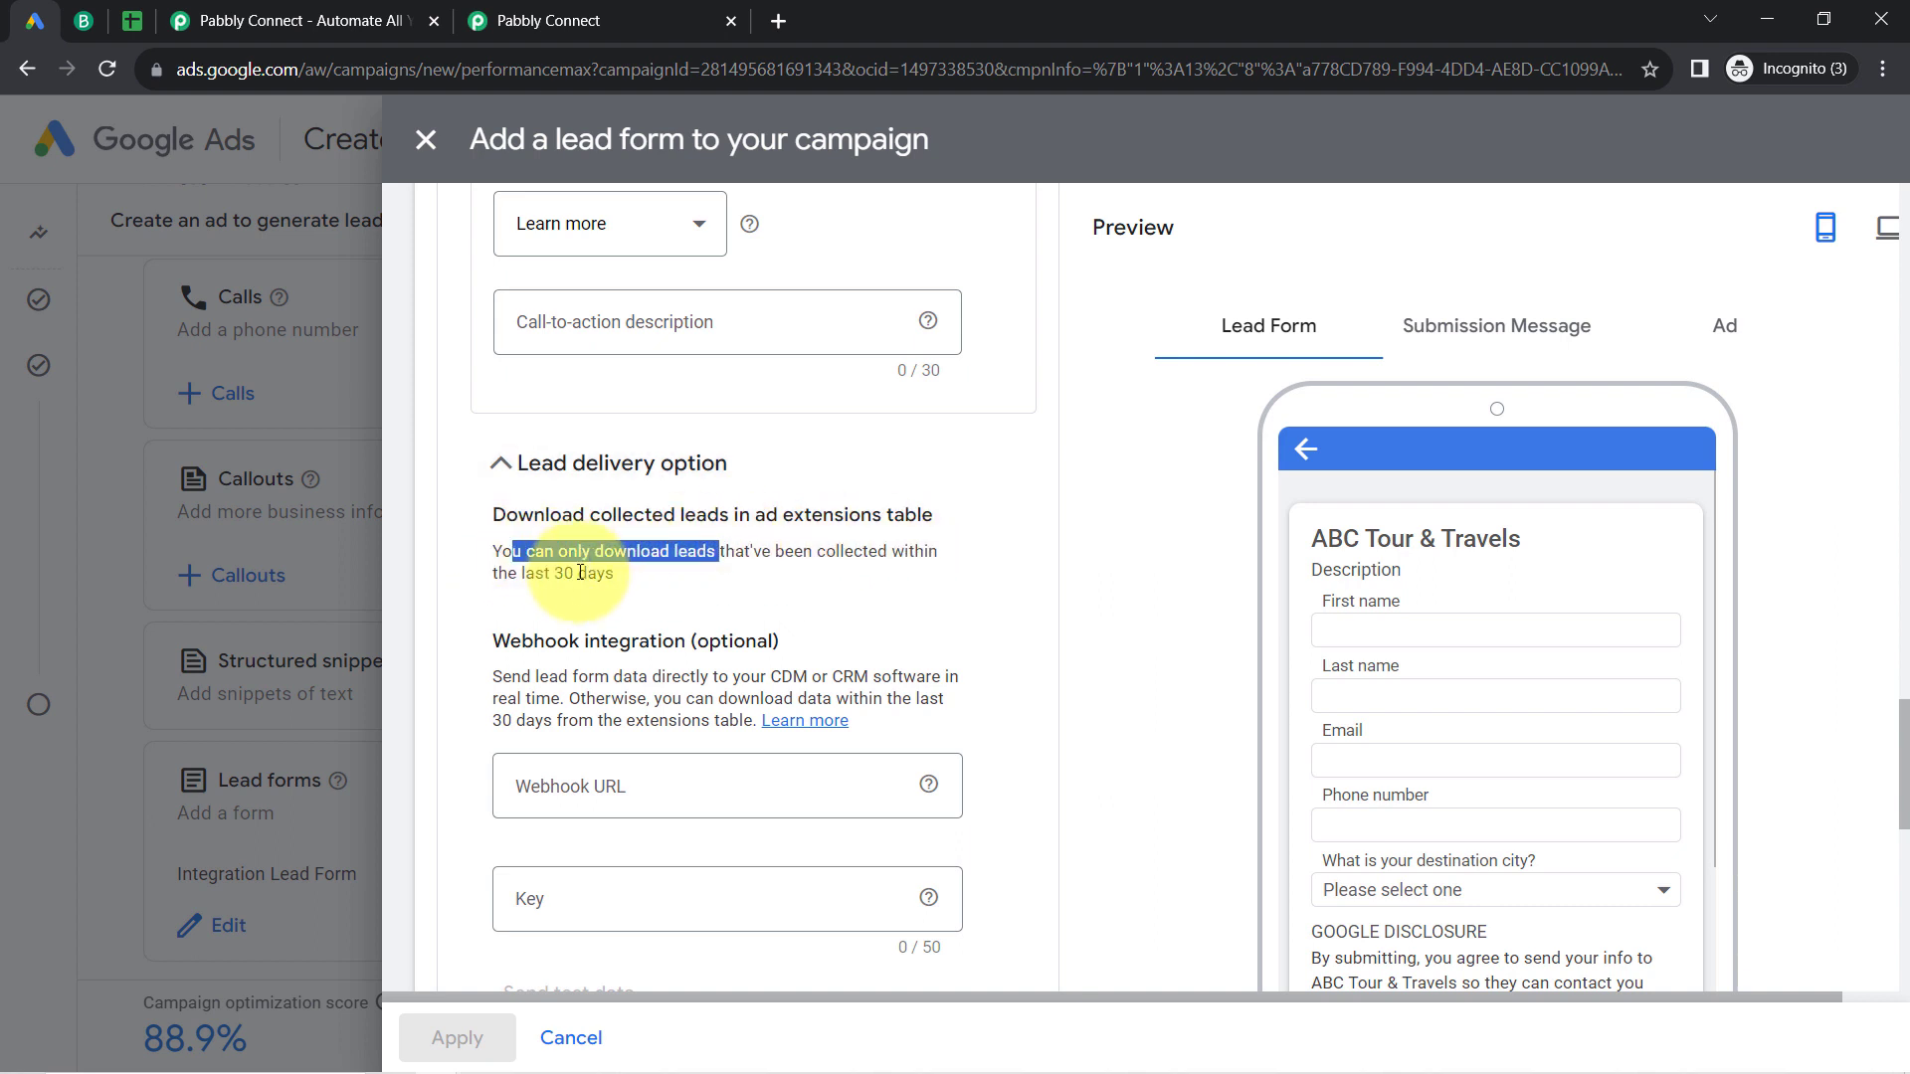
{"action": "left_click_drag", "start_coordinate": [545, 573], "coordinate": [606, 582]}
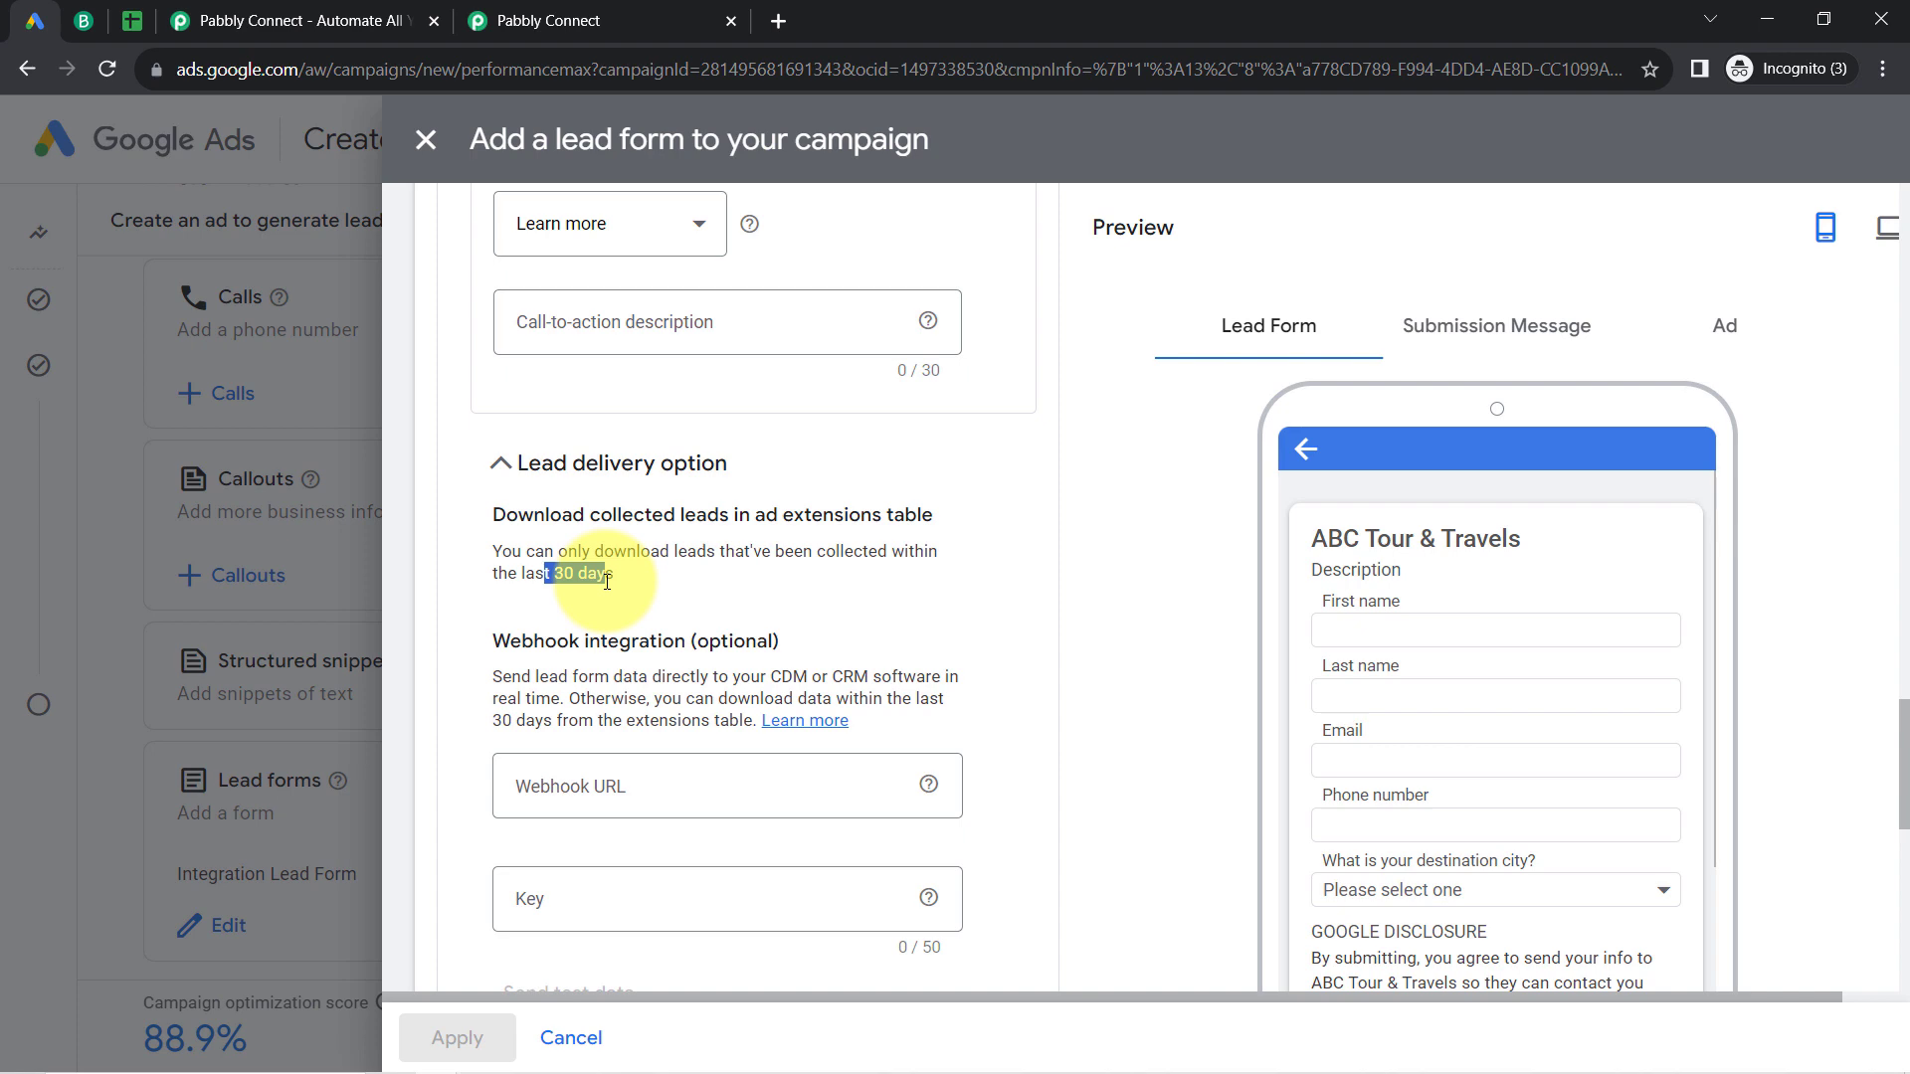
{"action": "left_click", "coordinate": [557, 22]}
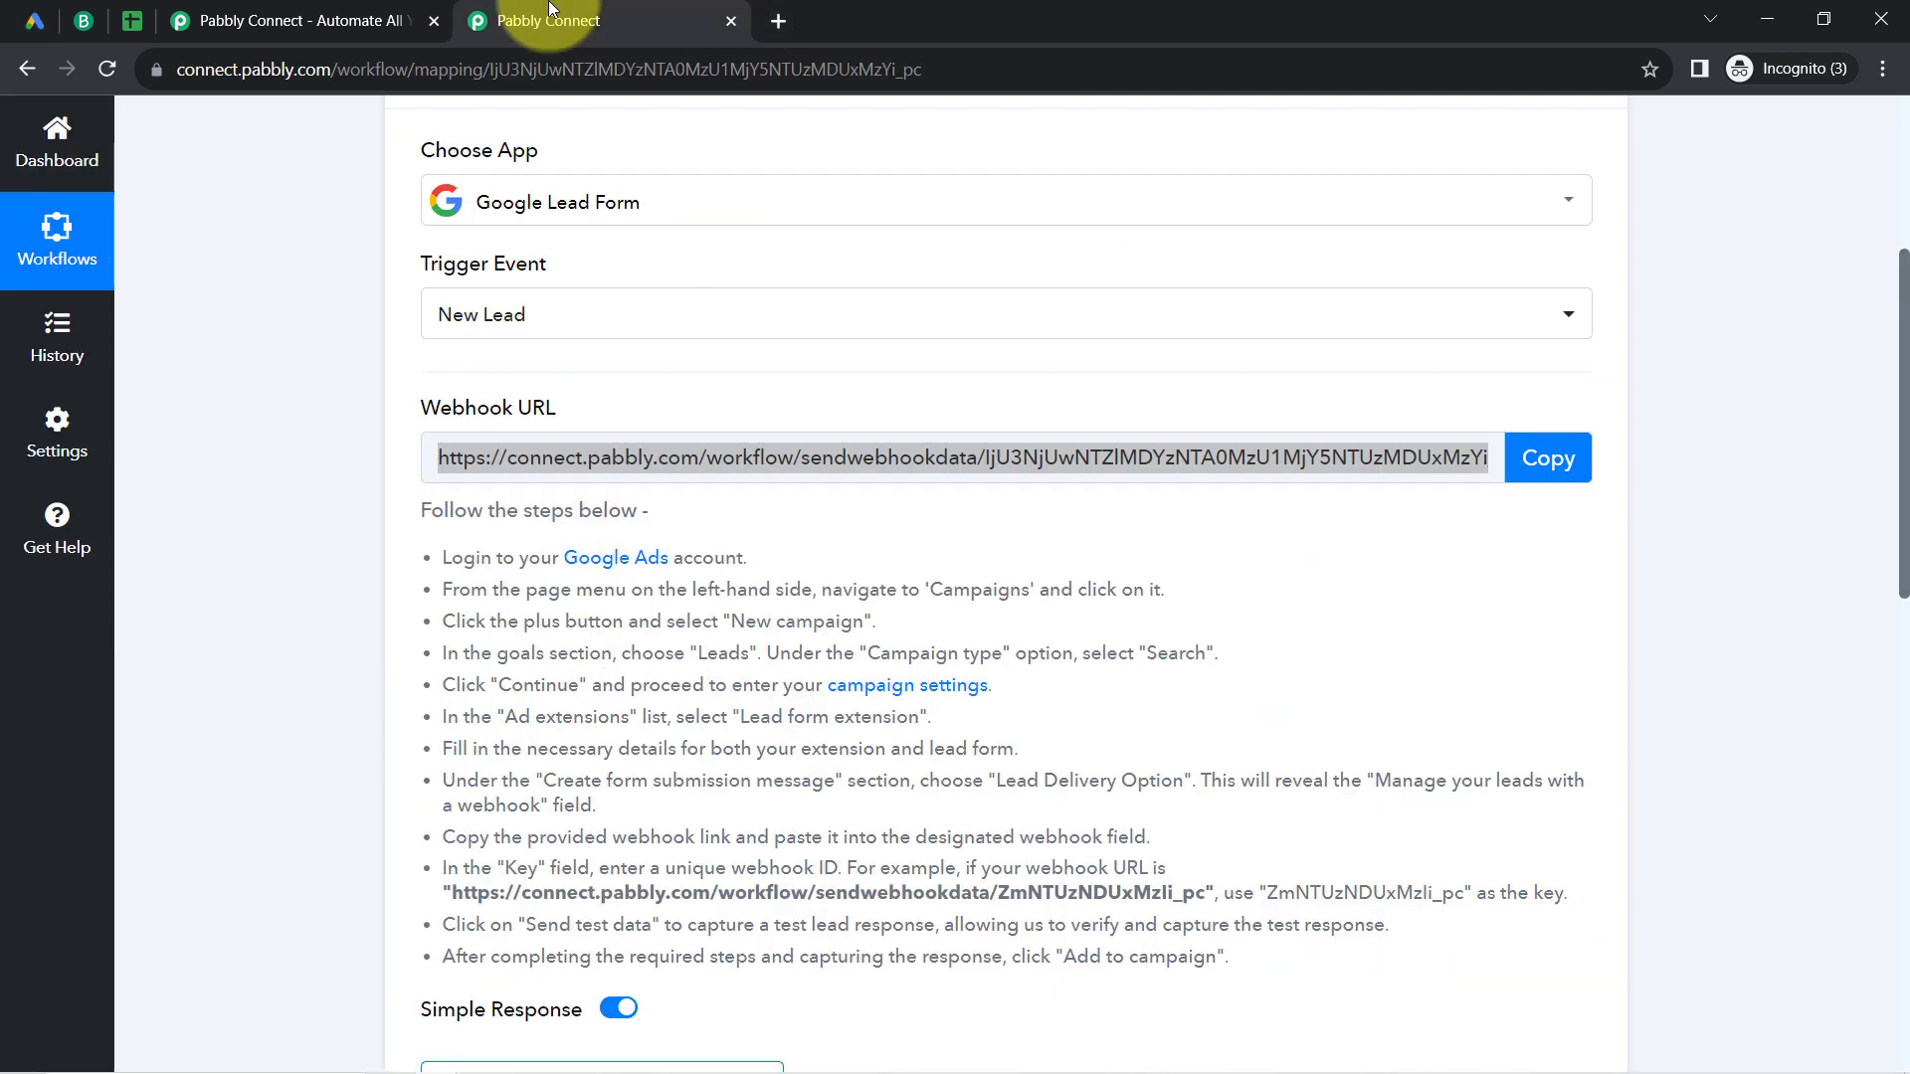
{"action": "left_click", "coordinate": [35, 20]}
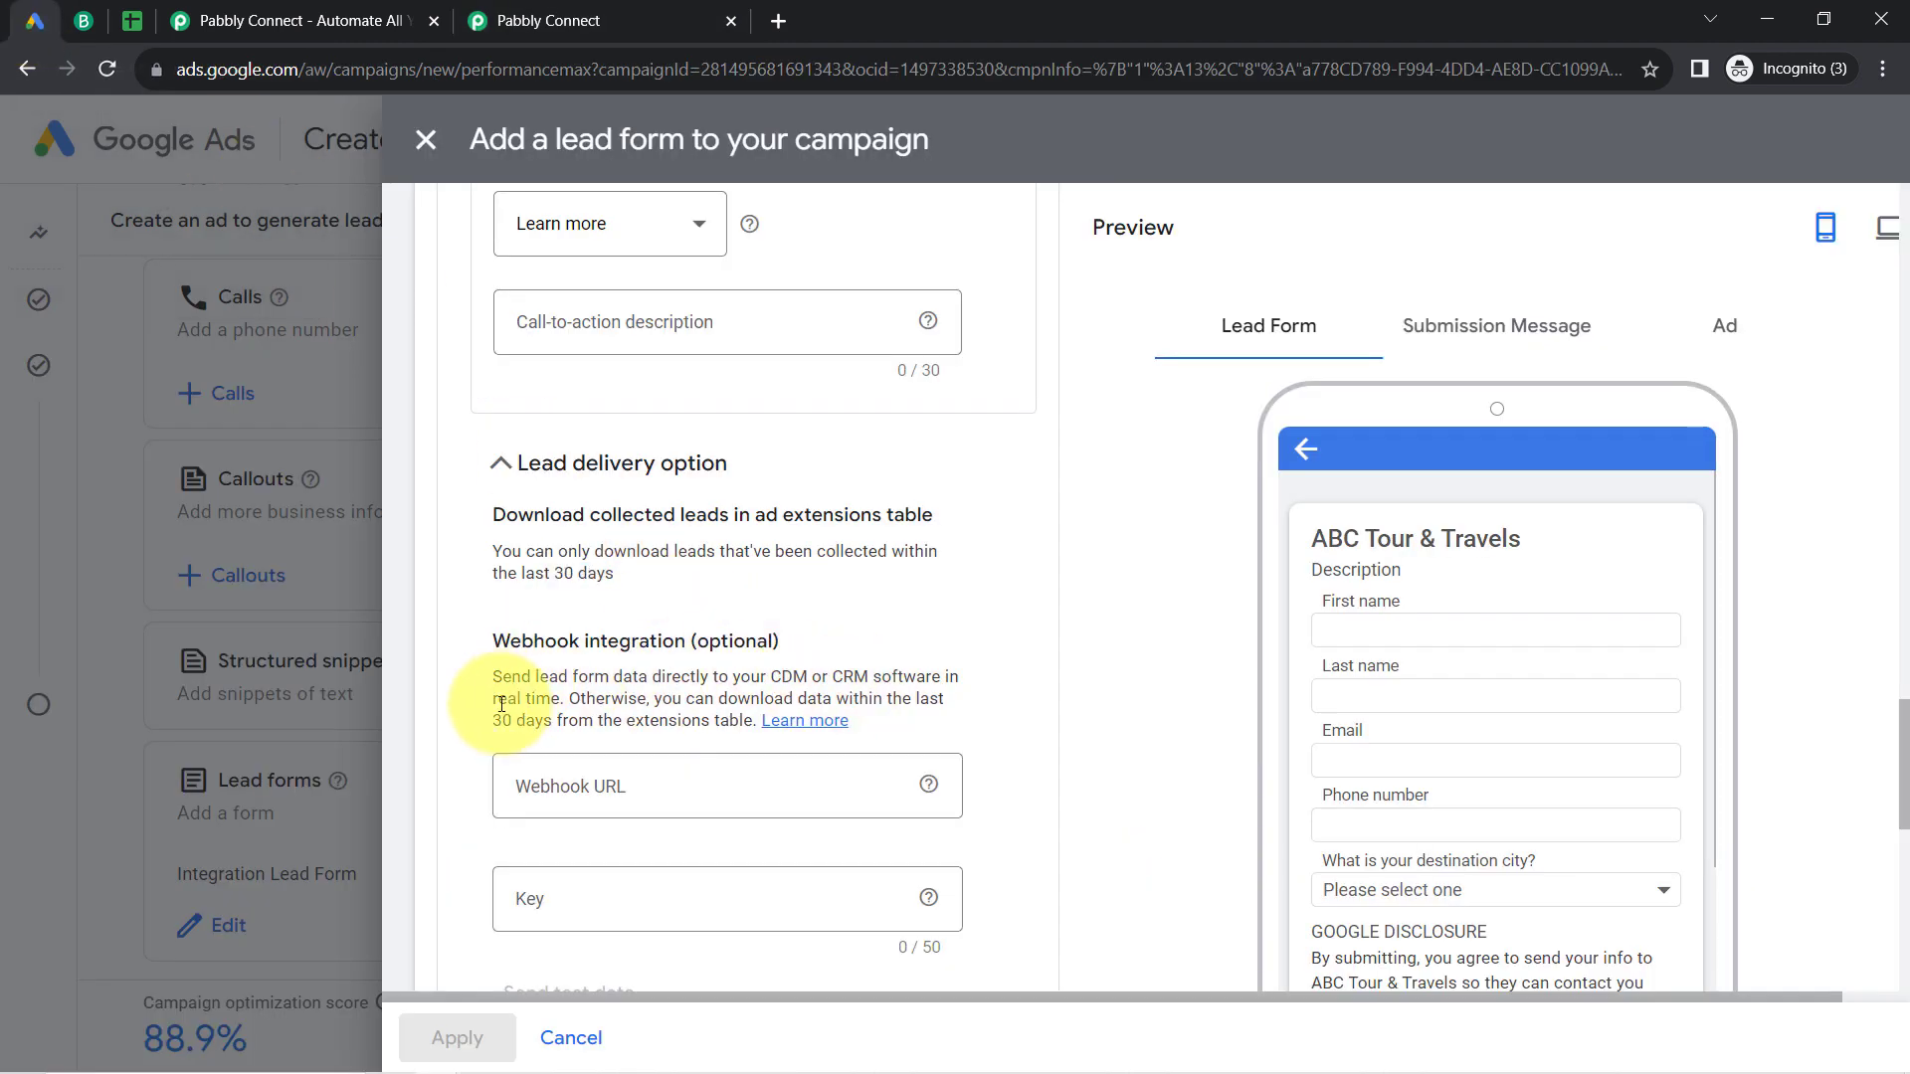
{"action": "left_click_drag", "start_coordinate": [502, 705], "coordinate": [562, 709]}
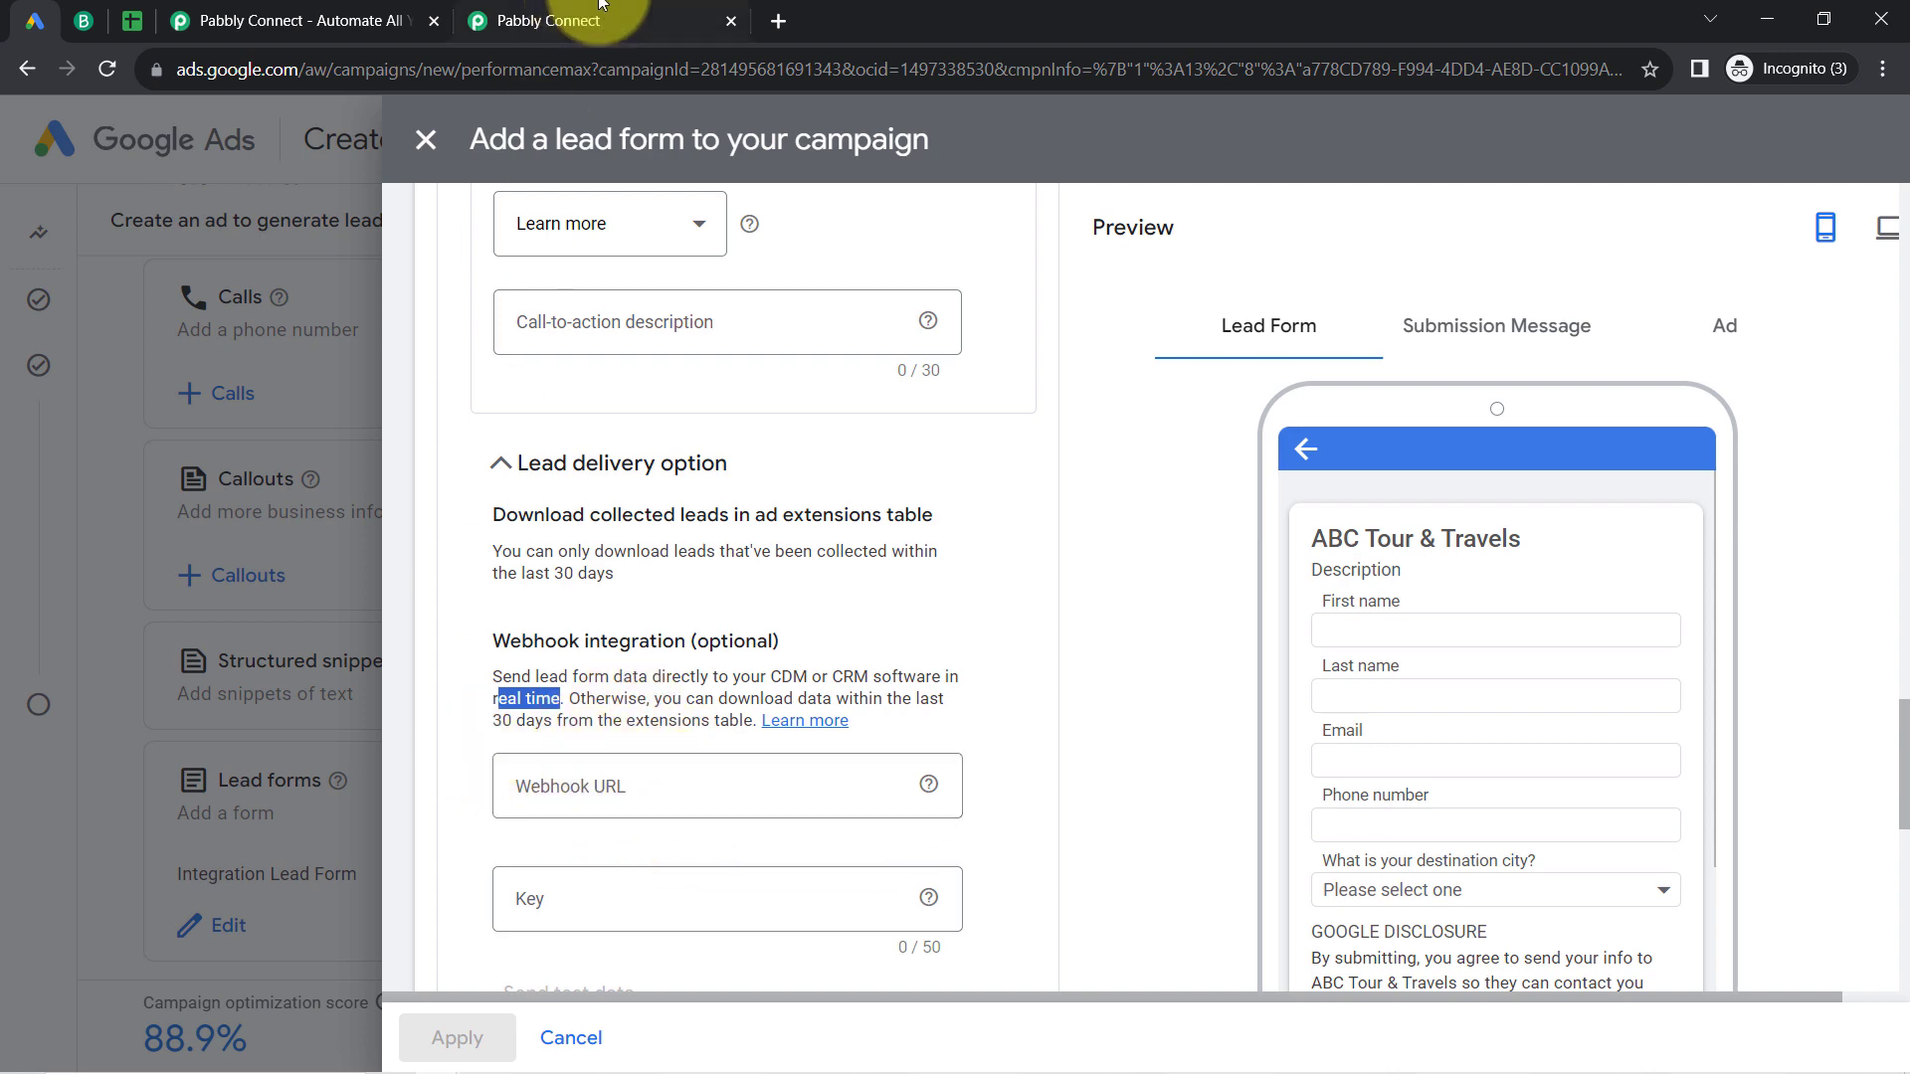
Step: Copy the webhook URL from the Pabbly Connect trigger into the Google Ads lead form's Webhook URL field and enter a webhook key
{"action": "left_click", "coordinate": [537, 20]}
{"action": "left_click", "coordinate": [1542, 464]}
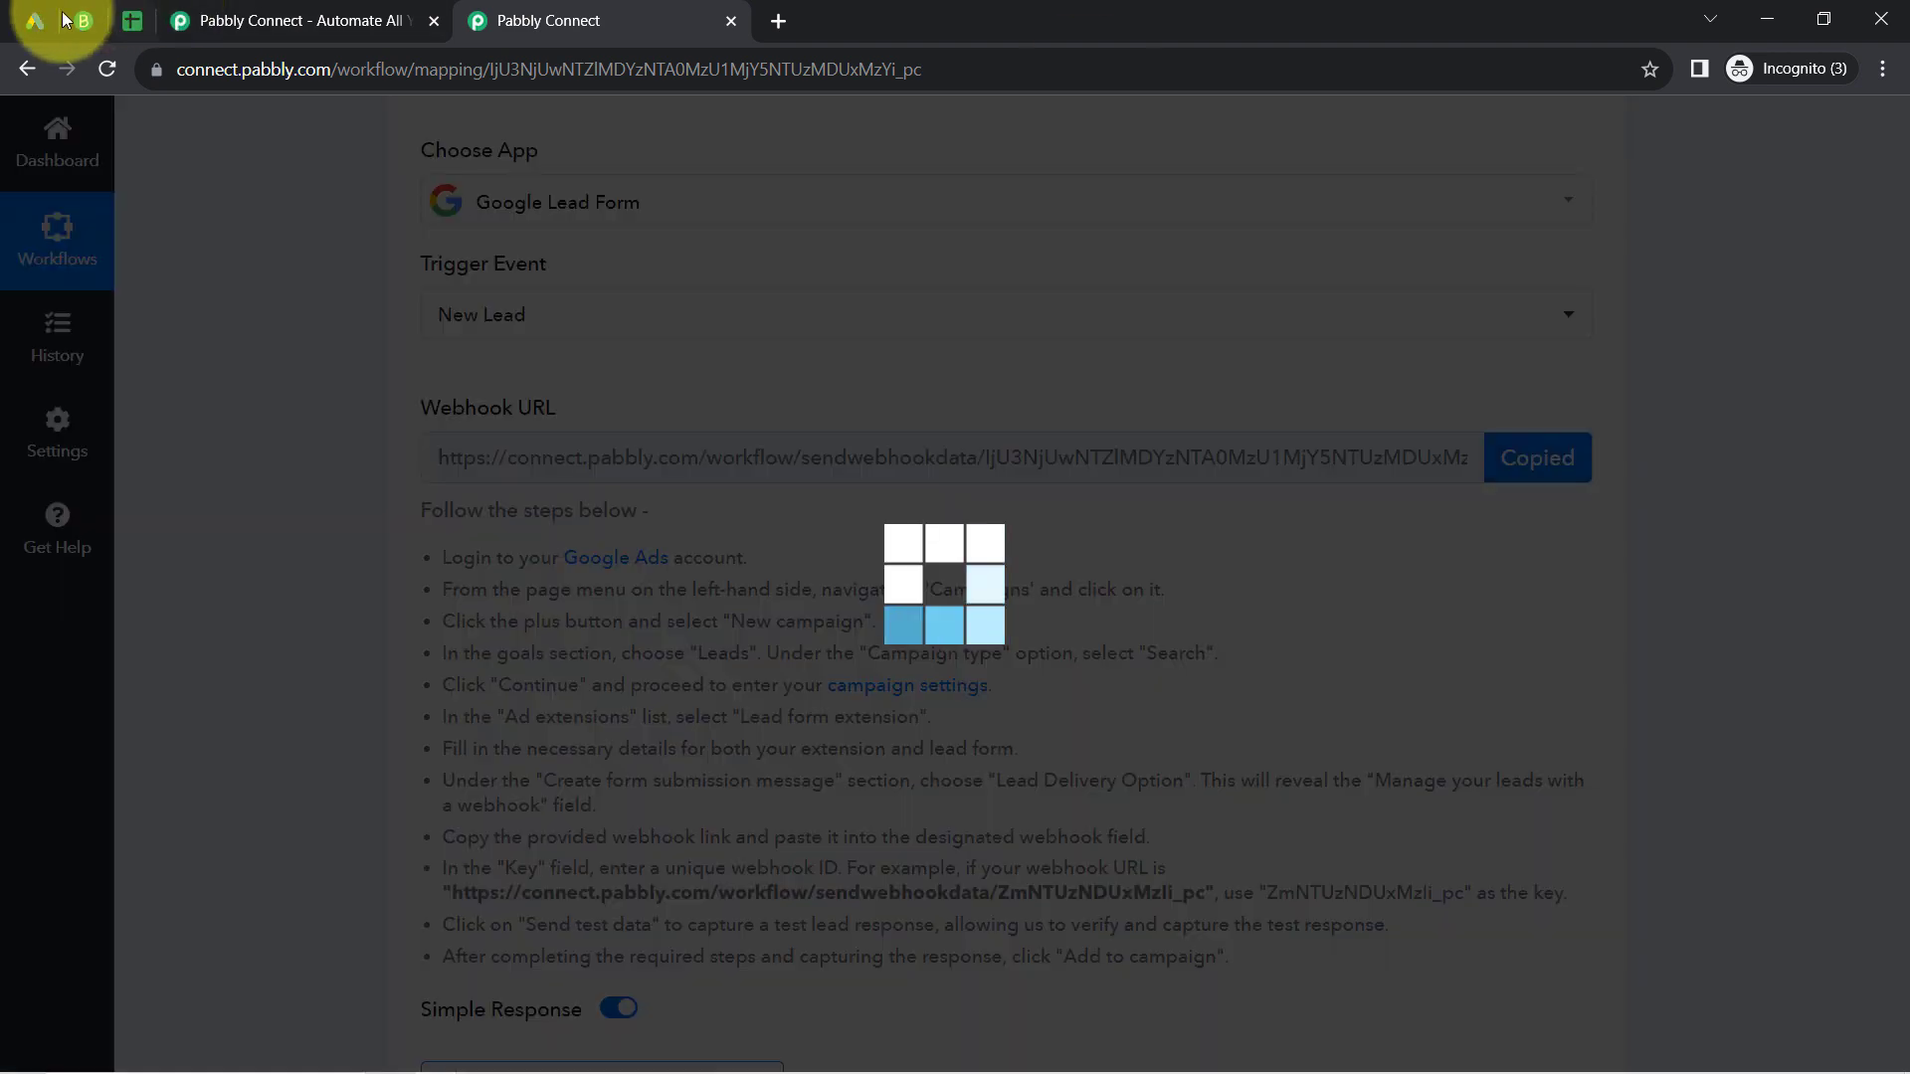
{"action": "left_click", "coordinate": [30, 20]}
{"action": "left_click", "coordinate": [550, 795]}
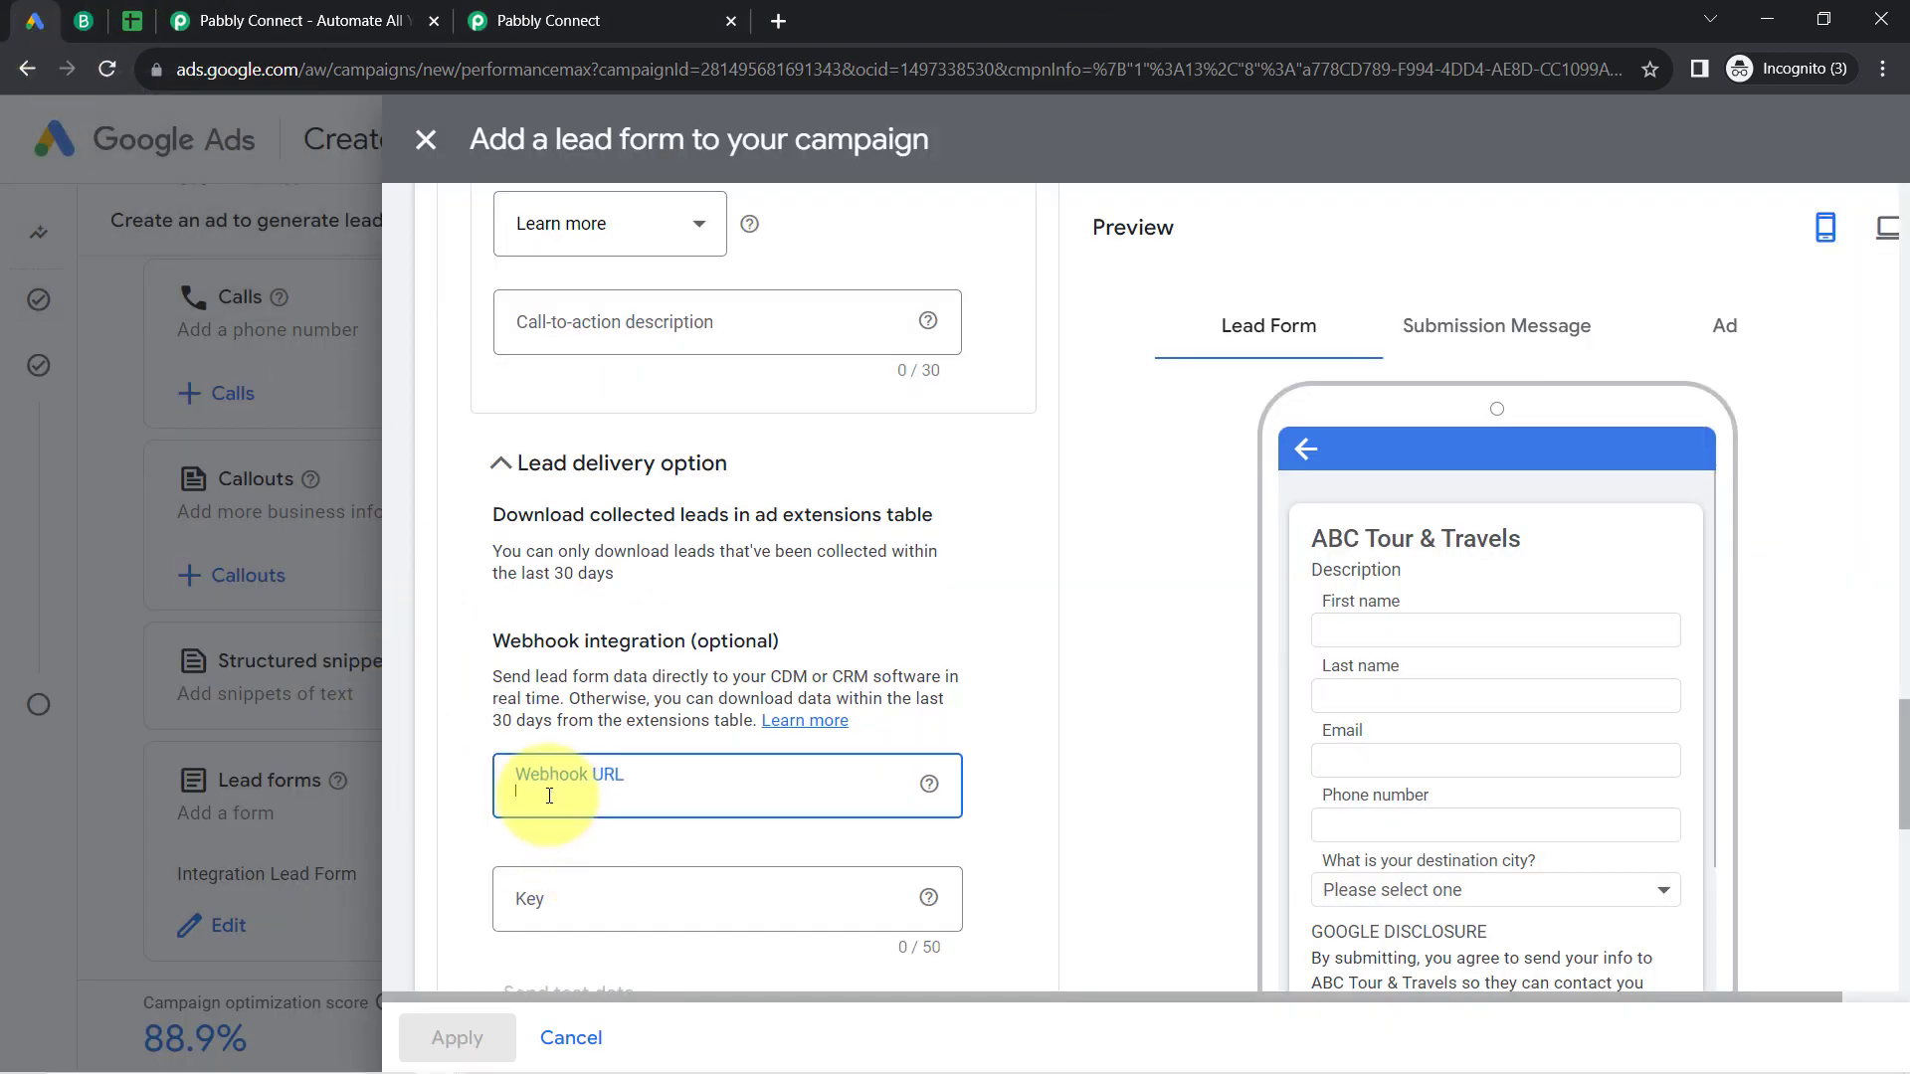
{"action": "key", "text": "ctrl+v"}
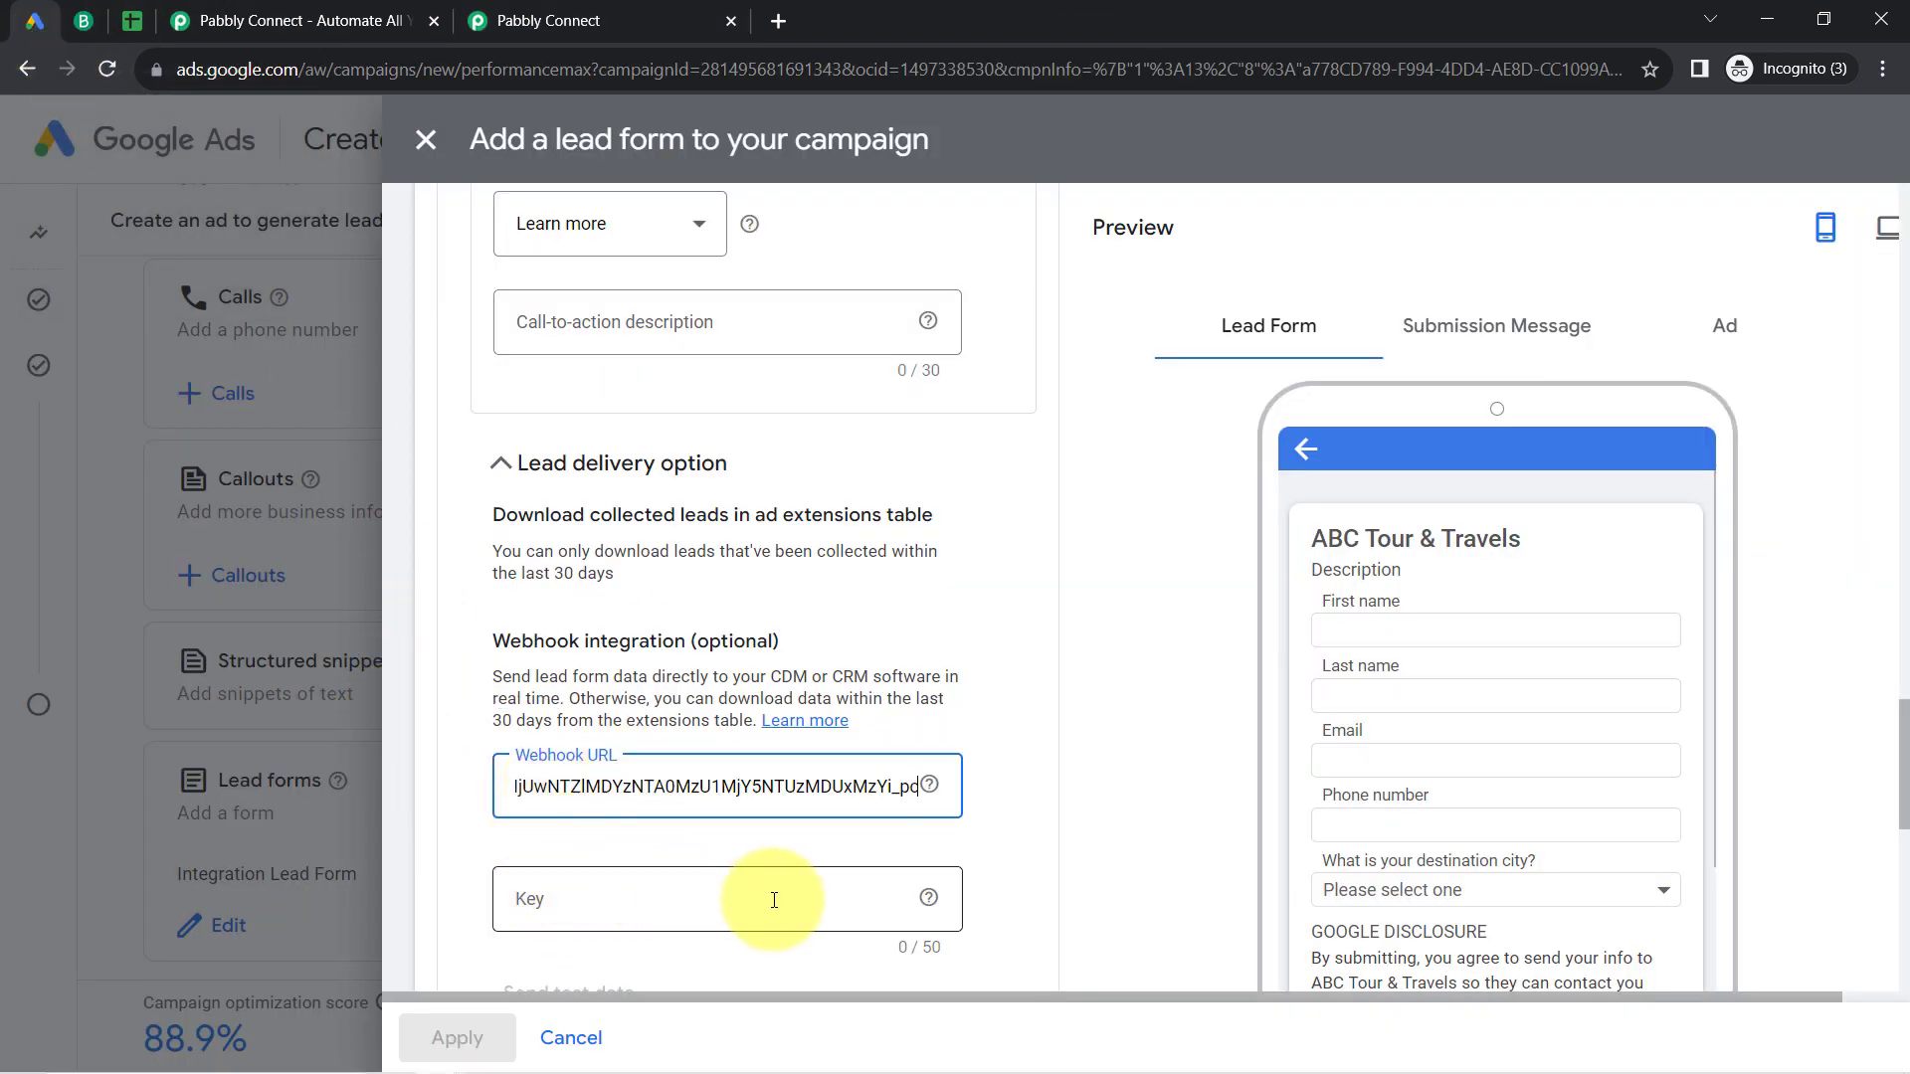
{"action": "left_click", "coordinate": [931, 902]}
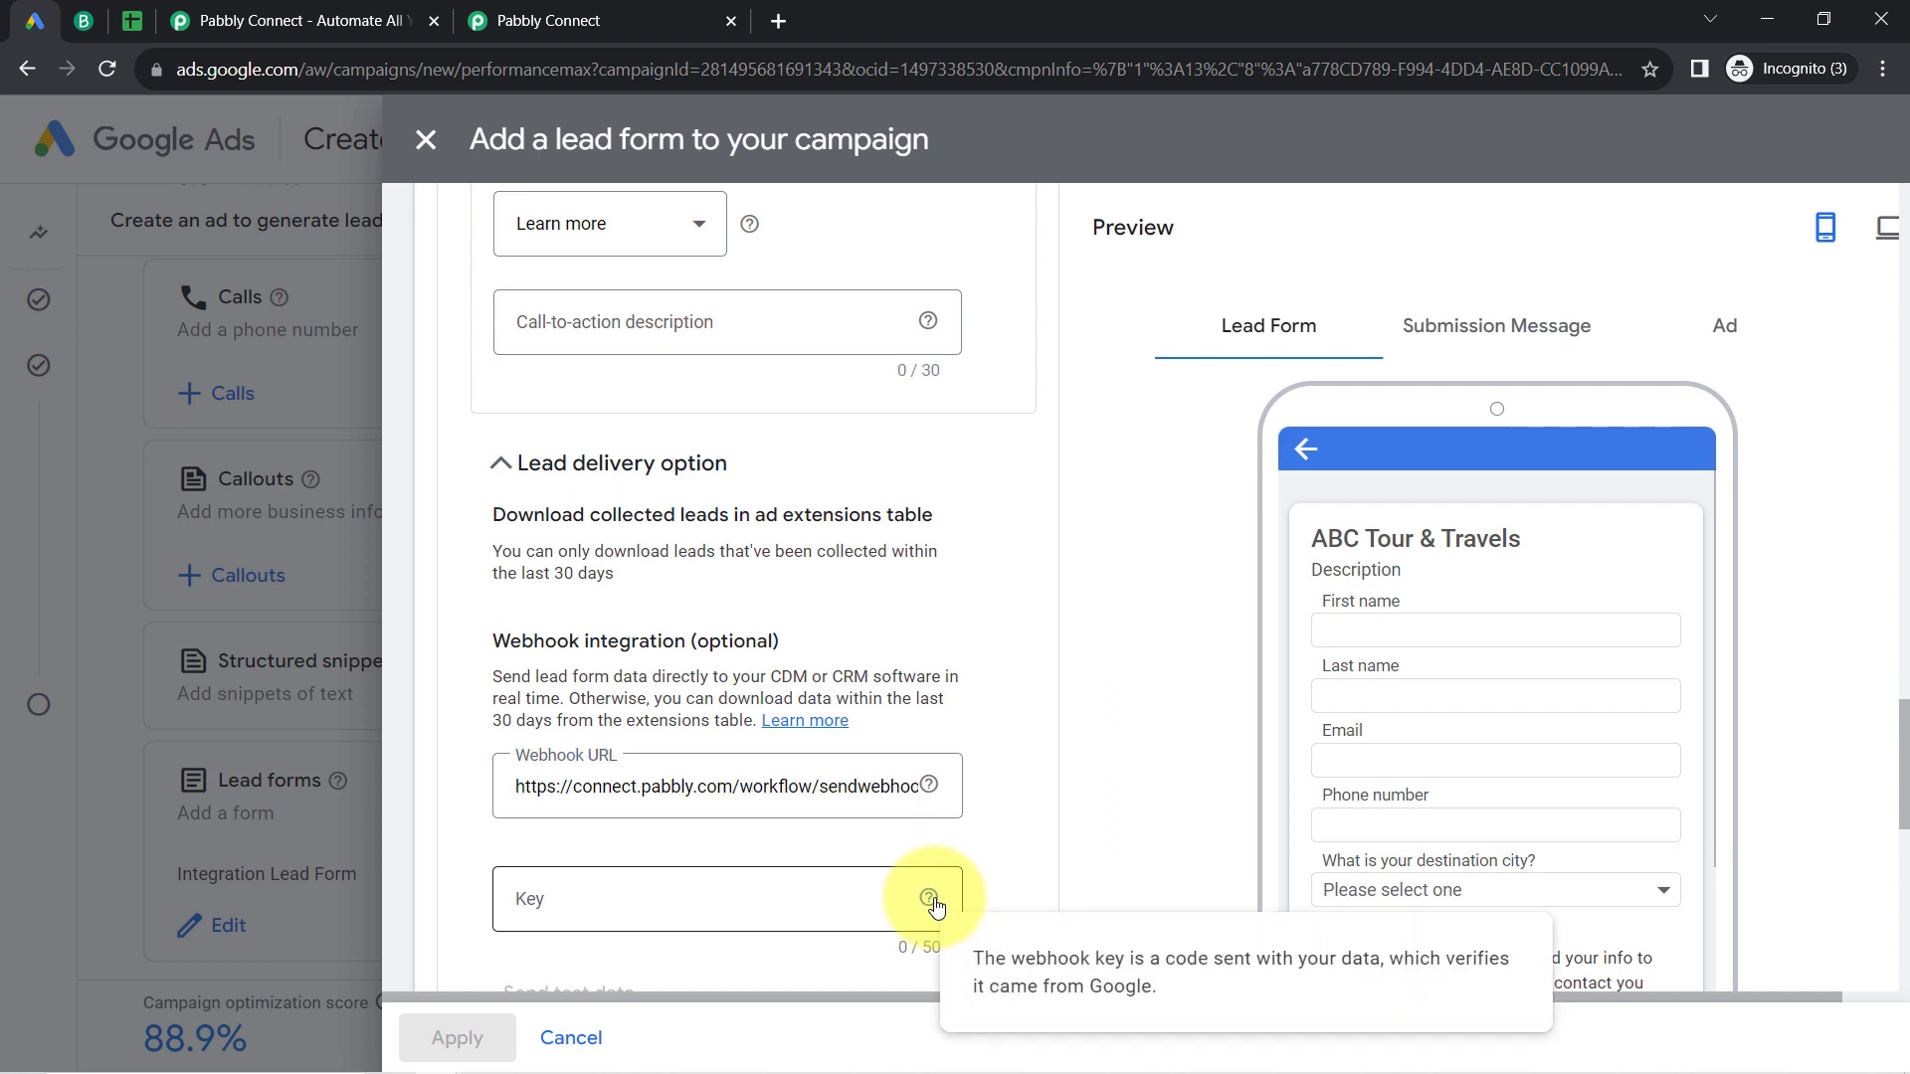
{"action": "left_click", "coordinate": [709, 889]}
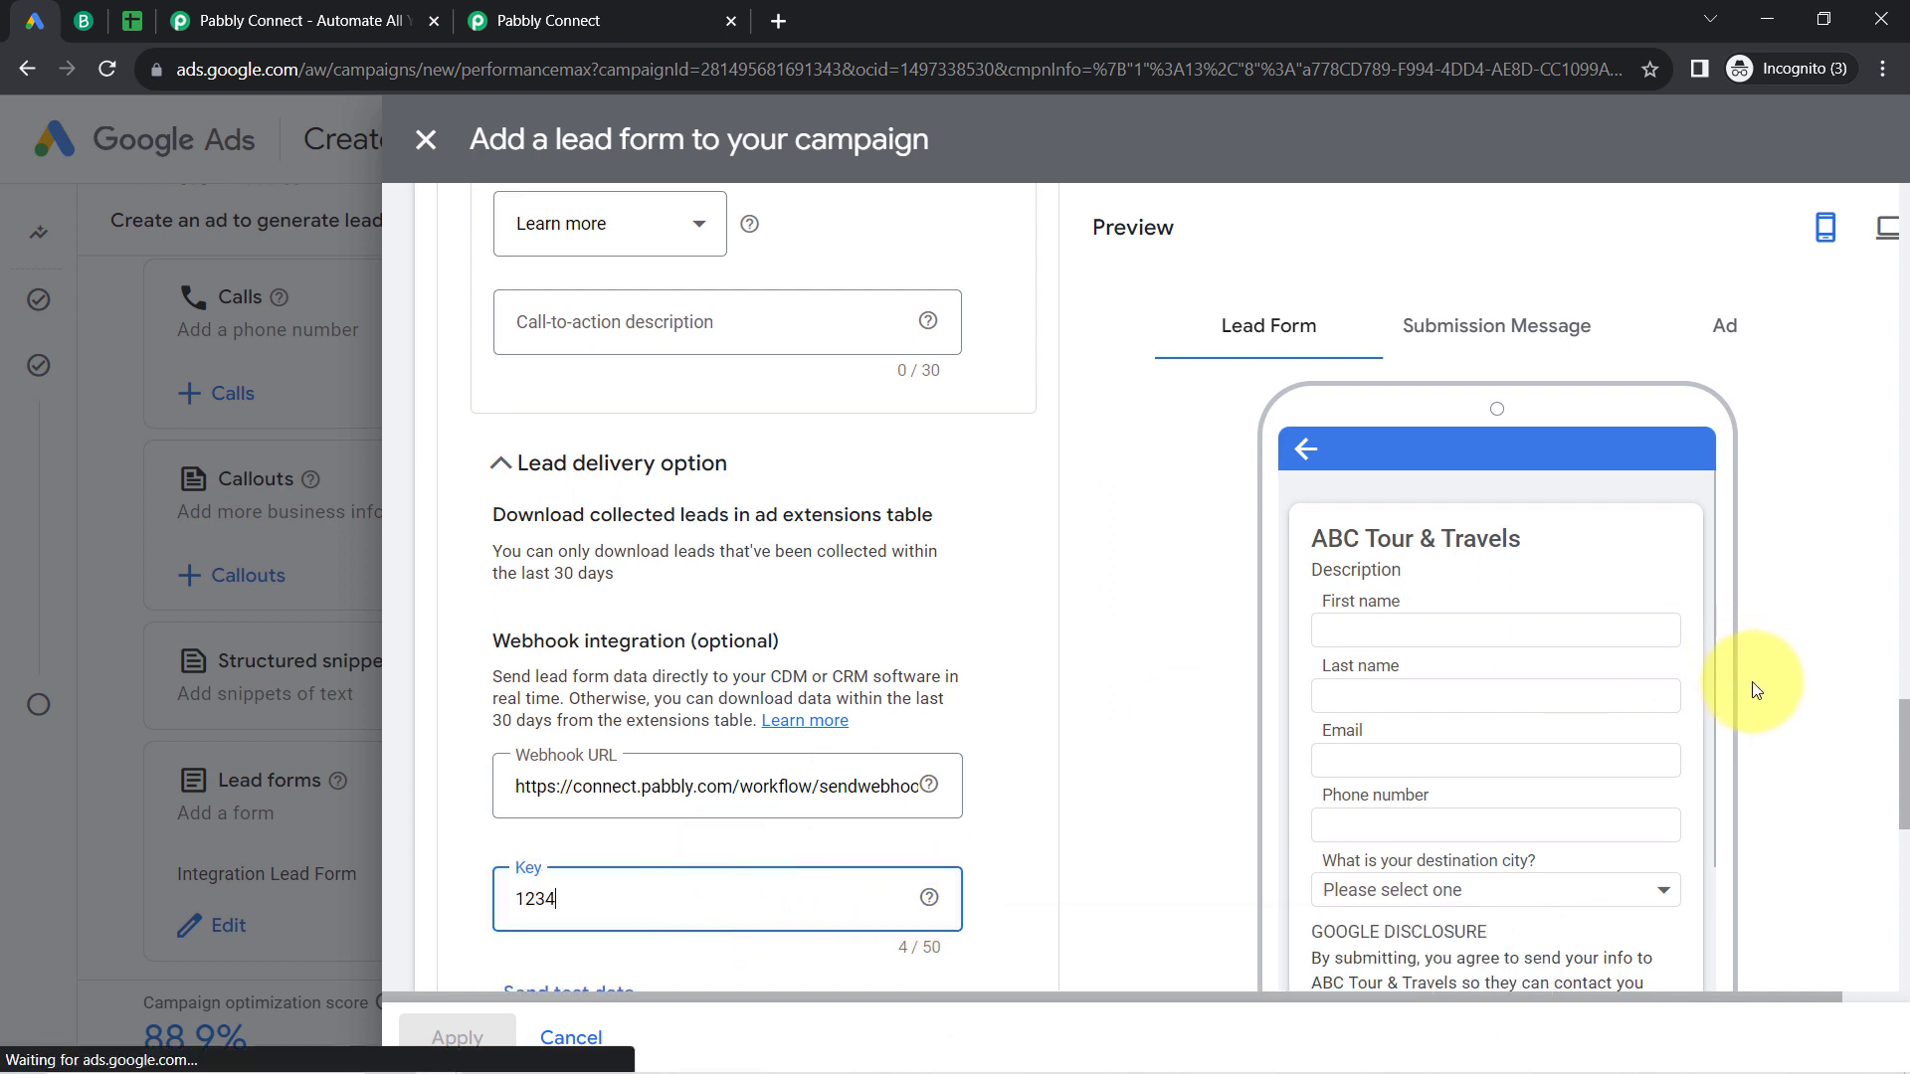
Step: Check in Pabbly Connect that the trigger is waiting for a webhook response, and send test data from the Google Ads lead form
{"action": "left_click_drag", "start_coordinate": [1906, 763], "coordinate": [1905, 847]}
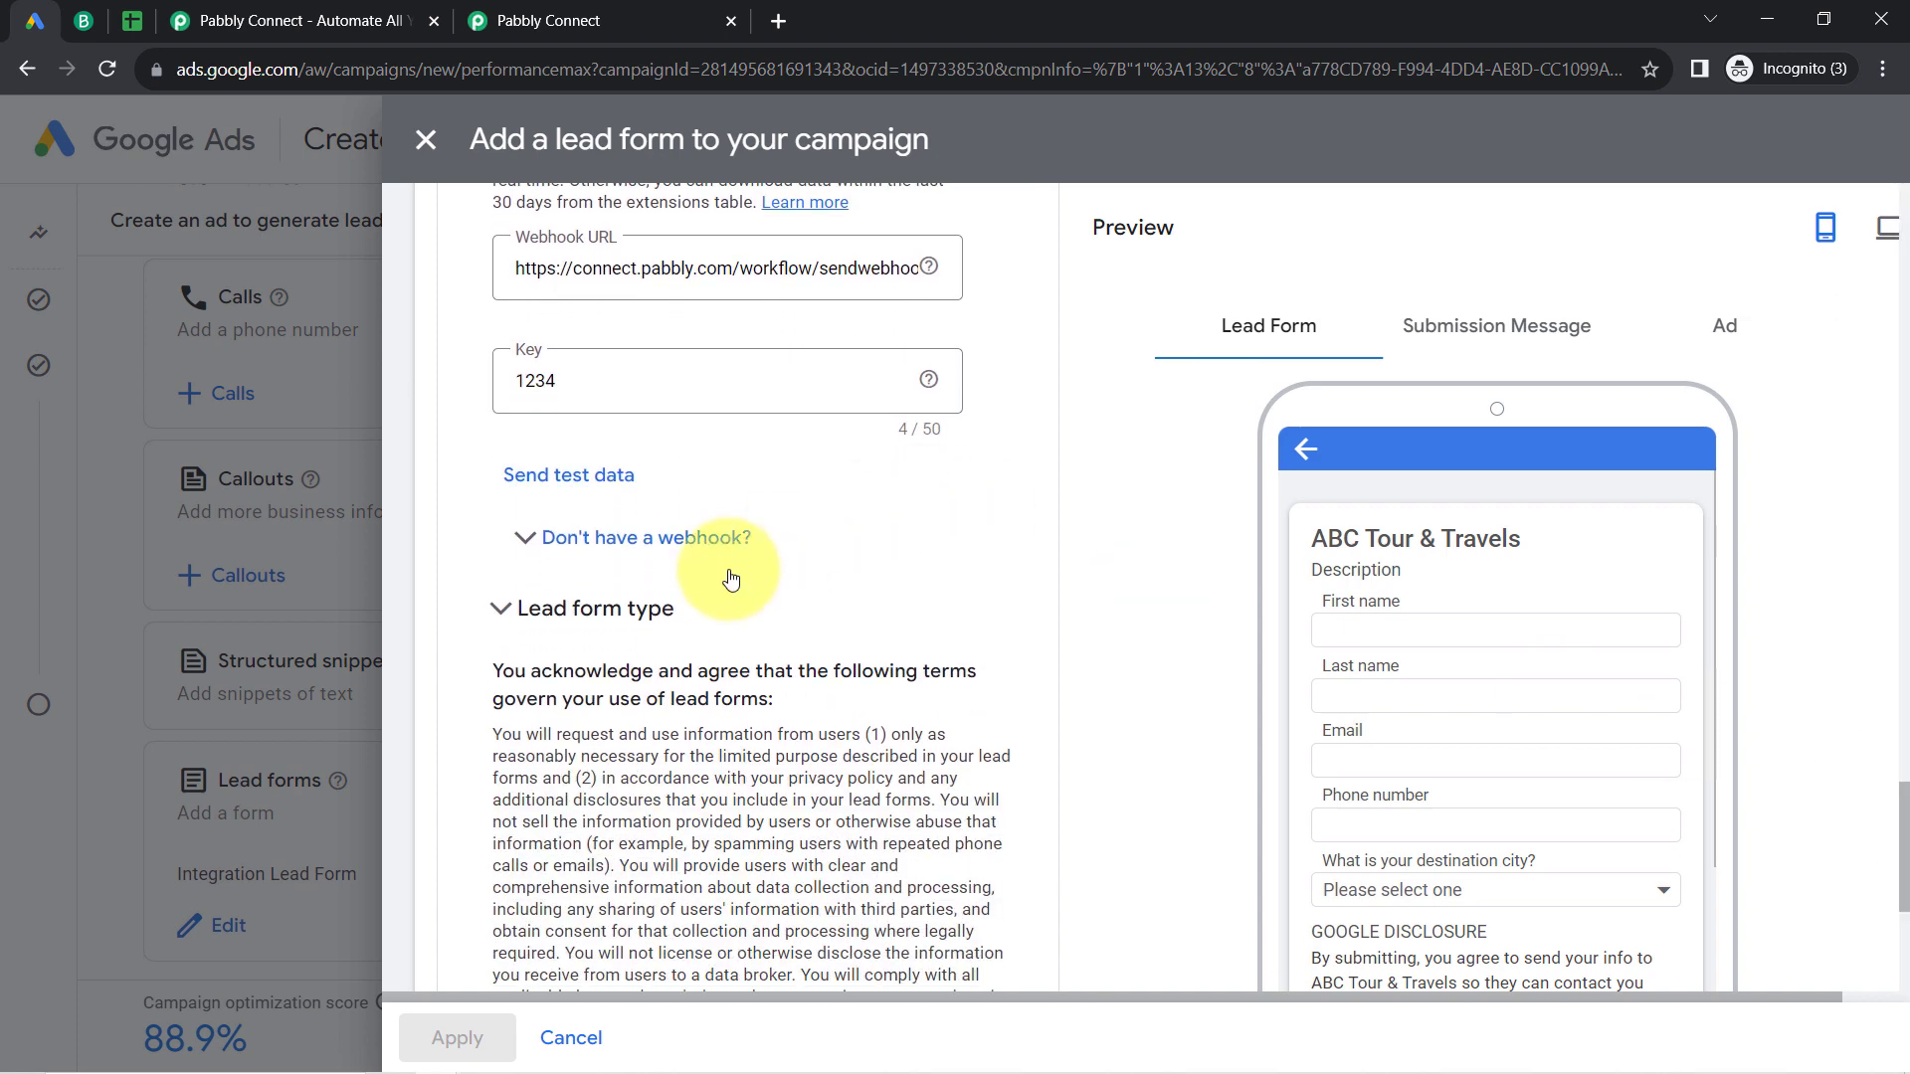
{"action": "left_click", "coordinate": [603, 478]}
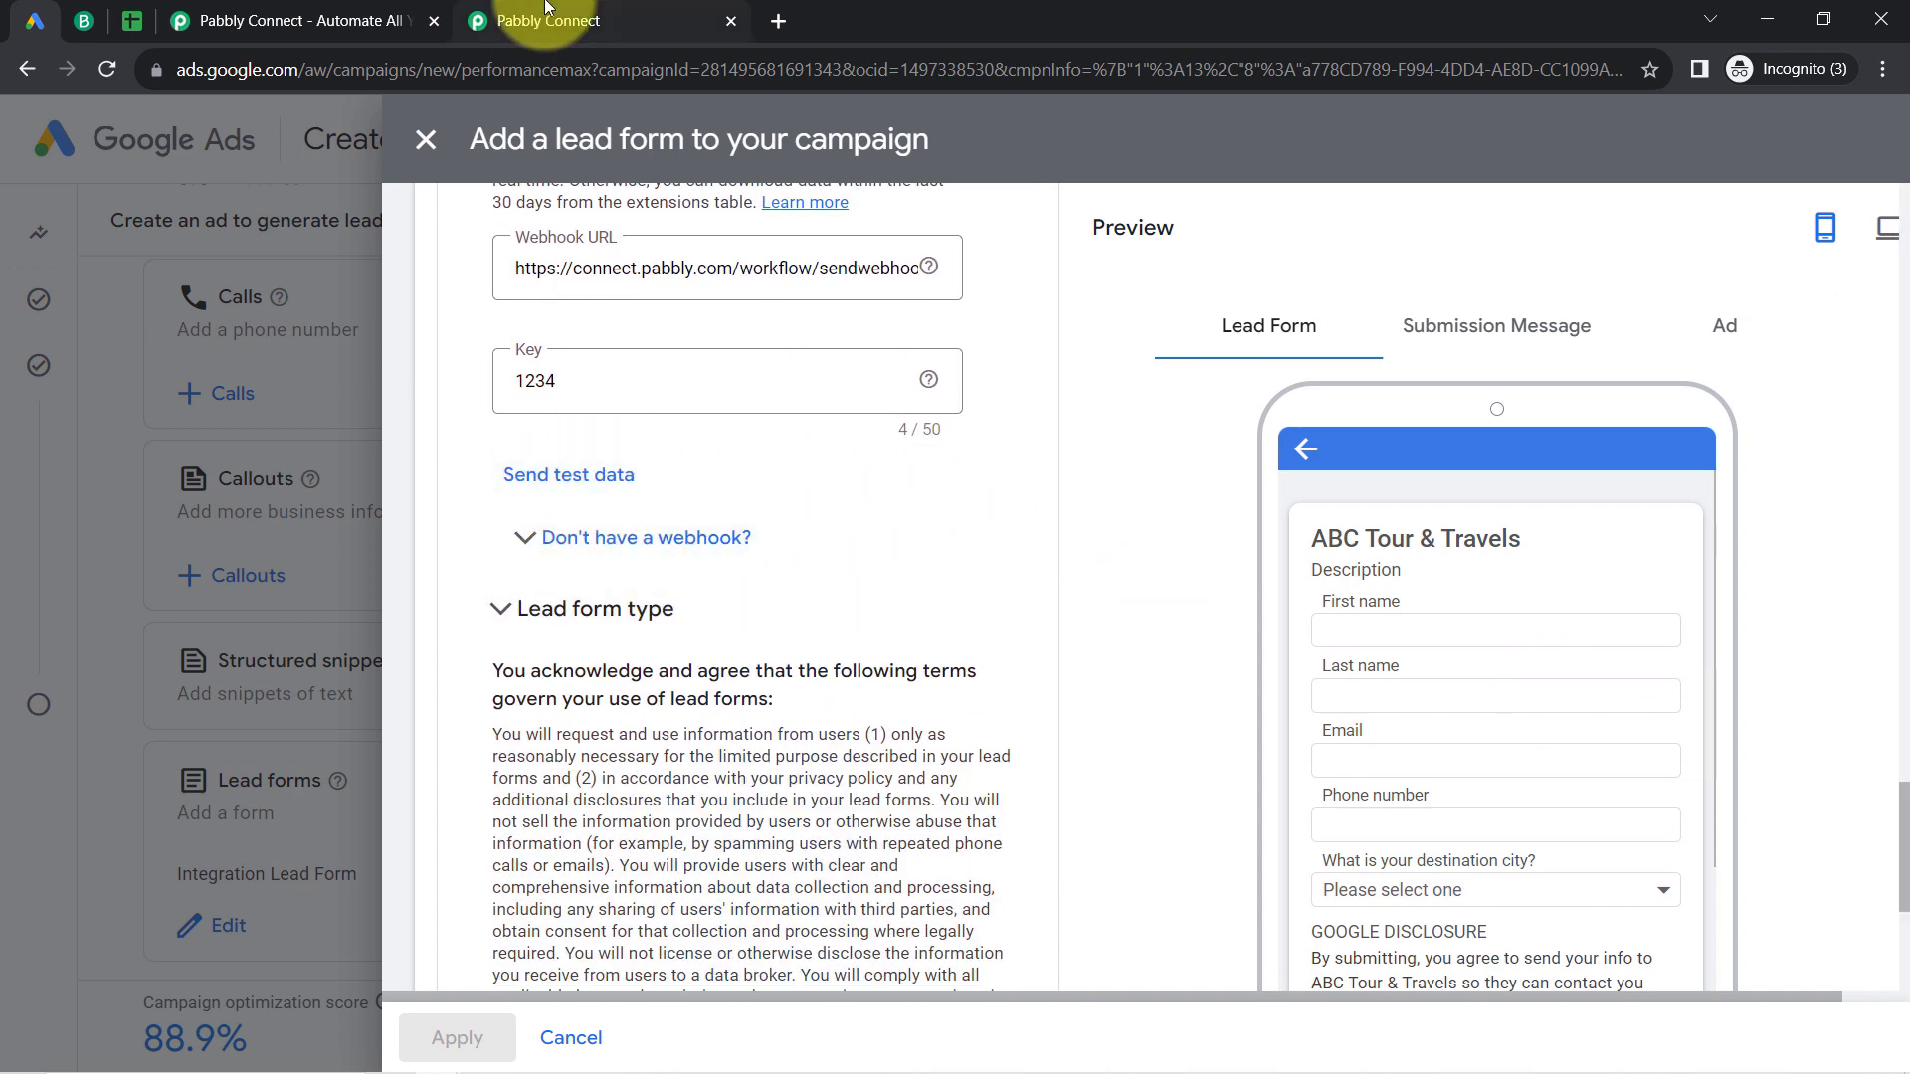
{"action": "left_click", "coordinate": [528, 19]}
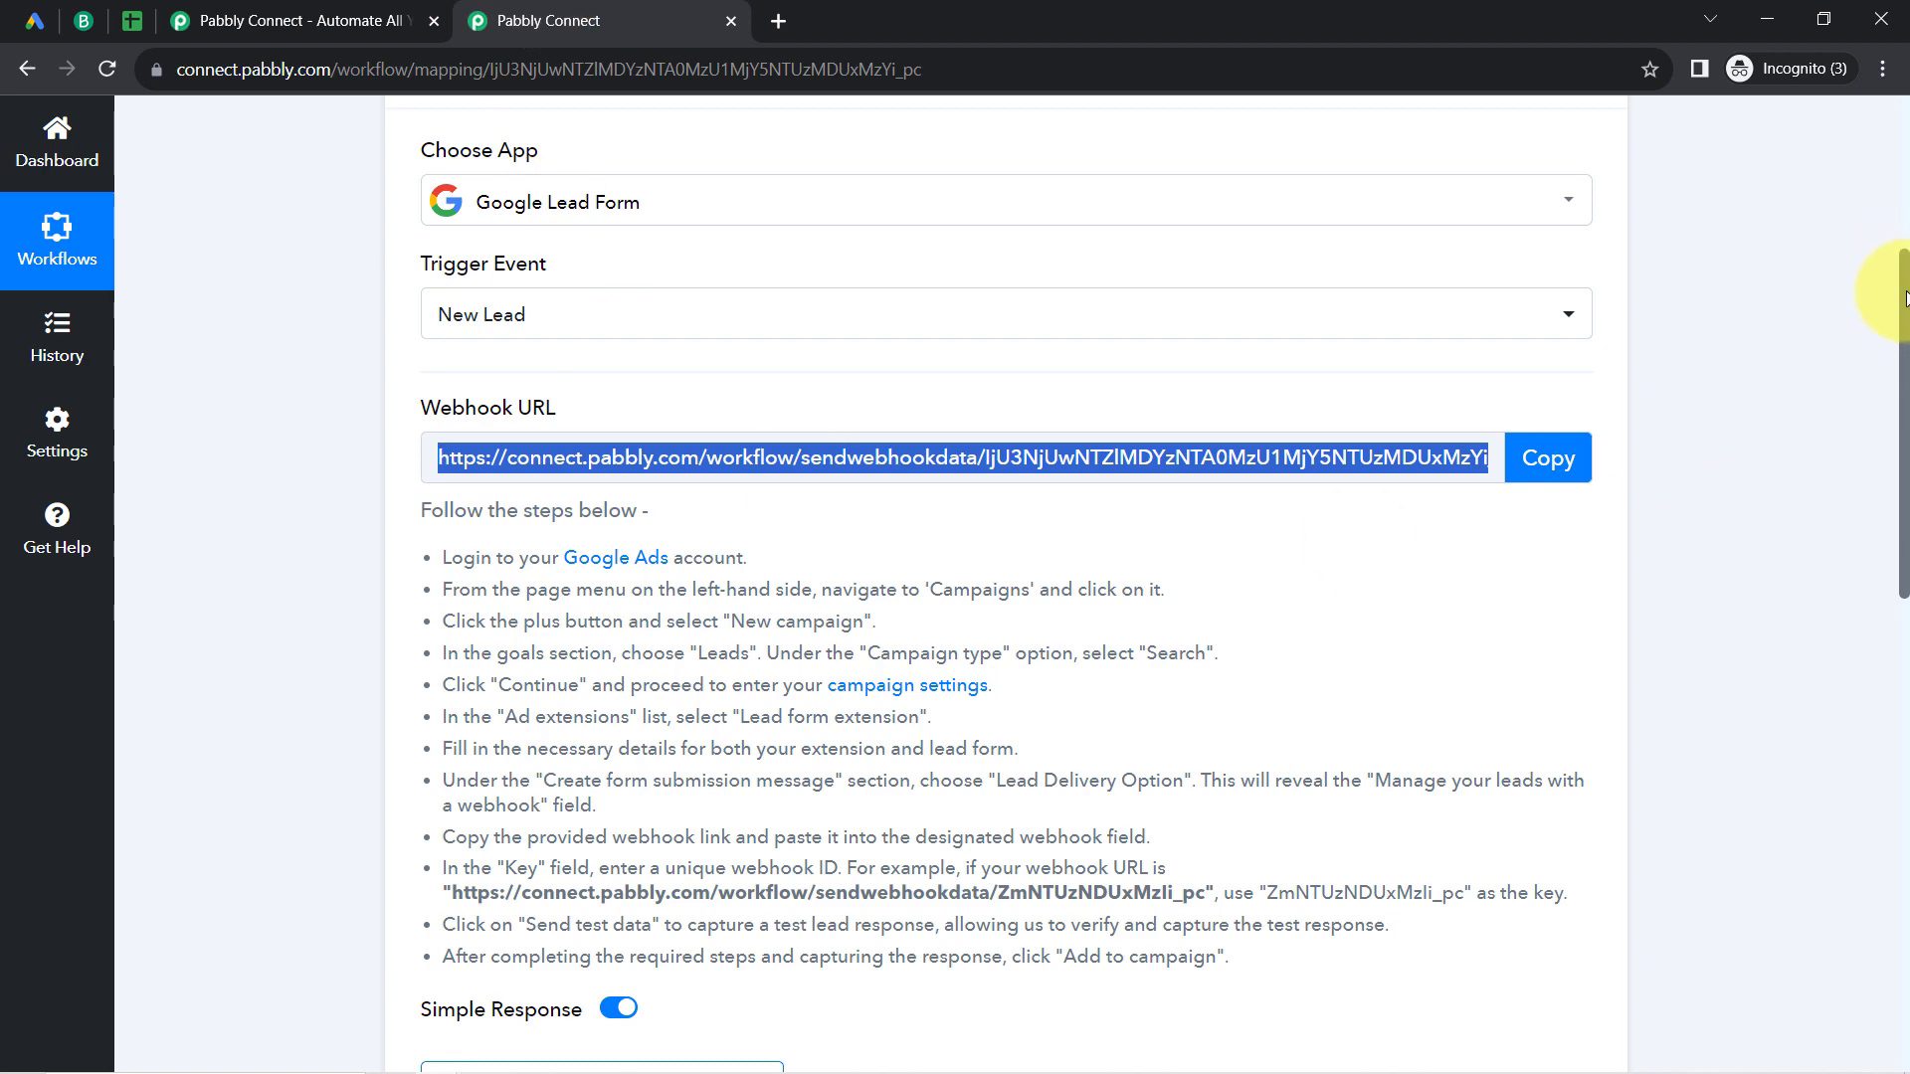
{"action": "left_click_drag", "start_coordinate": [1905, 296], "coordinate": [1704, 456]}
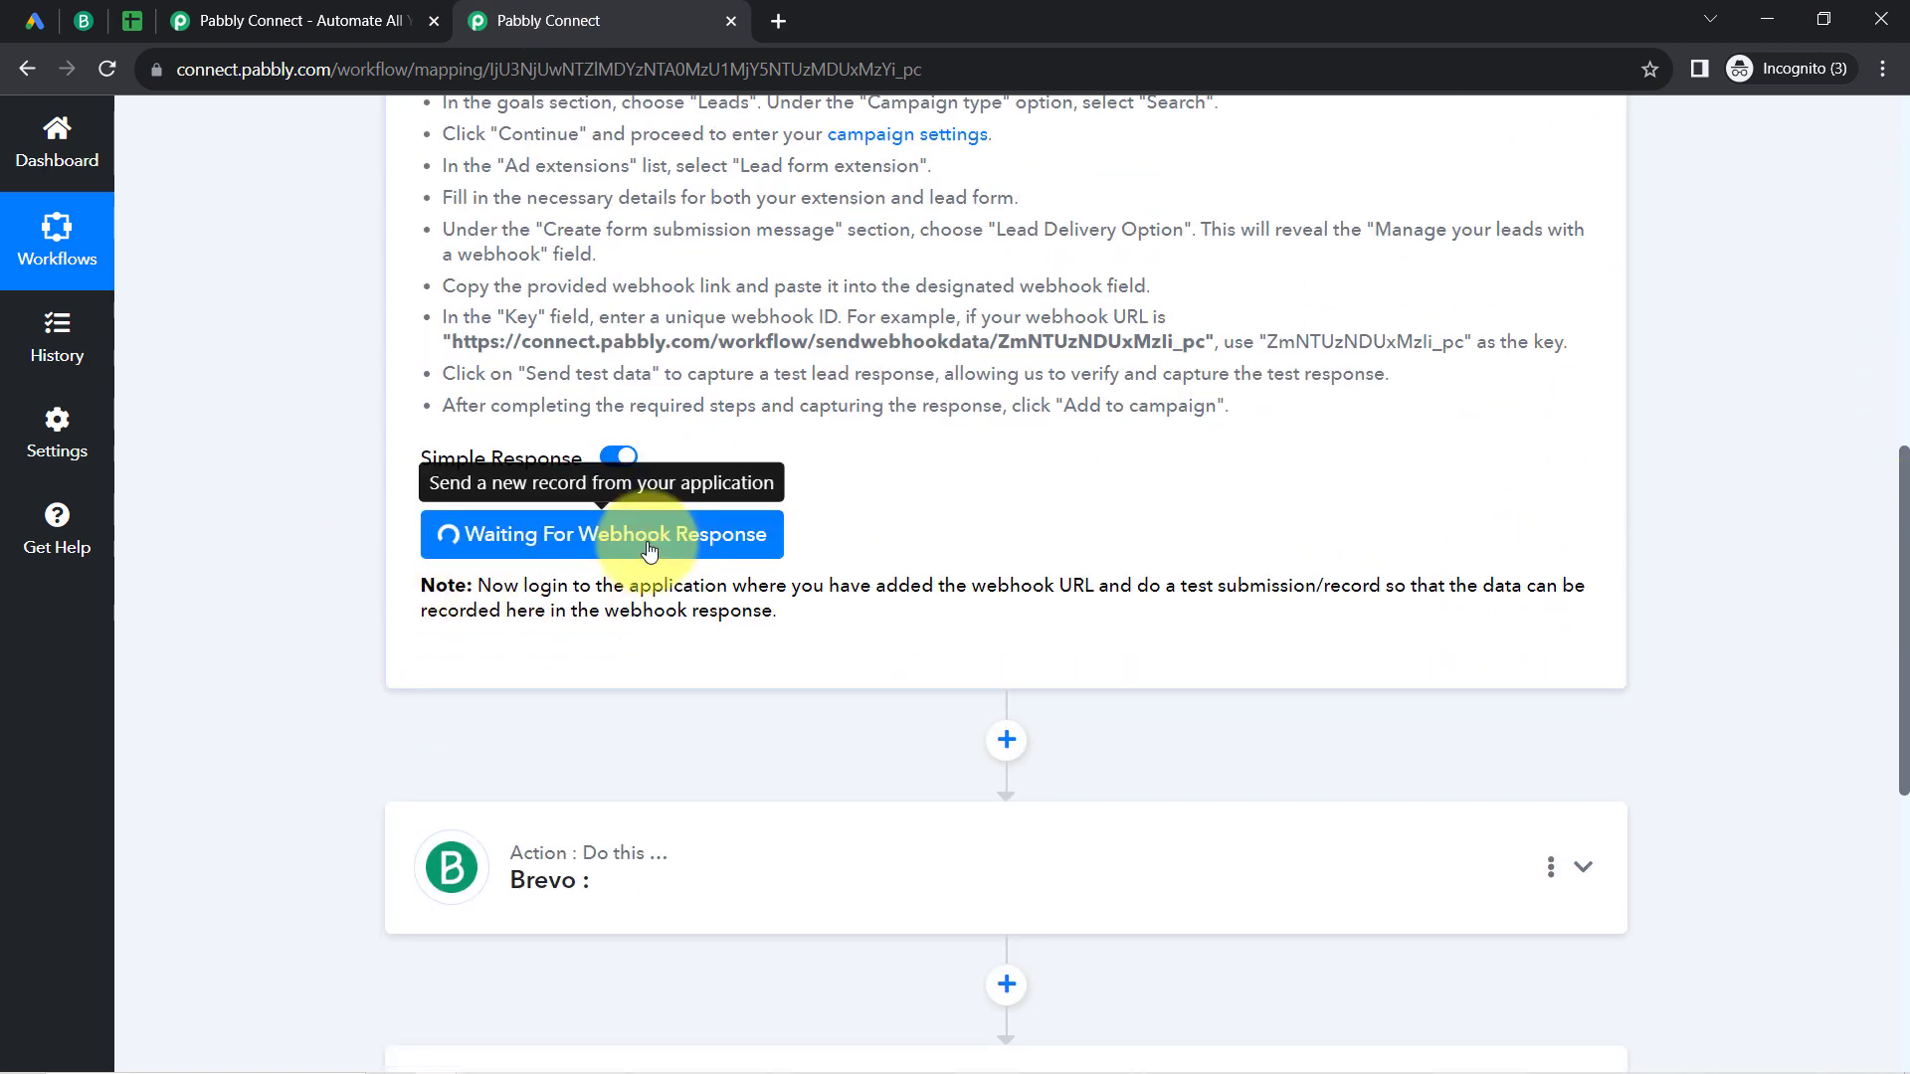
{"action": "left_click", "coordinate": [34, 20]}
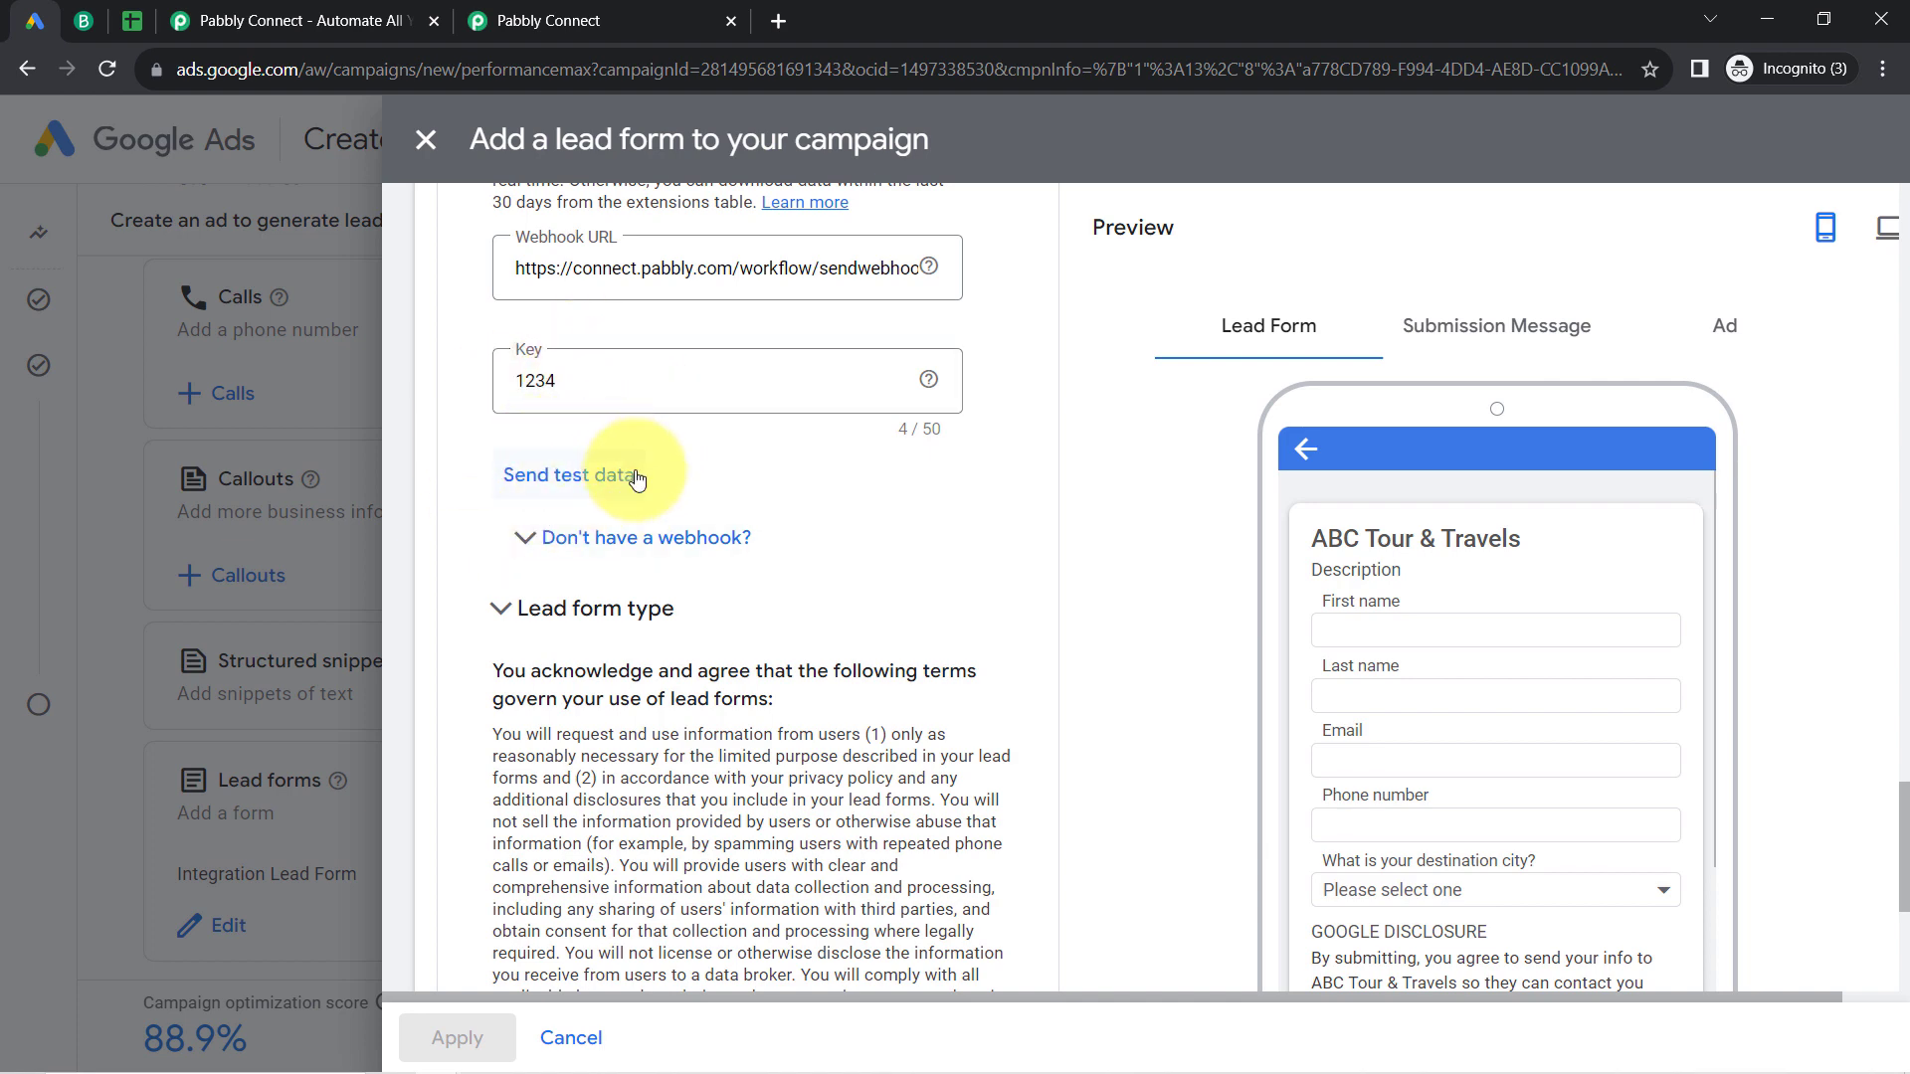
{"action": "left_click", "coordinate": [530, 482]}
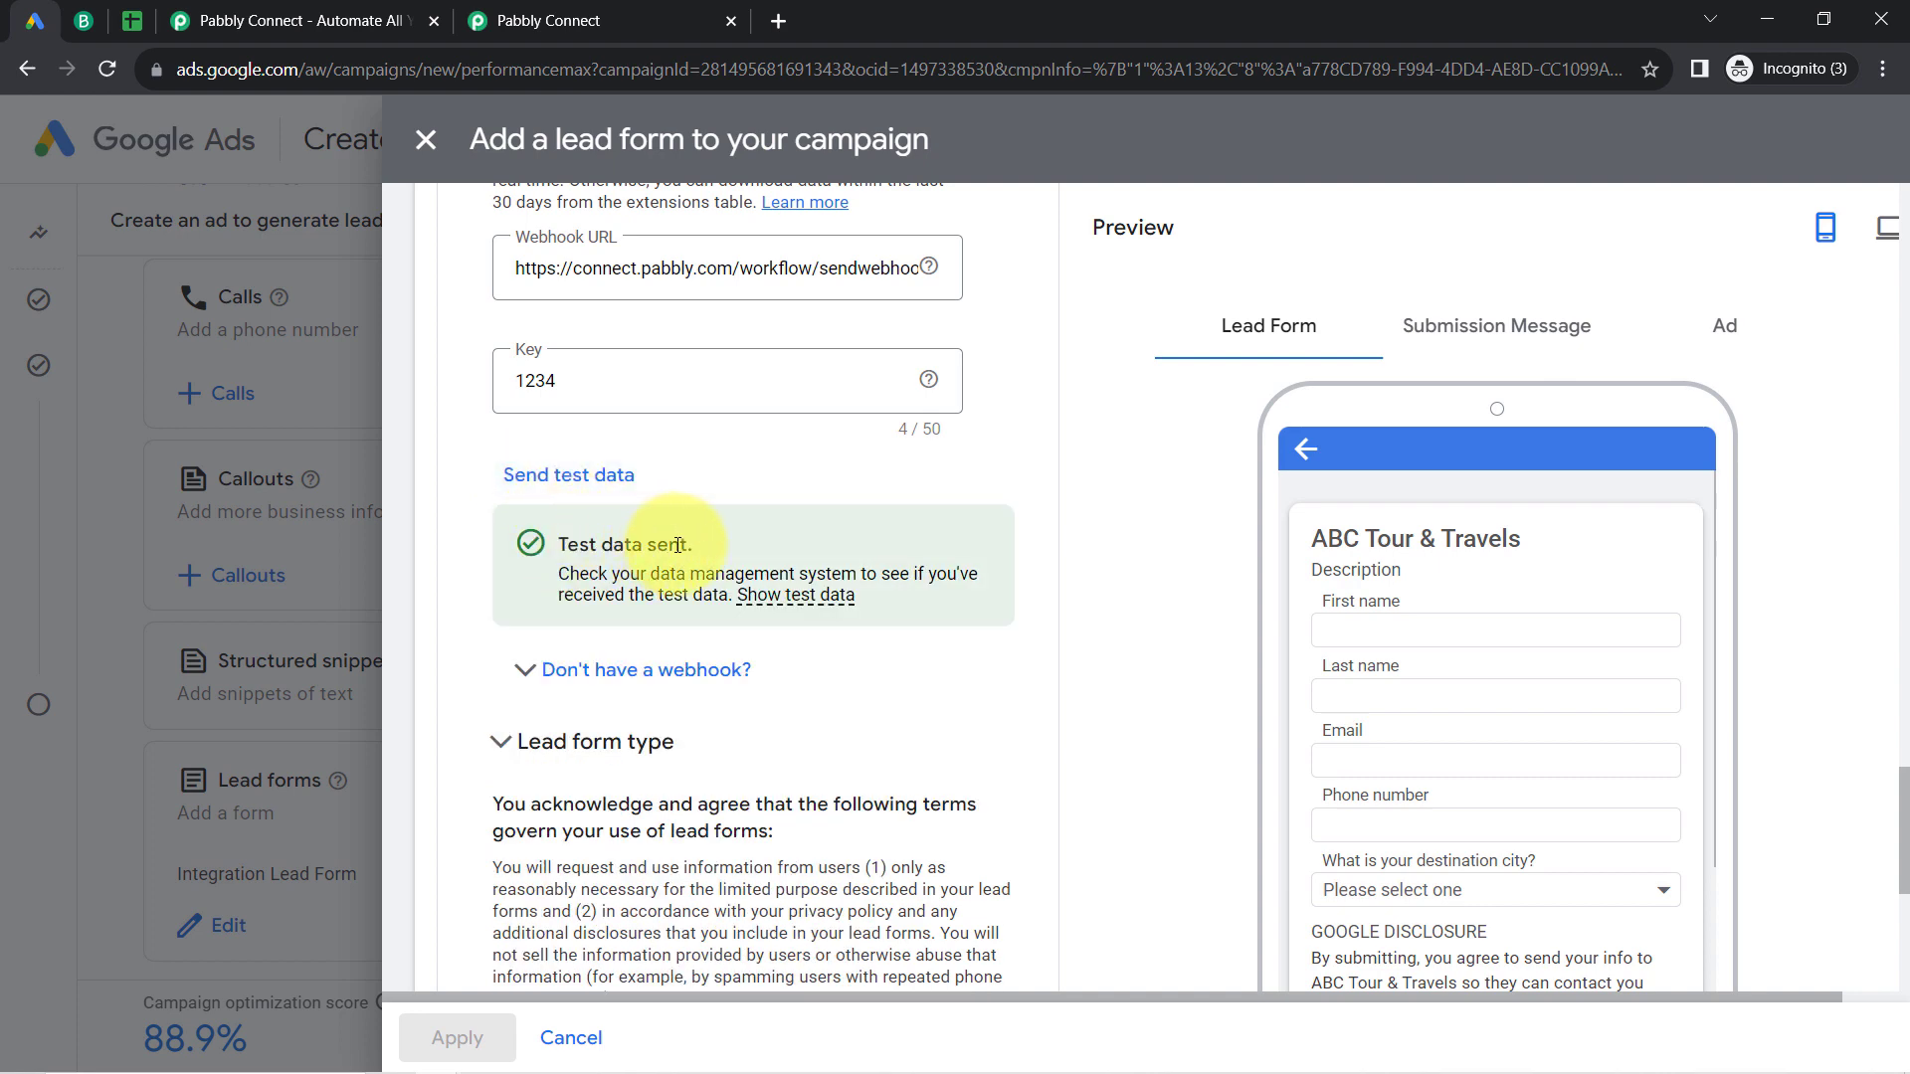
Step: Examine the test data sent from the lead form, including the first name, last name, phone, email and remaining form answers
{"action": "mouse_move", "coordinate": [761, 598]}
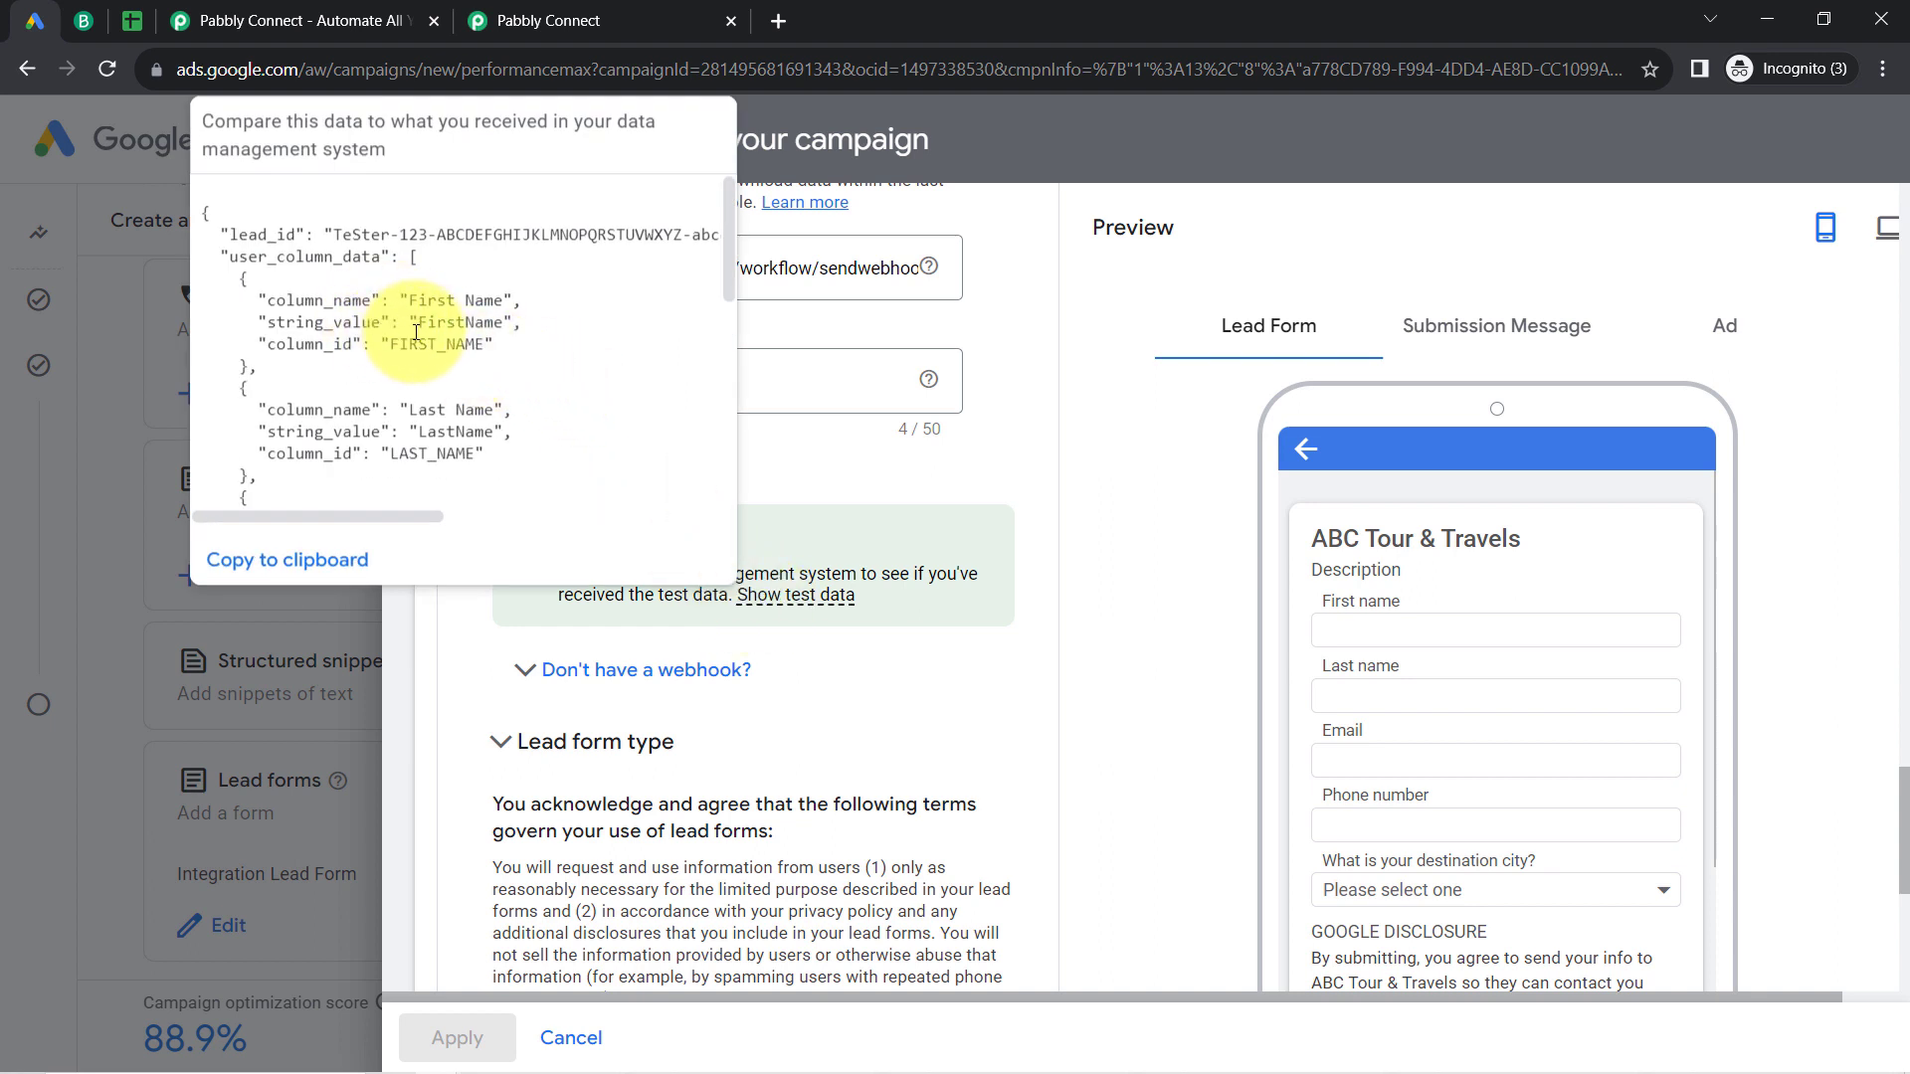
{"action": "left_click_drag", "start_coordinate": [417, 300], "coordinate": [466, 297]}
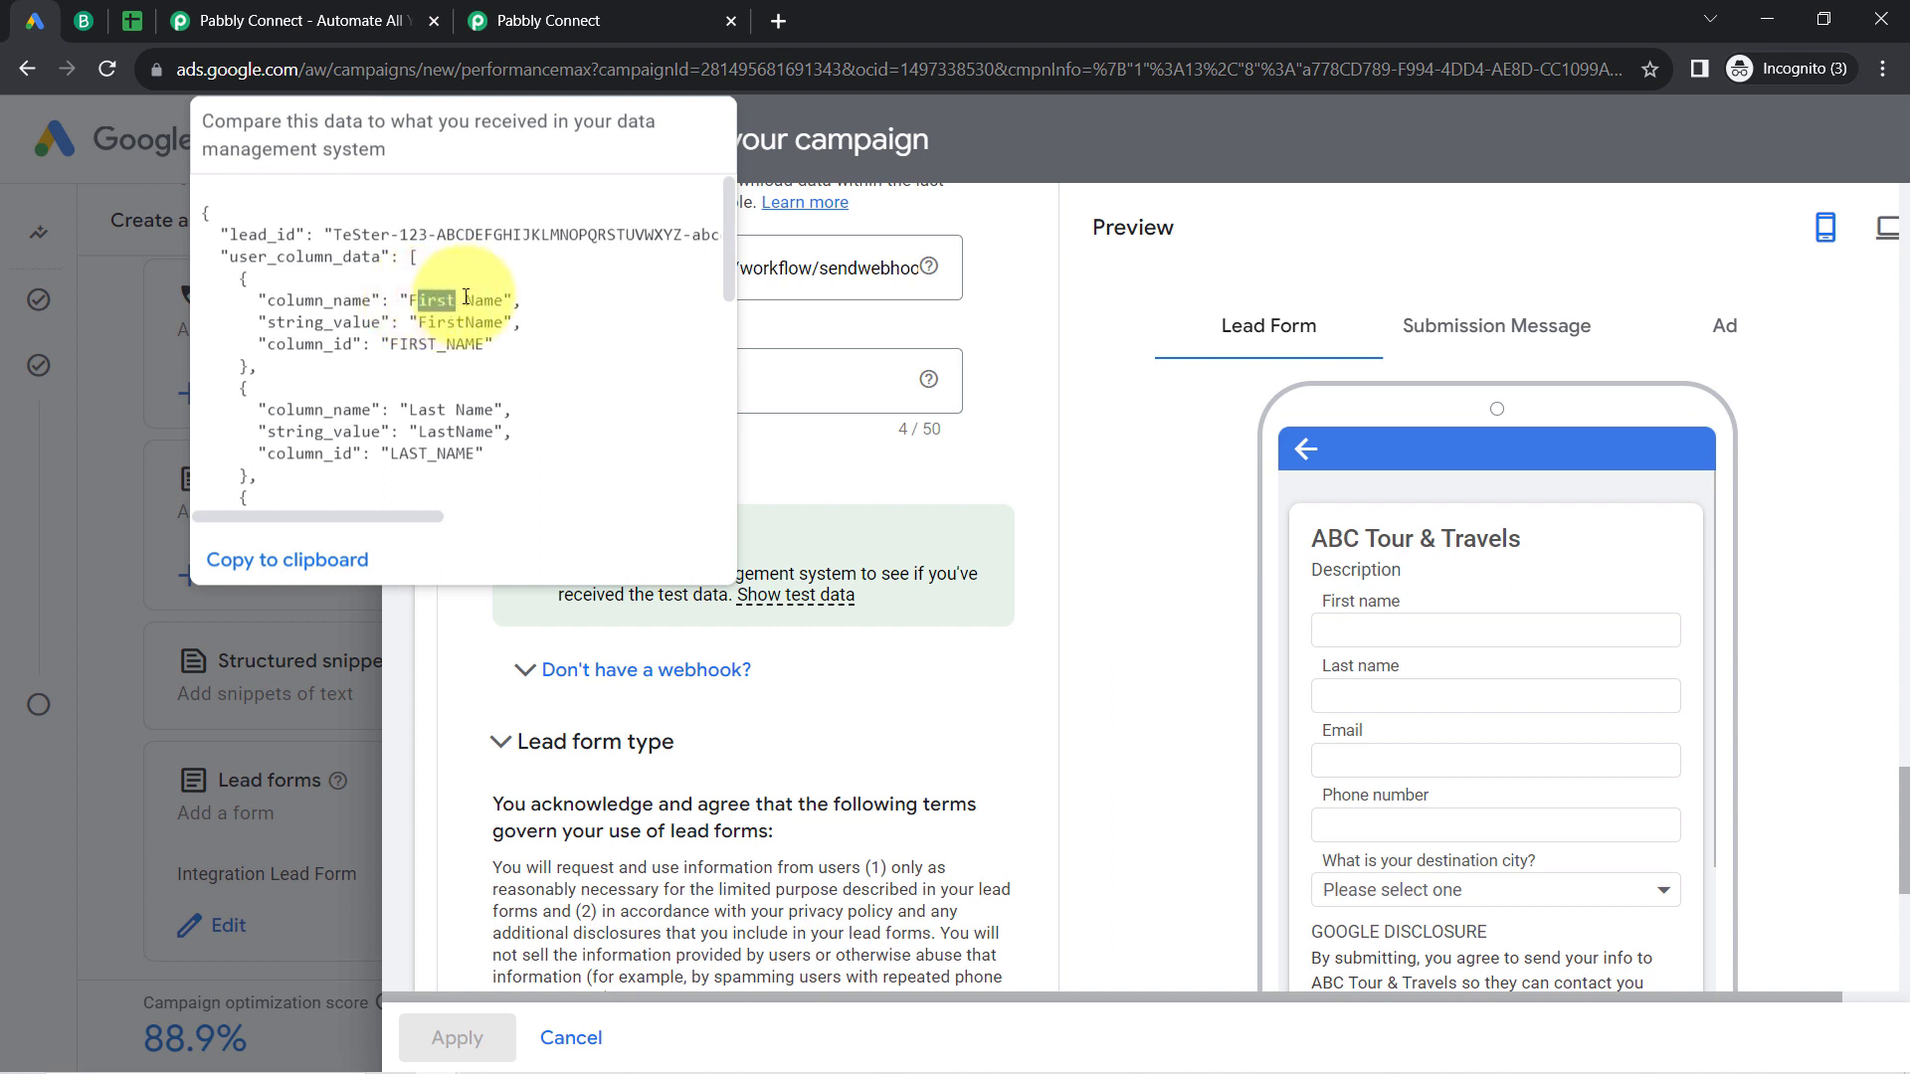
{"action": "triple_click", "coordinate": [442, 324]}
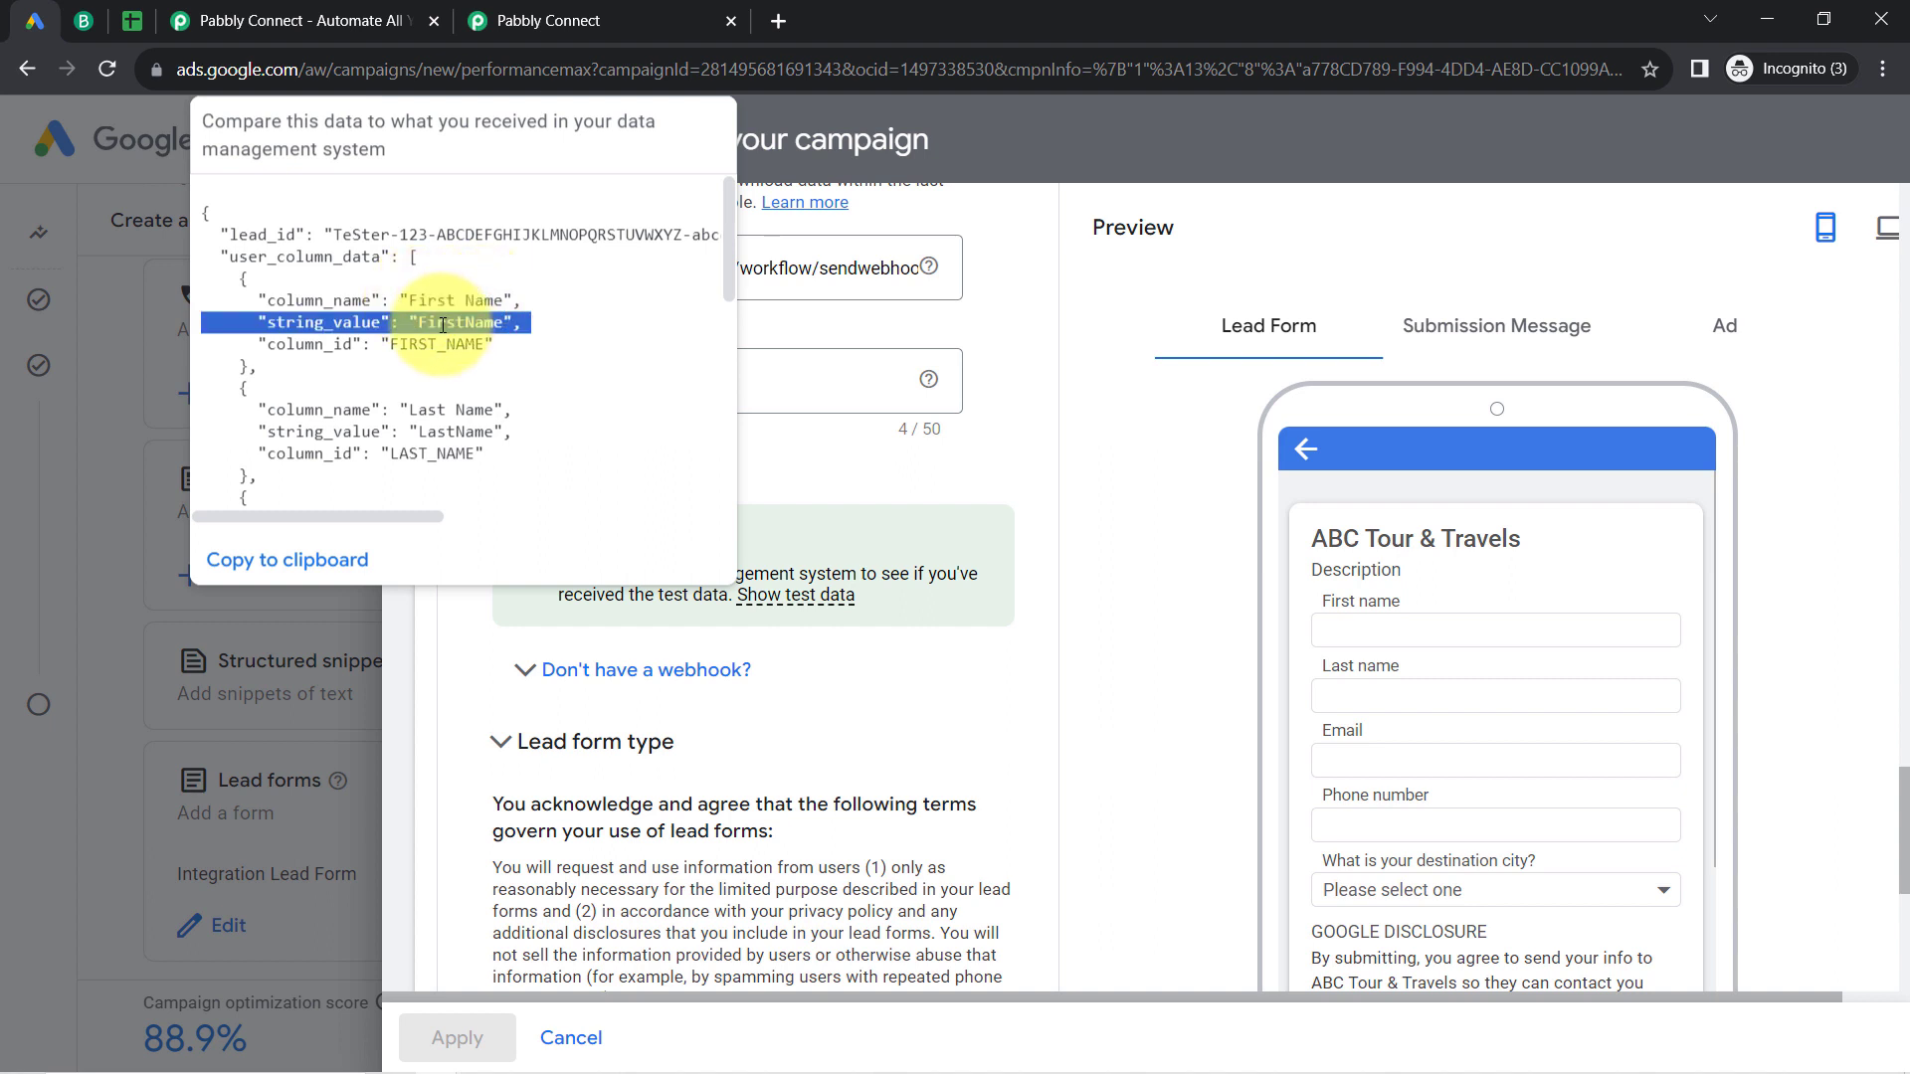
{"action": "left_click_drag", "start_coordinate": [429, 416], "coordinate": [453, 418]}
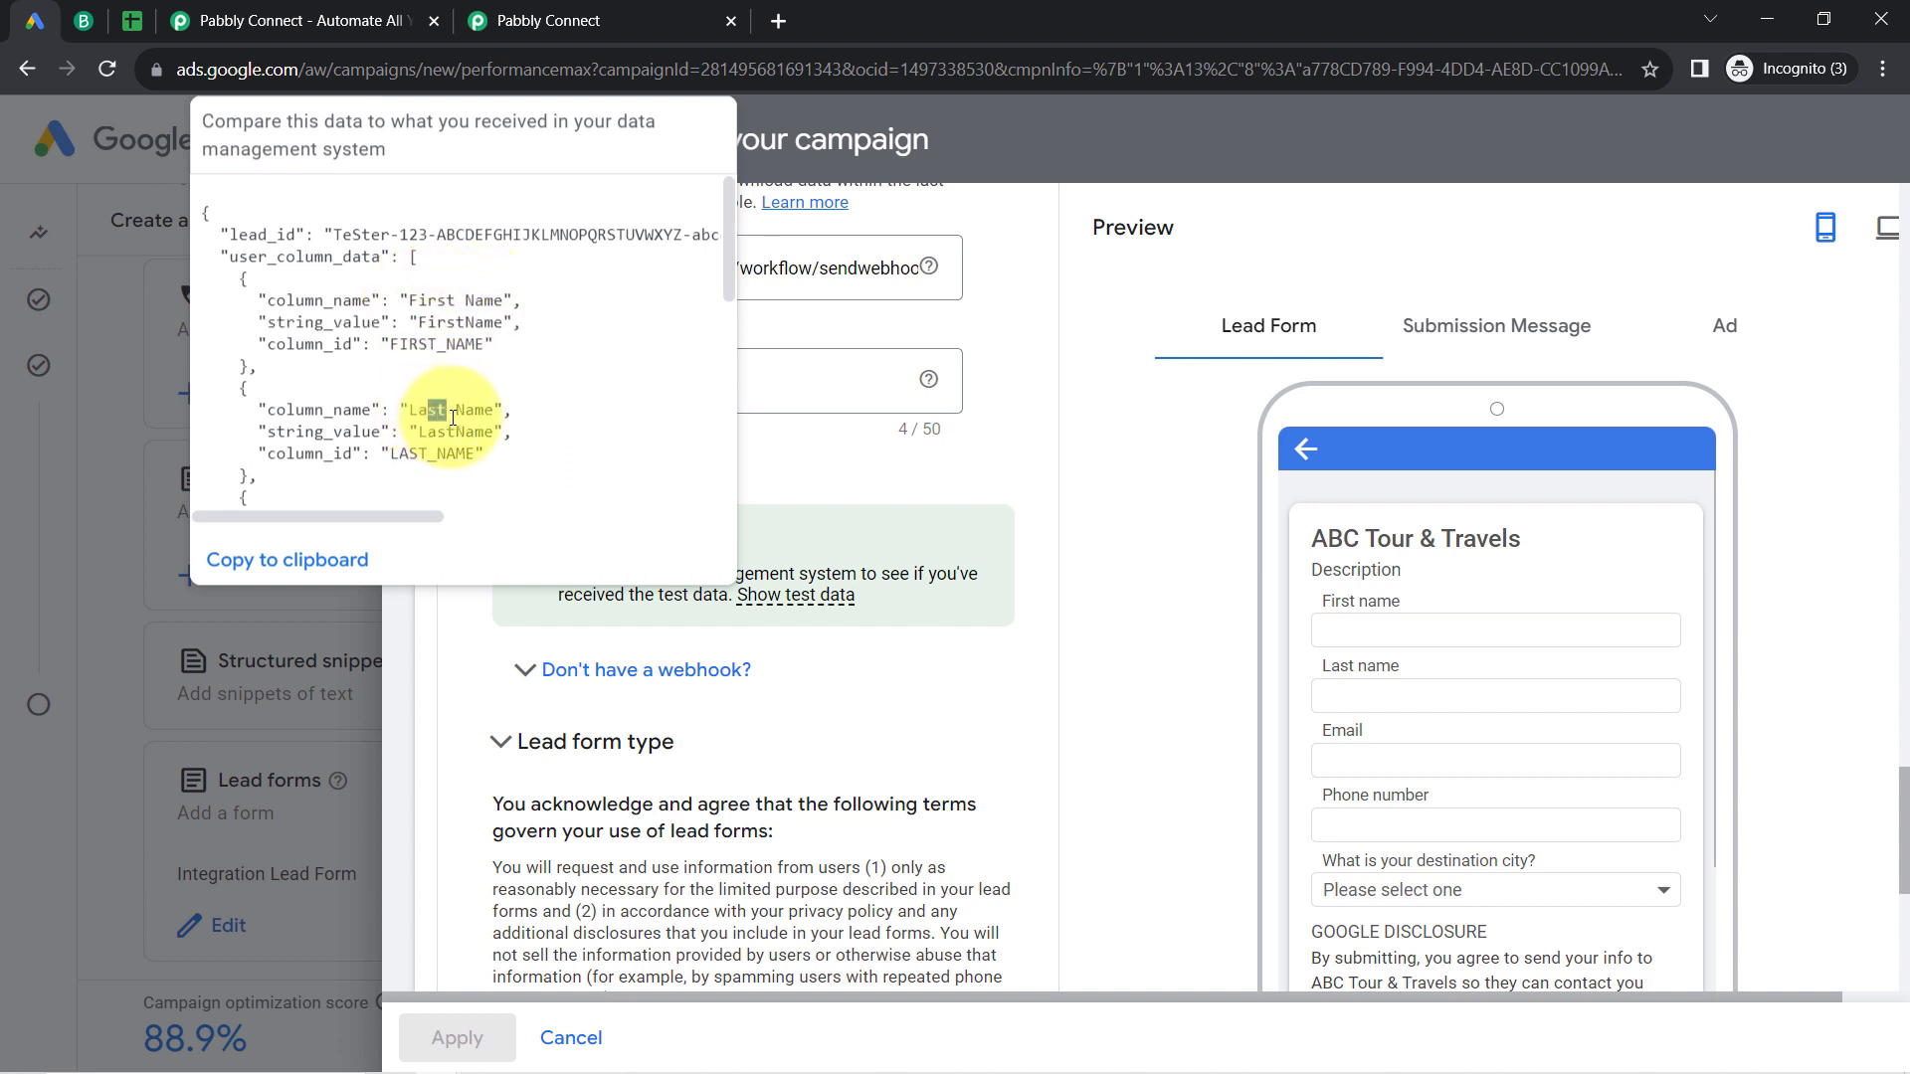
{"action": "double_click", "coordinate": [458, 434]}
{"action": "left_click", "coordinate": [736, 345]}
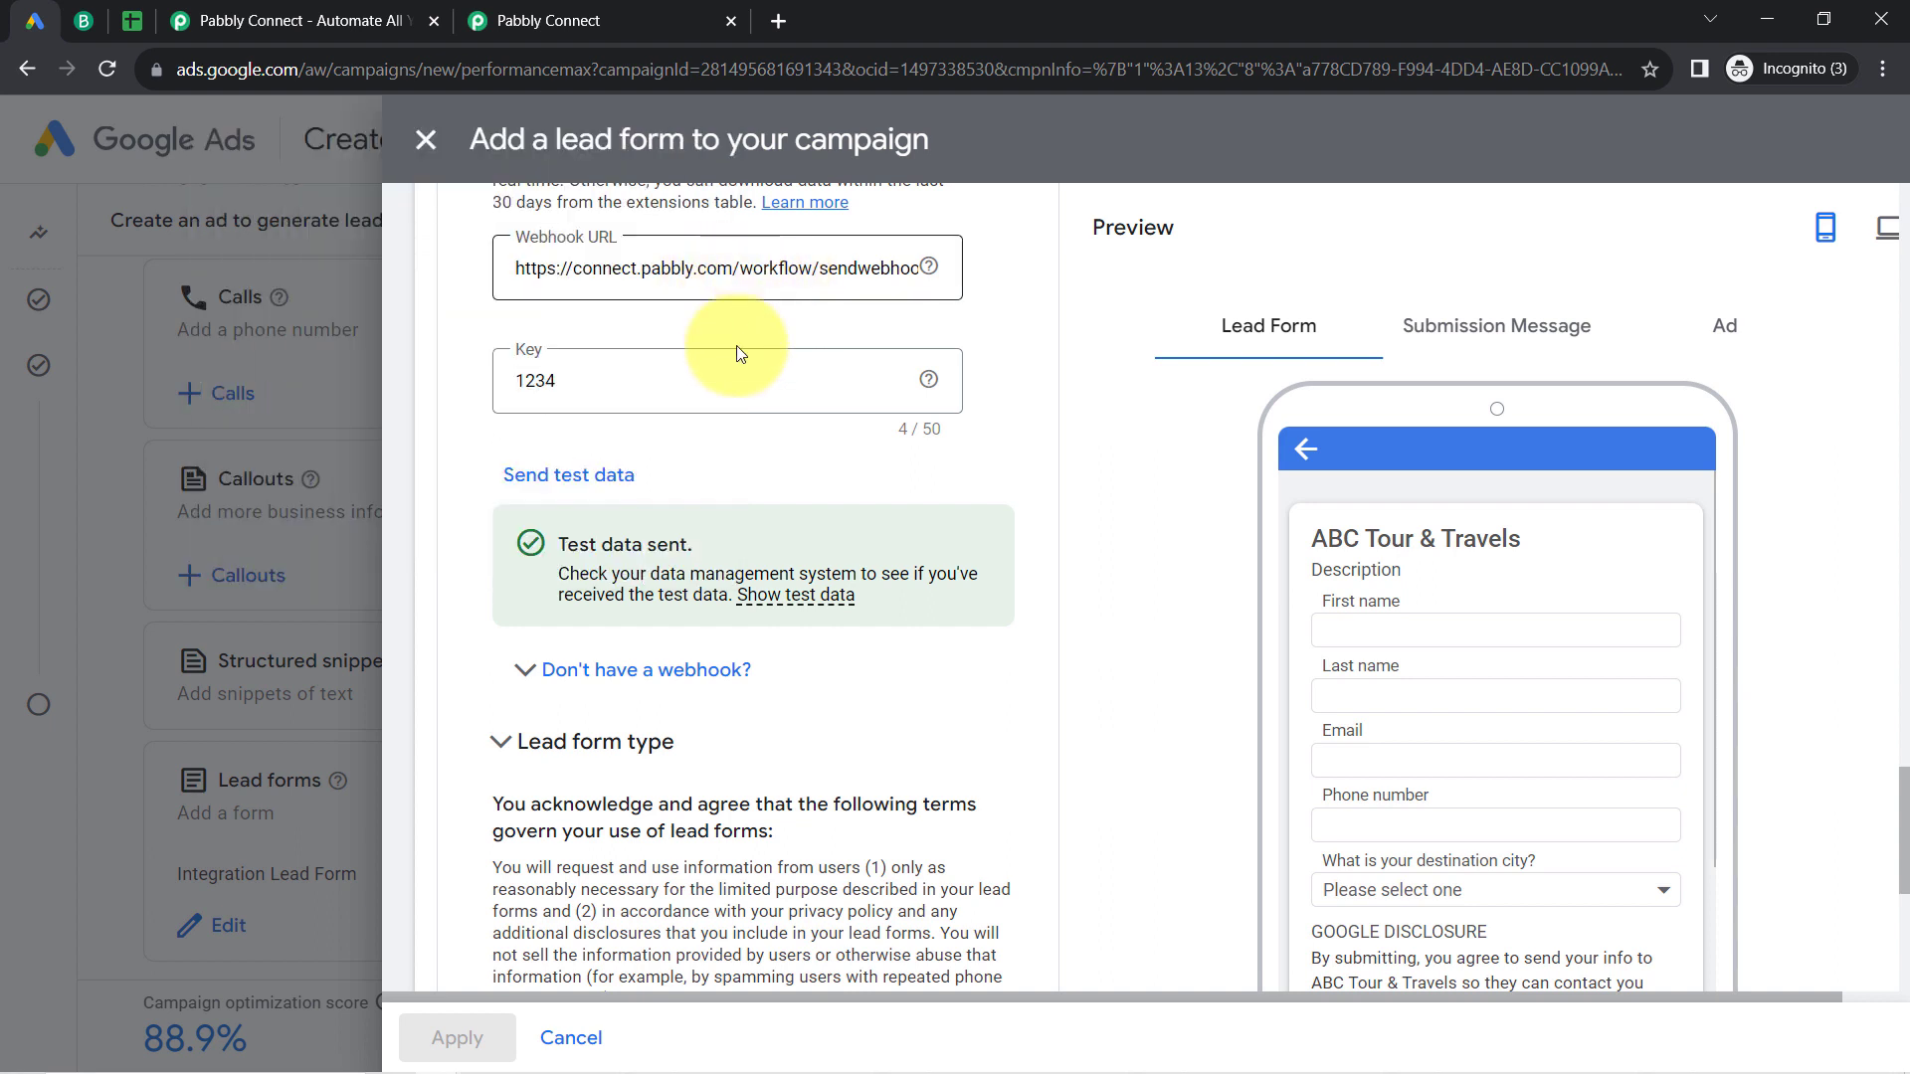
{"action": "left_click", "coordinate": [796, 594]}
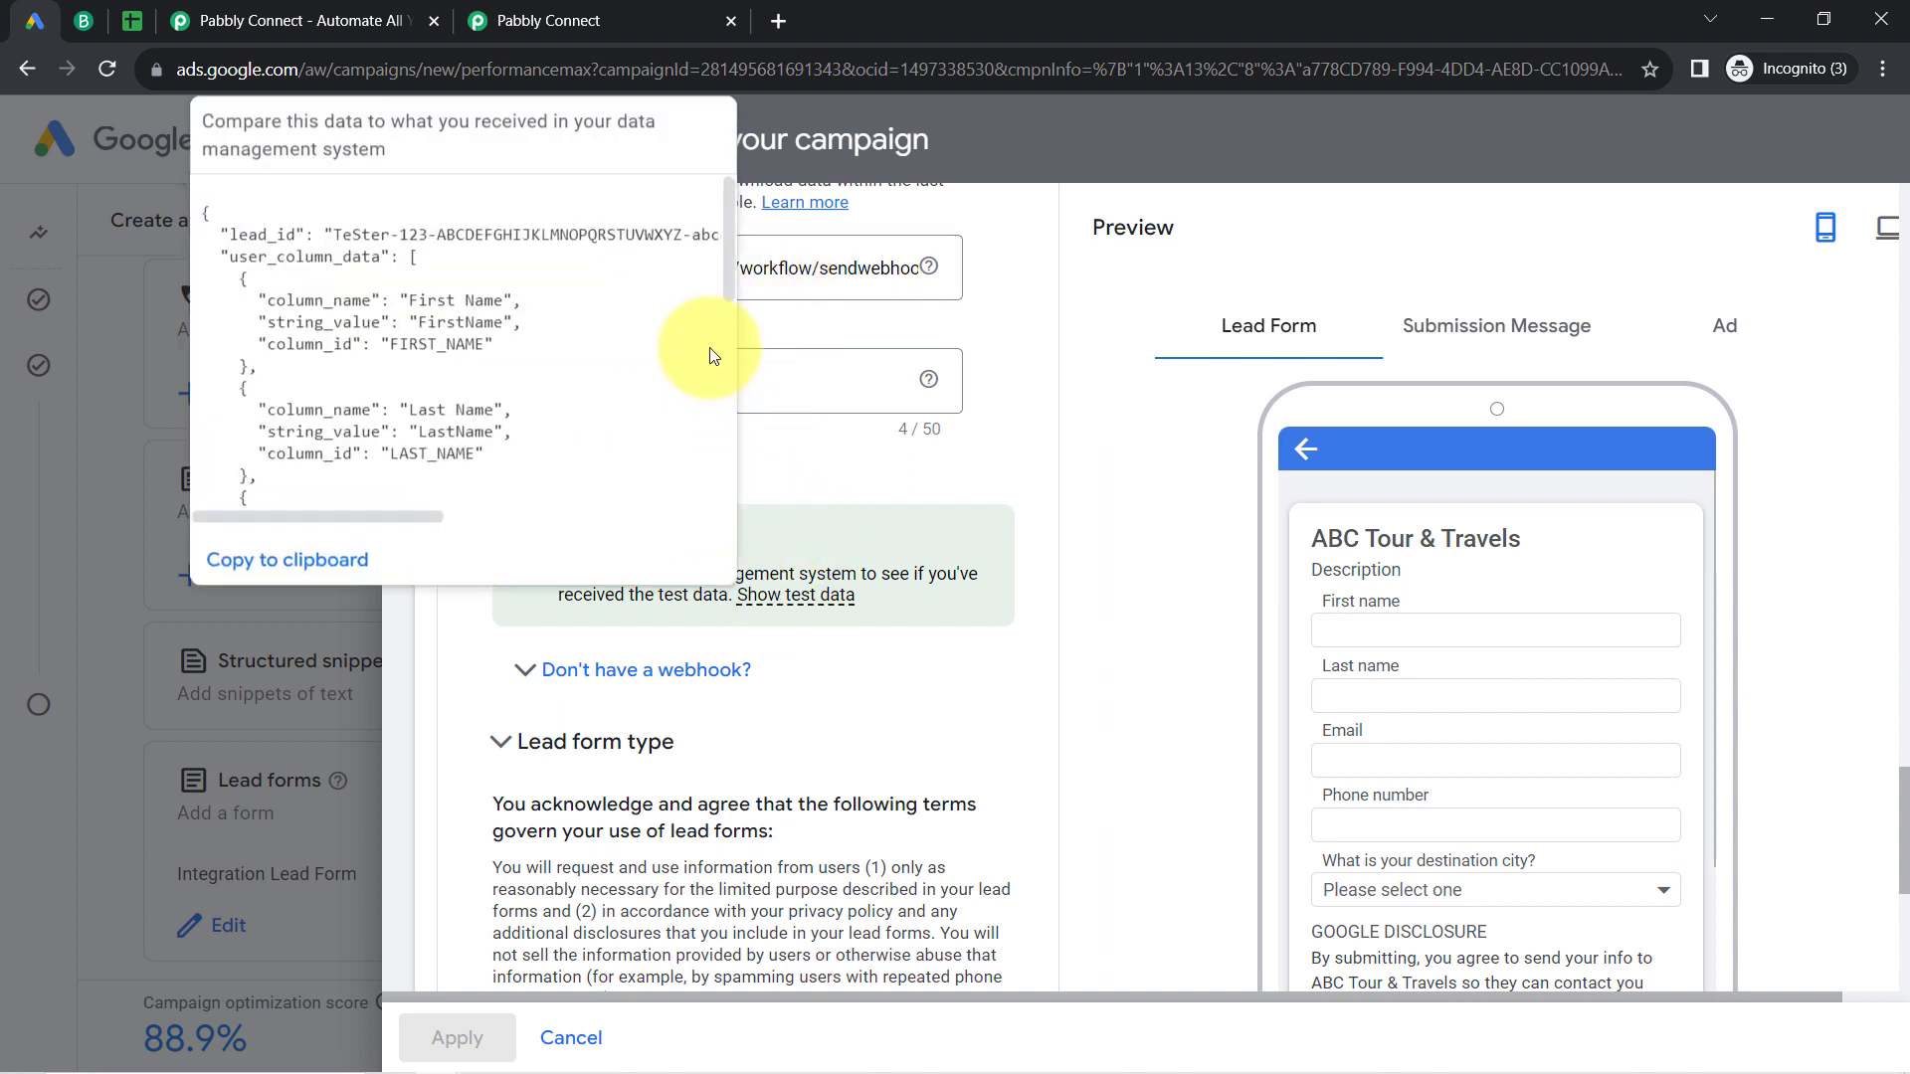
{"action": "scroll", "coordinate": [728, 299], "scroll_direction": "down", "scroll_amount": 2}
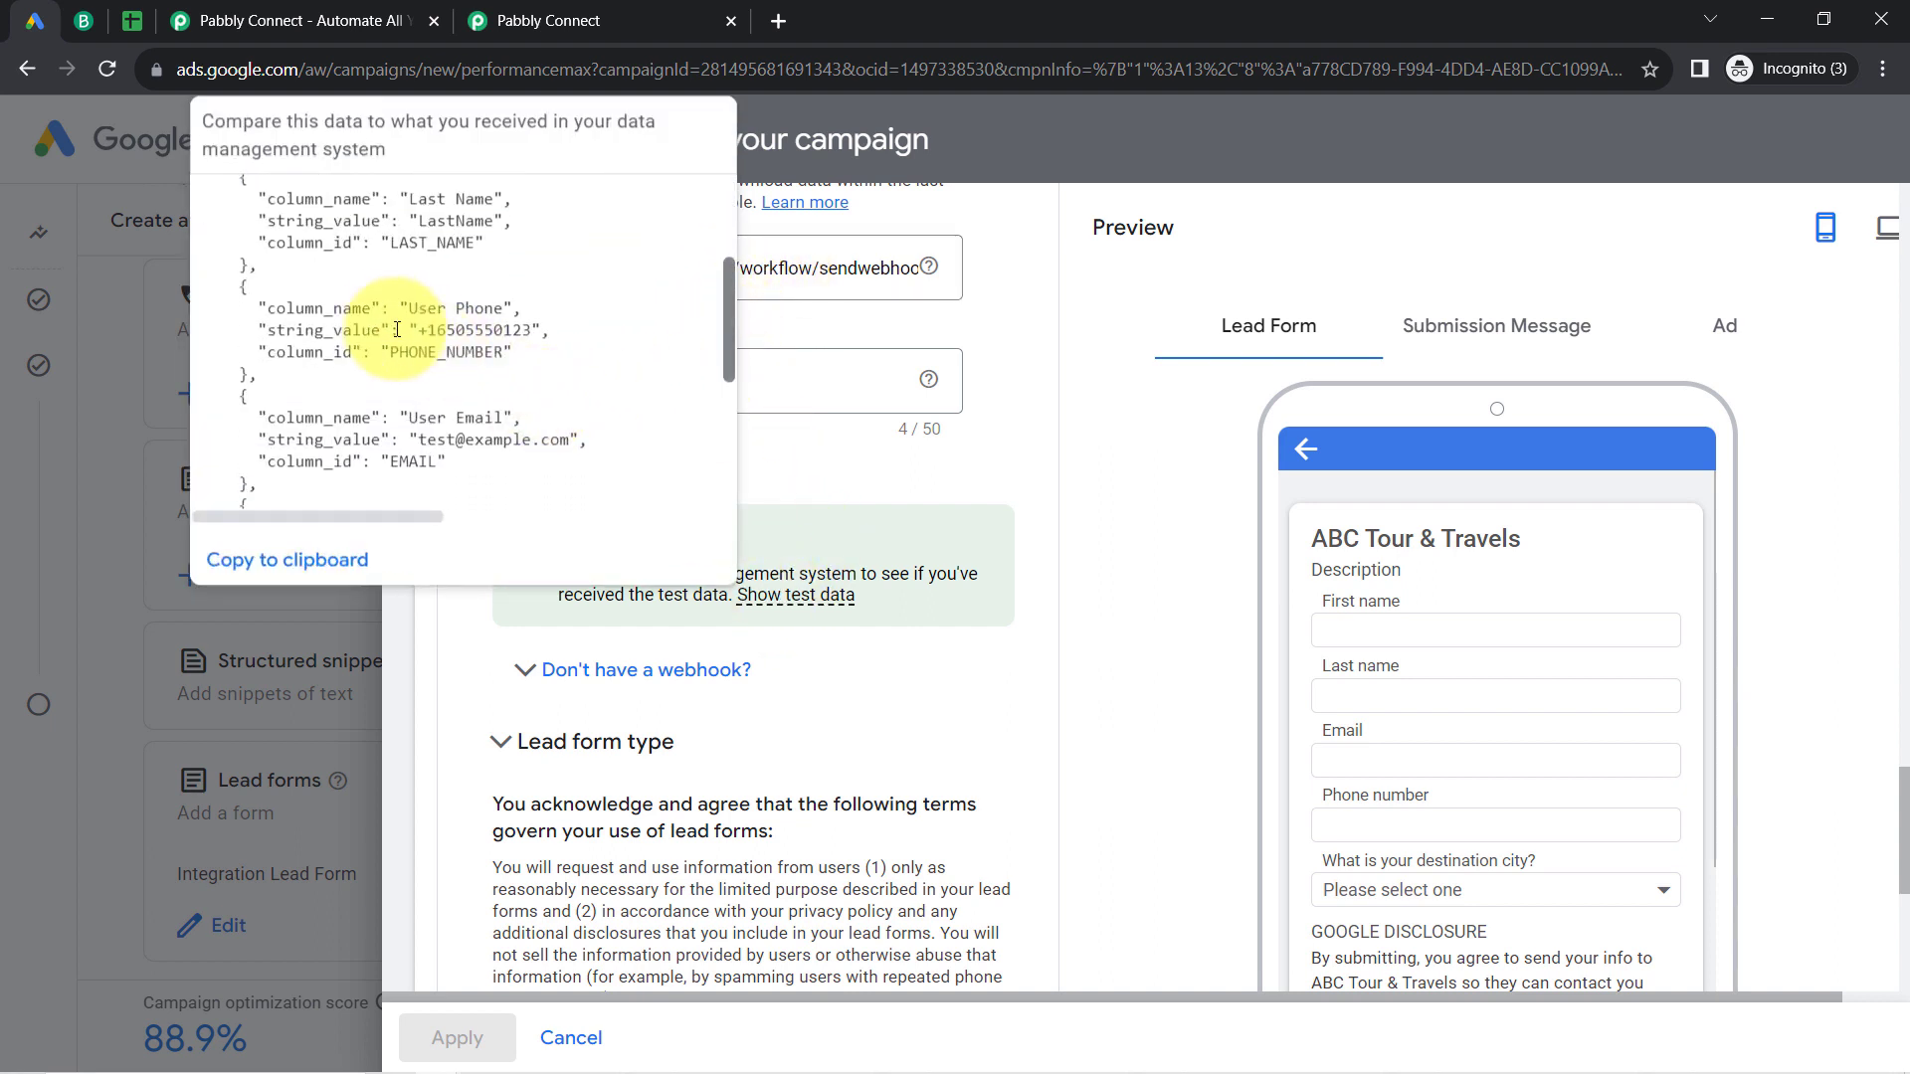
{"action": "left_click_drag", "start_coordinate": [400, 308], "coordinate": [501, 336]}
{"action": "double_click", "coordinate": [499, 335]}
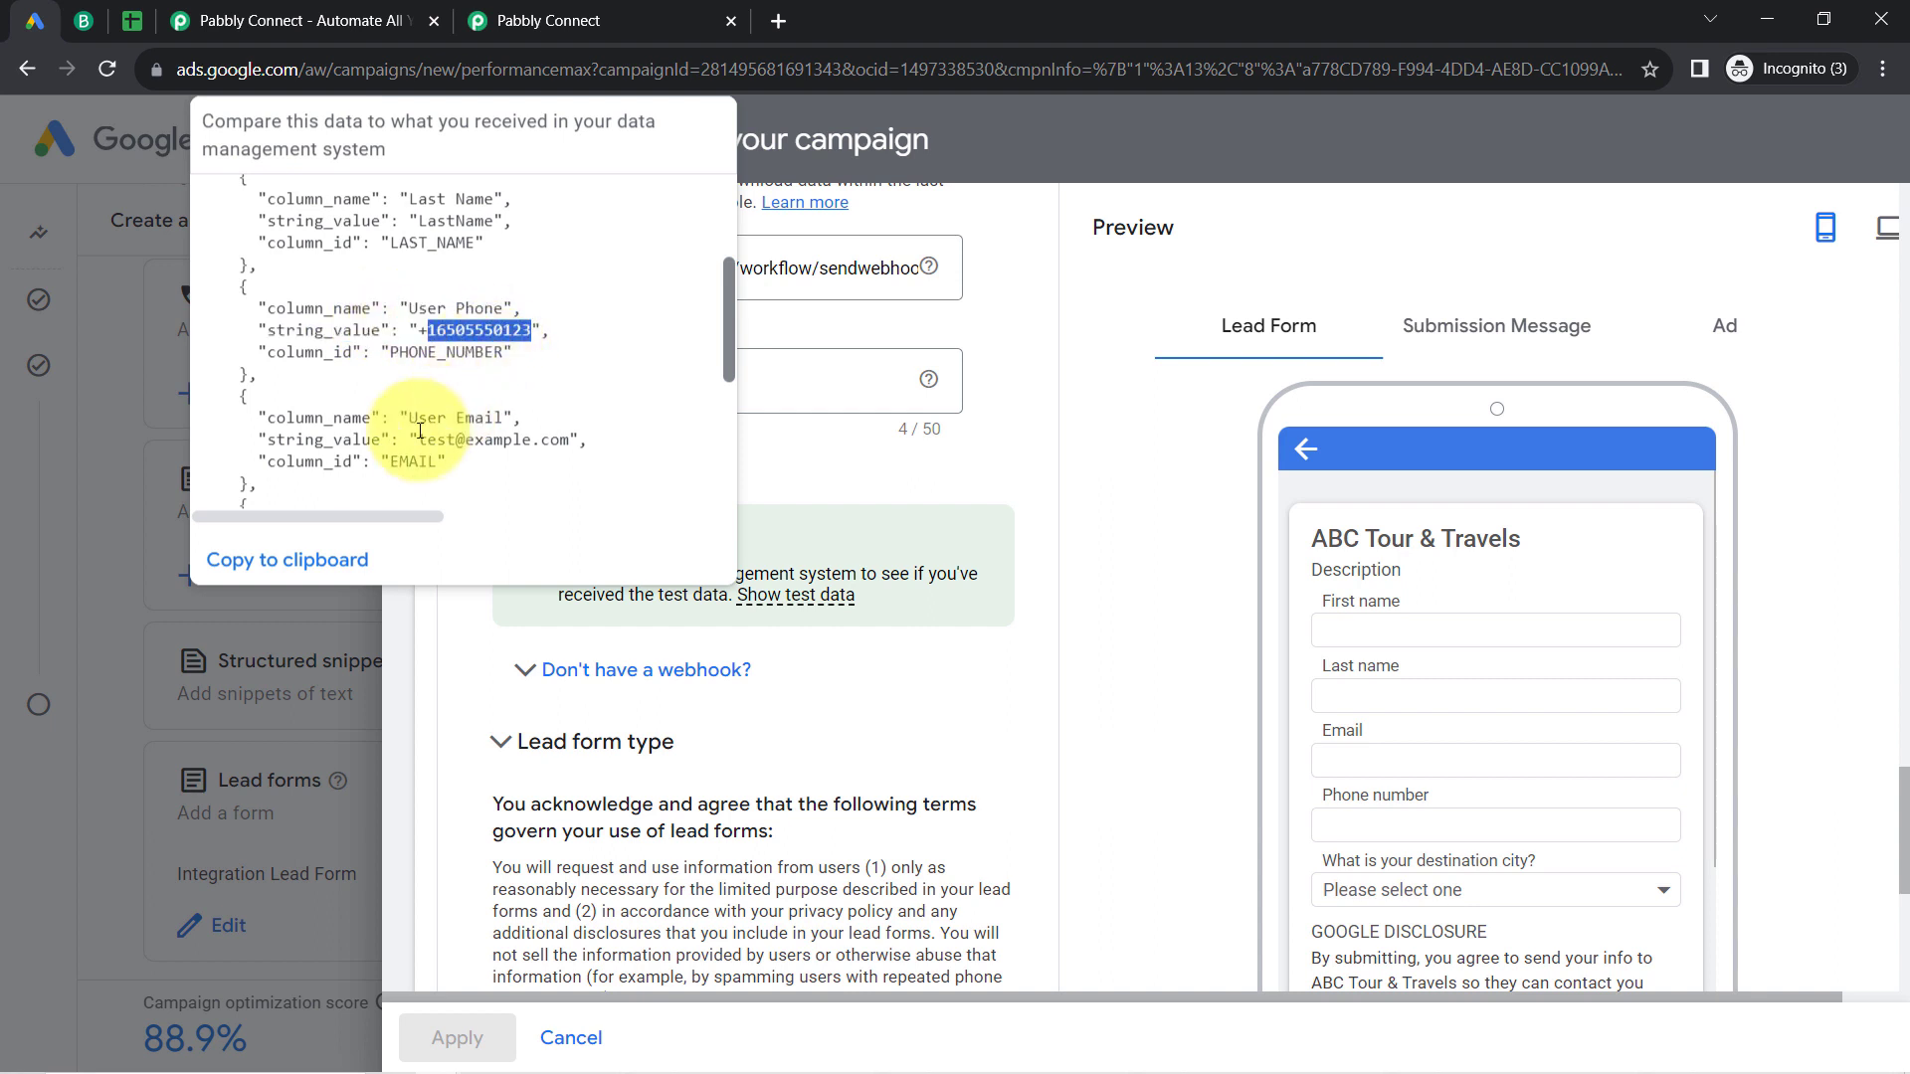
{"action": "left_click_drag", "start_coordinate": [429, 439], "coordinate": [512, 440]}
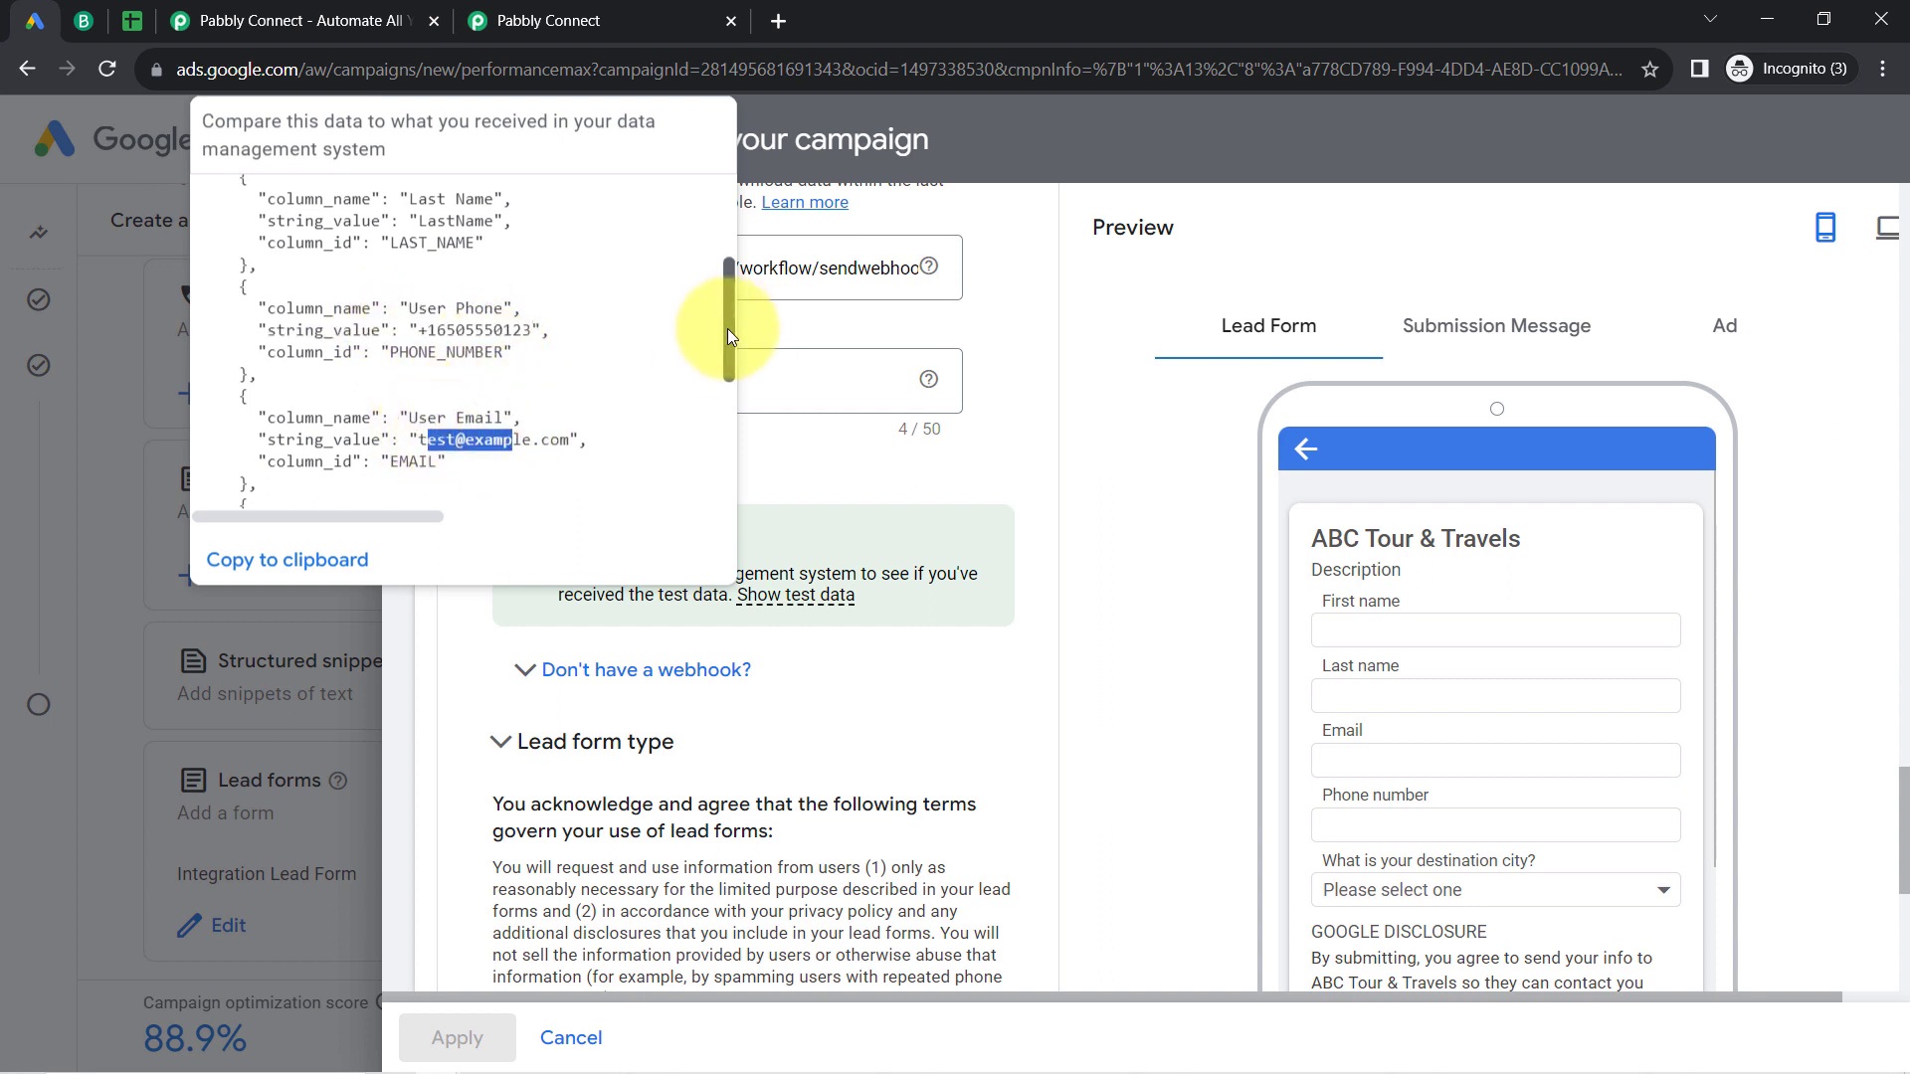
{"action": "left_click_drag", "start_coordinate": [726, 329], "coordinate": [724, 410]}
{"action": "left_click_drag", "start_coordinate": [434, 358], "coordinate": [709, 380]}
{"action": "left_click", "coordinate": [916, 378]}
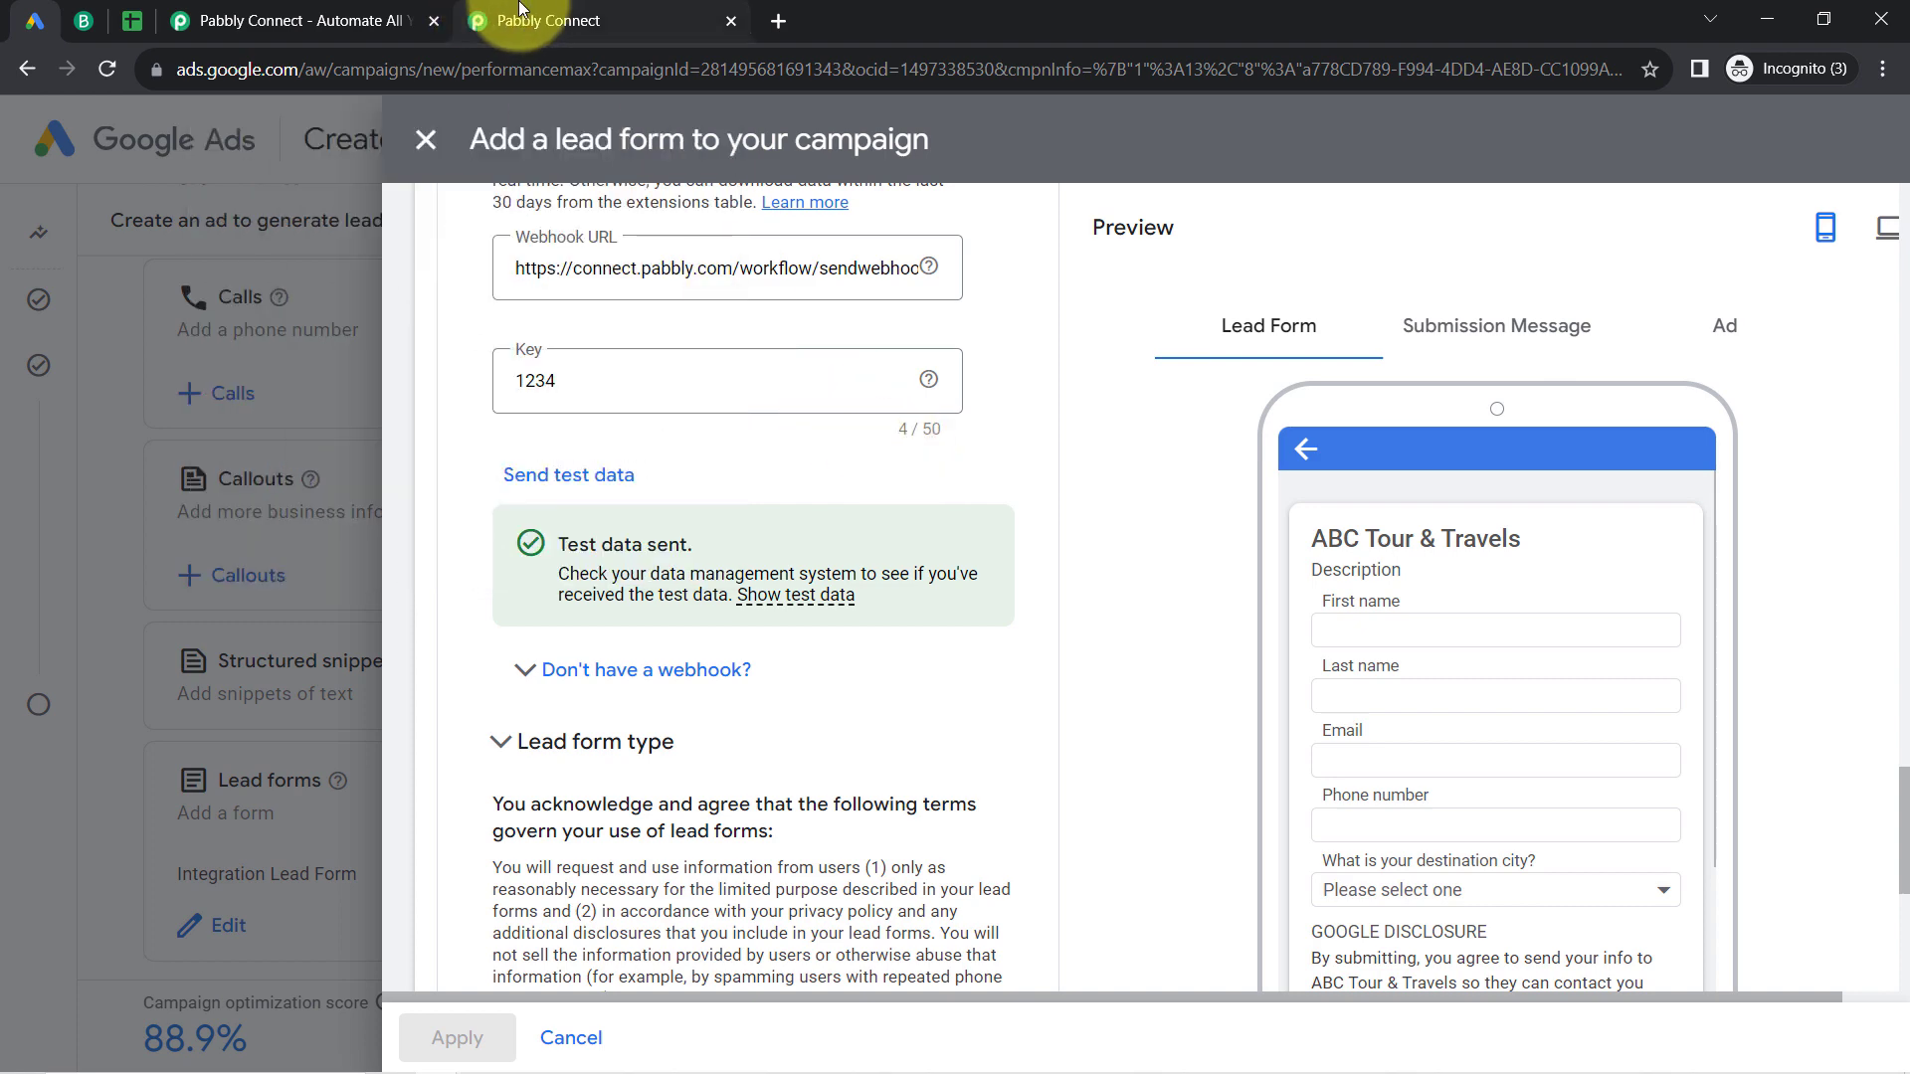
Step: Switch to Pabbly Connect and examine the trigger's received response, comparing the destination city, email, phone and name values
{"action": "left_click", "coordinate": [524, 14]}
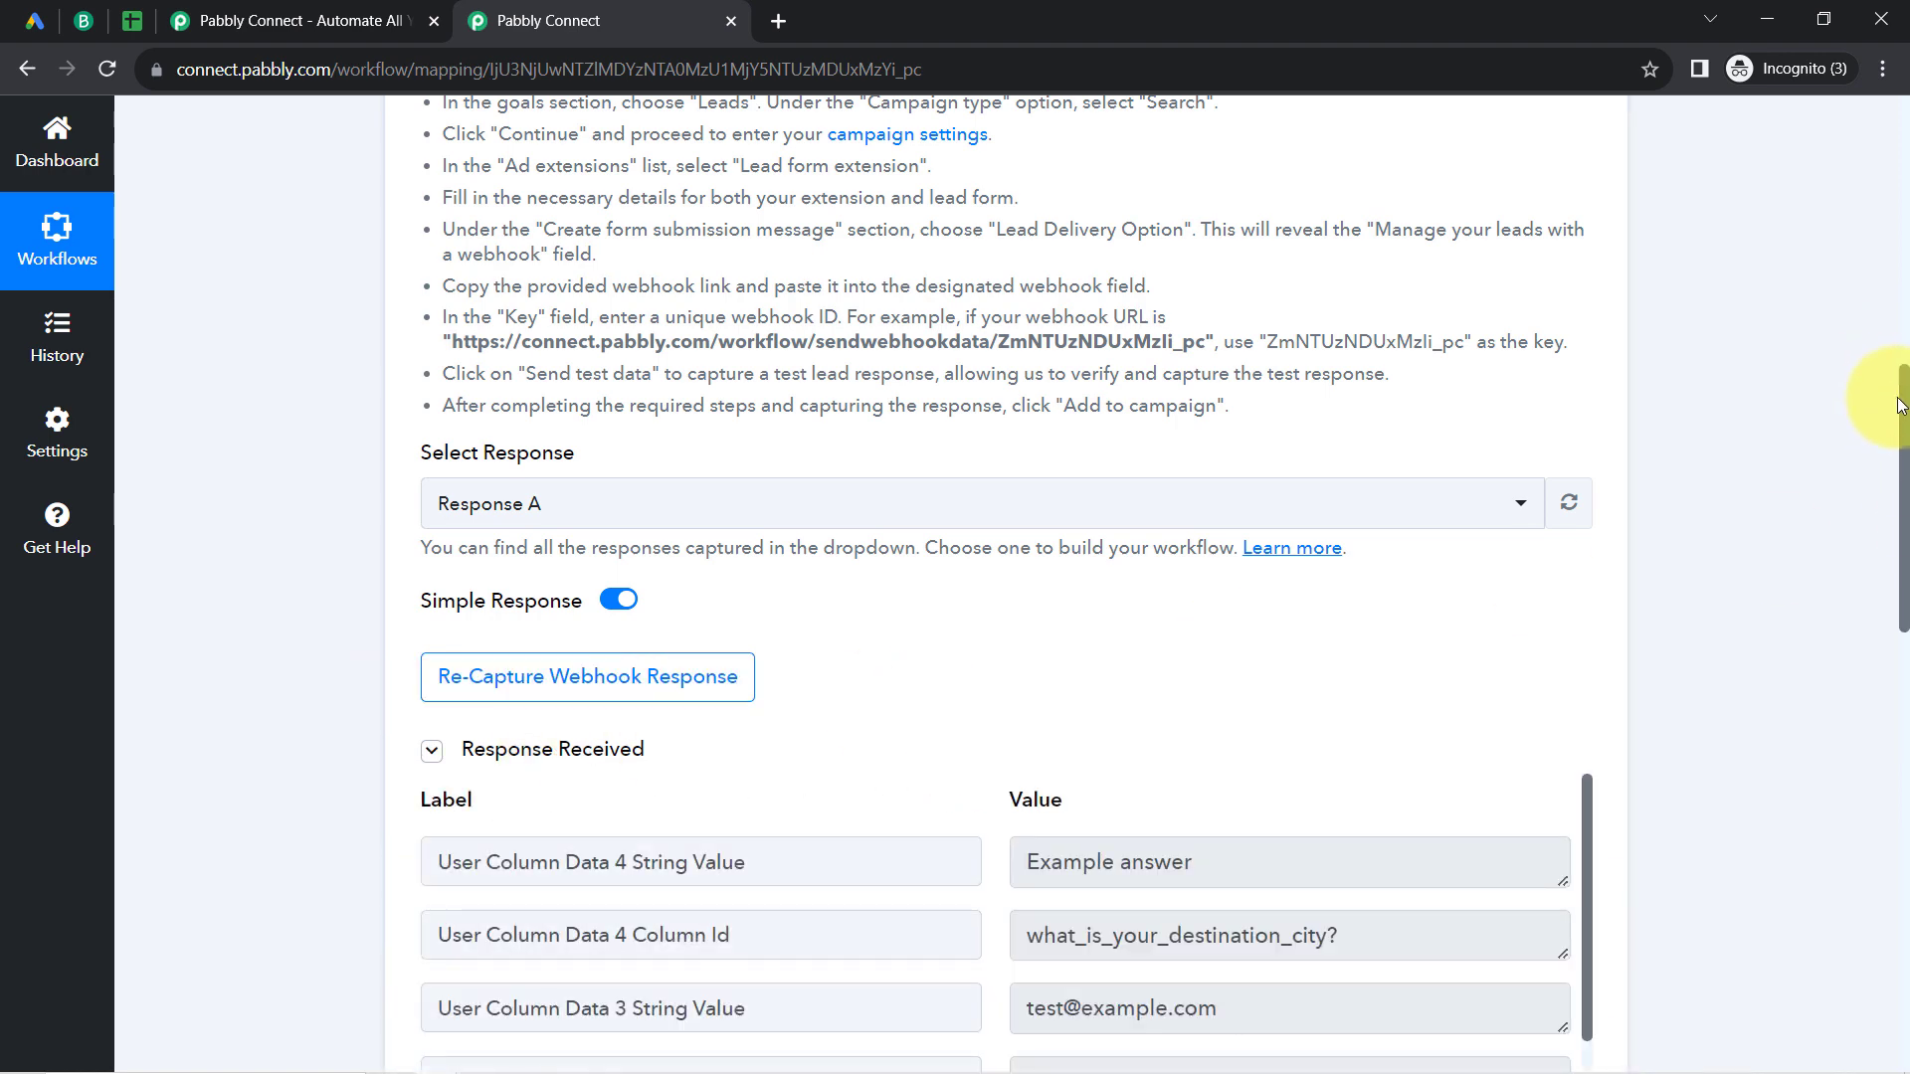
{"action": "left_click_drag", "start_coordinate": [1905, 408], "coordinate": [1863, 543]}
{"action": "left_click_drag", "start_coordinate": [1048, 442], "coordinate": [1407, 461]}
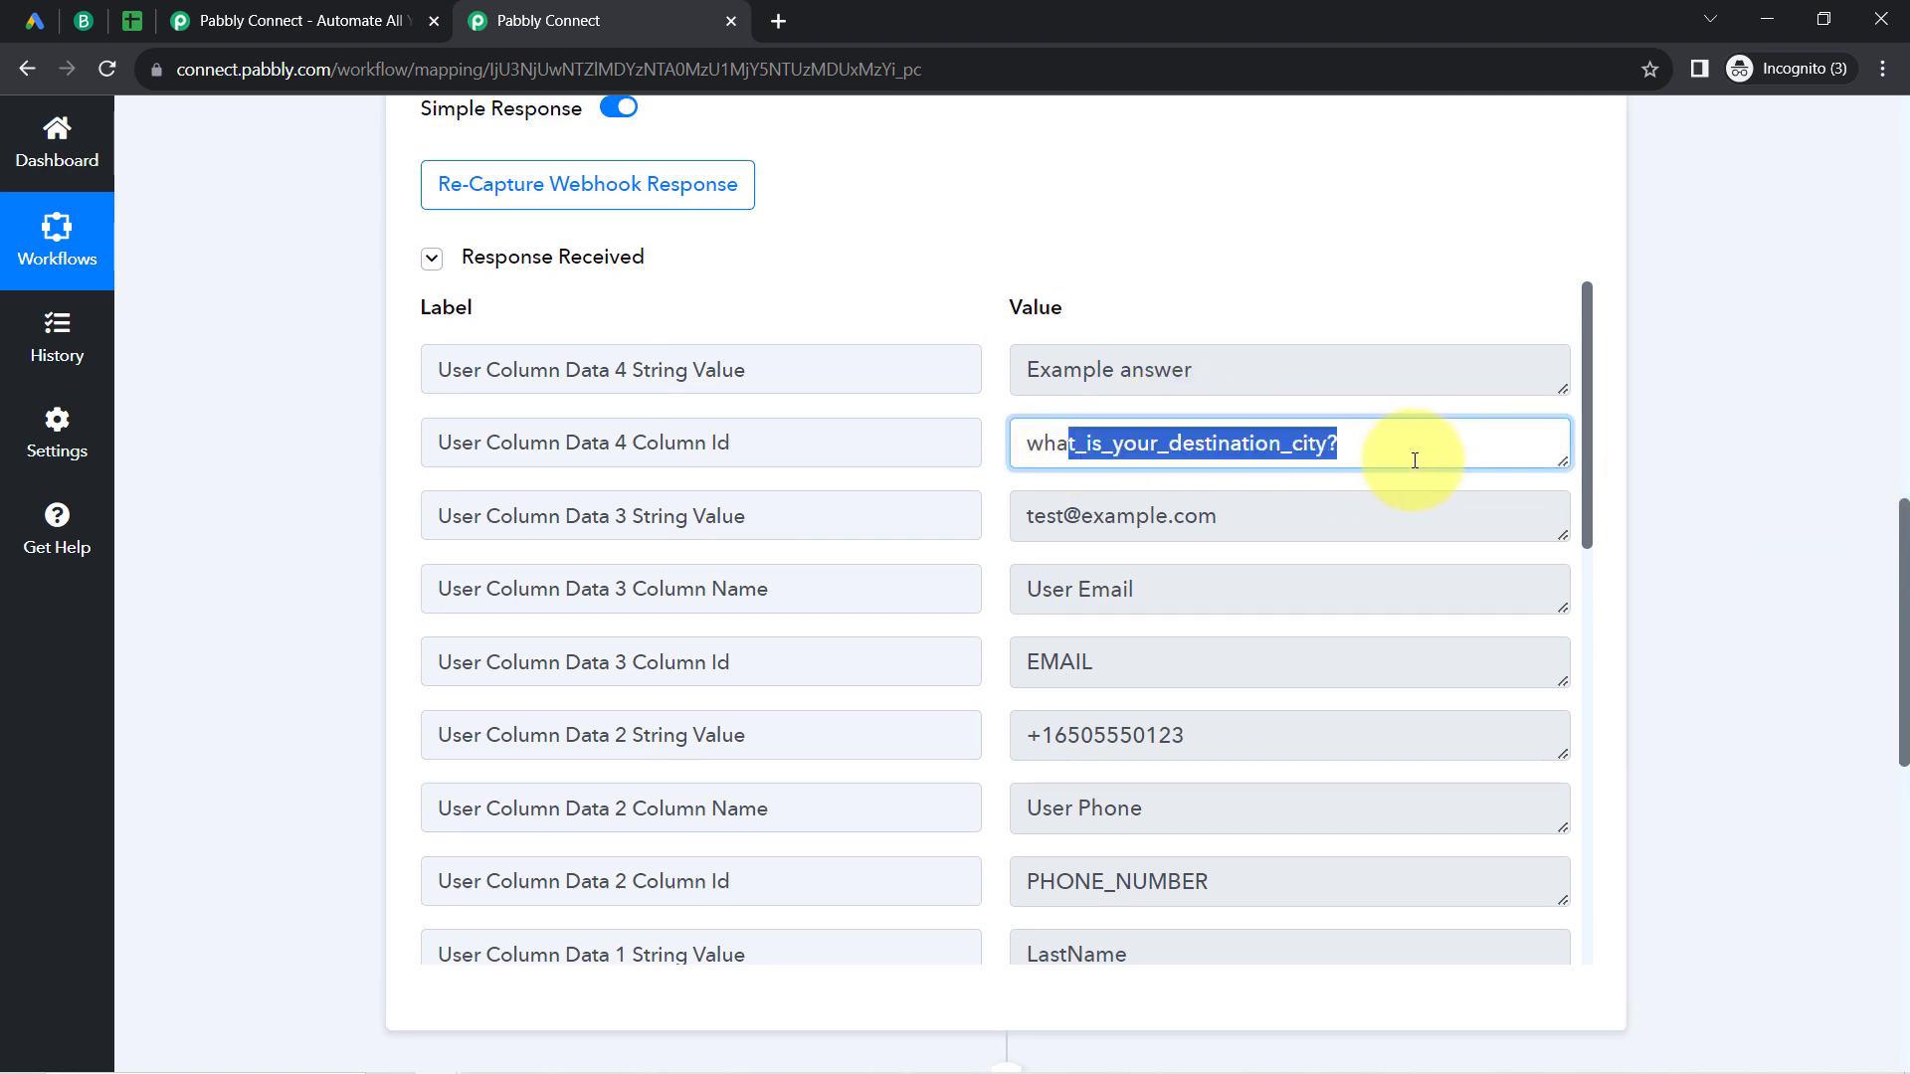
{"action": "left_click_drag", "start_coordinate": [1082, 370], "coordinate": [1200, 382]}
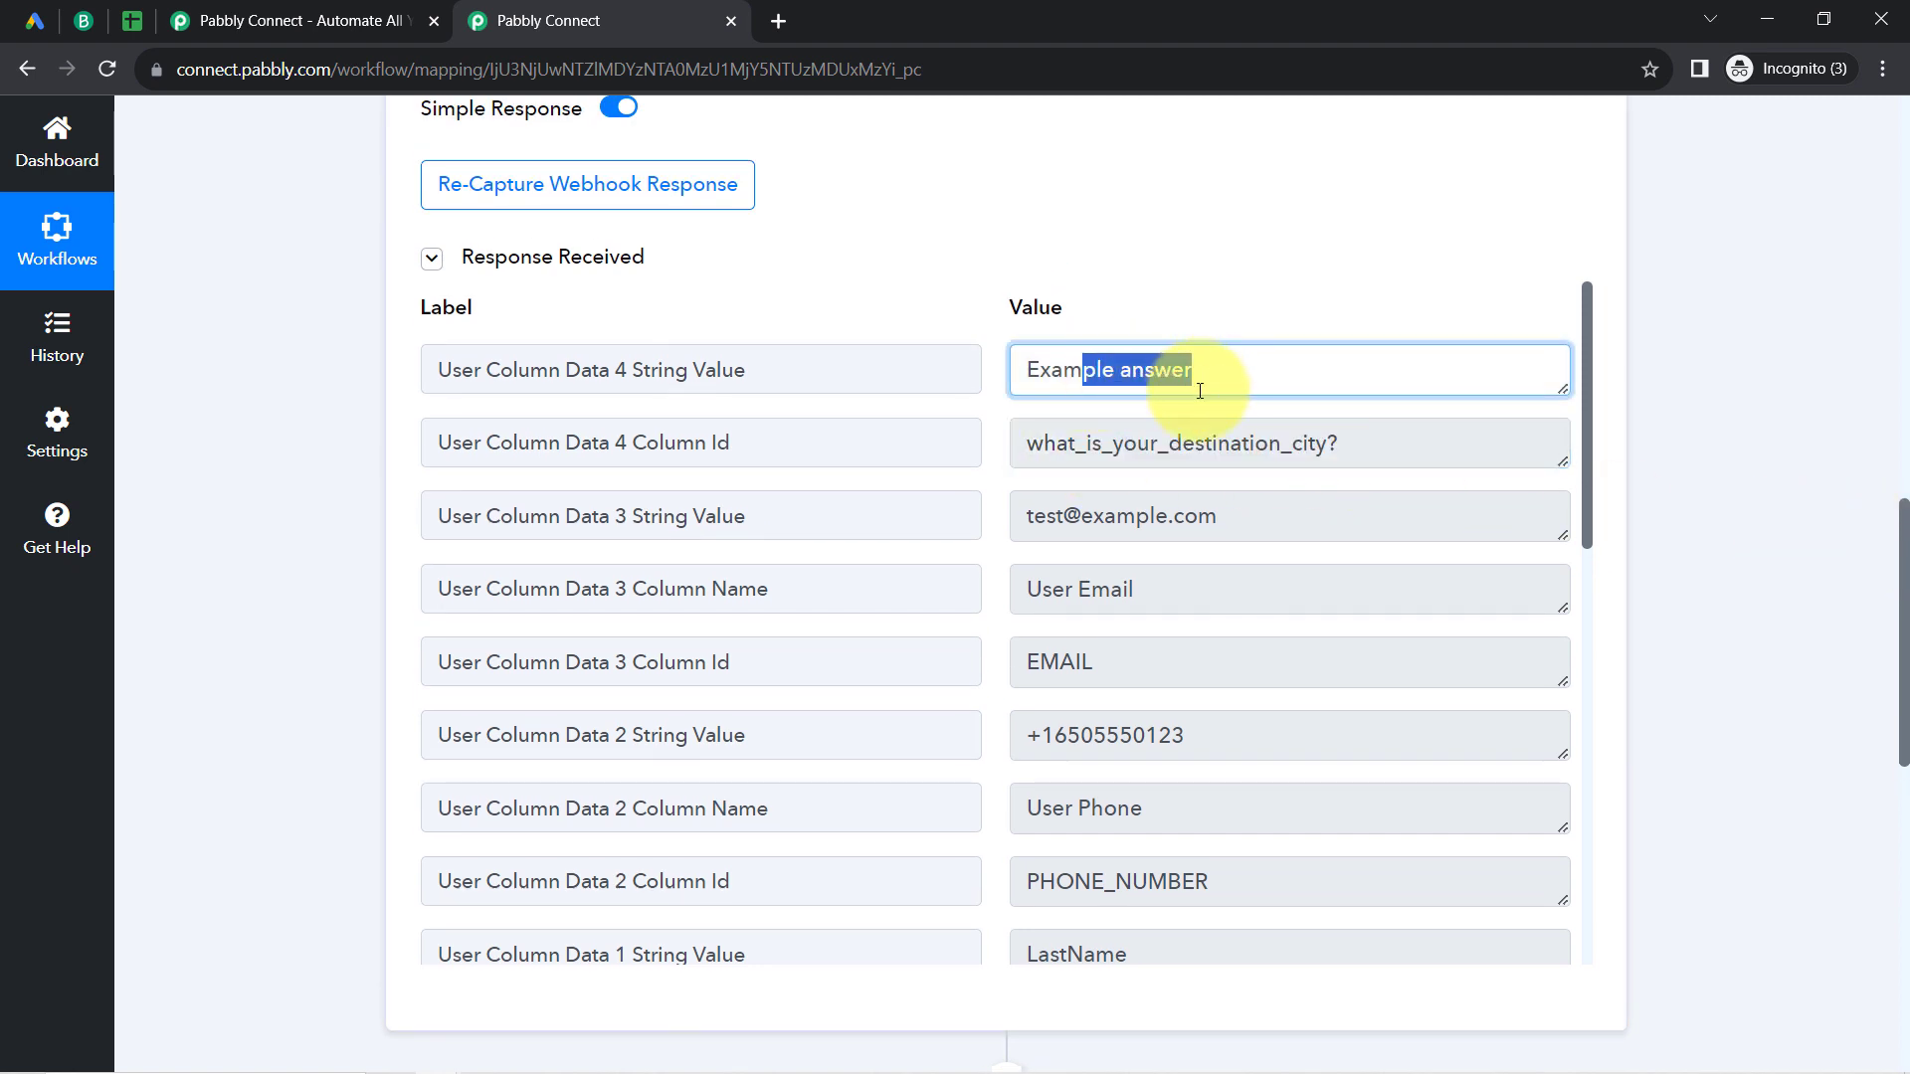
{"action": "left_click_drag", "start_coordinate": [1055, 587], "coordinate": [1143, 592]}
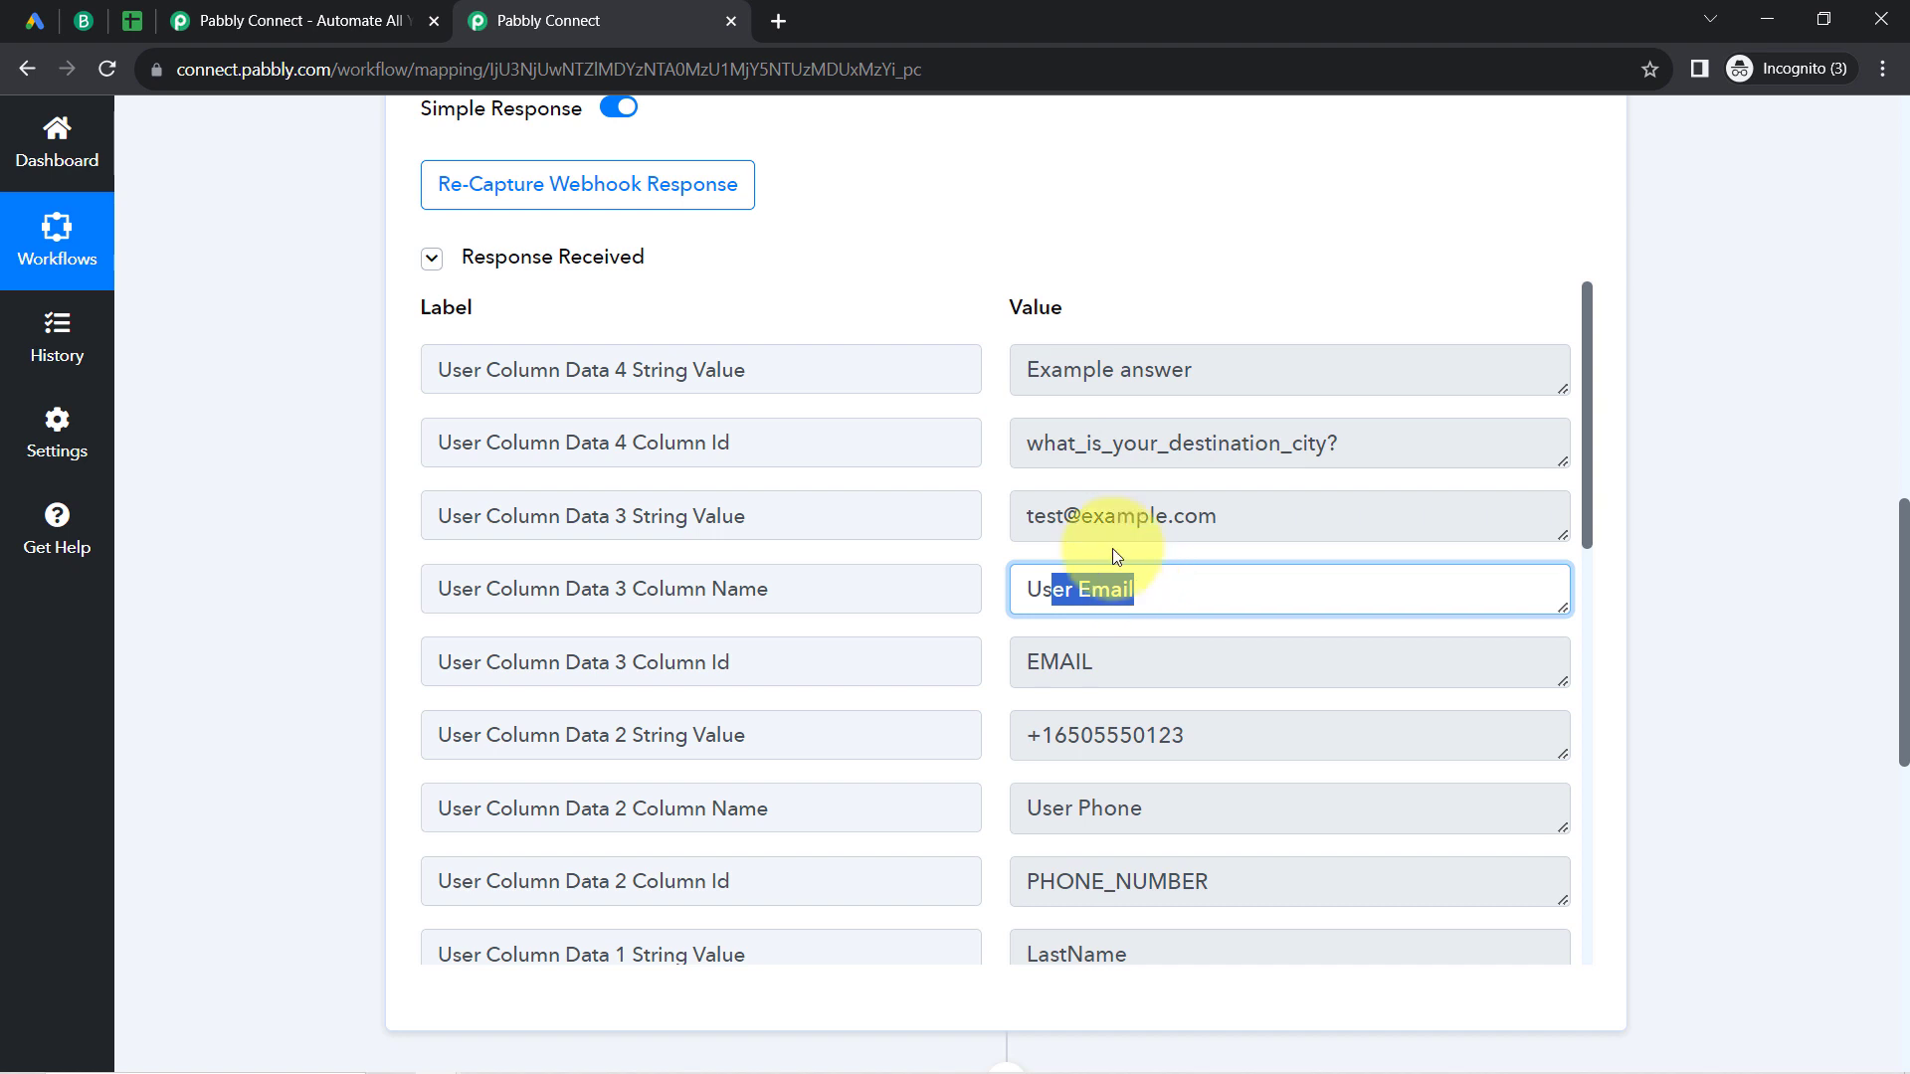
{"action": "left_click_drag", "start_coordinate": [1063, 517], "coordinate": [1229, 520]}
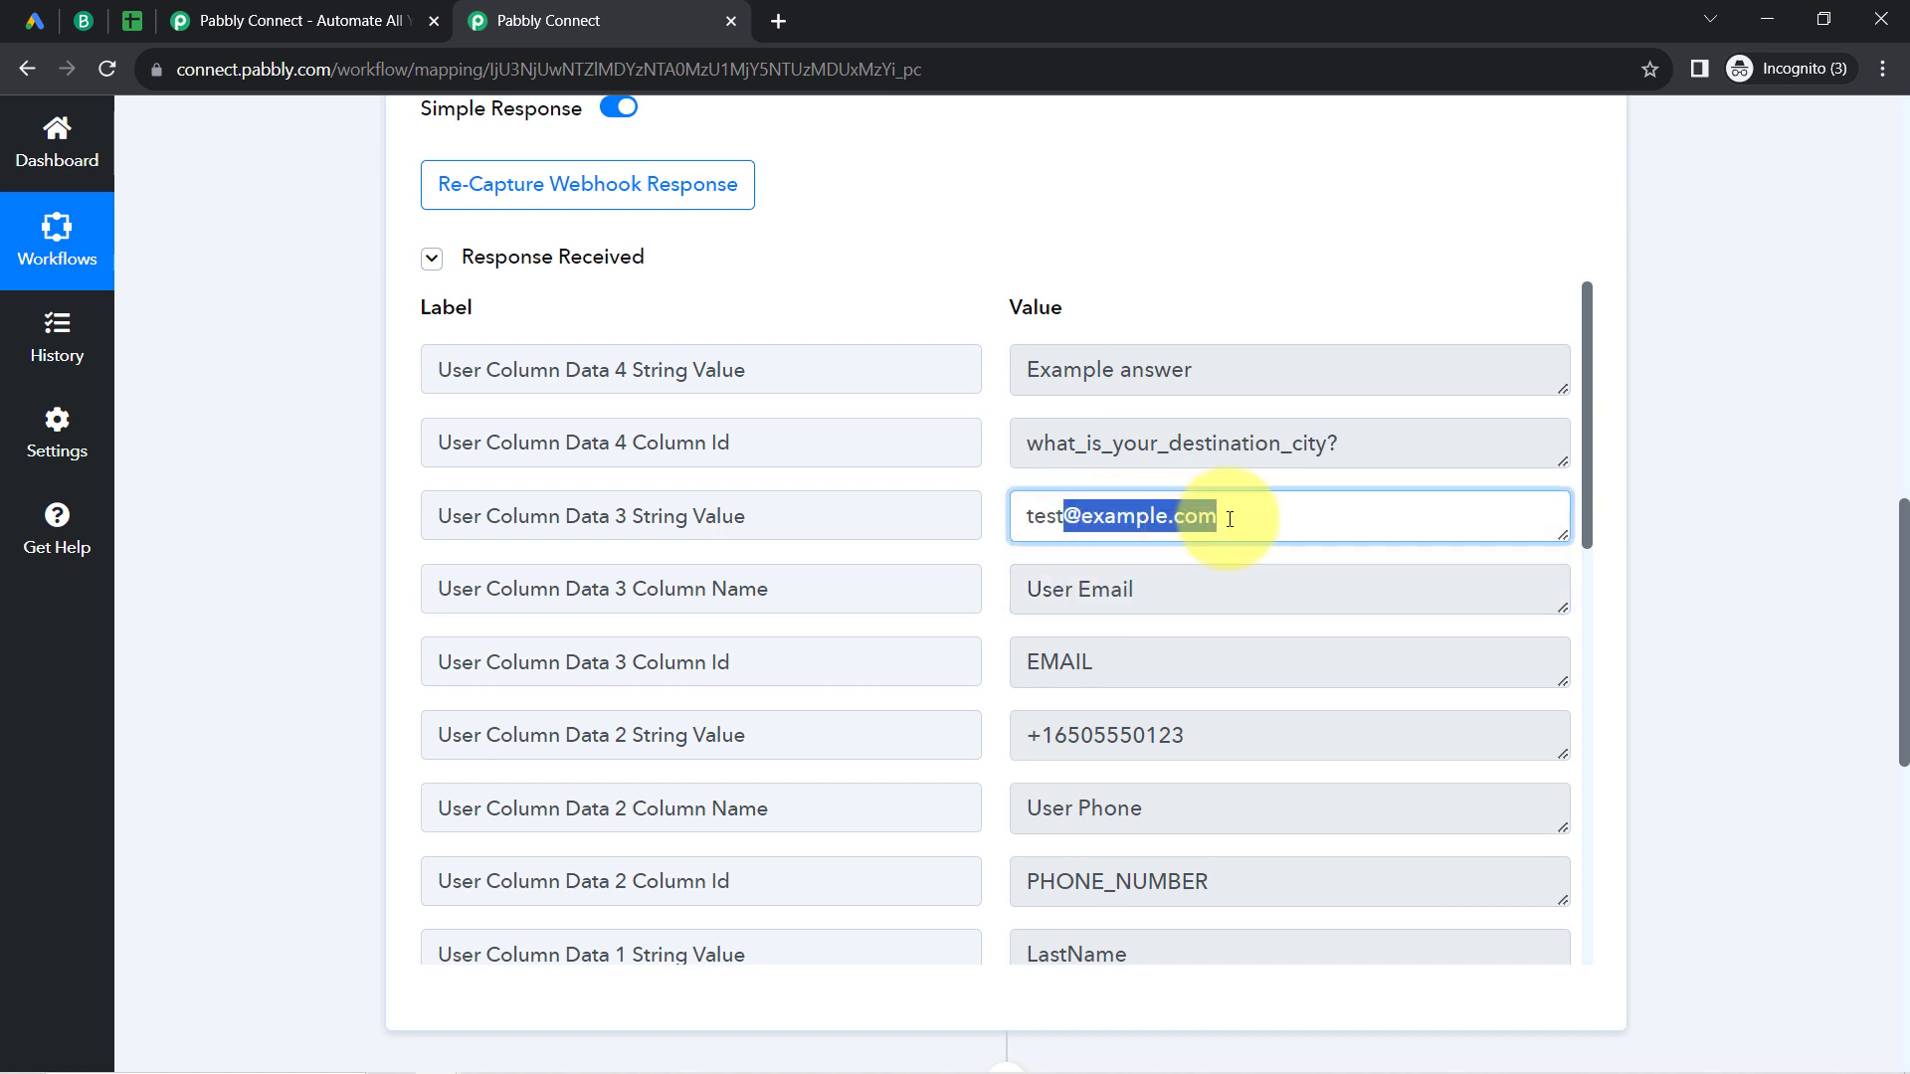
{"action": "left_click_drag", "start_coordinate": [1028, 808], "coordinate": [1159, 808]}
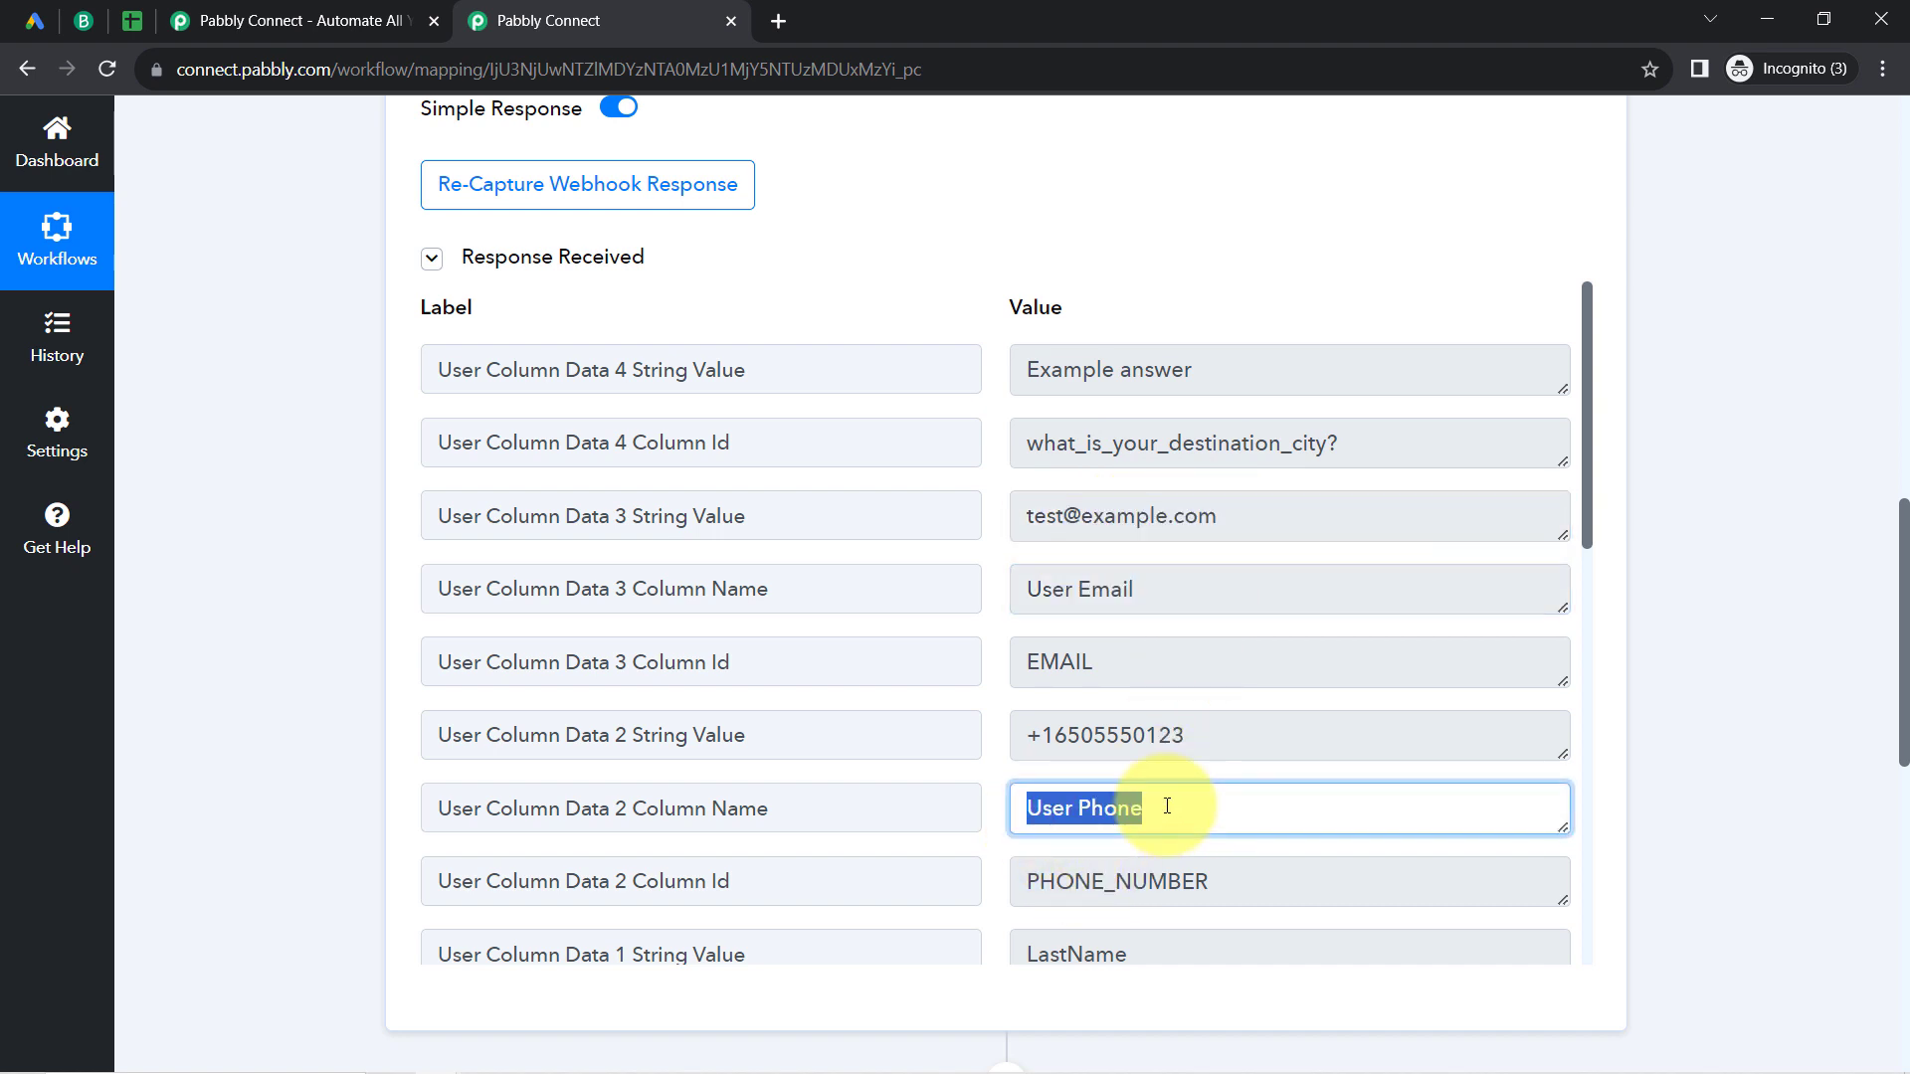
{"action": "double_click", "coordinate": [1116, 727]}
{"action": "left_click_drag", "start_coordinate": [1581, 457], "coordinate": [1580, 679]}
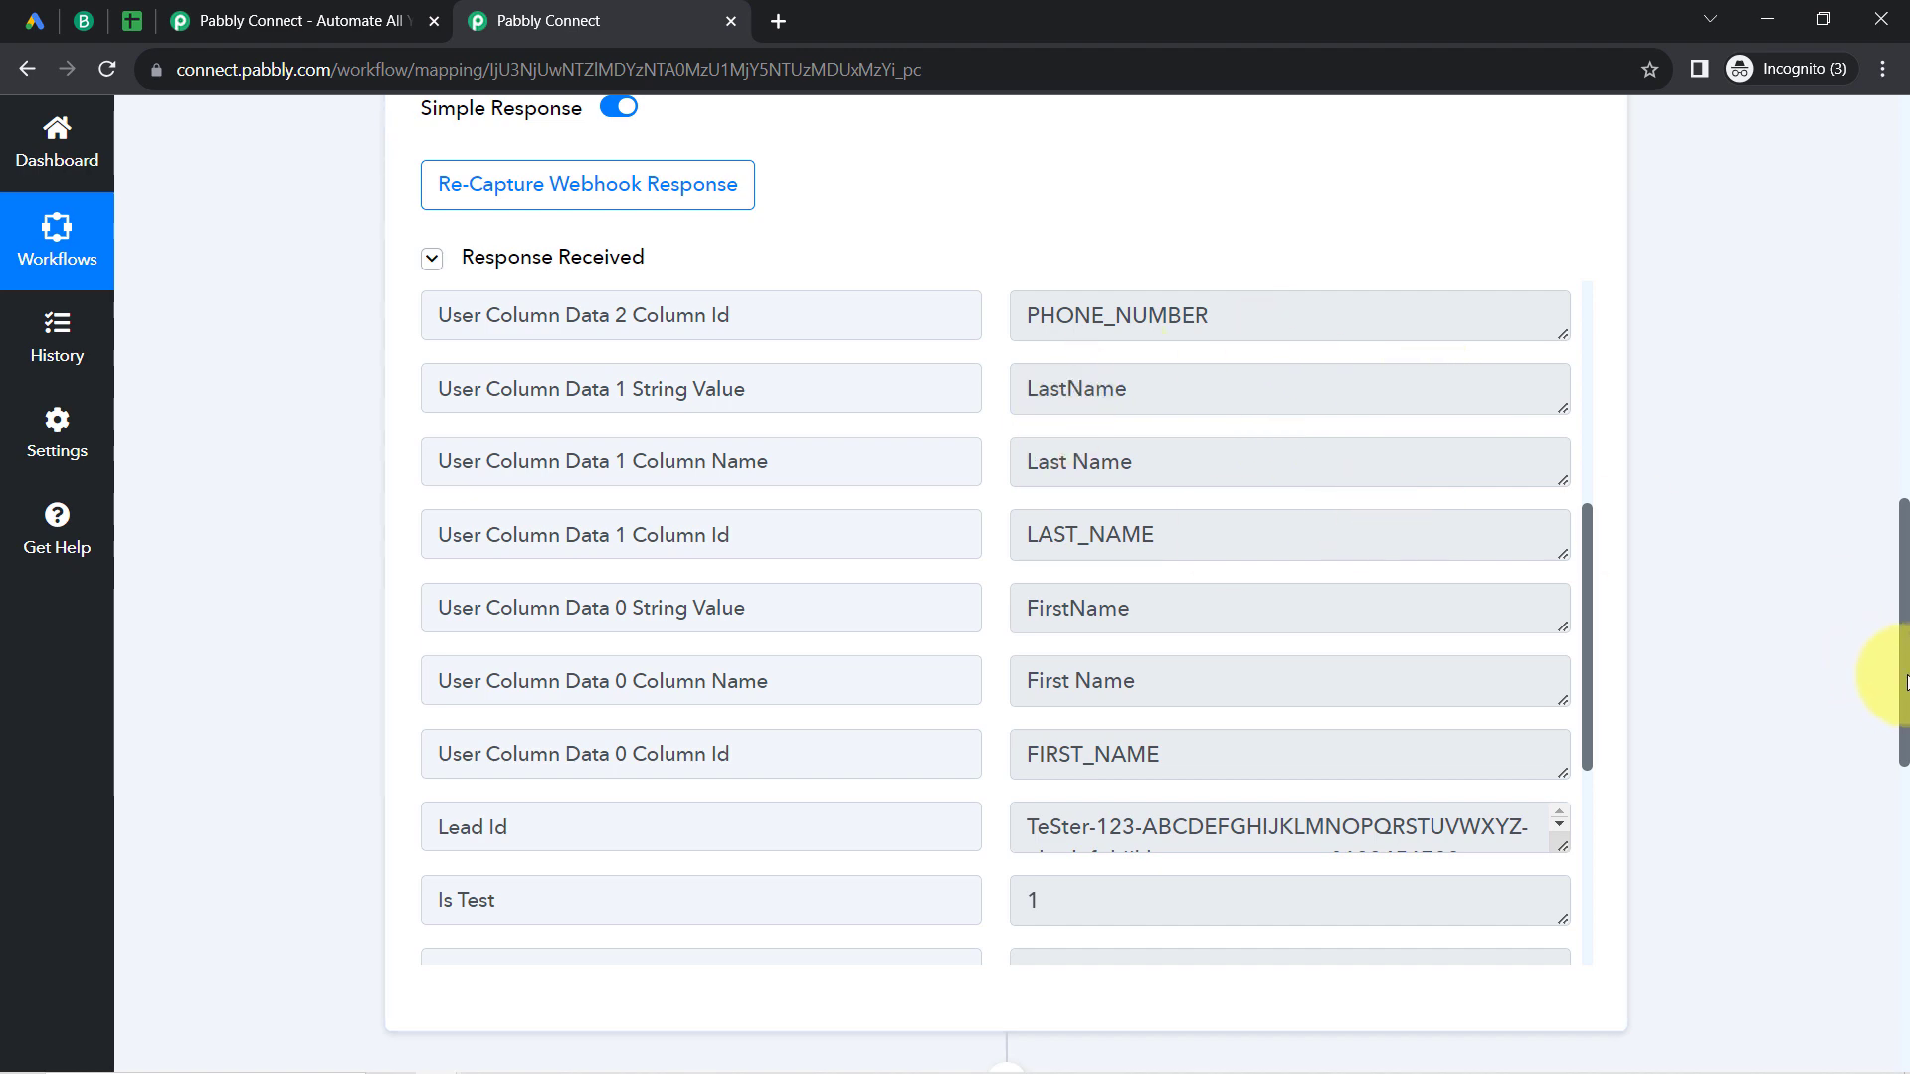
Step: Collapse the Google Lead Form trigger to view the workflow's Instant label and action steps, and expand it again
{"action": "left_click_drag", "start_coordinate": [1905, 681], "coordinate": [1903, 149]}
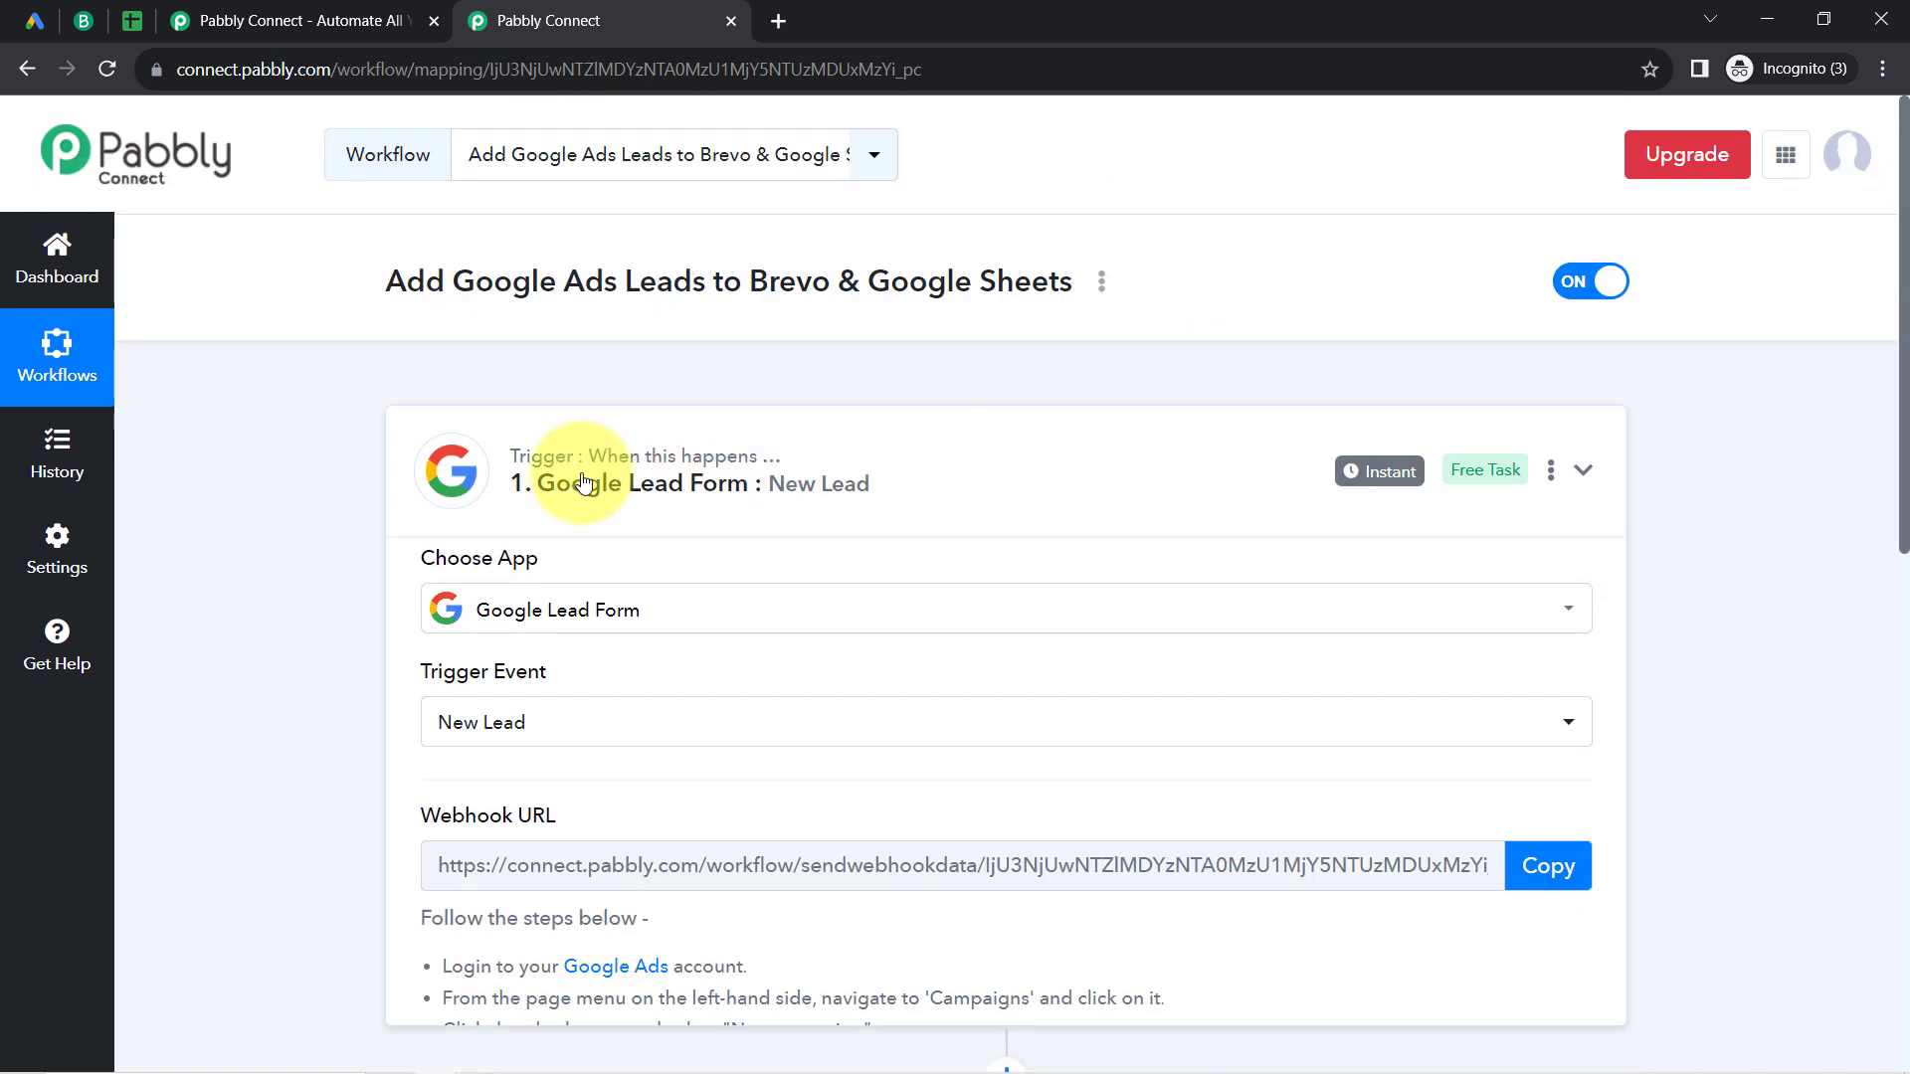
{"action": "left_click", "coordinate": [584, 482]}
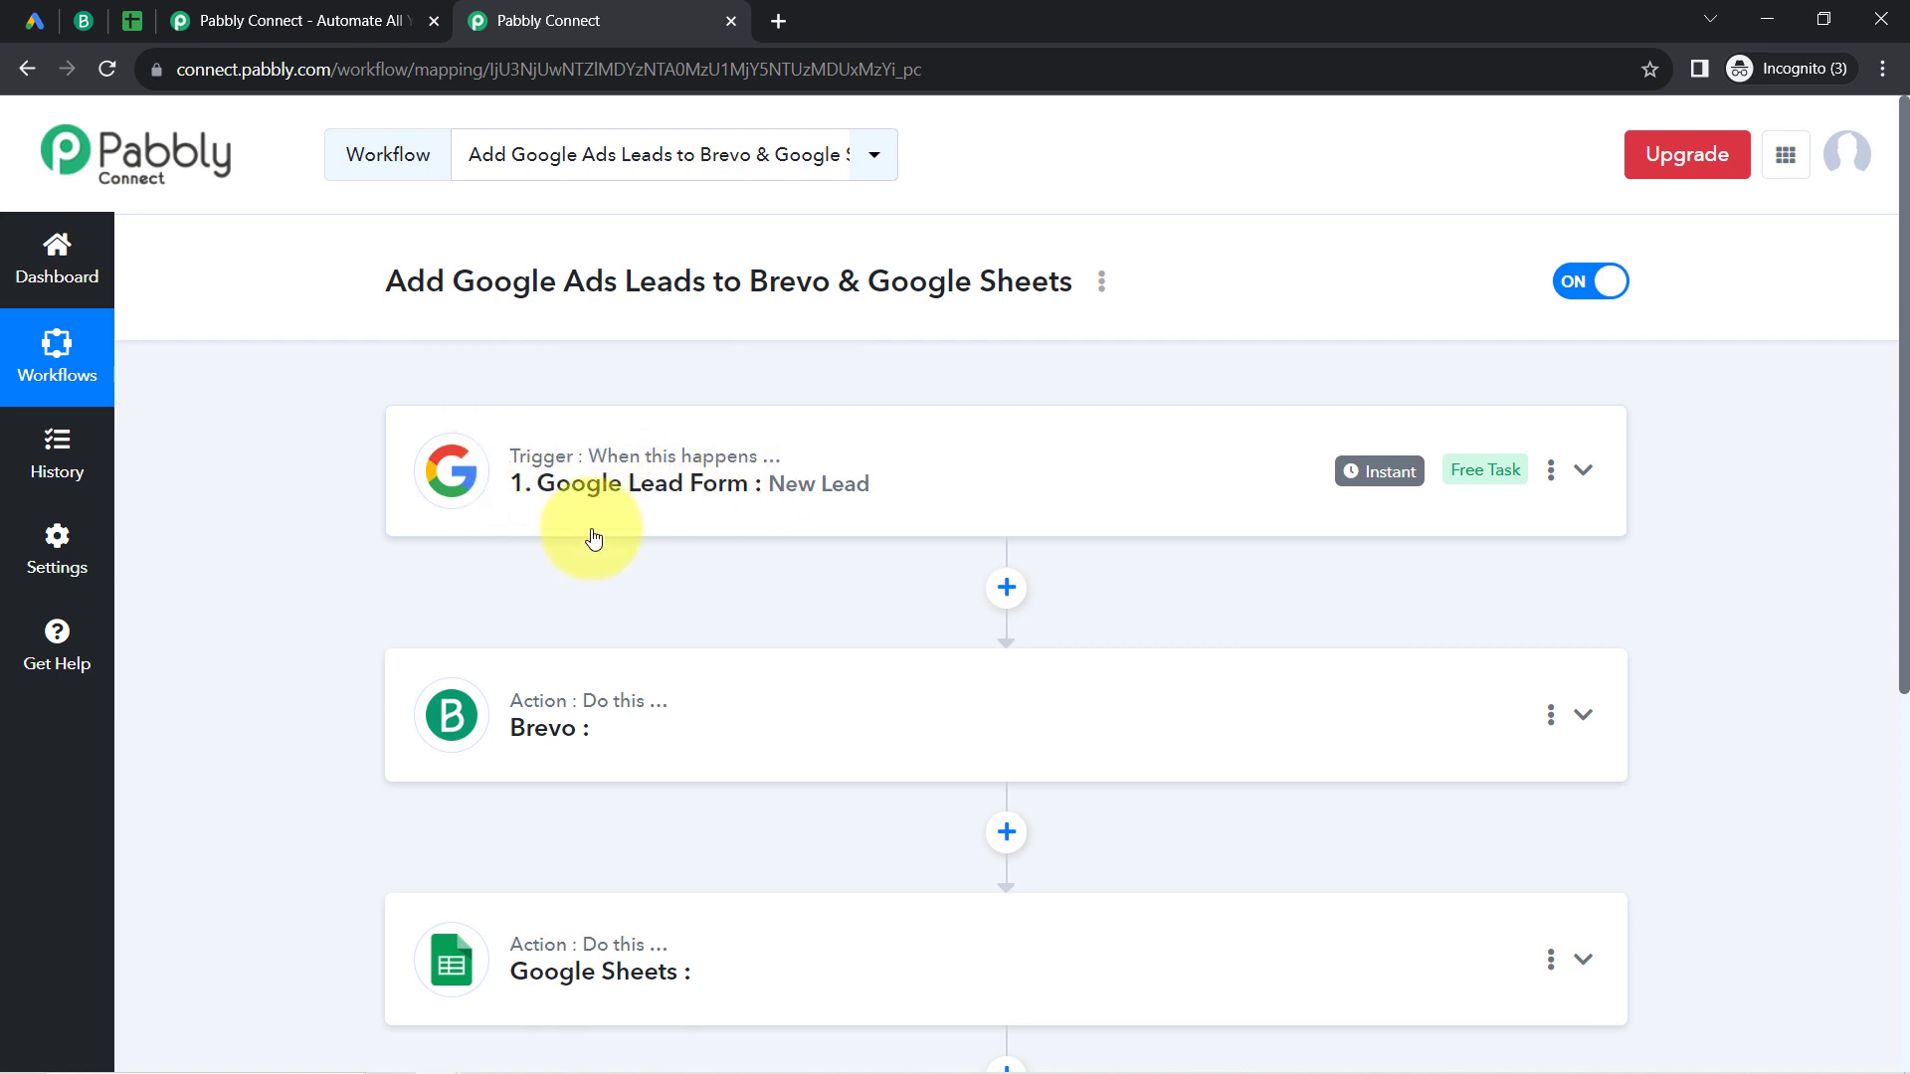
{"action": "mouse_move", "coordinate": [1359, 479]}
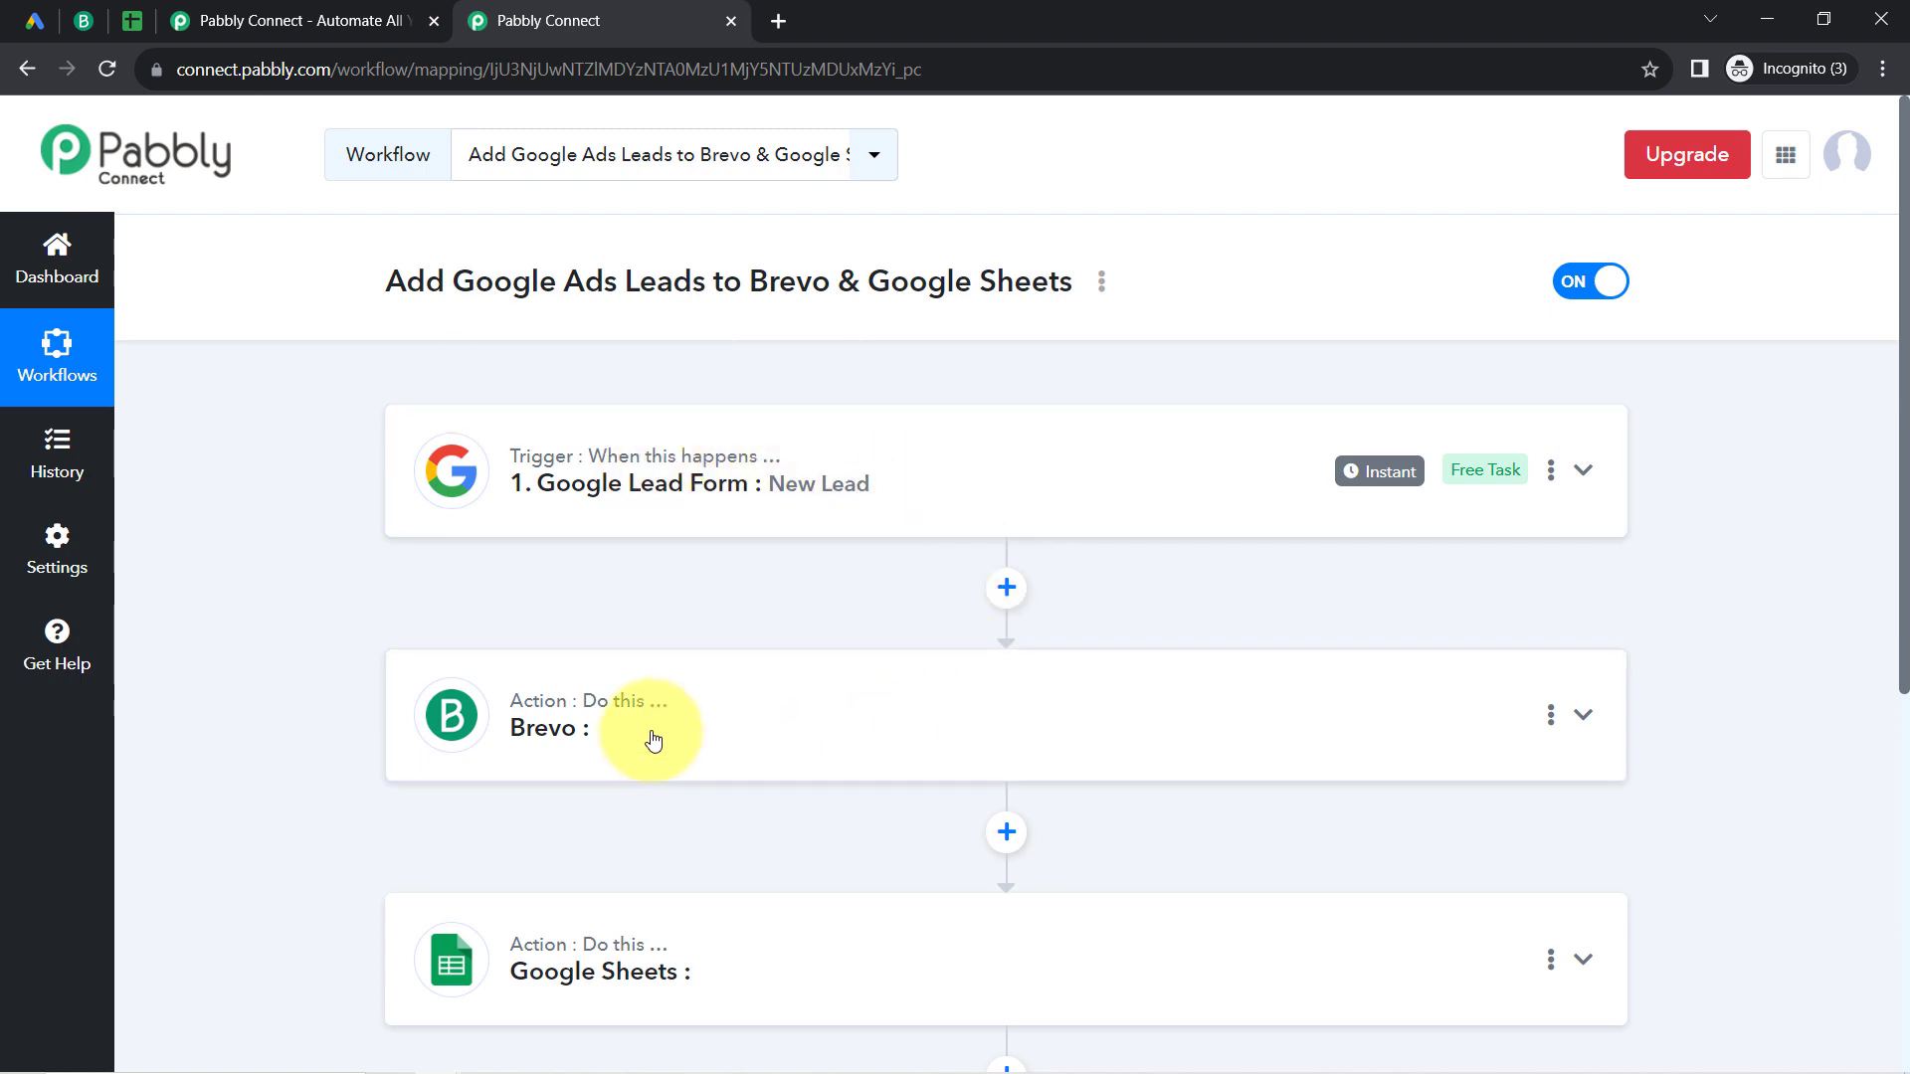
{"action": "left_click", "coordinate": [989, 469]}
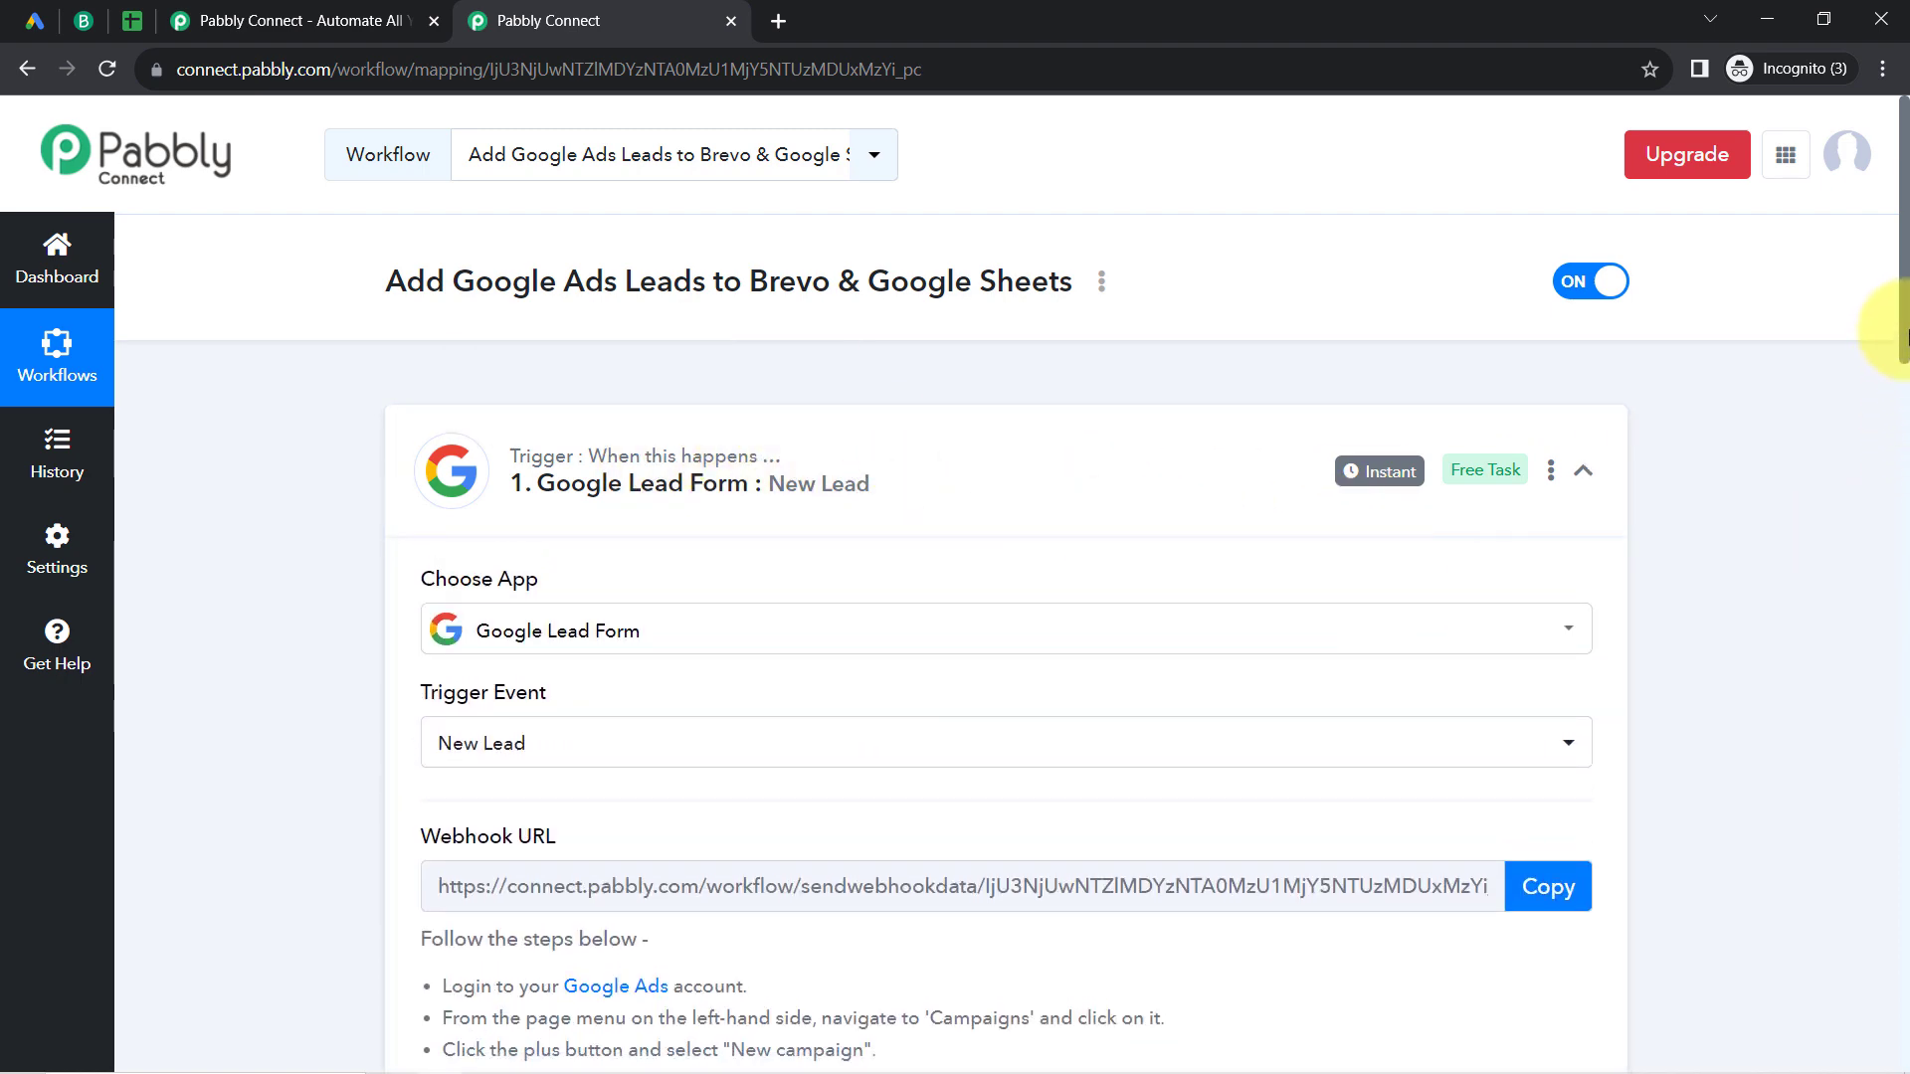
Step: Open the Brevo action step and set its action event to Create or Update Contact
{"action": "scroll", "coordinate": [1895, 377], "scroll_direction": "down", "scroll_amount": 1}
{"action": "scroll", "coordinate": [1895, 378], "scroll_direction": "down", "scroll_amount": 8}
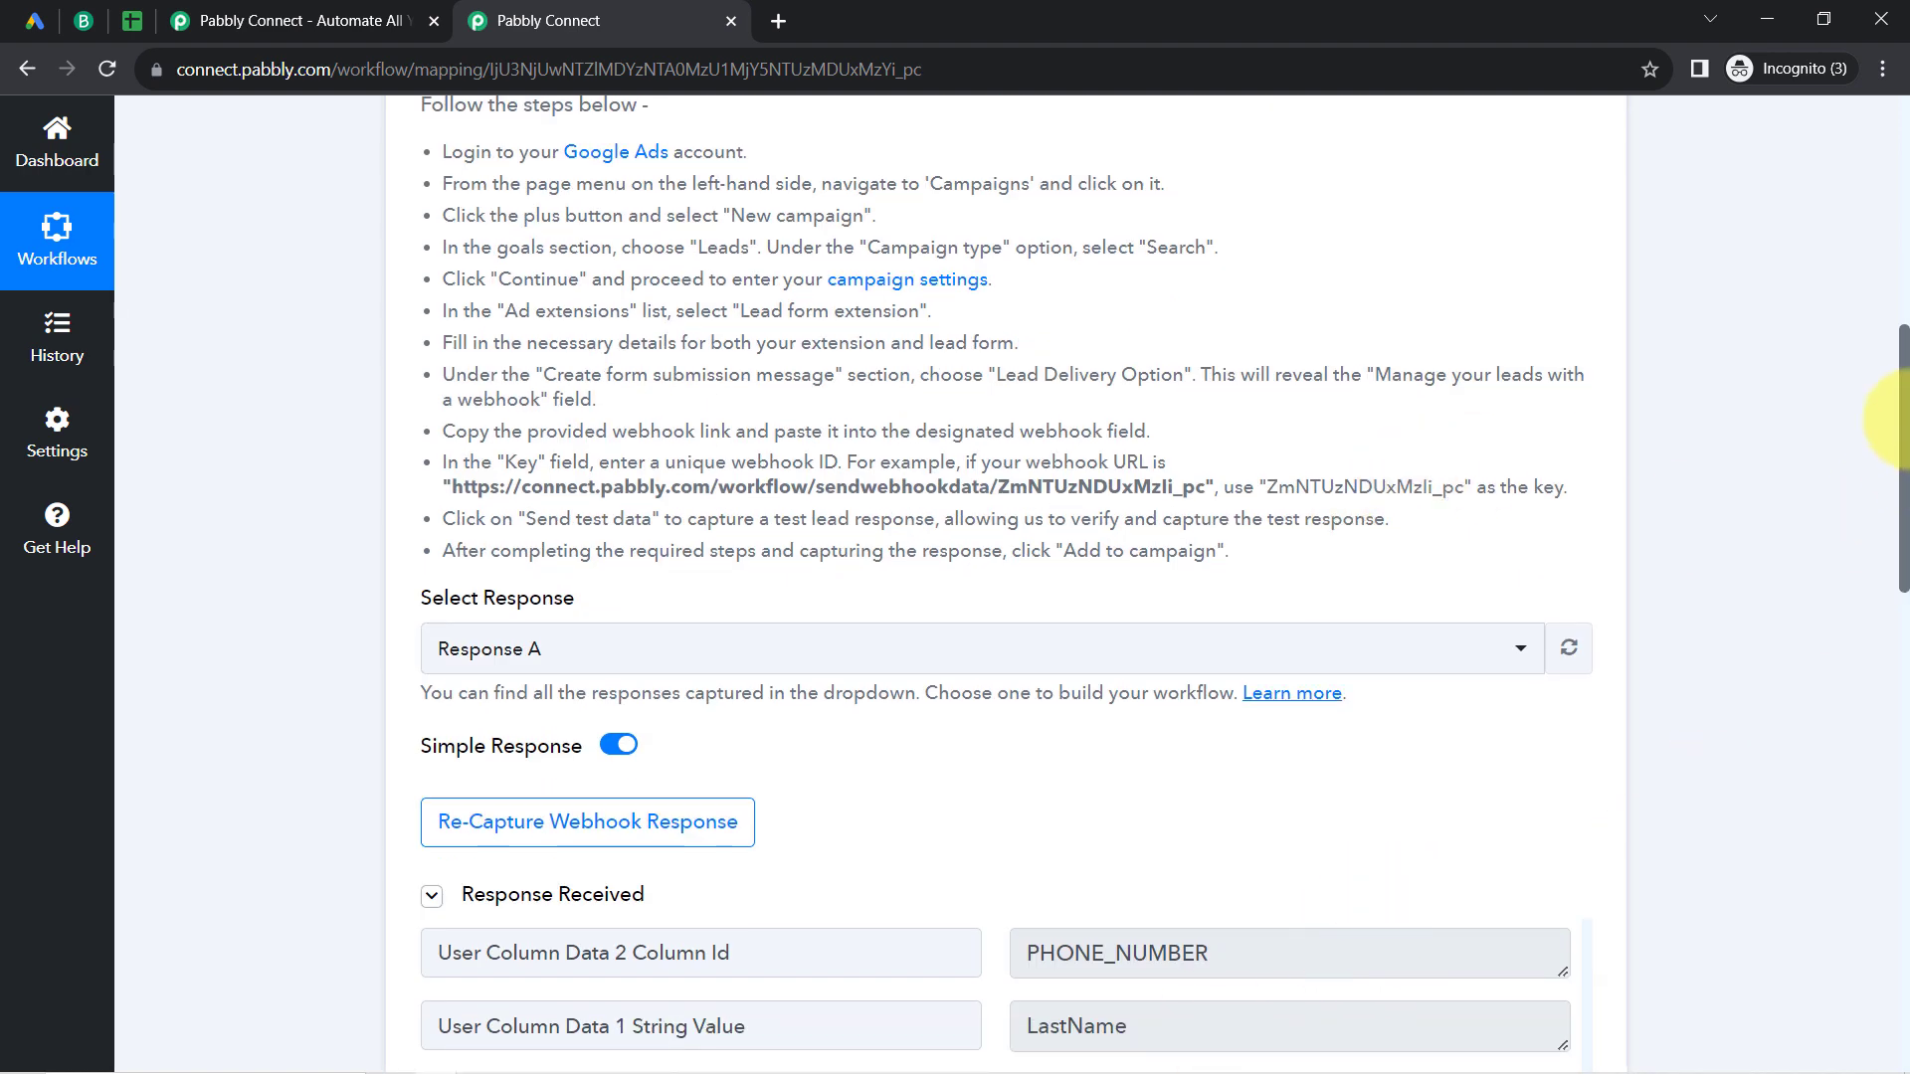
{"action": "left_click_drag", "start_coordinate": [1905, 408], "coordinate": [1825, 791]}
{"action": "left_click", "coordinate": [587, 497]}
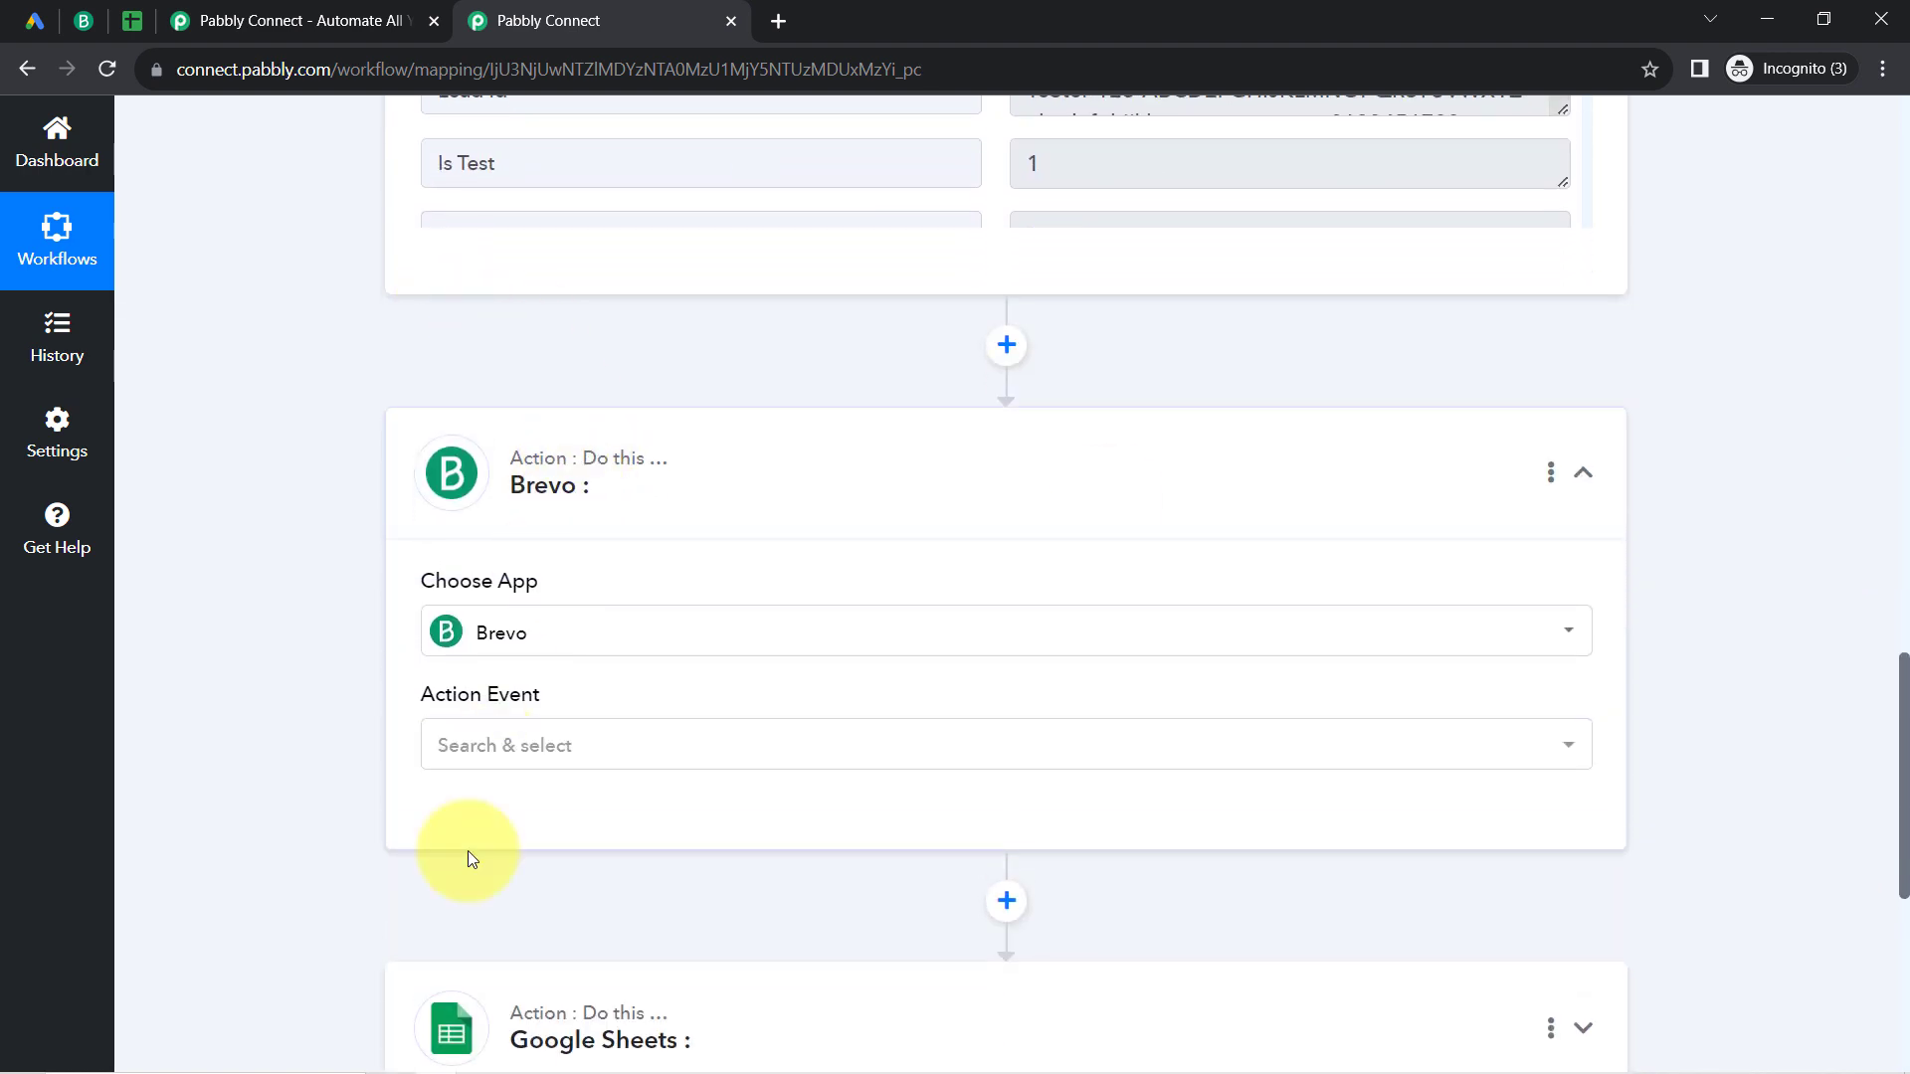
{"action": "left_click", "coordinate": [448, 731]}
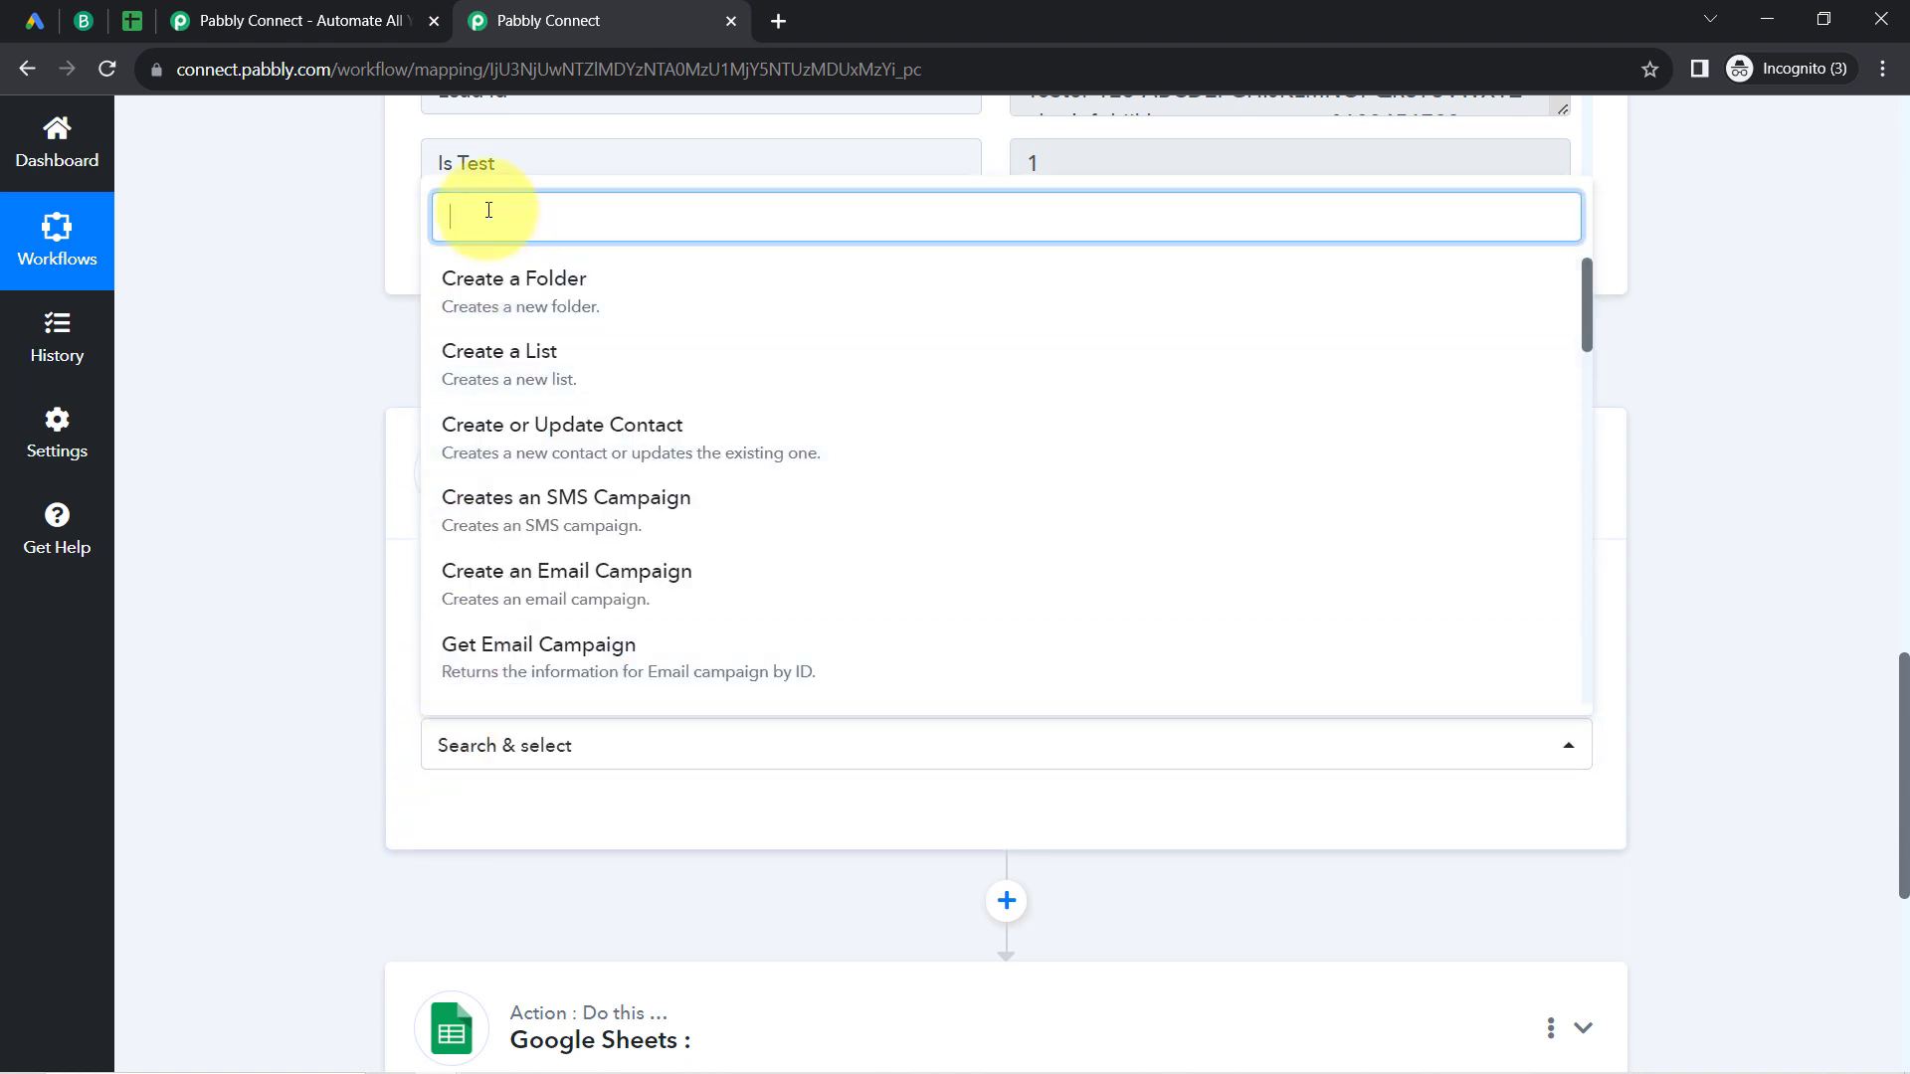
{"action": "type", "text": "cont"}
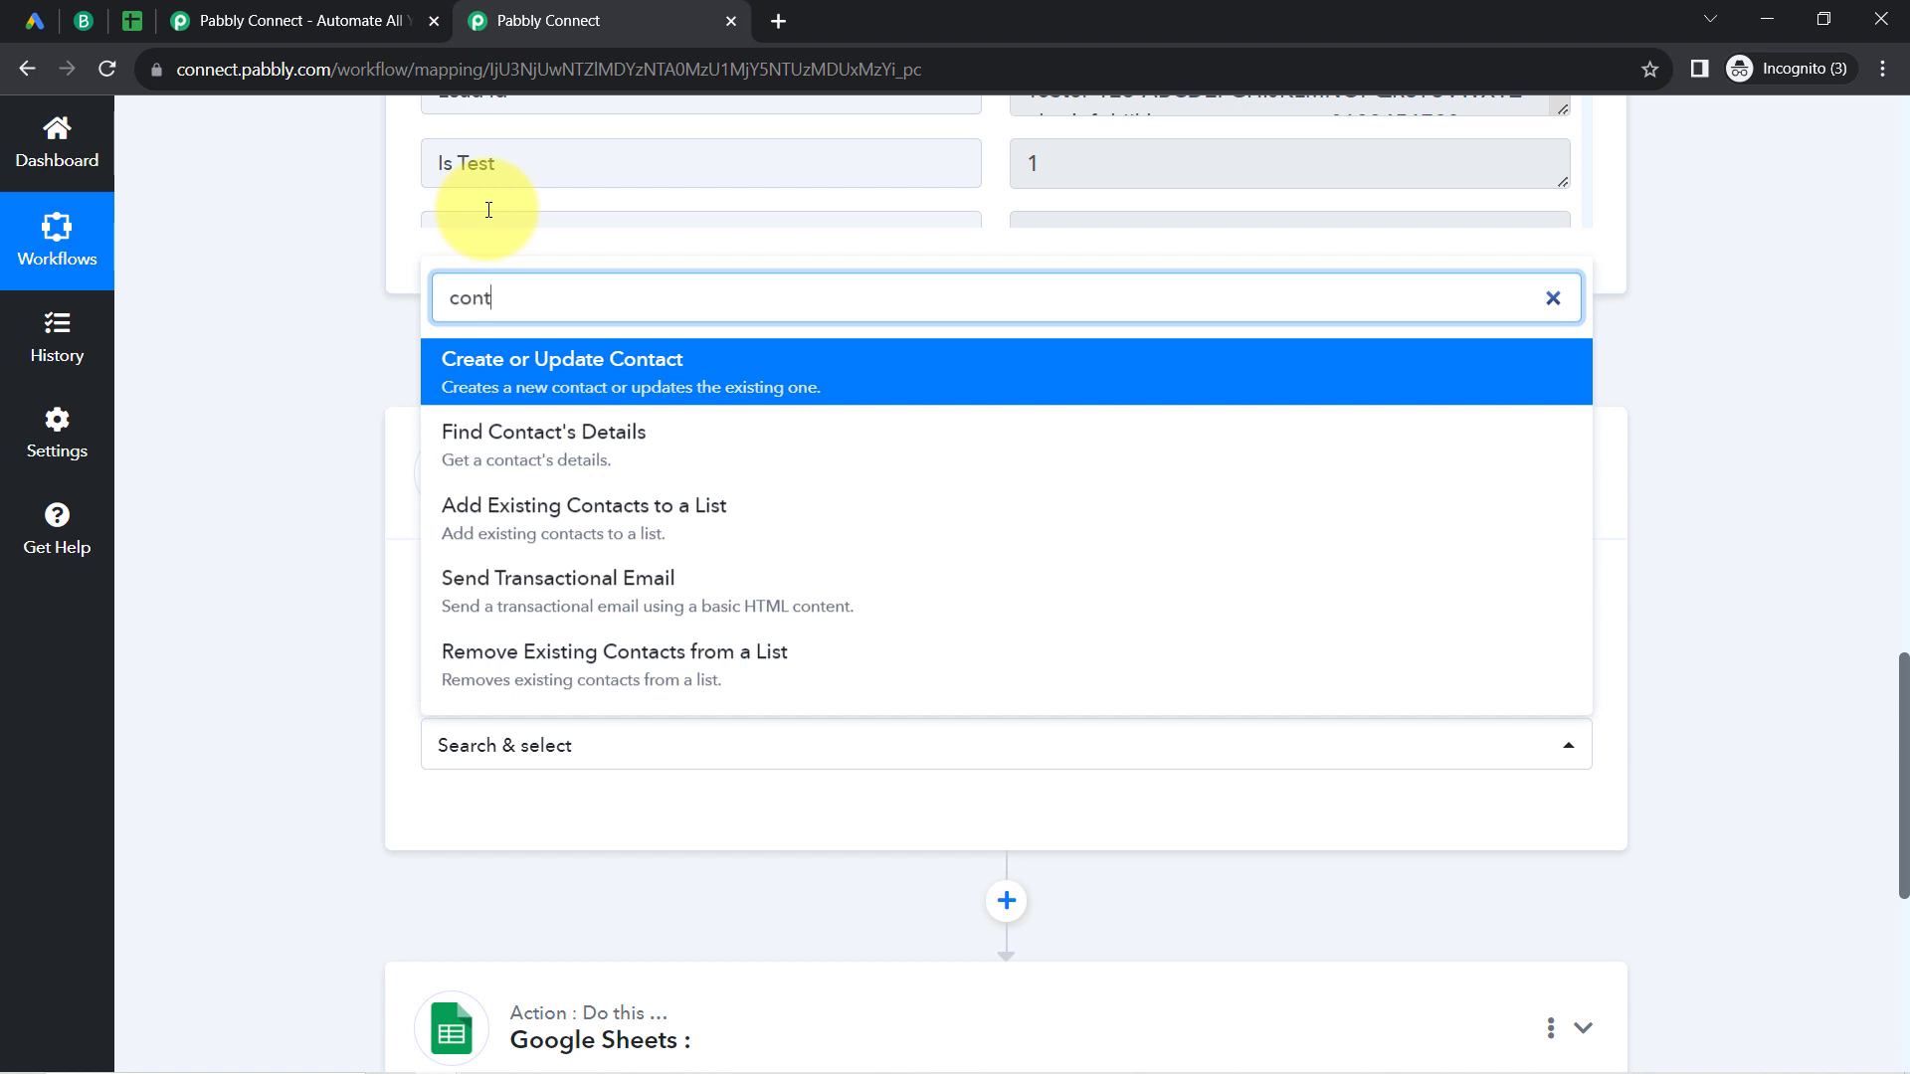
{"action": "left_click", "coordinate": [489, 386]}
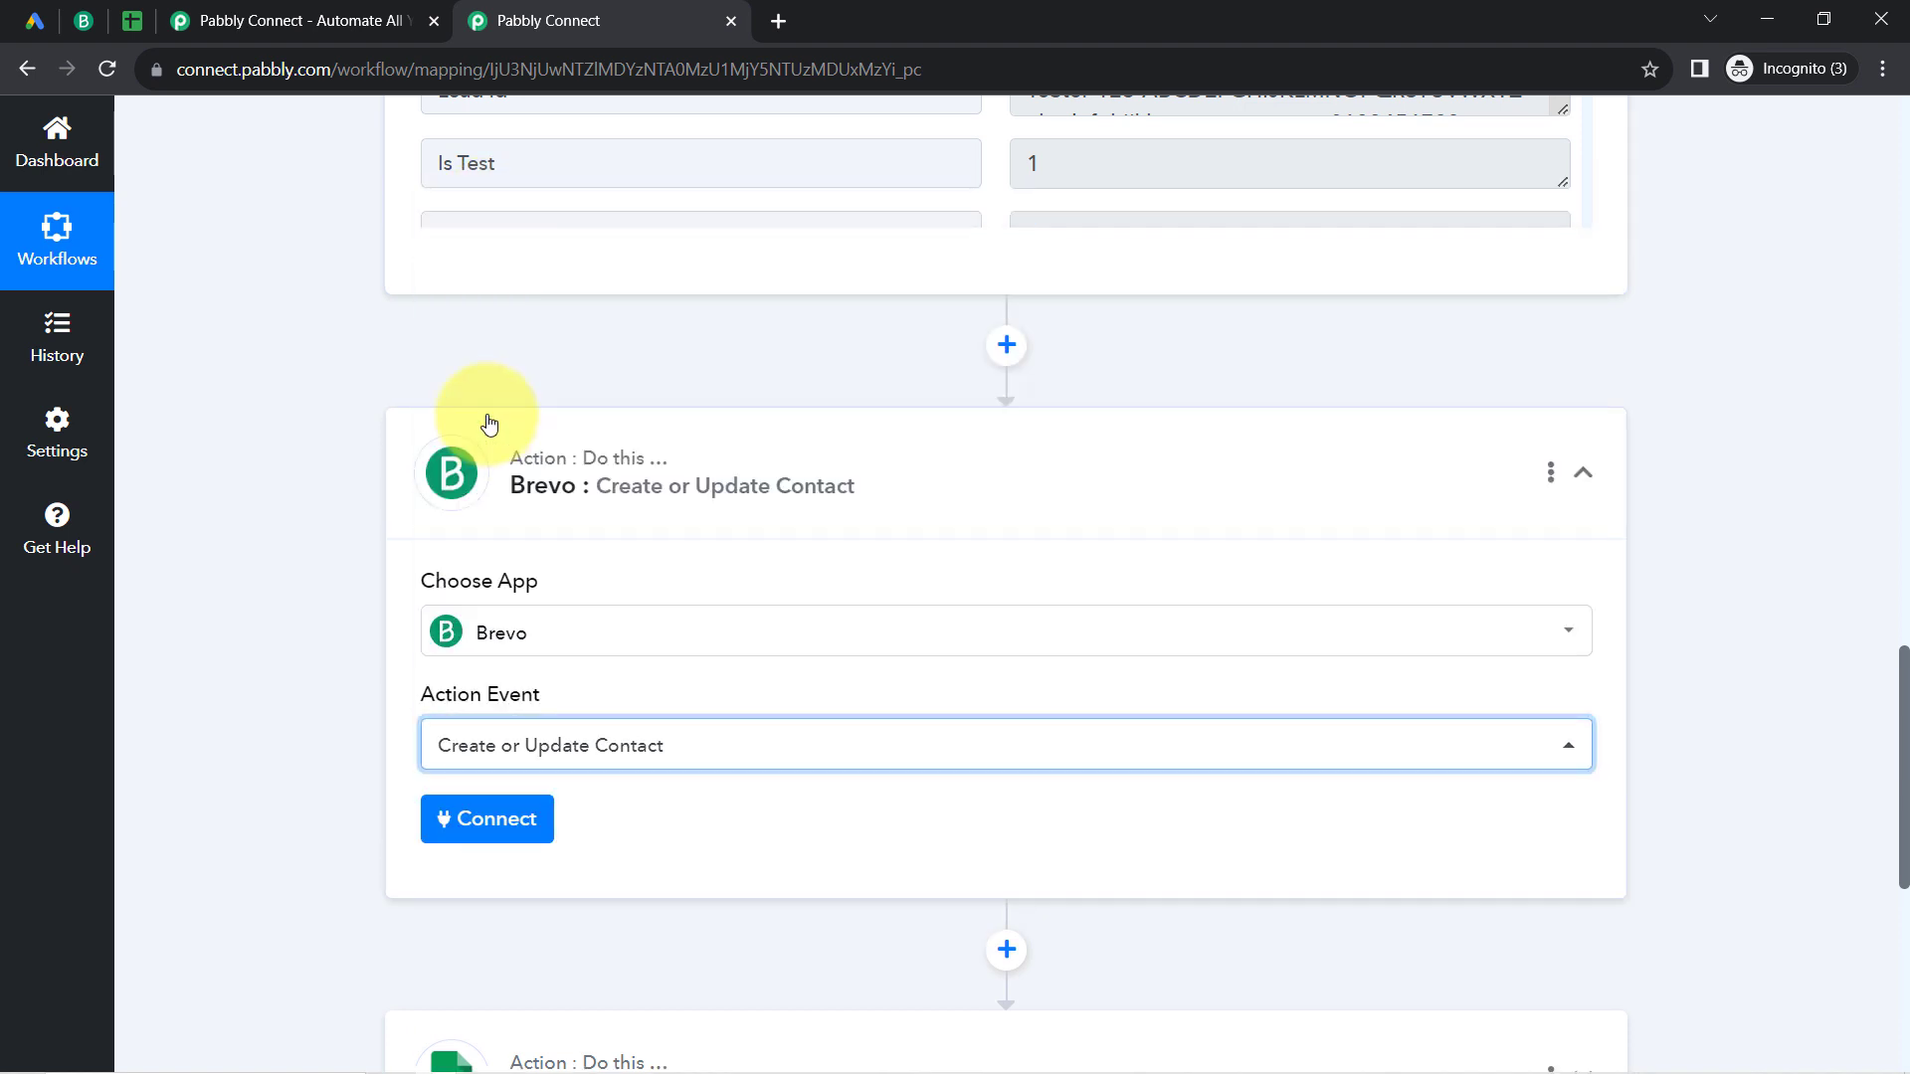
Step: Start connecting the Brevo account with Add New Connection and review the domain and API key requirements
{"action": "left_click", "coordinate": [484, 817]}
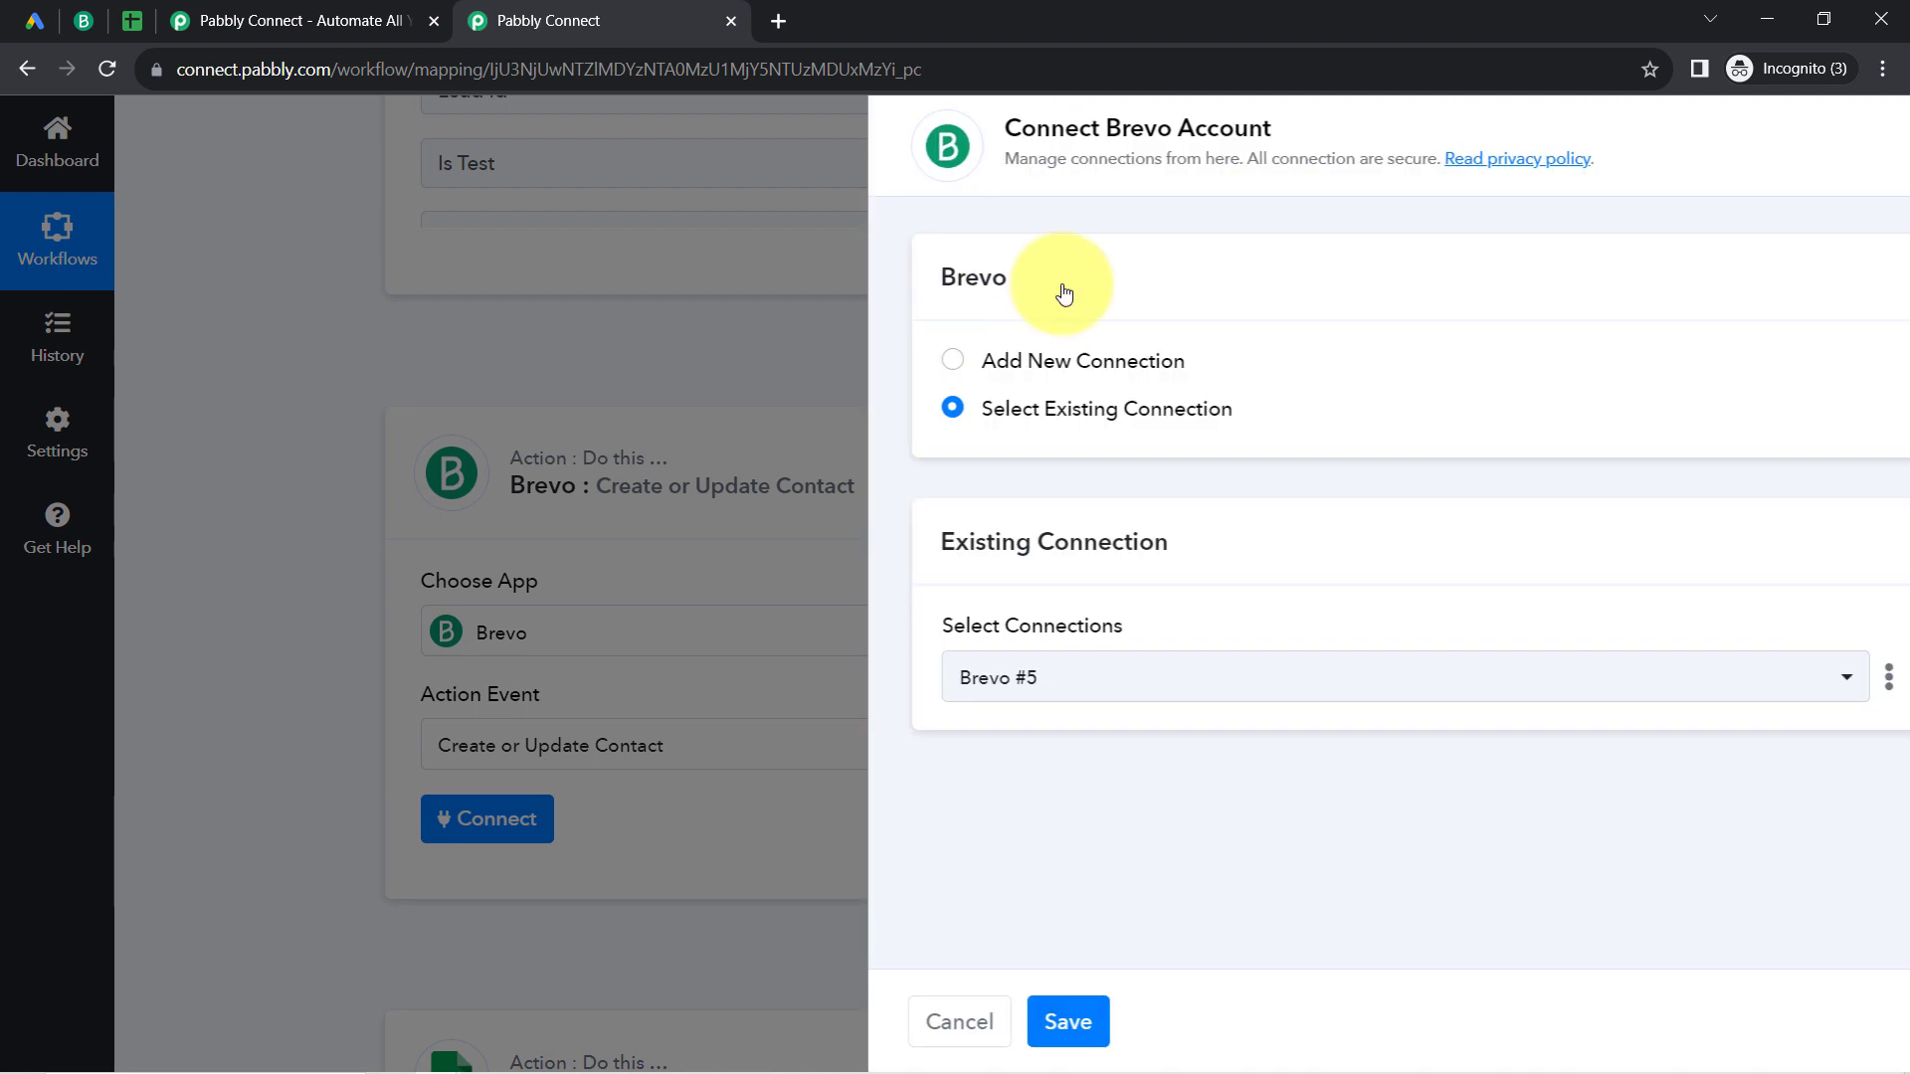
{"action": "left_click", "coordinate": [1041, 366]}
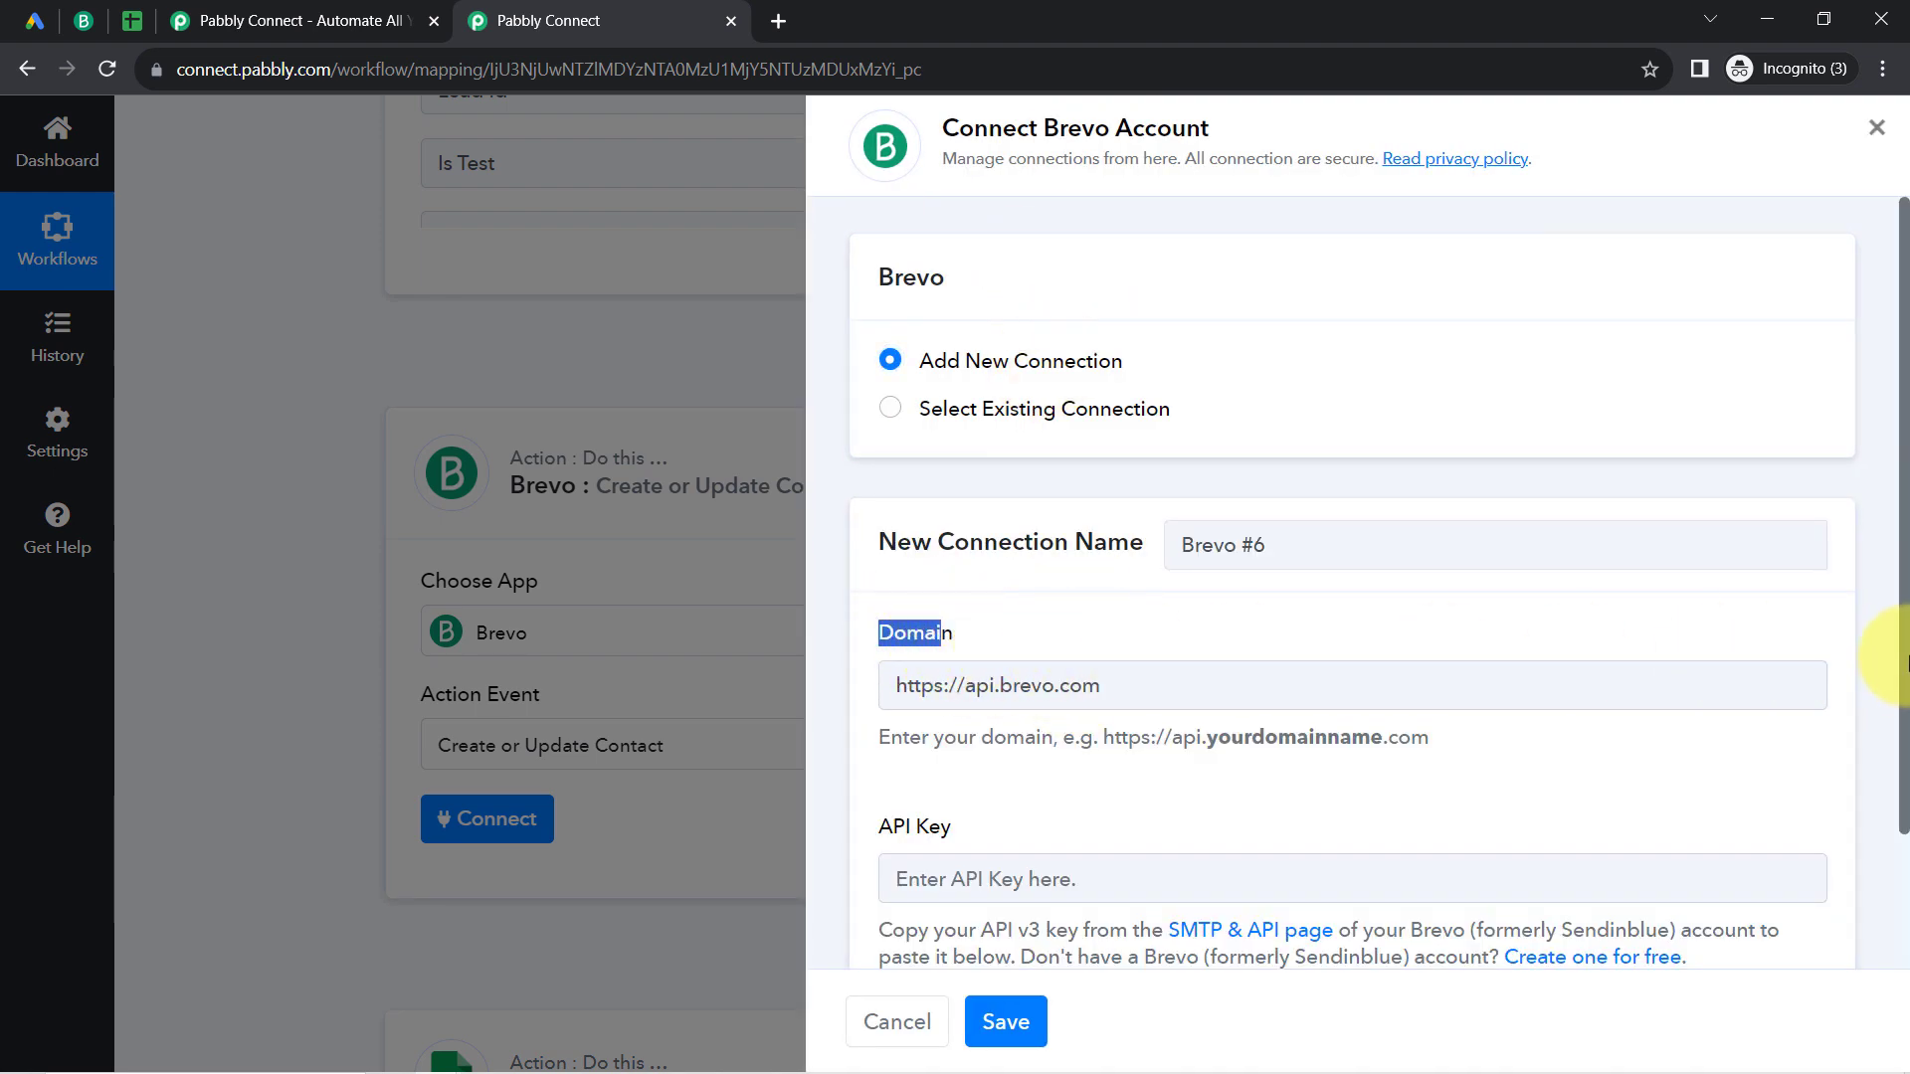
{"action": "left_click_drag", "start_coordinate": [1904, 661], "coordinate": [1893, 808]}
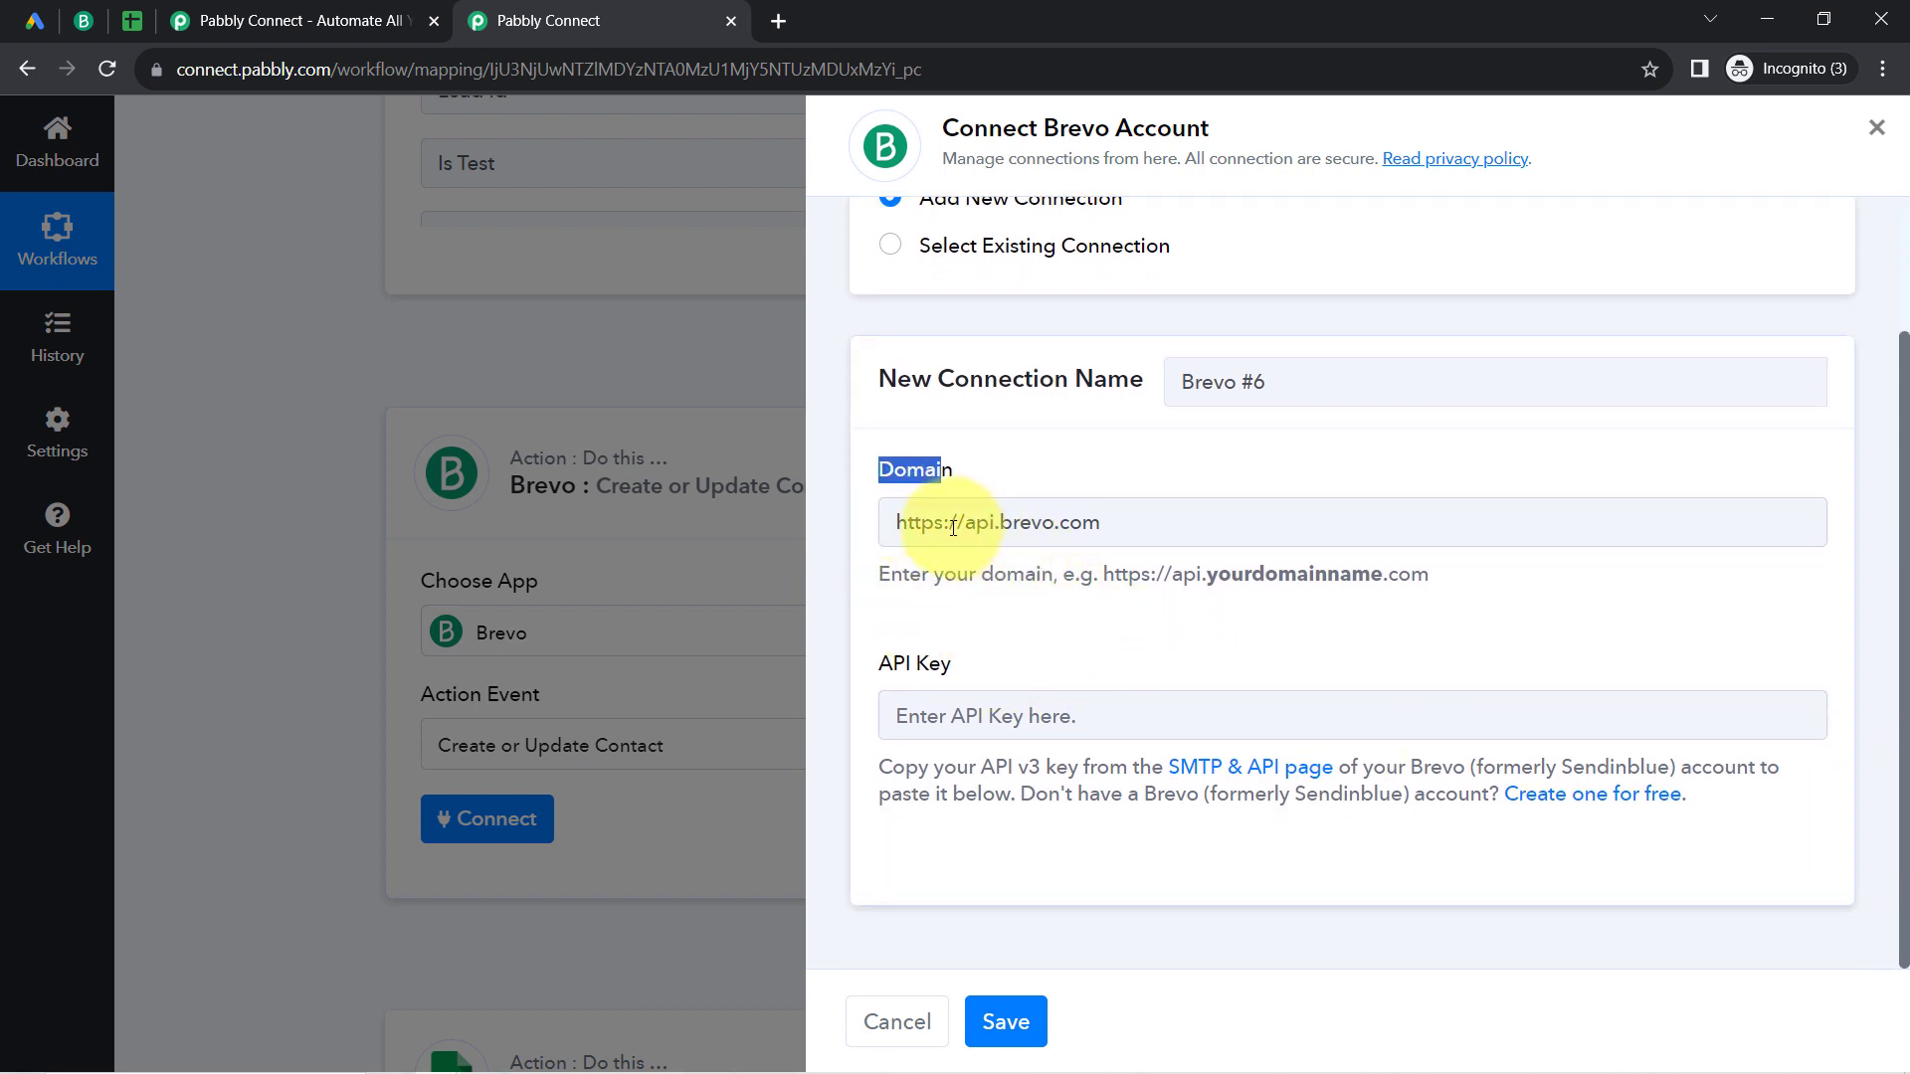
{"action": "left_click_drag", "start_coordinate": [953, 527], "coordinate": [1118, 527]}
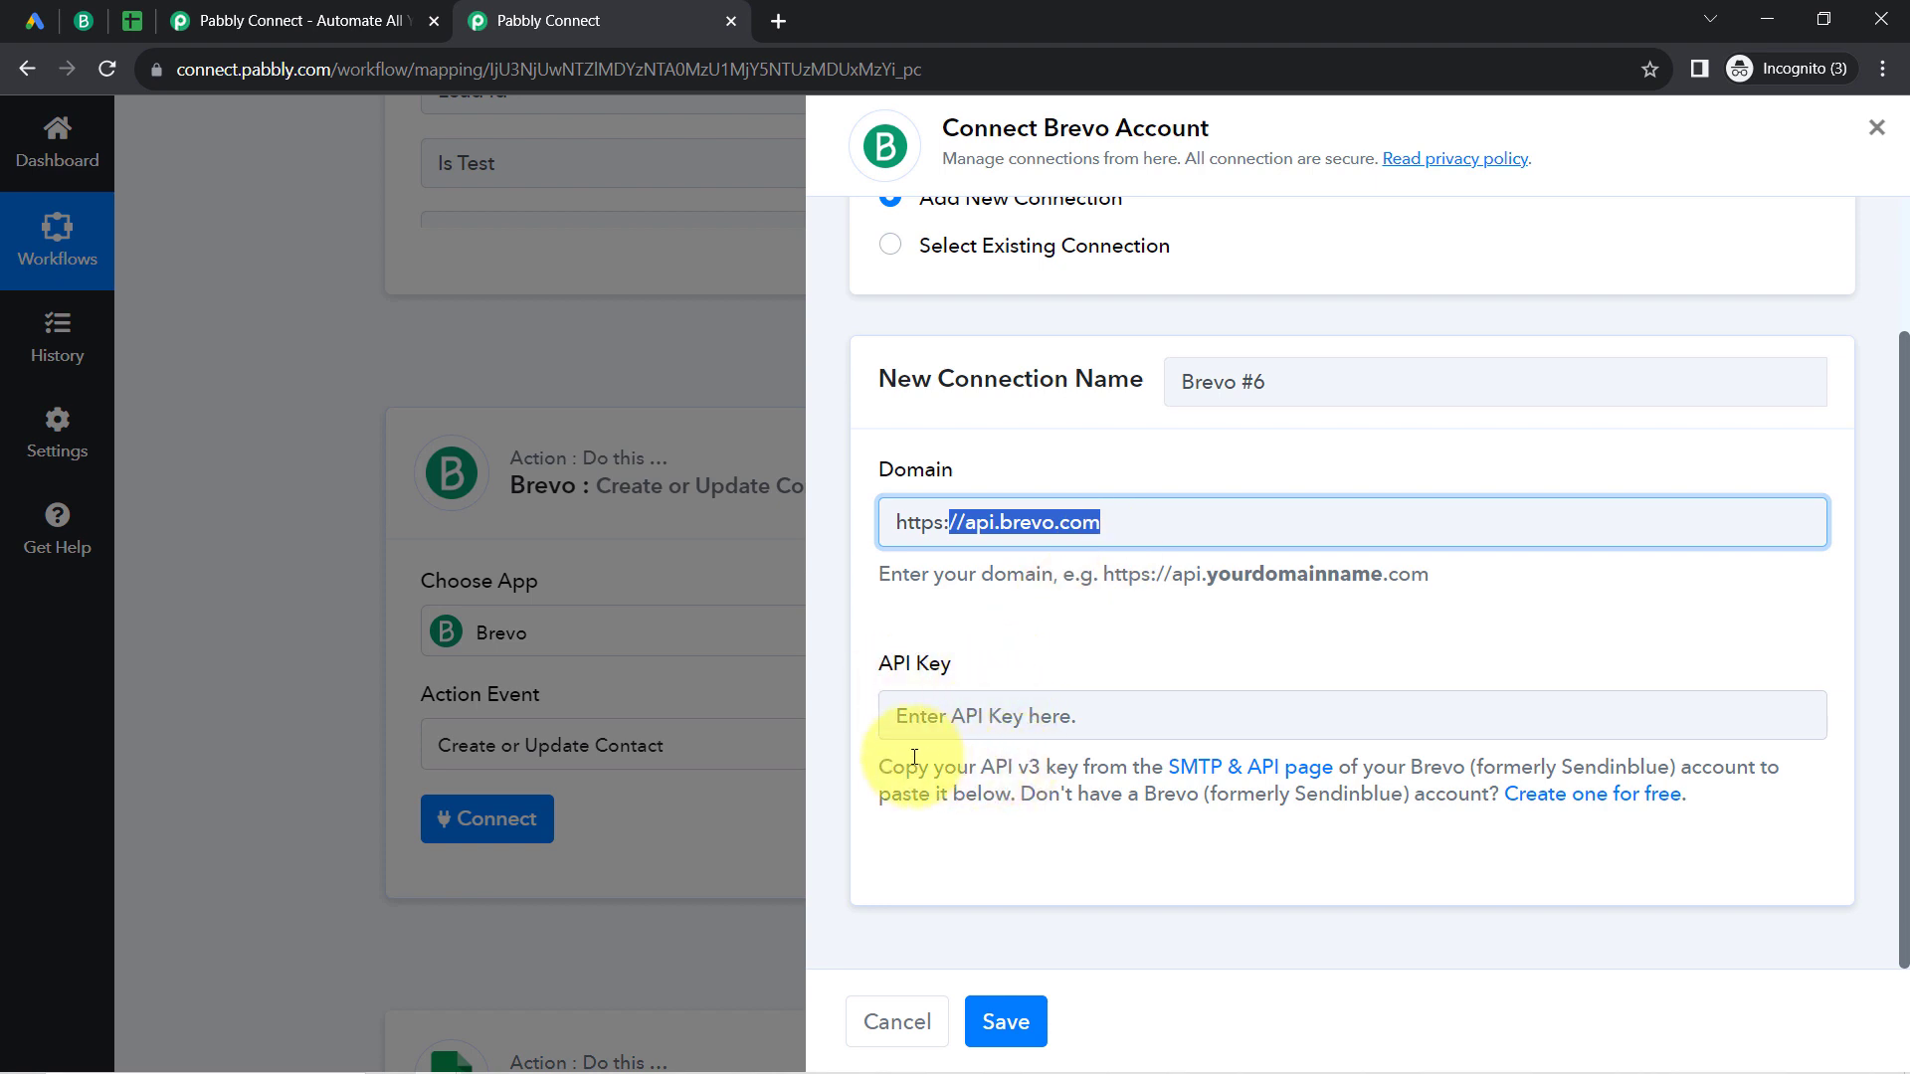
{"action": "left_click_drag", "start_coordinate": [919, 767], "coordinate": [995, 793]}
Step: Switch to Brevo and open the account's API Keys list in the SMTP & API settings
{"action": "left_click", "coordinate": [84, 19]}
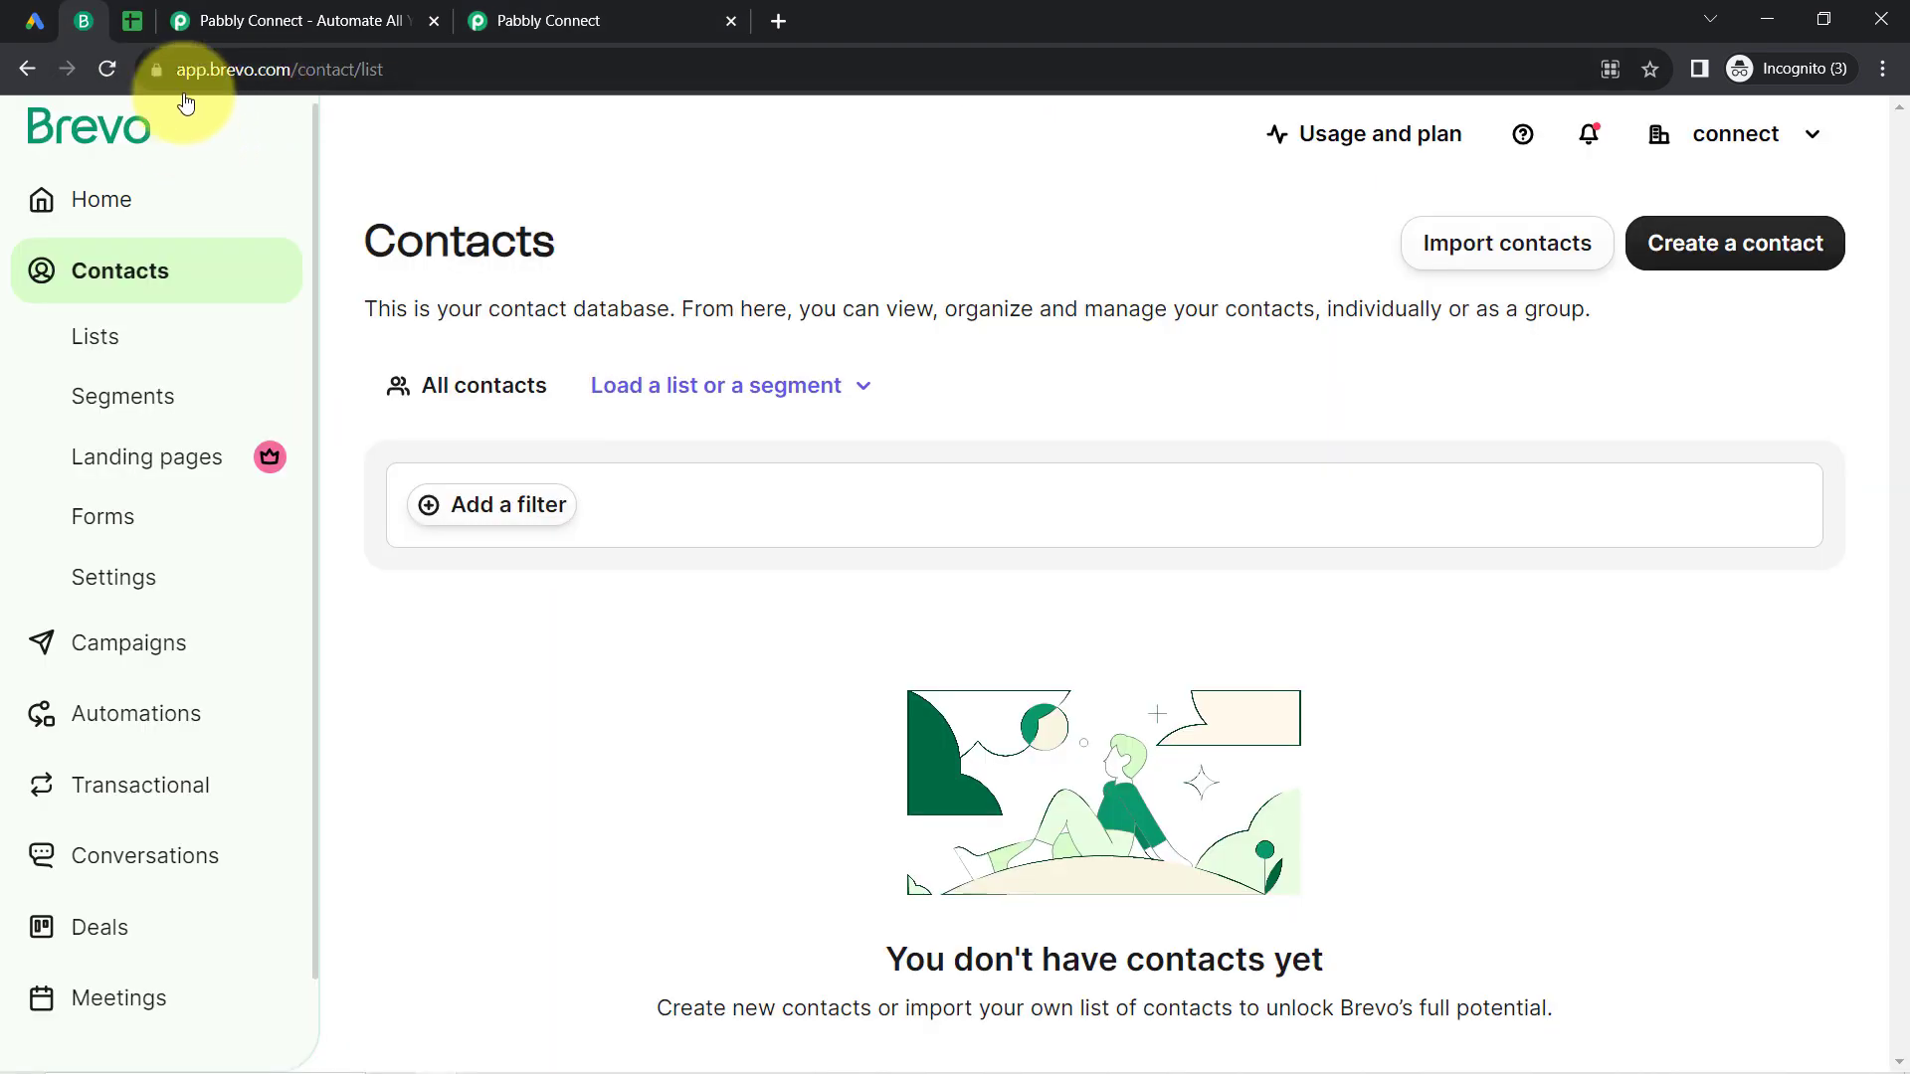
{"action": "left_click", "coordinate": [1805, 134]}
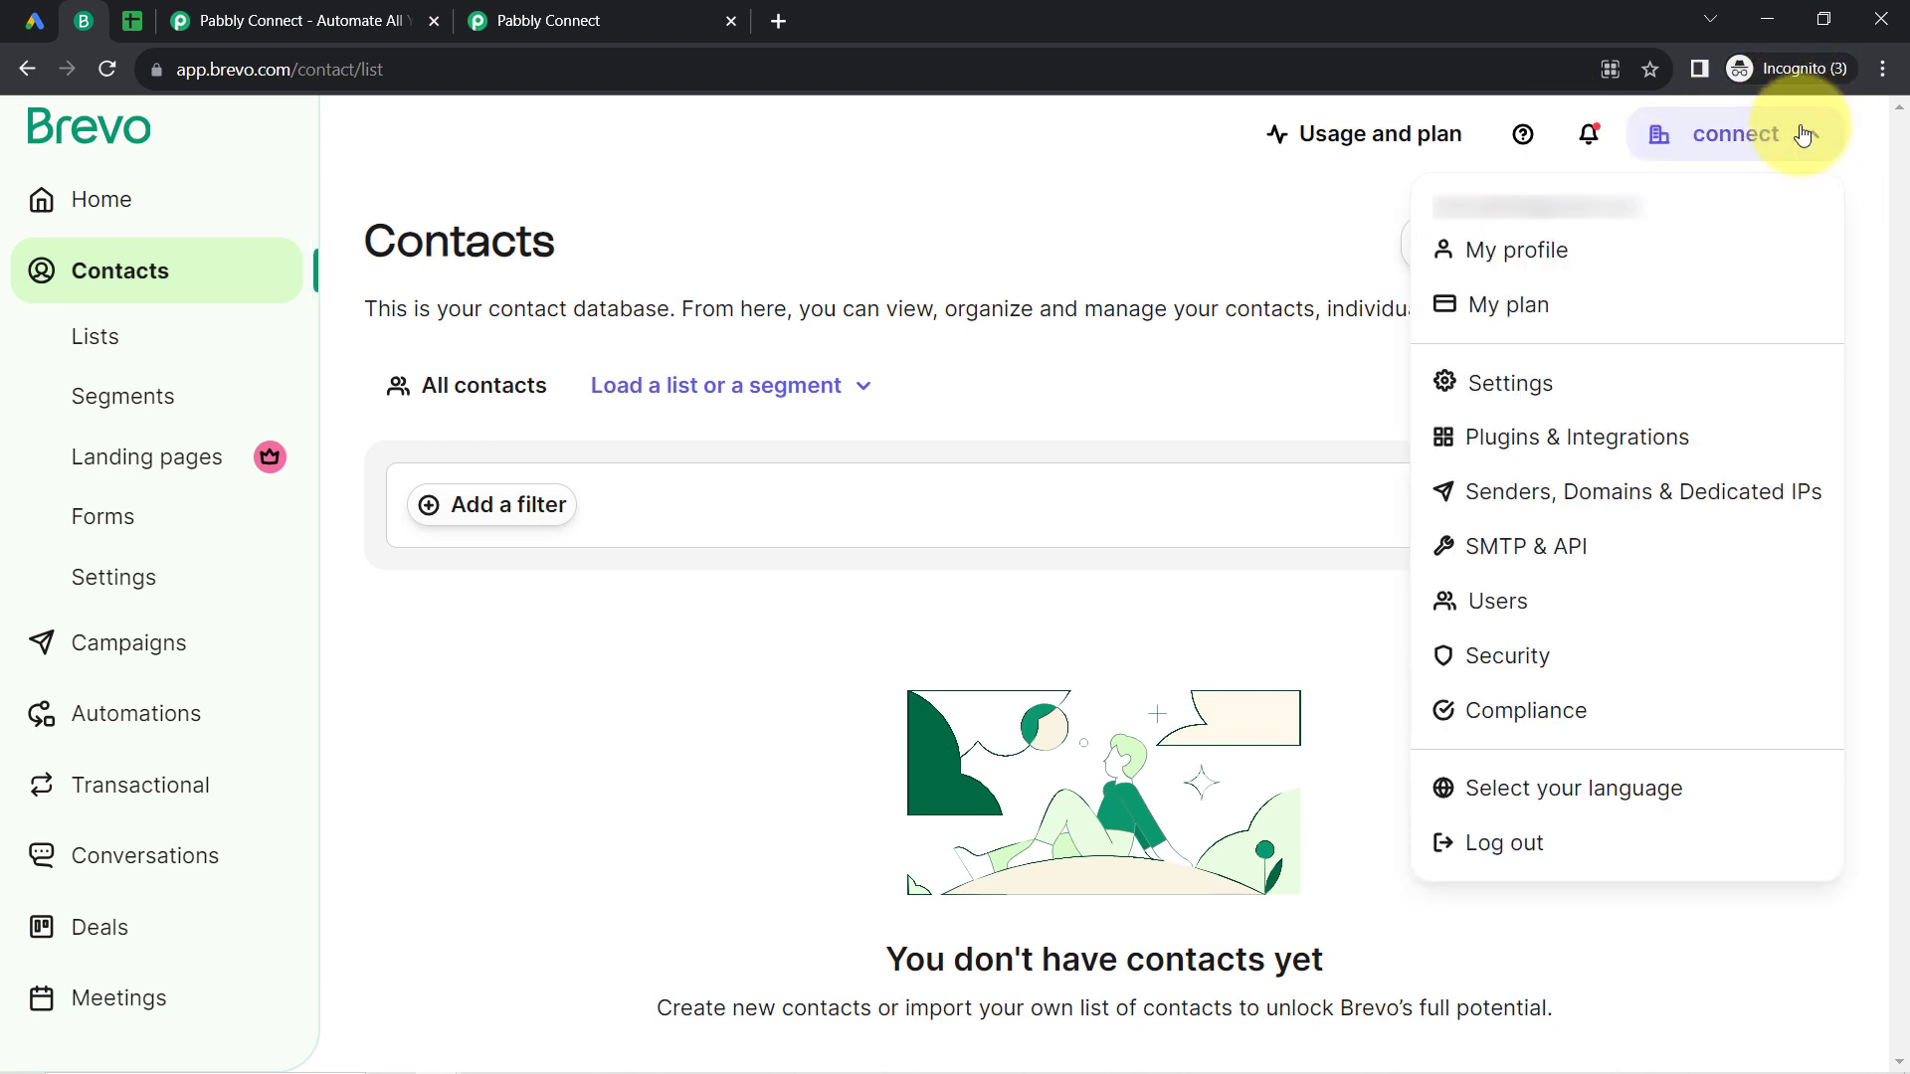
{"action": "left_click", "coordinate": [1506, 546]}
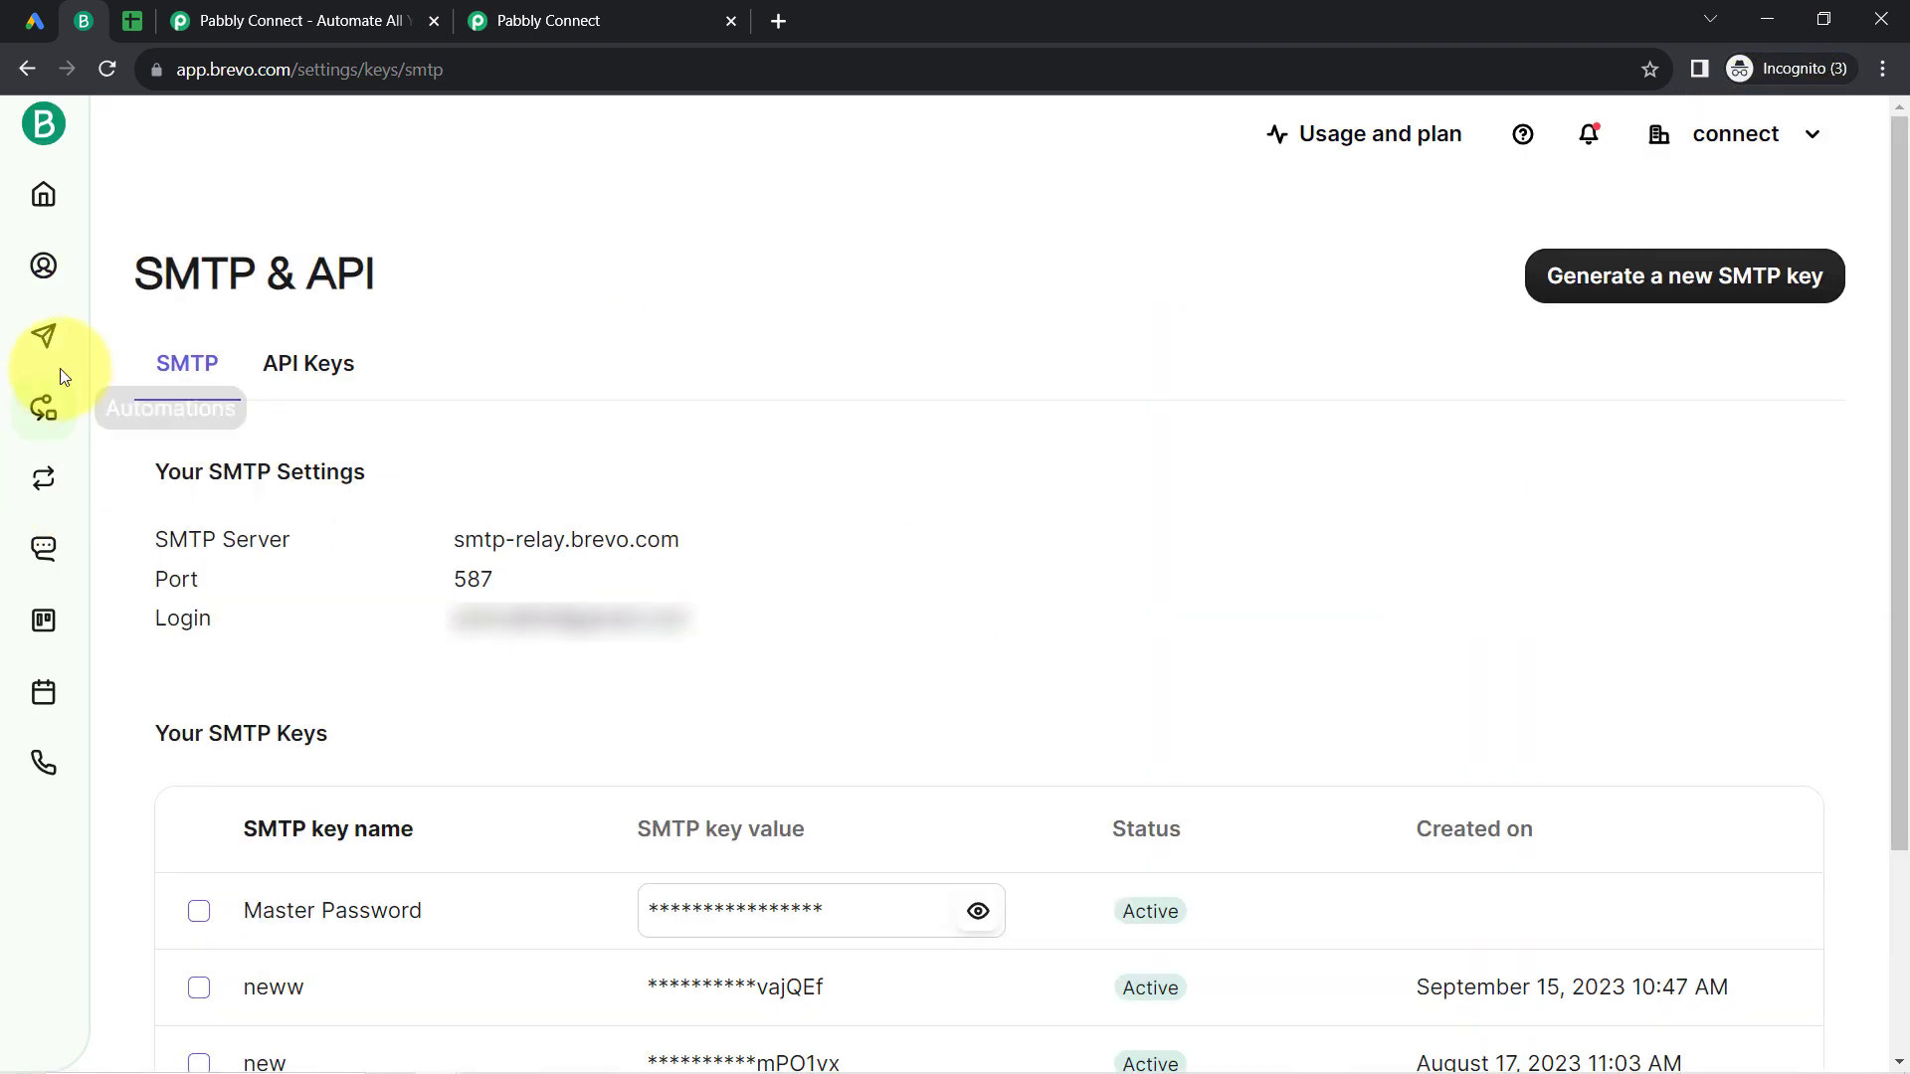
{"action": "left_click", "coordinate": [282, 376]}
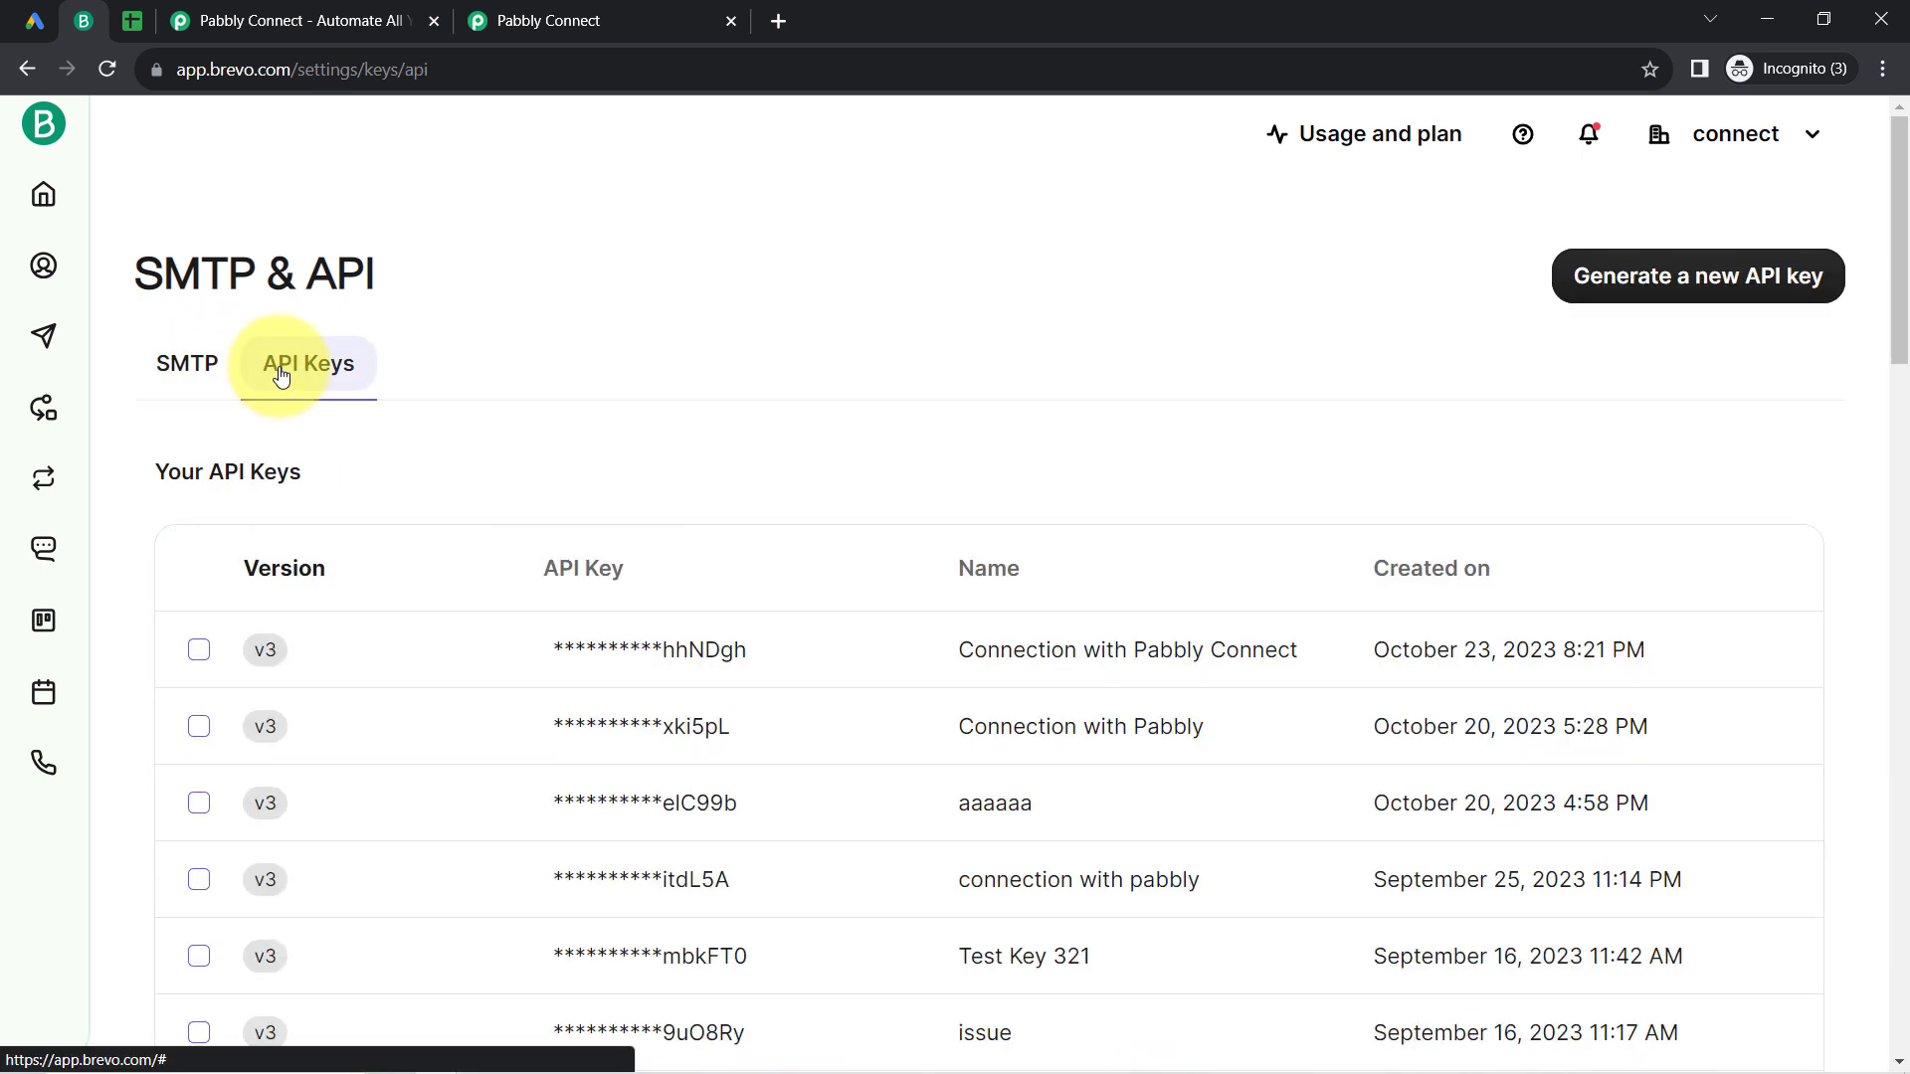
{"action": "left_click", "coordinate": [1651, 279]}
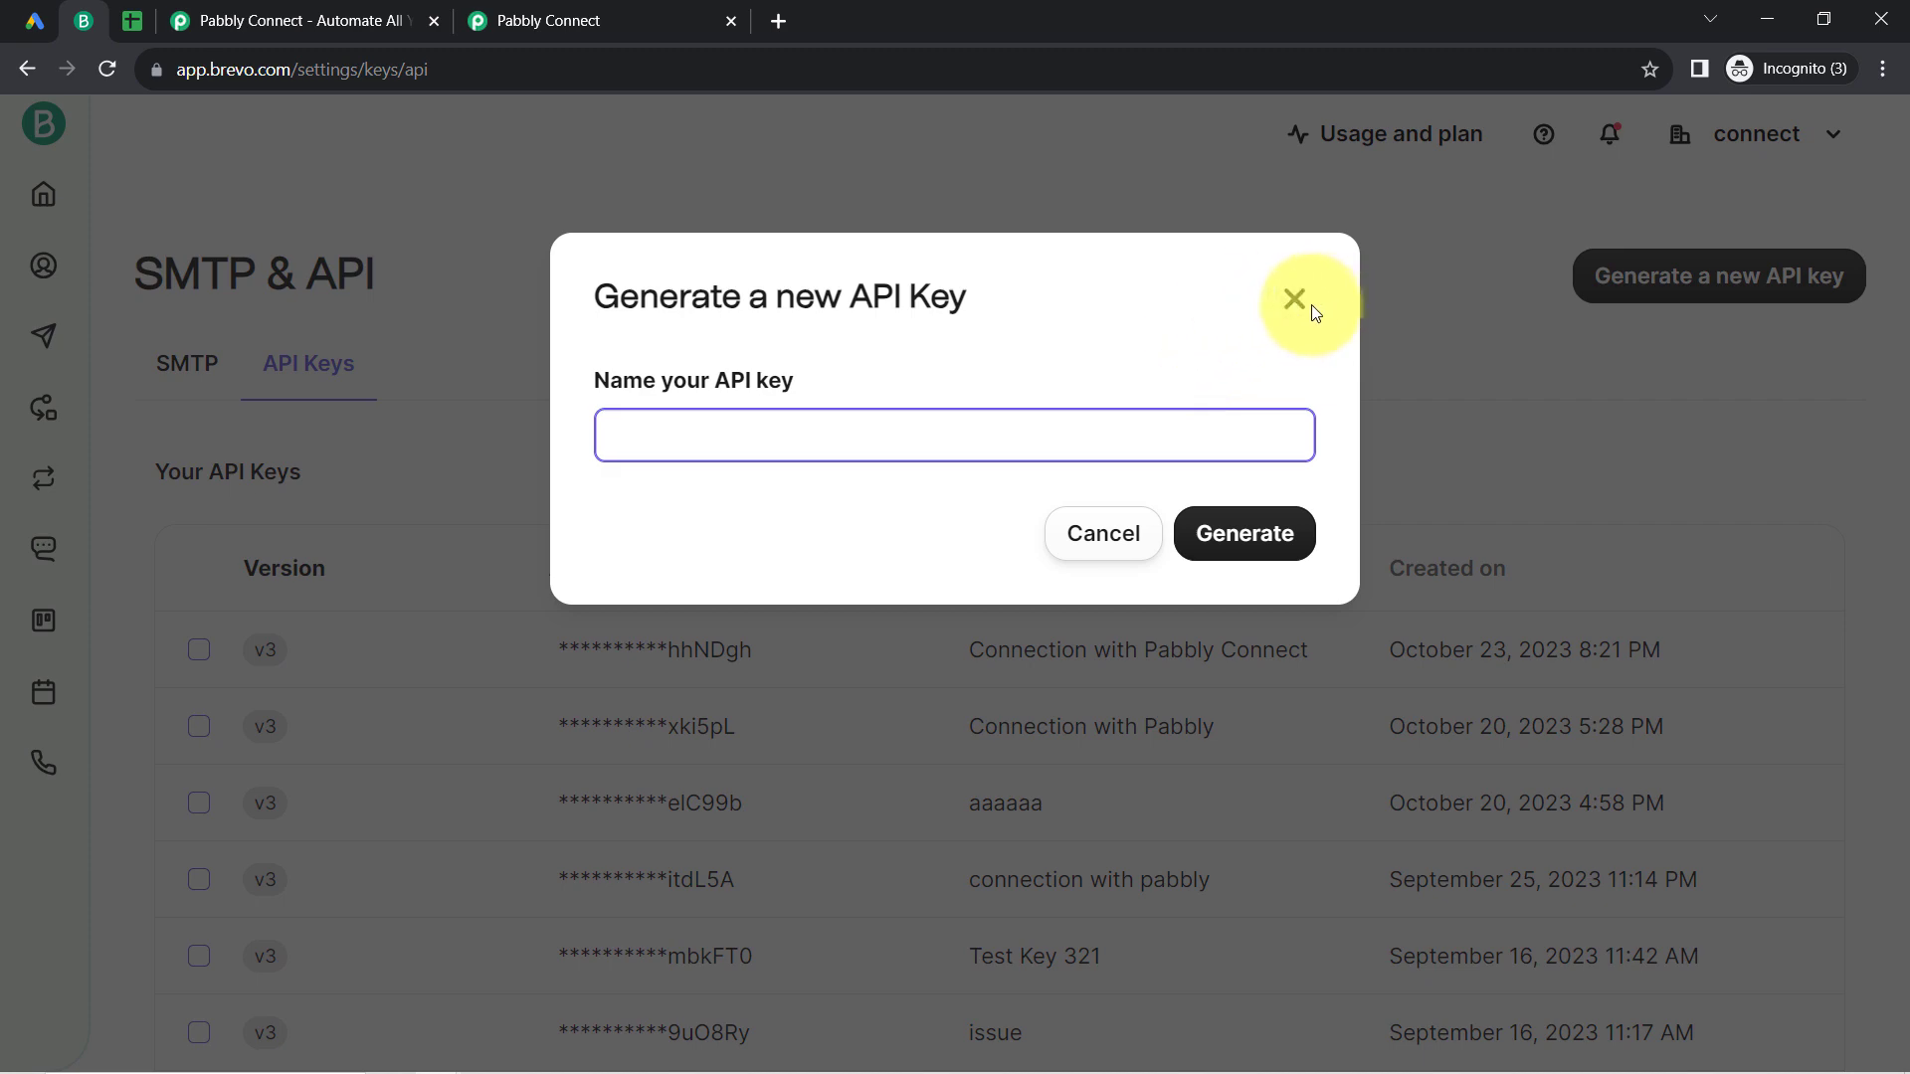
{"action": "left_click", "coordinate": [1307, 302]}
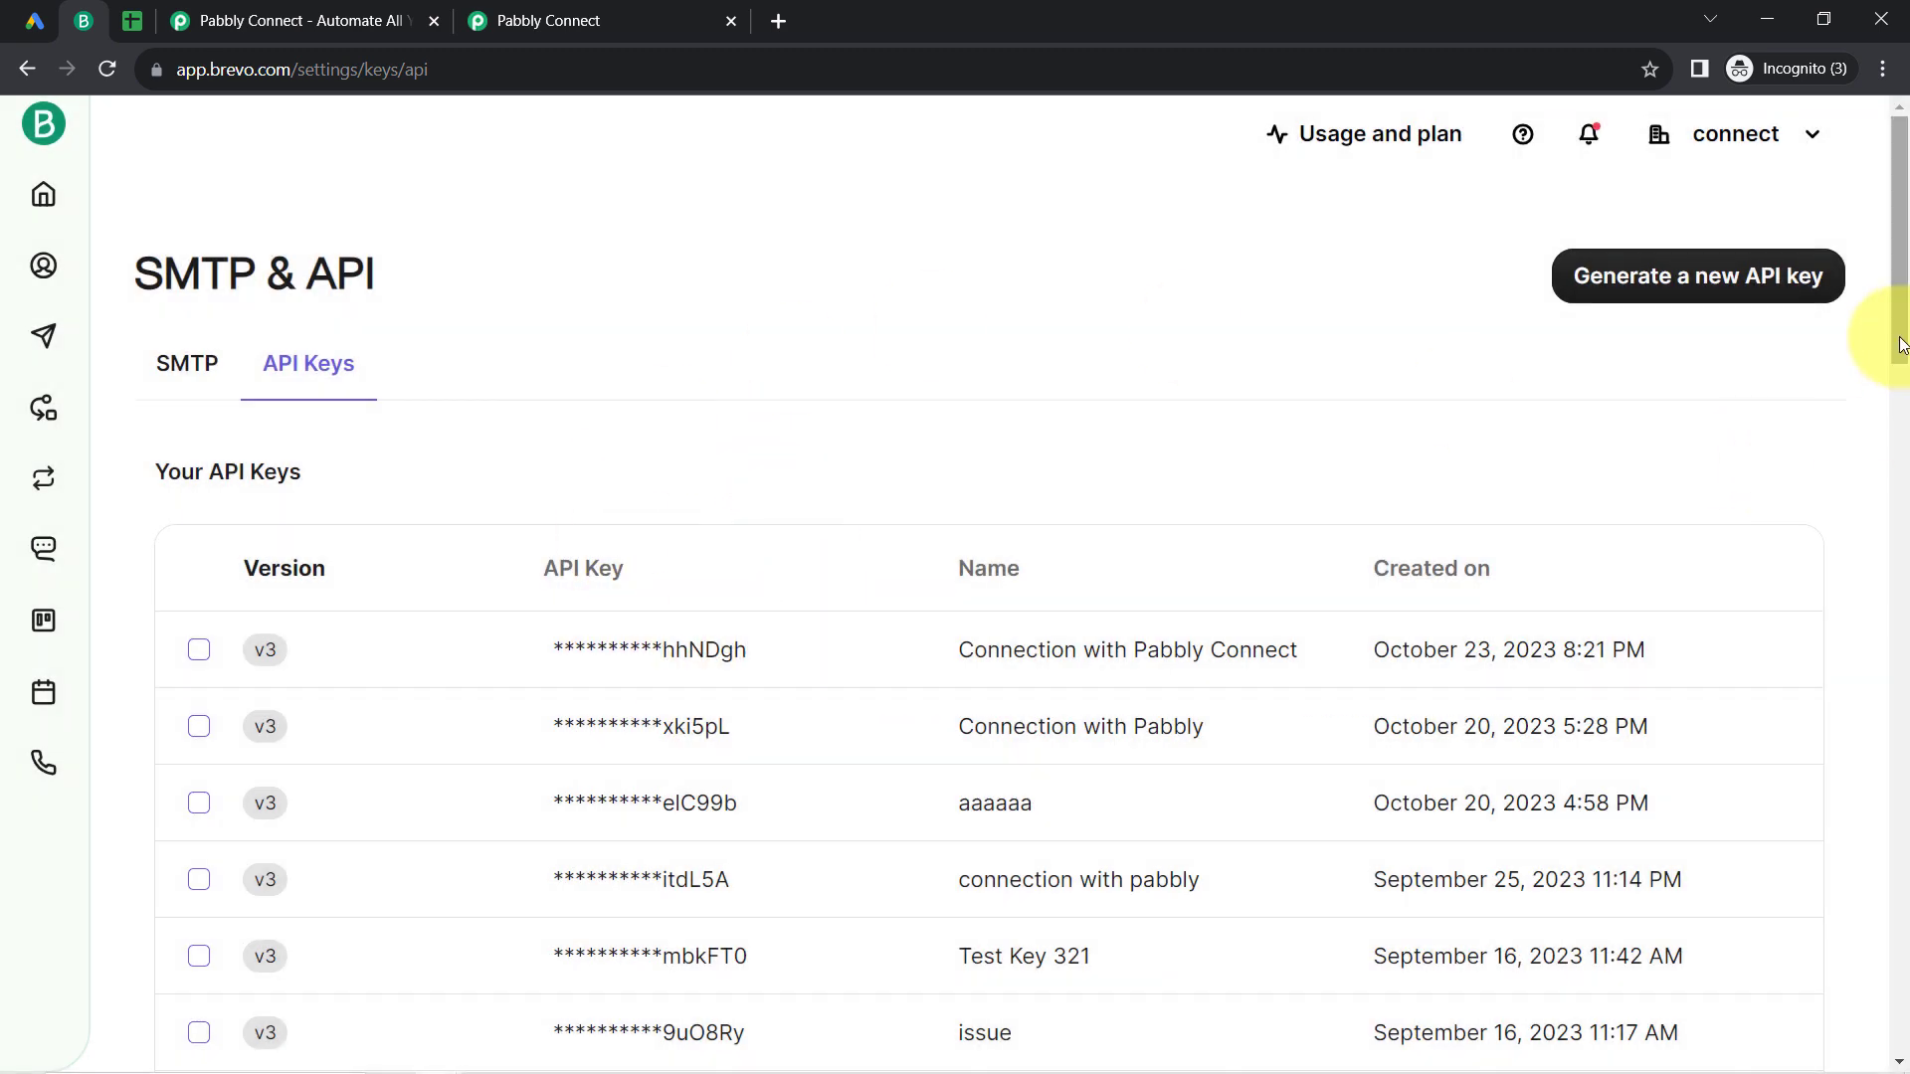
{"action": "left_click_drag", "start_coordinate": [1899, 337], "coordinate": [1899, 282]}
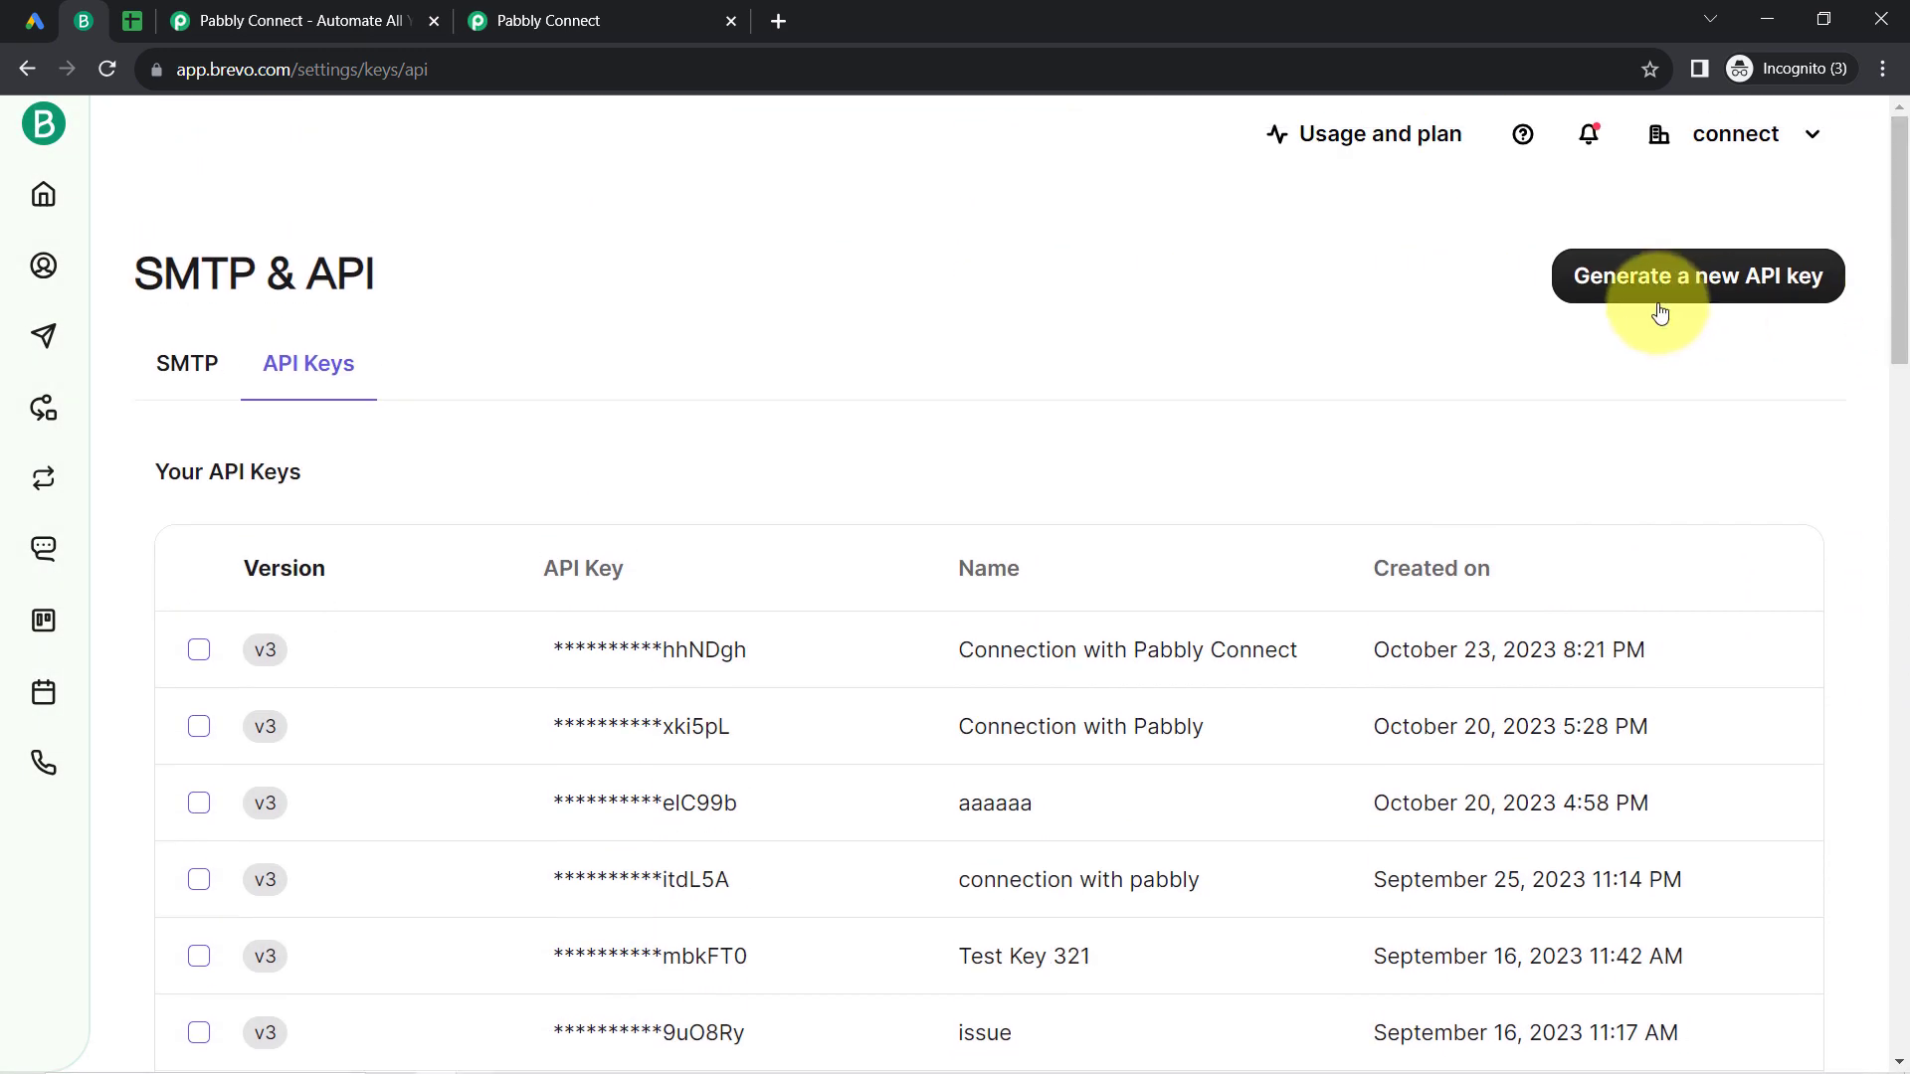
Step: Generate an API key named "Connection with Pabbly Connect Software" and copy it
{"action": "left_click", "coordinate": [1648, 276]}
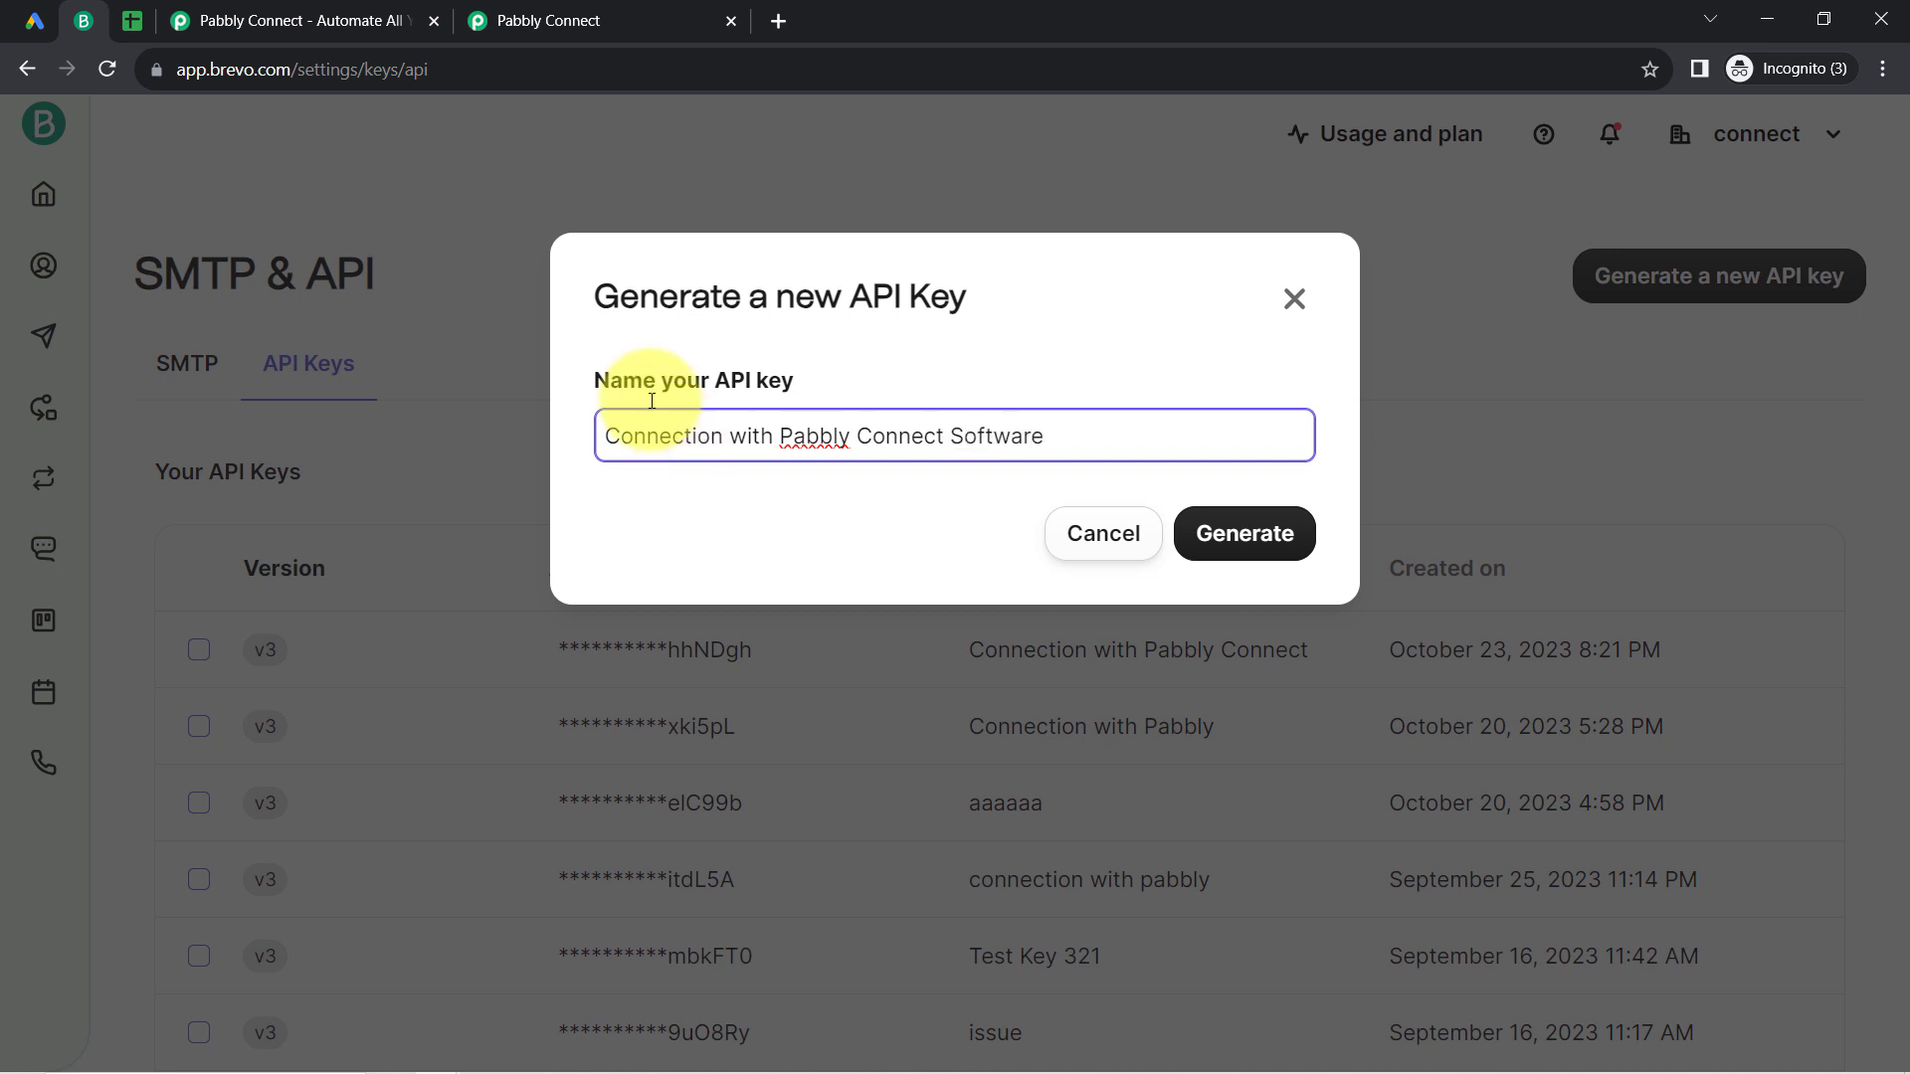
{"action": "left_click", "coordinate": [1201, 534]}
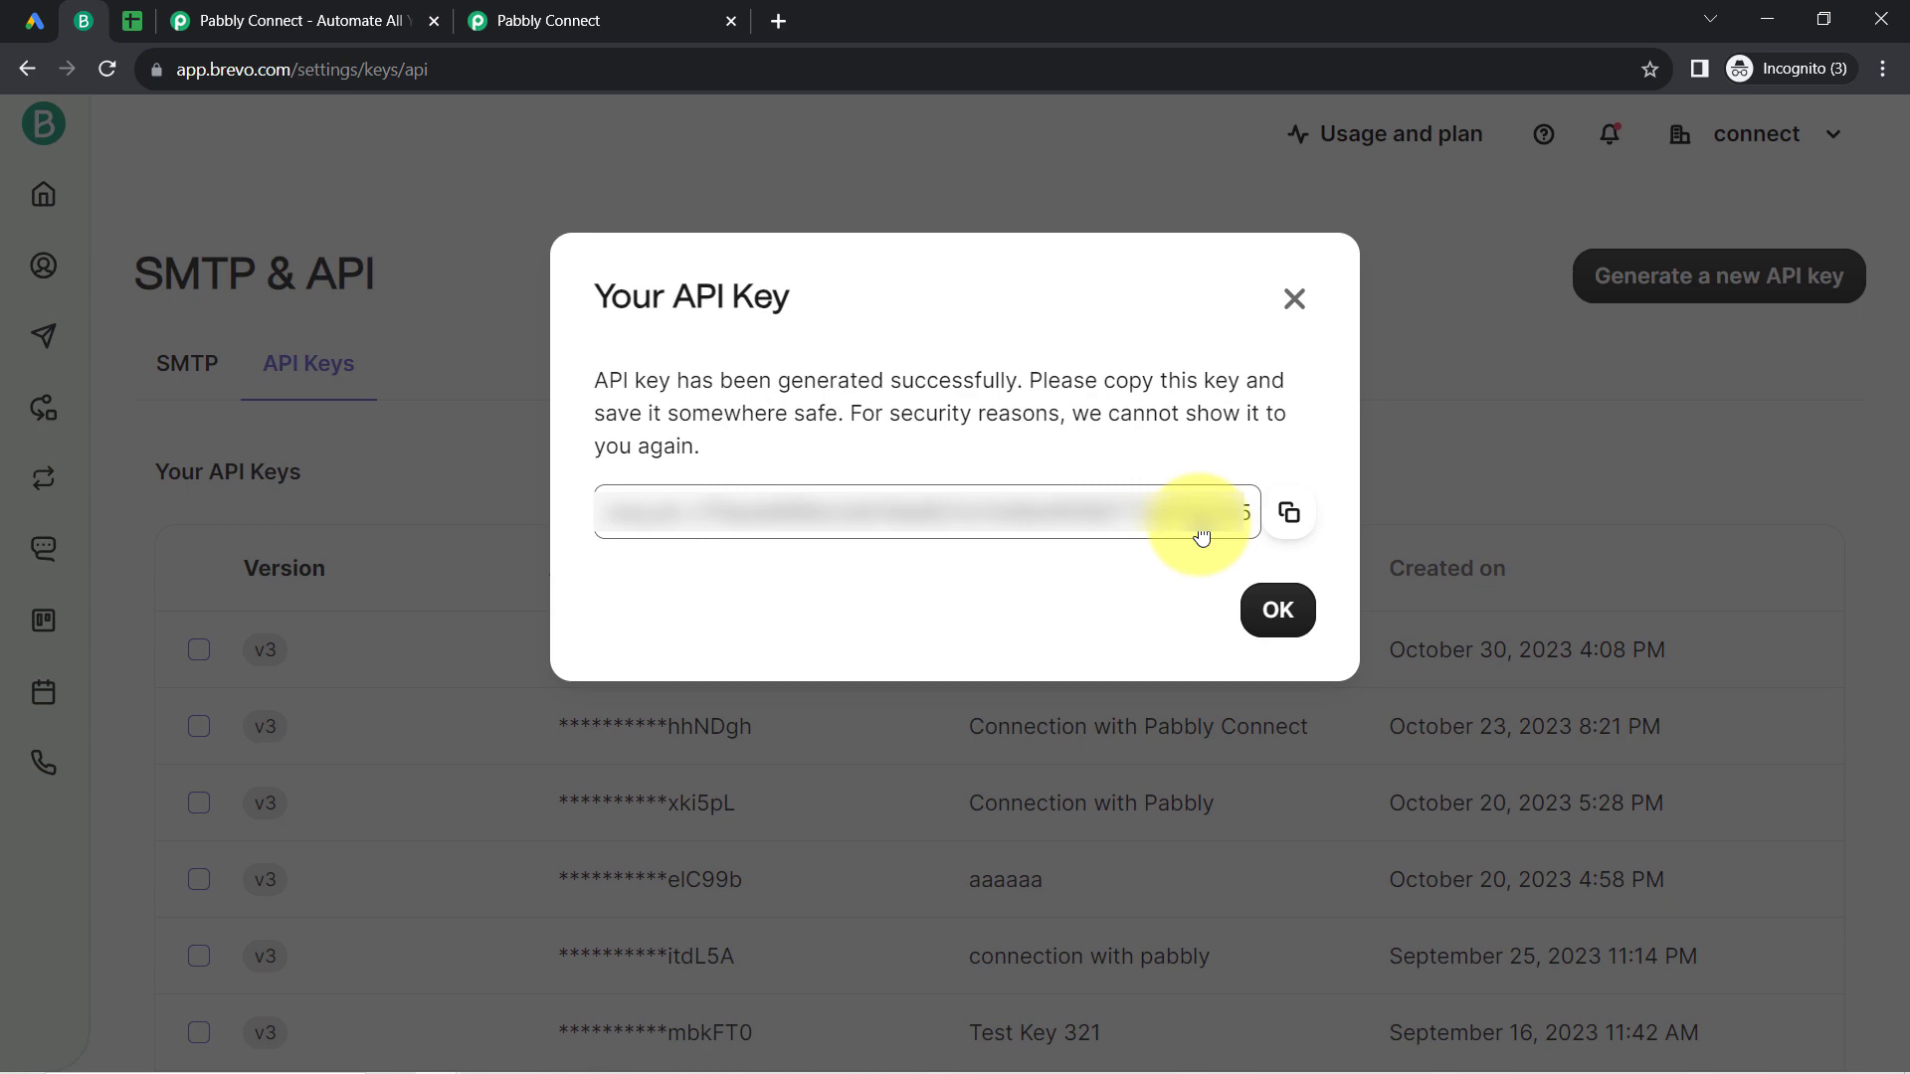
{"action": "left_click", "coordinate": [1290, 512]}
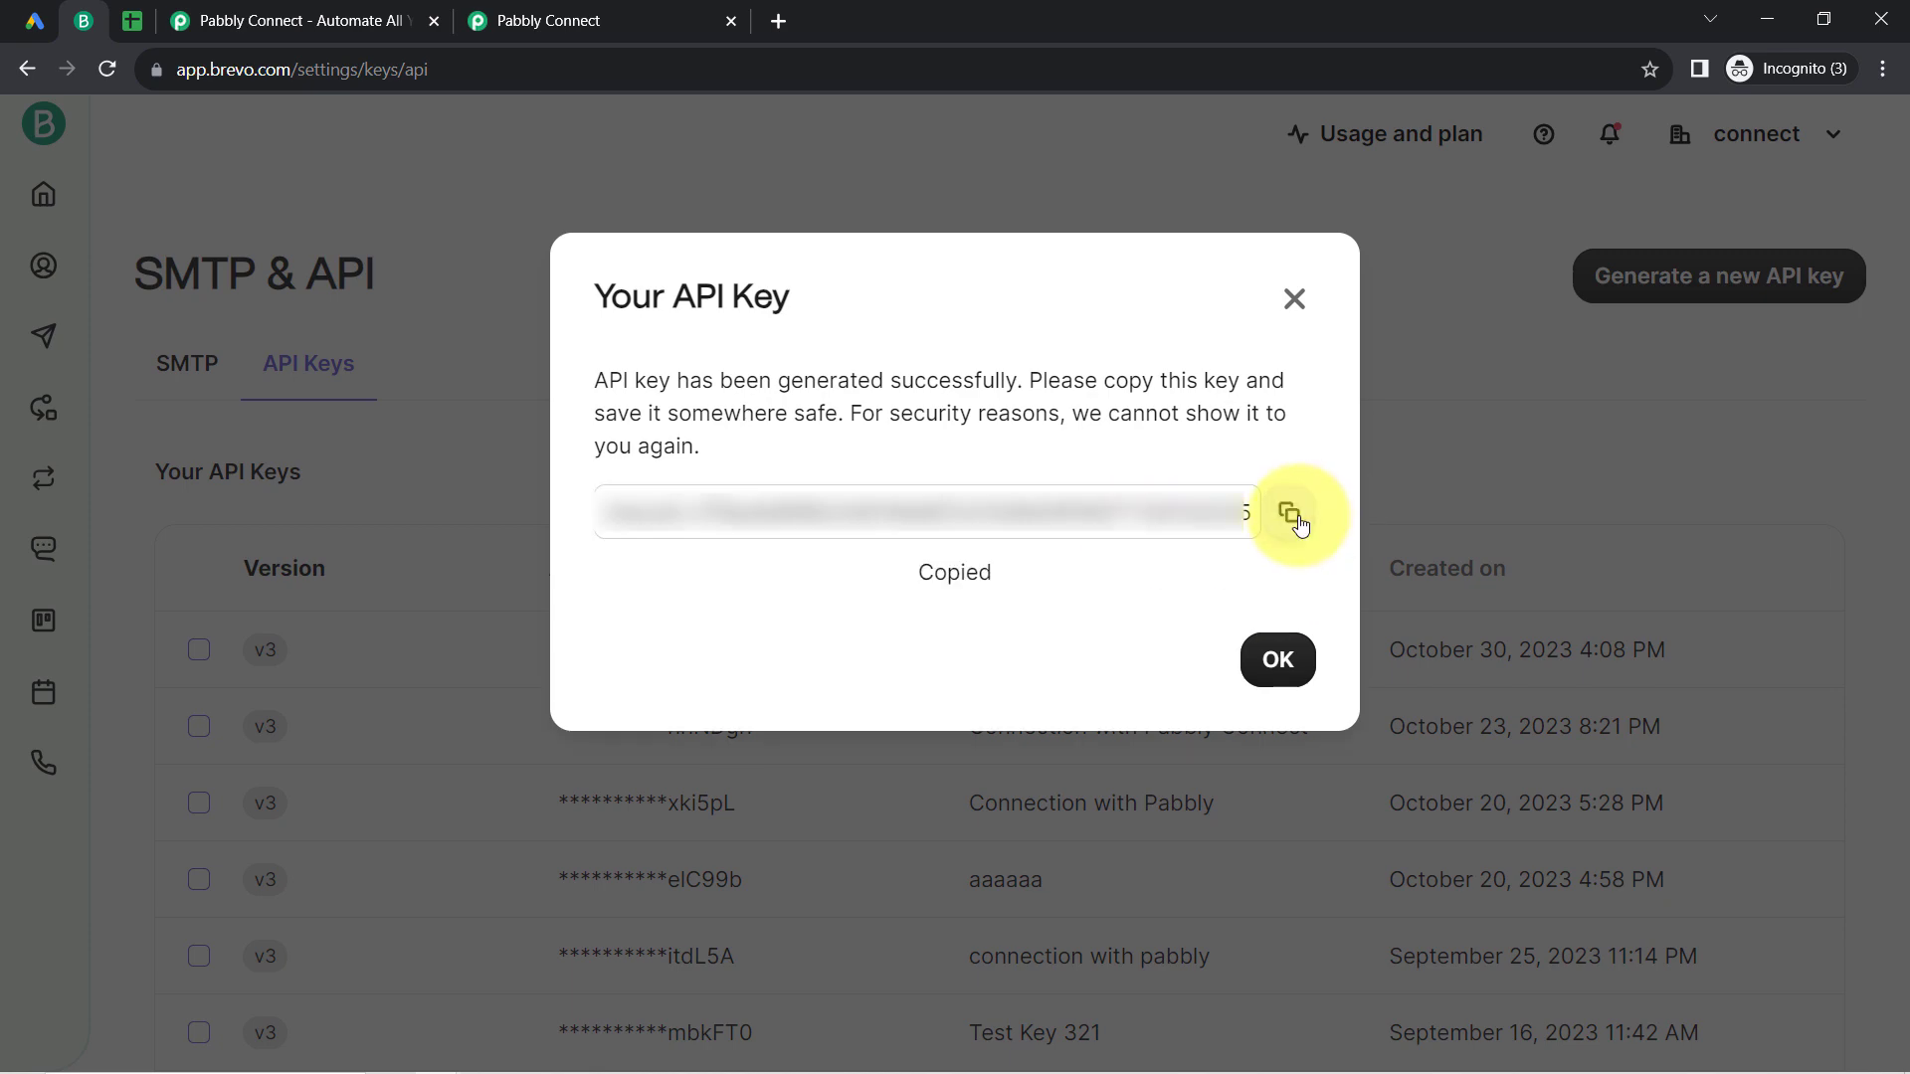
{"action": "left_click", "coordinate": [1283, 676]}
Step: Switch to Pabbly Connect, paste the copied API key into the new Brevo connection and save it
{"action": "left_click", "coordinate": [567, 12]}
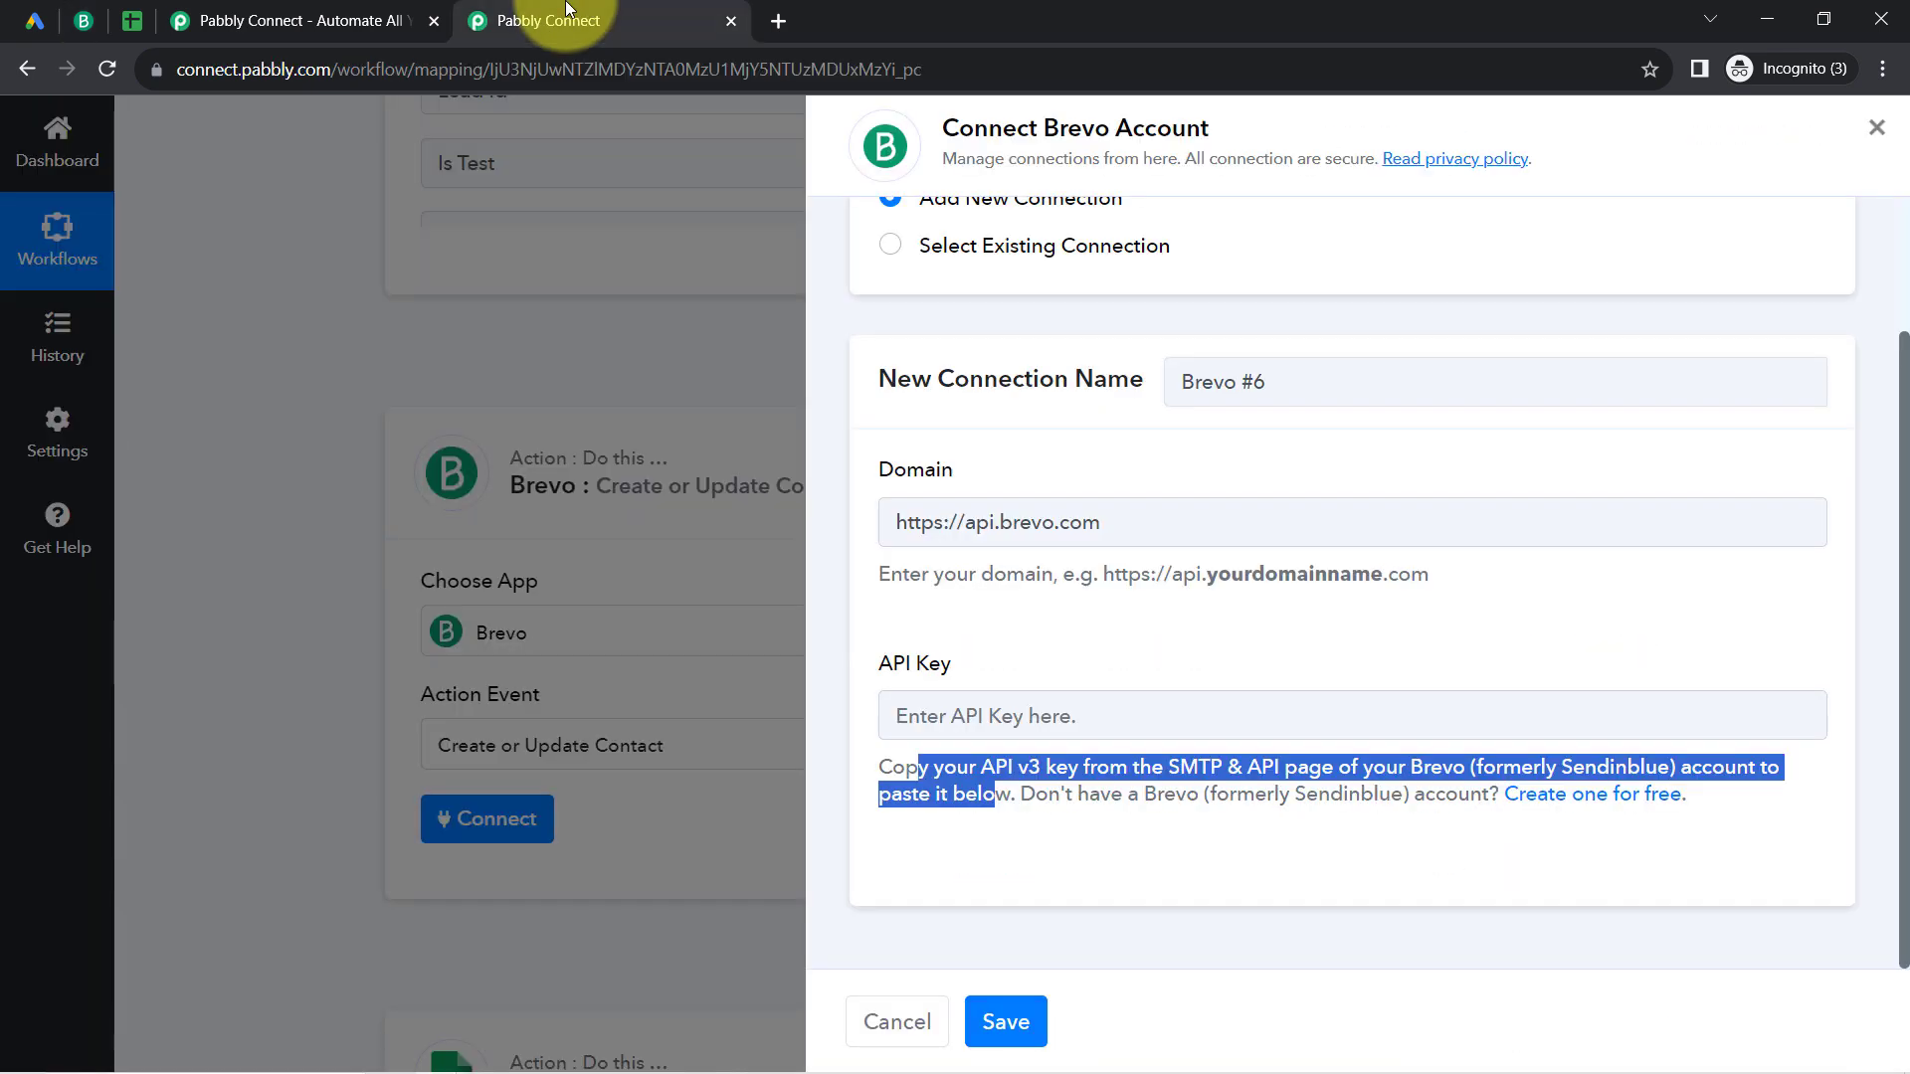
{"action": "left_click", "coordinate": [910, 717]}
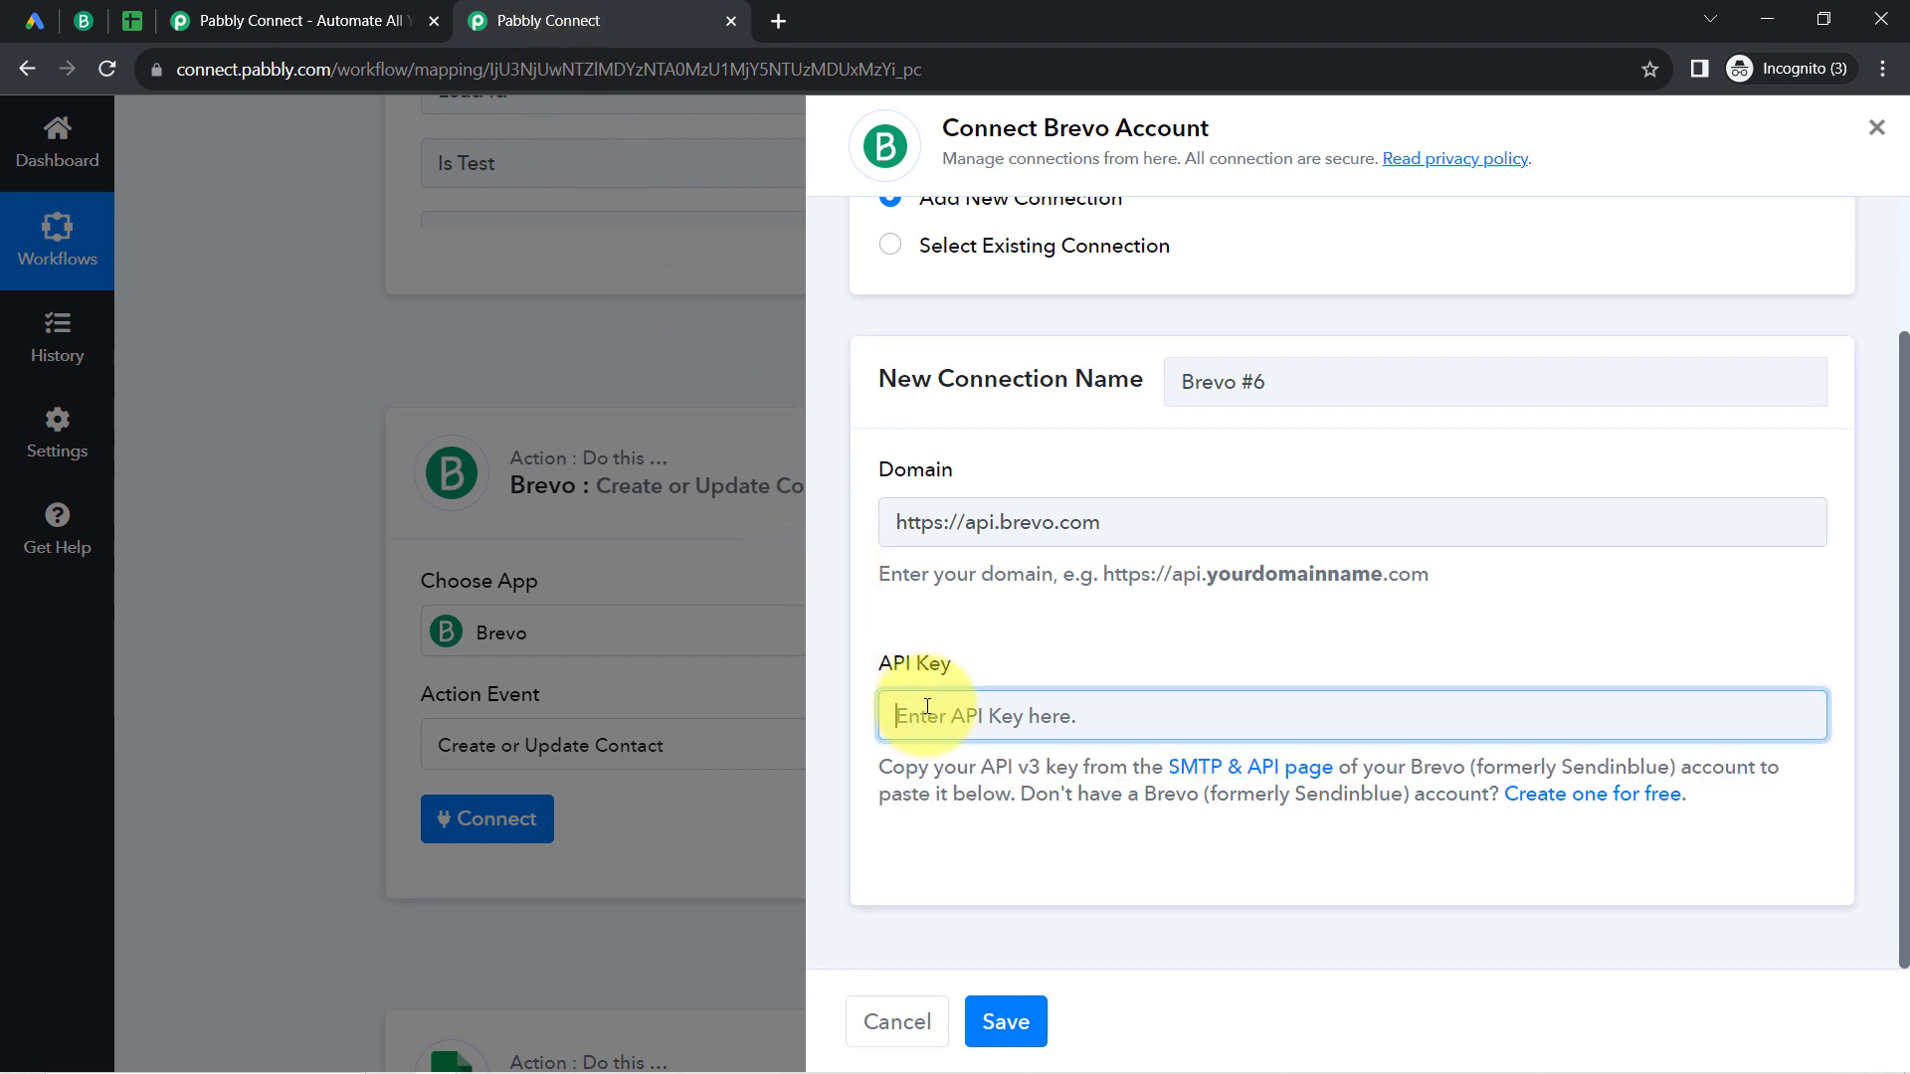
{"action": "key", "text": "ctrl+v"}
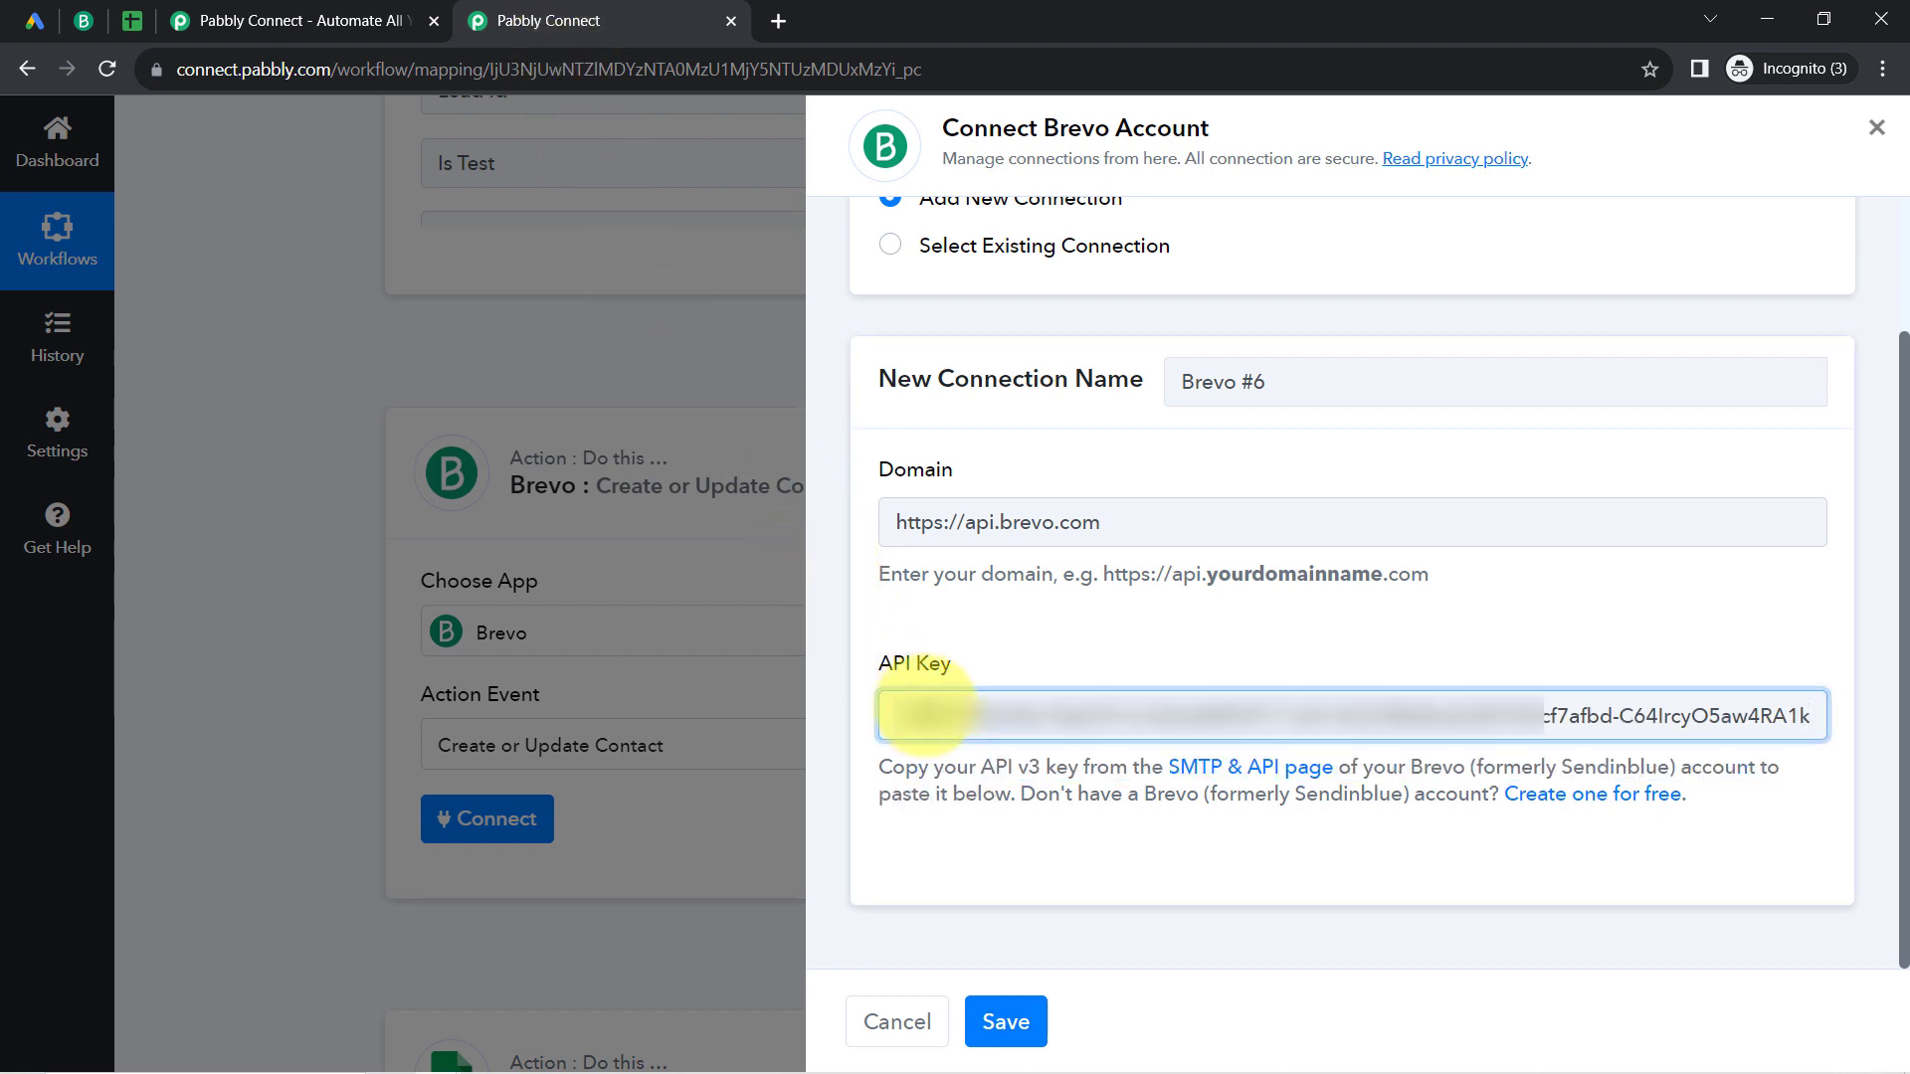
{"action": "left_click", "coordinate": [1002, 1021]}
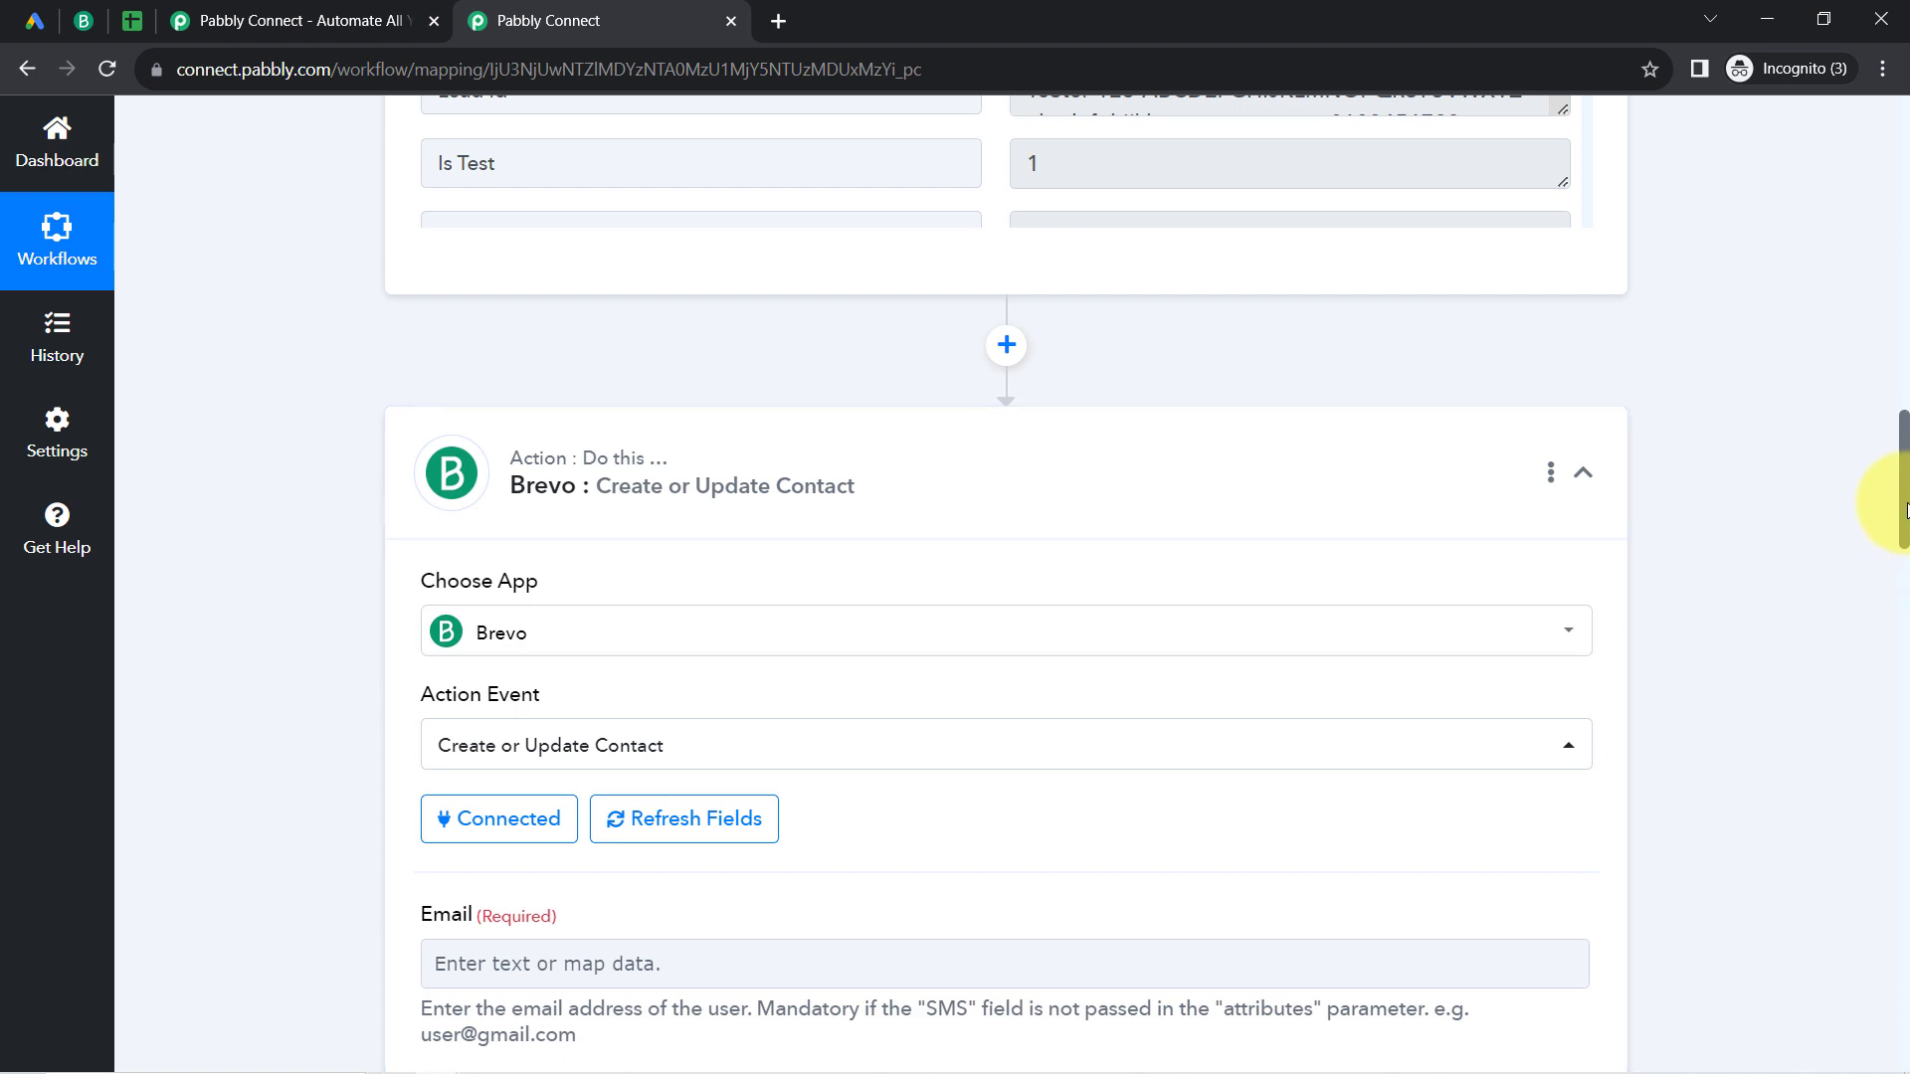
Step: Map the Brevo contact's Email field to the trigger's User Column Data 3 String Value, found by searching for "@"
{"action": "left_click_drag", "start_coordinate": [1905, 510], "coordinate": [1887, 594]}
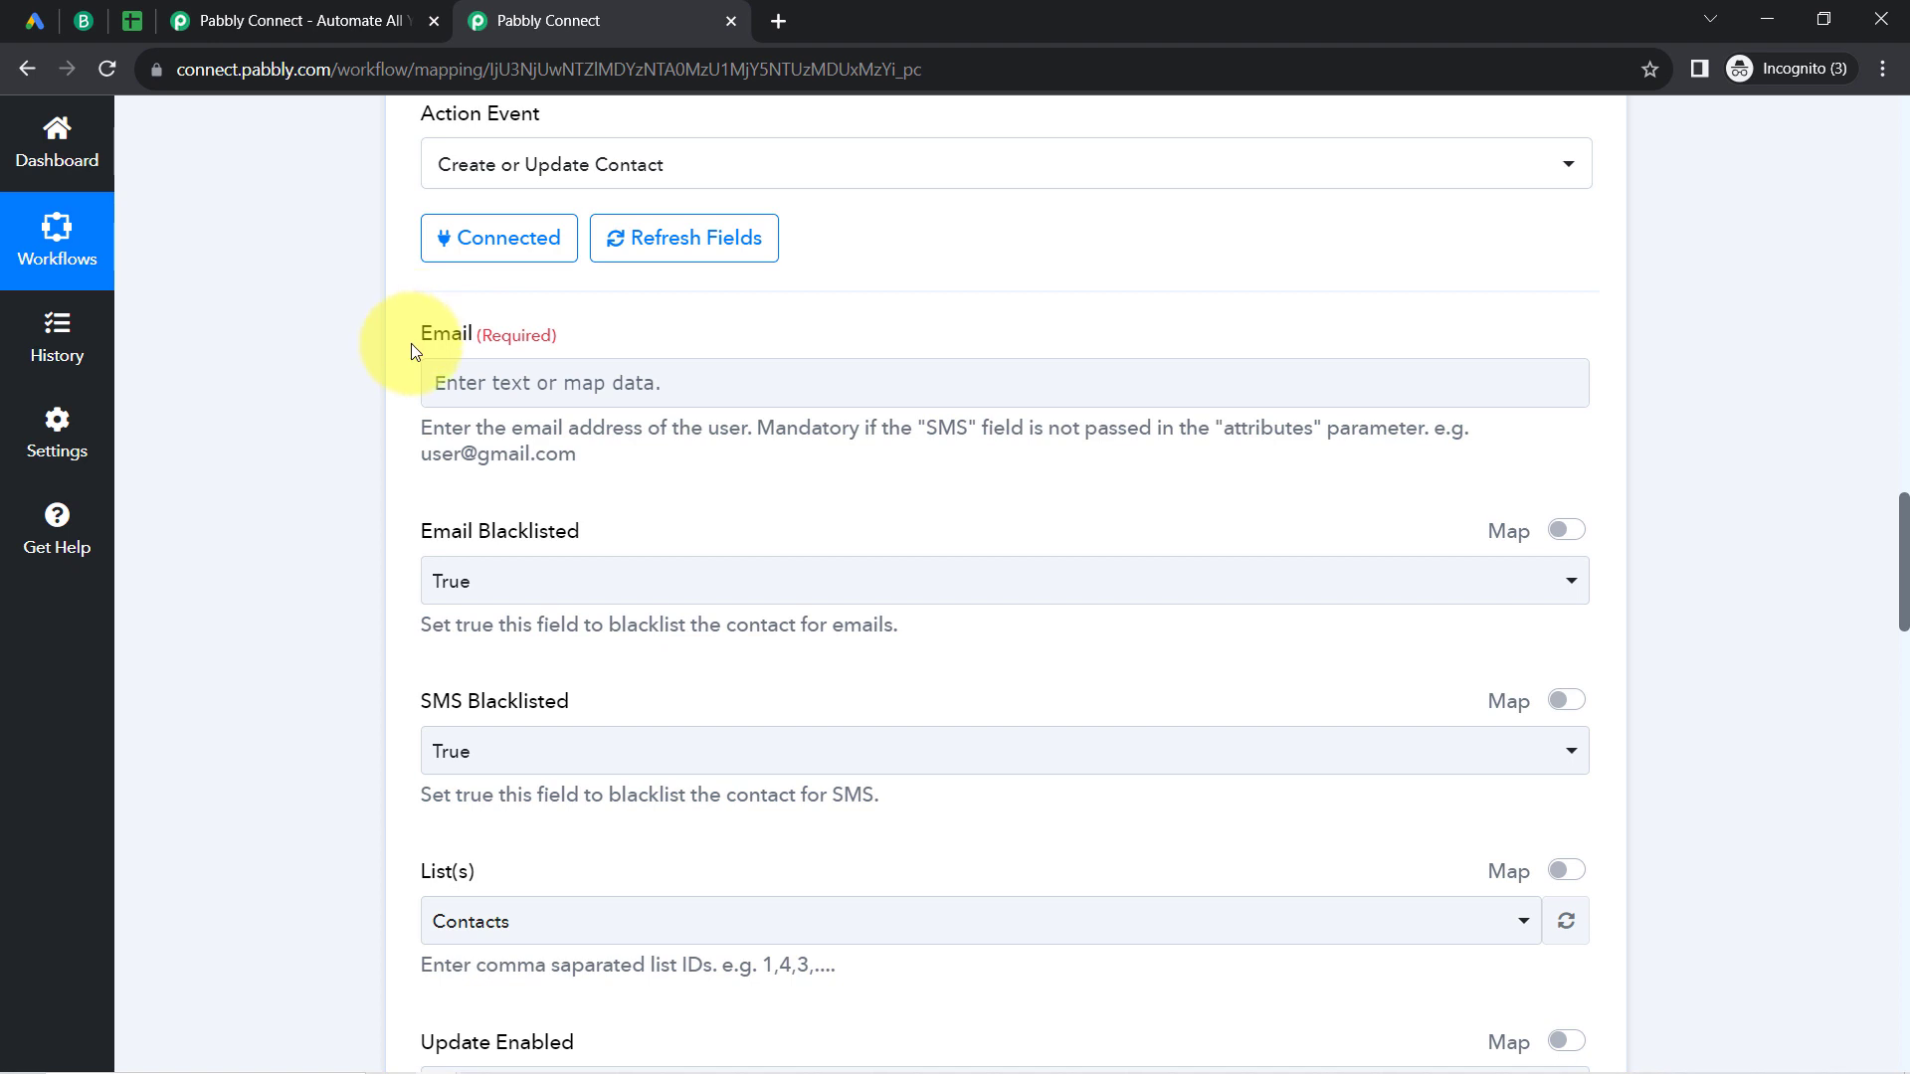
{"action": "left_click_drag", "start_coordinate": [472, 430], "coordinate": [723, 439]}
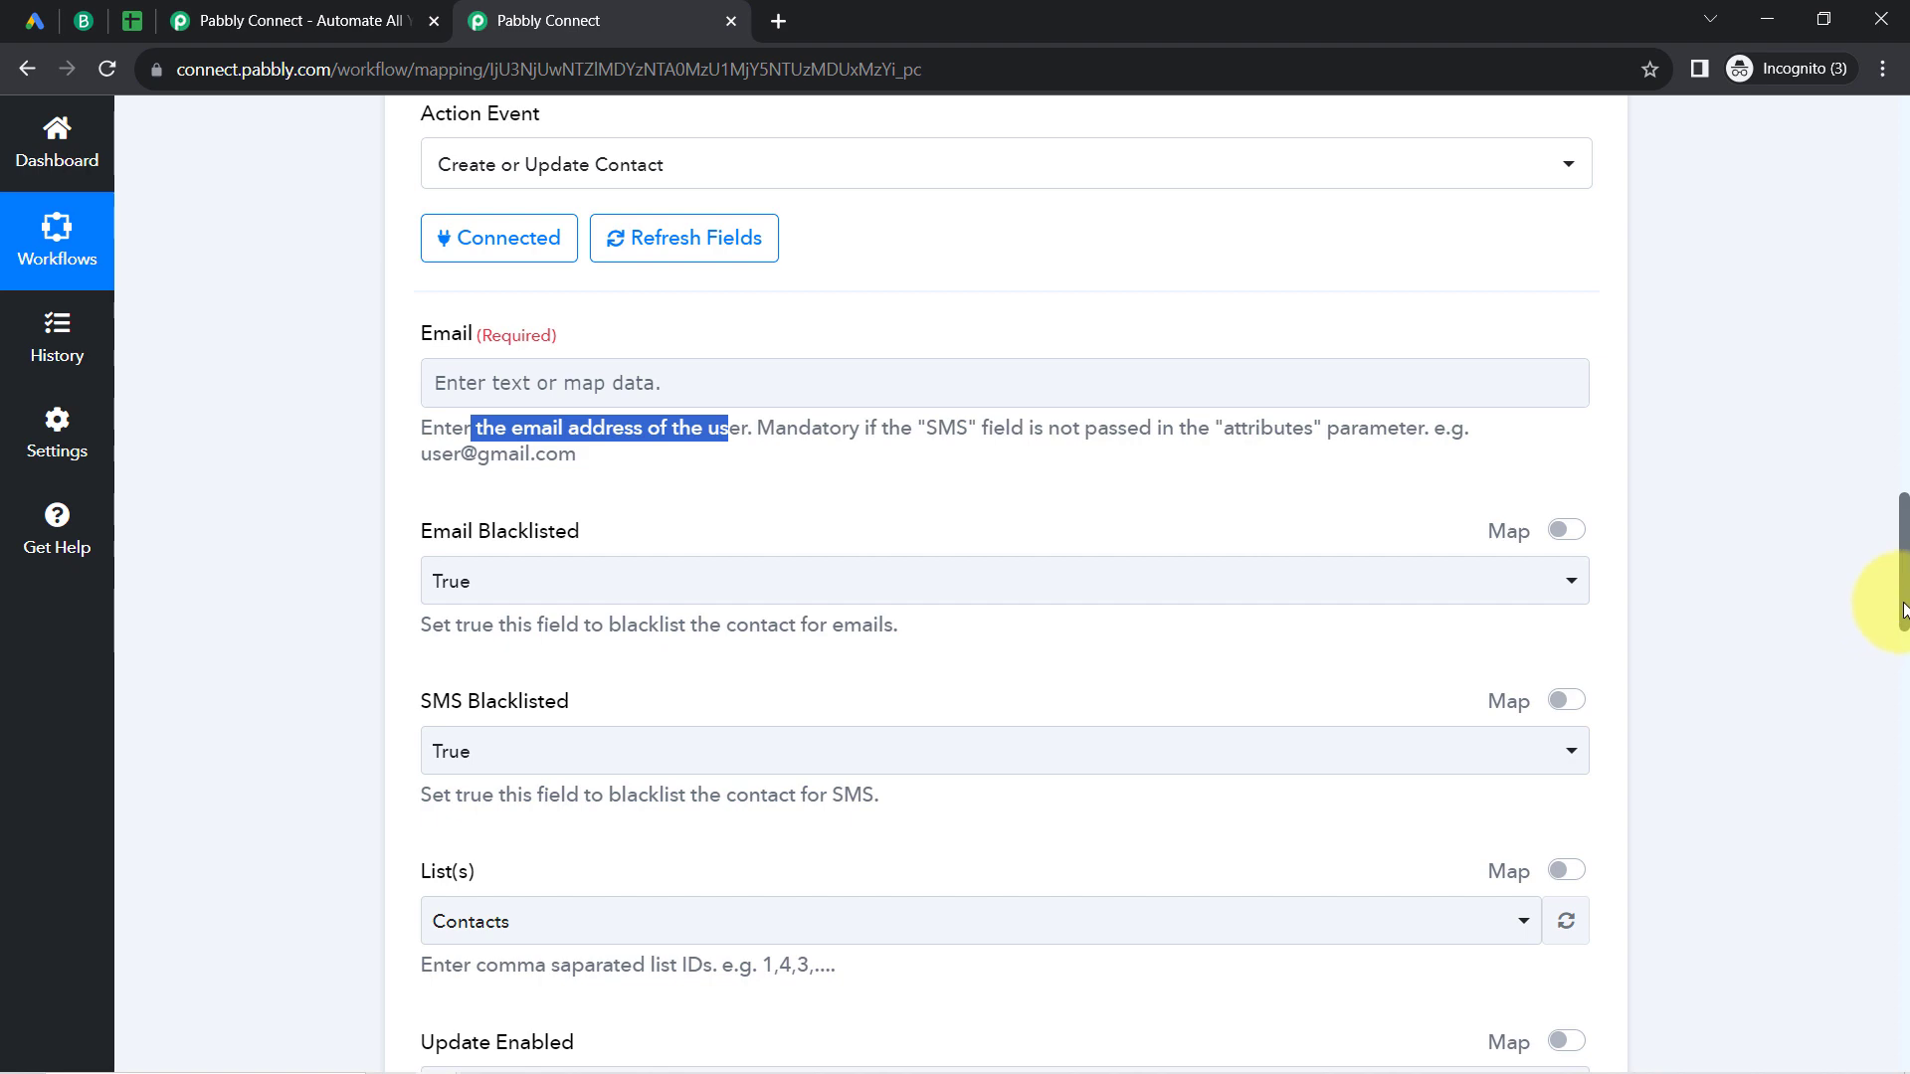
{"action": "left_click_drag", "start_coordinate": [1903, 608], "coordinate": [1890, 440]}
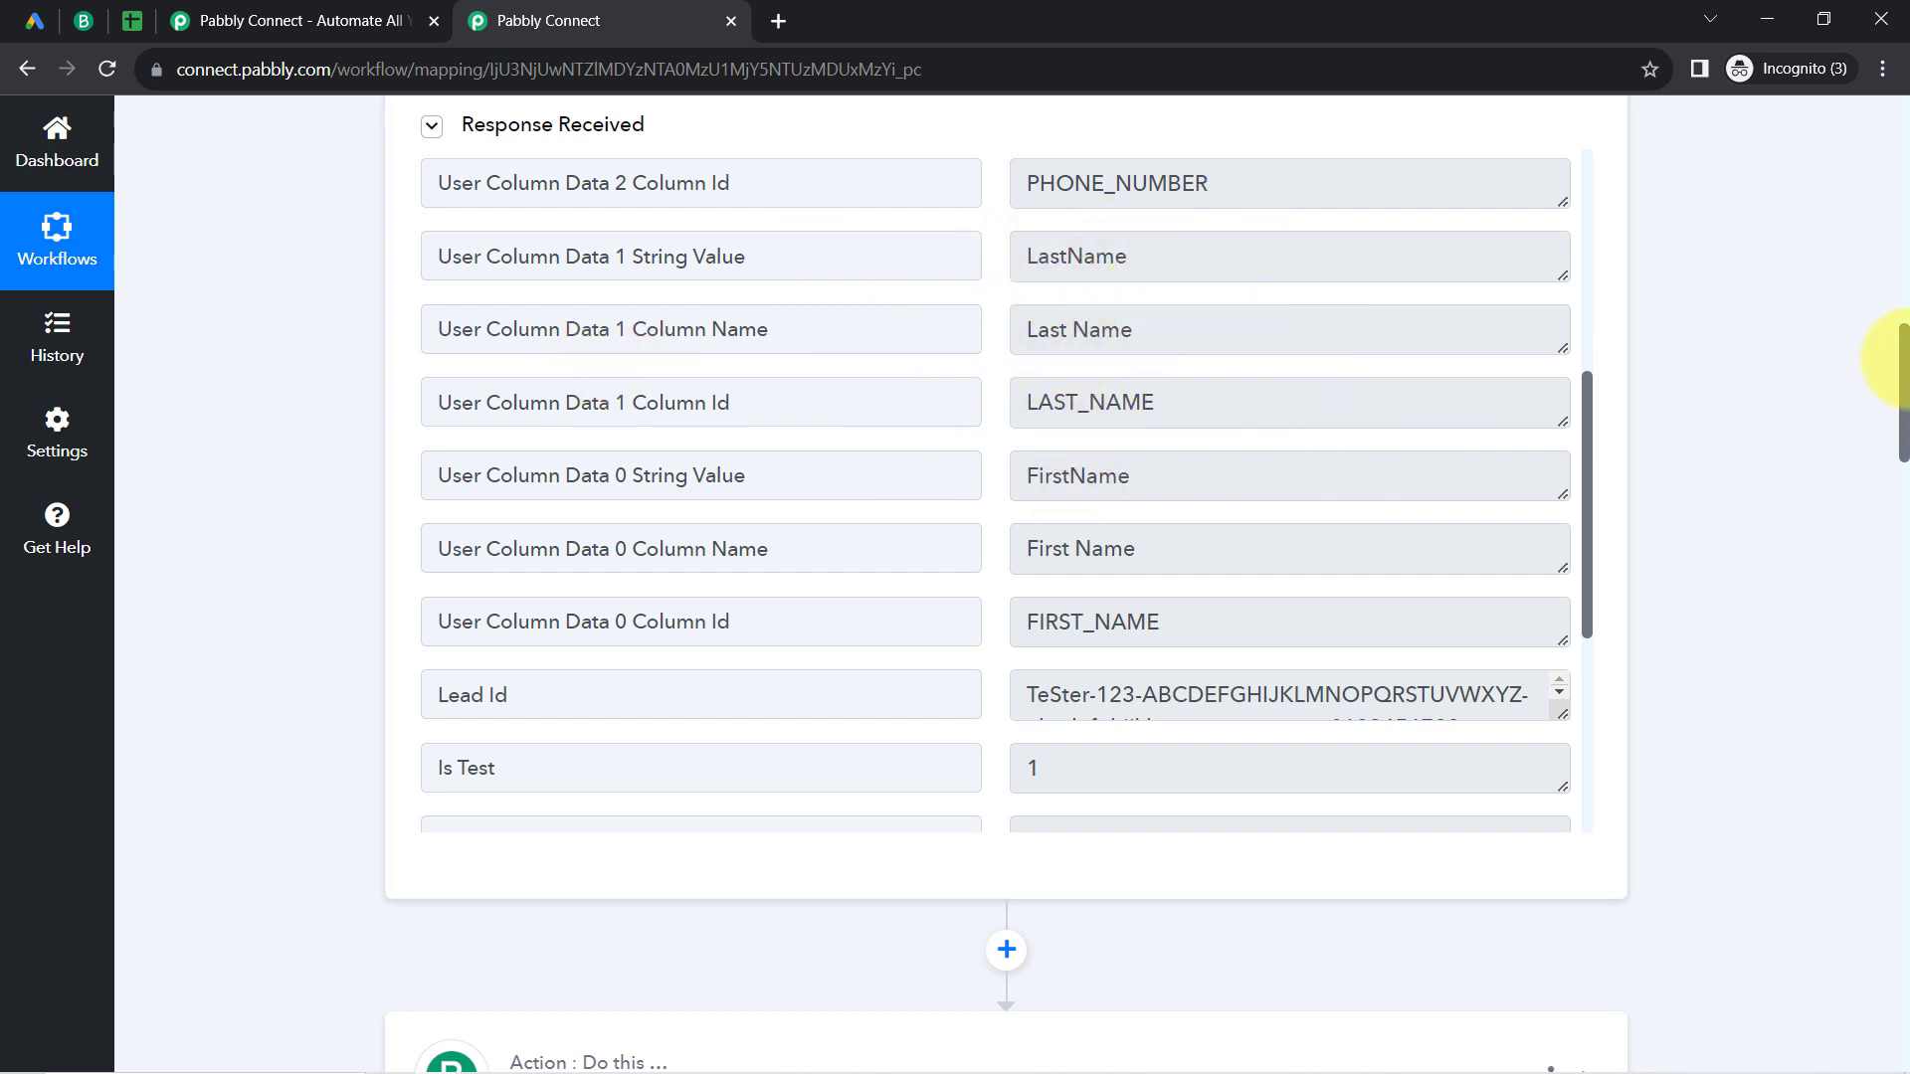
{"action": "left_click_drag", "start_coordinate": [1906, 368], "coordinate": [1858, 544]}
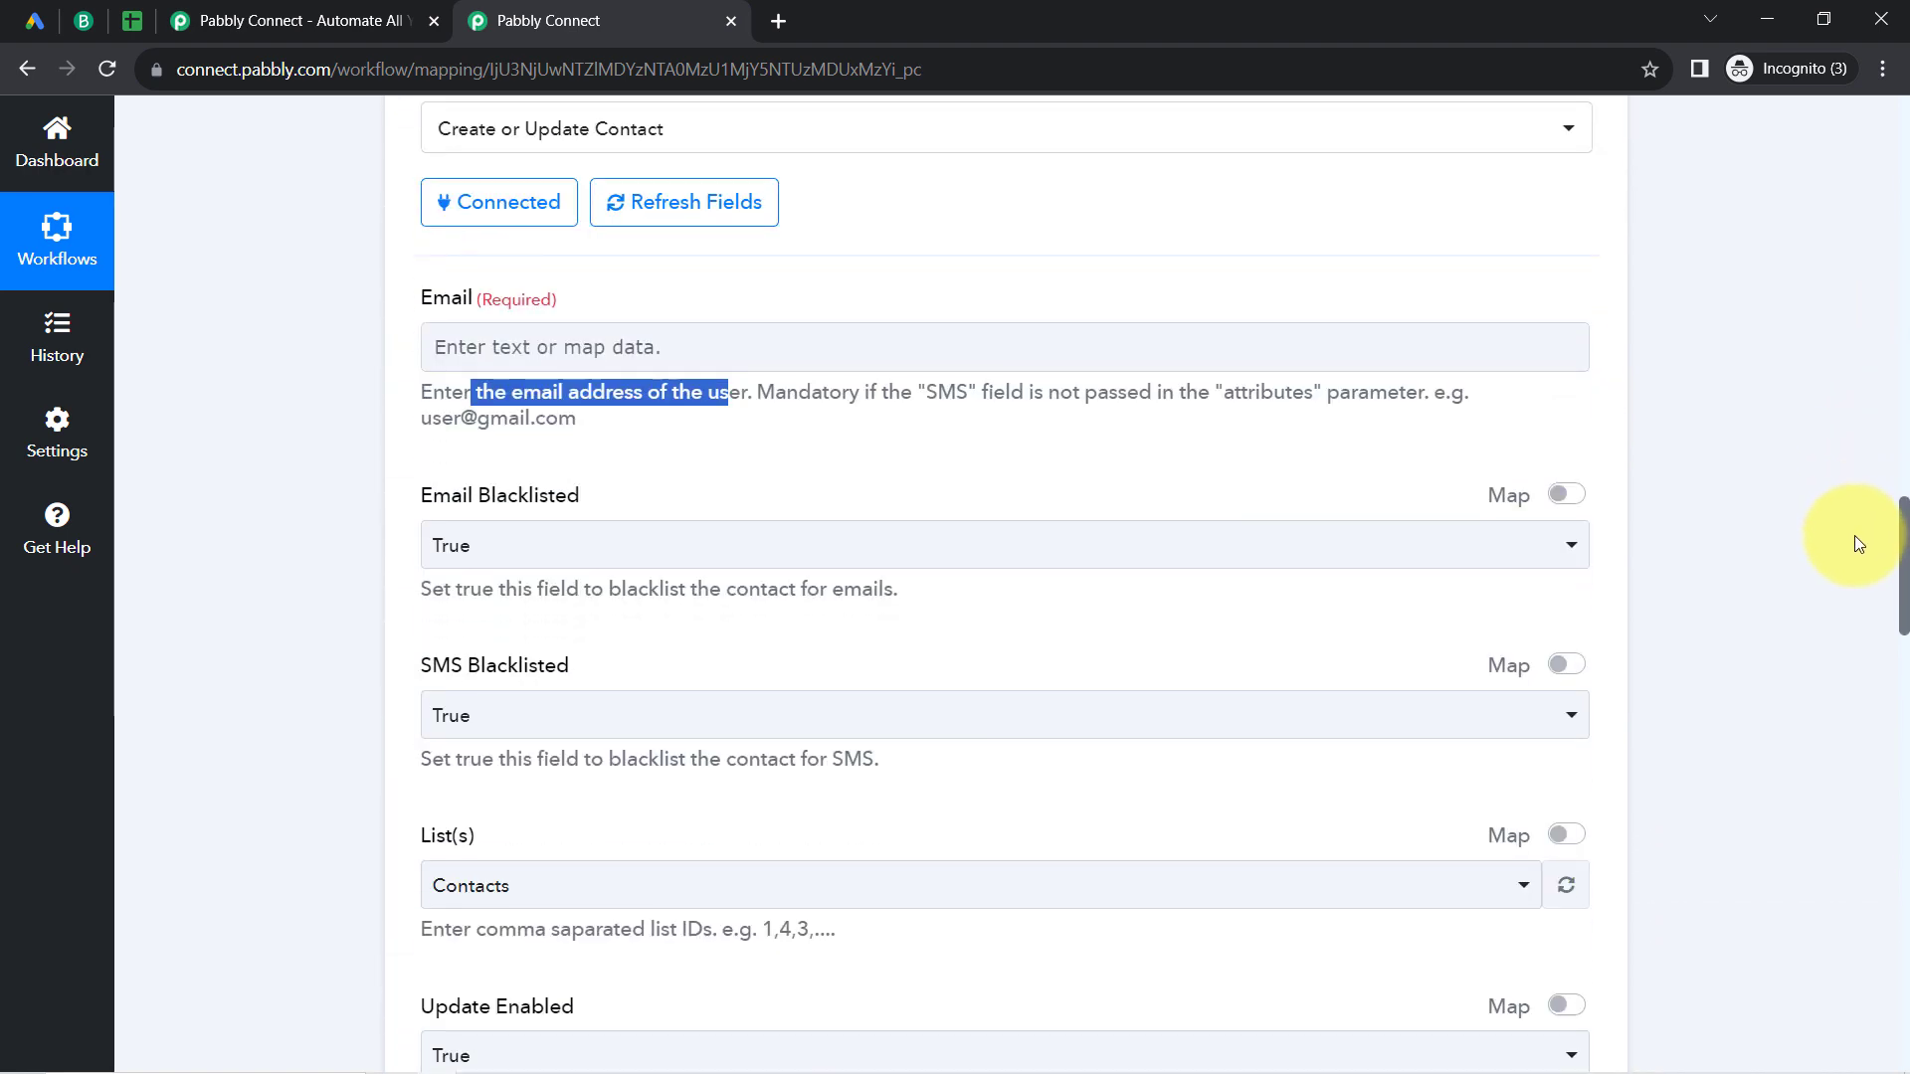
{"action": "left_click", "coordinate": [489, 346]}
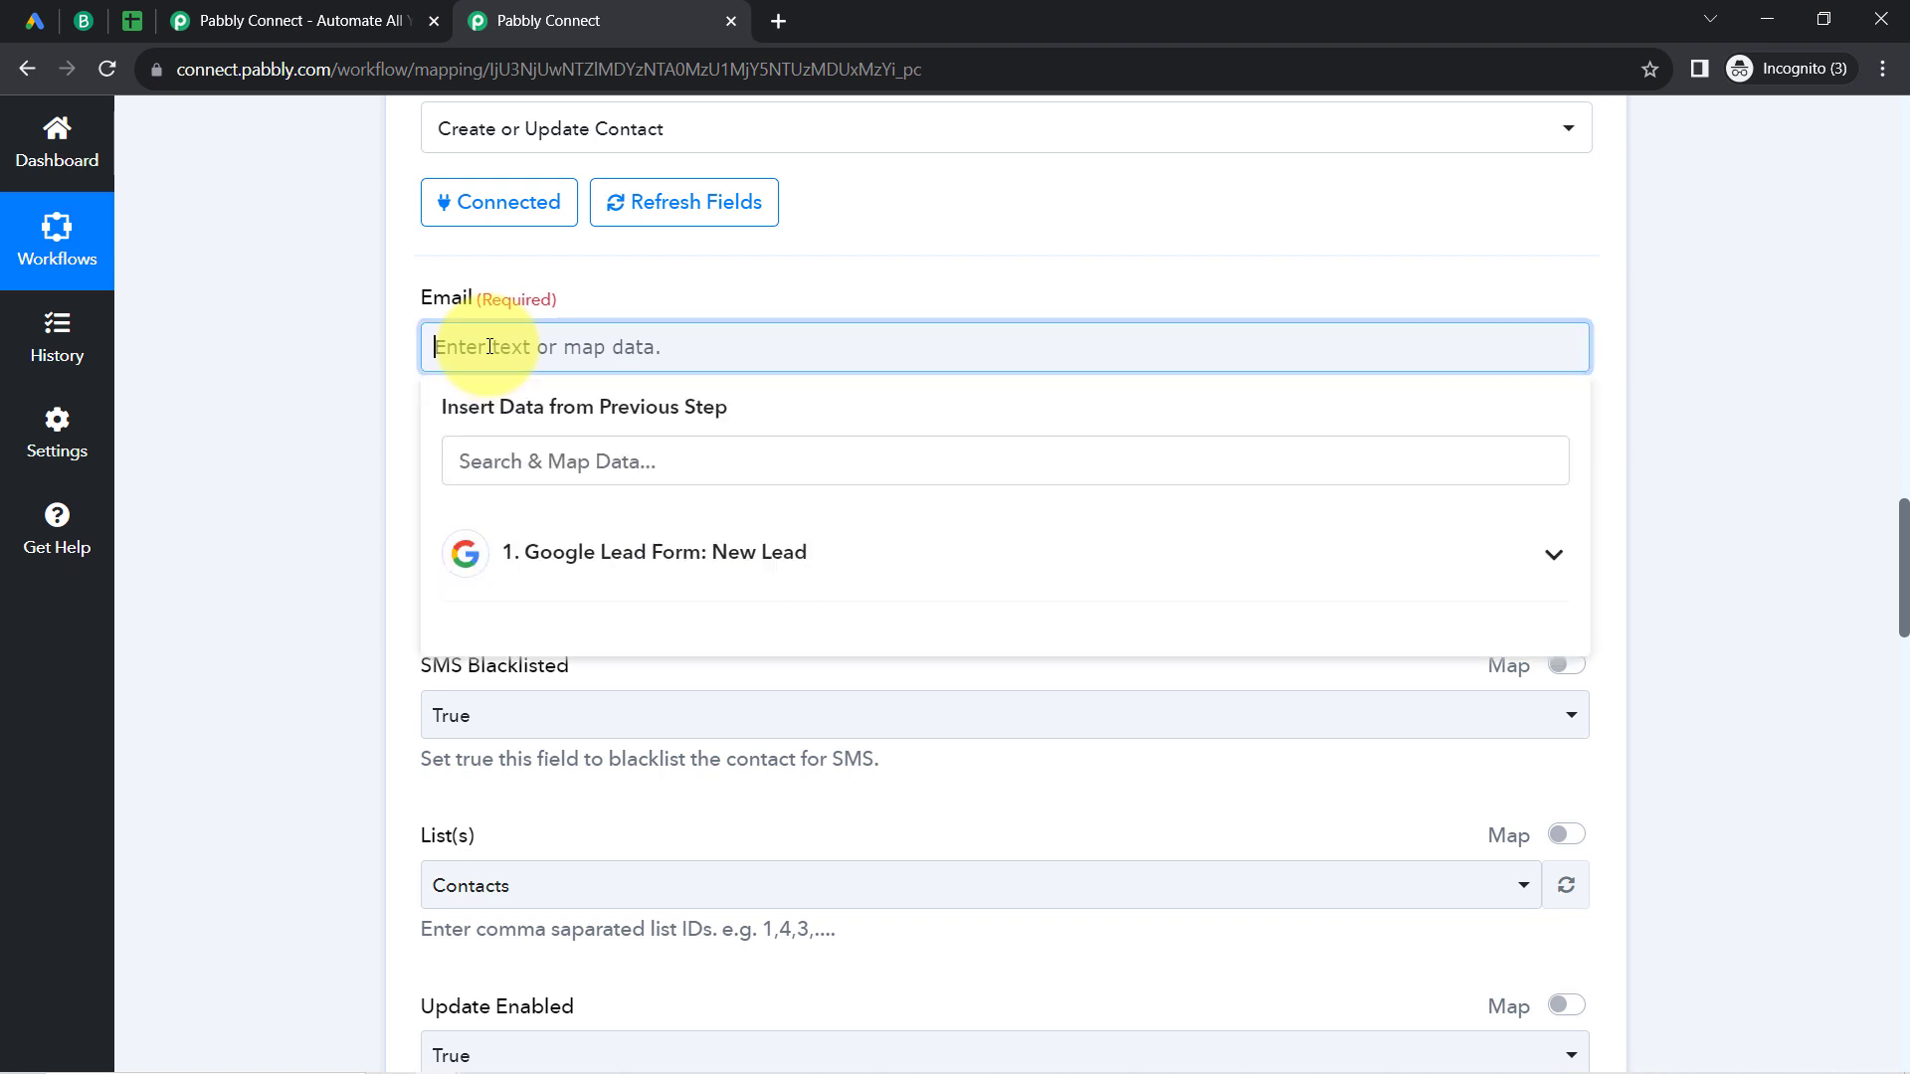
{"action": "left_click", "coordinate": [506, 549]}
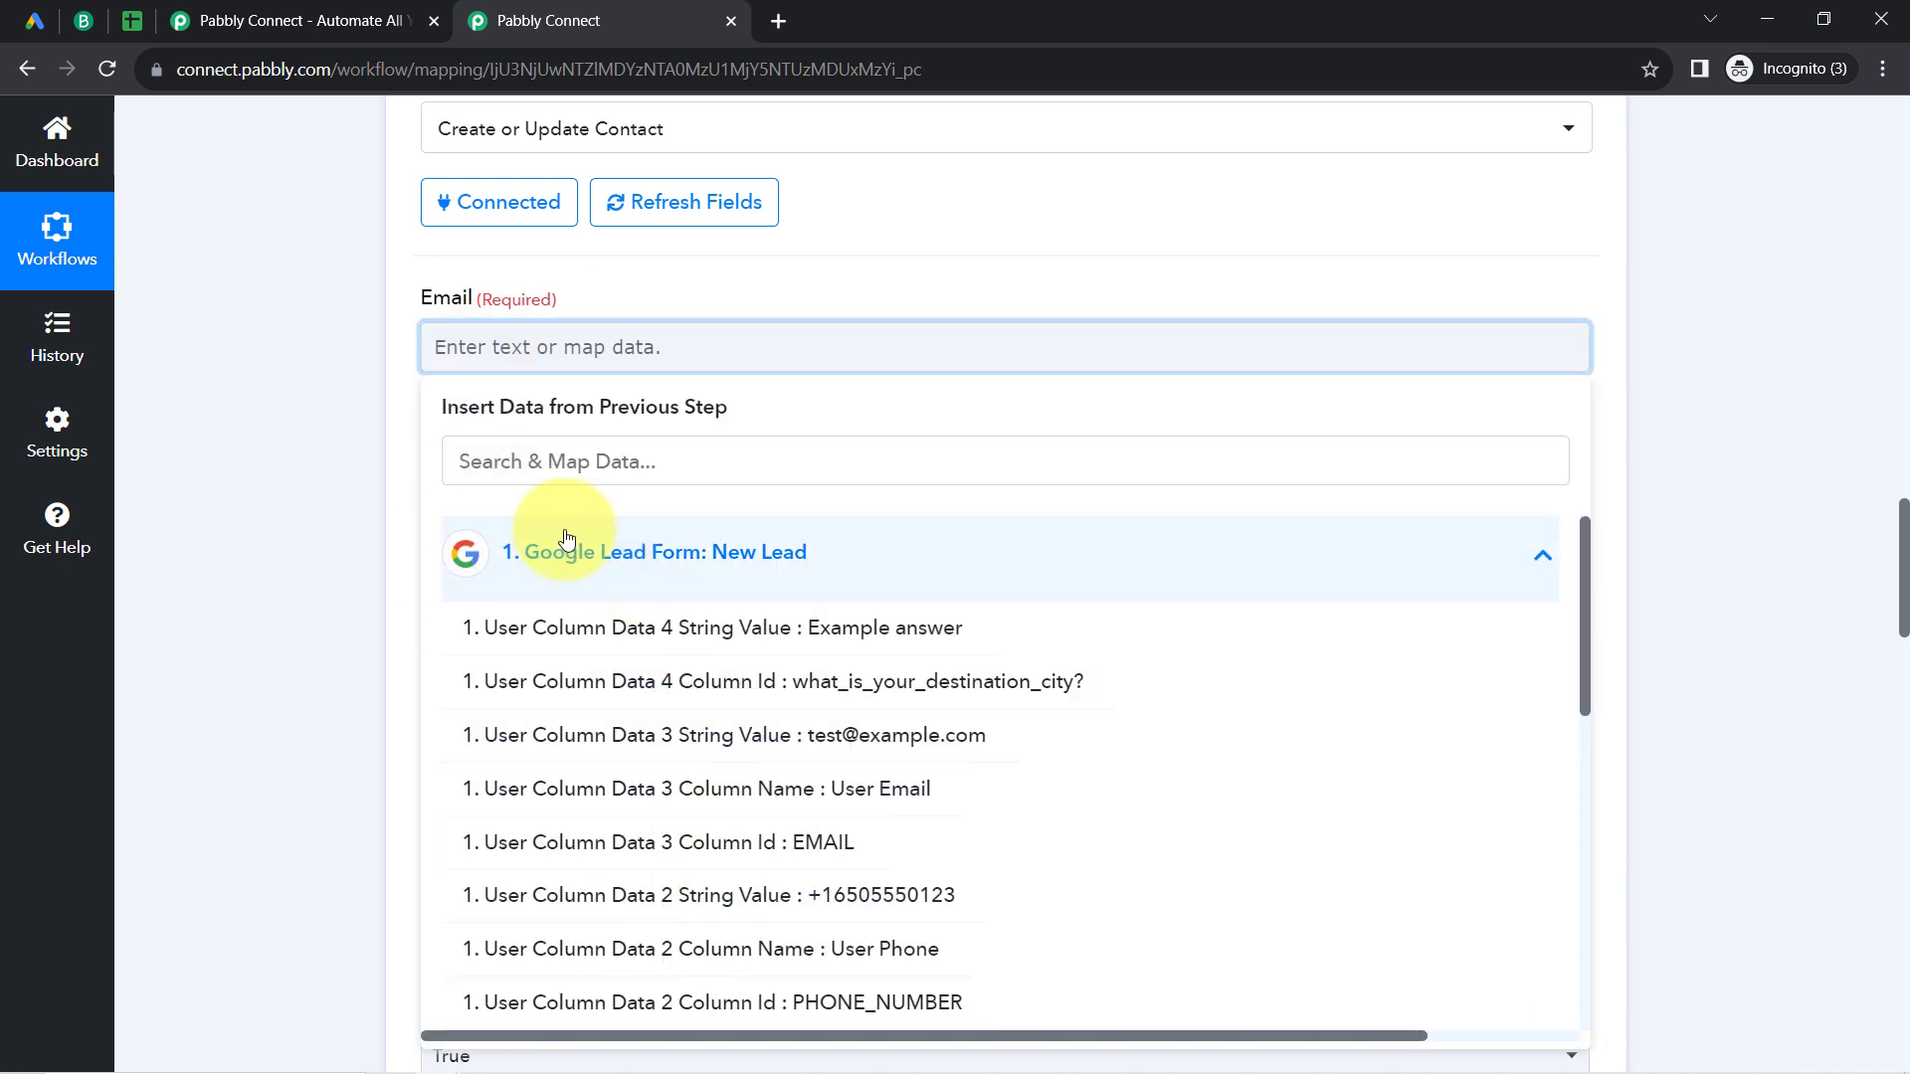
{"action": "left_click", "coordinate": [497, 464]}
{"action": "type", "text": "@"}
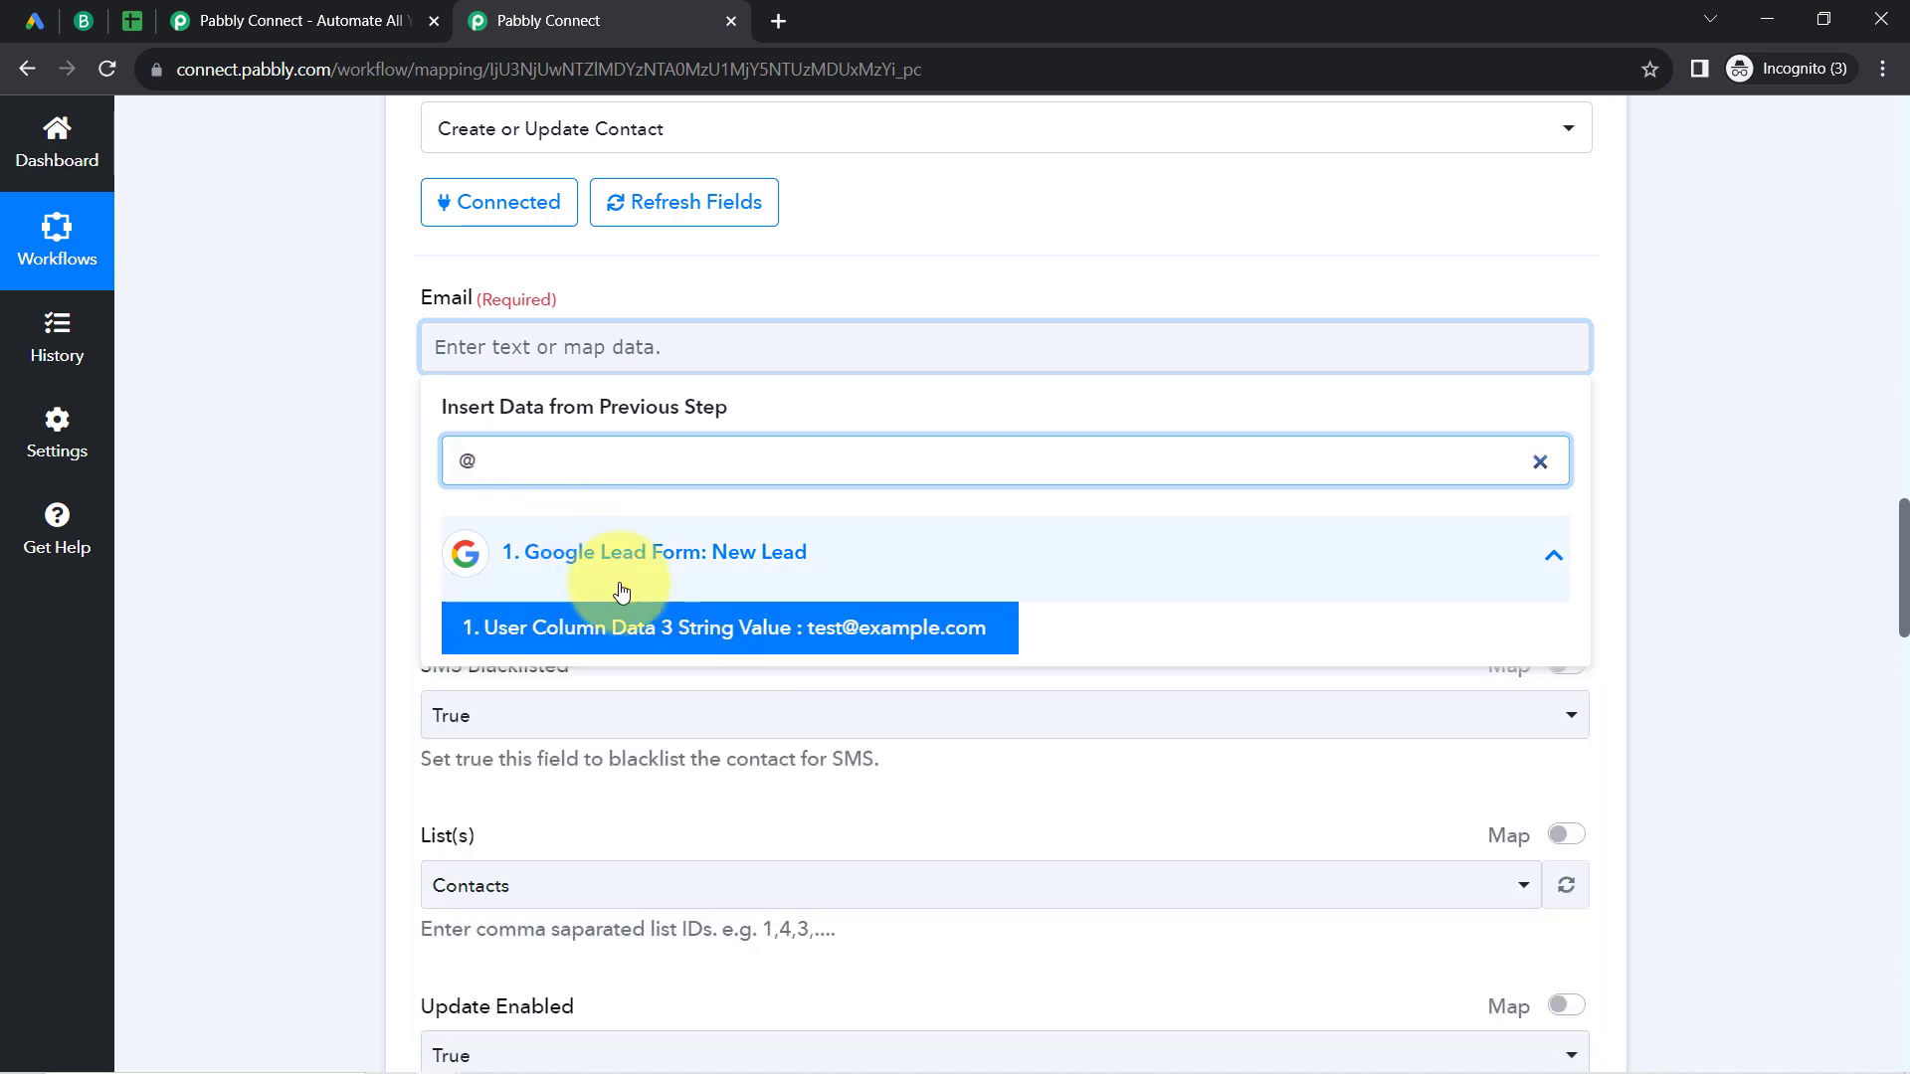
{"action": "left_click", "coordinate": [511, 630]}
{"action": "left_click", "coordinate": [405, 461]}
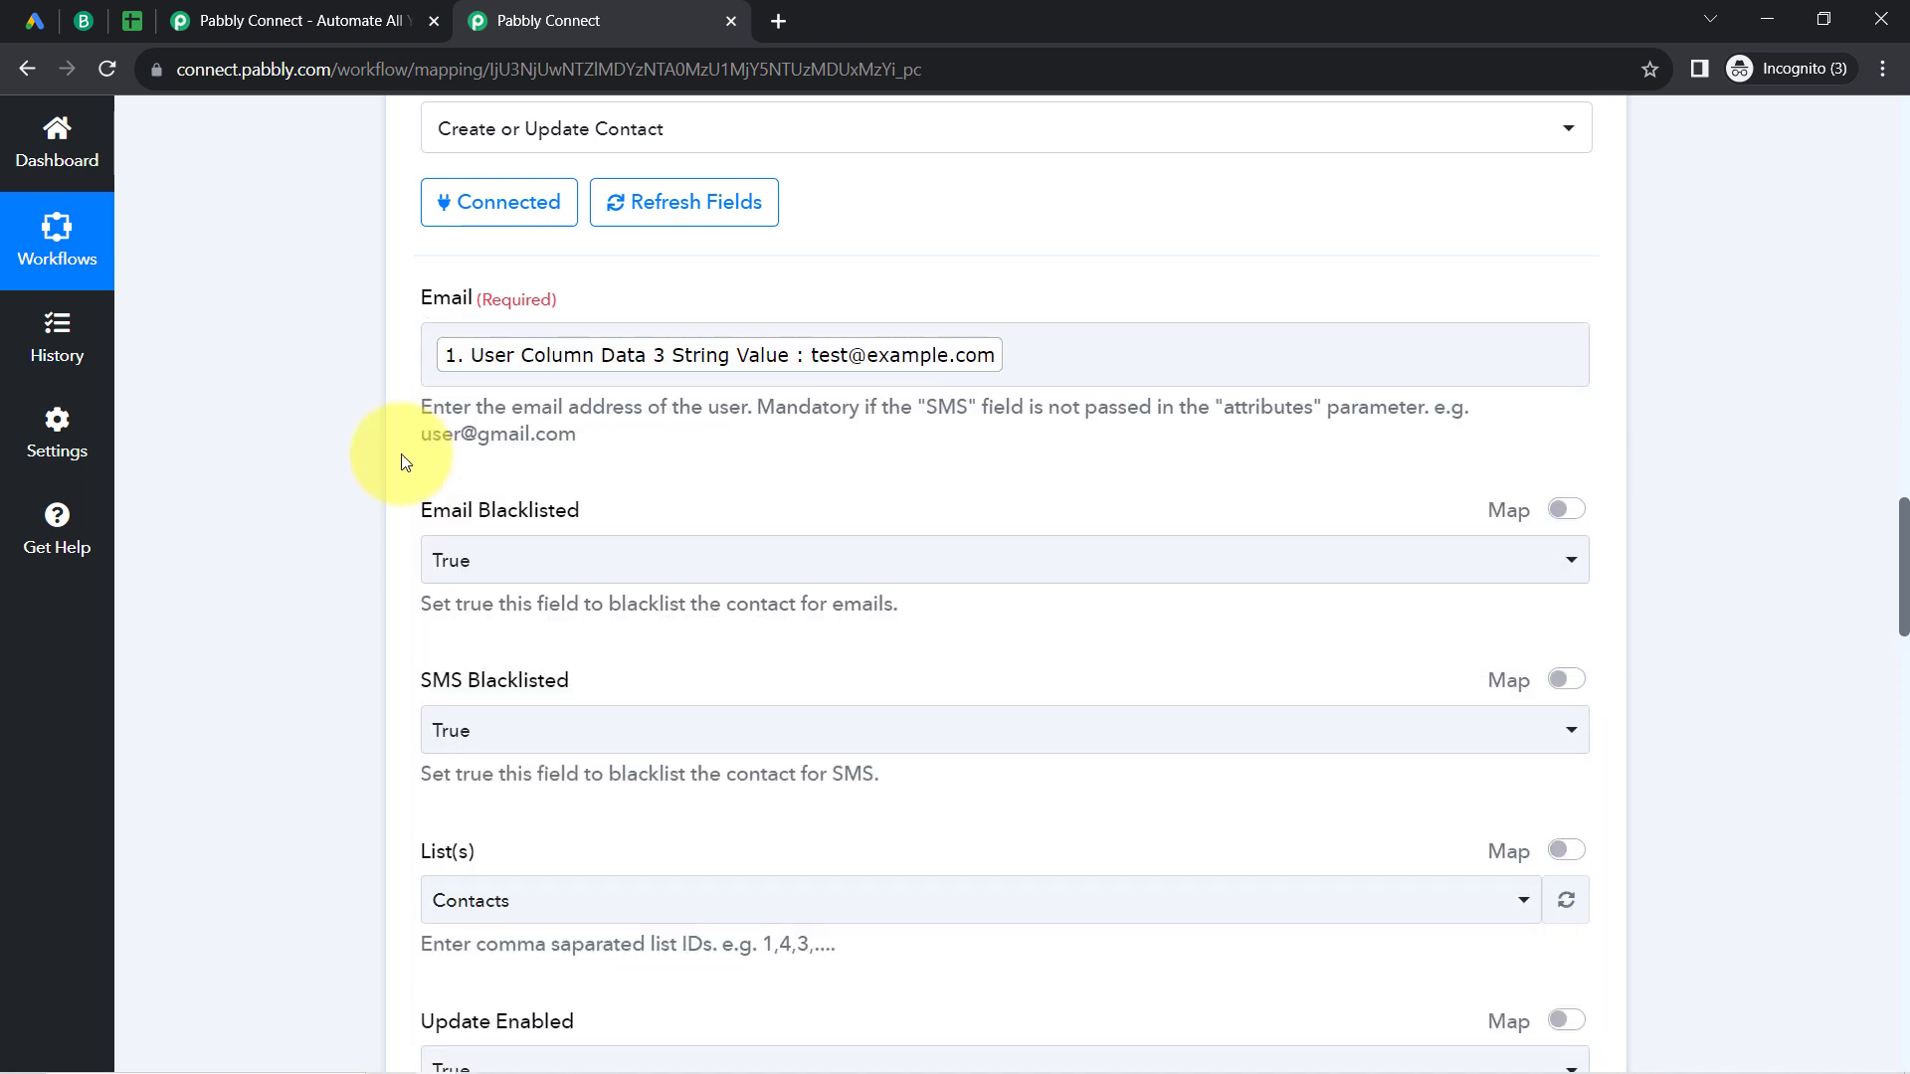
Step: Compare the List(s) options with the Lists page in Brevo, and select the Contacts list back in Pabbly Connect
{"action": "scroll", "coordinate": [404, 462], "scroll_direction": "down", "scroll_amount": 3}
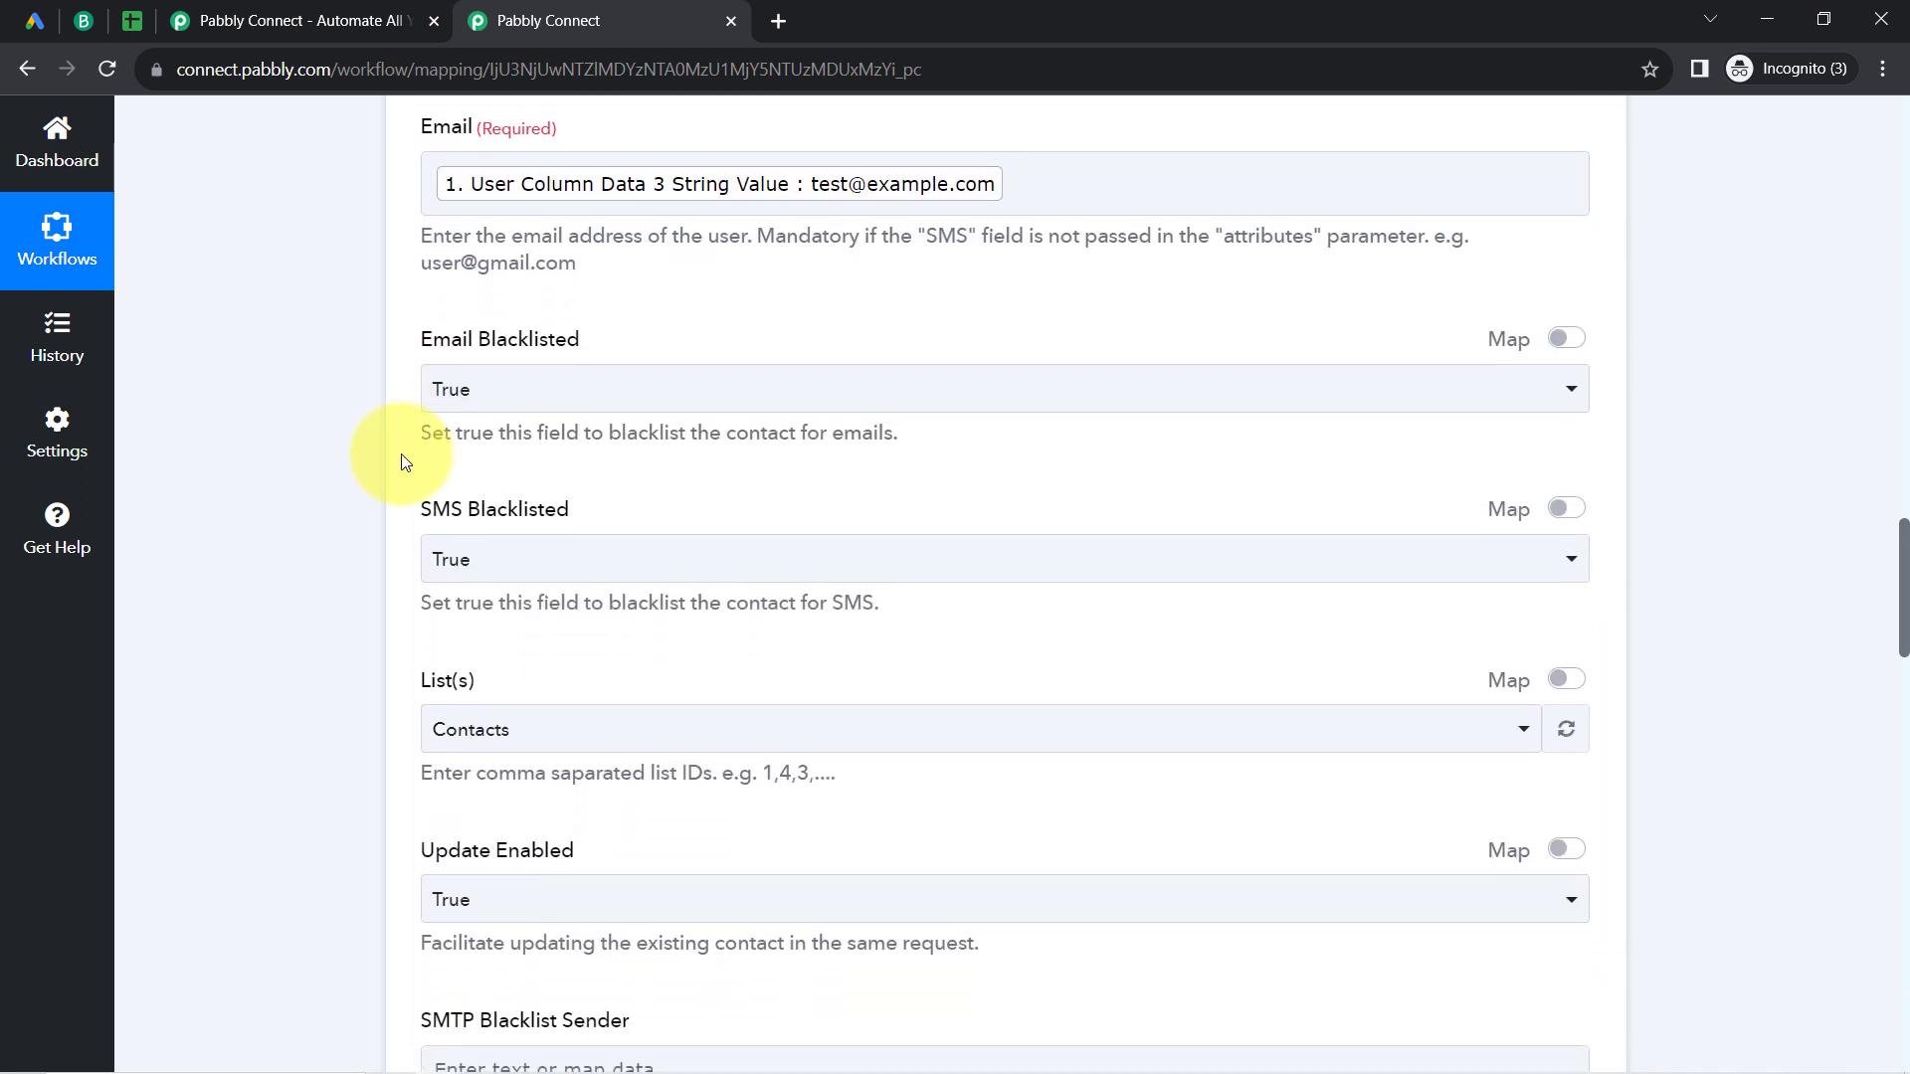
{"action": "scroll", "coordinate": [401, 453], "scroll_direction": "down", "scroll_amount": 4}
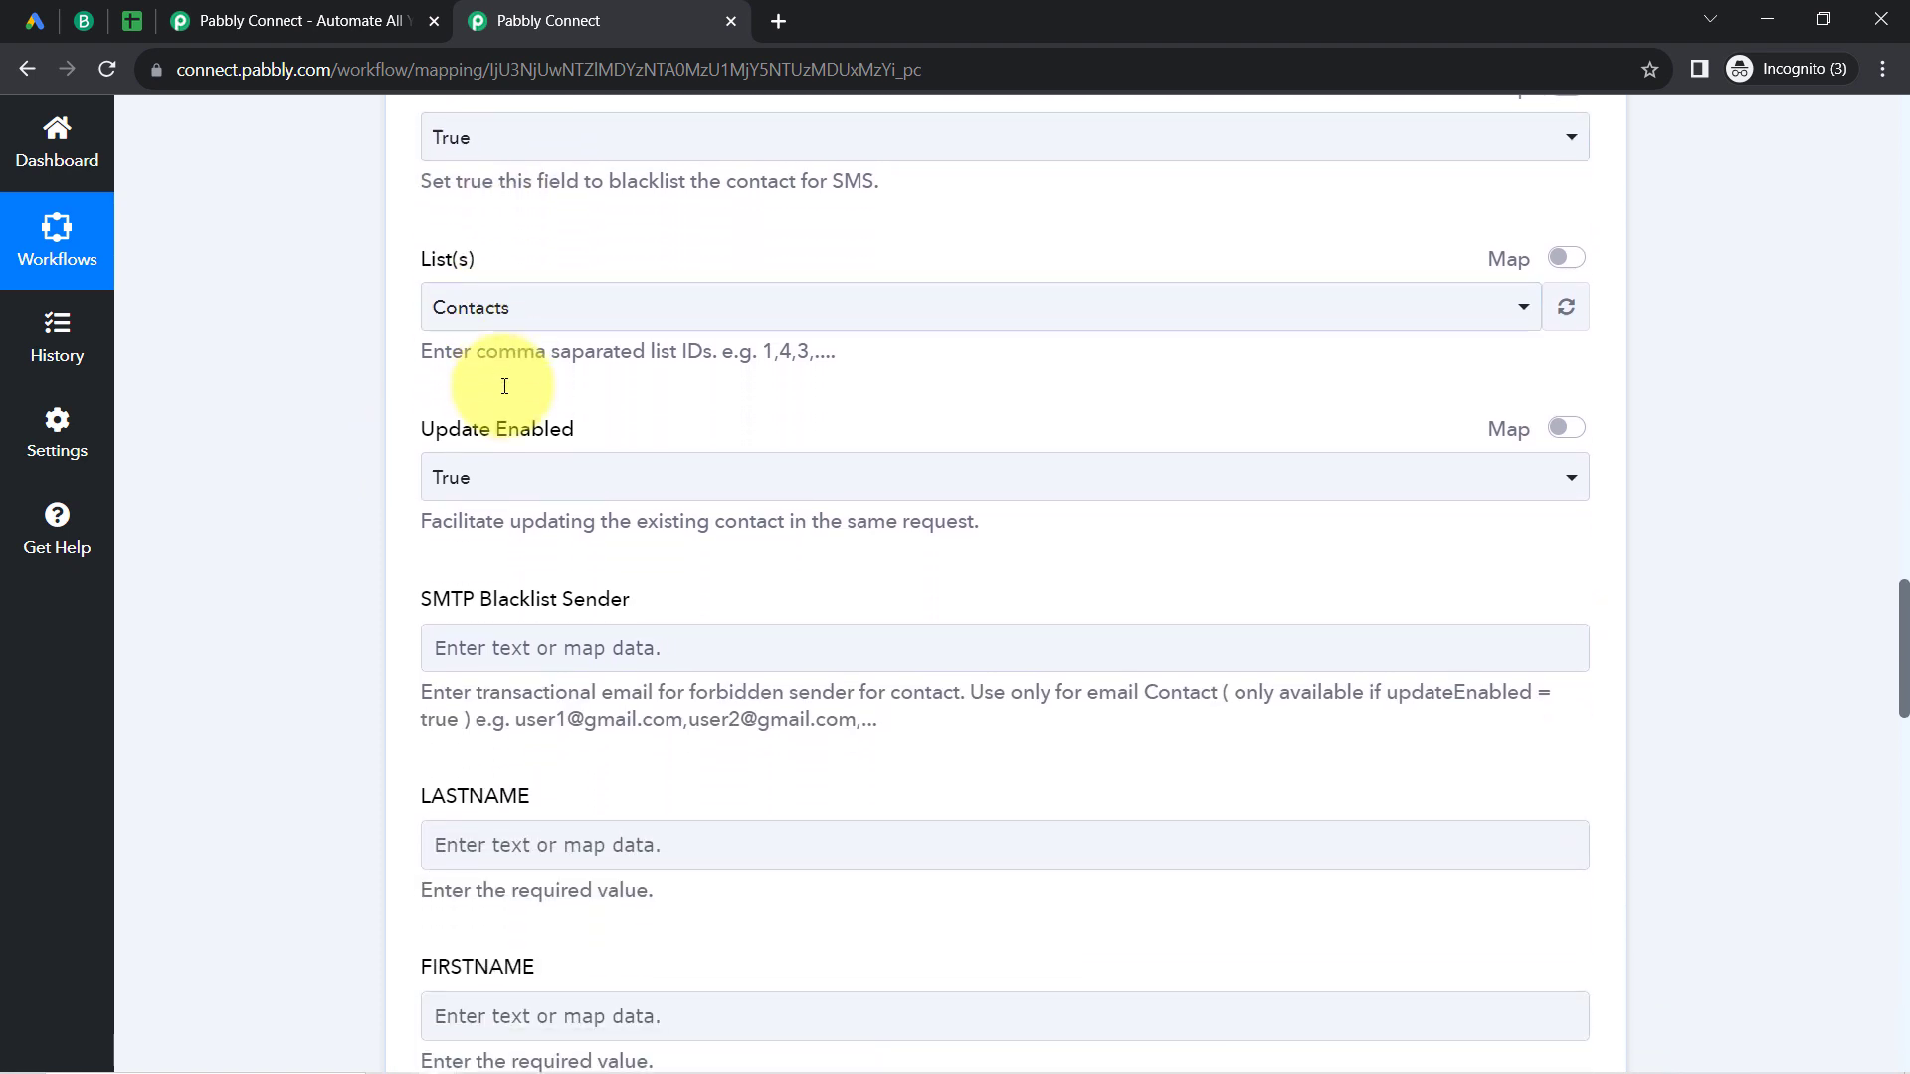
{"action": "left_click_drag", "start_coordinate": [425, 202], "coordinate": [487, 202]}
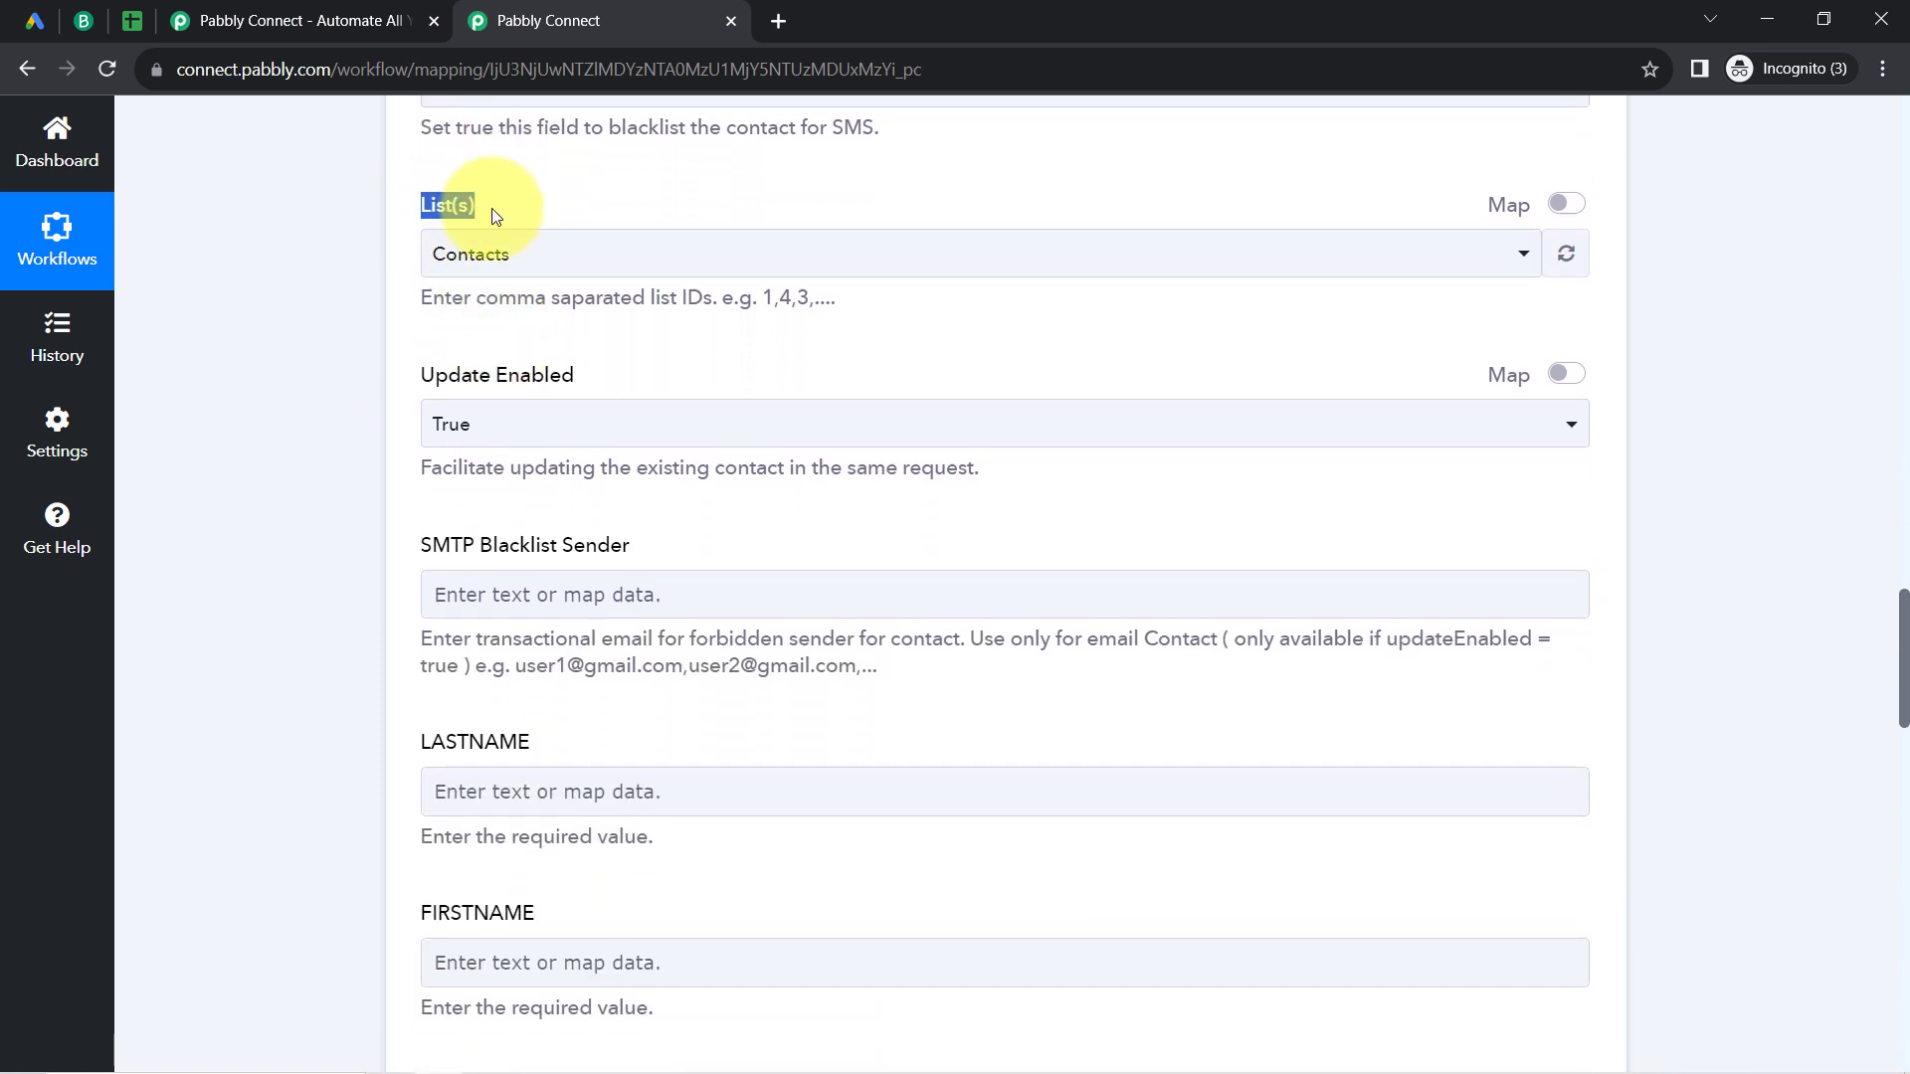
{"action": "left_click", "coordinate": [477, 258]}
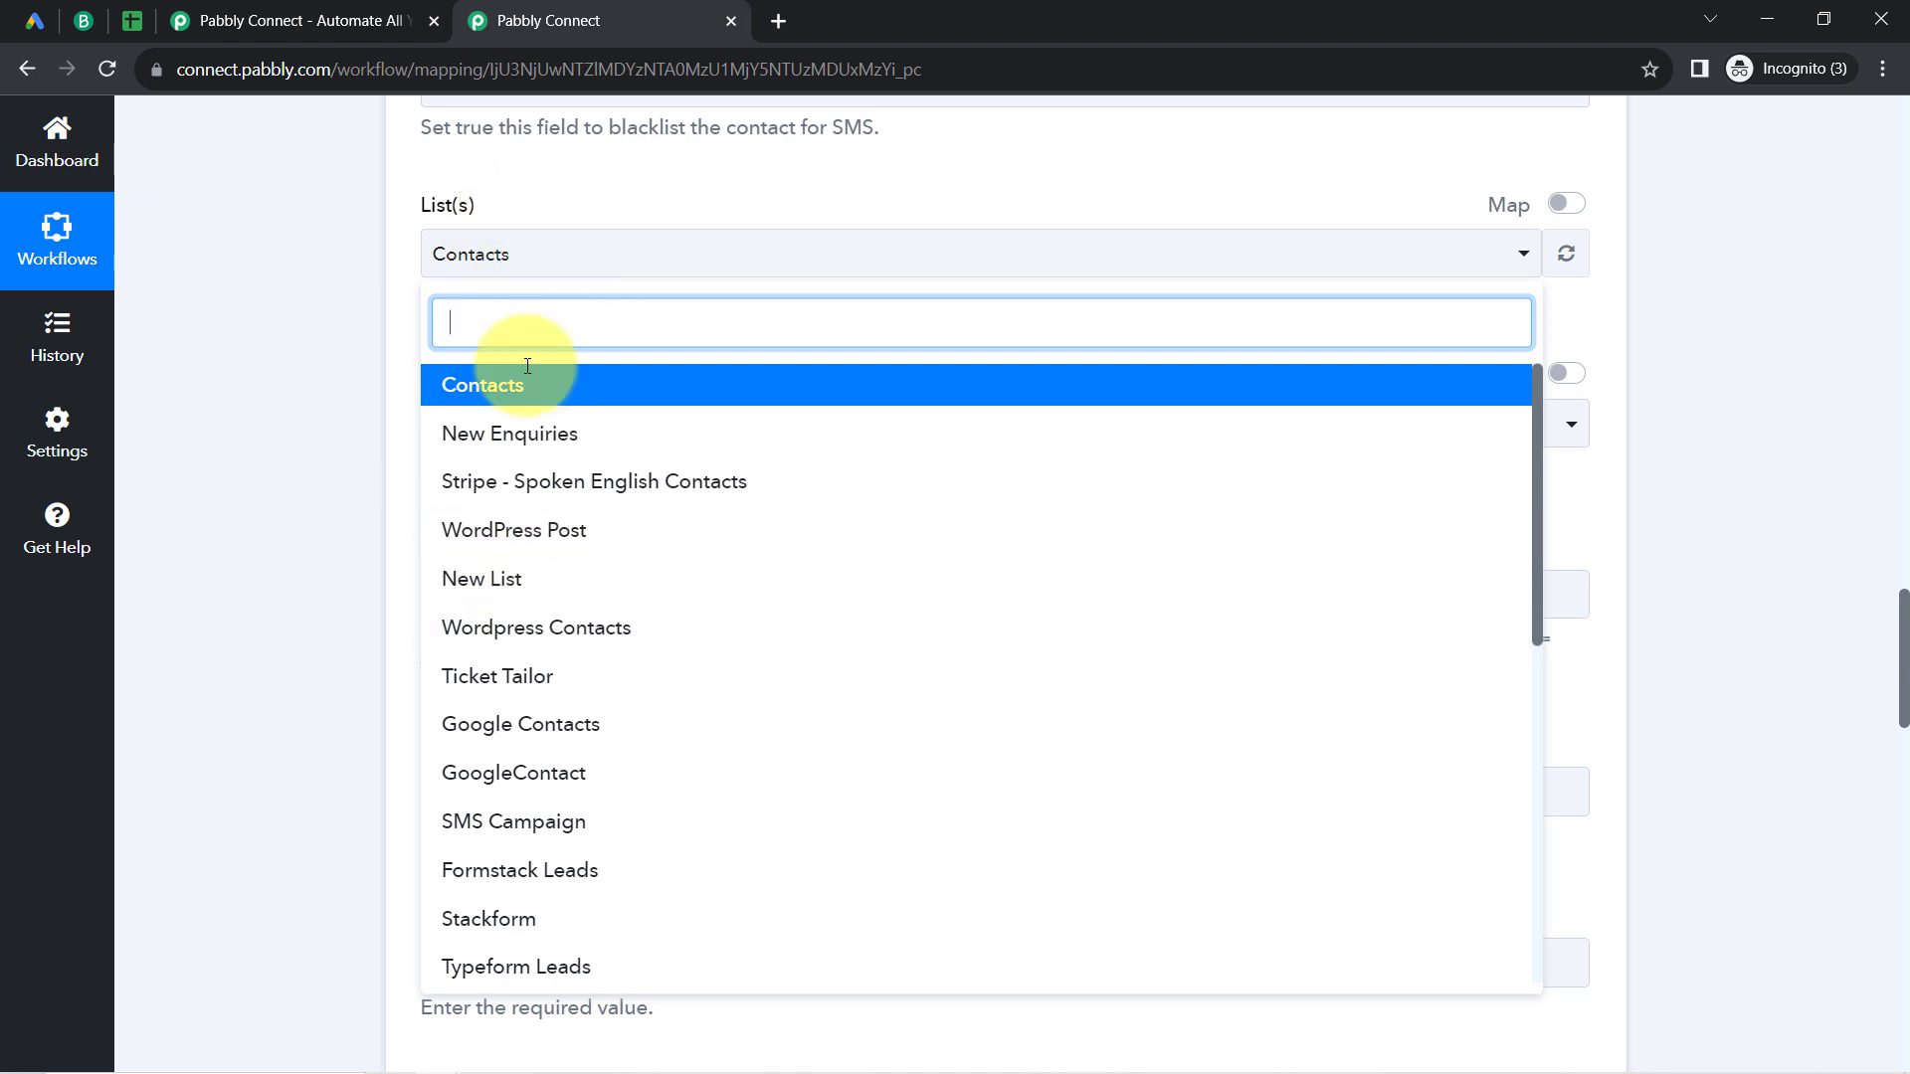
{"action": "left_click", "coordinate": [81, 19]}
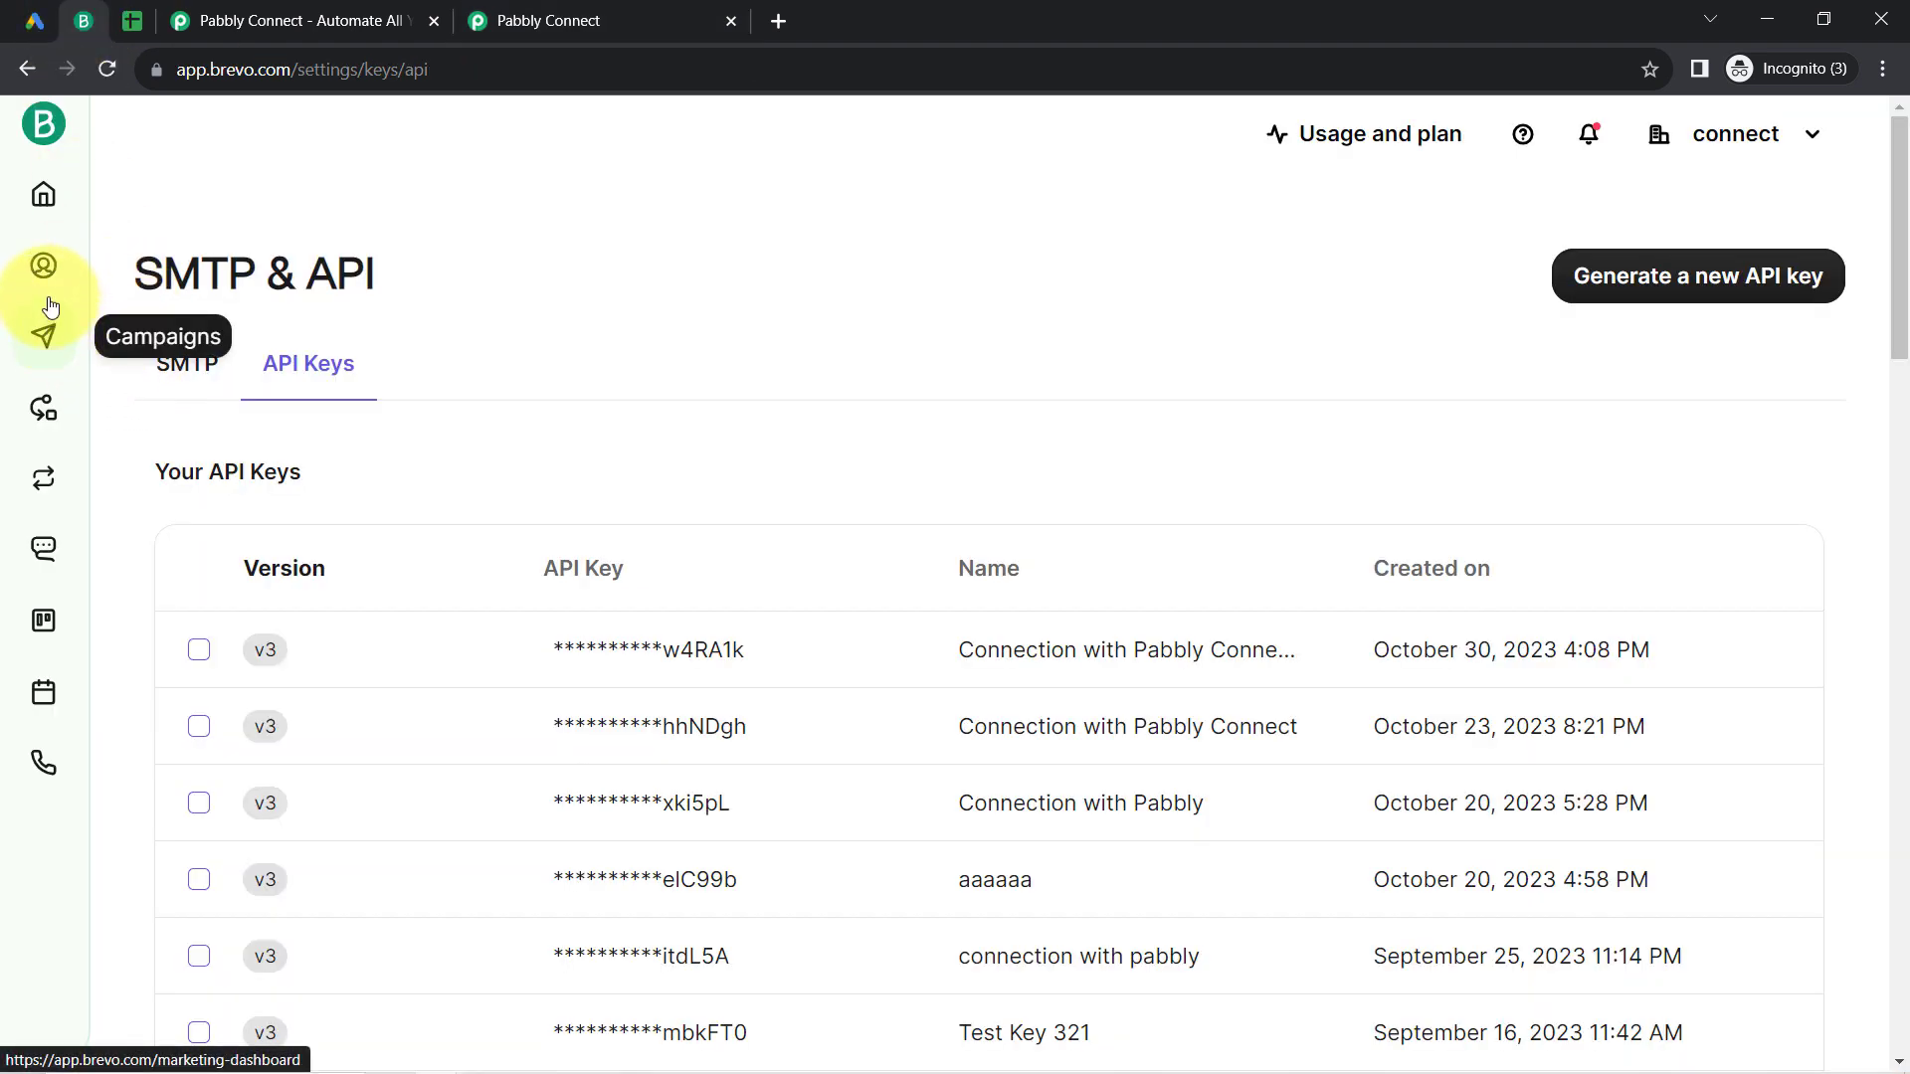
{"action": "left_click", "coordinate": [22, 273]}
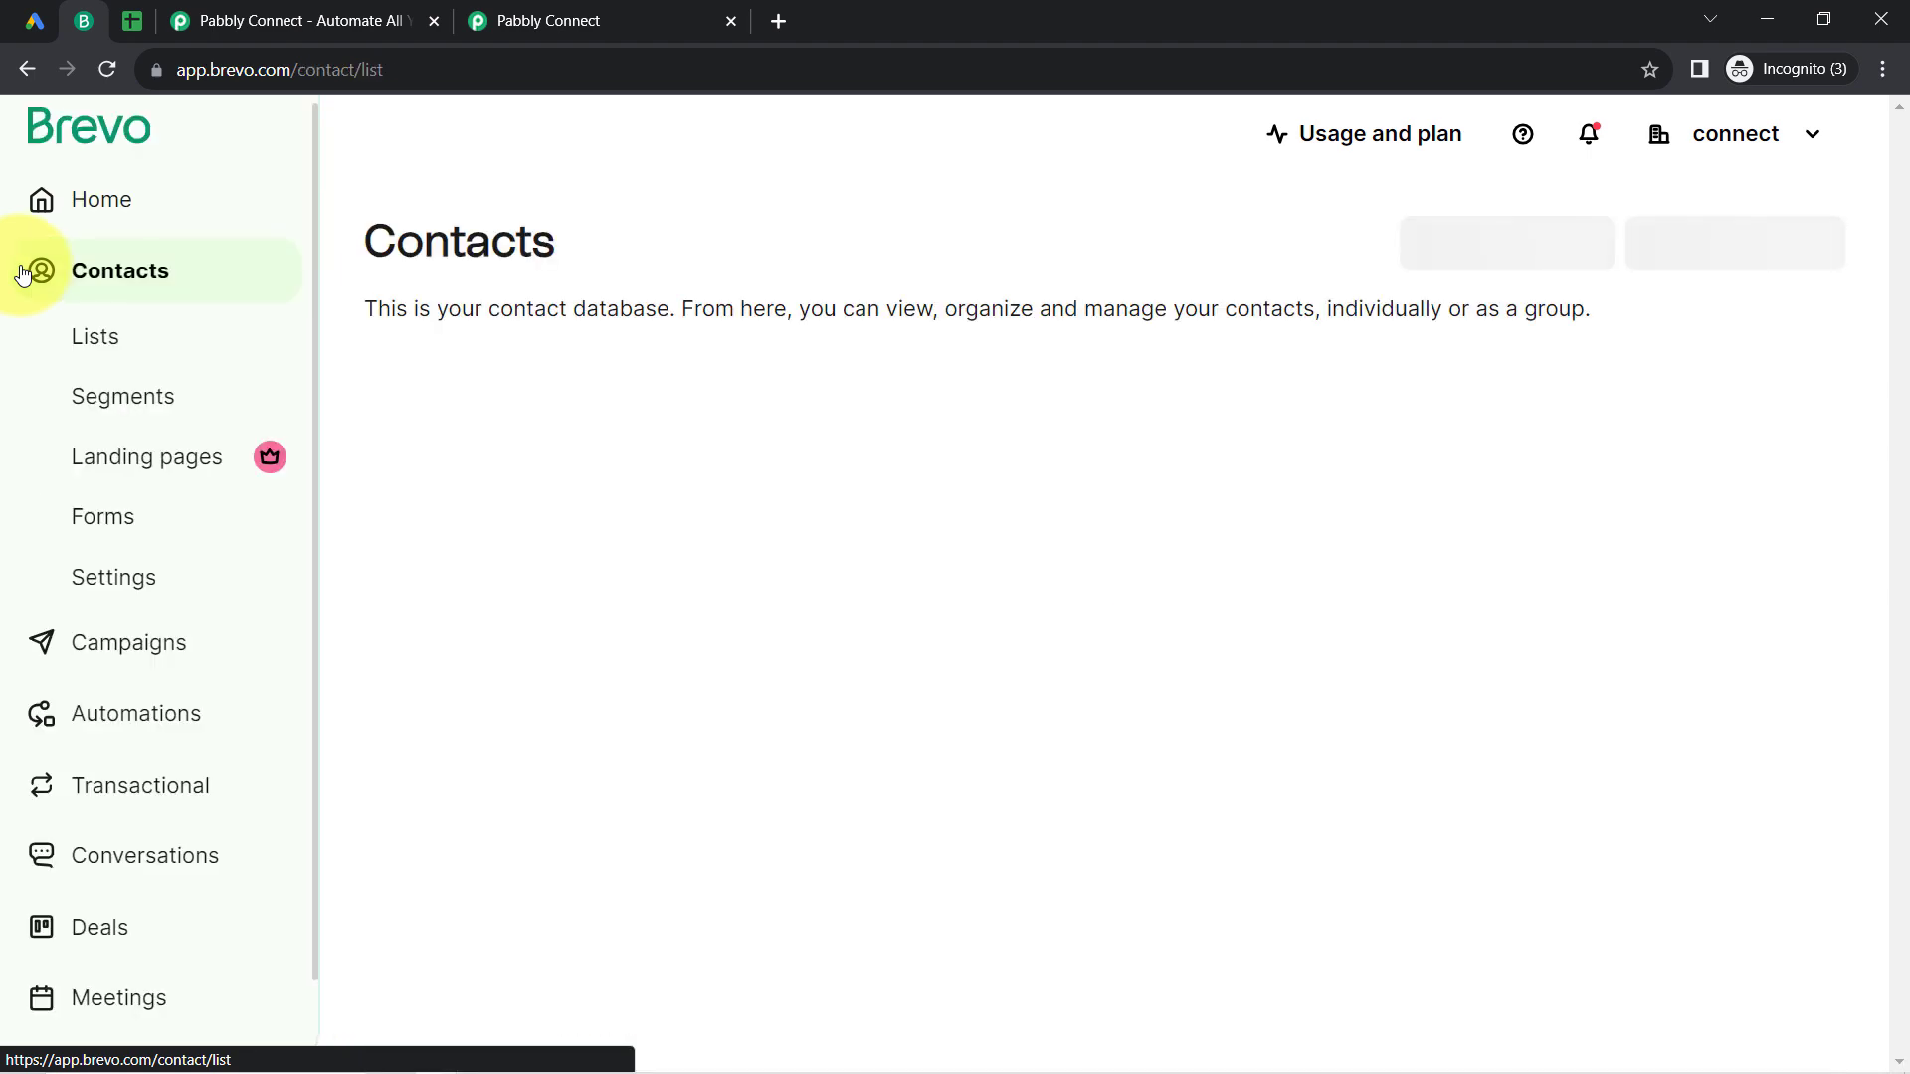
{"action": "left_click", "coordinate": [94, 334]}
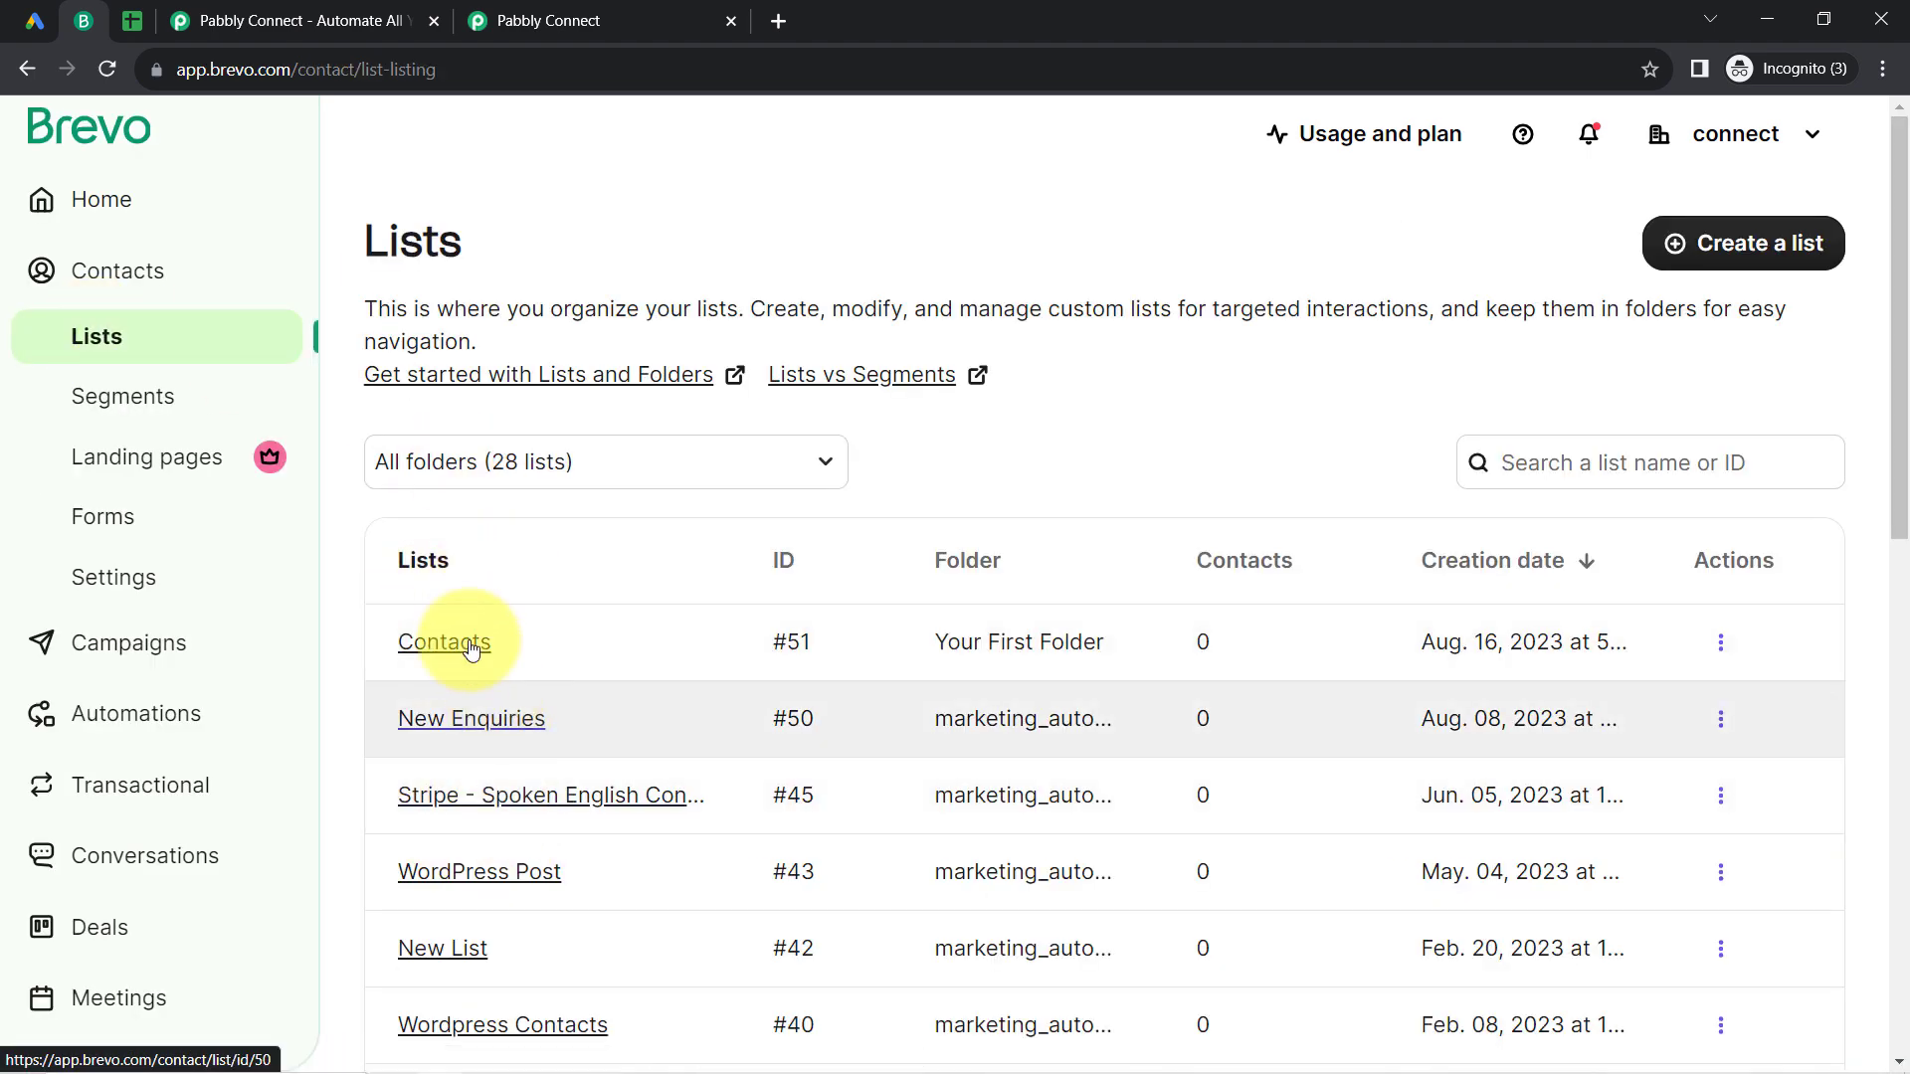
{"action": "left_click", "coordinate": [585, 22]}
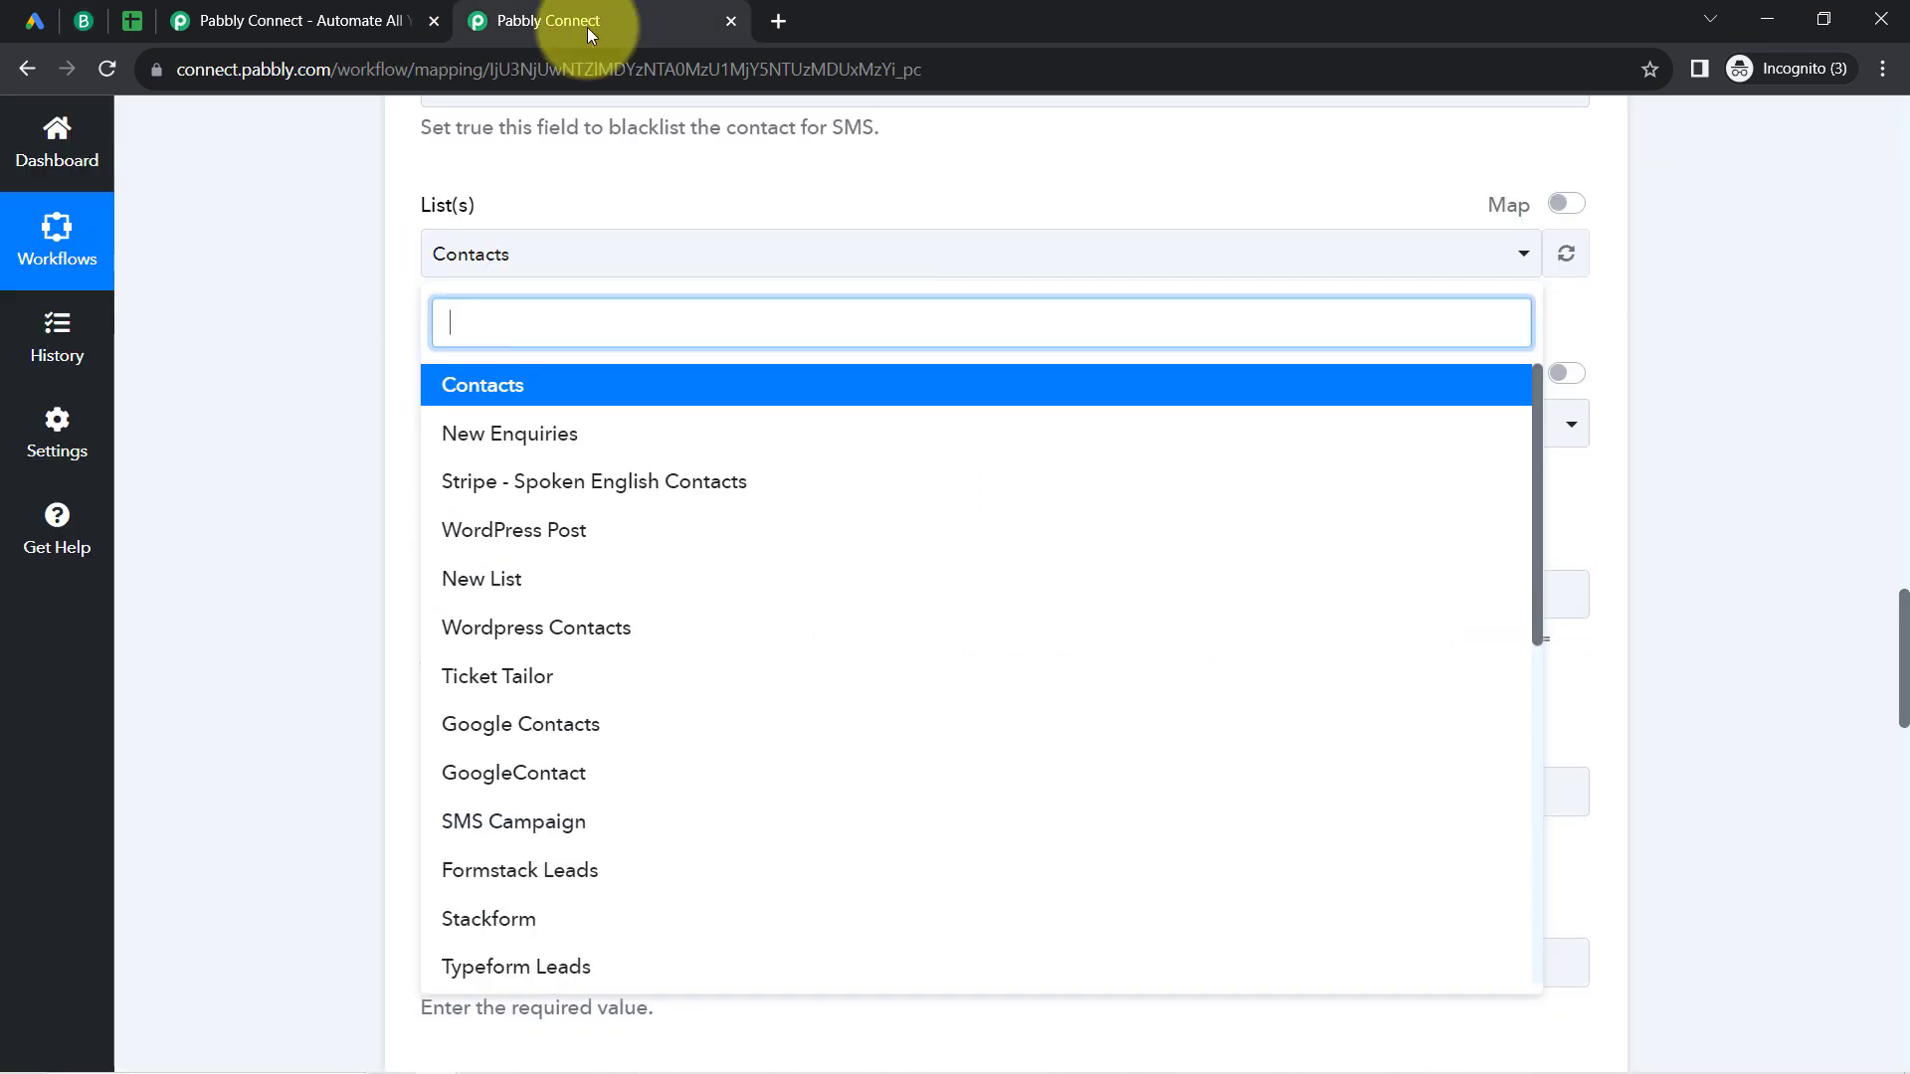
{"action": "left_click", "coordinate": [458, 398]}
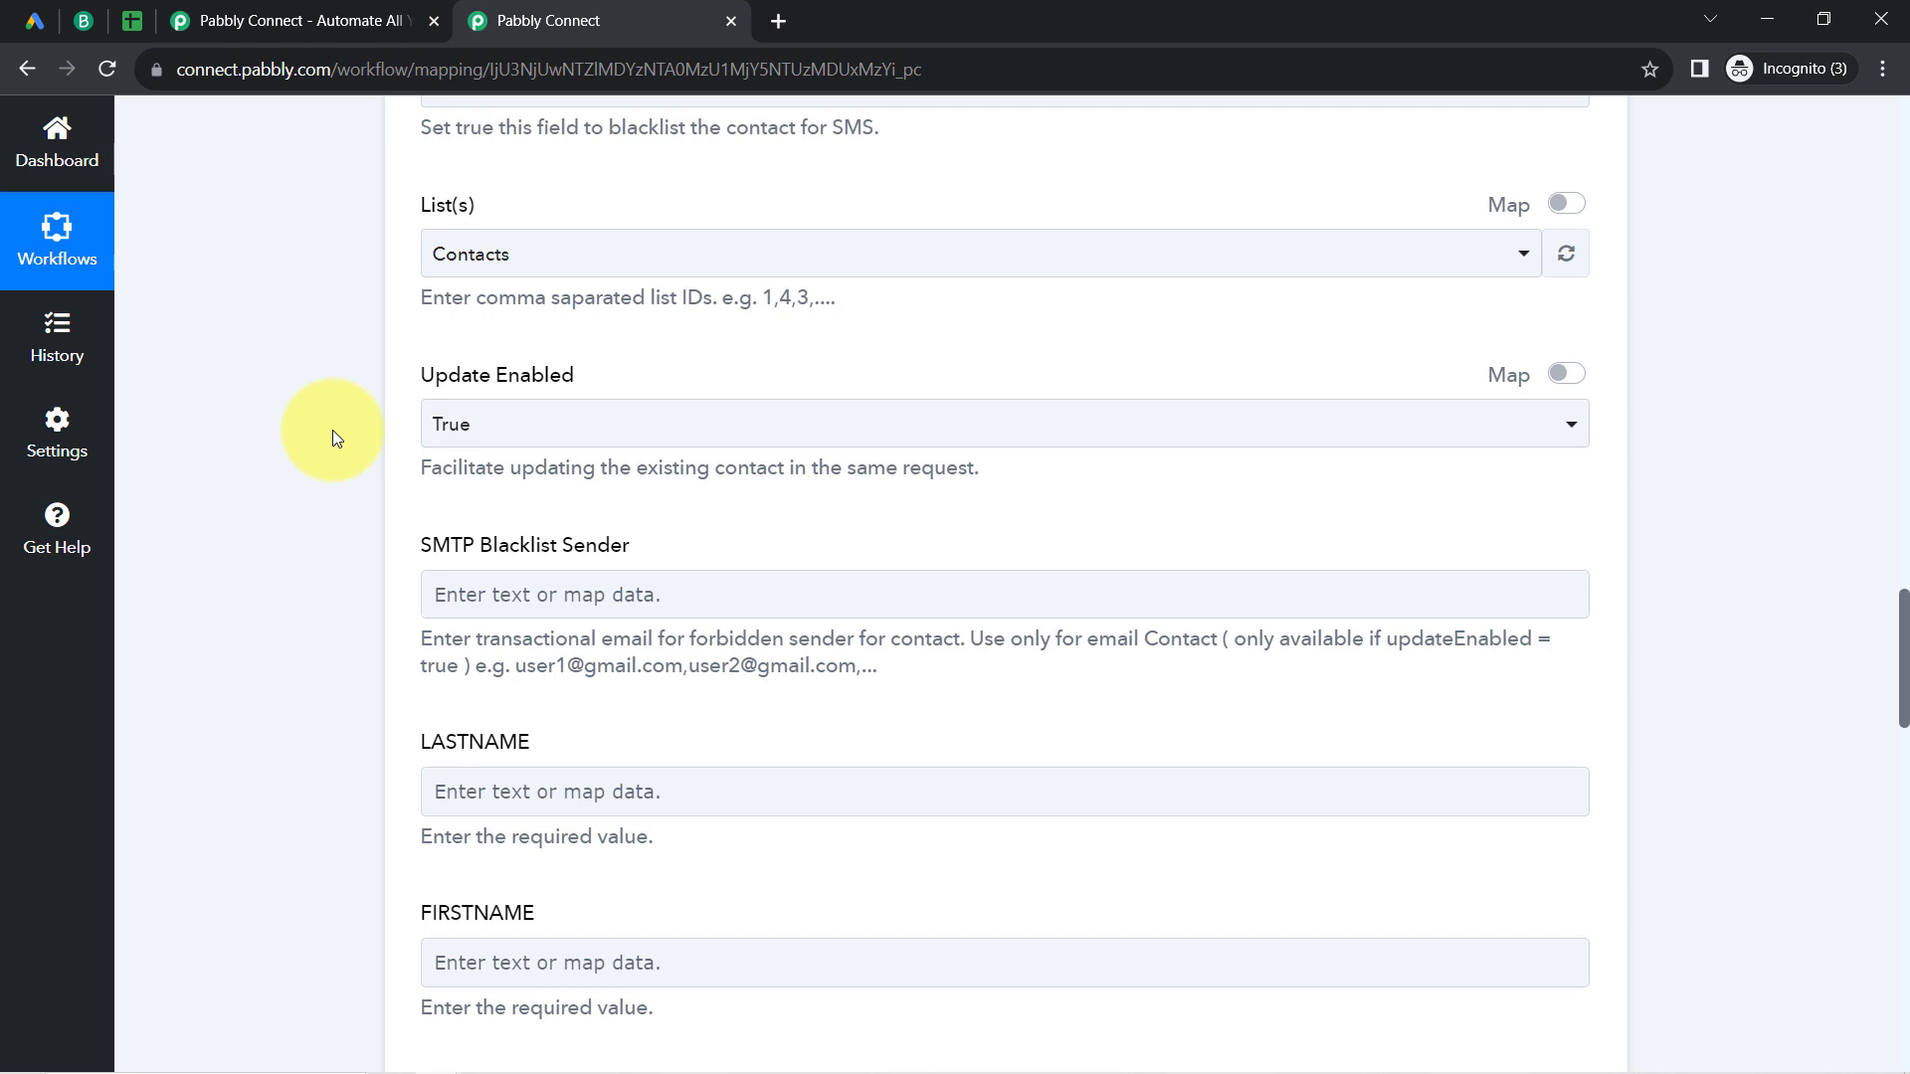
Step: Map the LASTNAME field to the trigger's User Column Data 0 String Value, found by searching for "first"
{"action": "scroll", "coordinate": [1905, 602], "scroll_direction": "down", "scroll_amount": 4}
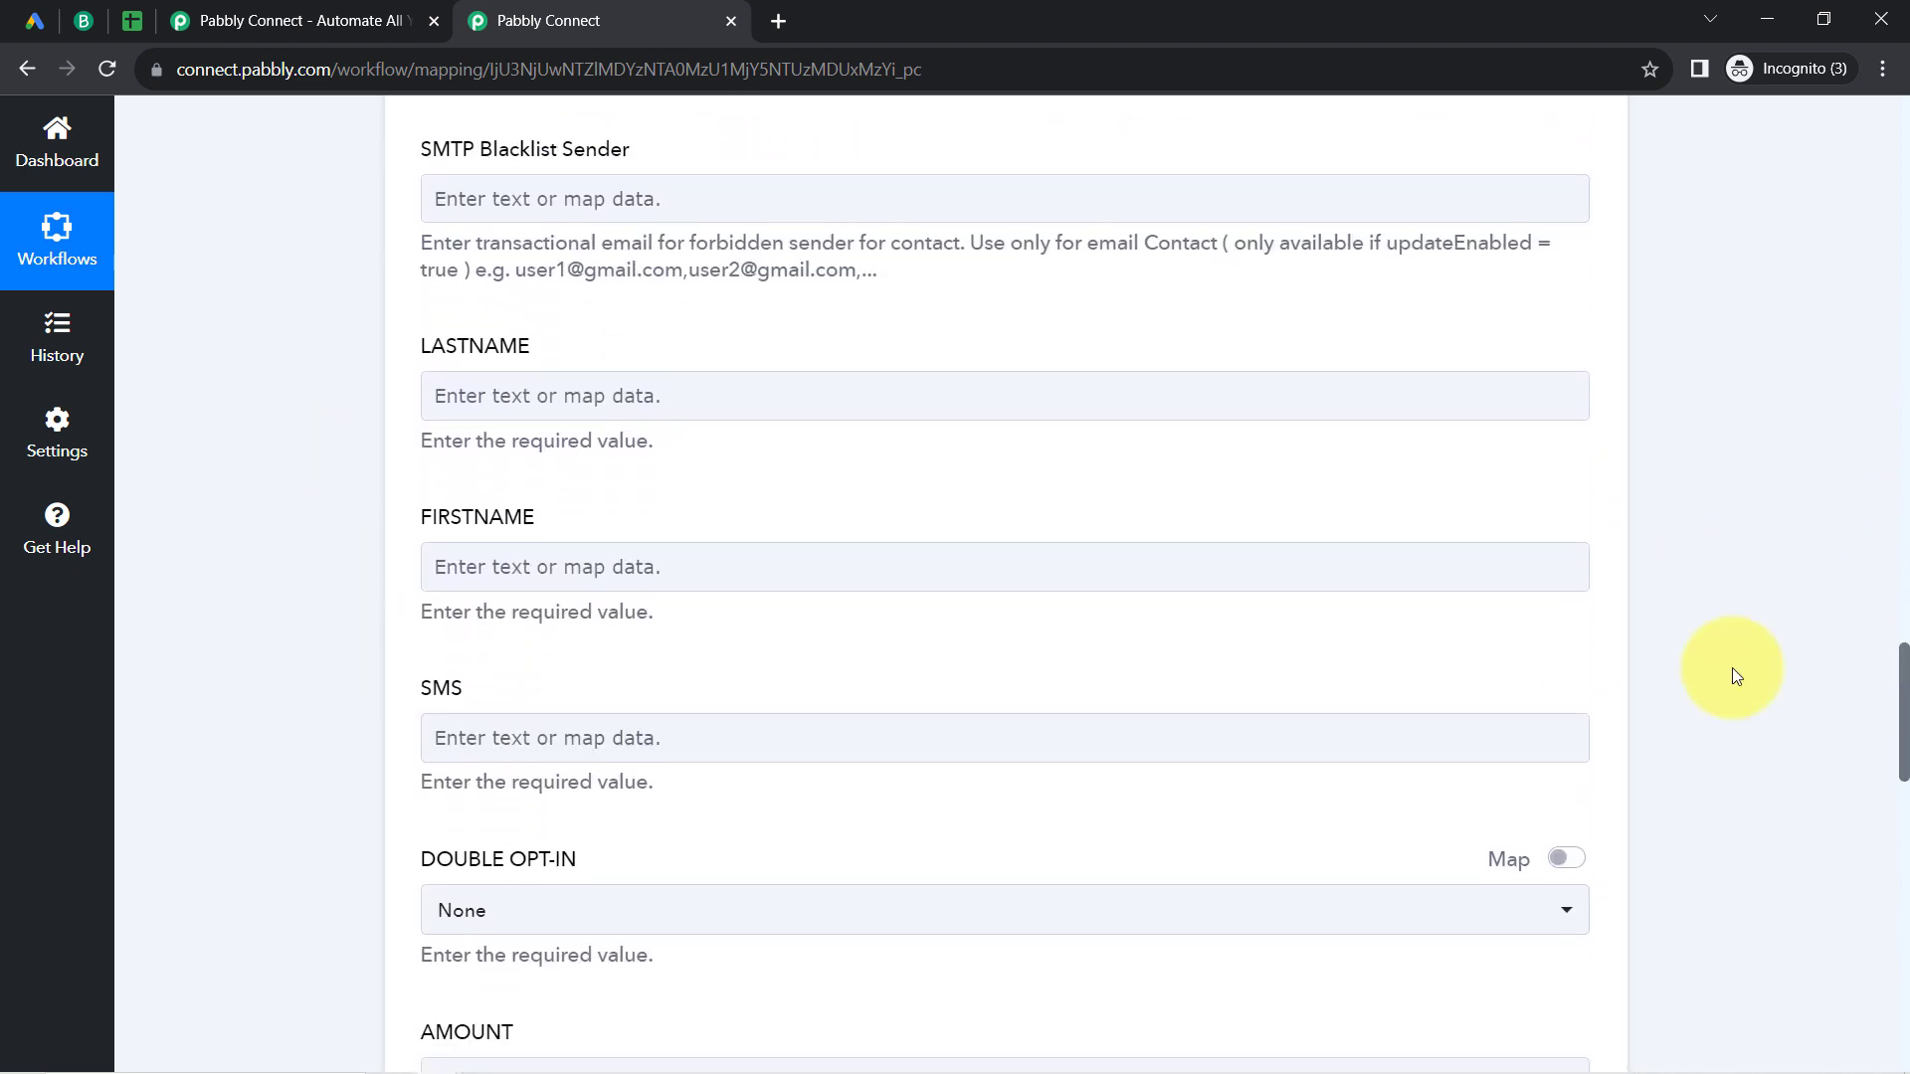
{"action": "left_click", "coordinate": [469, 398]}
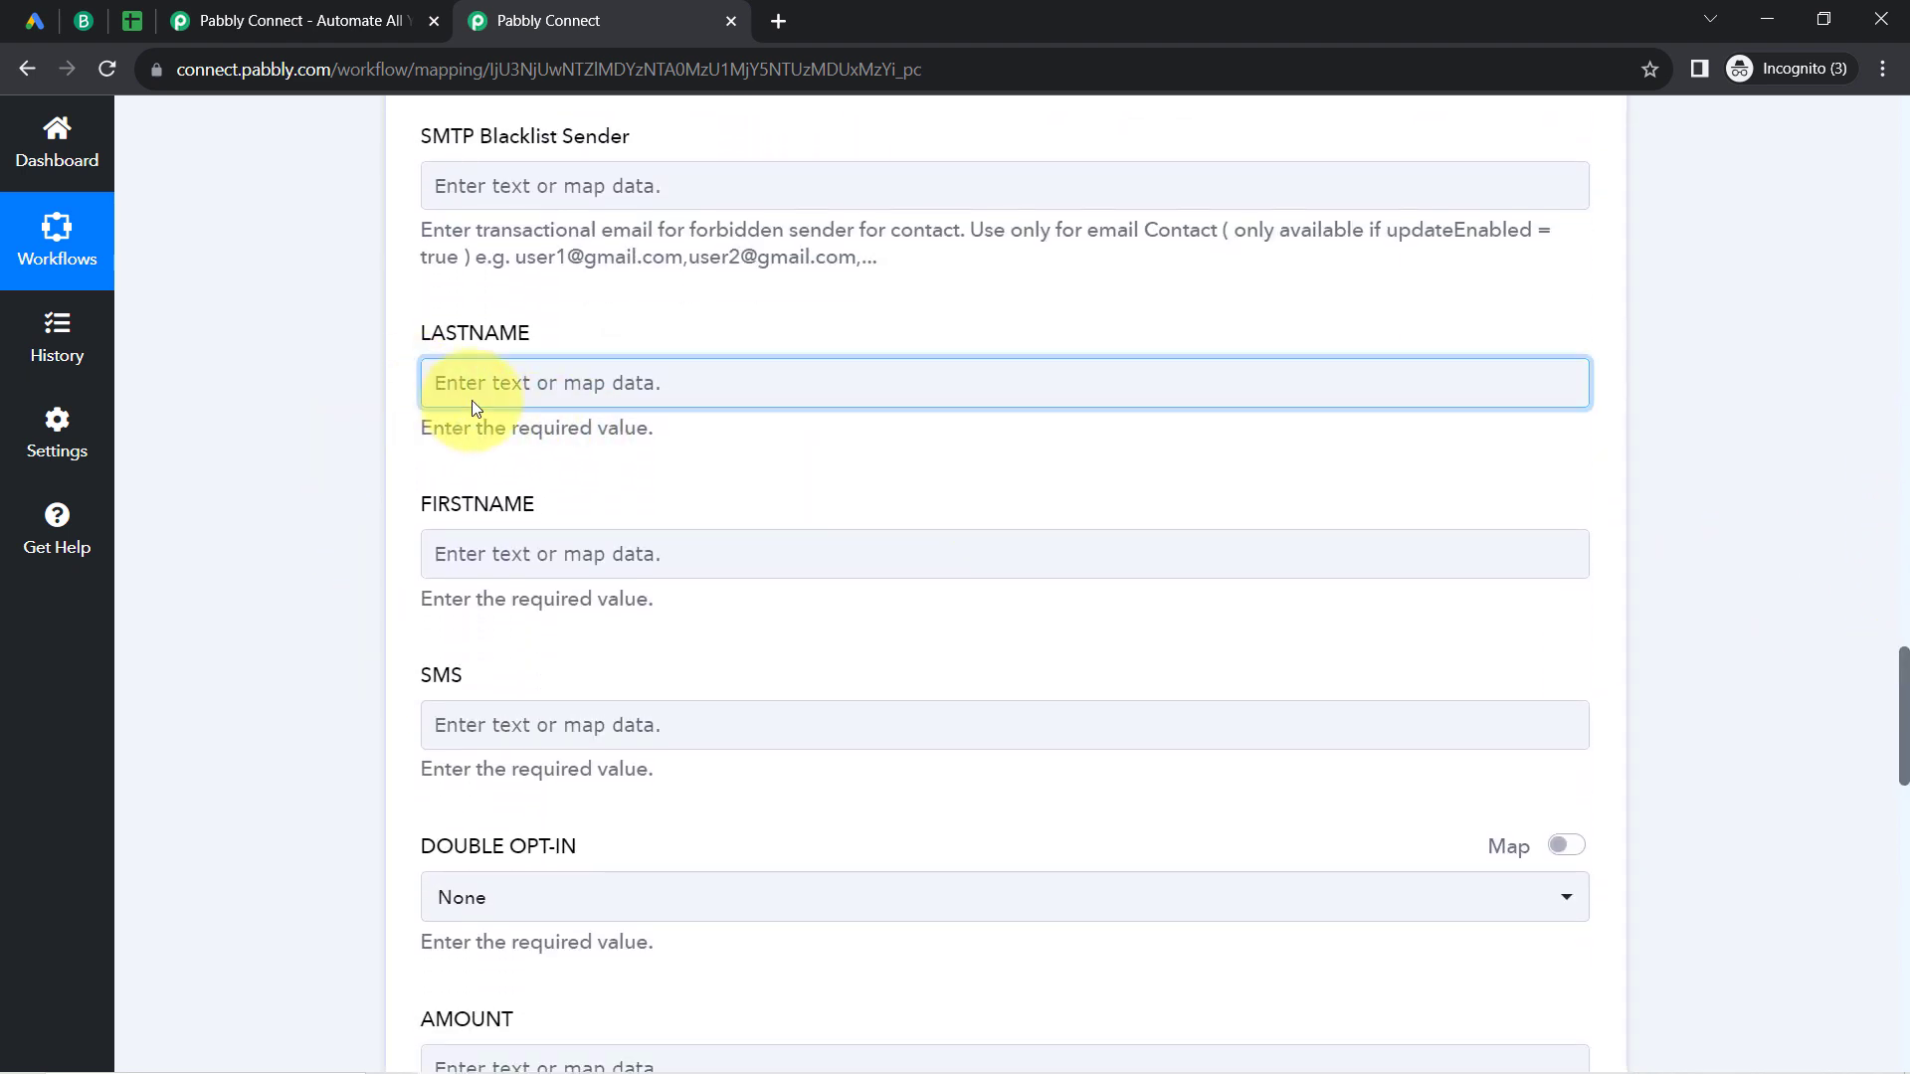
{"action": "type", "text": "first"}
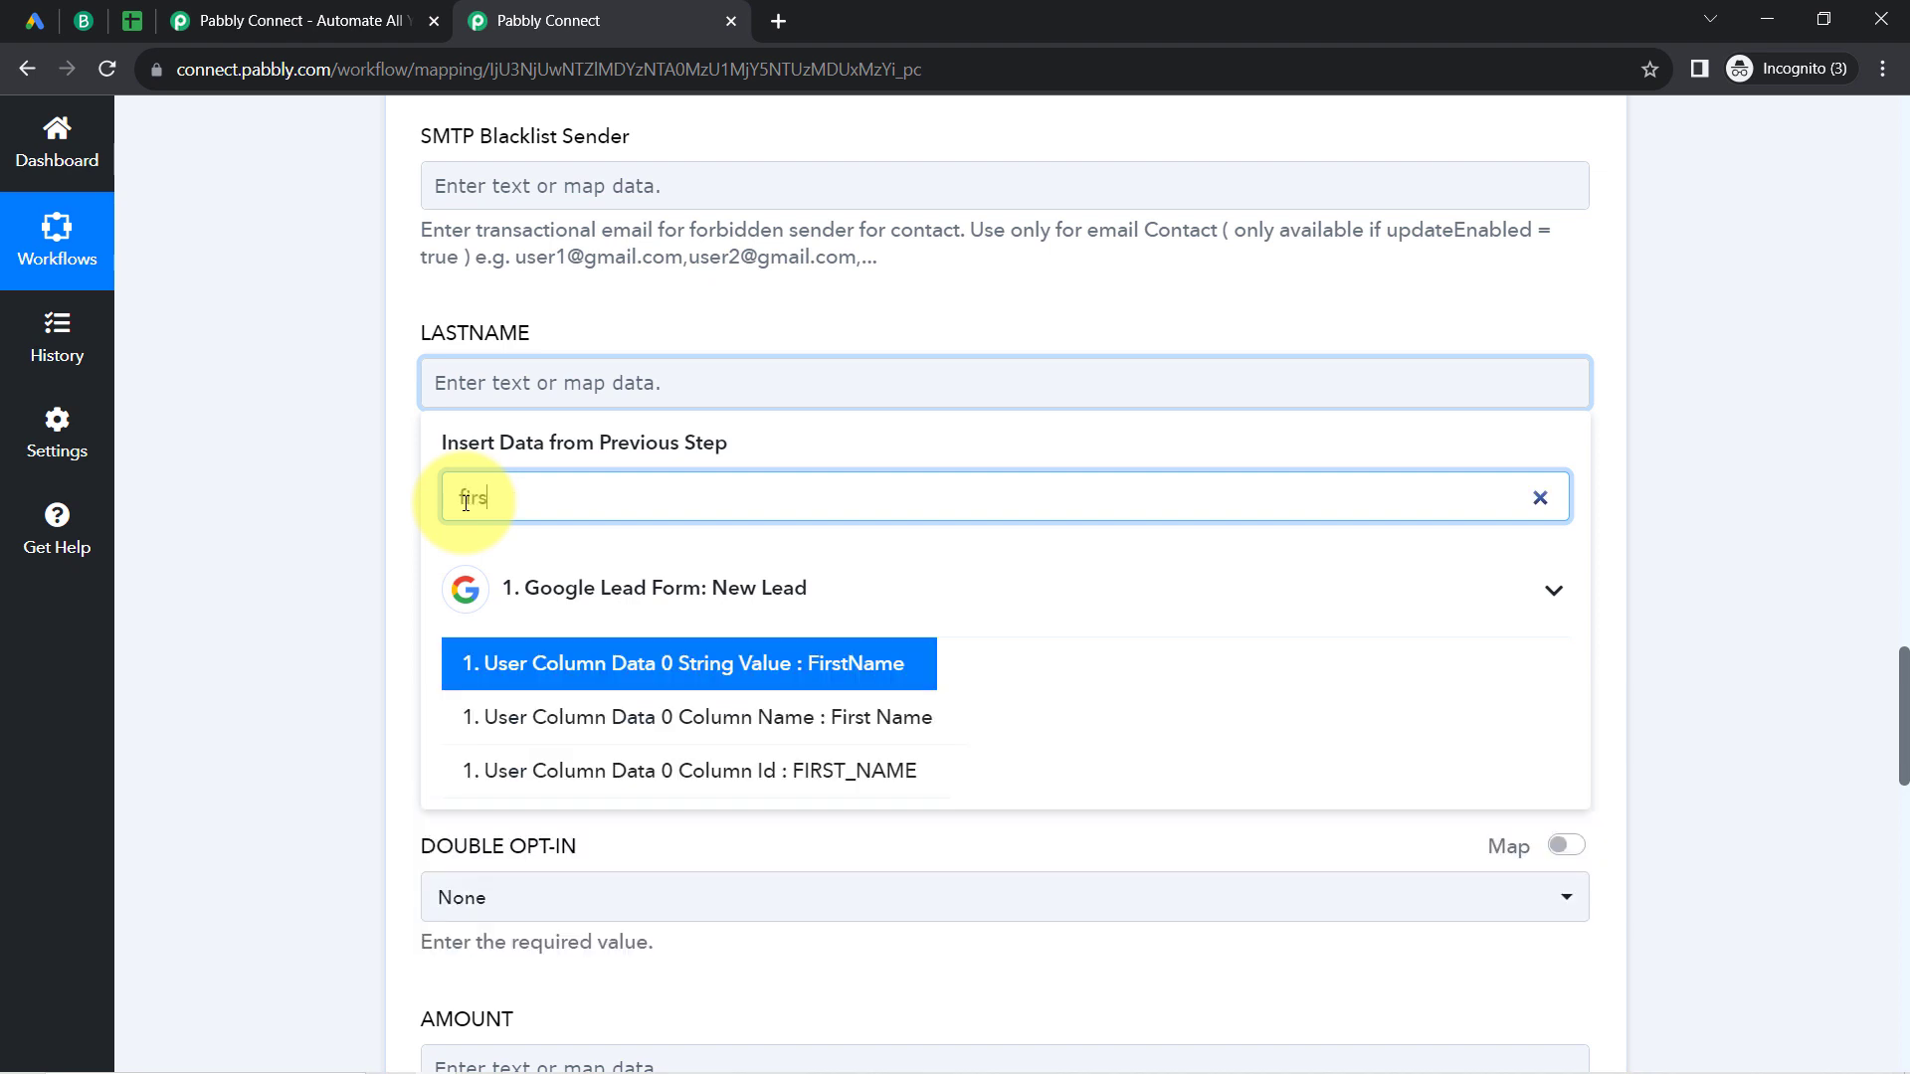
{"action": "left_click", "coordinate": [767, 661]}
{"action": "left_click", "coordinate": [403, 443]}
Step: Map the FIRSTNAME field to the trigger's User Column Data 1 String Value, found by searching for "last"
{"action": "left_click", "coordinate": [482, 571]}
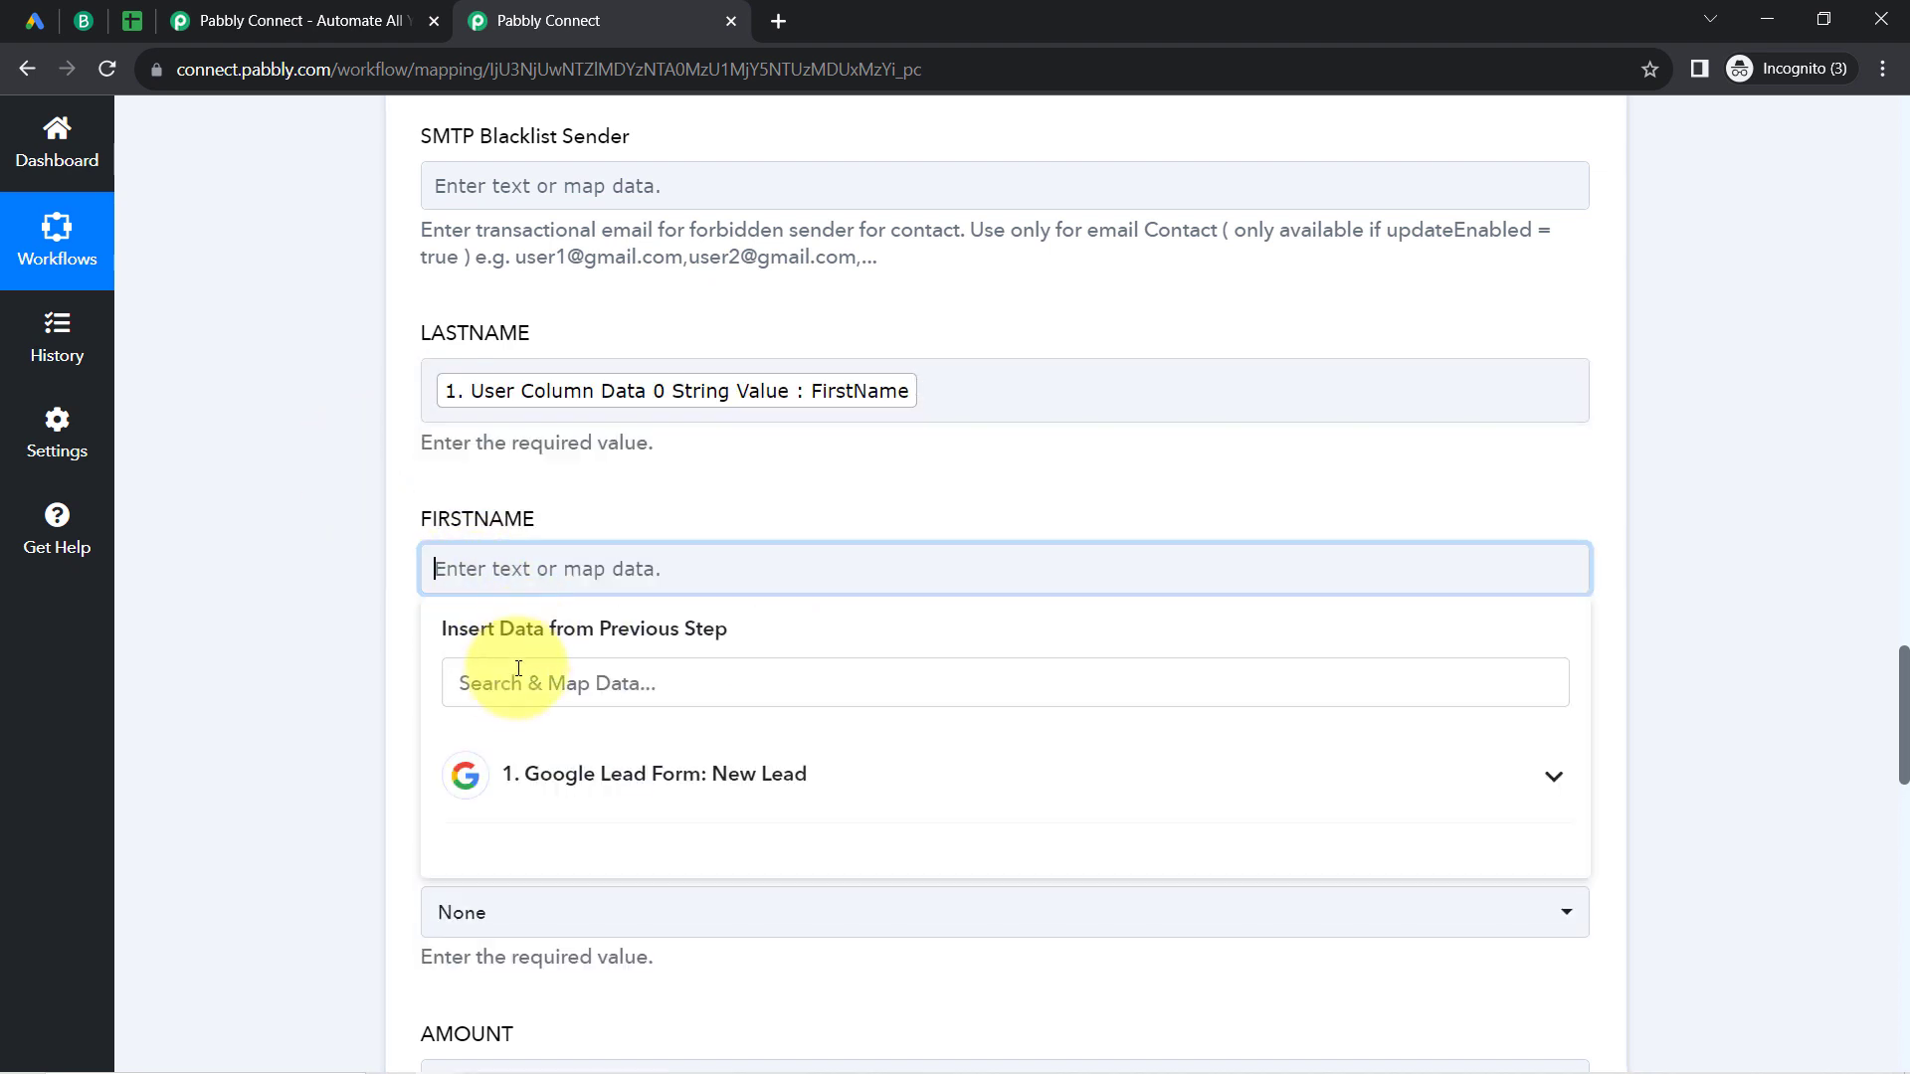
{"action": "left_click", "coordinate": [510, 684]}
{"action": "type", "text": "last"}
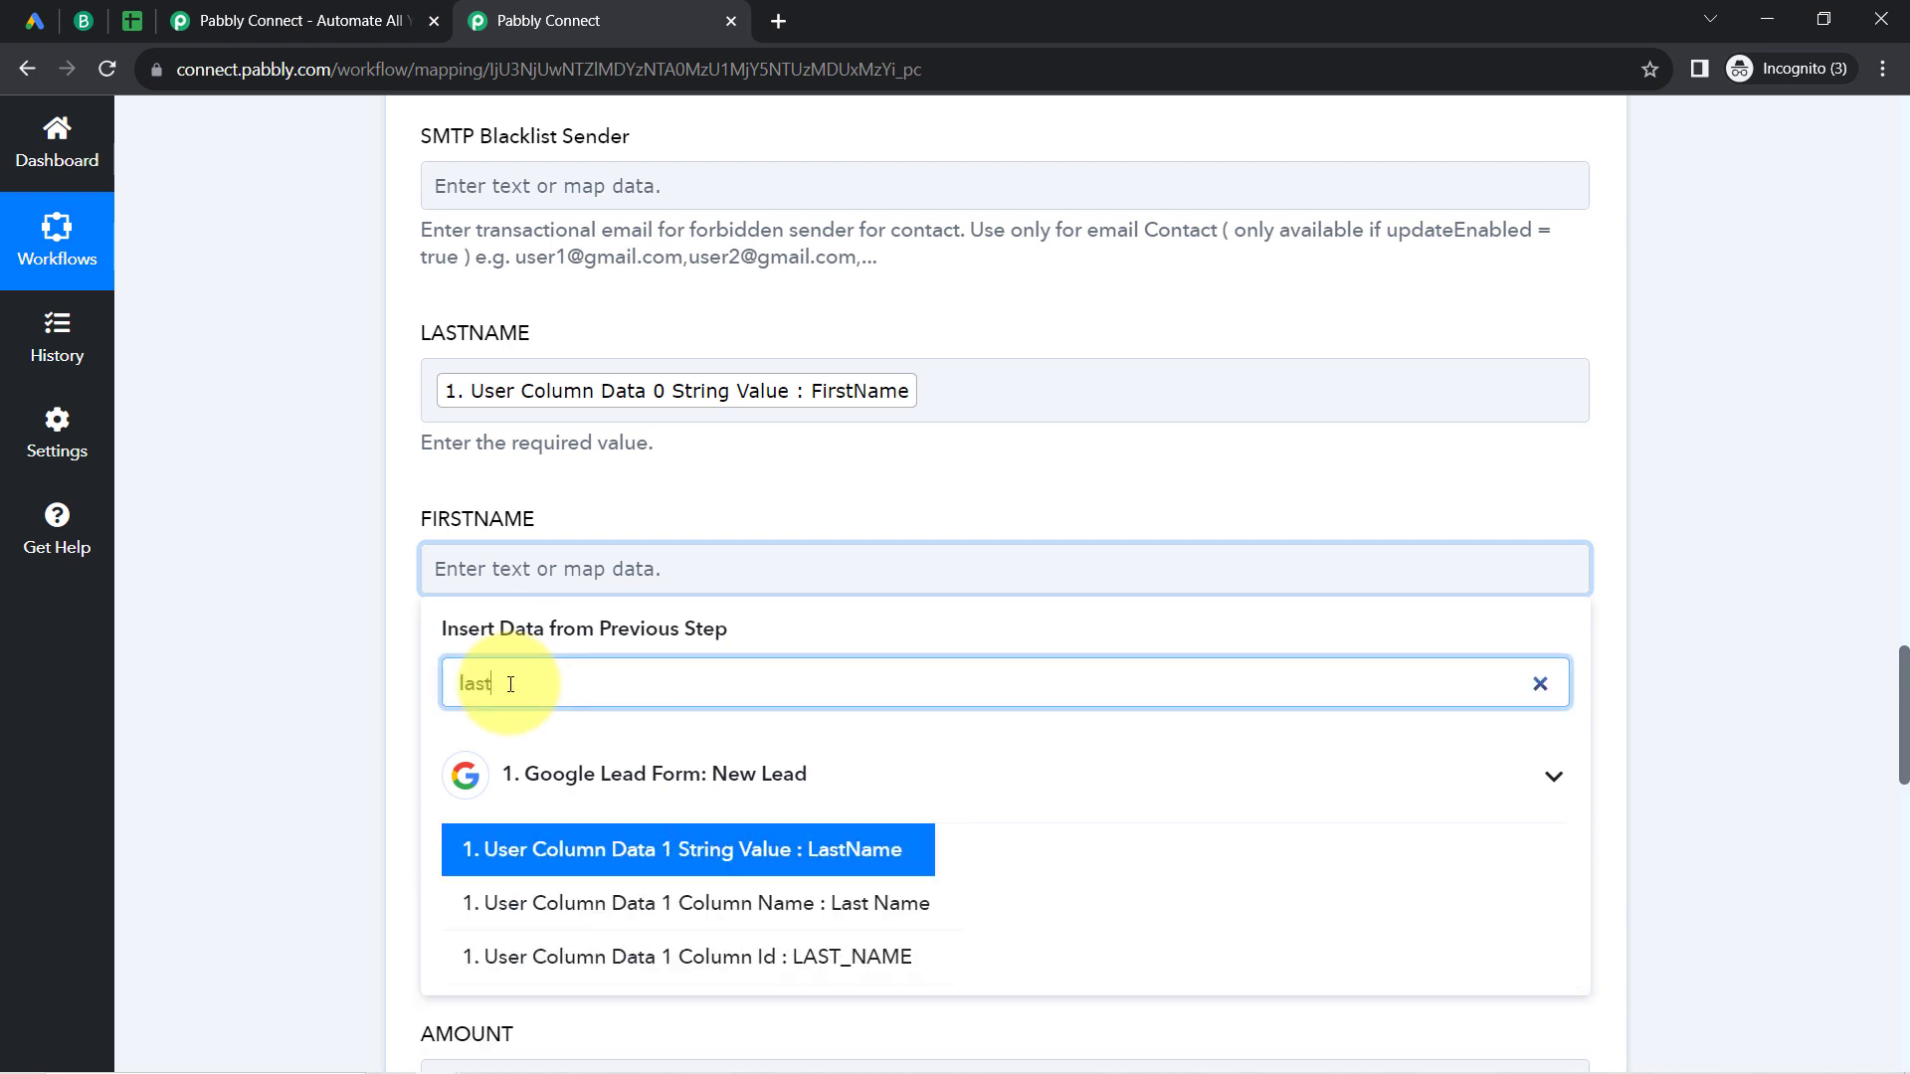
{"action": "left_click", "coordinate": [555, 853]}
{"action": "left_click", "coordinate": [679, 473]}
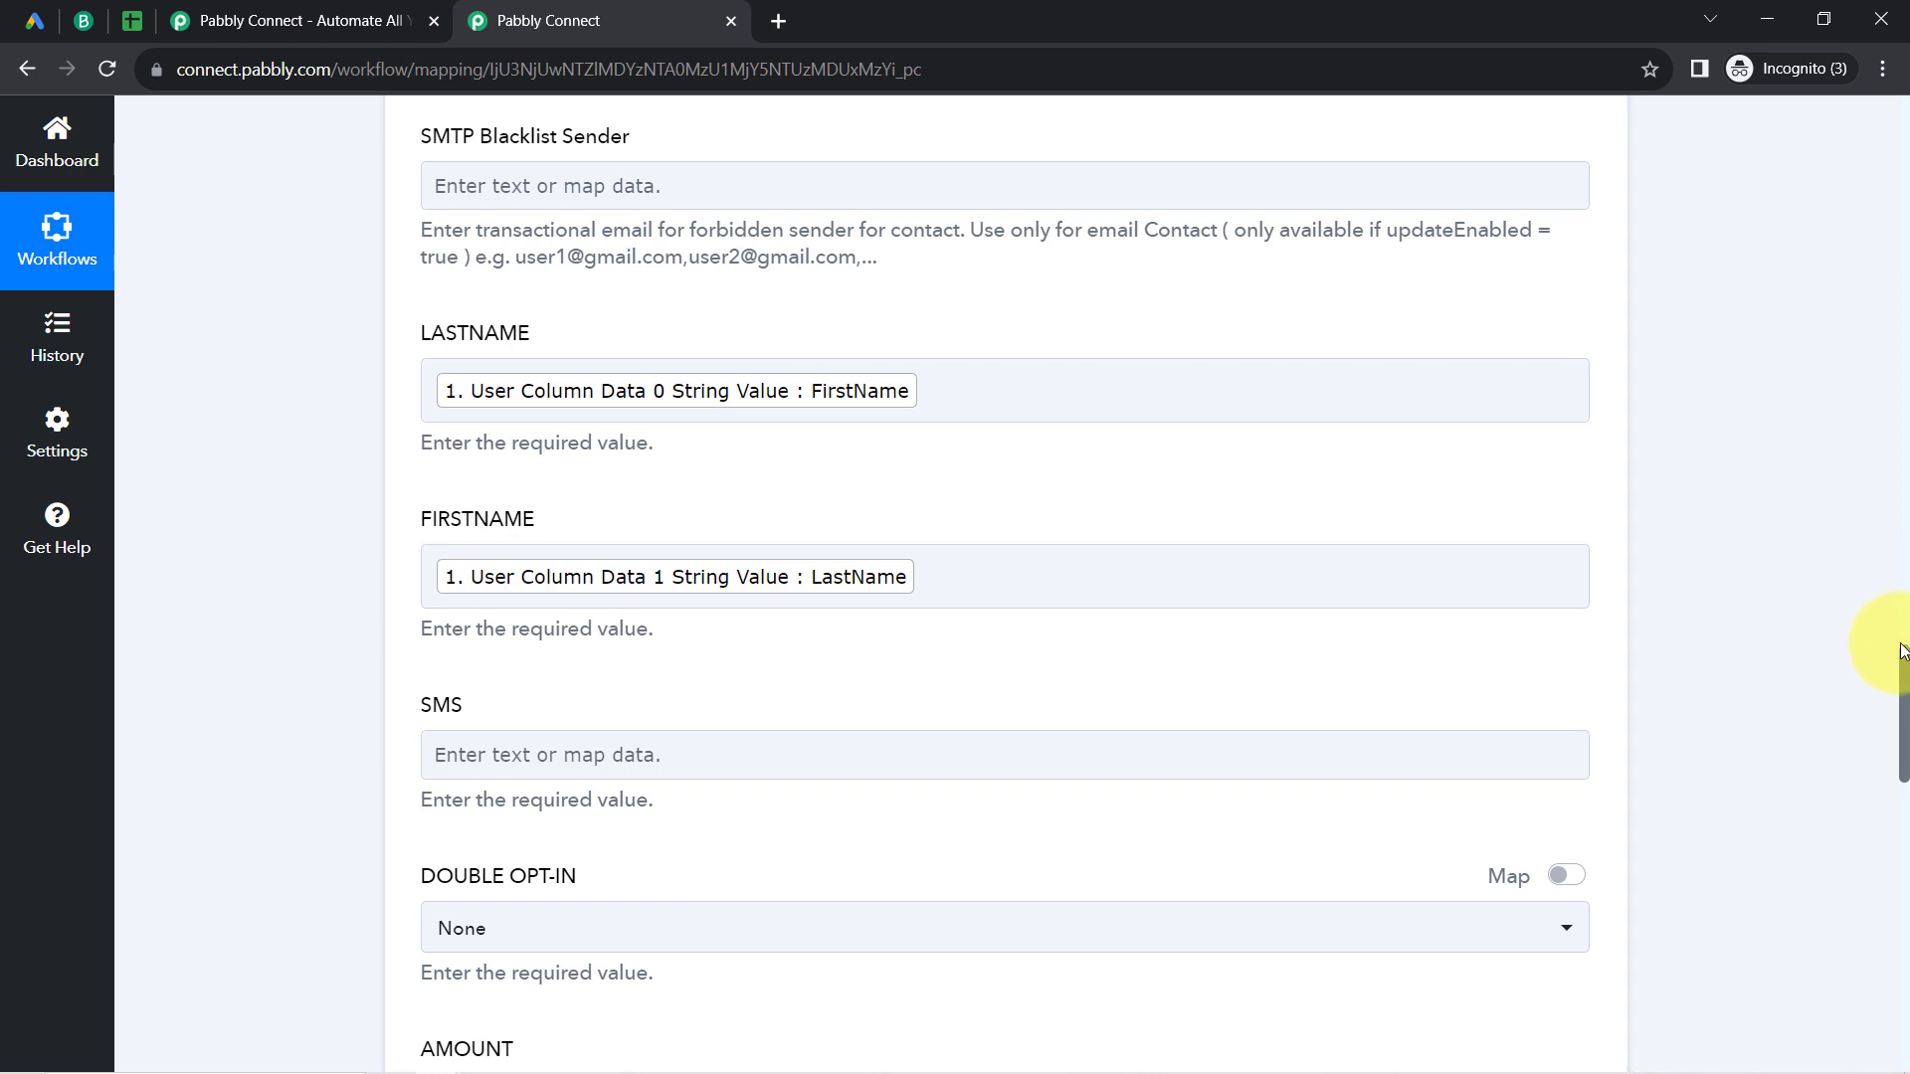
Step: Map the SMS field to the trigger's User Column Data 2 String Value, found by searching for "+"
{"action": "left_click_drag", "start_coordinate": [1905, 657], "coordinate": [1903, 694]}
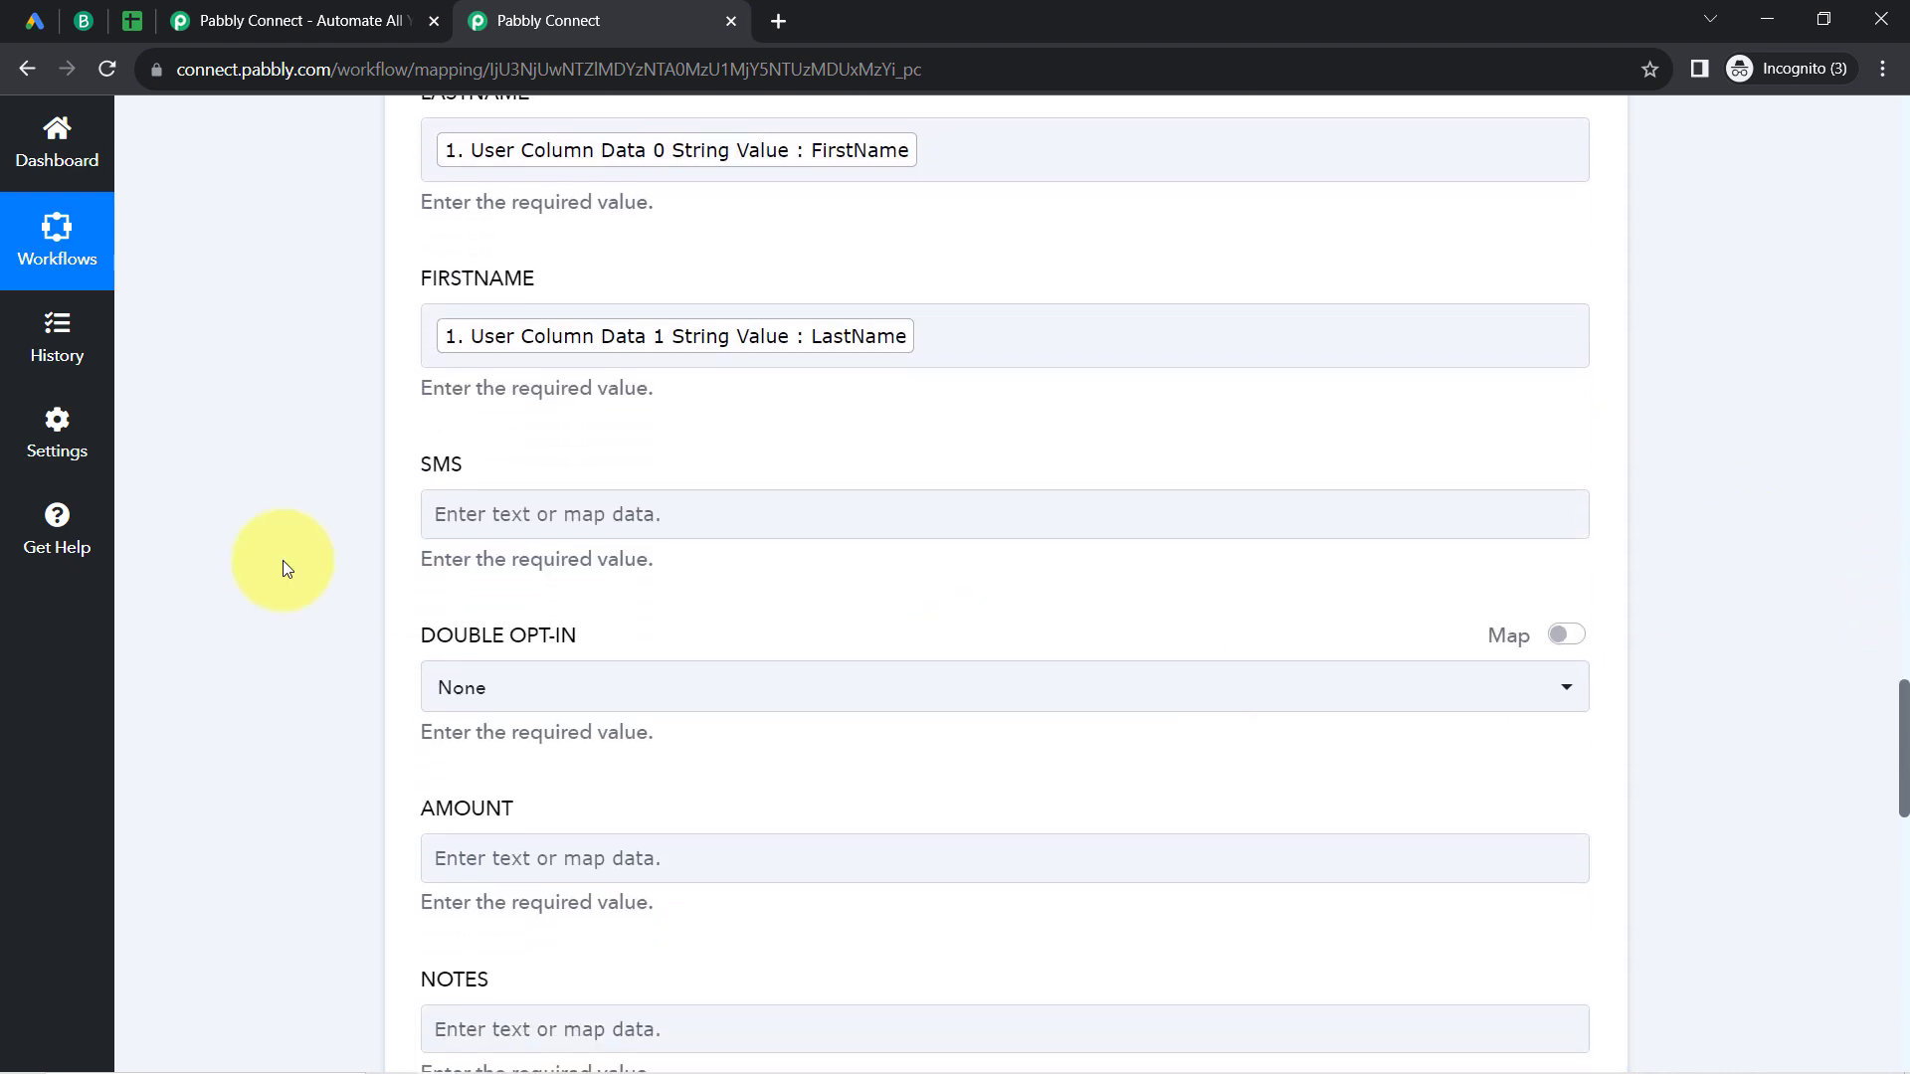
{"action": "left_click", "coordinate": [471, 512]}
{"action": "left_click", "coordinate": [462, 628]}
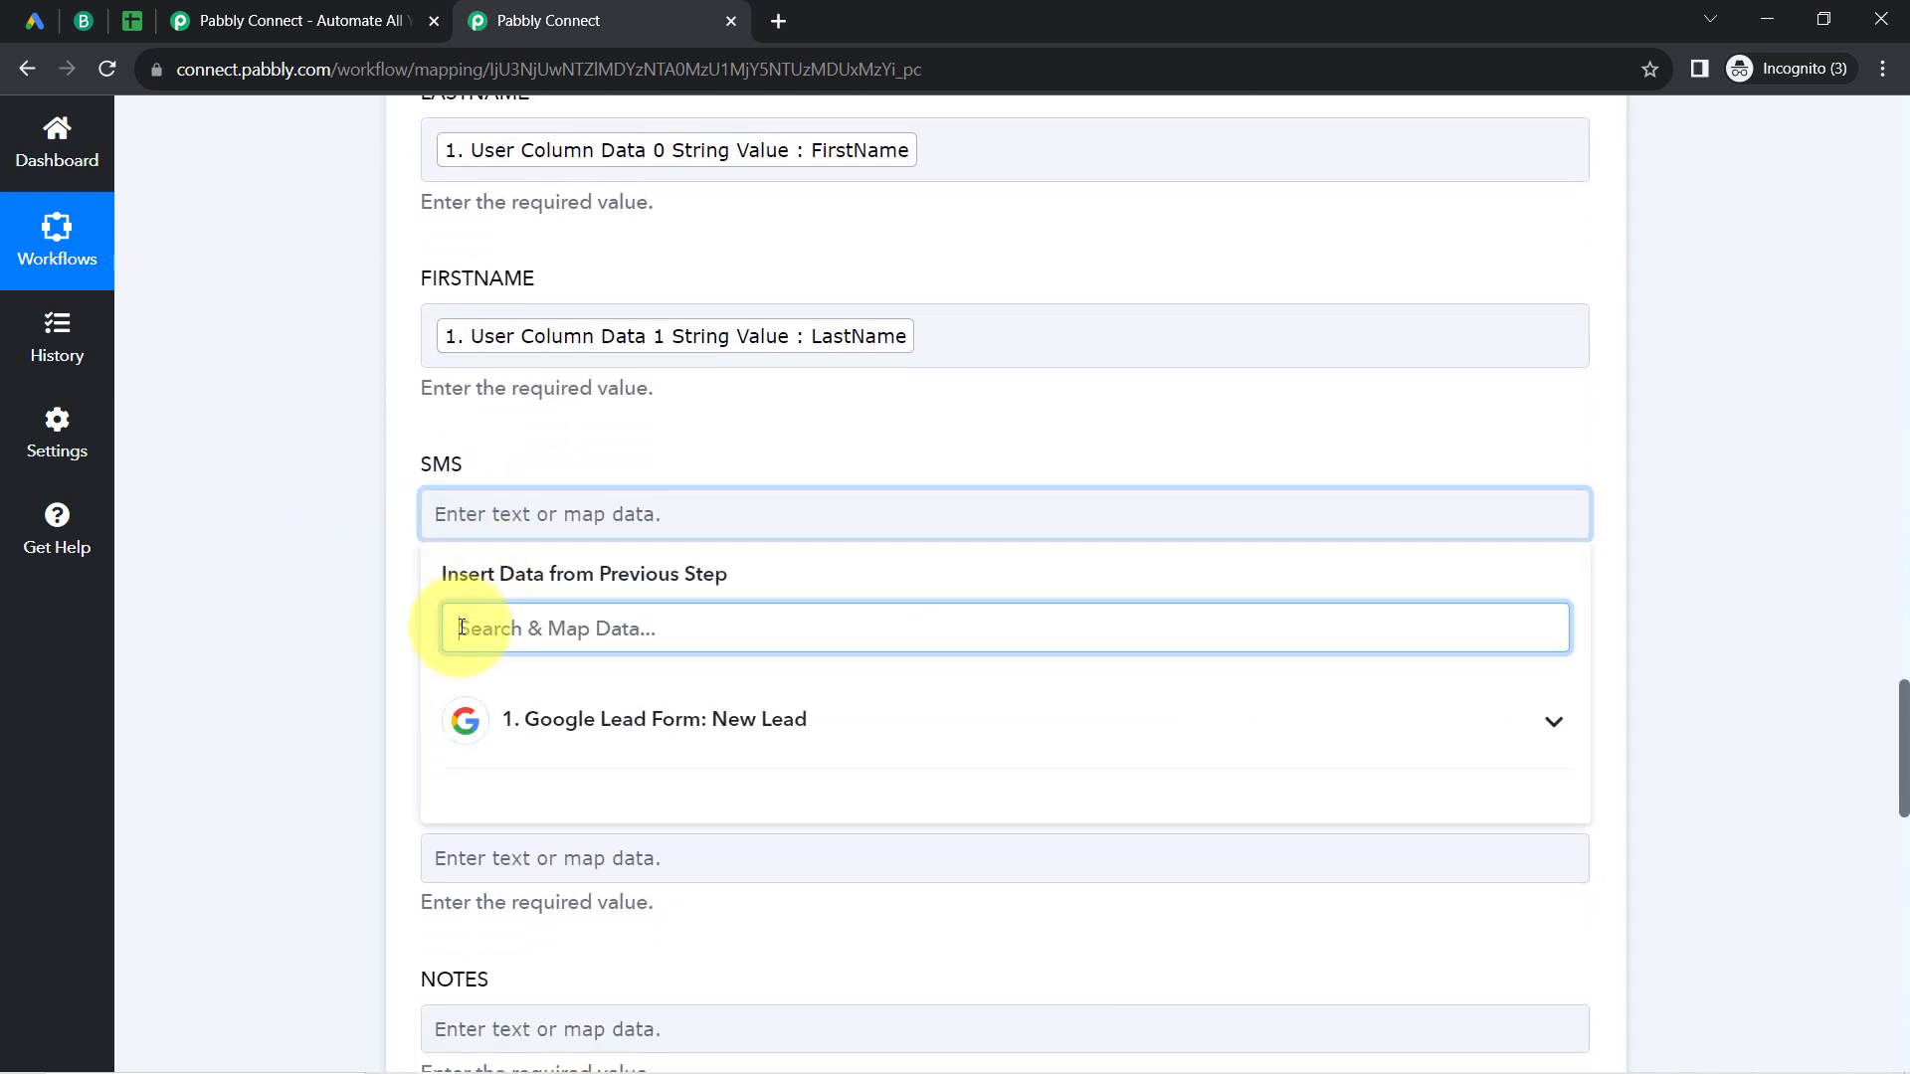
{"action": "type", "text": "+"}
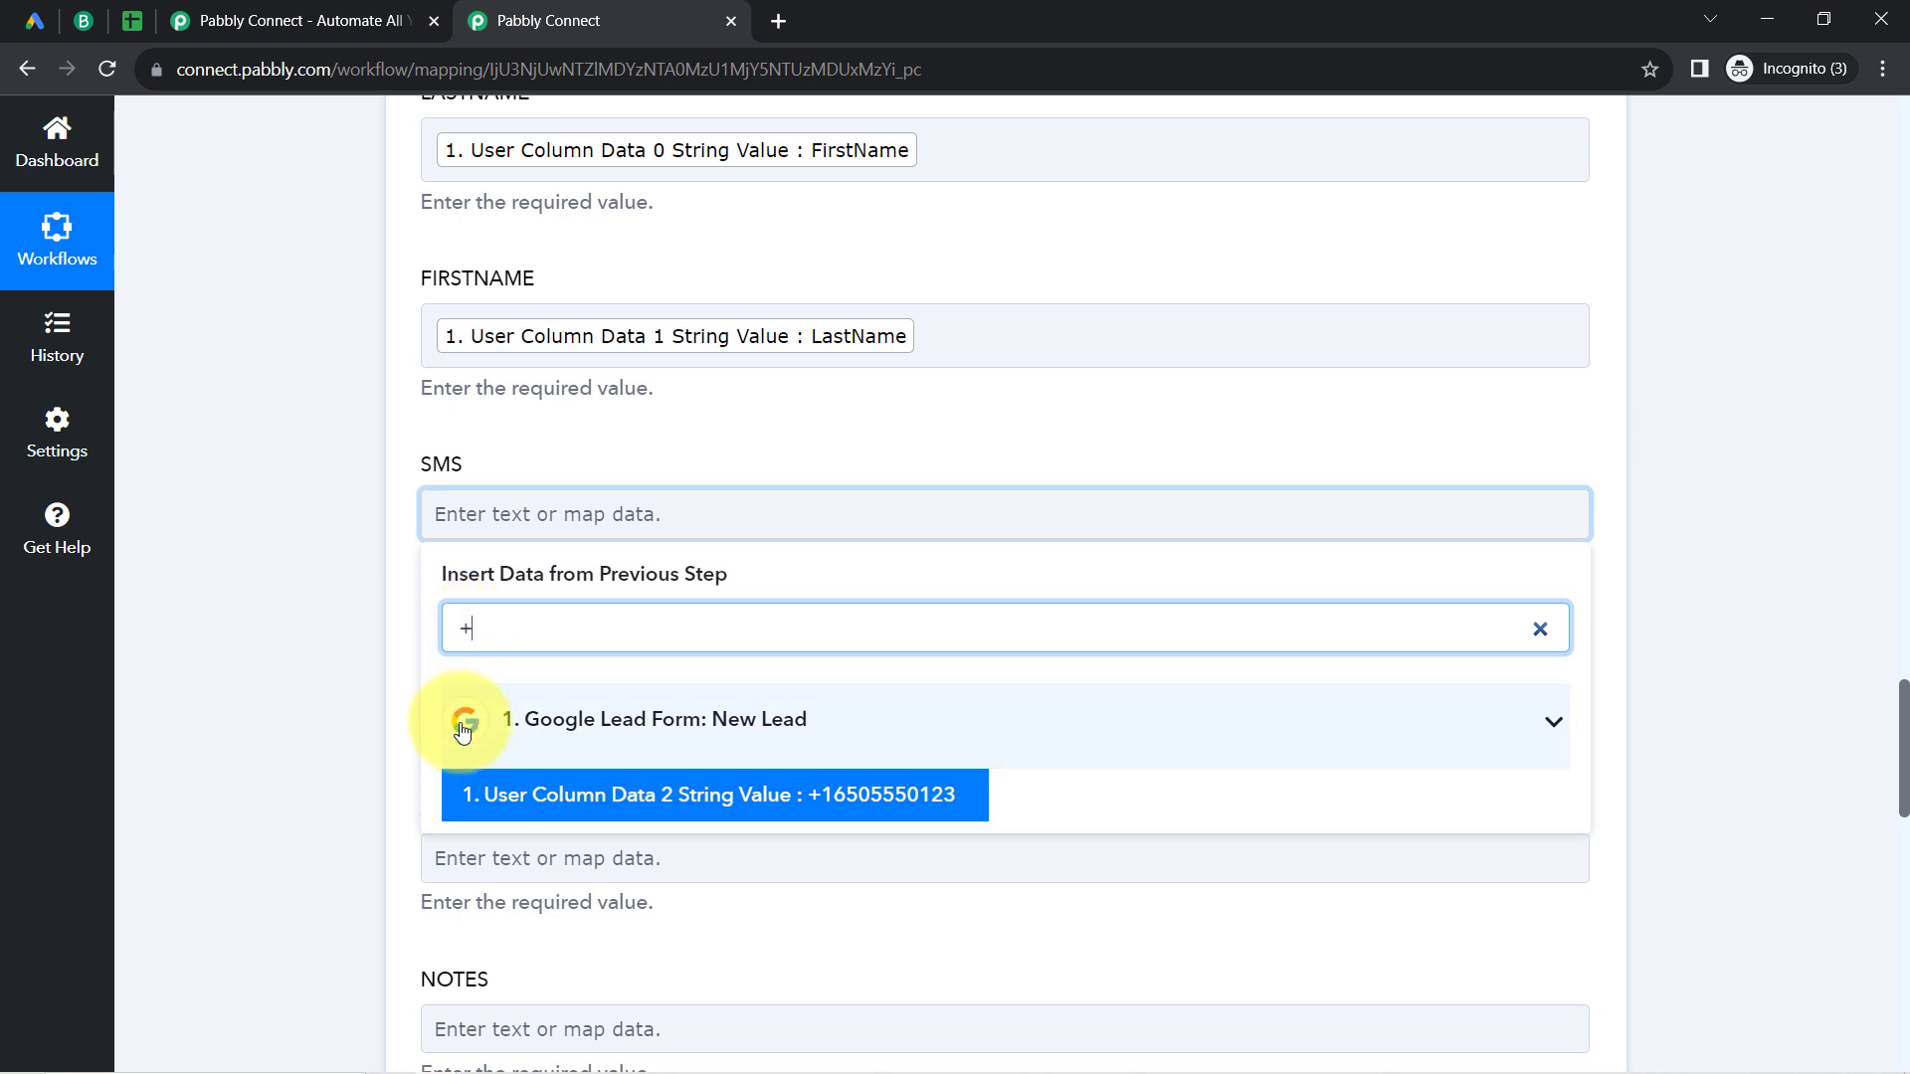
{"action": "left_click", "coordinate": [499, 795]}
{"action": "left_click", "coordinate": [366, 627]}
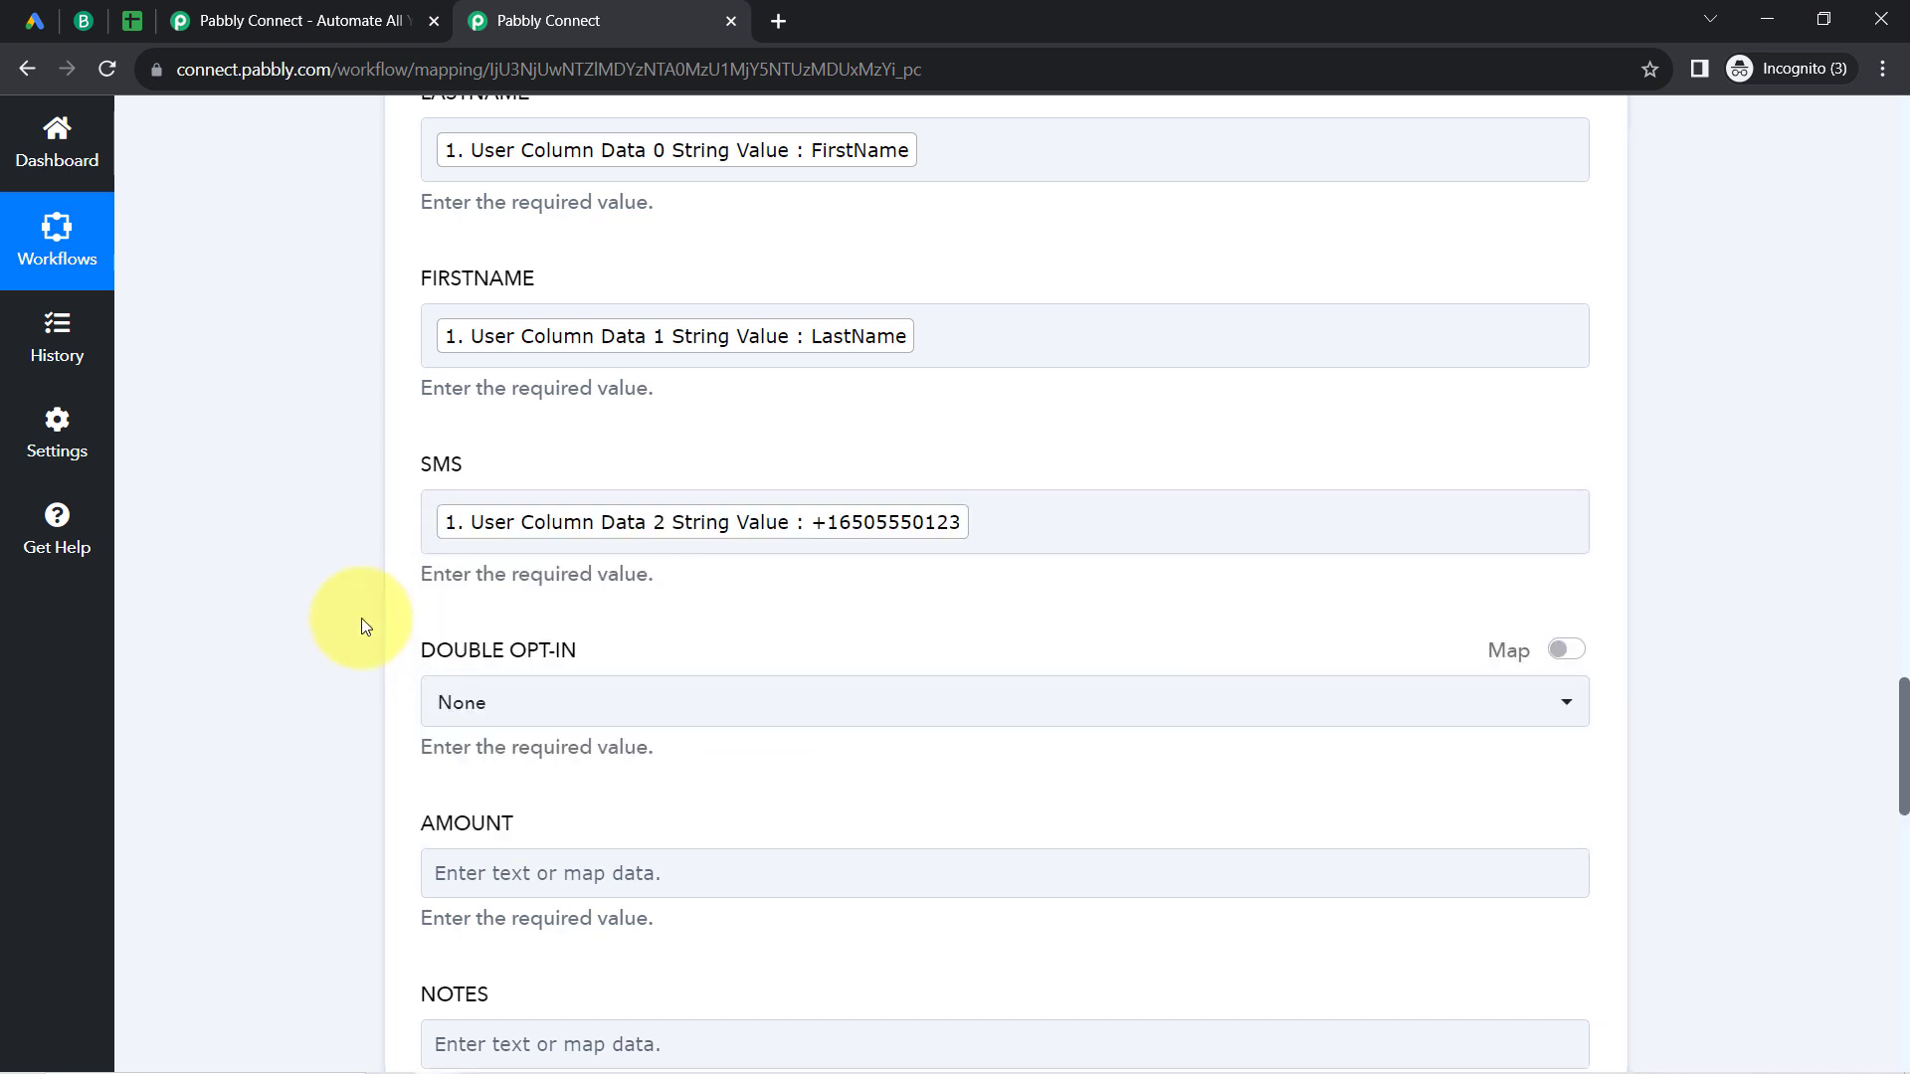
{"action": "scroll", "coordinate": [660, 498], "scroll_direction": "down", "scroll_amount": 1}
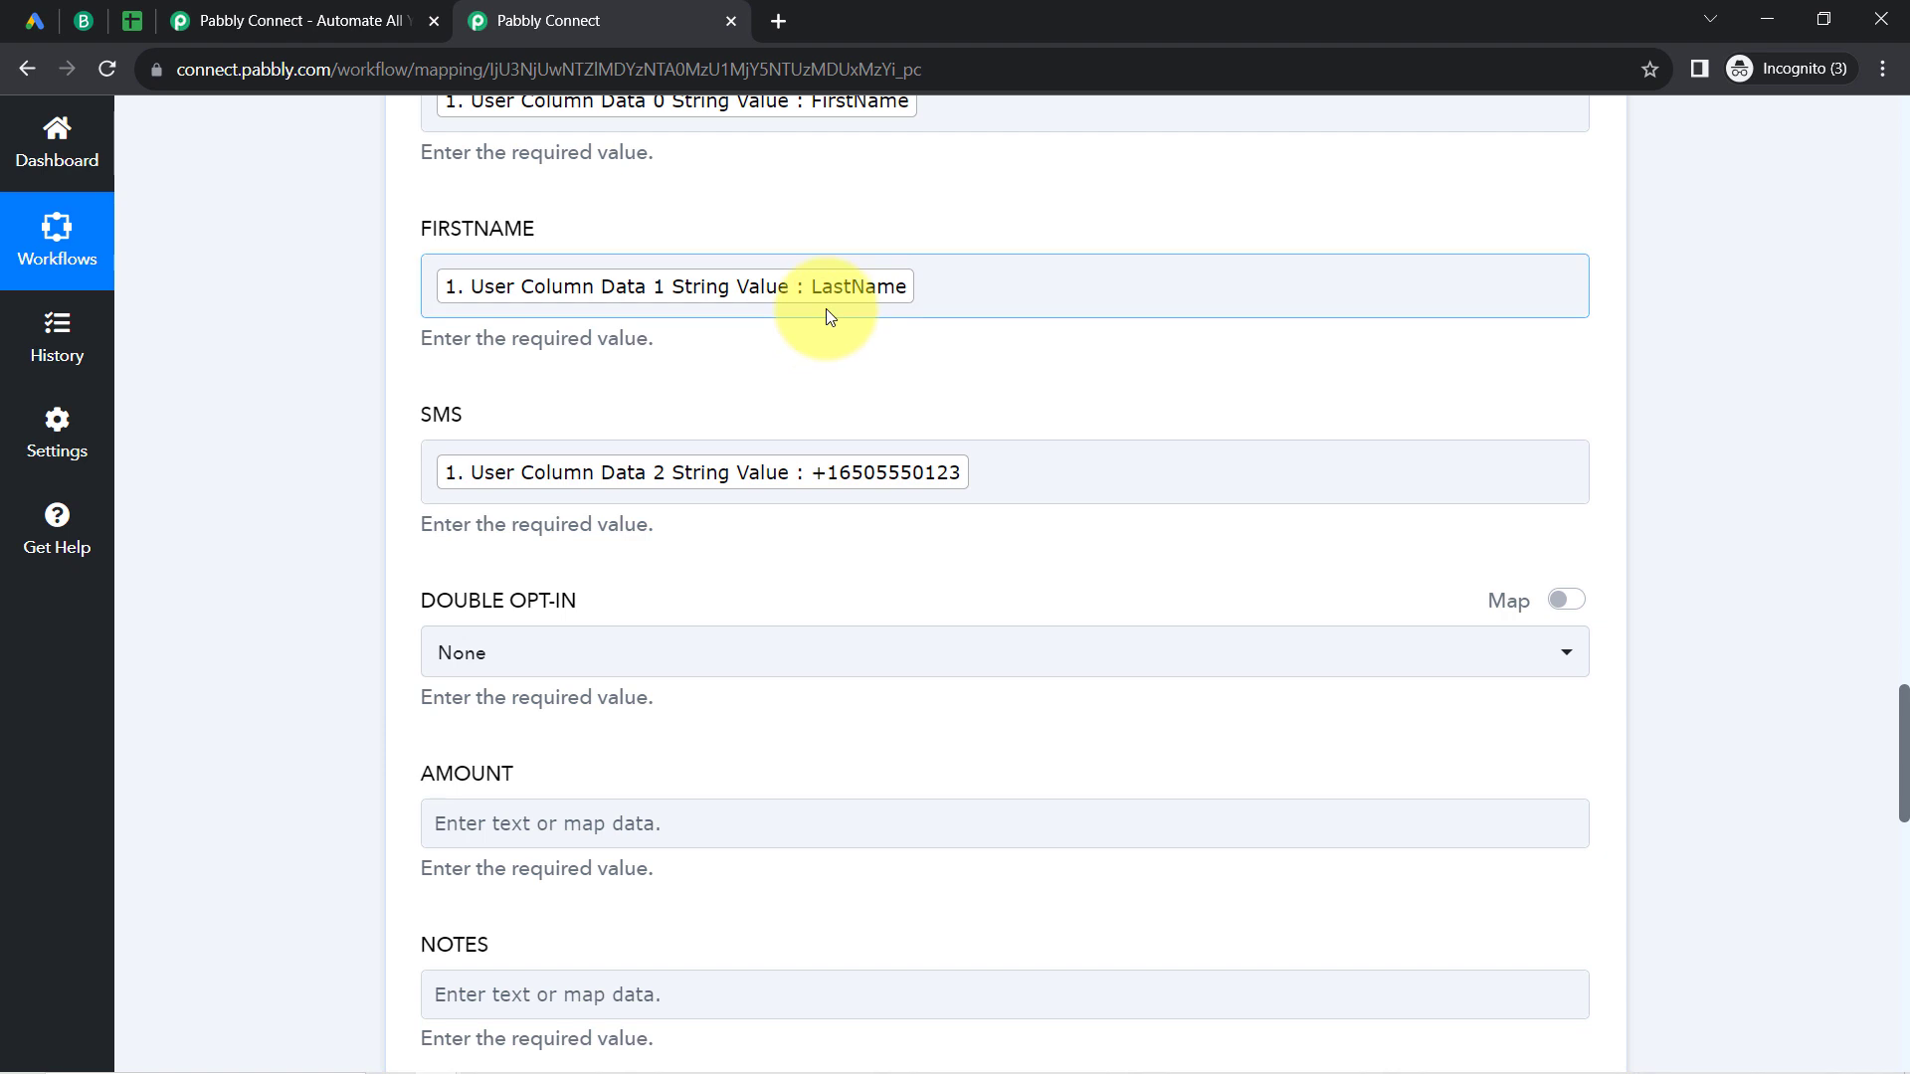
{"action": "scroll", "coordinate": [828, 312], "scroll_direction": "down", "scroll_amount": 3}
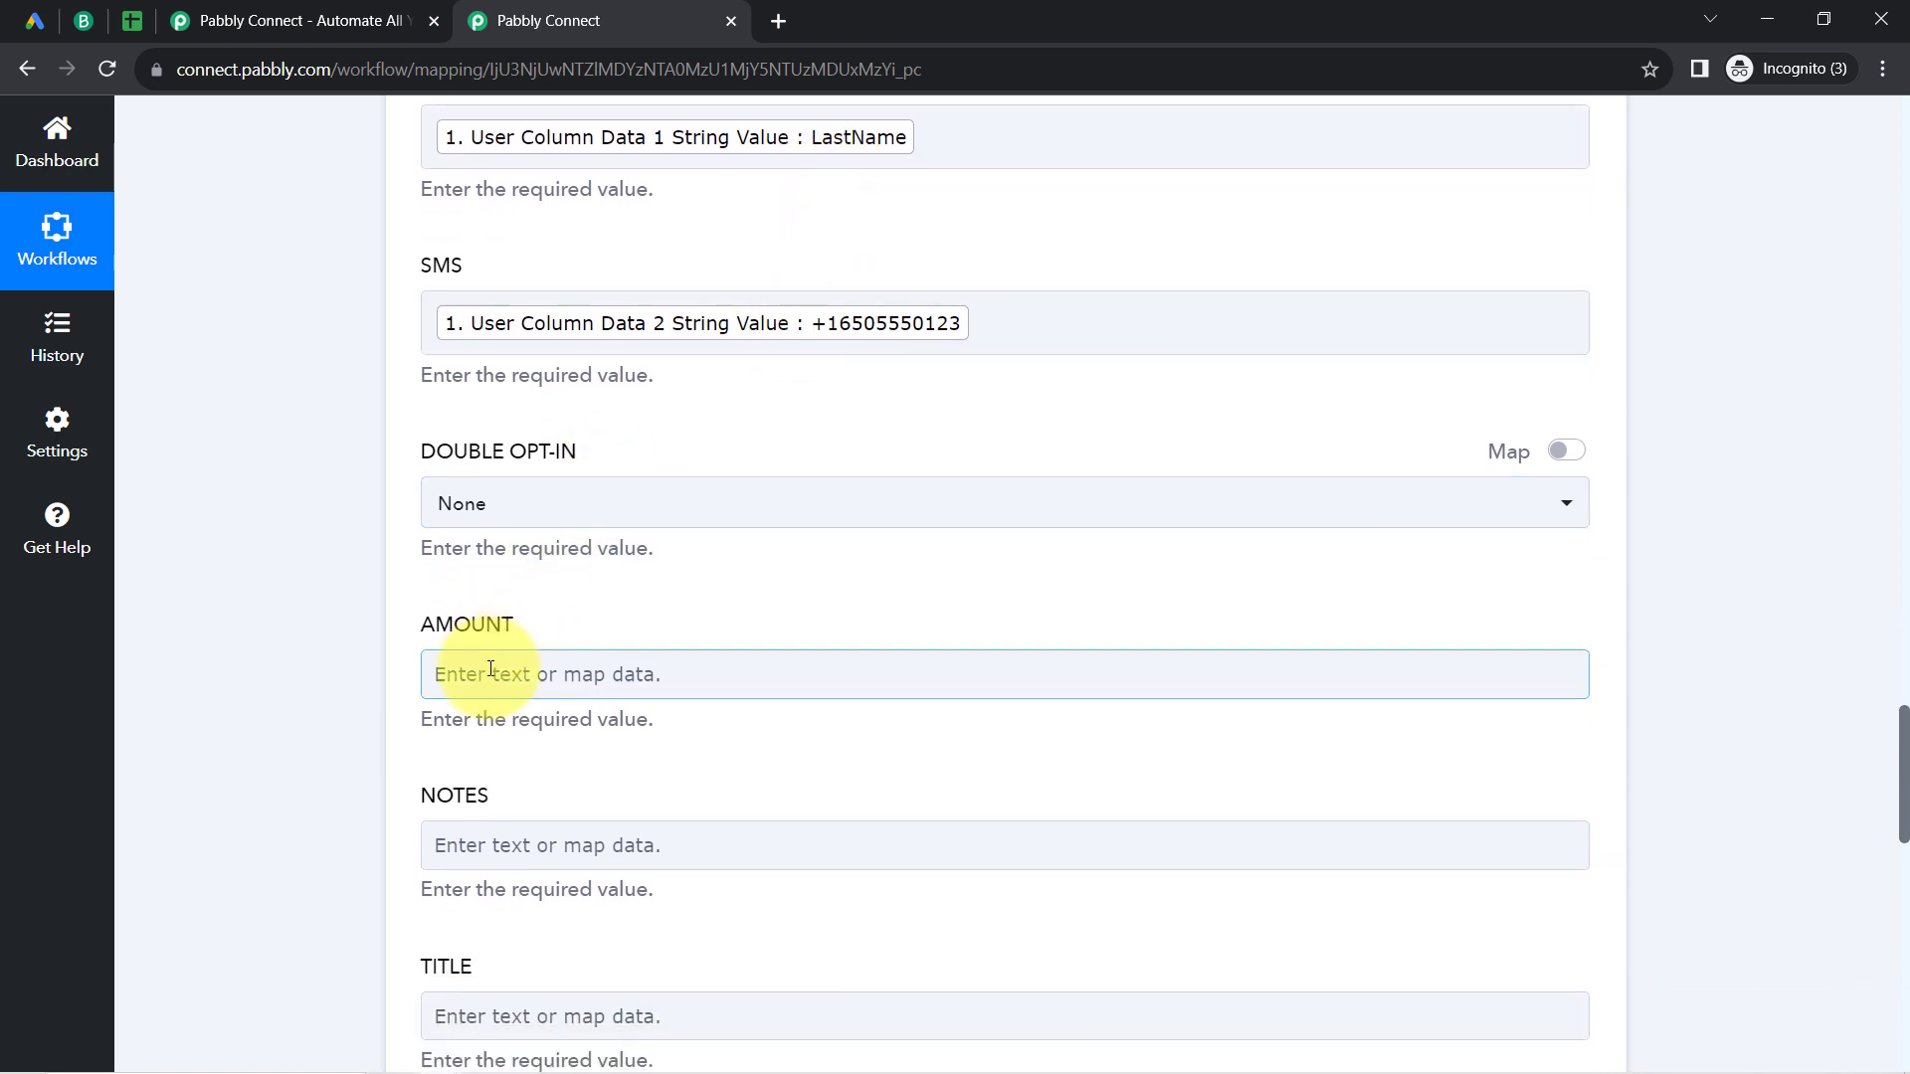
{"action": "left_click", "coordinate": [490, 670]}
{"action": "type", "text": "fvdf4545"}
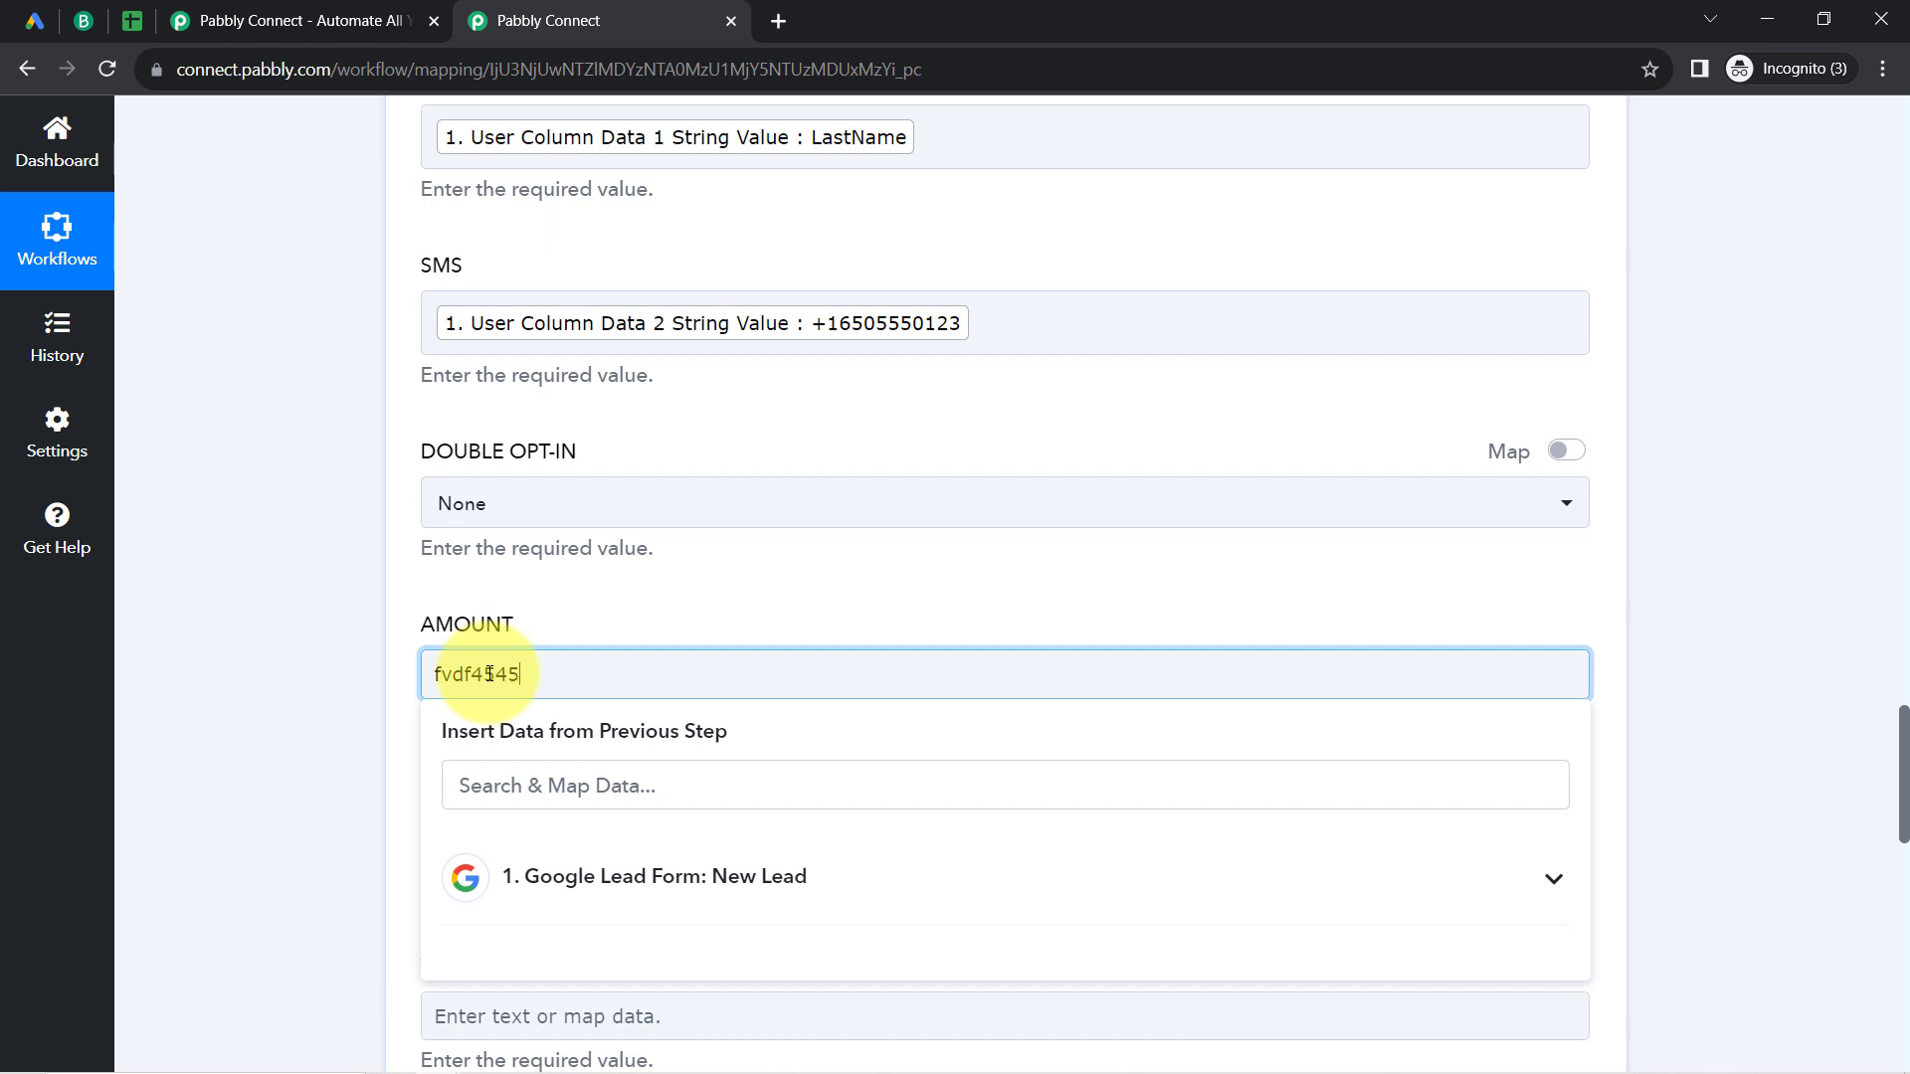
{"action": "type", "text": "t"}
{"action": "left_click_drag", "start_coordinate": [554, 673], "coordinate": [342, 664]}
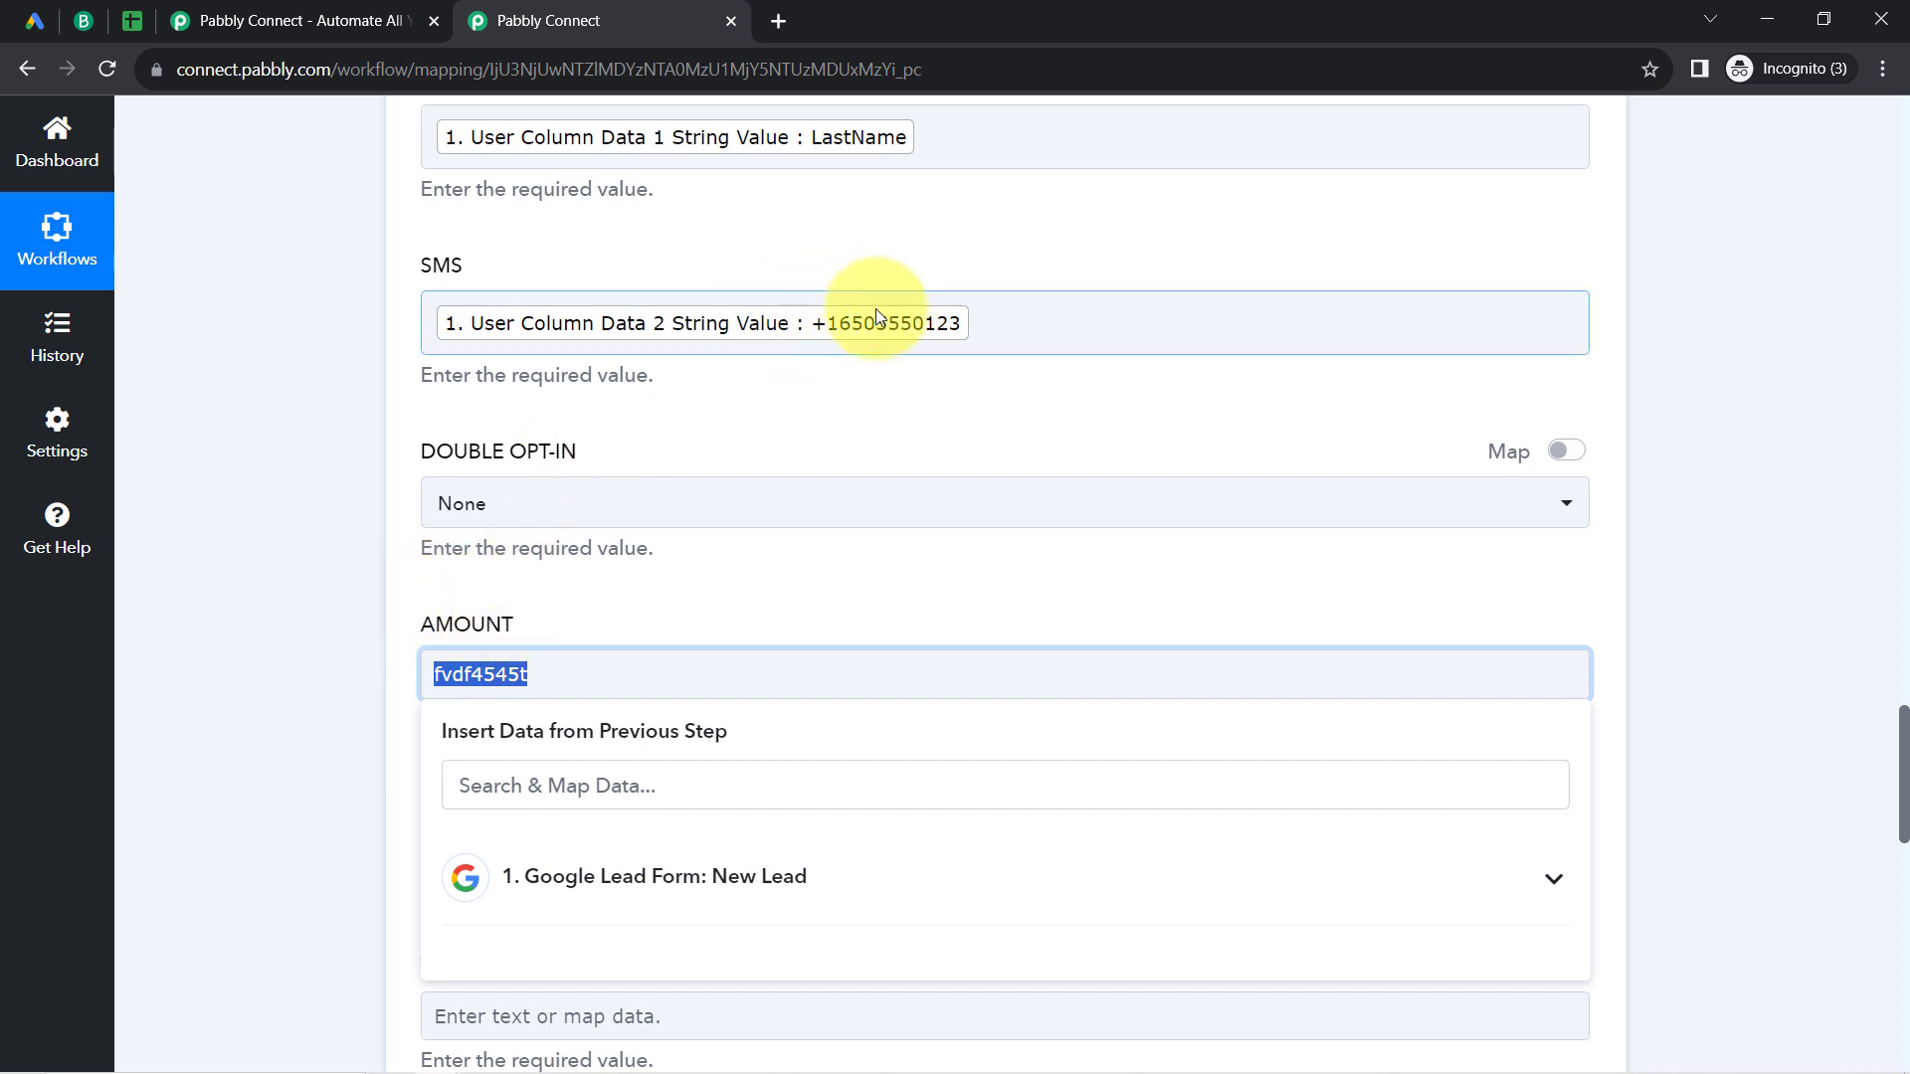
{"action": "left_click", "coordinate": [358, 673]}
Step: Look through the remaining Brevo contact fields, and switch to Brevo to check its Contacts page for existing contacts
{"action": "scroll", "coordinate": [1865, 808], "scroll_direction": "down", "scroll_amount": 2}
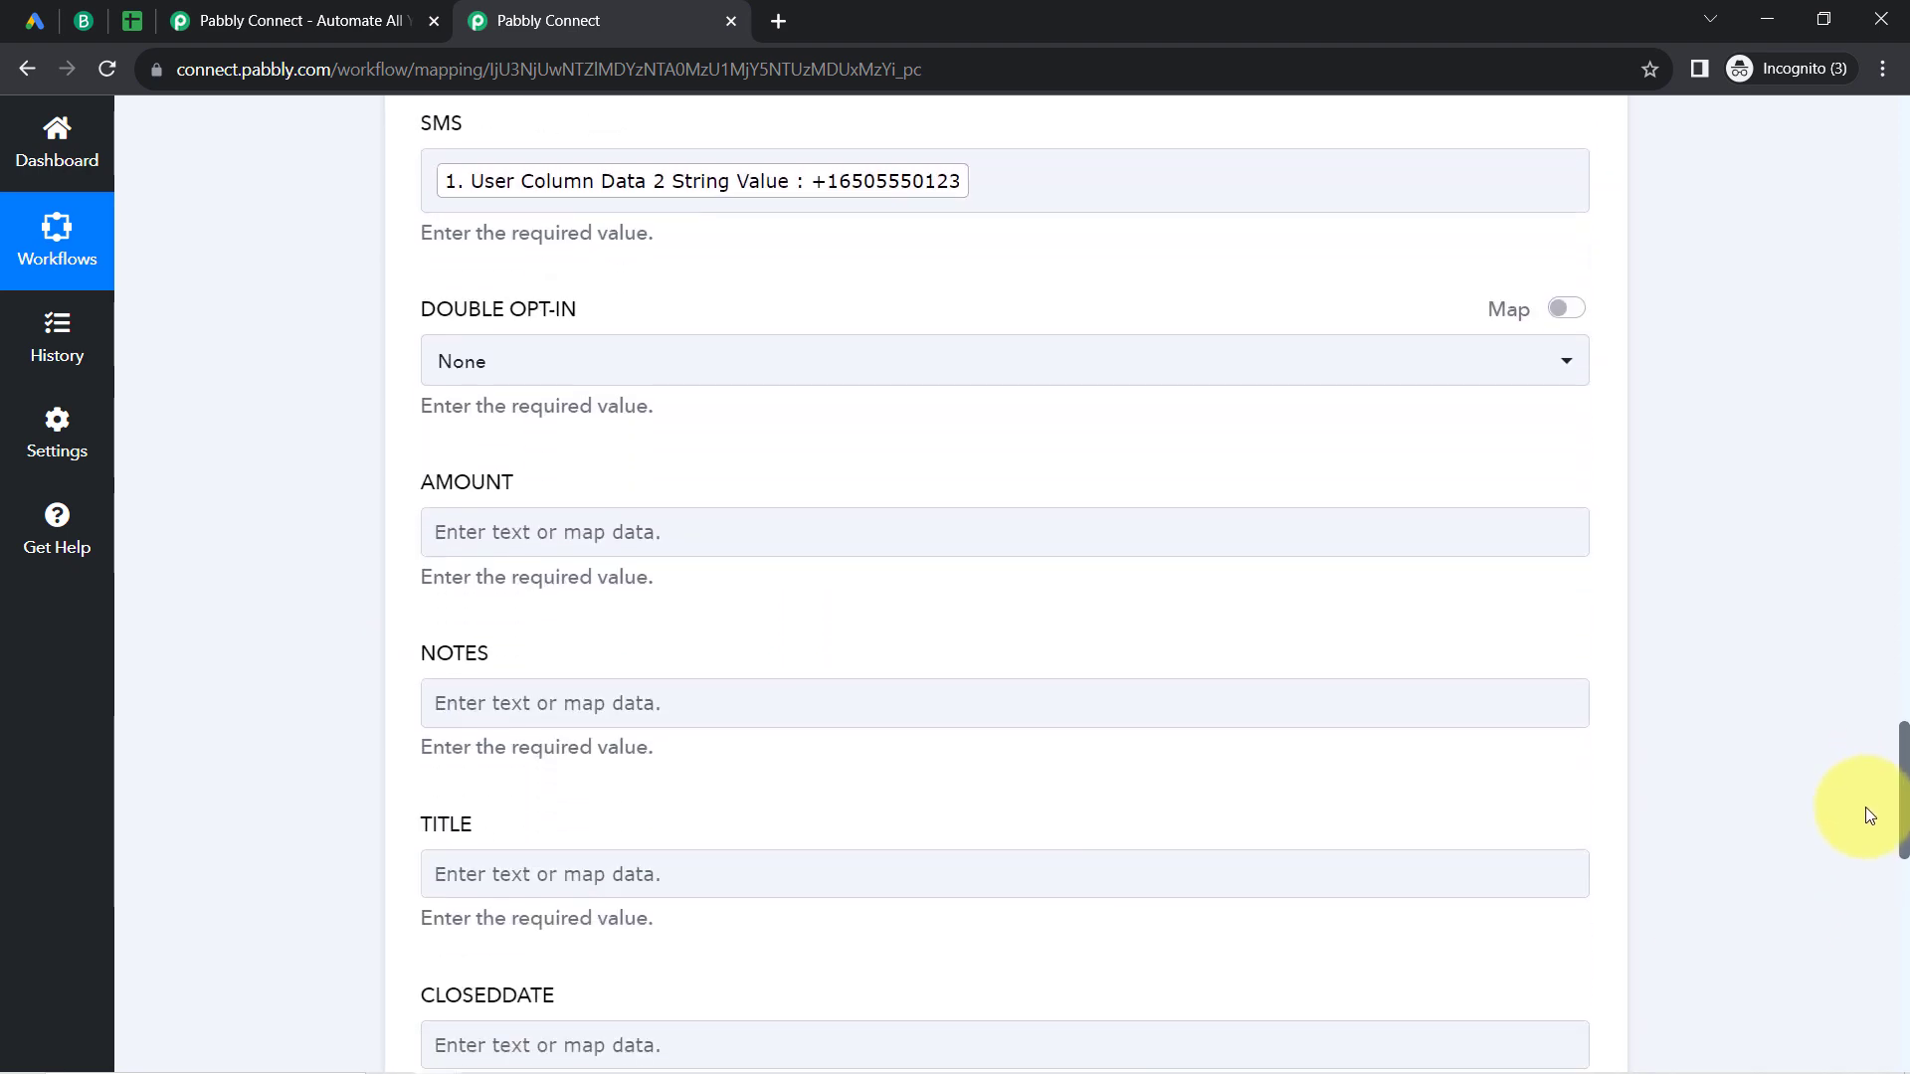
{"action": "scroll", "coordinate": [1865, 808], "scroll_direction": "down", "scroll_amount": 5}
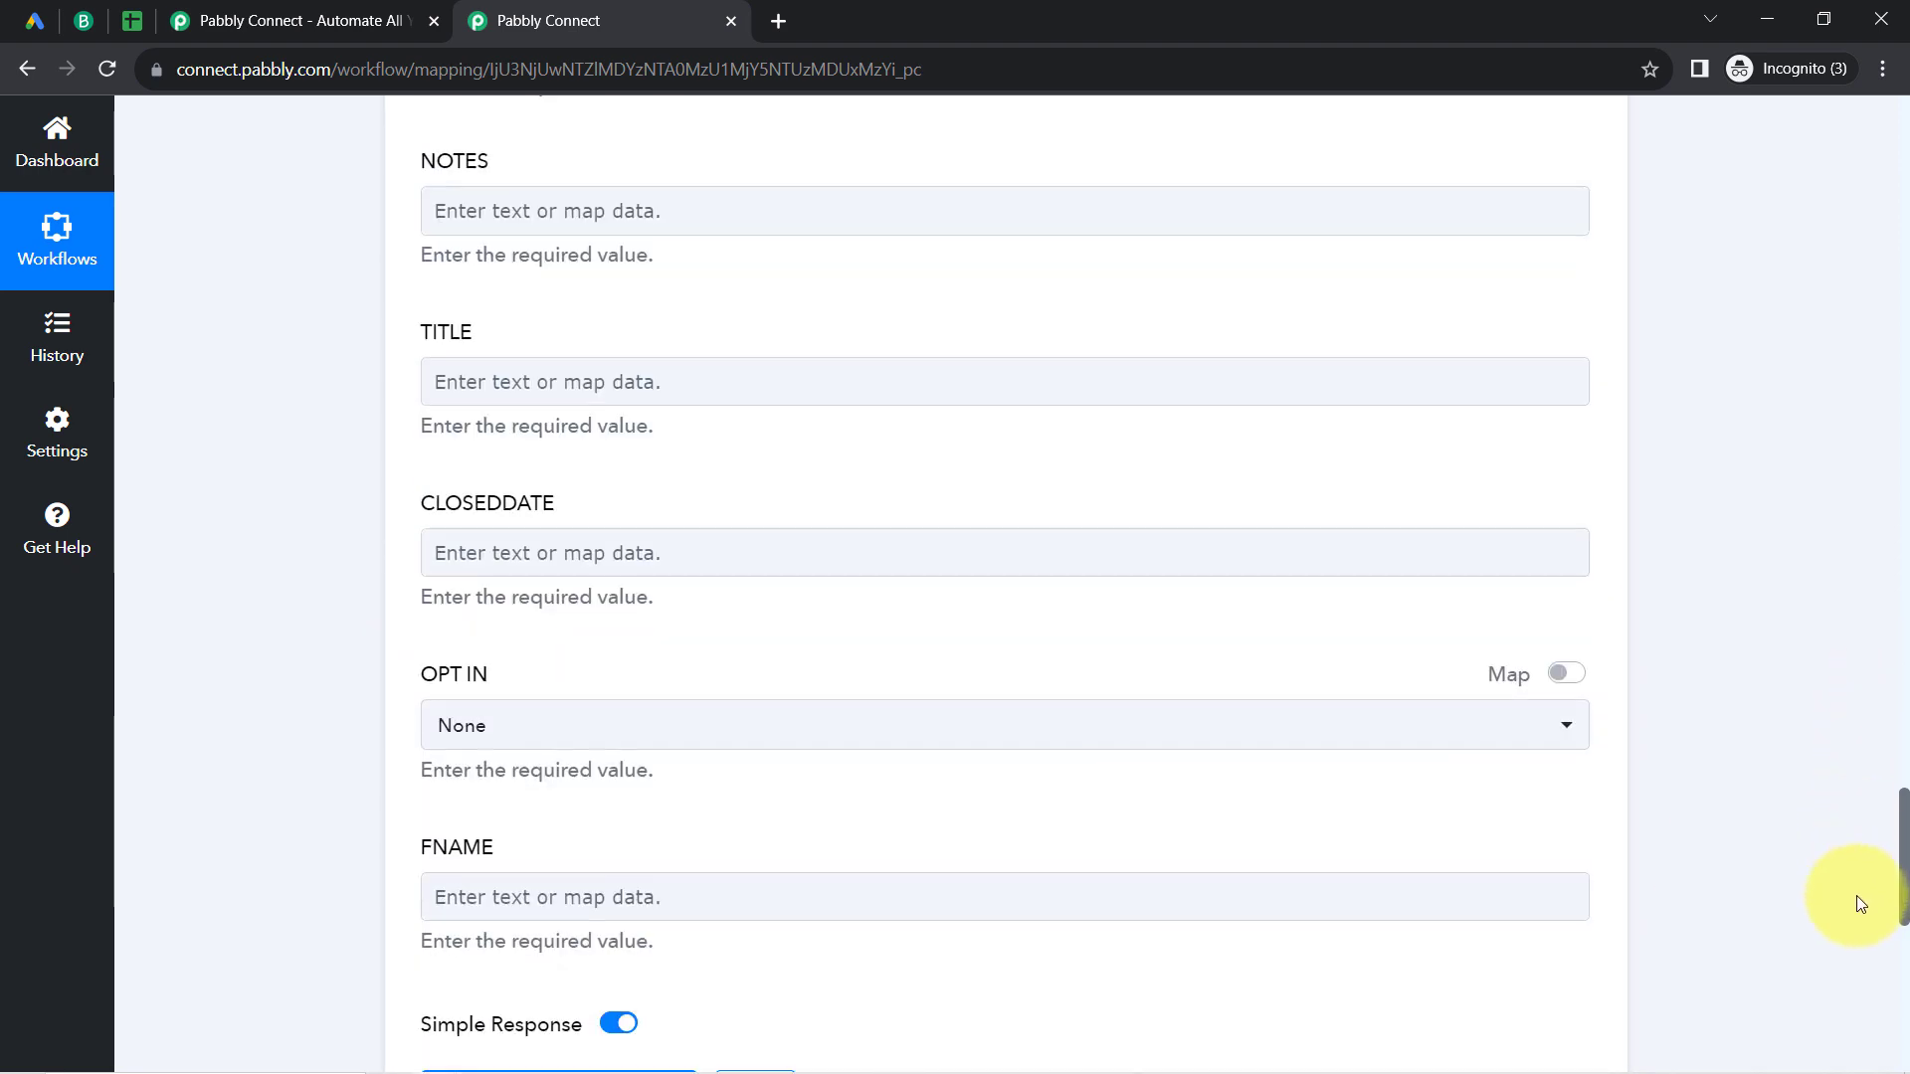
{"action": "scroll", "coordinate": [1856, 903], "scroll_direction": "down", "scroll_amount": 4}
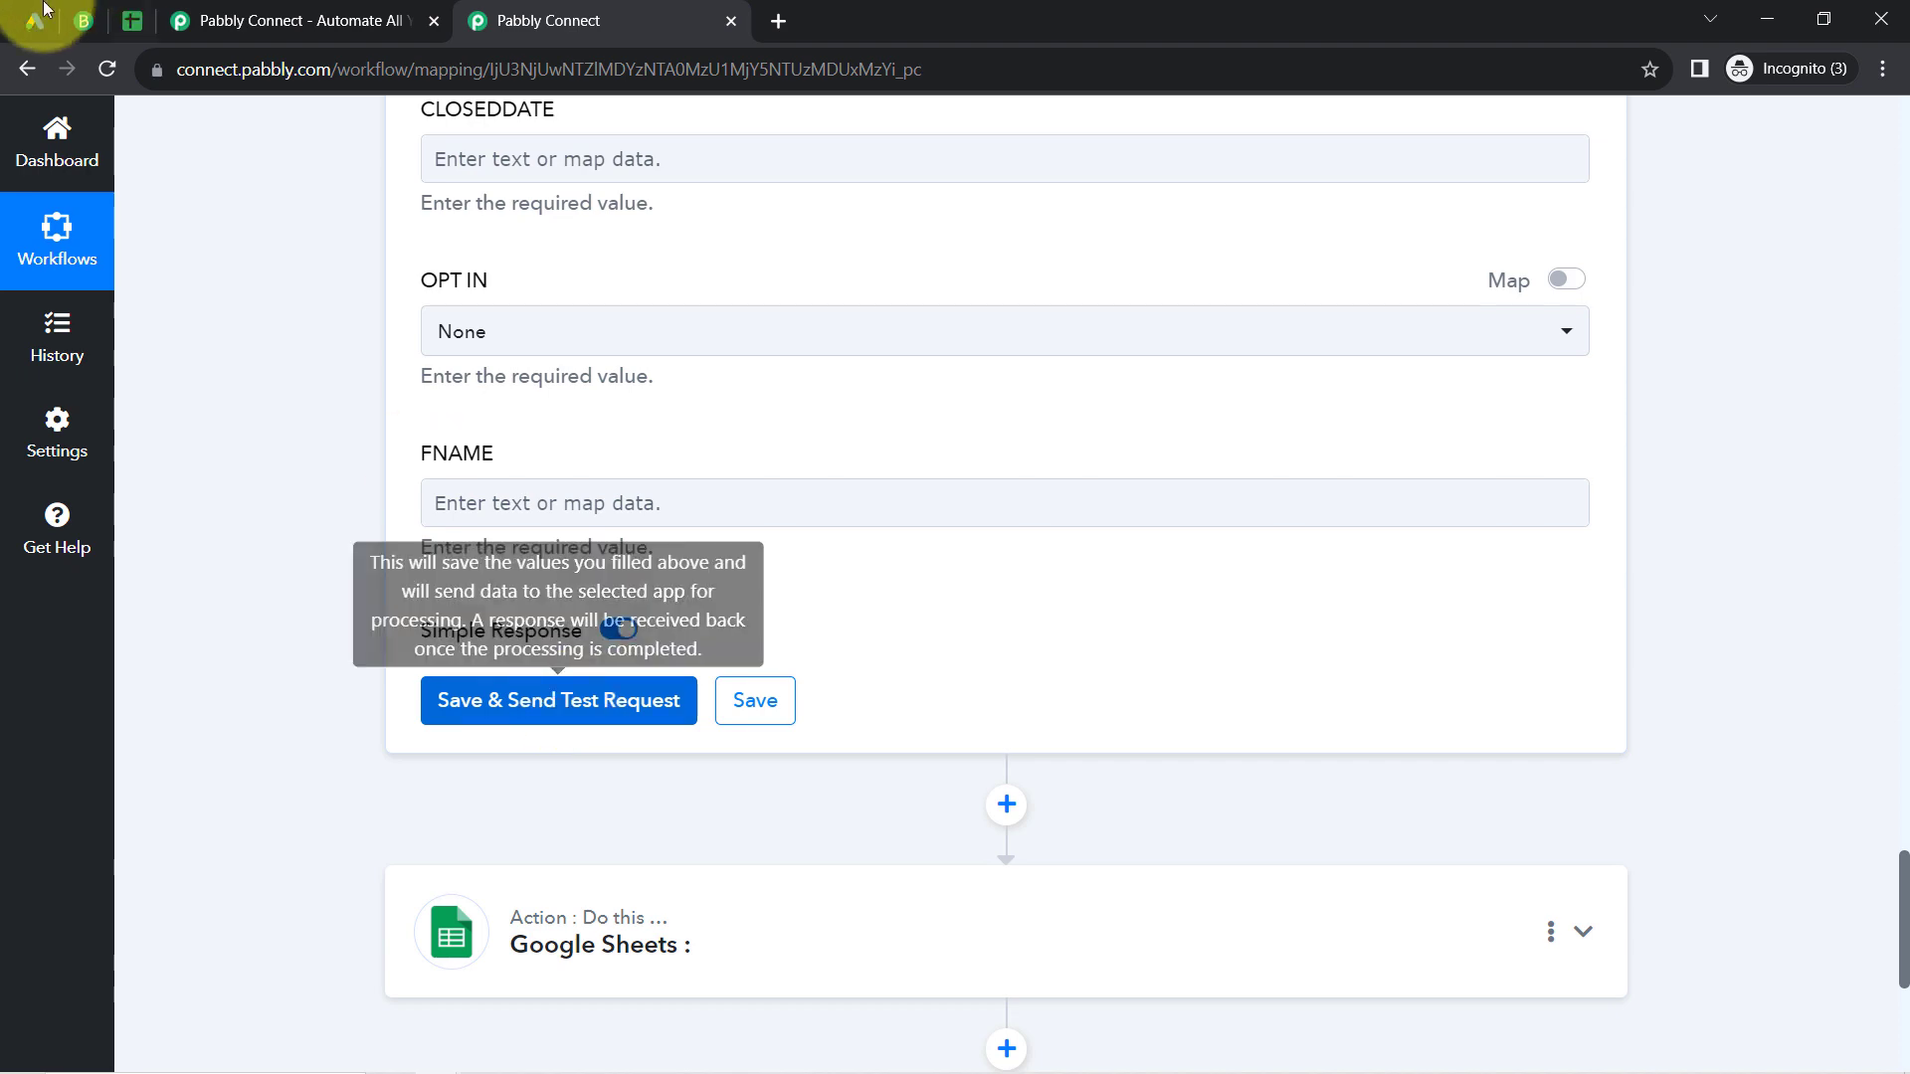
{"action": "left_click", "coordinate": [81, 20]}
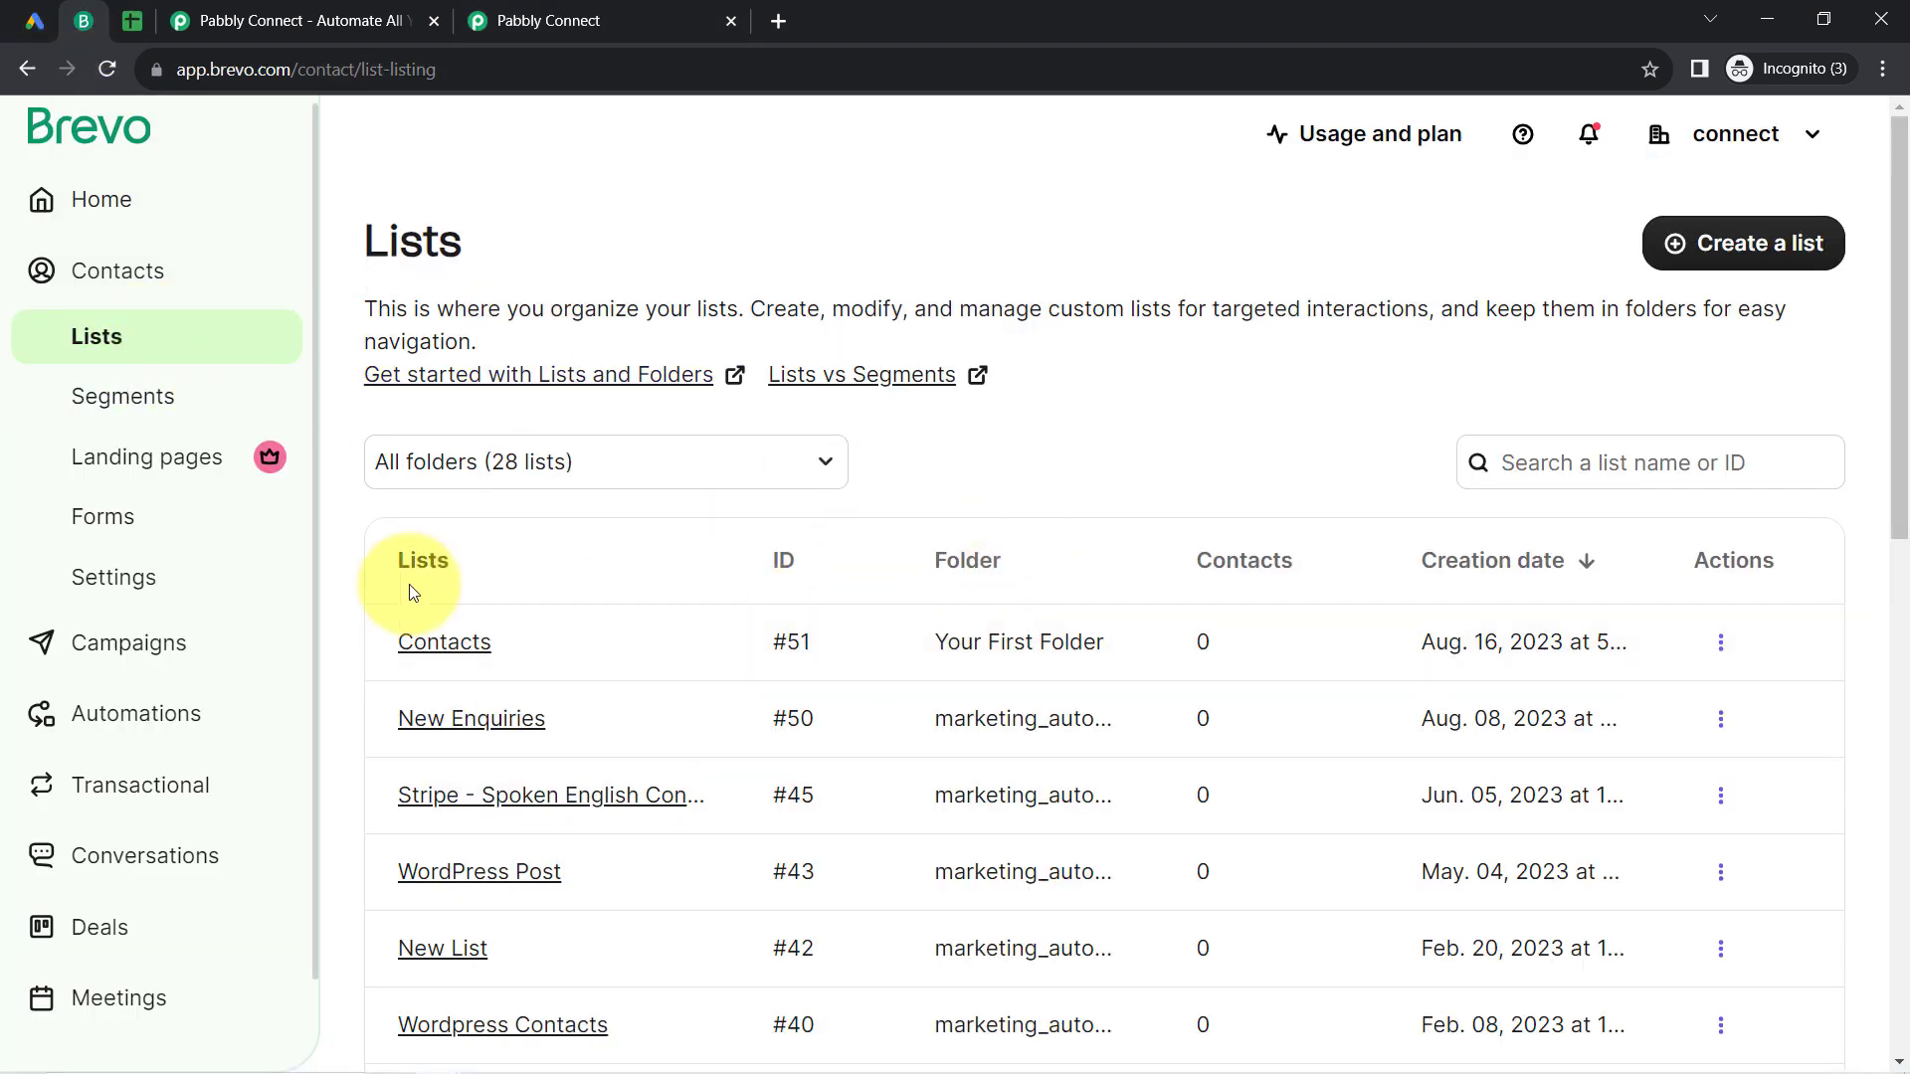
{"action": "left_click", "coordinate": [96, 271]}
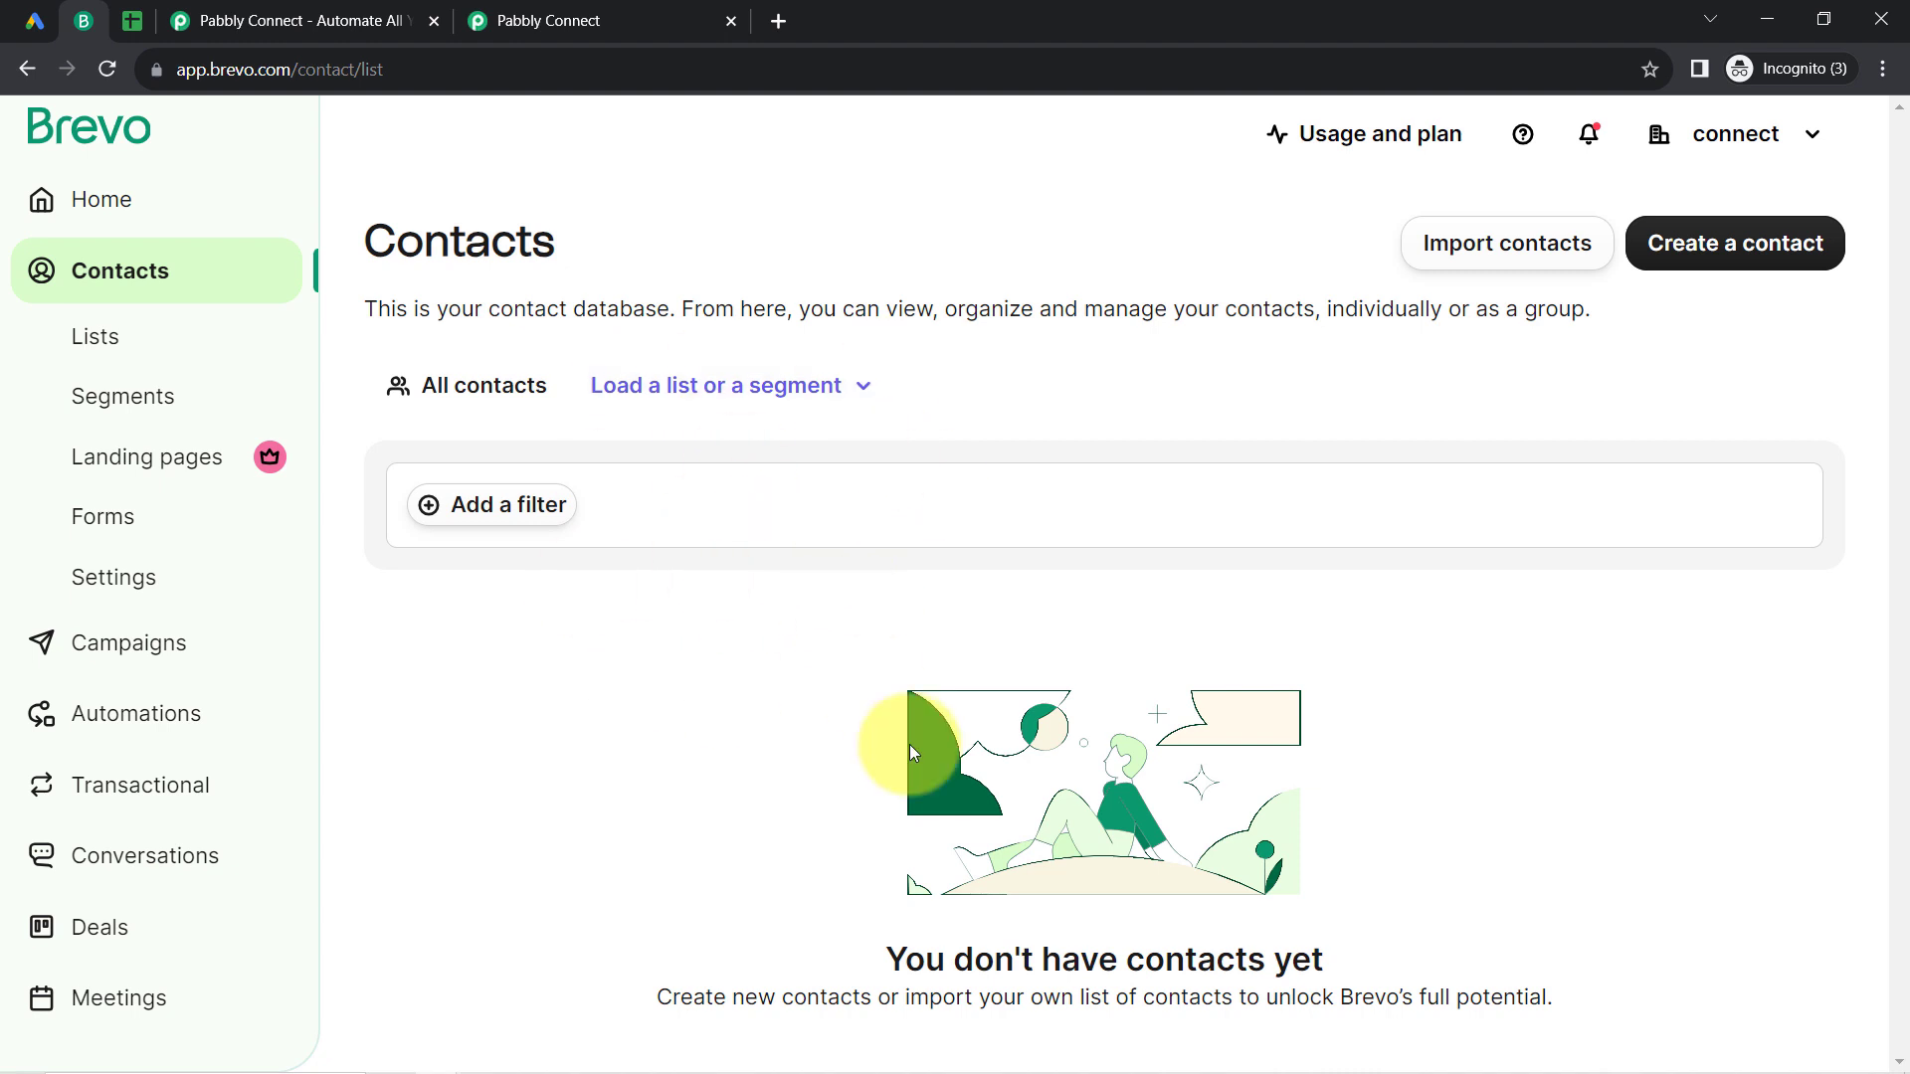
{"action": "left_click_drag", "start_coordinate": [974, 960], "coordinate": [1273, 959]}
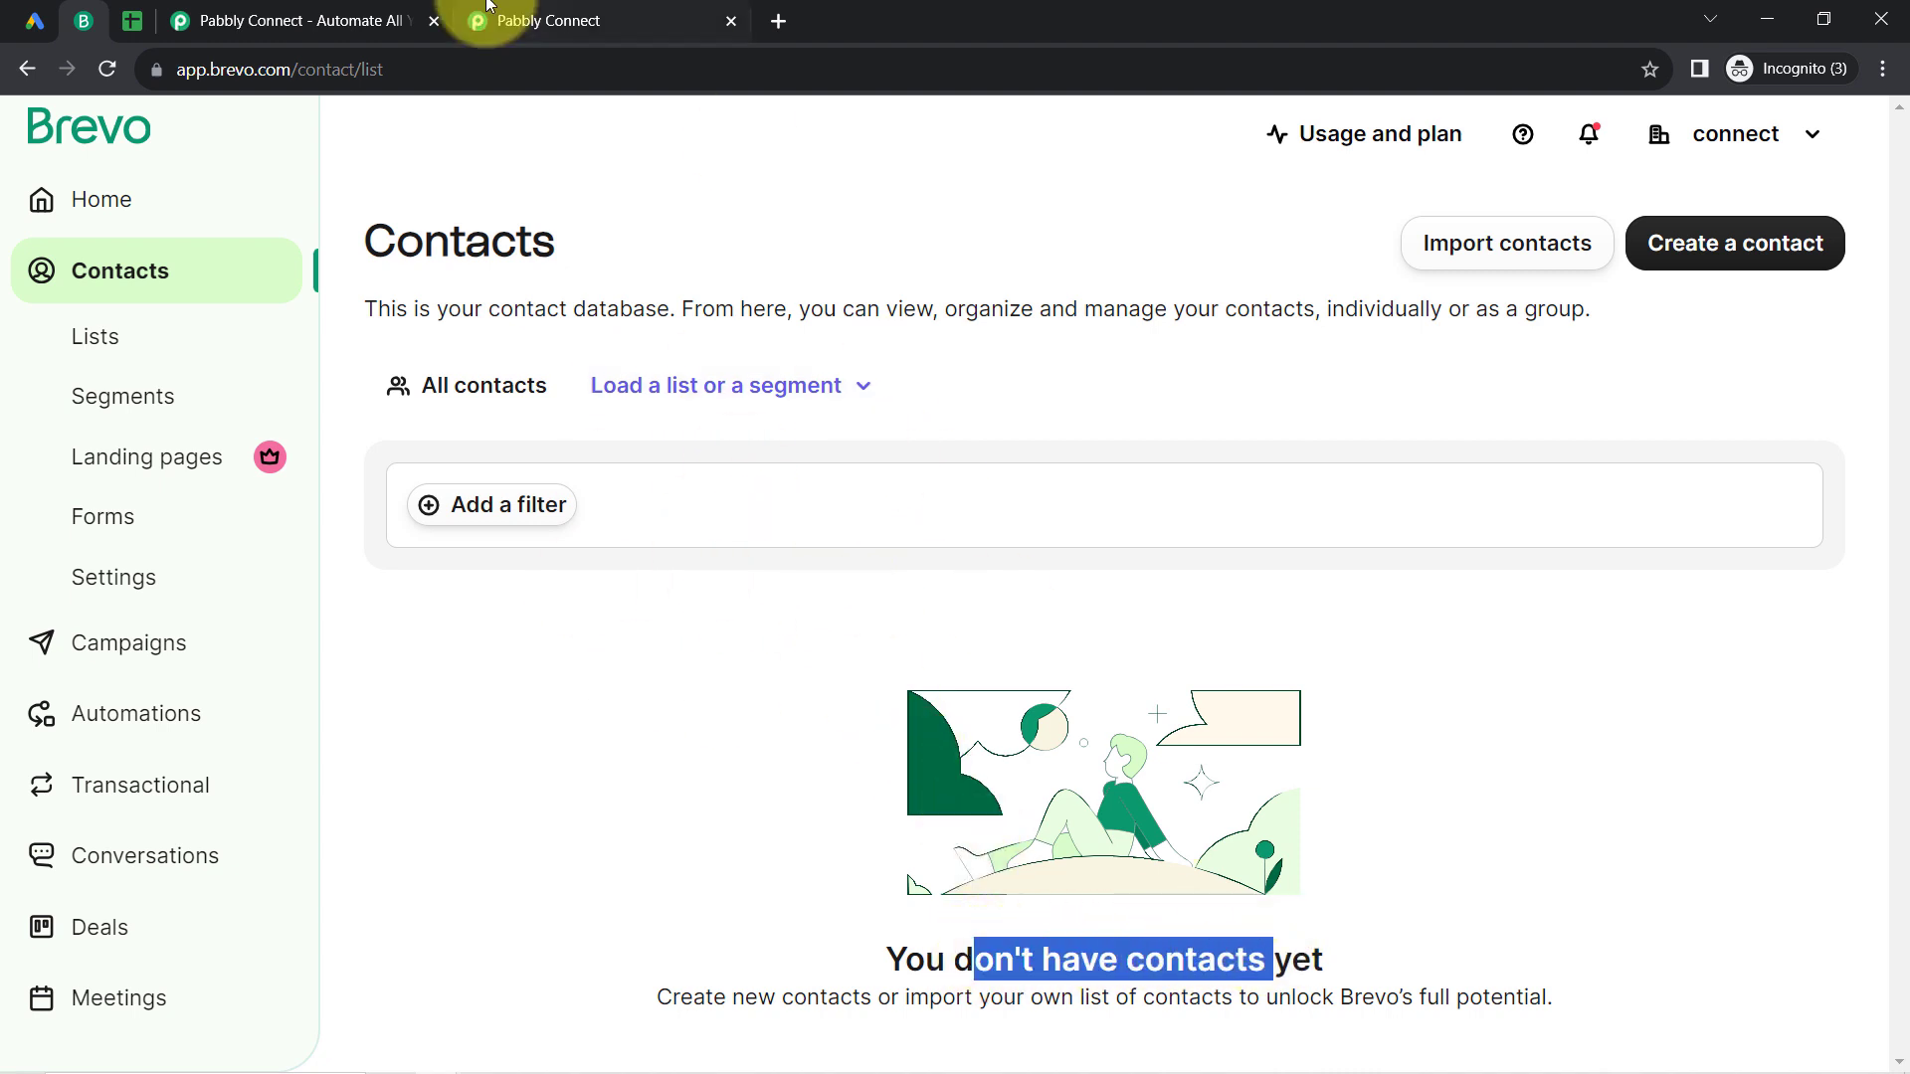
Step: Save and send the Brevo step's test request from Pabbly Connect, and open the resulting contact in Brevo after reloading its contact database
{"action": "left_click", "coordinate": [630, 14]}
{"action": "left_click", "coordinate": [477, 724]}
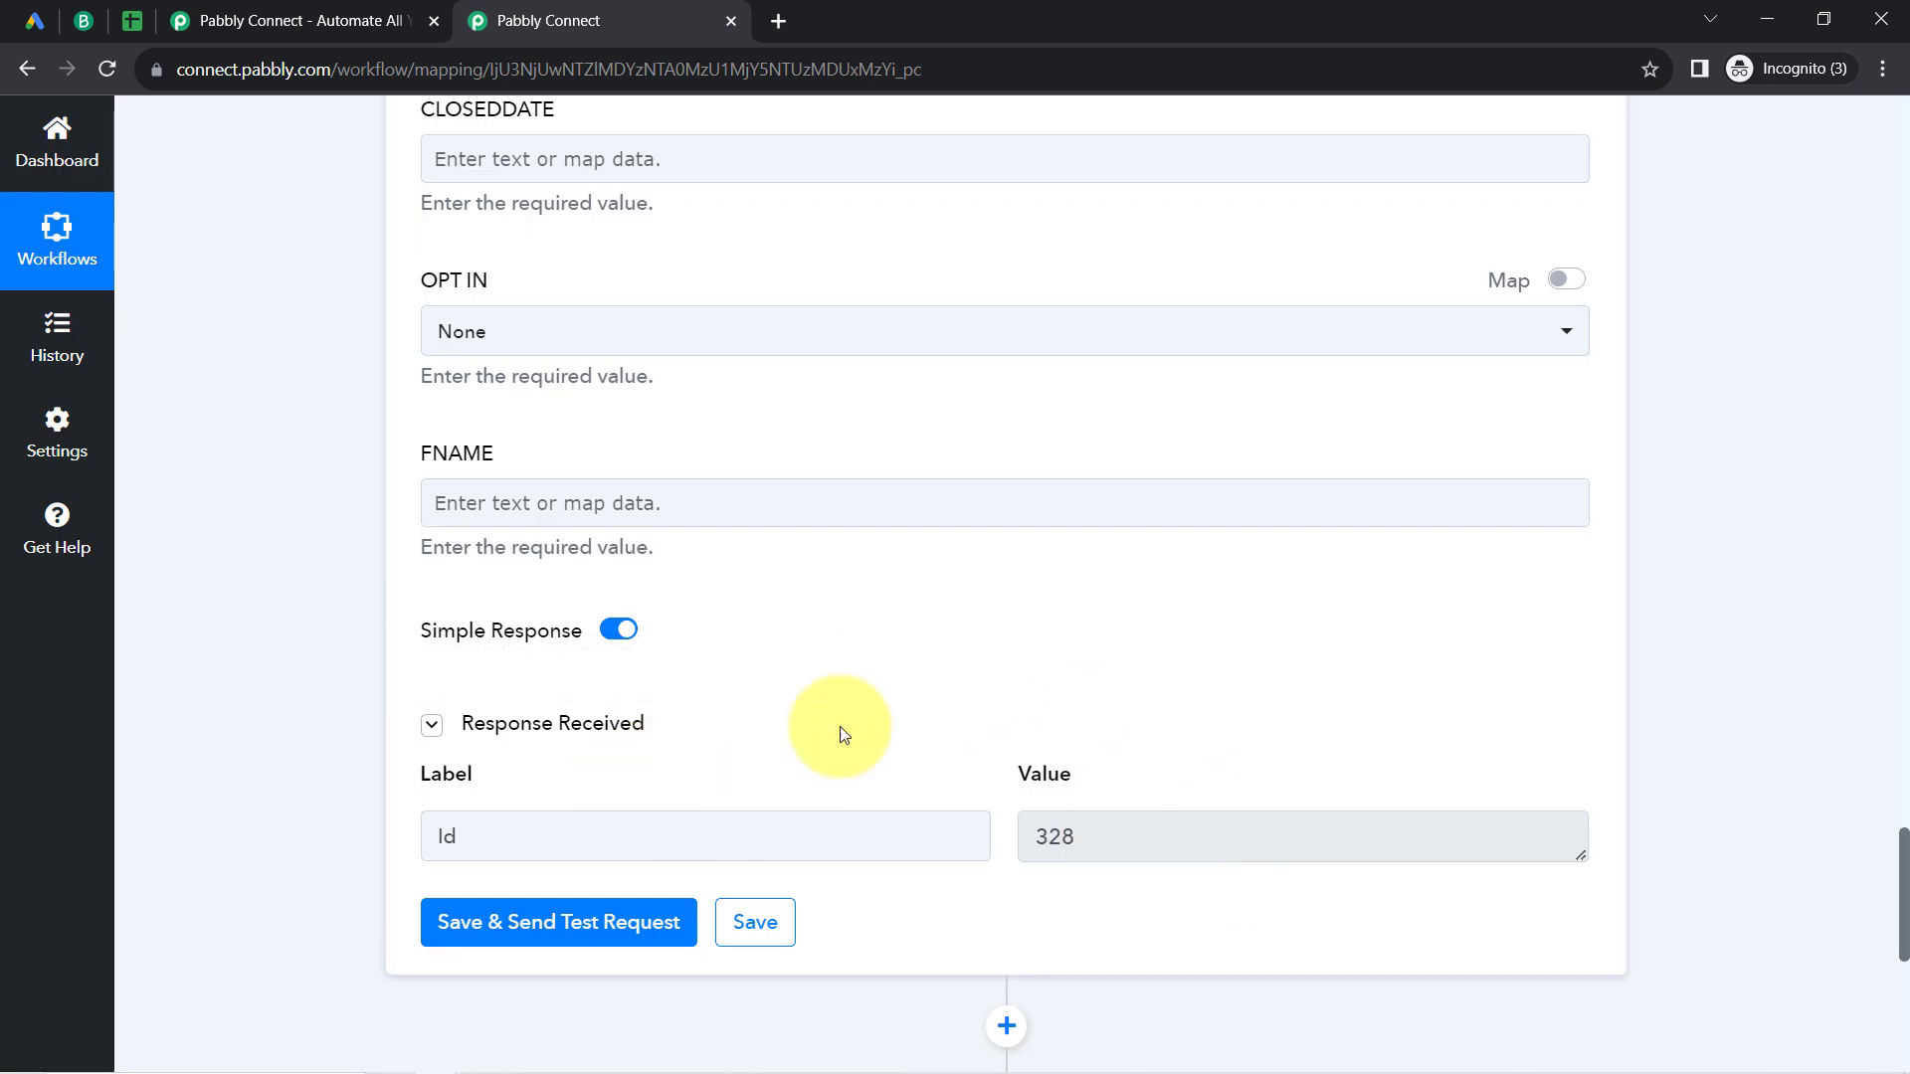
{"action": "left_click", "coordinate": [84, 20]}
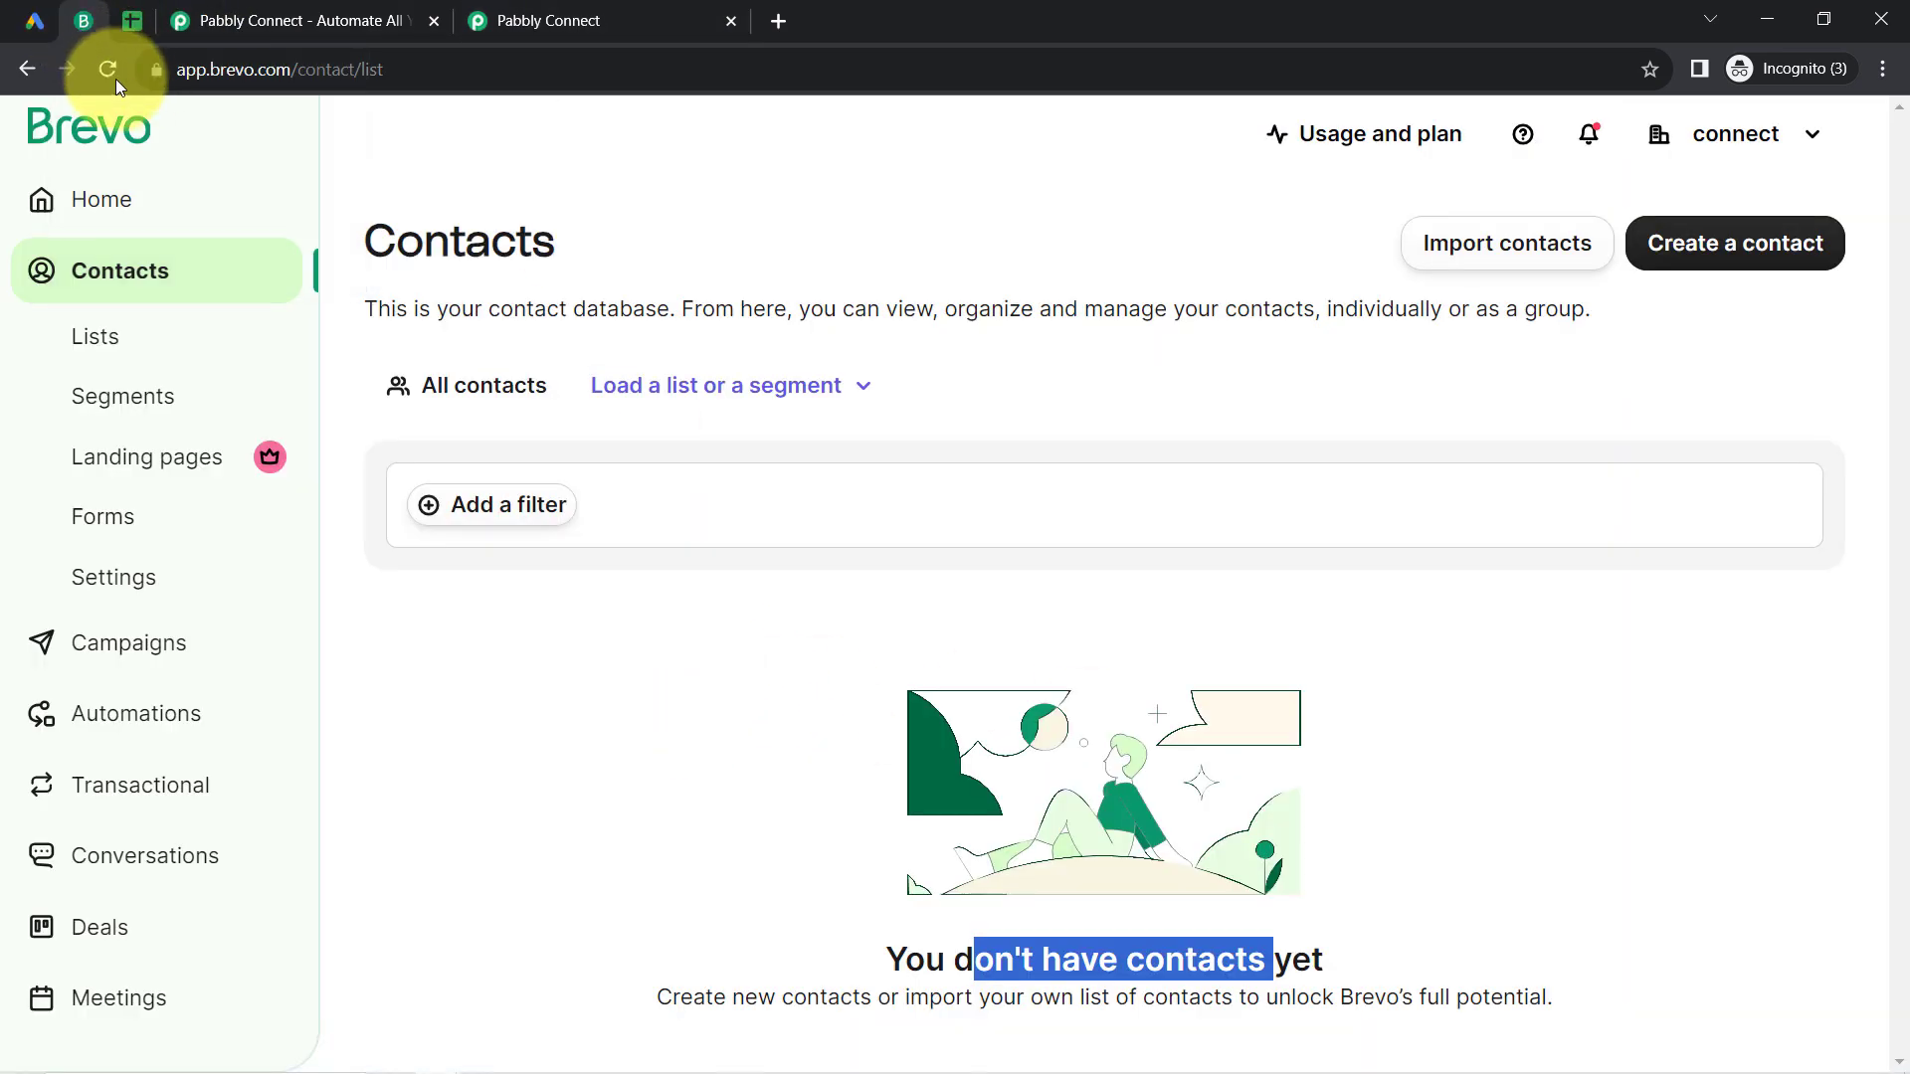
{"action": "left_click", "coordinate": [108, 70]}
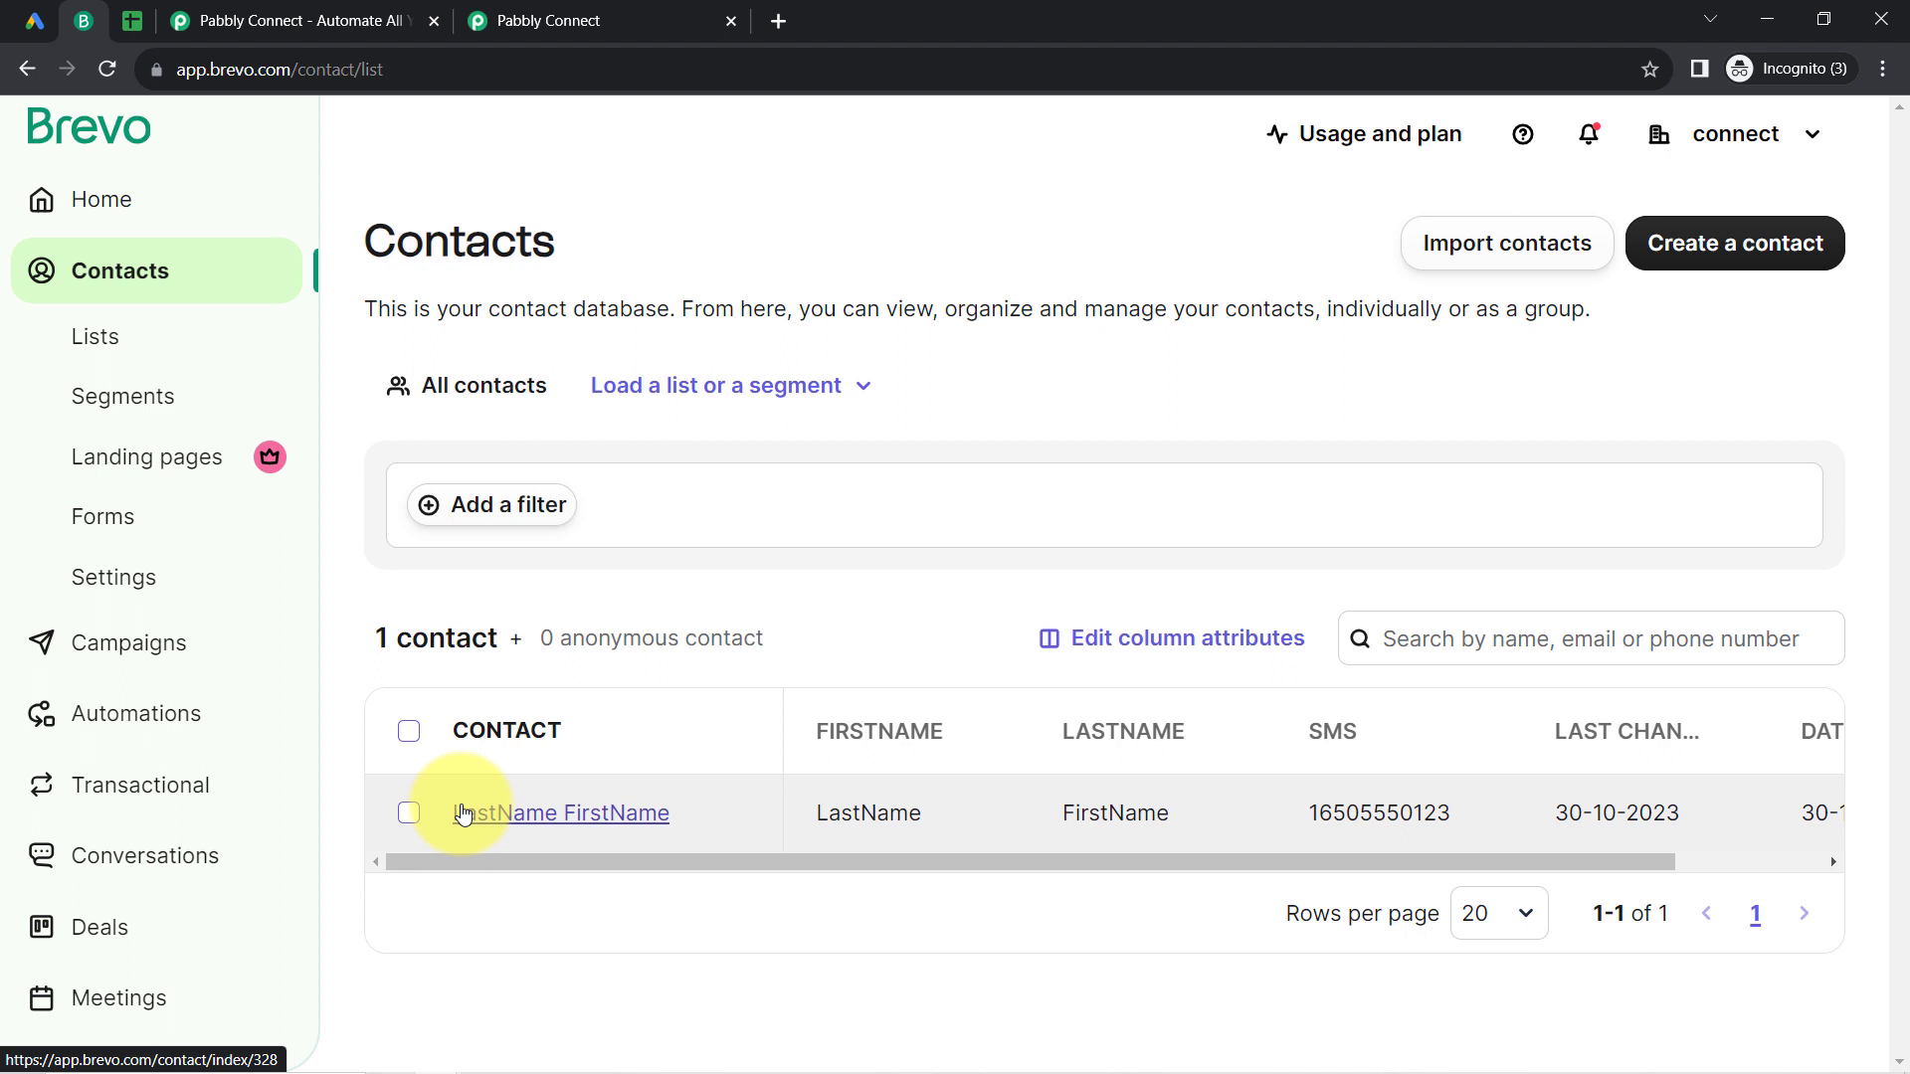
{"action": "left_click", "coordinate": [618, 812]}
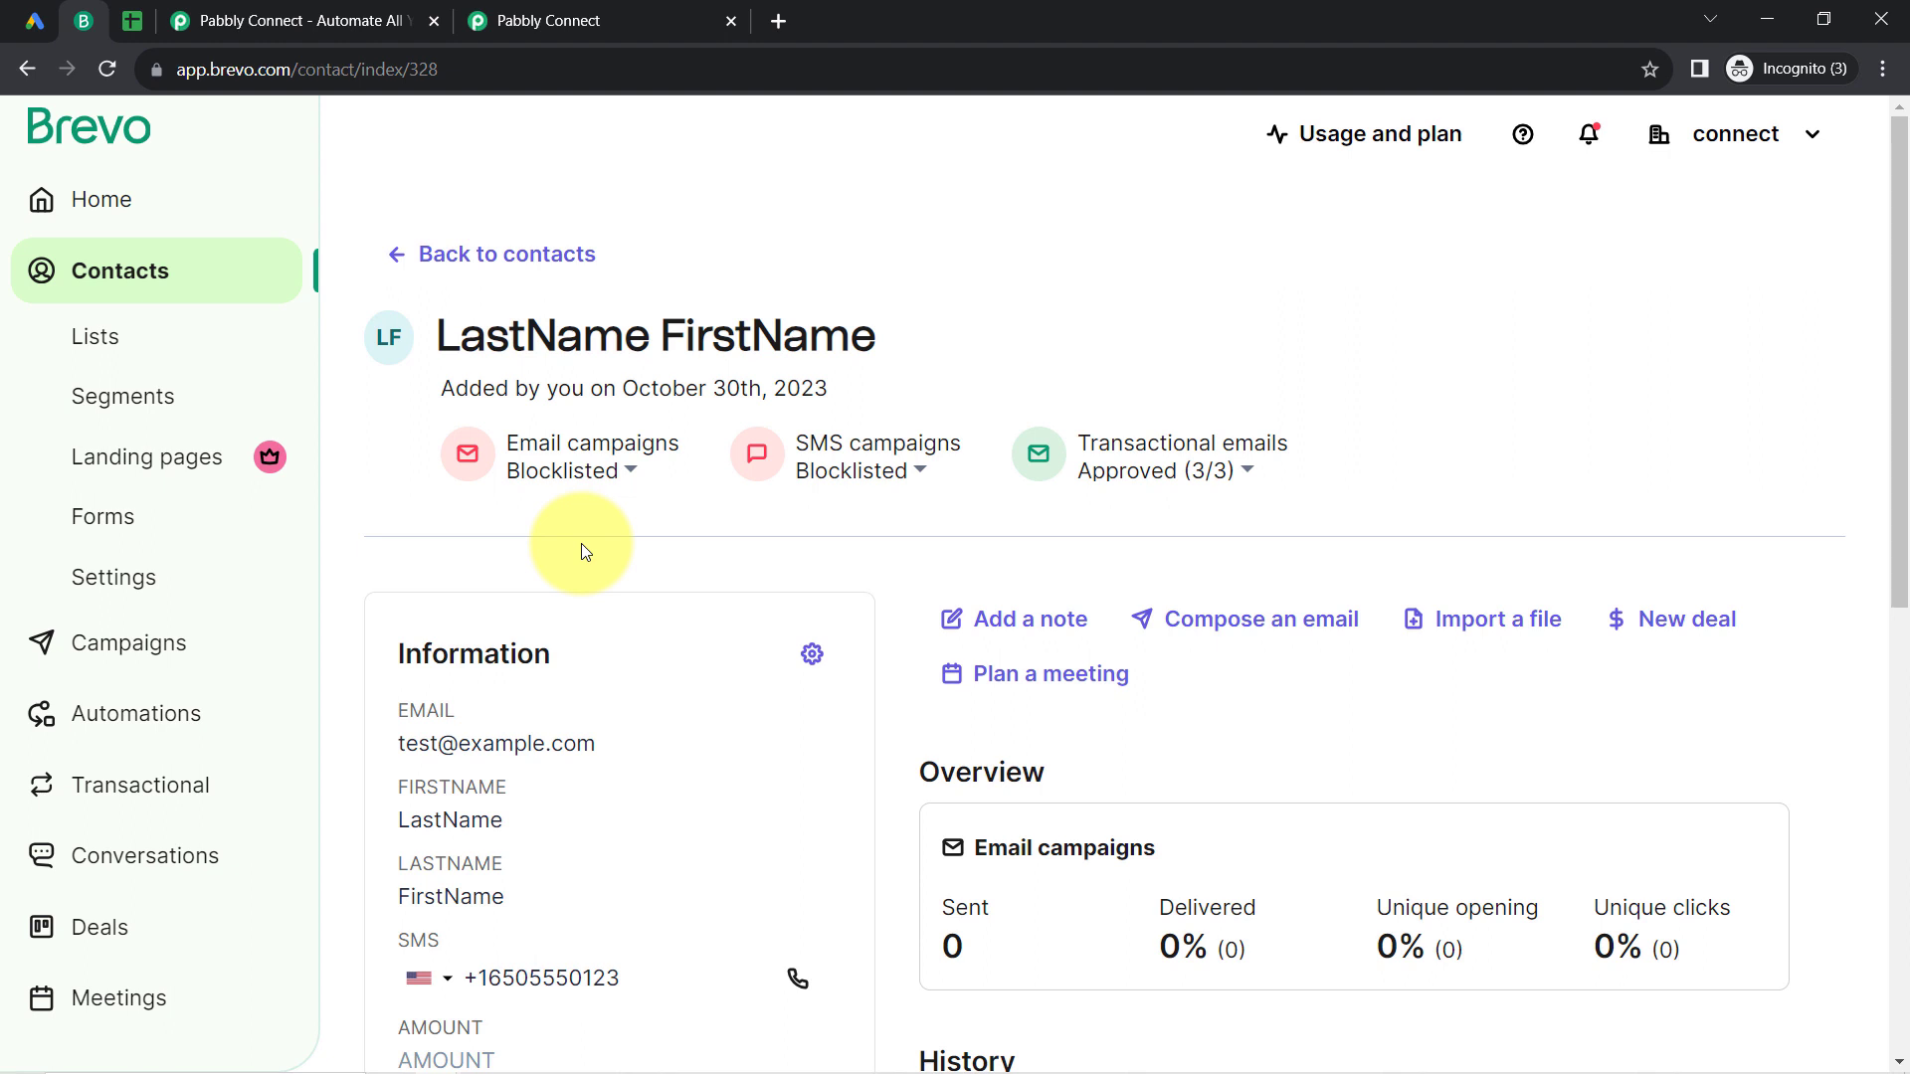
Step: Return to Pabbly Connect and collapse the Brevo Create or Update Contact step
{"action": "left_click", "coordinate": [594, 12]}
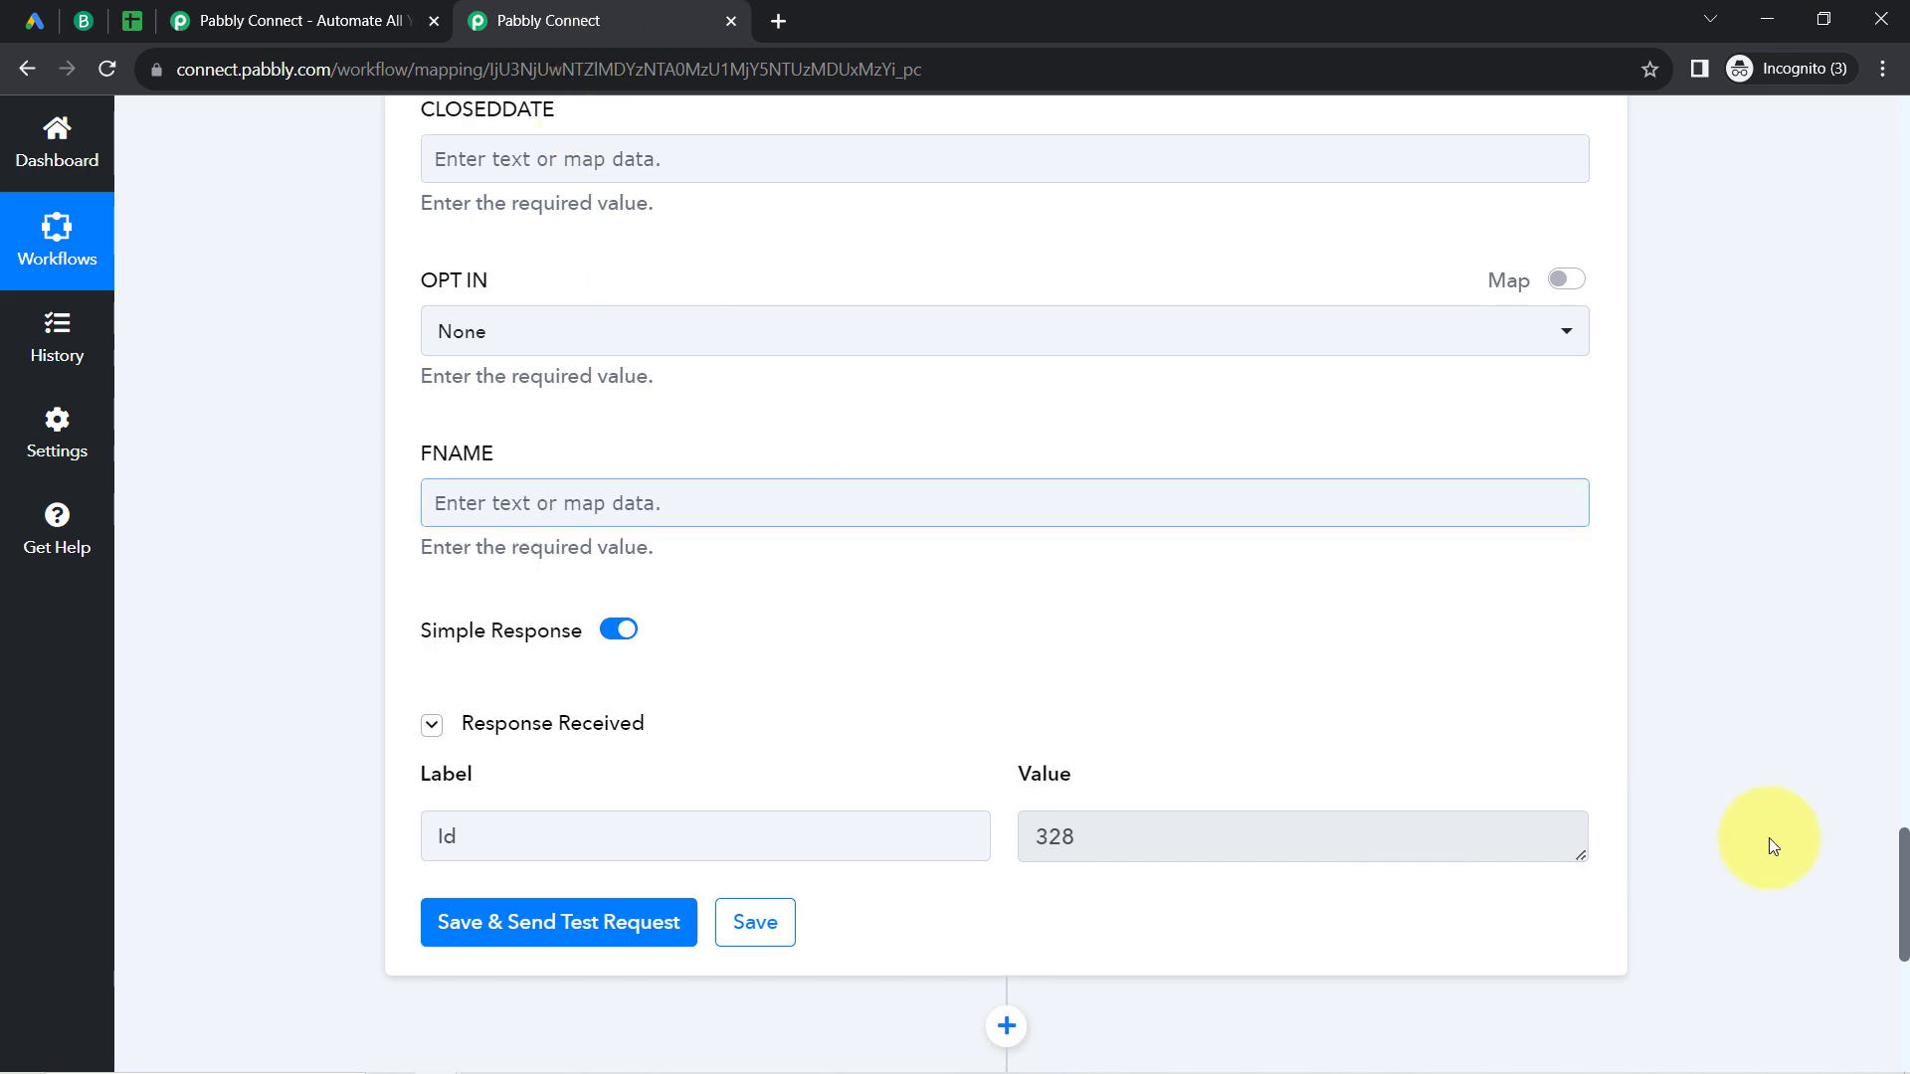
{"action": "left_click_drag", "start_coordinate": [1898, 866], "coordinate": [1846, 456]}
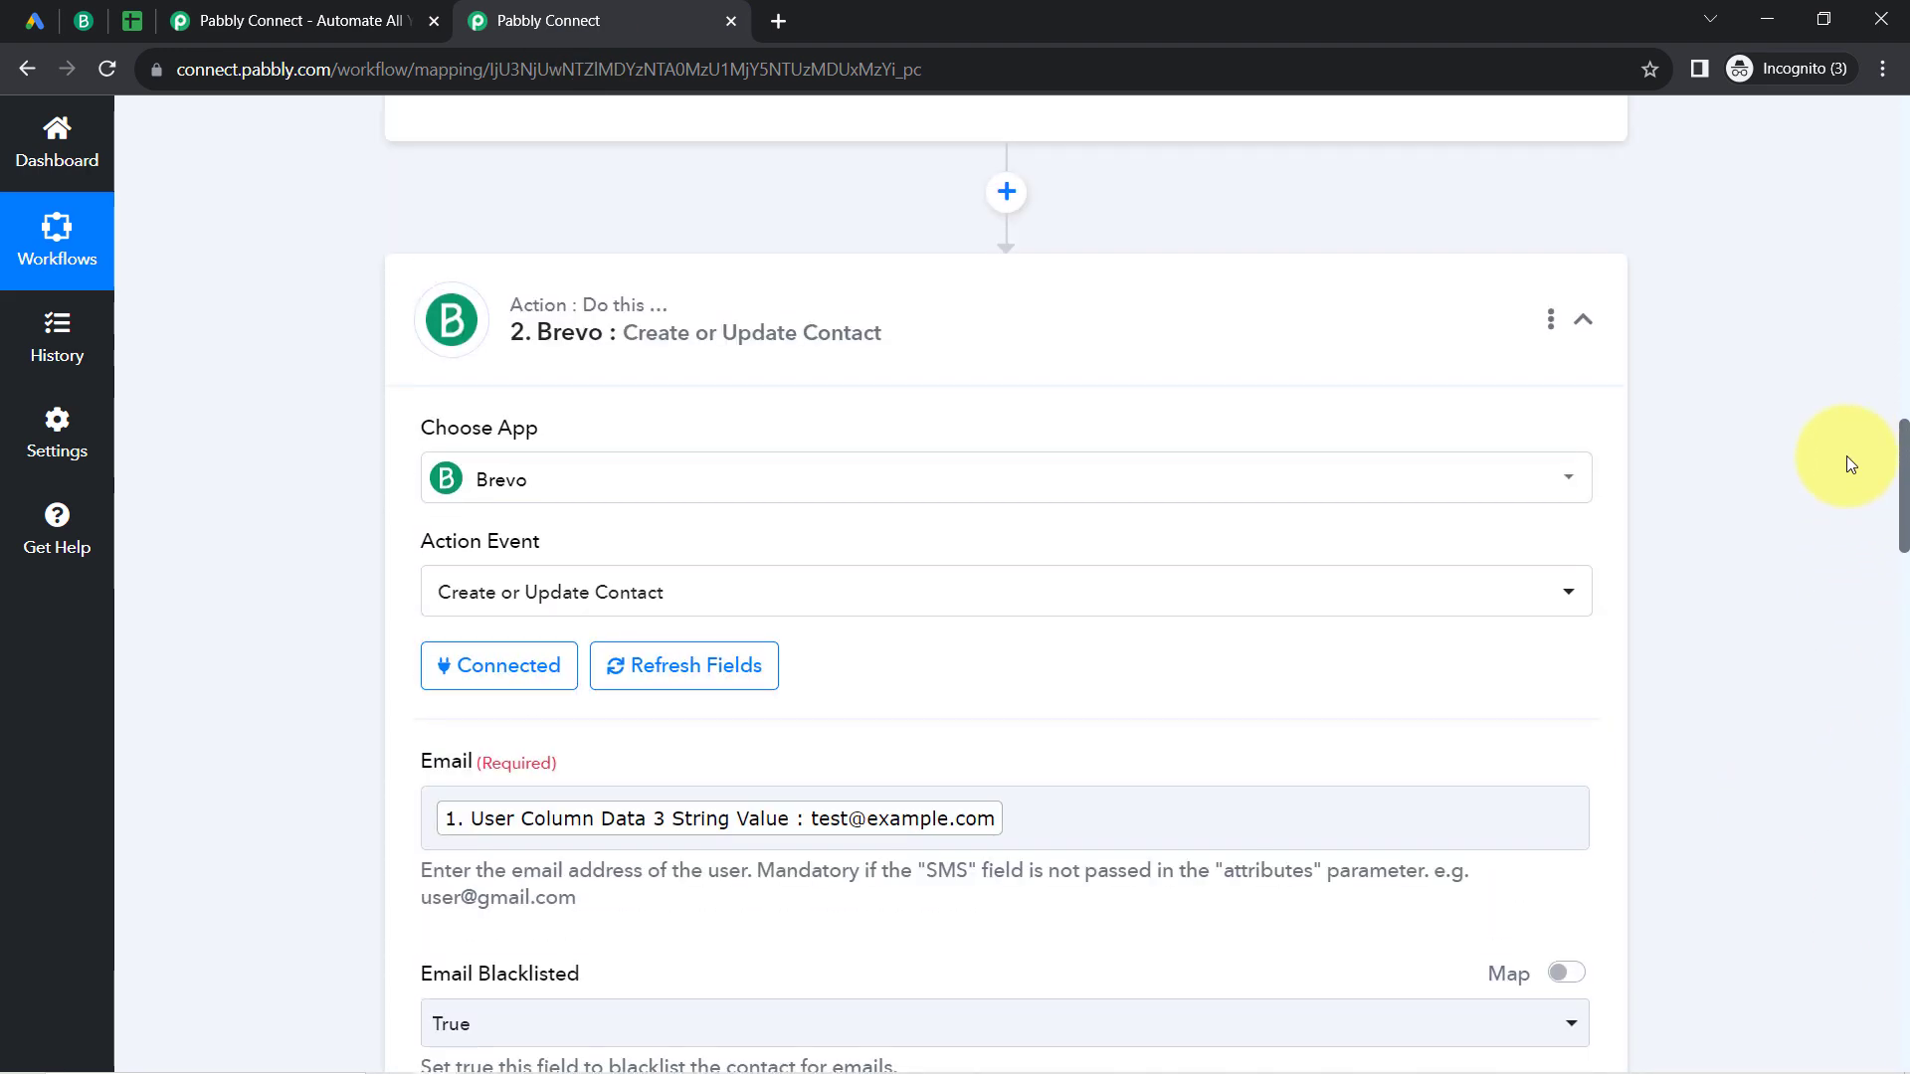
{"action": "left_click", "coordinate": [652, 300]}
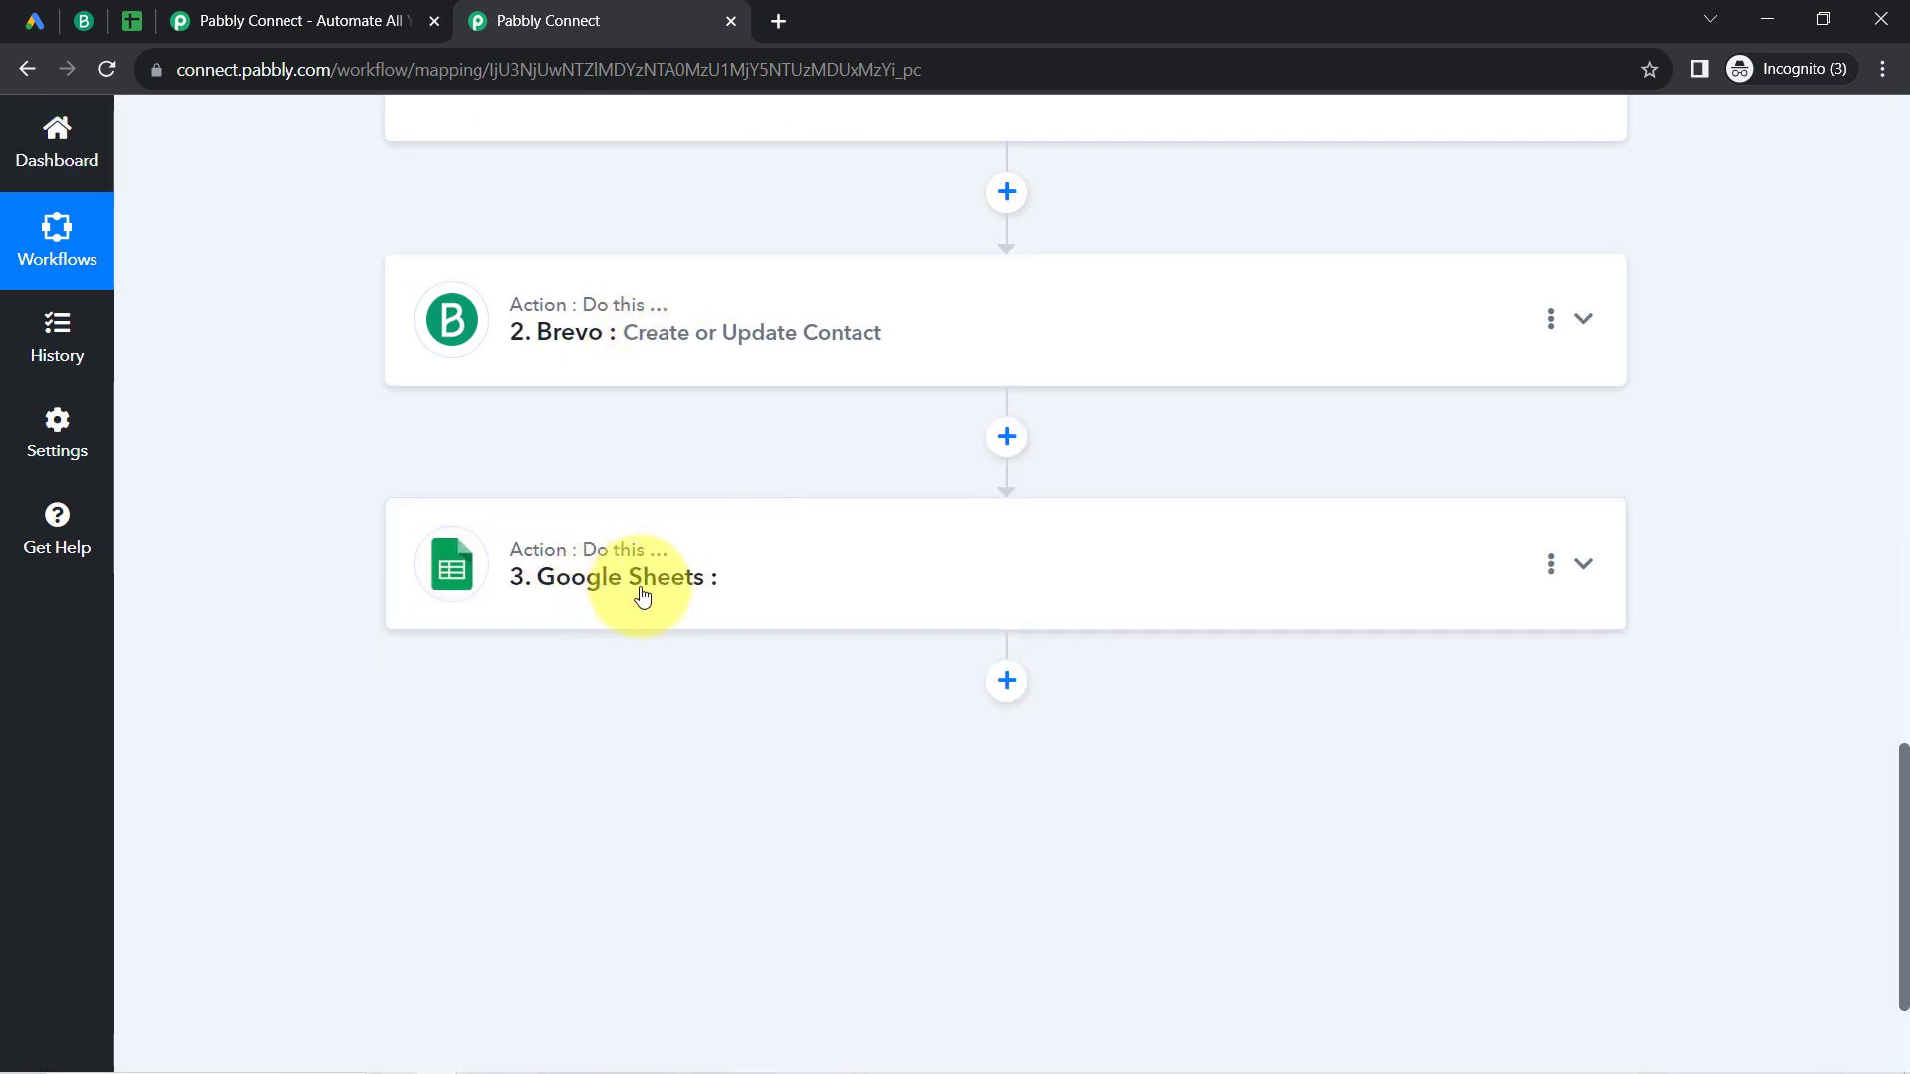
Step: Expand the Google Sheets step, set its action event to Add New Row and open its account connection settings
{"action": "left_click", "coordinate": [679, 574]}
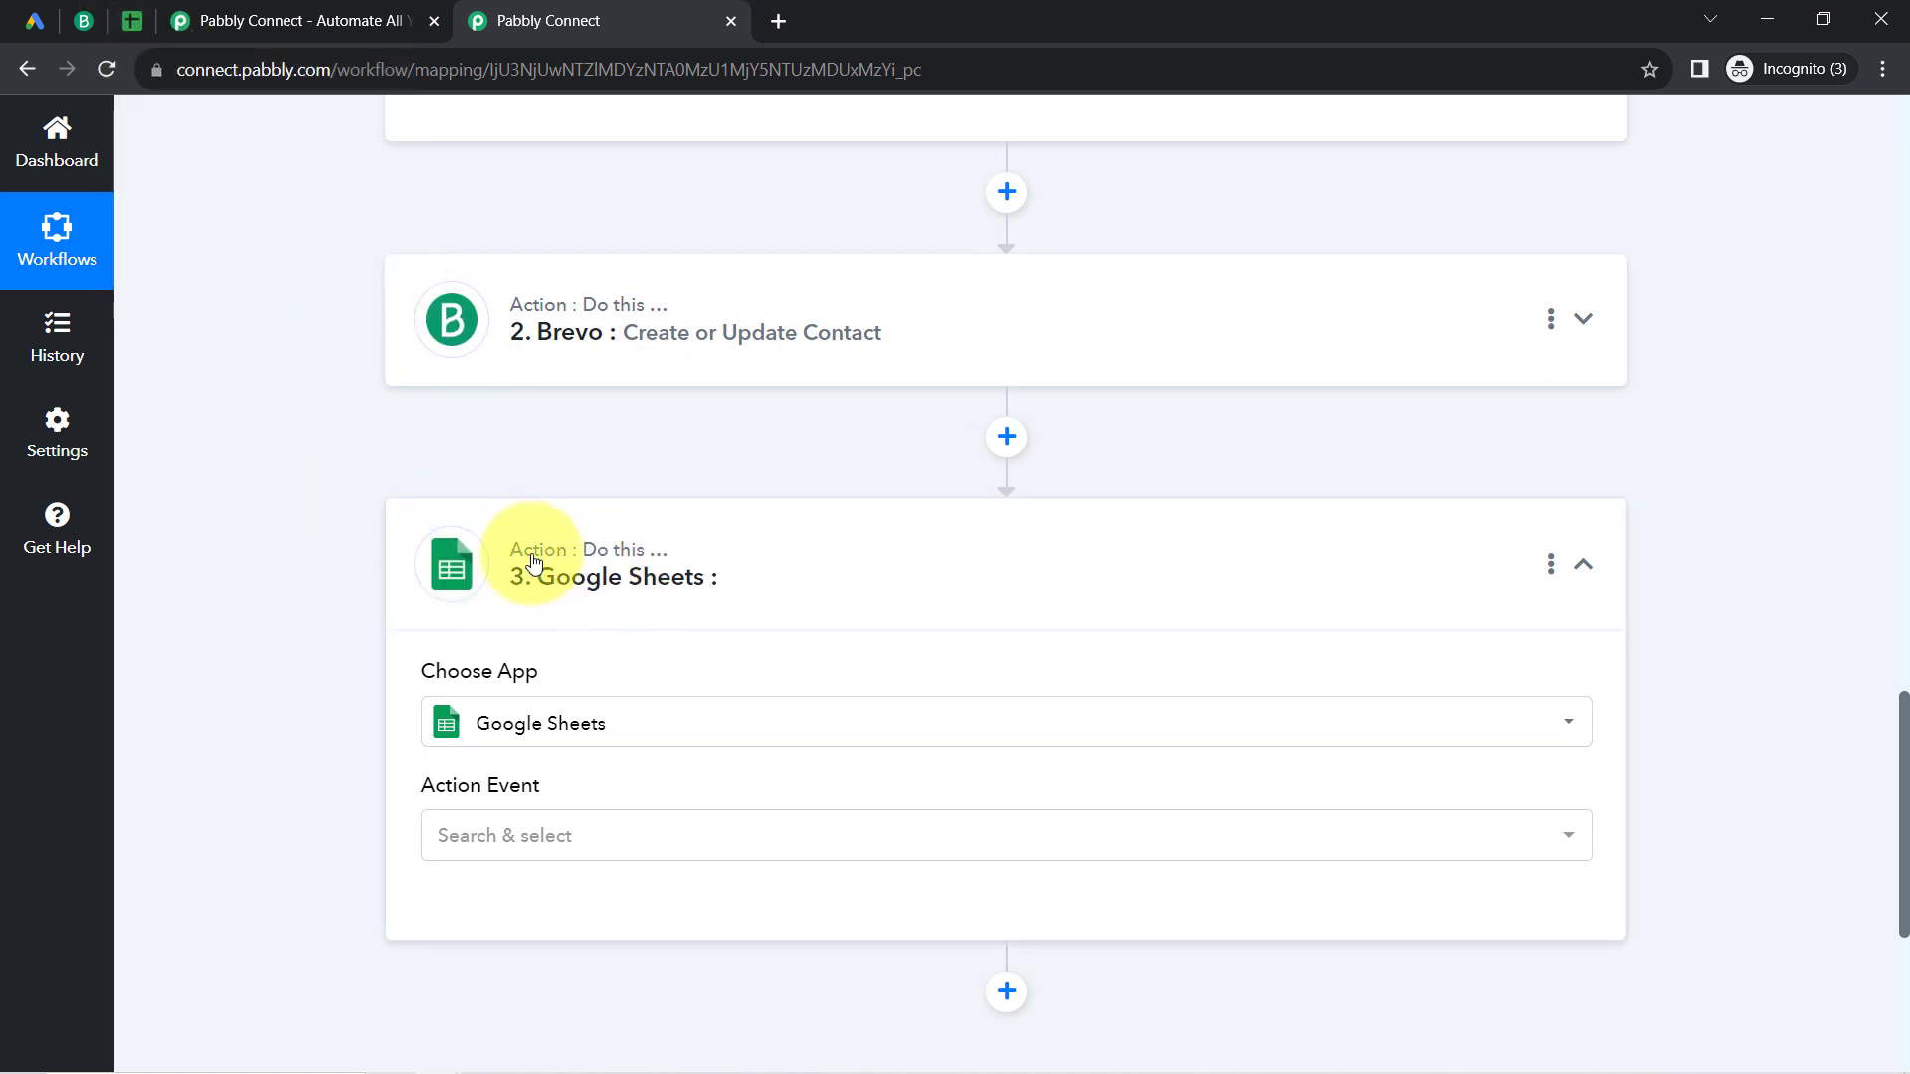
{"action": "left_click", "coordinate": [397, 579]}
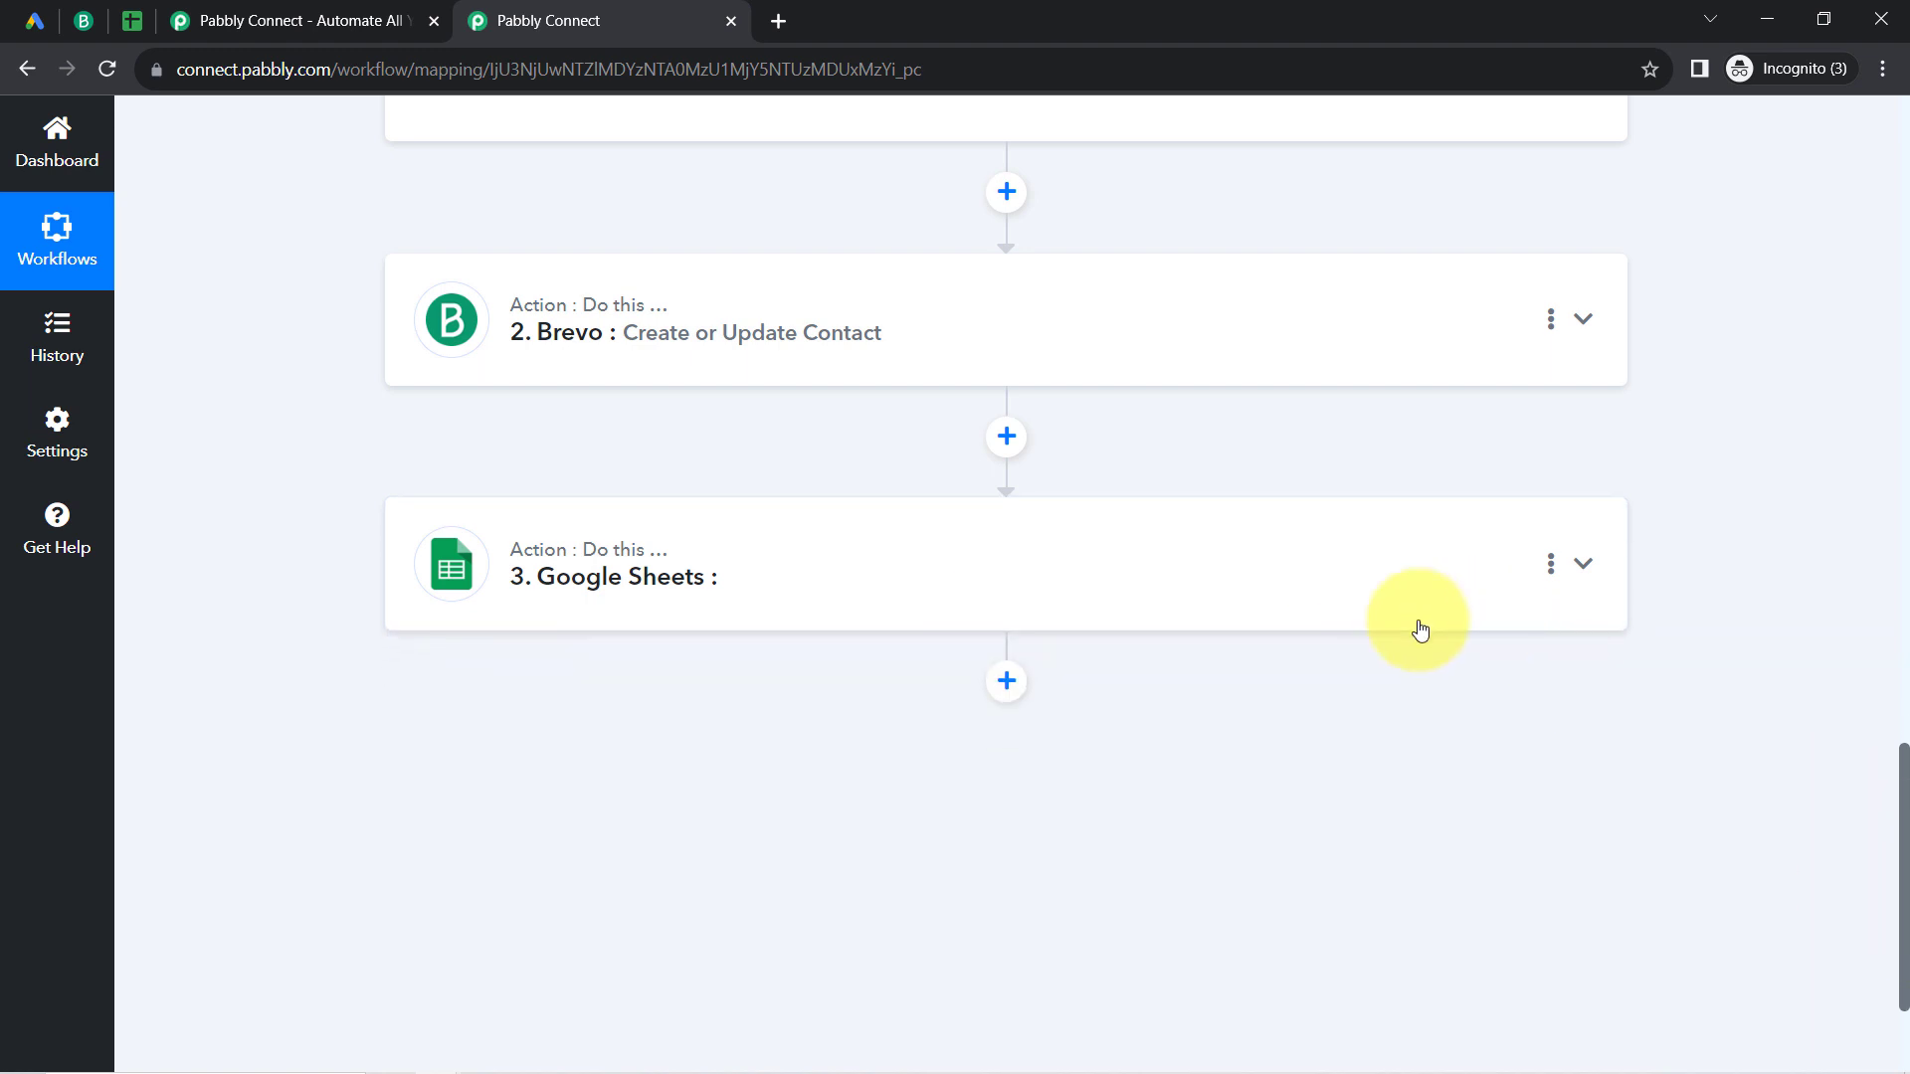
{"action": "left_click", "coordinate": [1160, 596]}
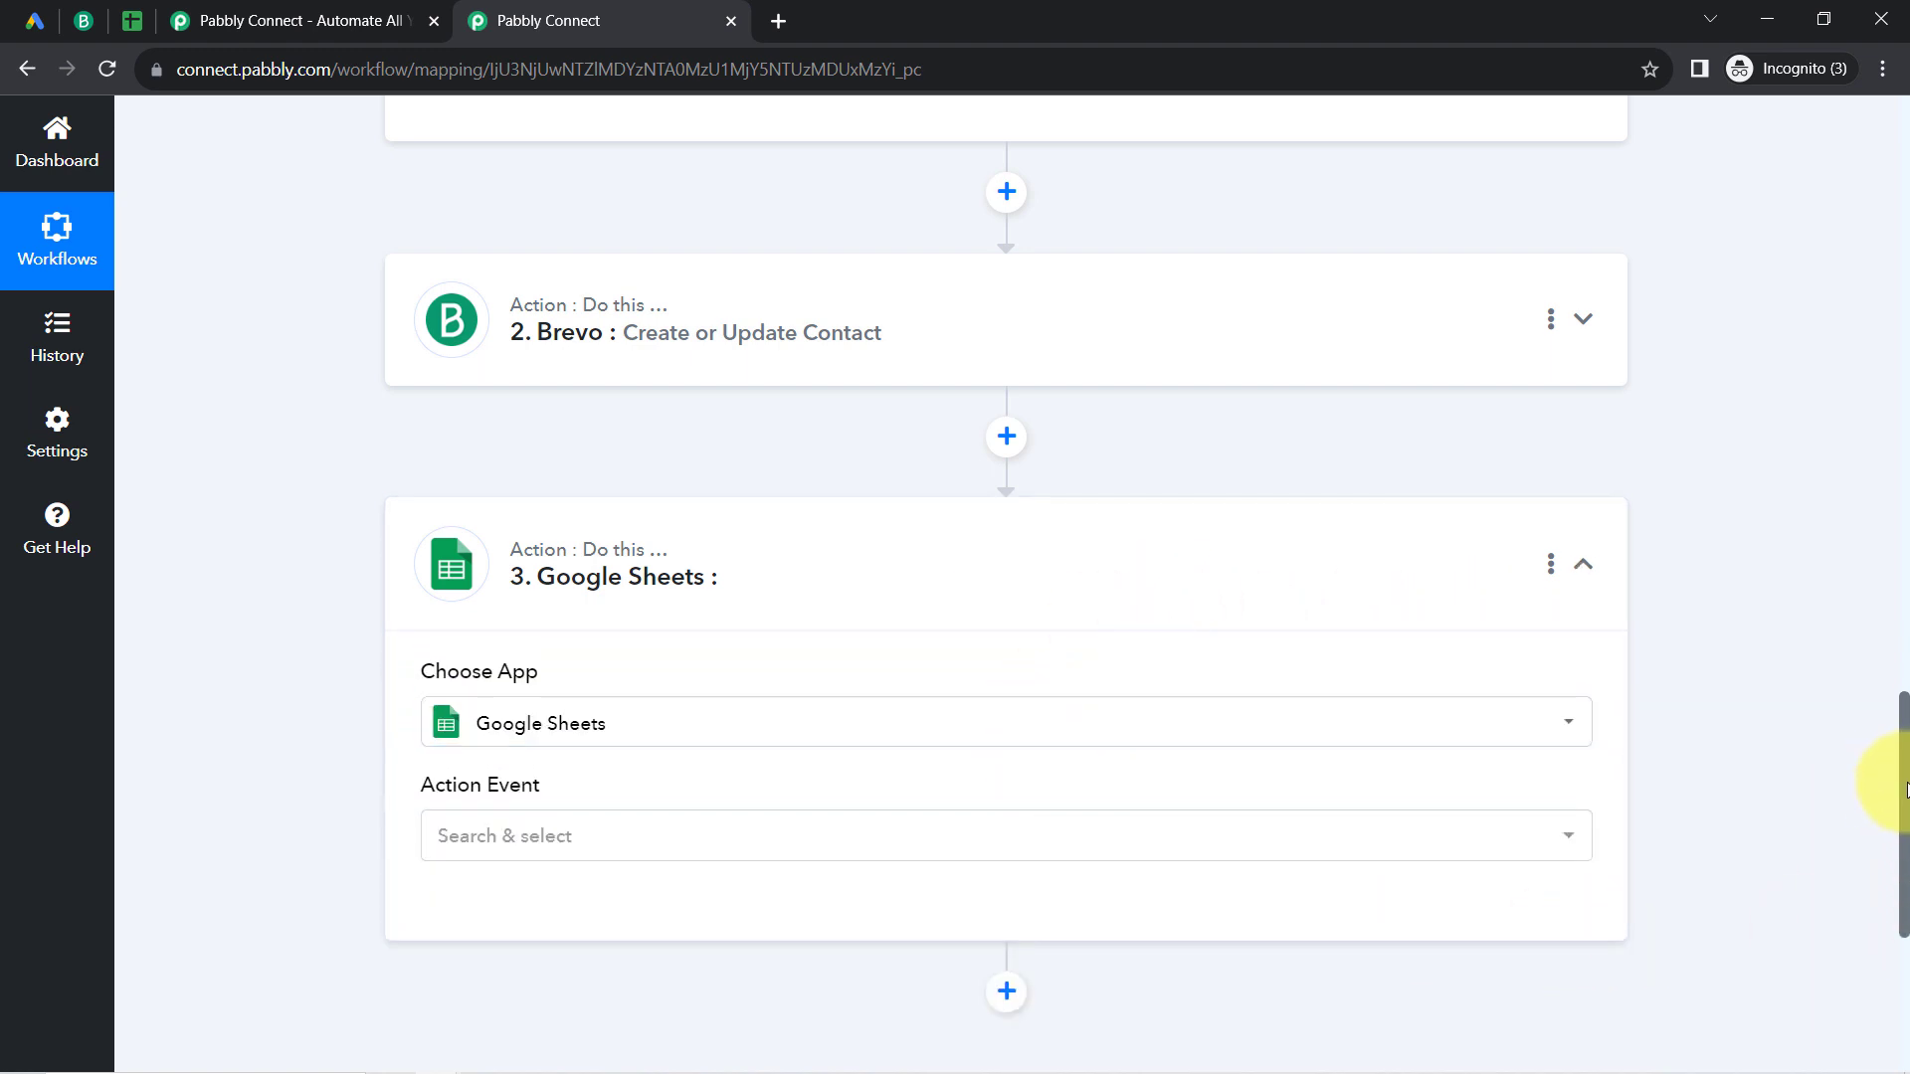
{"action": "scroll", "coordinate": [1905, 791], "scroll_direction": "down", "scroll_amount": 4}
{"action": "left_click", "coordinate": [502, 408]}
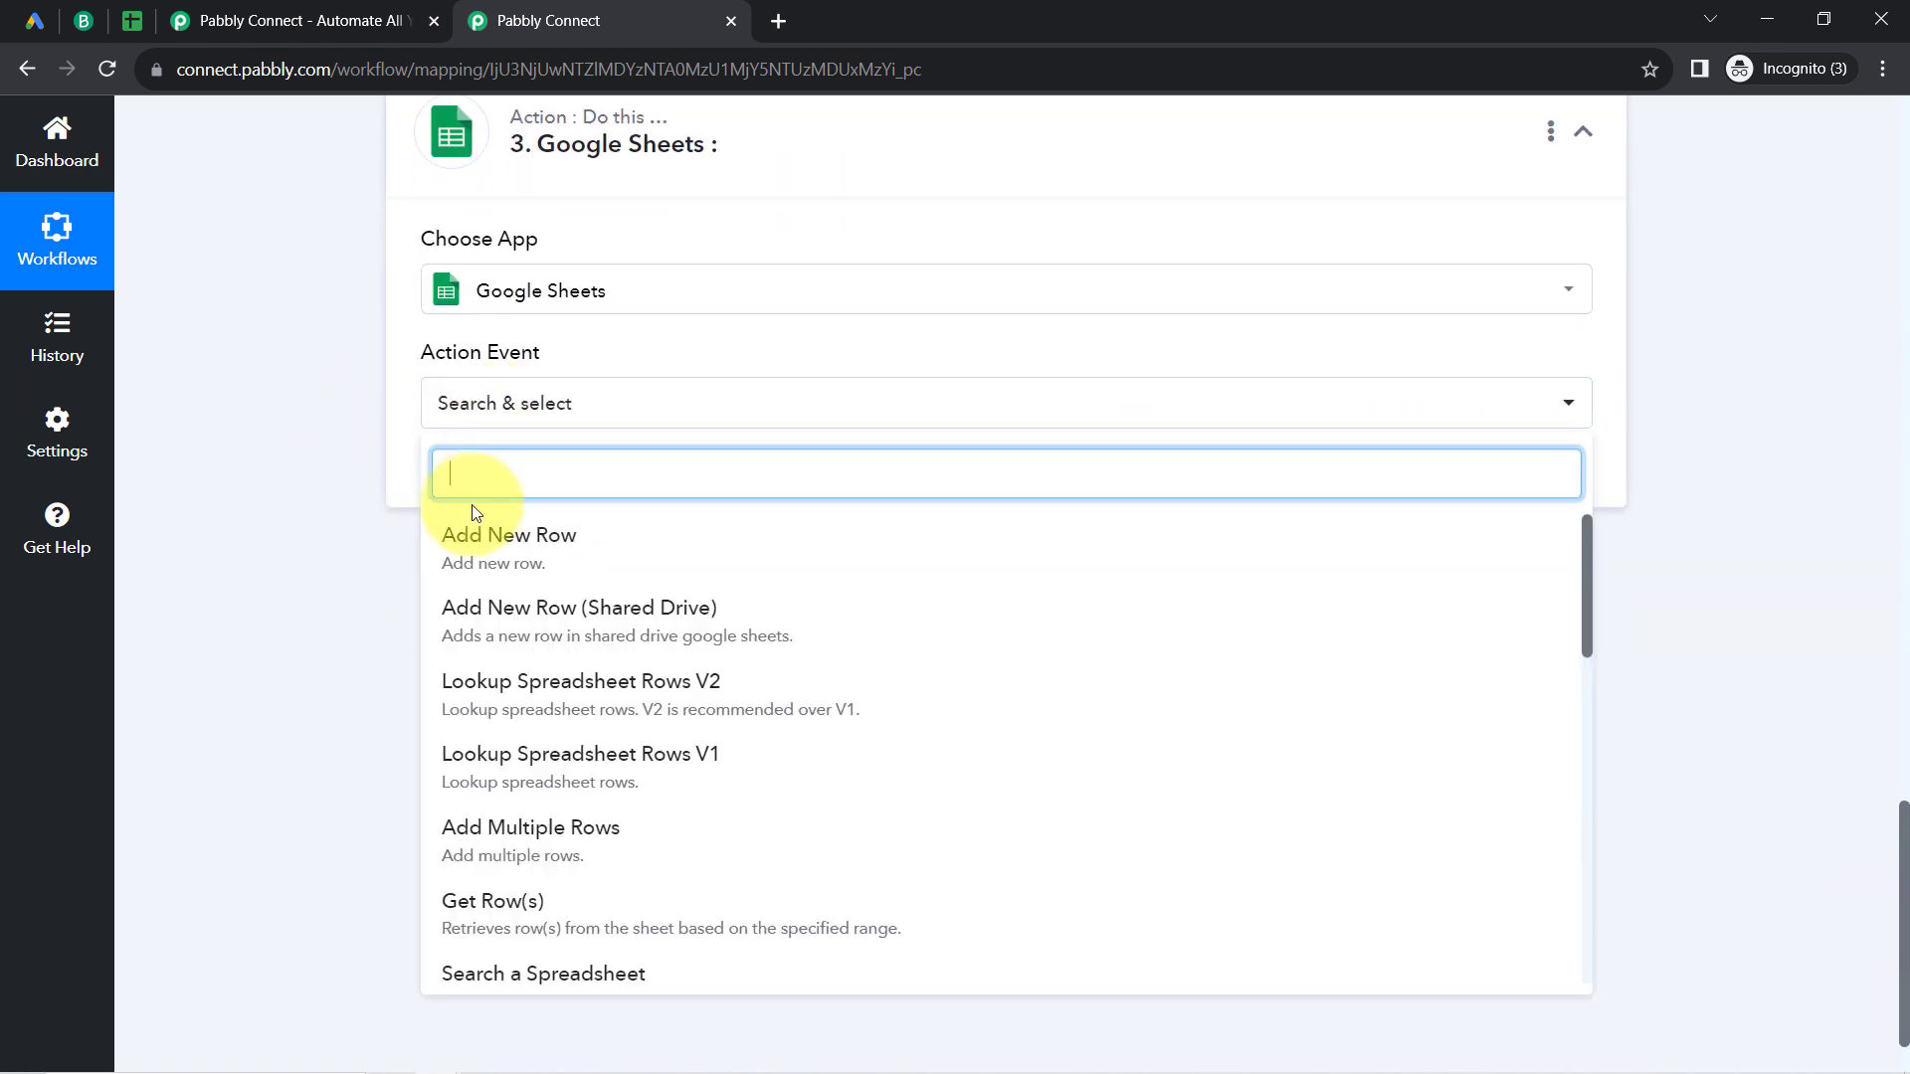
{"action": "left_click", "coordinate": [512, 564]}
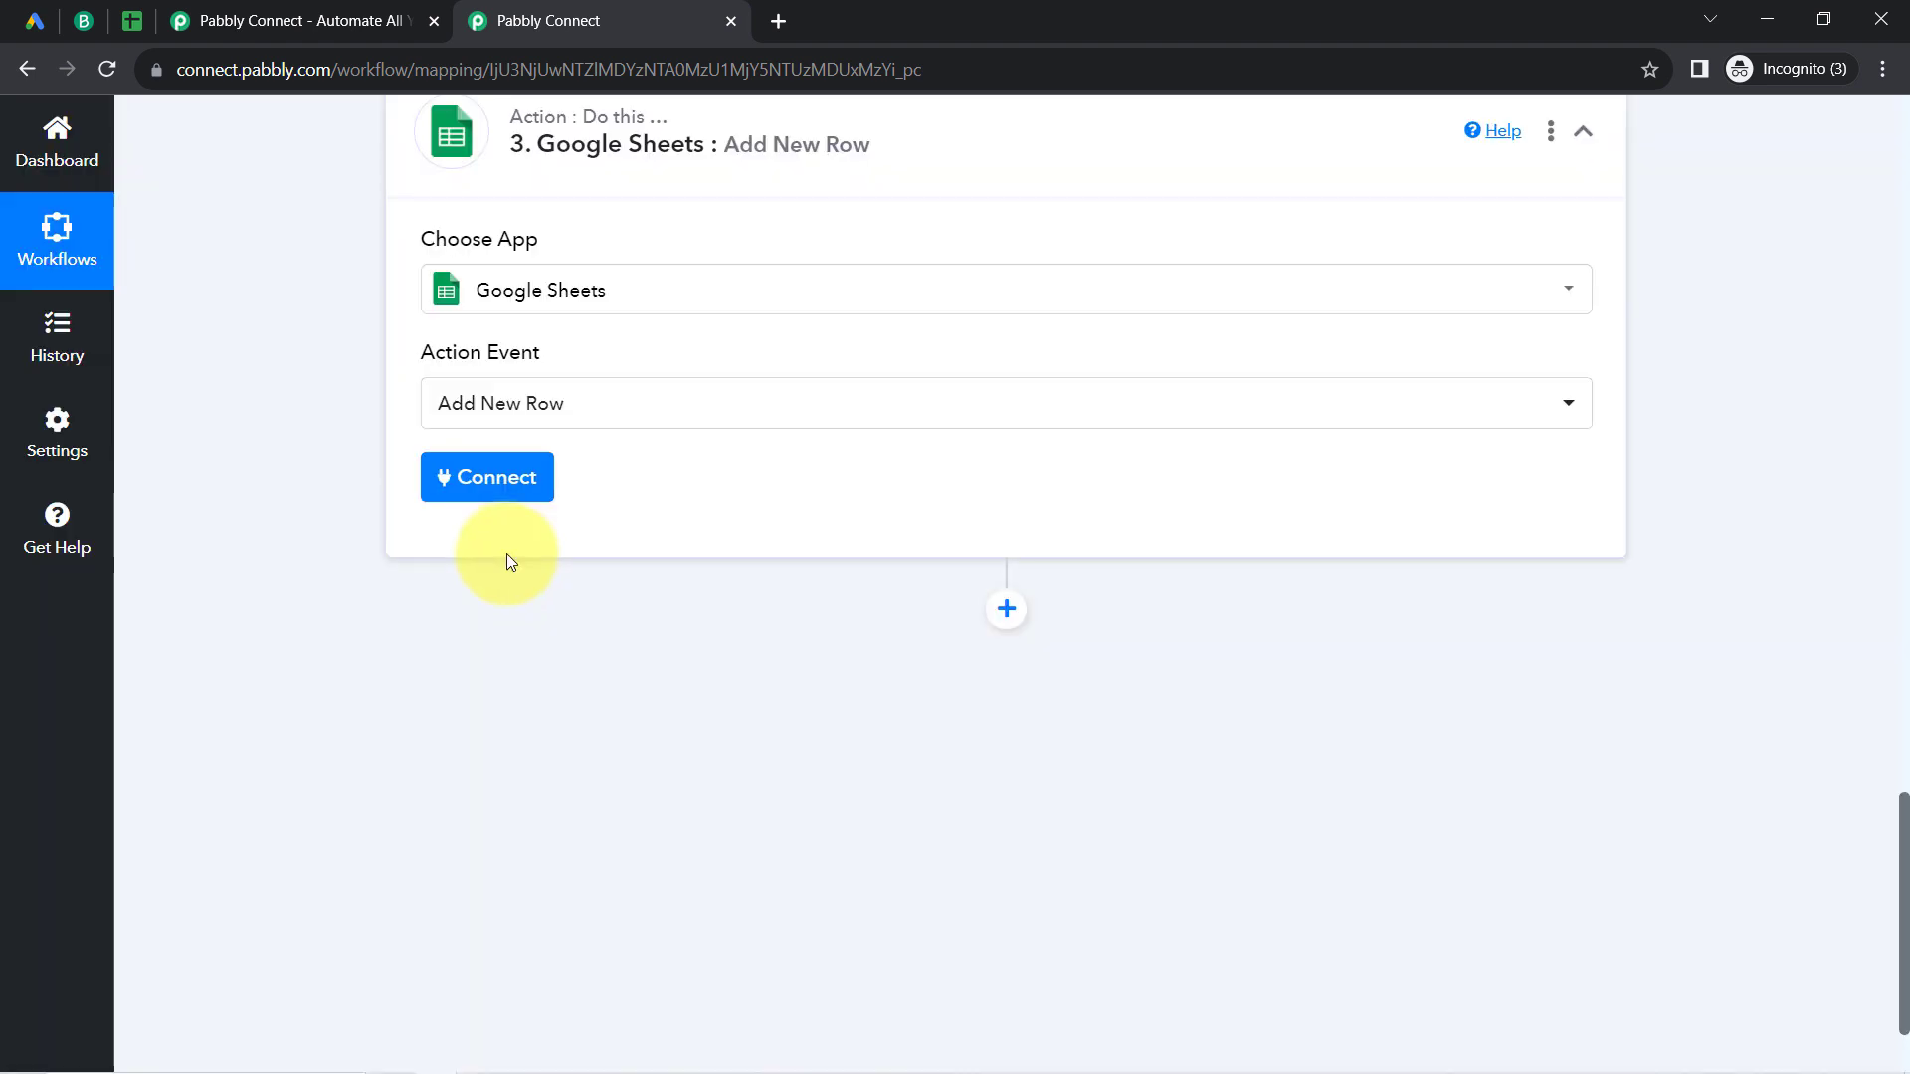
{"action": "left_click", "coordinate": [458, 487]}
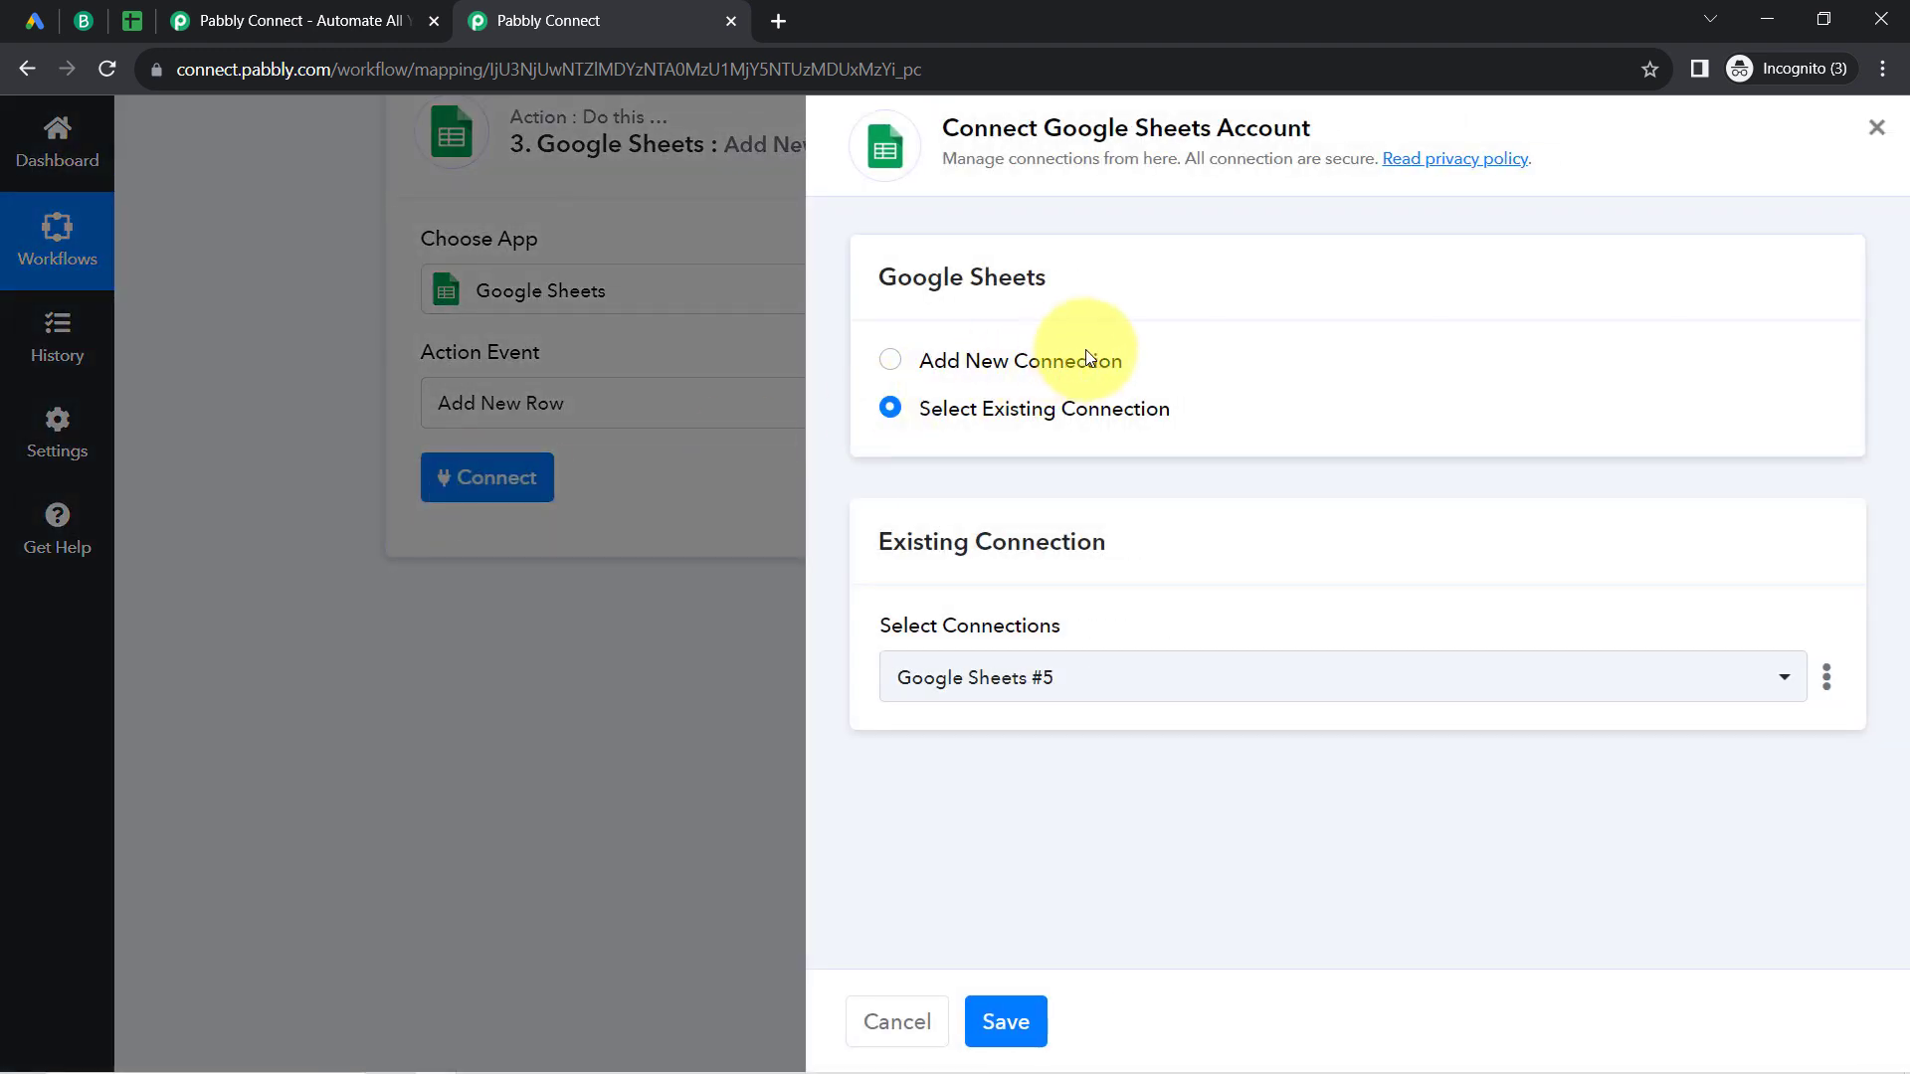
{"action": "left_click", "coordinate": [1074, 363]}
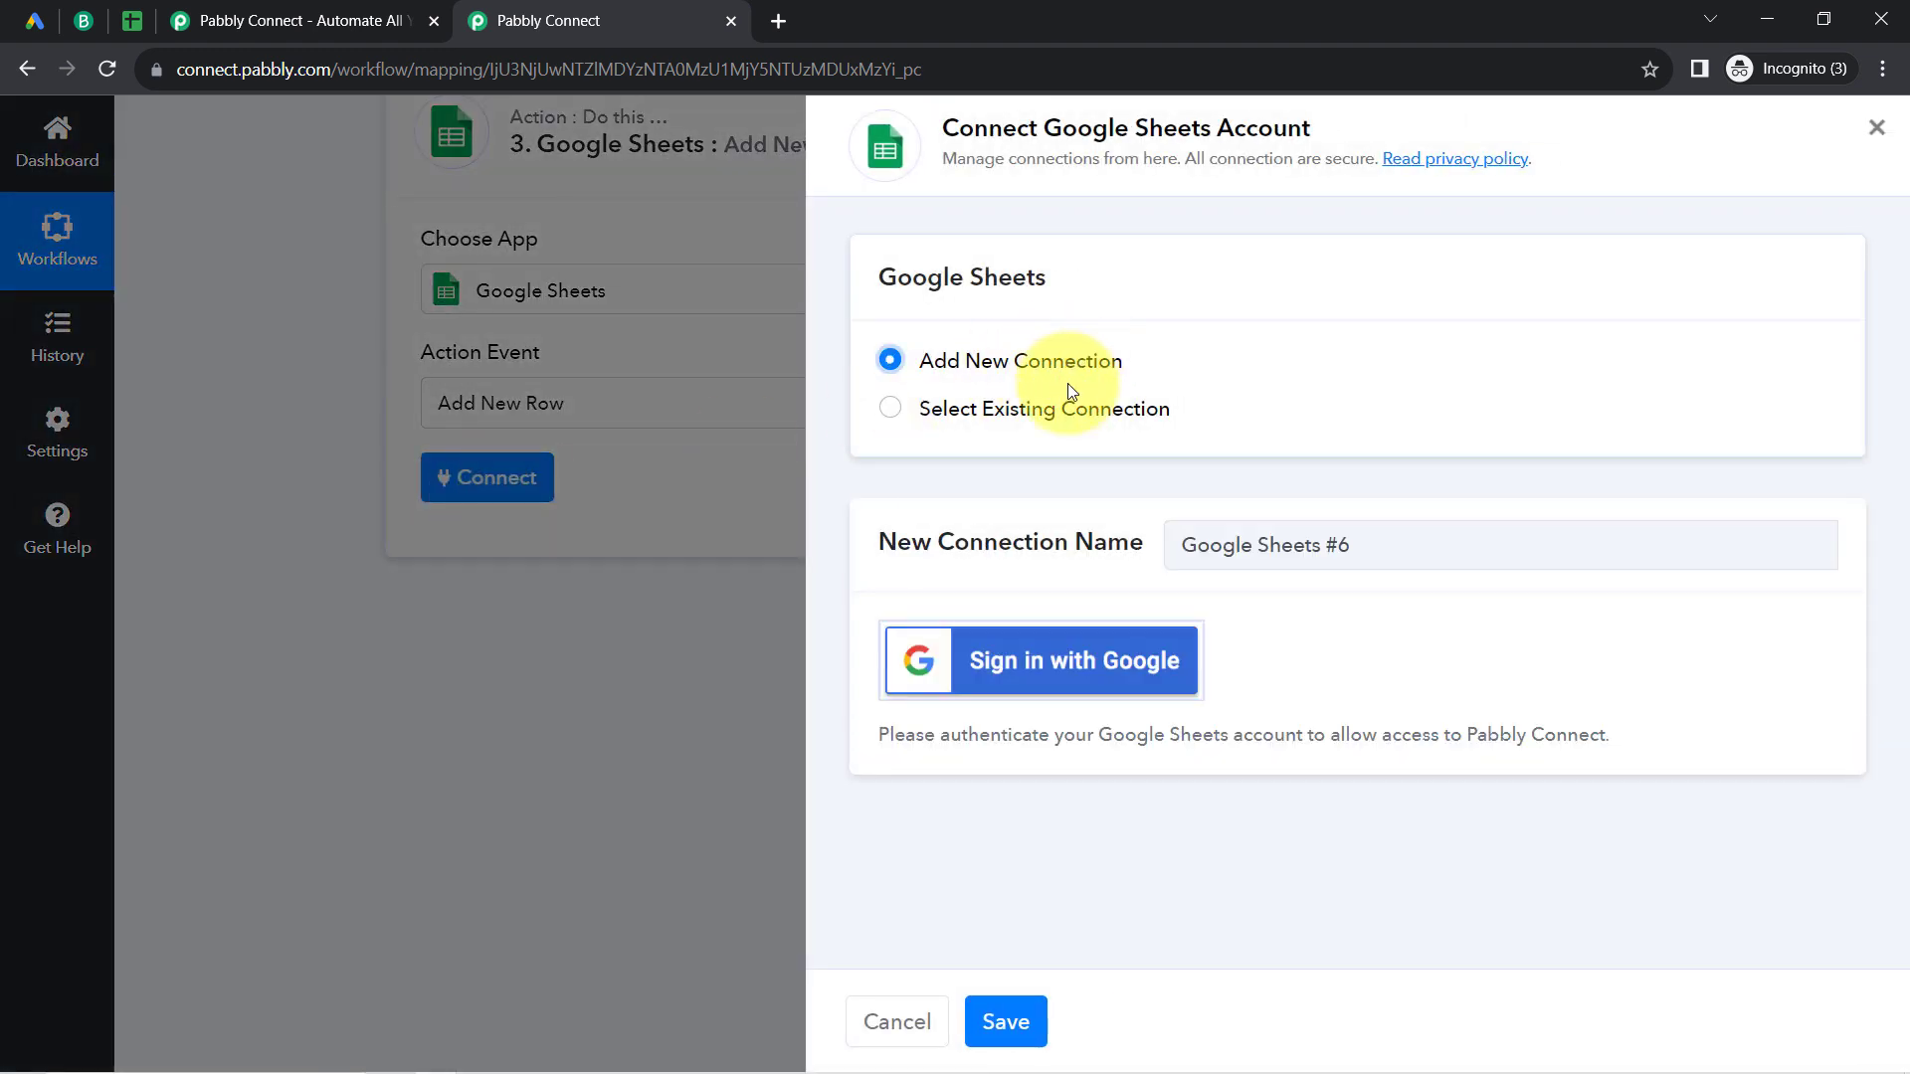
{"action": "left_click", "coordinate": [1044, 652]}
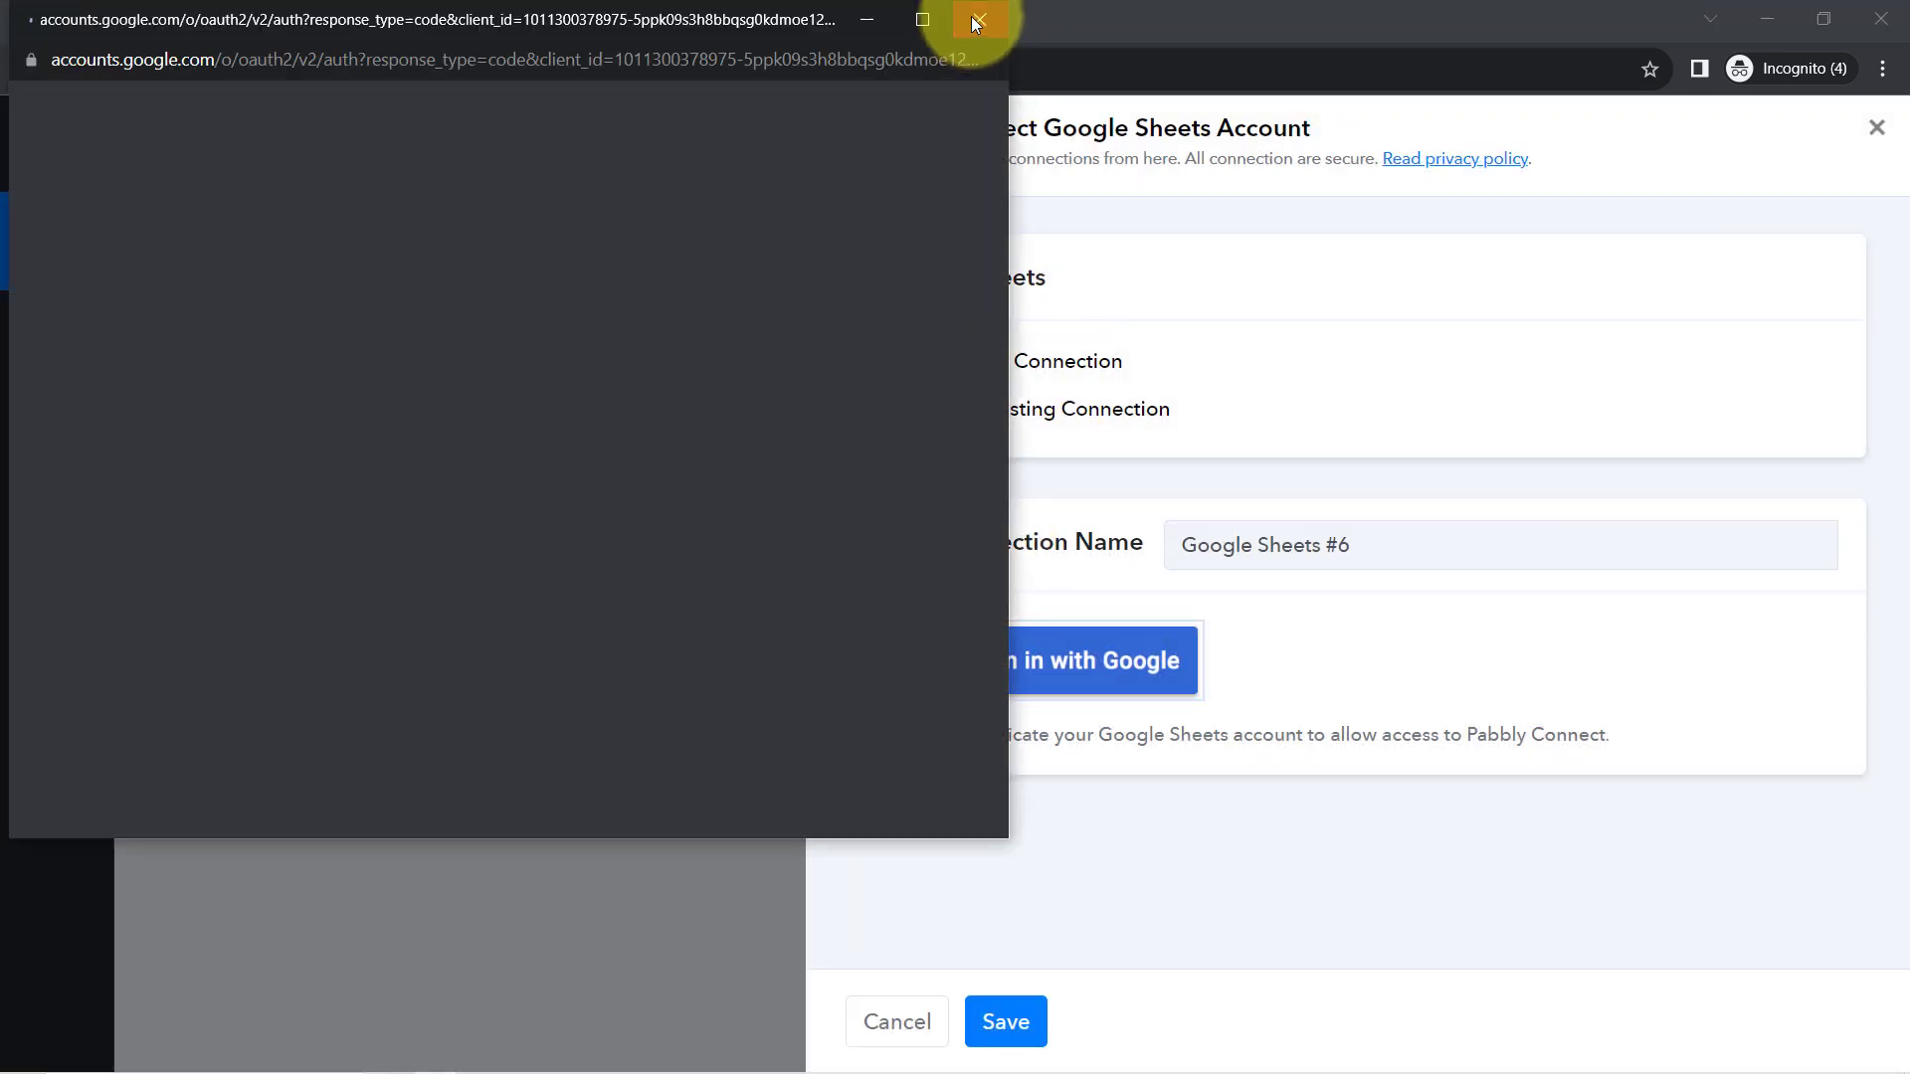
{"action": "left_click", "coordinate": [972, 20]}
{"action": "left_click_drag", "start_coordinate": [974, 126], "coordinate": [1271, 105]}
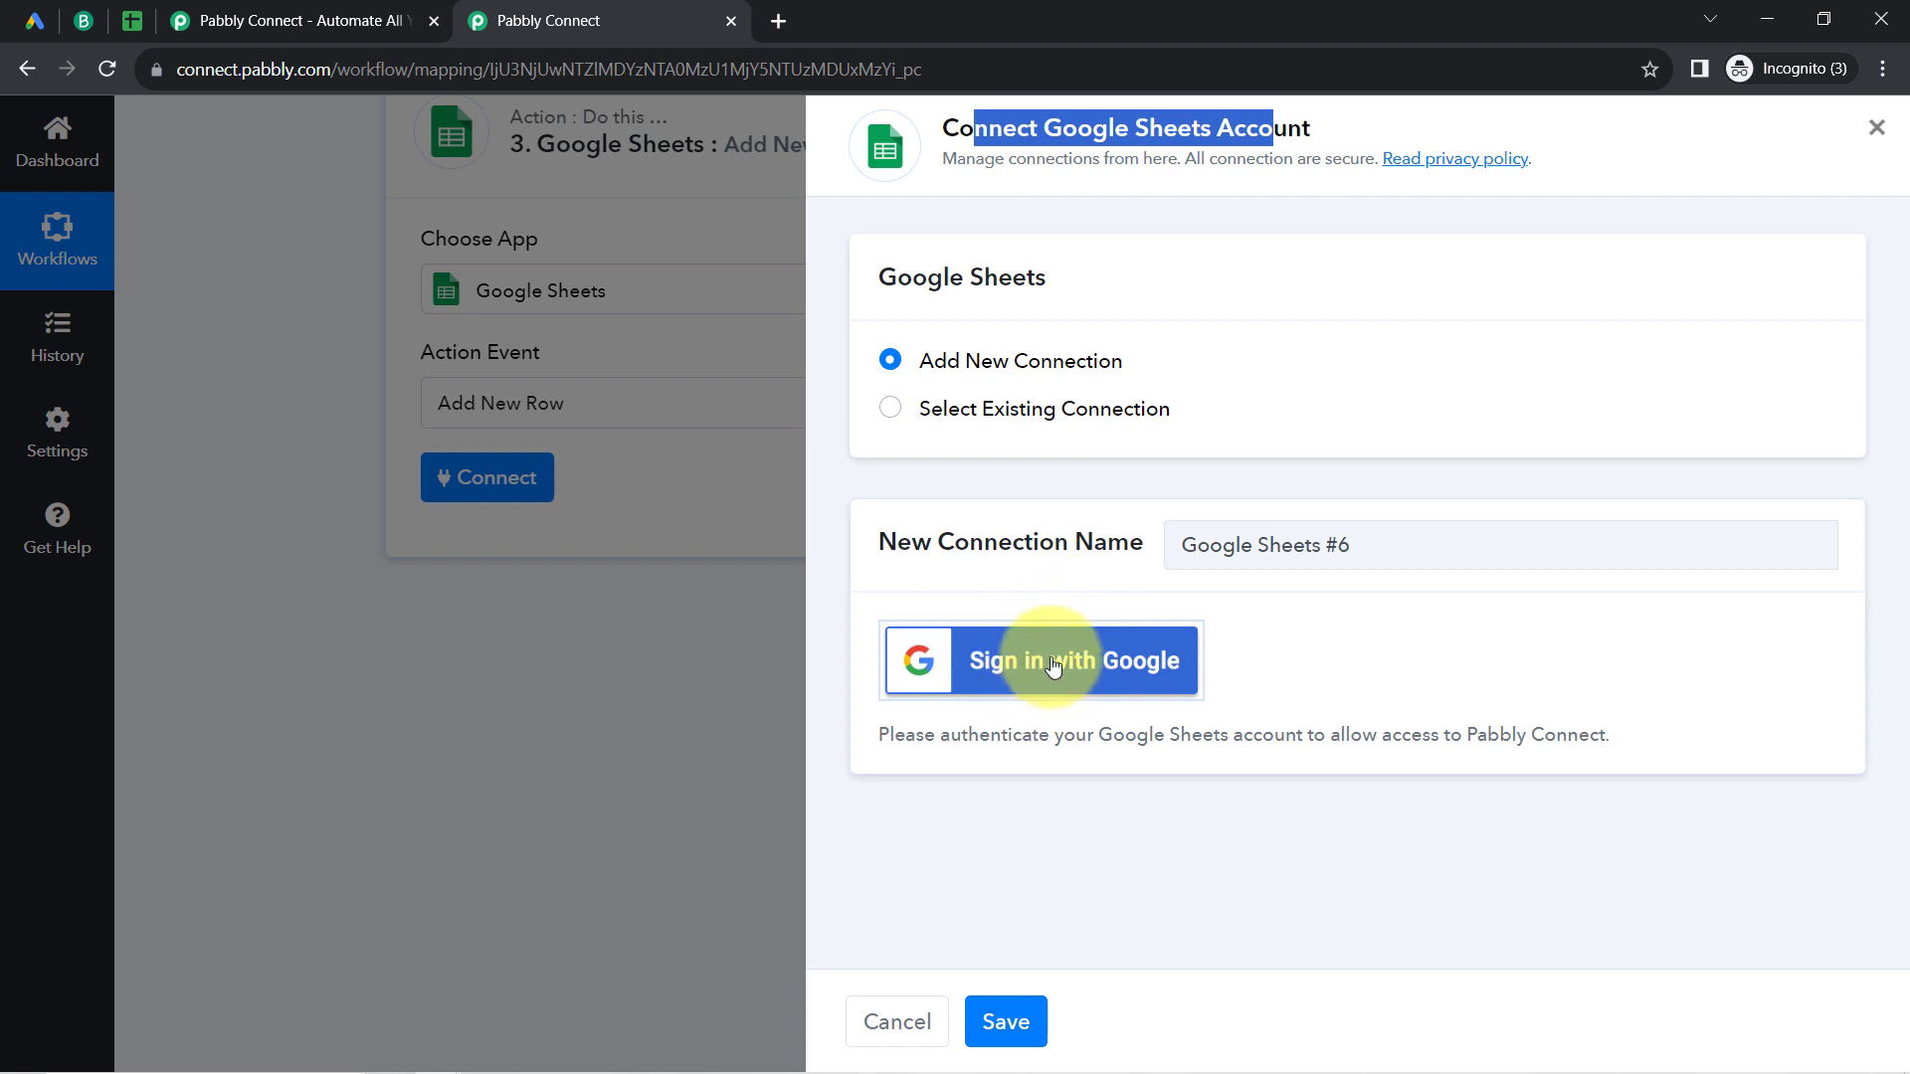
Step: Use the existing connection Google Sheets #5 for the Google Sheets step and save it
{"action": "left_click", "coordinate": [1003, 408]}
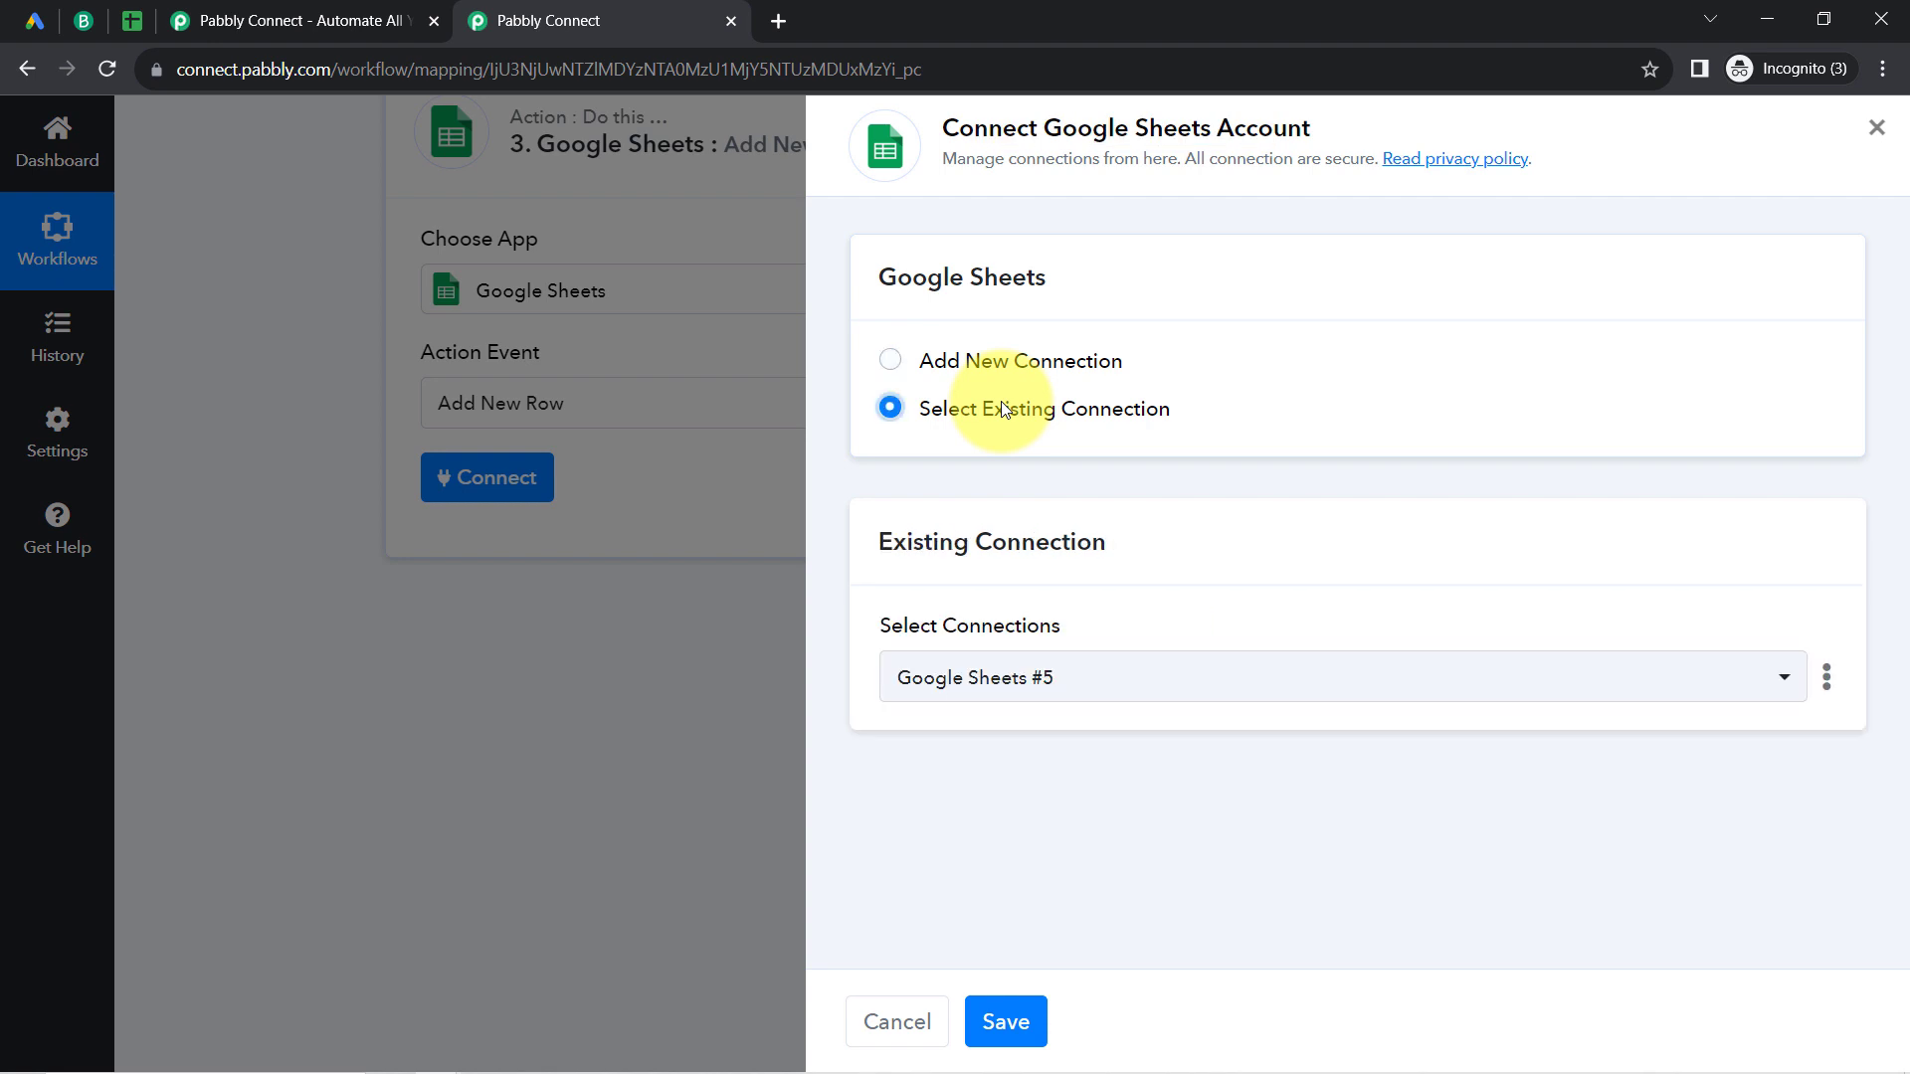
{"action": "left_click", "coordinate": [1008, 1024]}
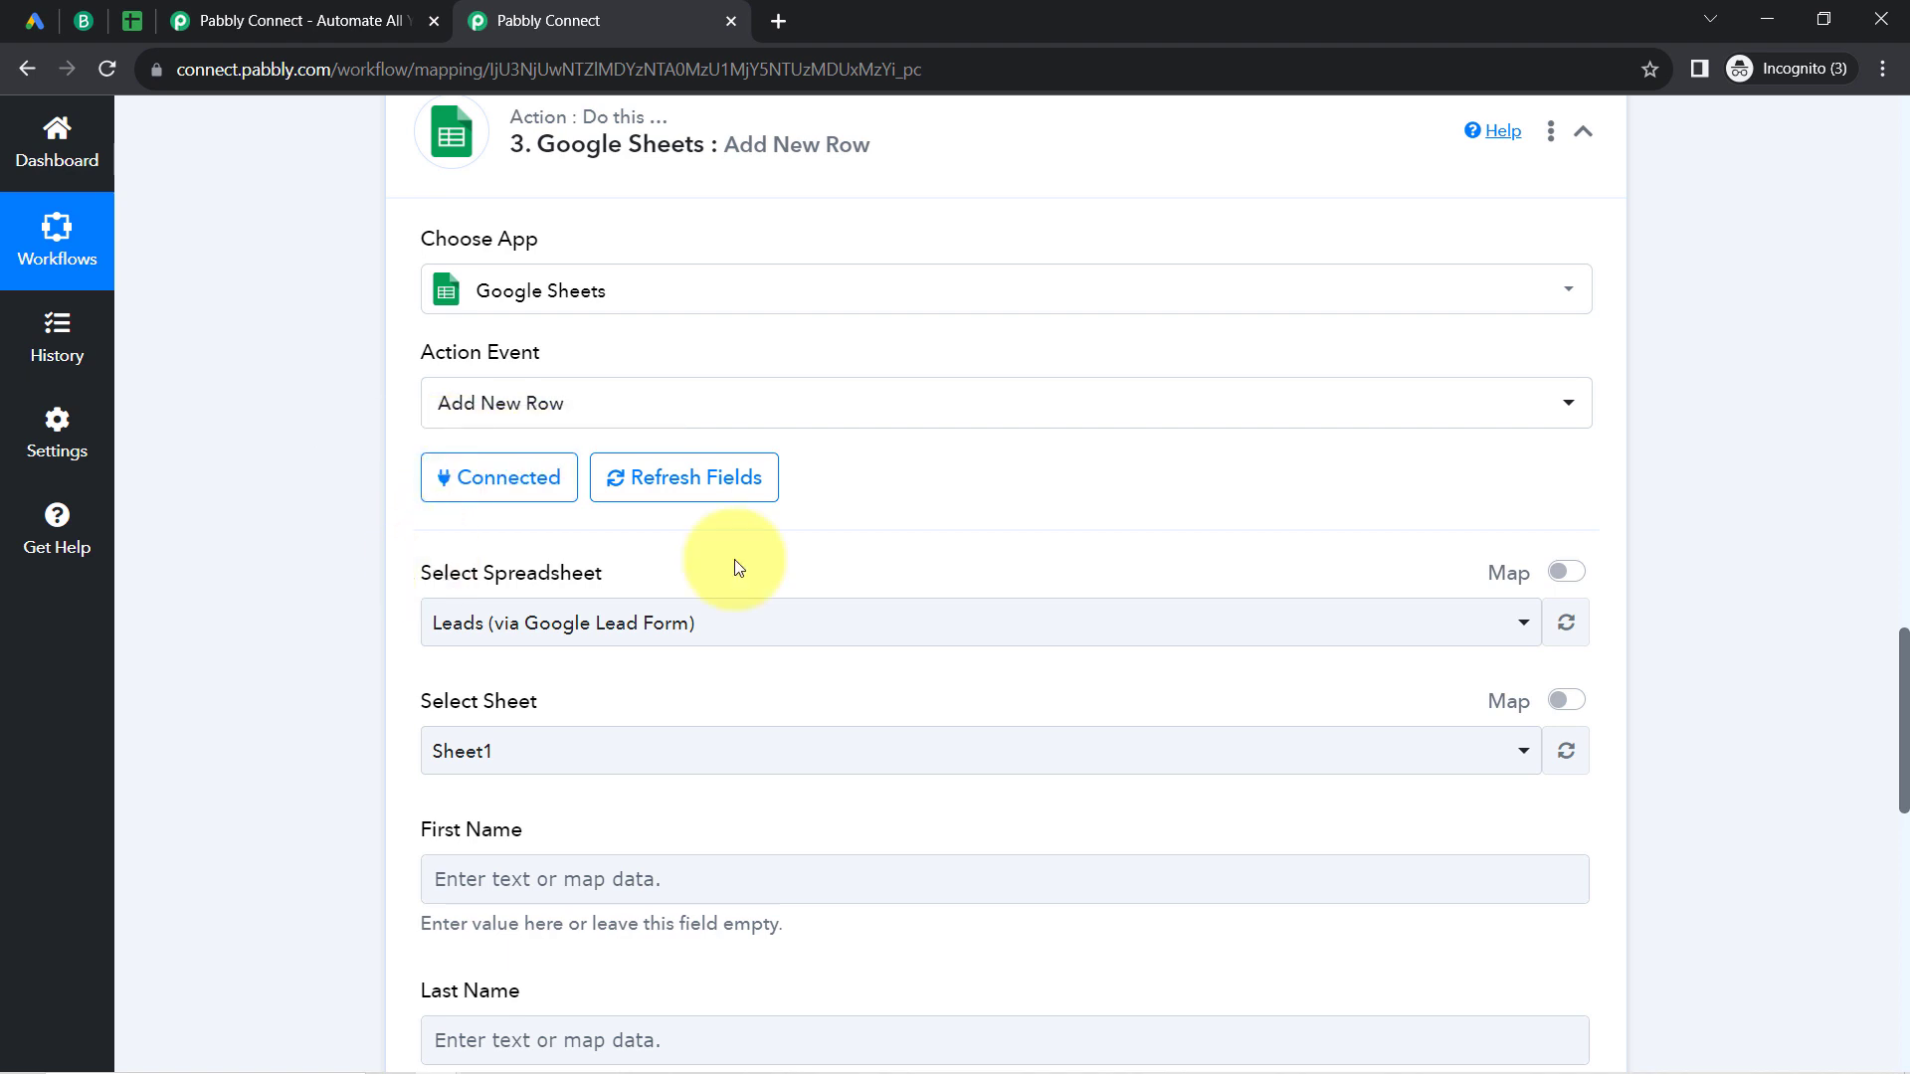
Step: Check the spreadsheet and sheet selected in the Google Sheets step against the open file's title and sheet tab in Google Sheets
{"action": "left_click_drag", "start_coordinate": [432, 573], "coordinate": [772, 551]}
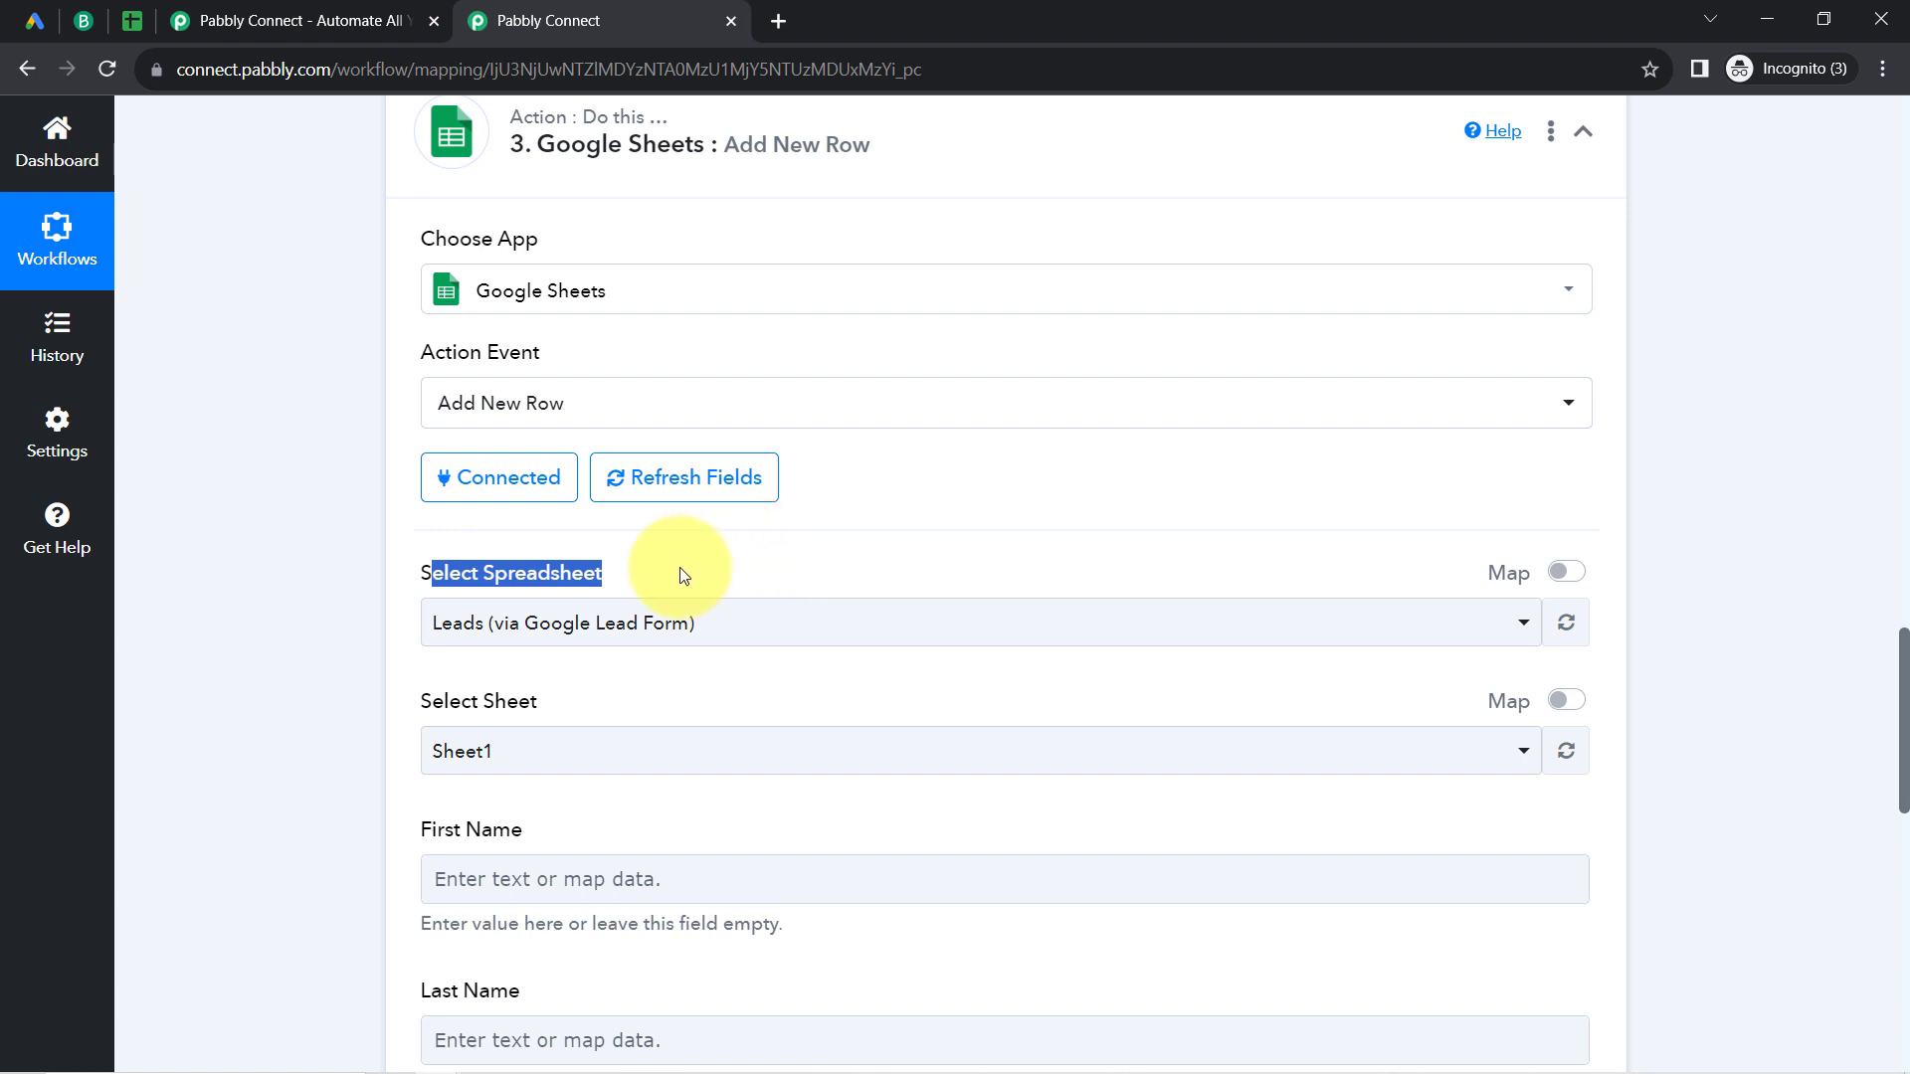
{"action": "left_click", "coordinate": [130, 10]}
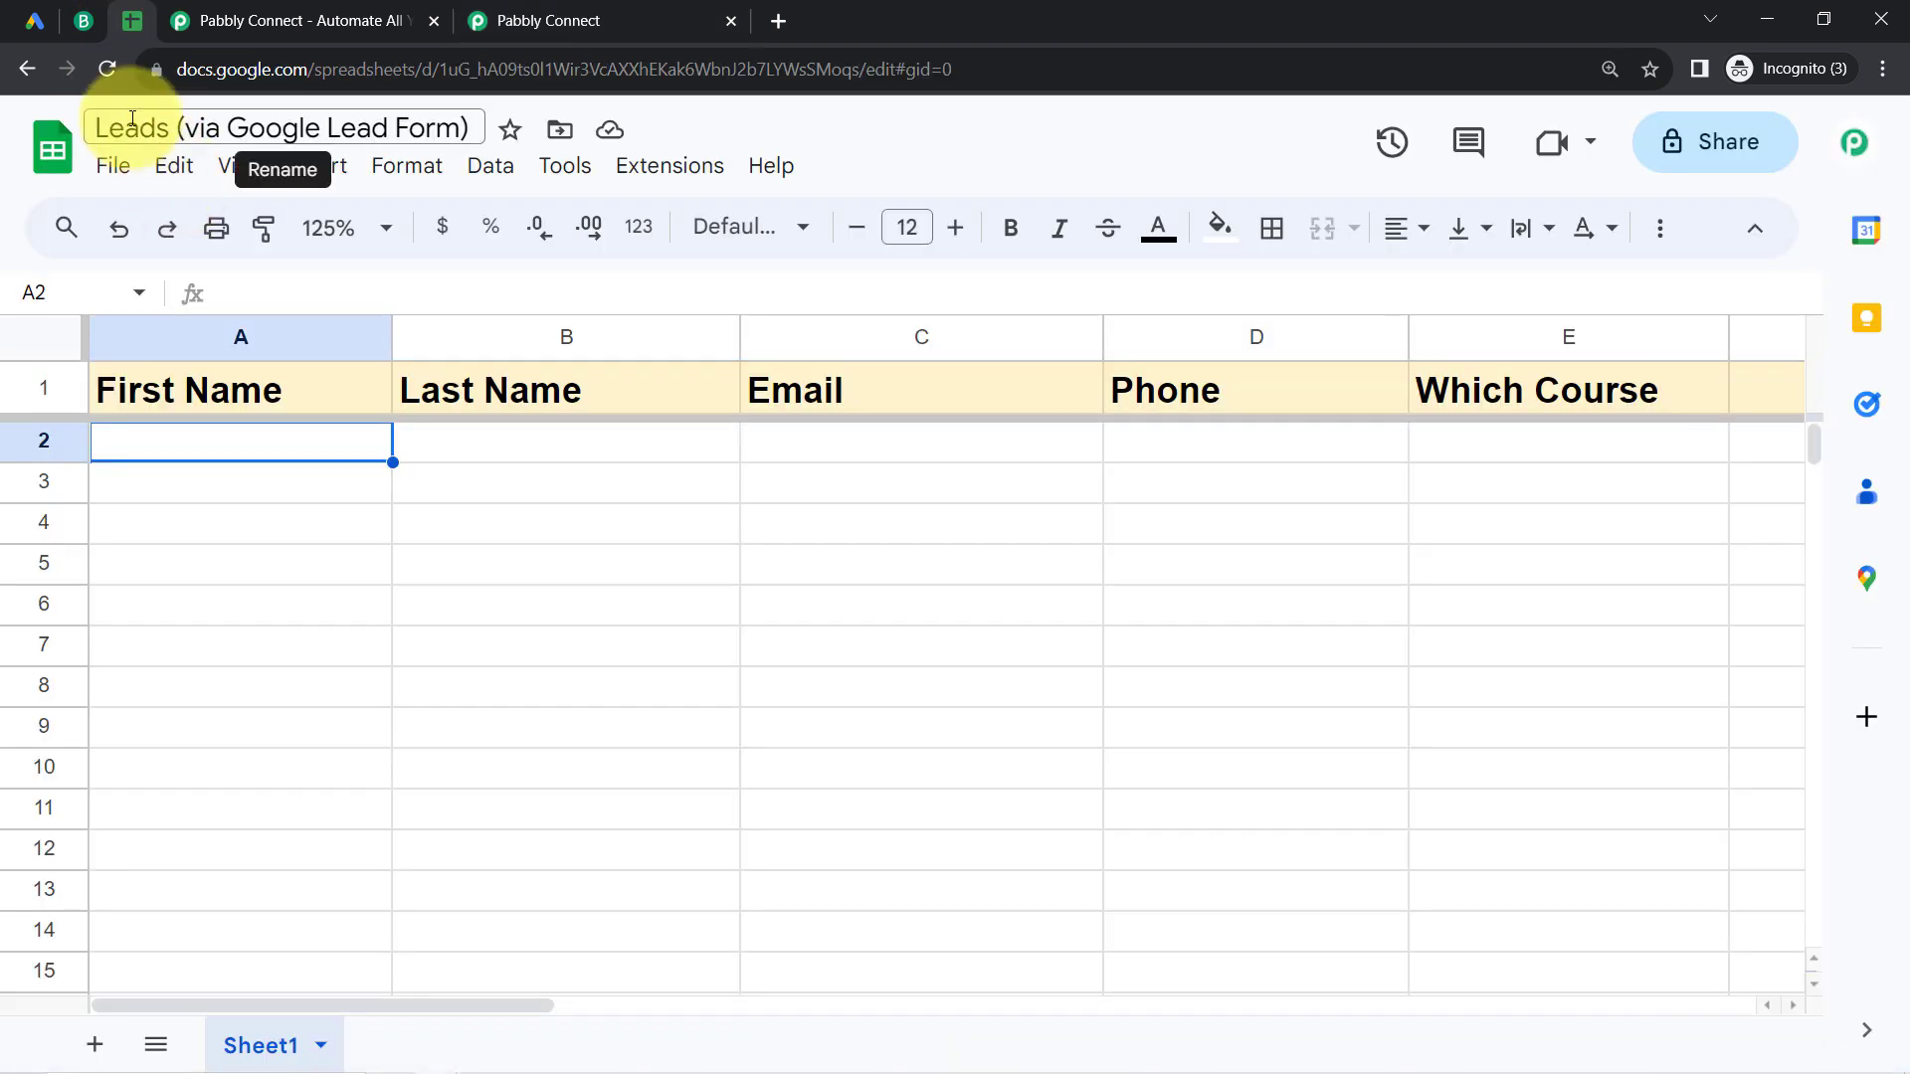
{"action": "left_click", "coordinate": [639, 10]}
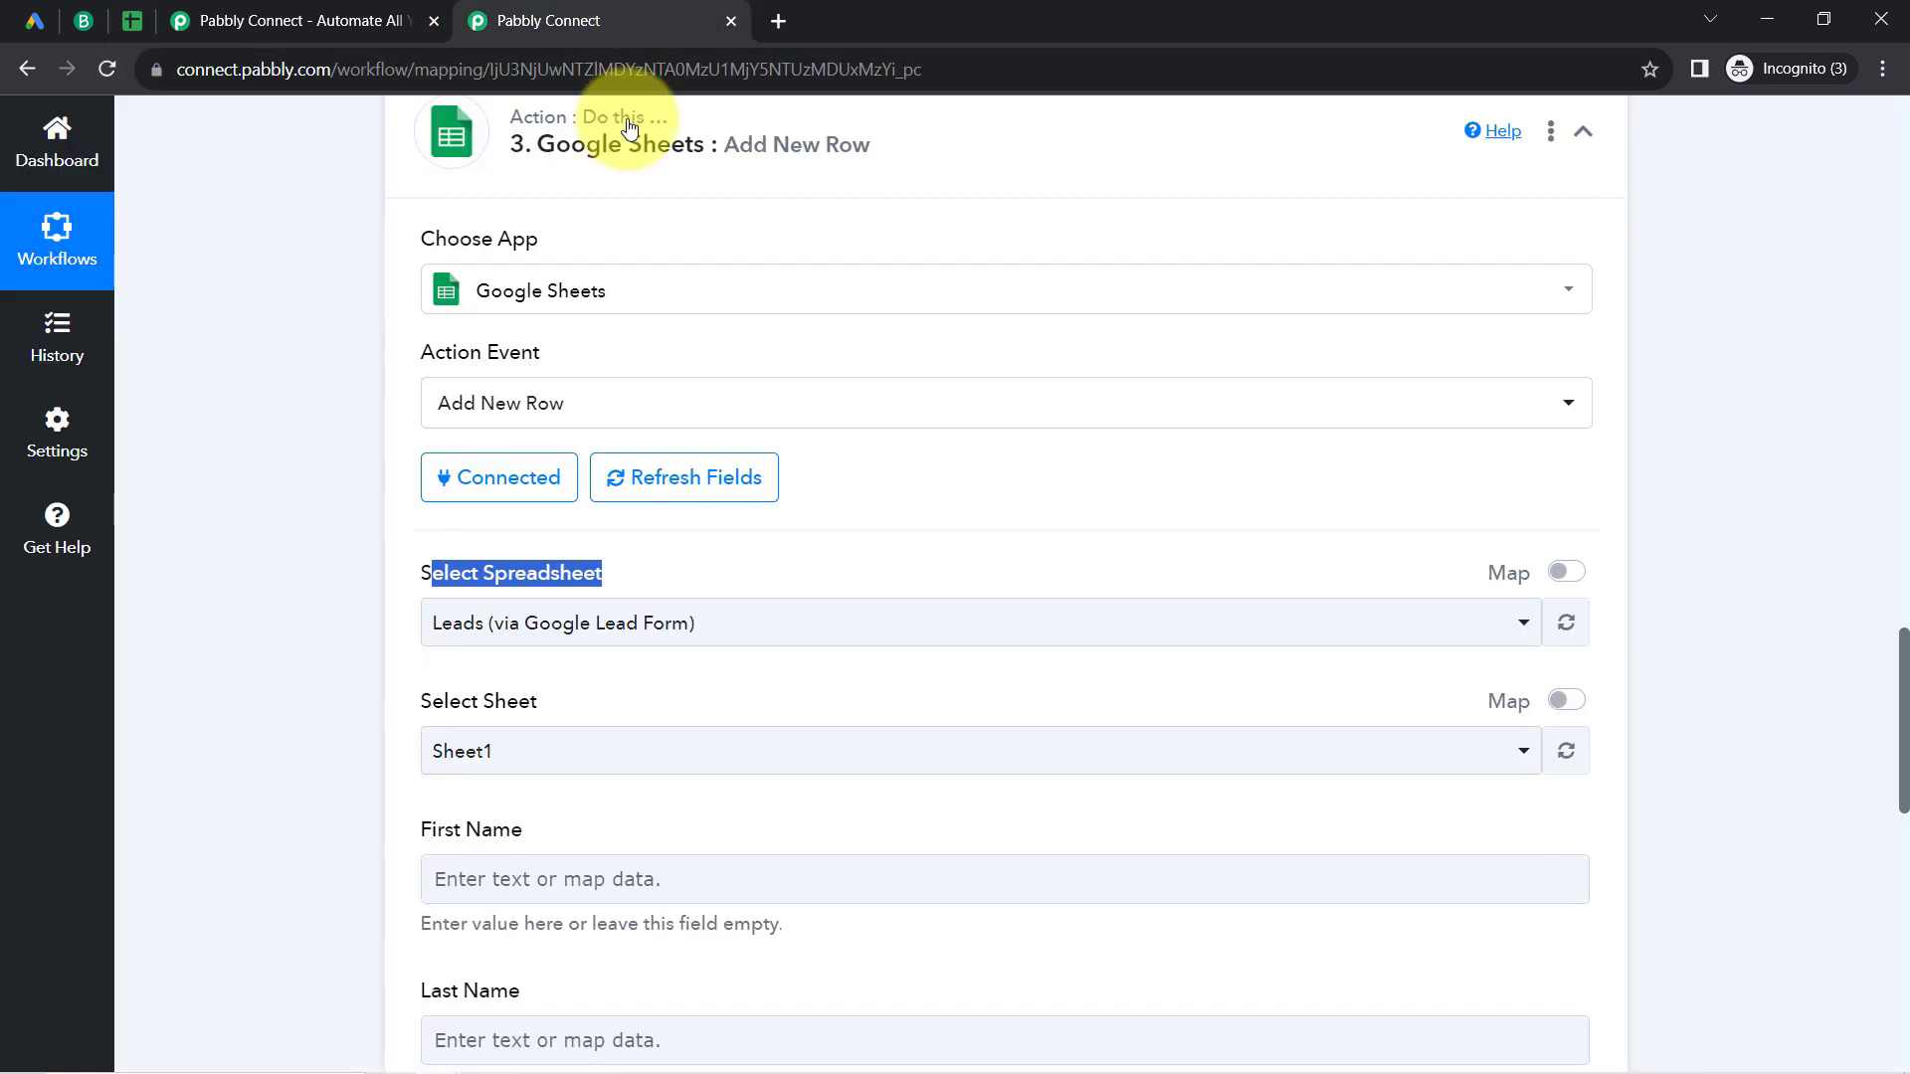
{"action": "left_click", "coordinate": [401, 640]}
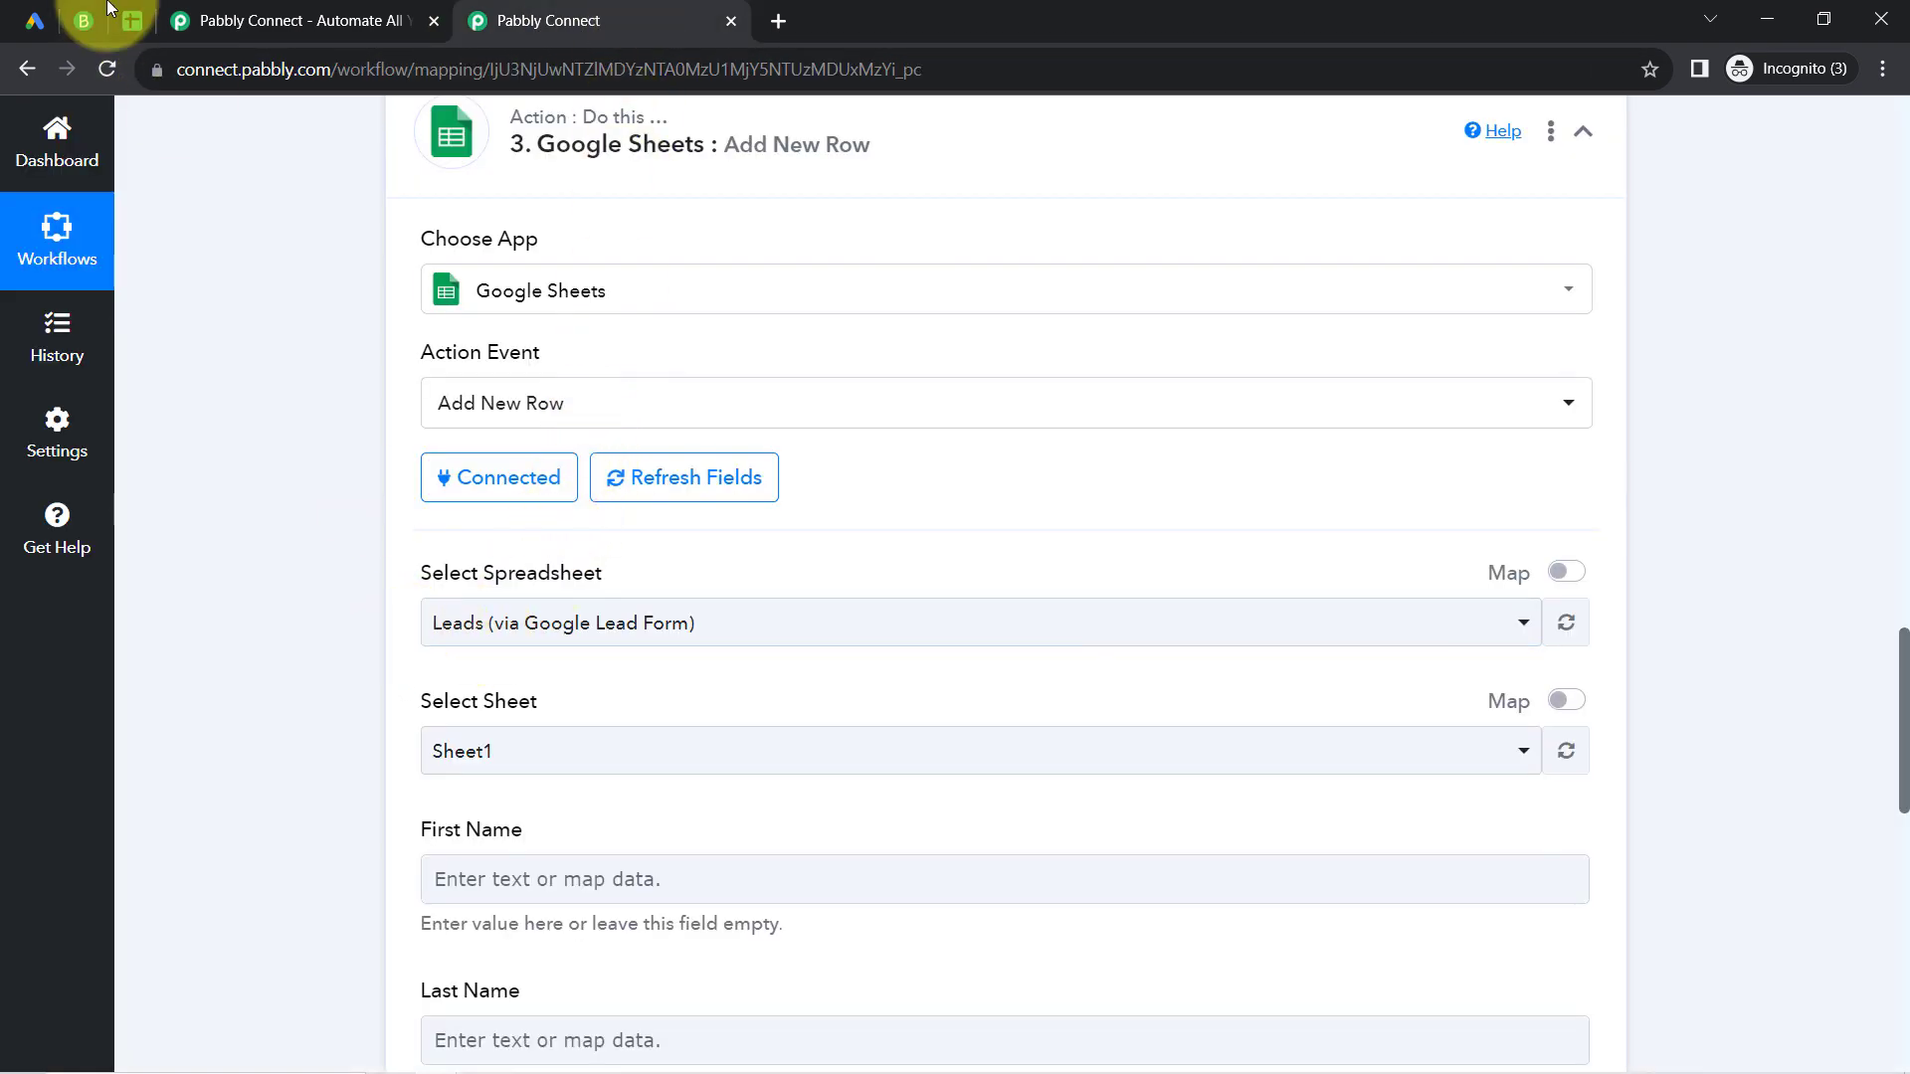
{"action": "left_click", "coordinate": [86, 22]}
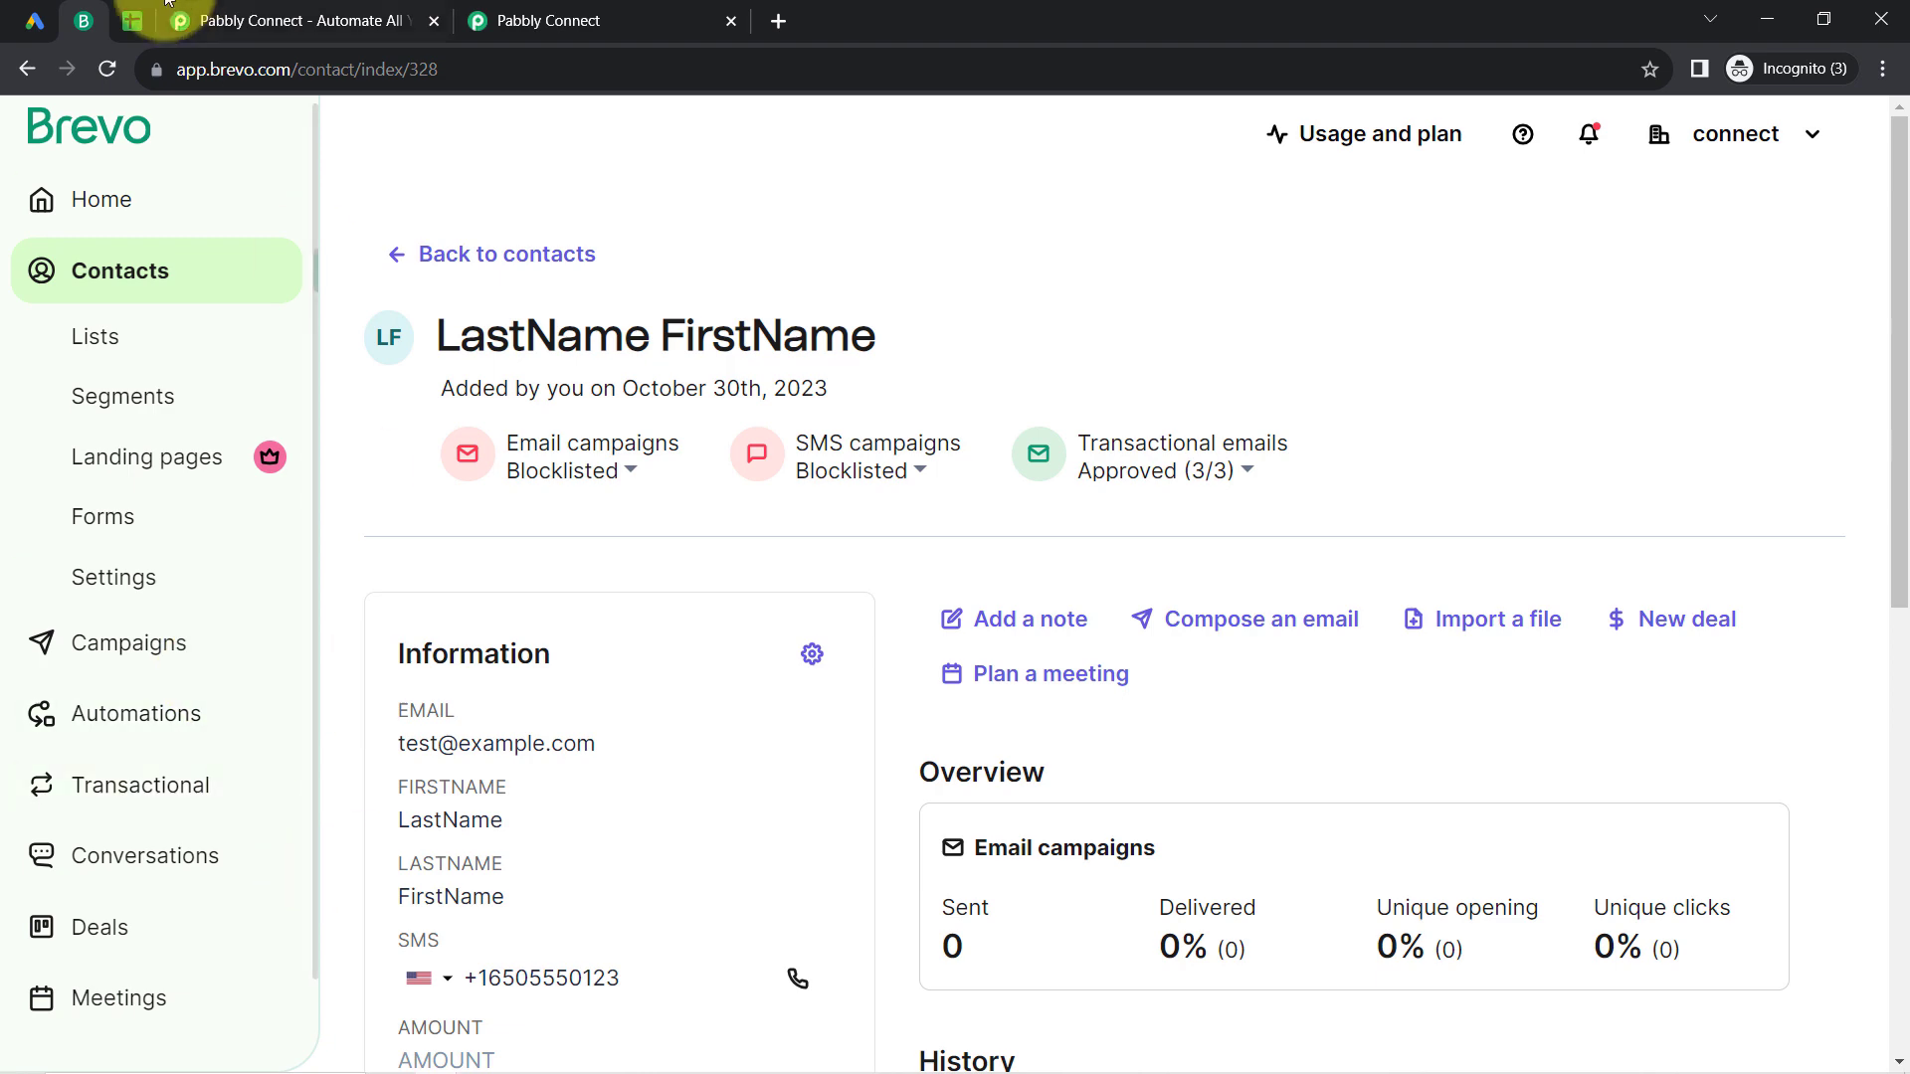
{"action": "left_click", "coordinate": [131, 22]}
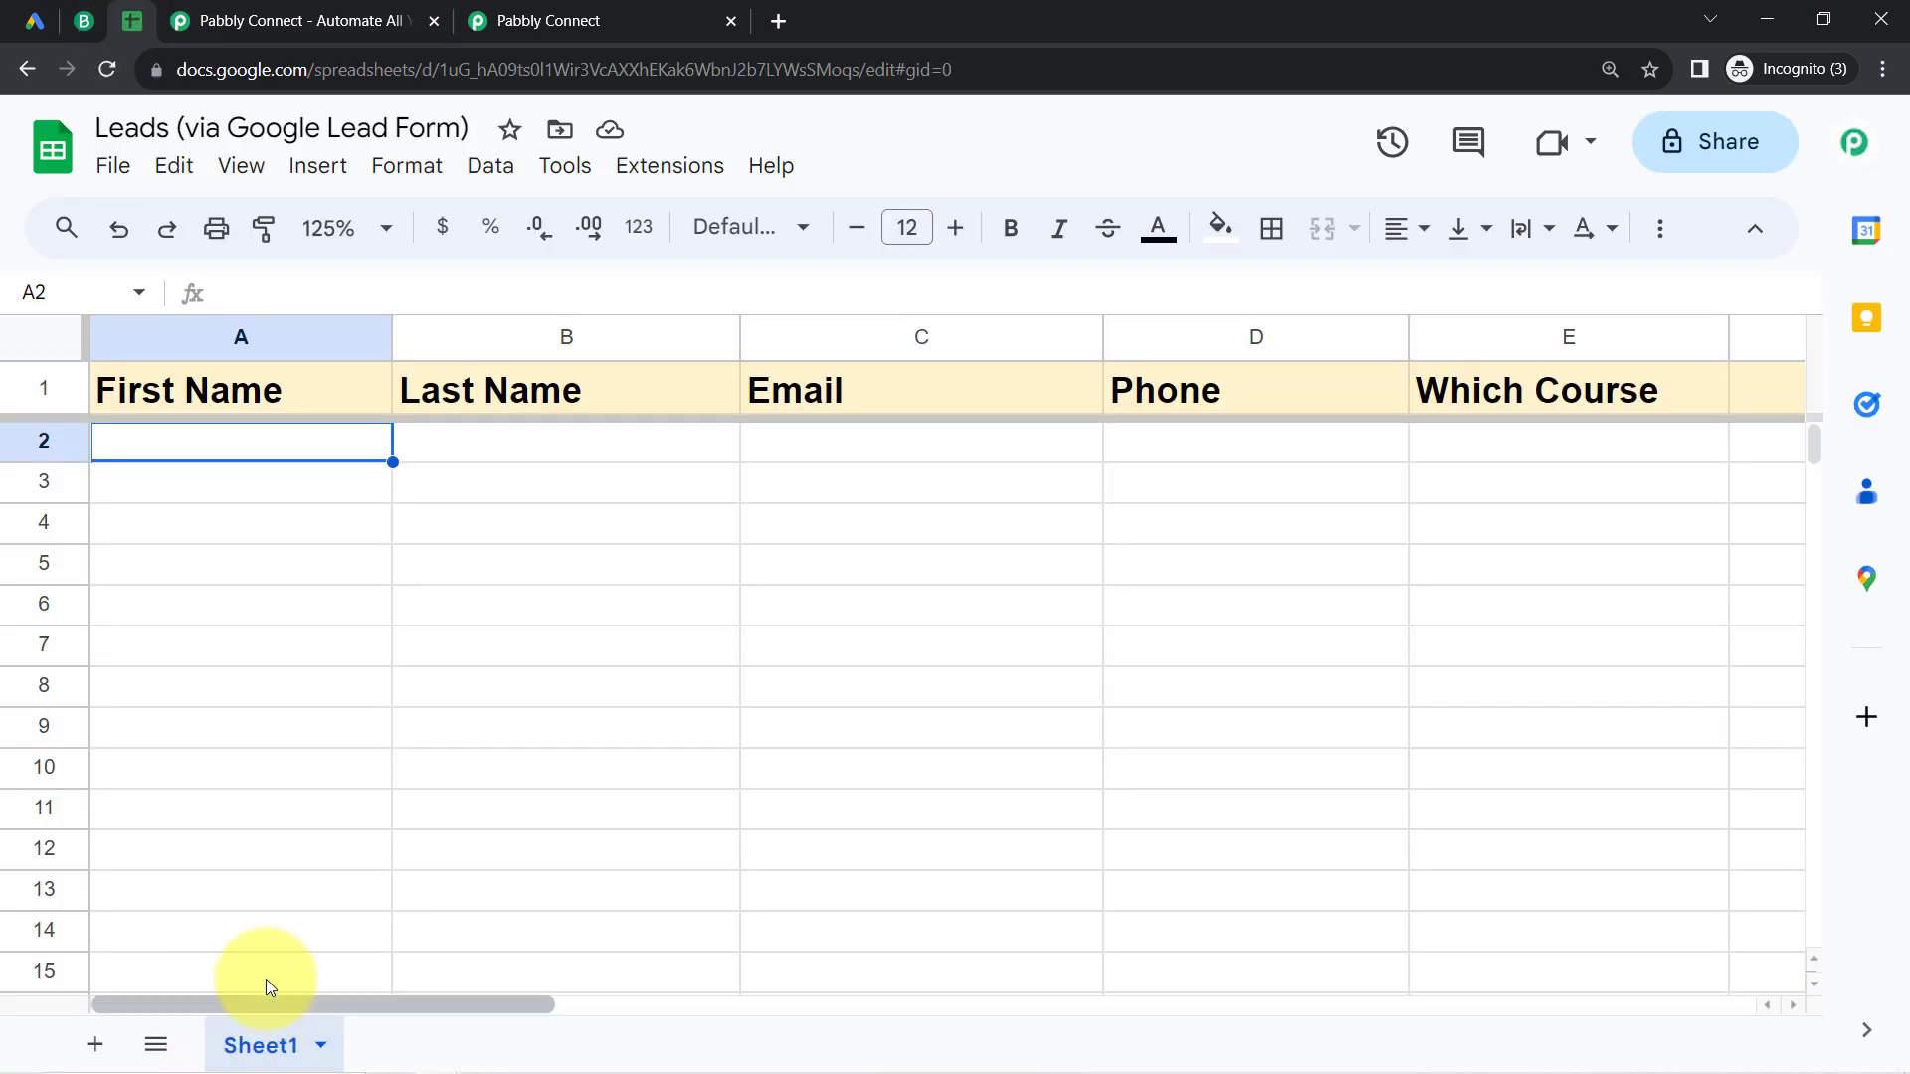
{"action": "left_click", "coordinate": [641, 12]}
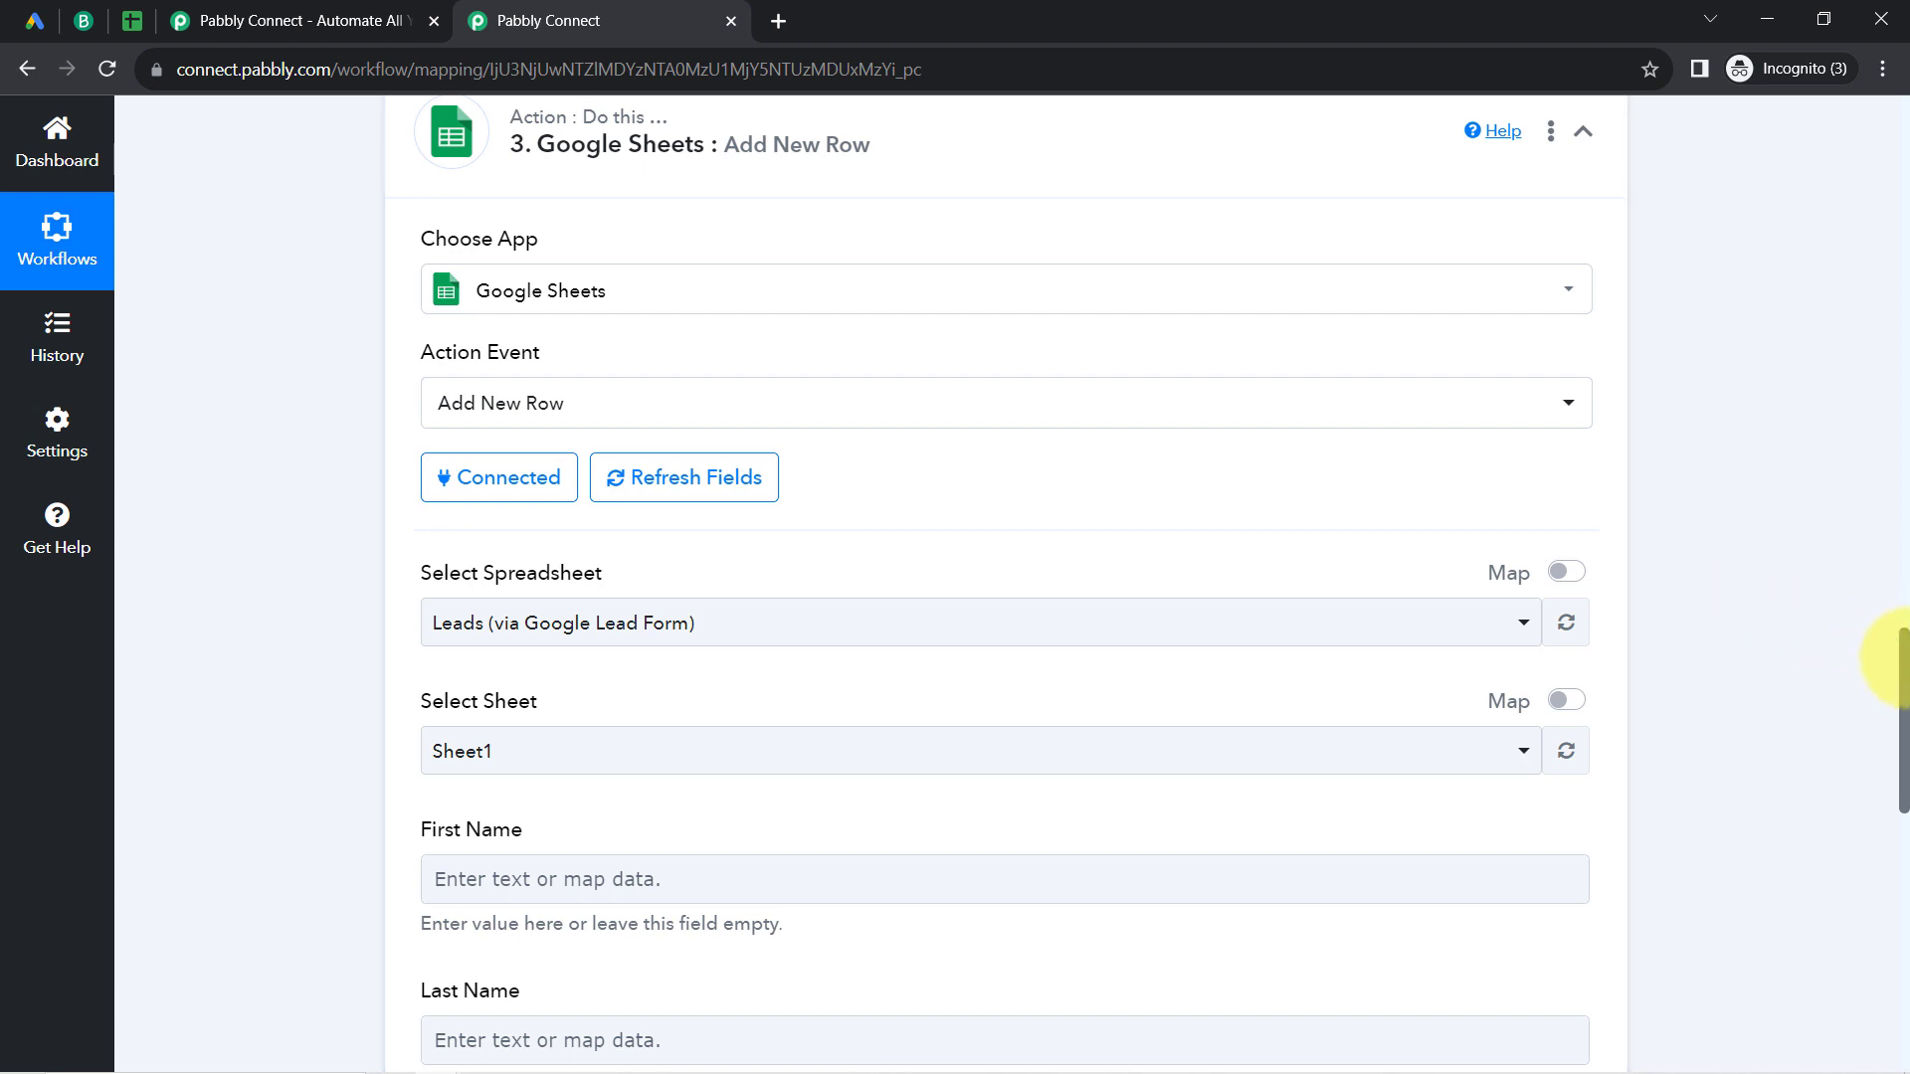
{"action": "scroll", "coordinate": [1895, 661], "scroll_direction": "down", "scroll_amount": 3}
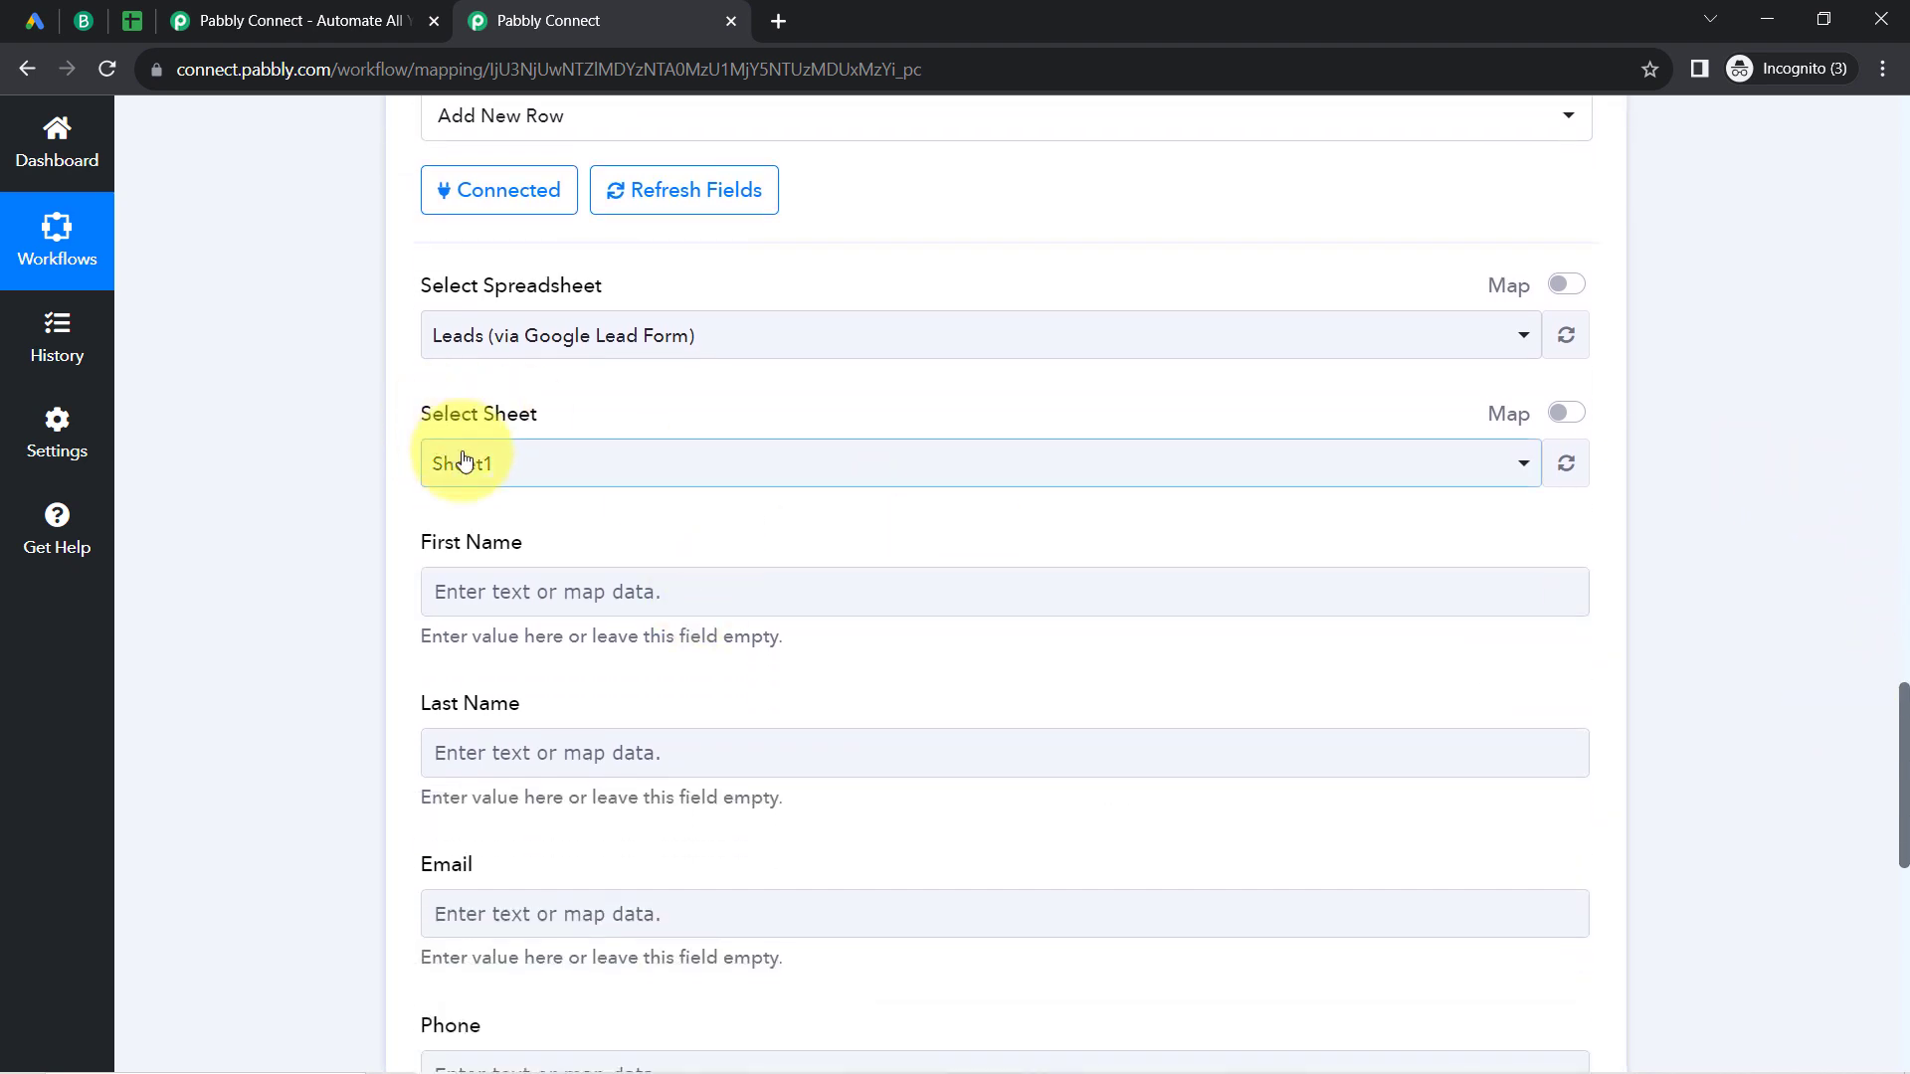
{"action": "left_click", "coordinate": [510, 464]}
{"action": "left_click", "coordinate": [507, 466]}
{"action": "left_click", "coordinate": [318, 549]}
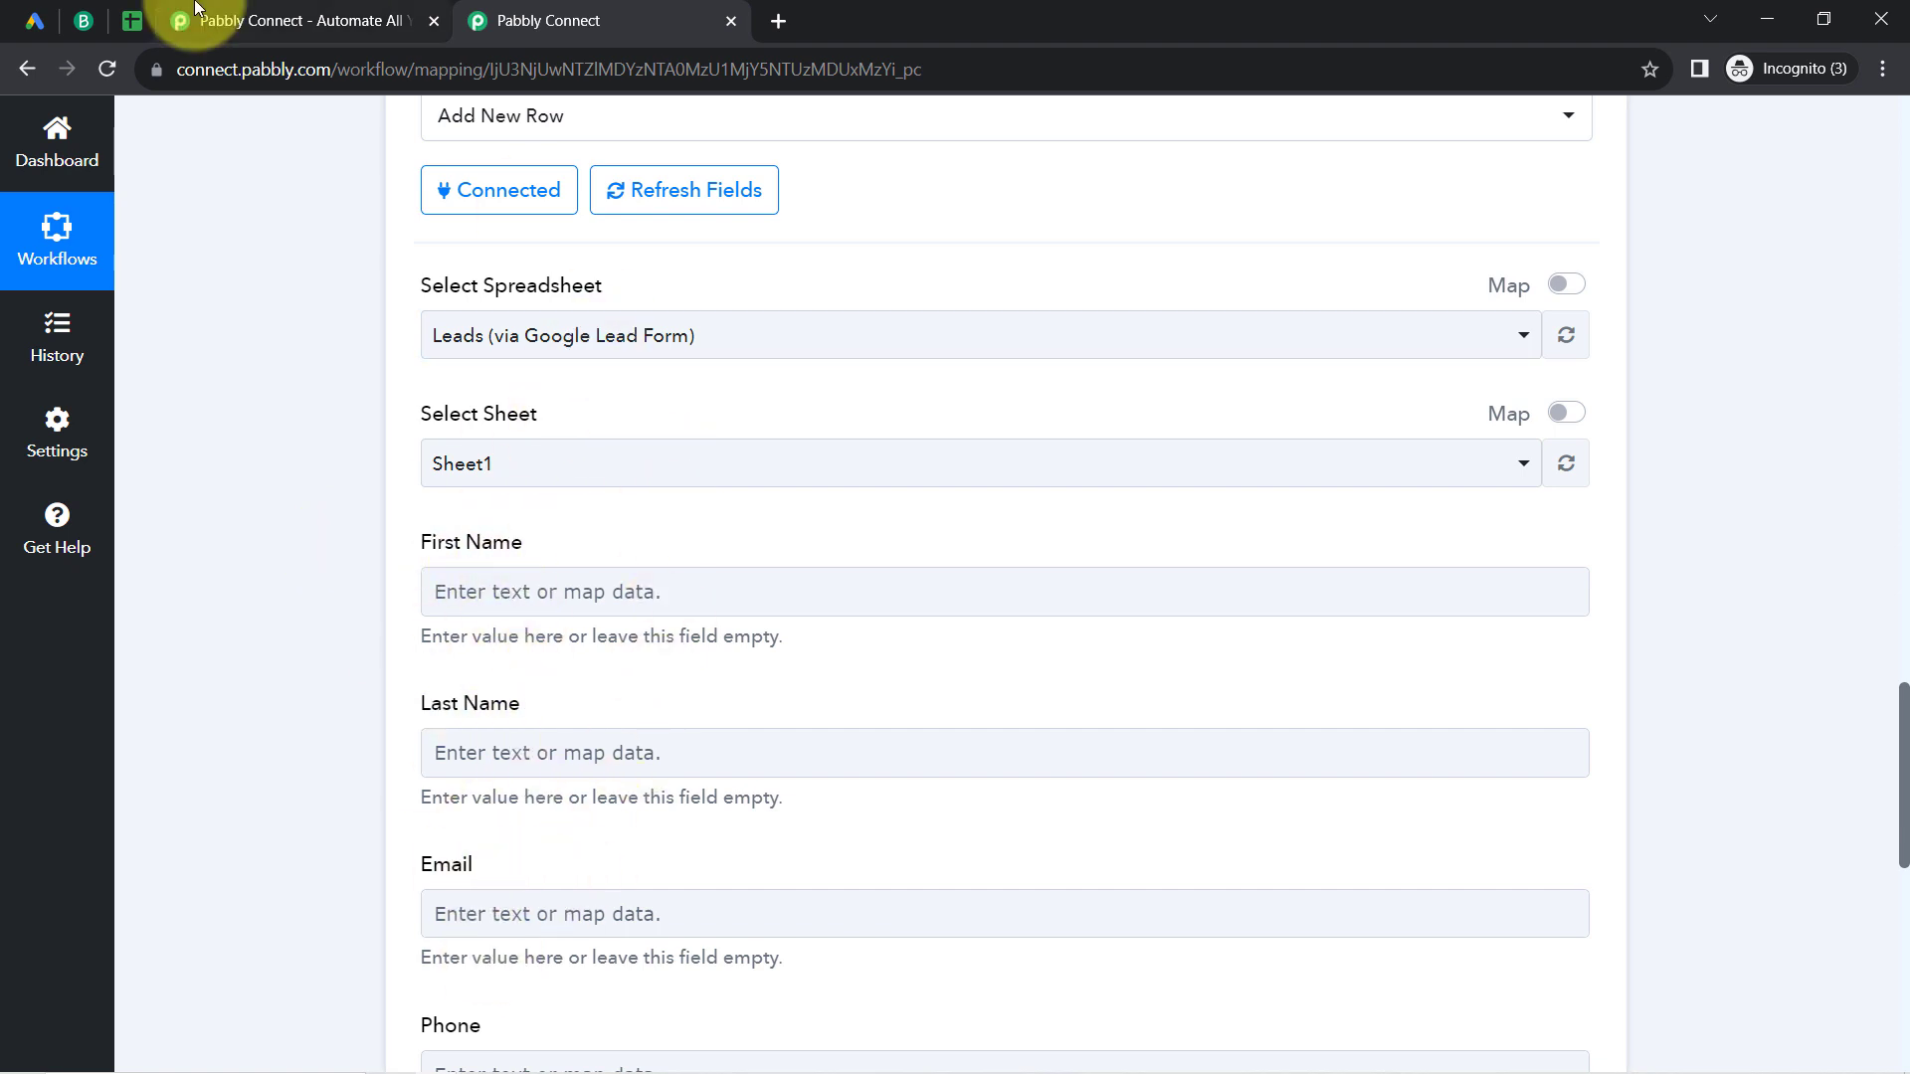
Step: Compare the column headers of the leads spreadsheet in Google Sheets with the Add New Row fields in Pabbly Connect
{"action": "left_click", "coordinate": [132, 18]}
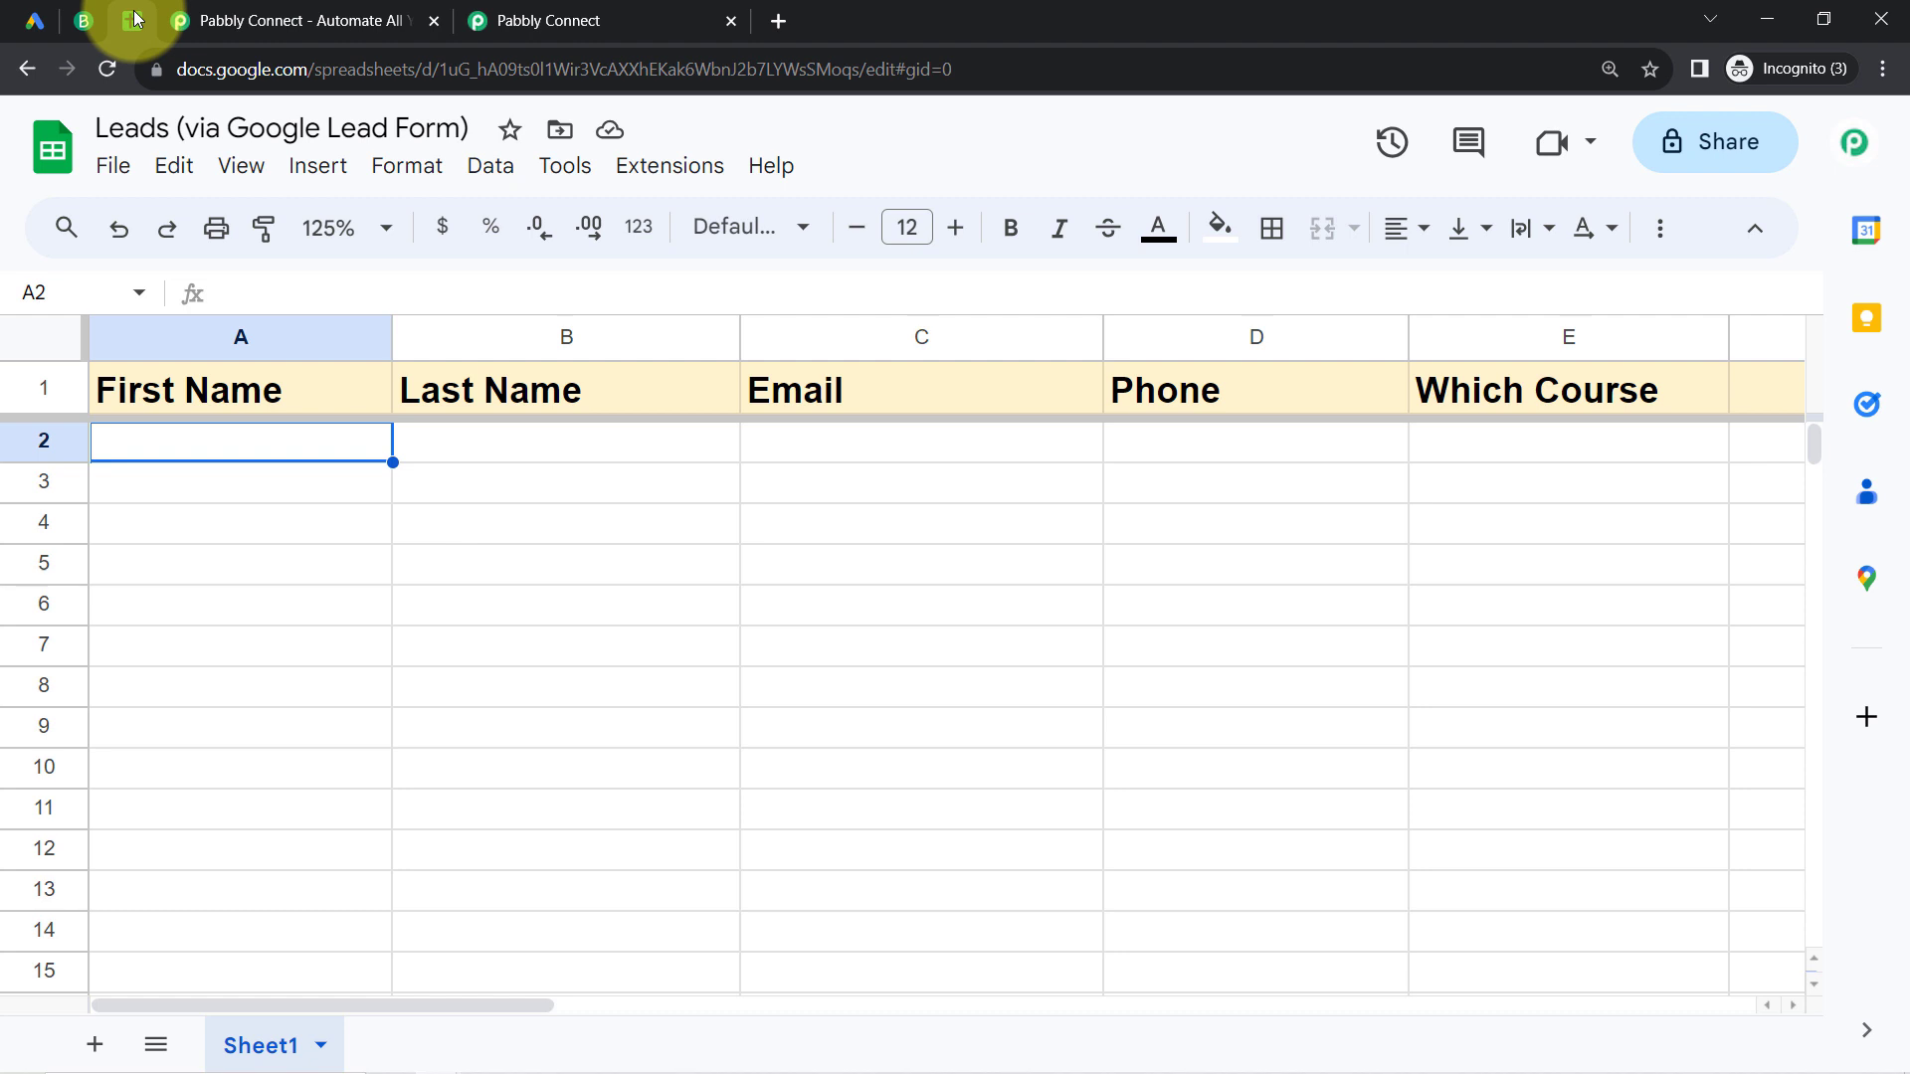
{"action": "left_click", "coordinate": [139, 339]}
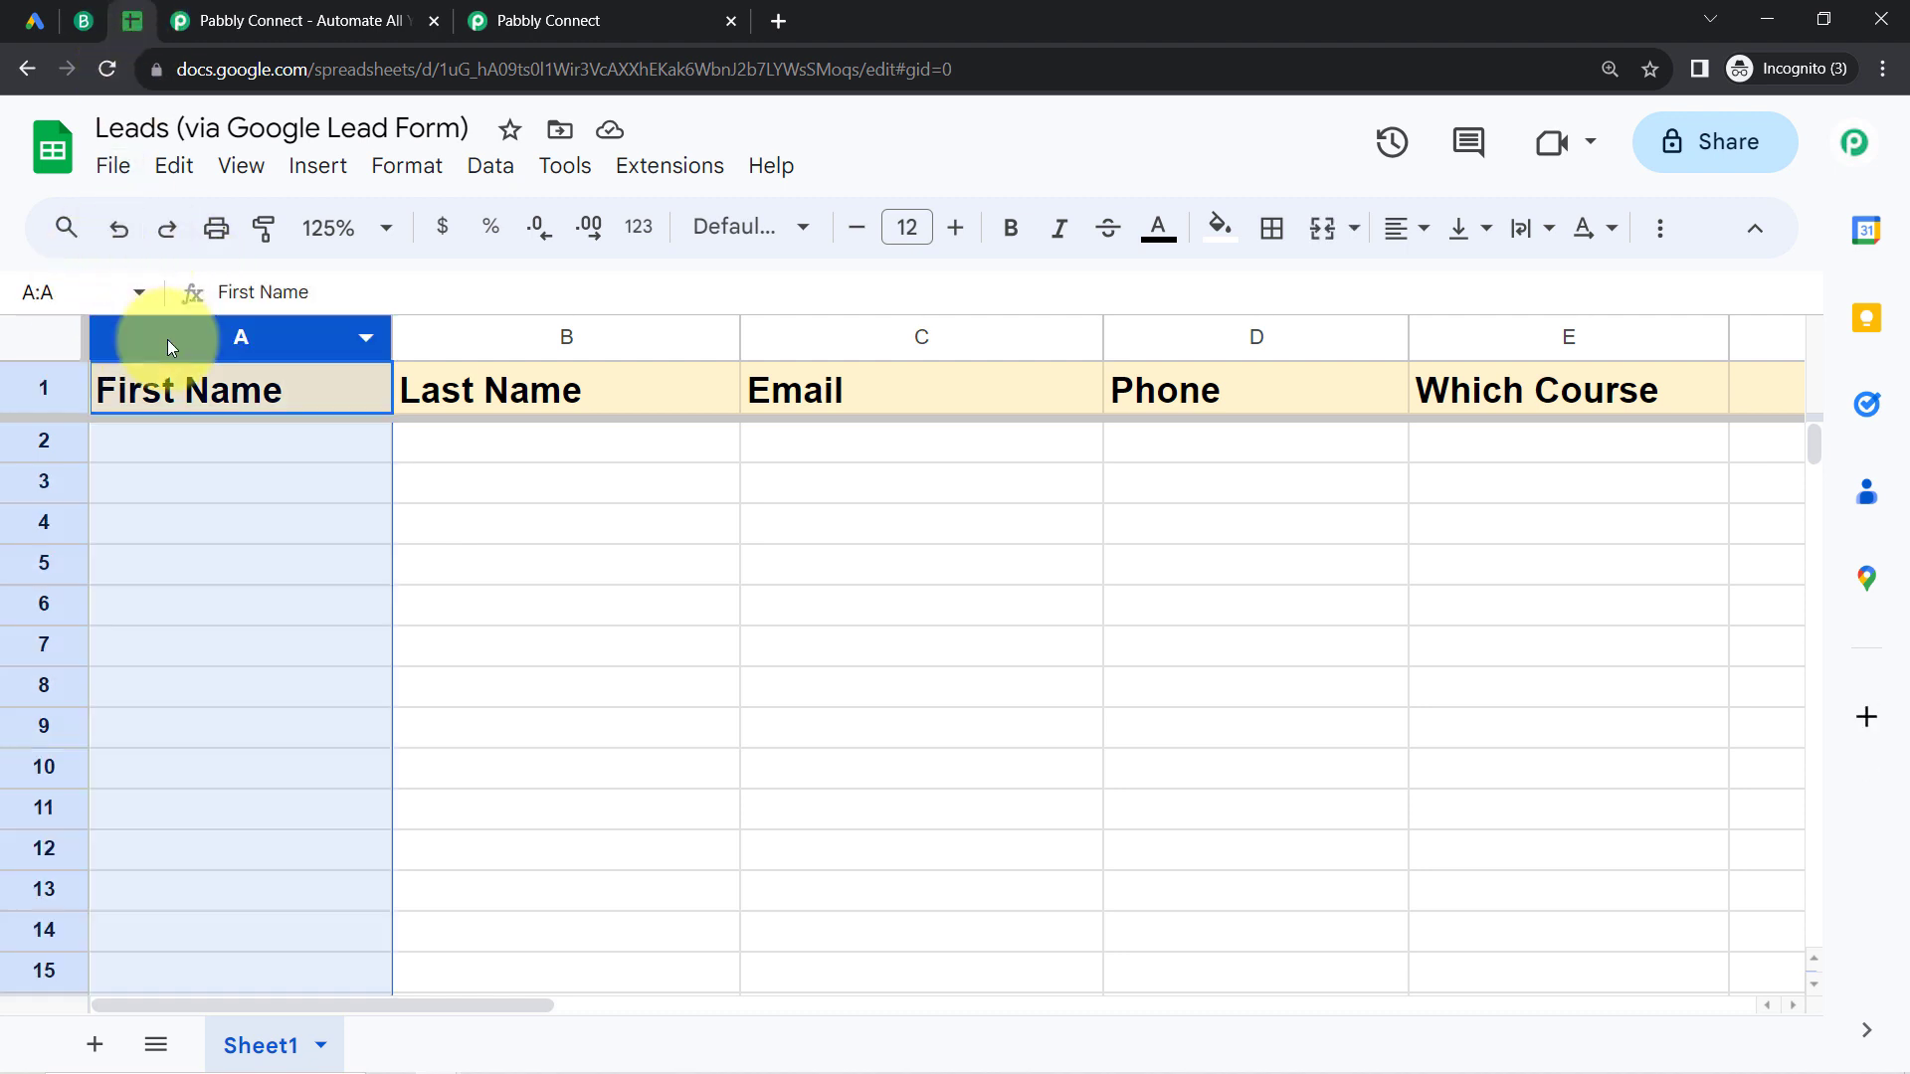
{"action": "left_click", "coordinate": [505, 347]}
{"action": "left_click", "coordinate": [861, 343]}
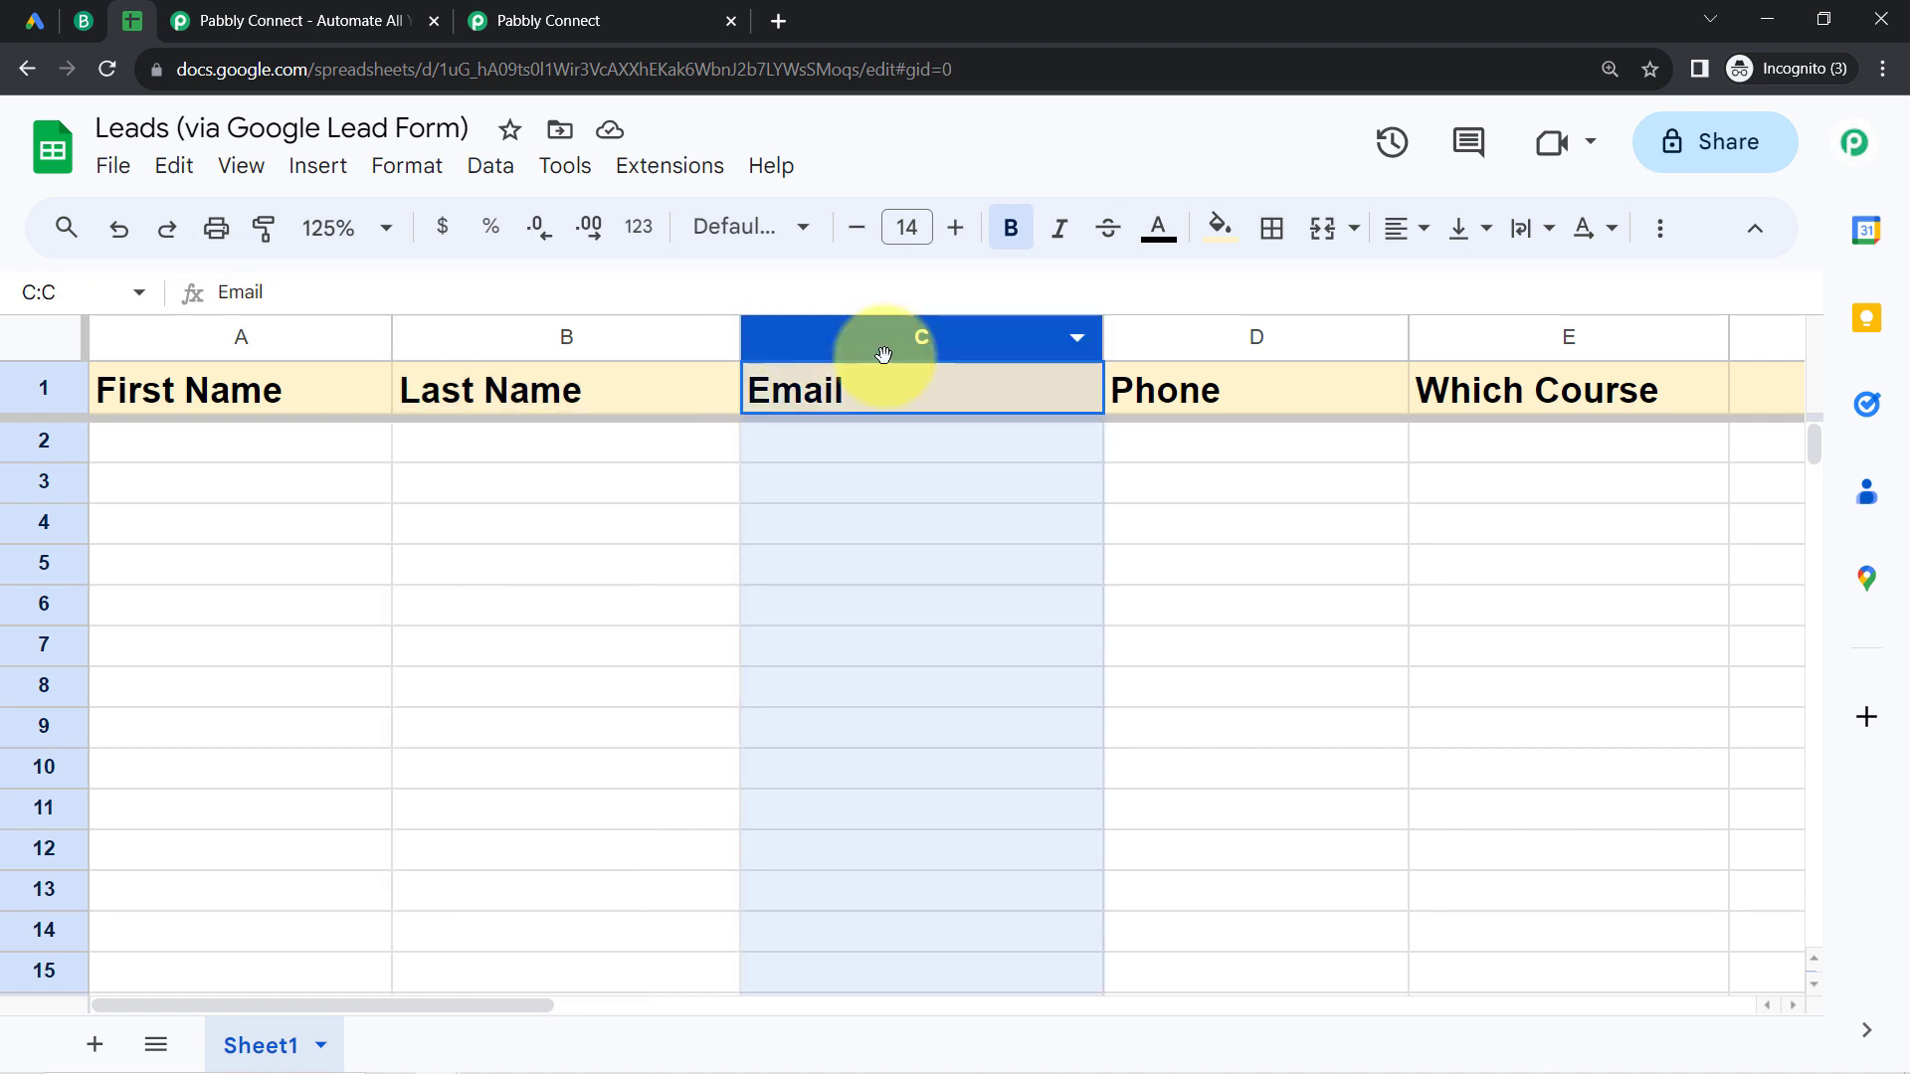
{"action": "left_click", "coordinate": [1220, 342]}
{"action": "left_click", "coordinate": [512, 21]}
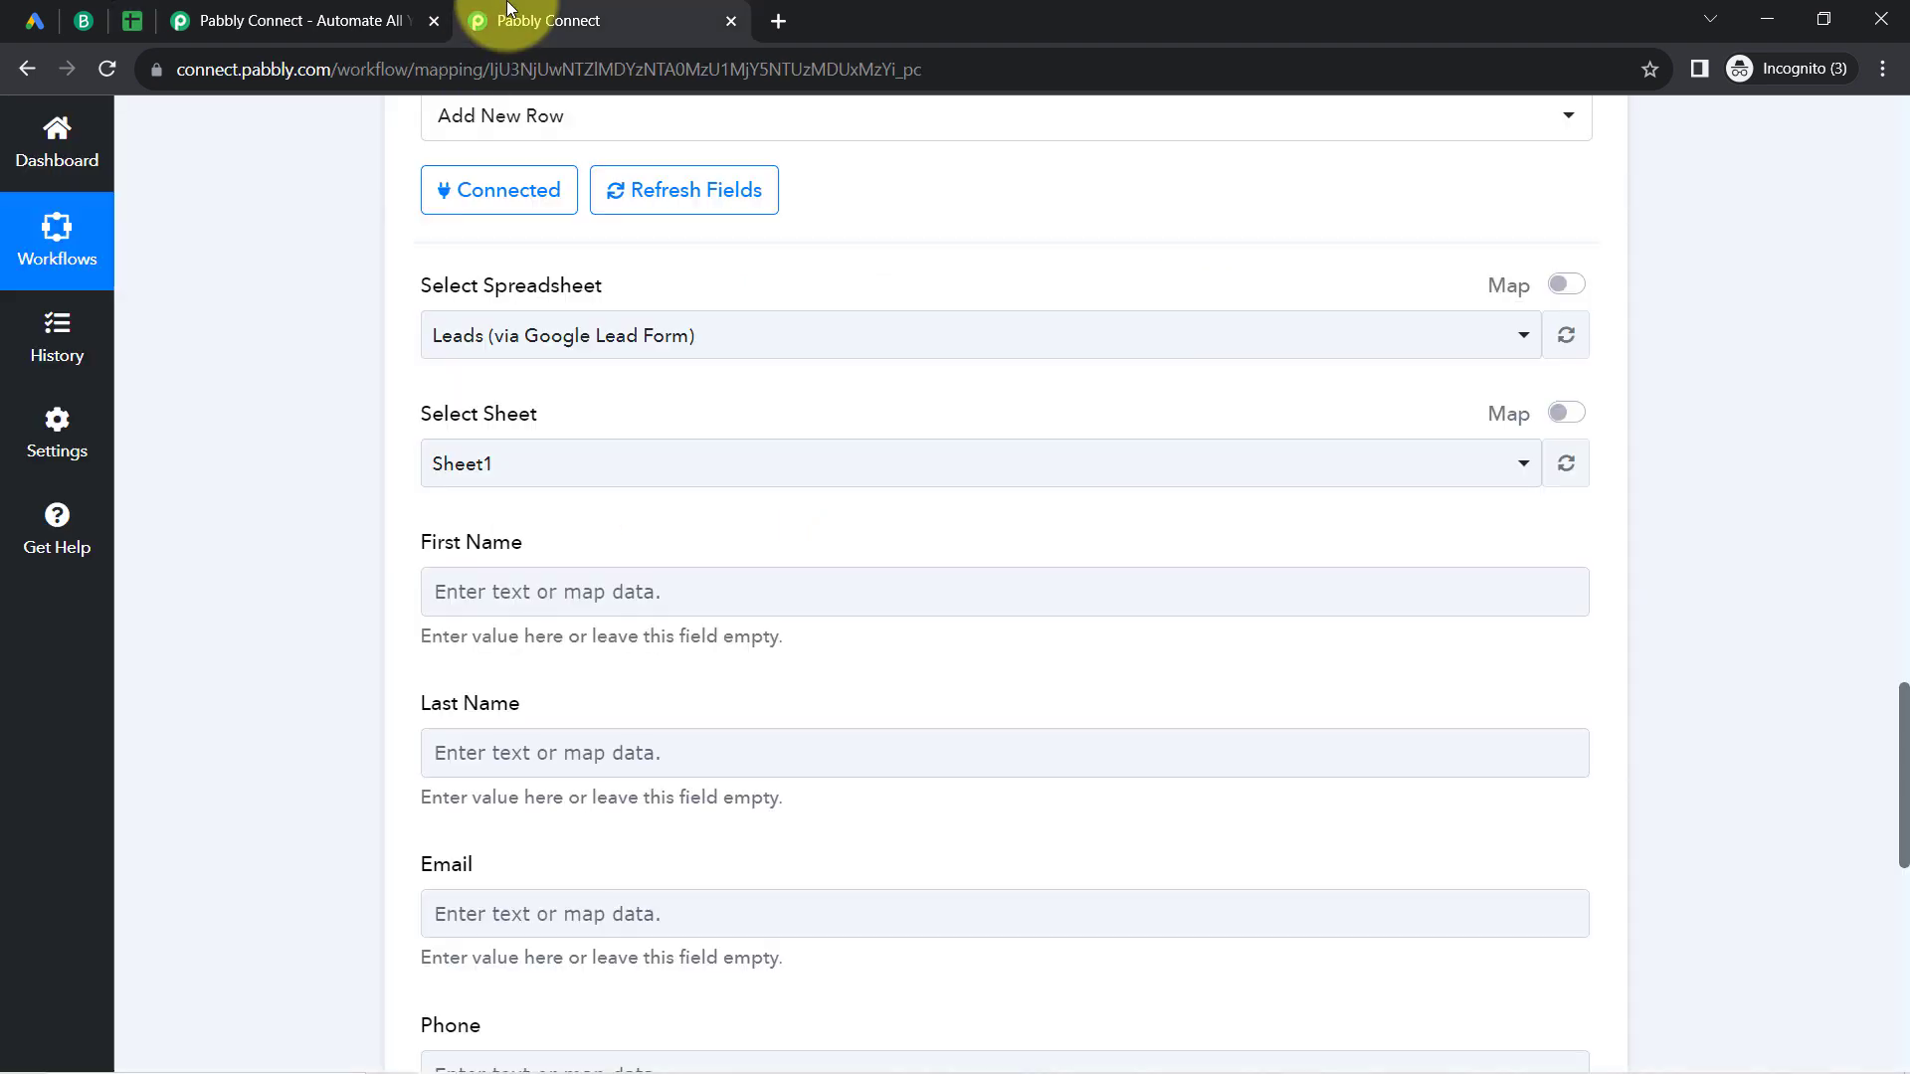
{"action": "left_click_drag", "start_coordinate": [431, 542], "coordinate": [487, 542]}
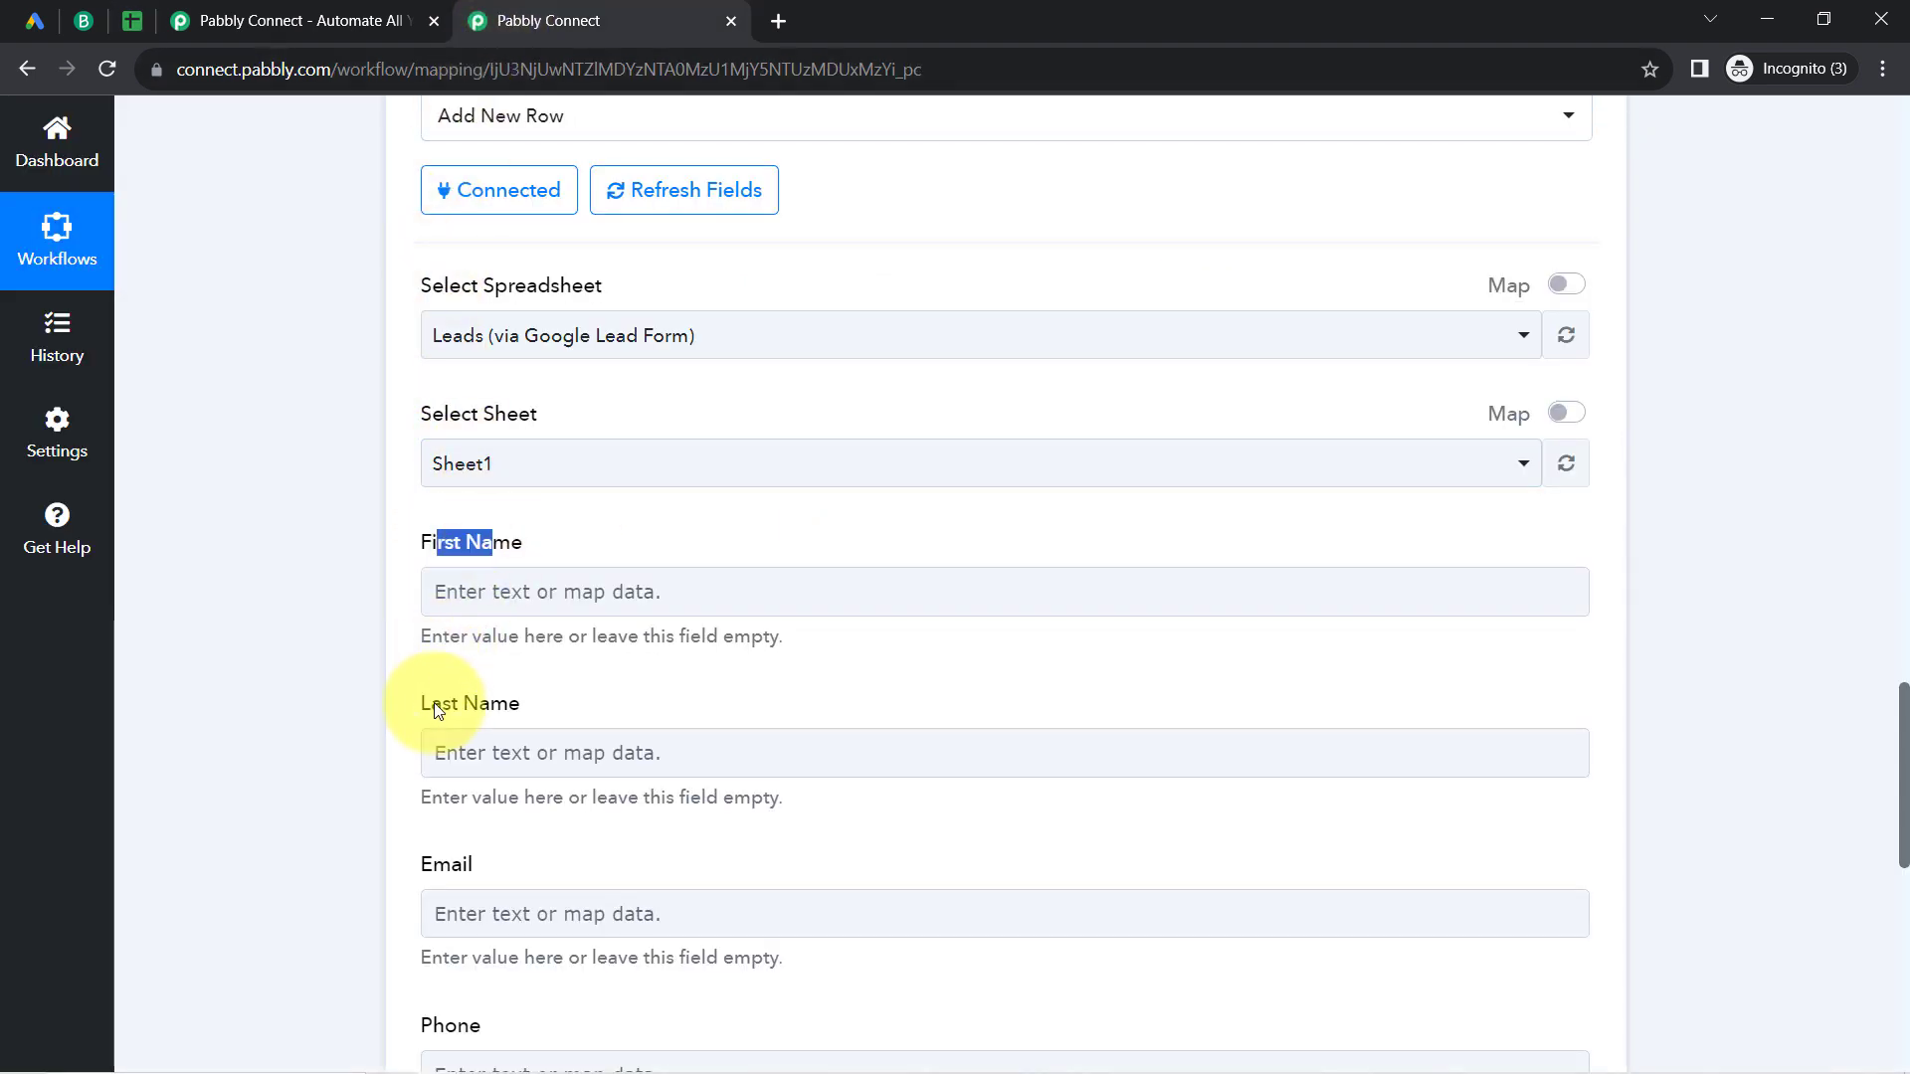
{"action": "left_click_drag", "start_coordinate": [431, 704], "coordinate": [557, 697]}
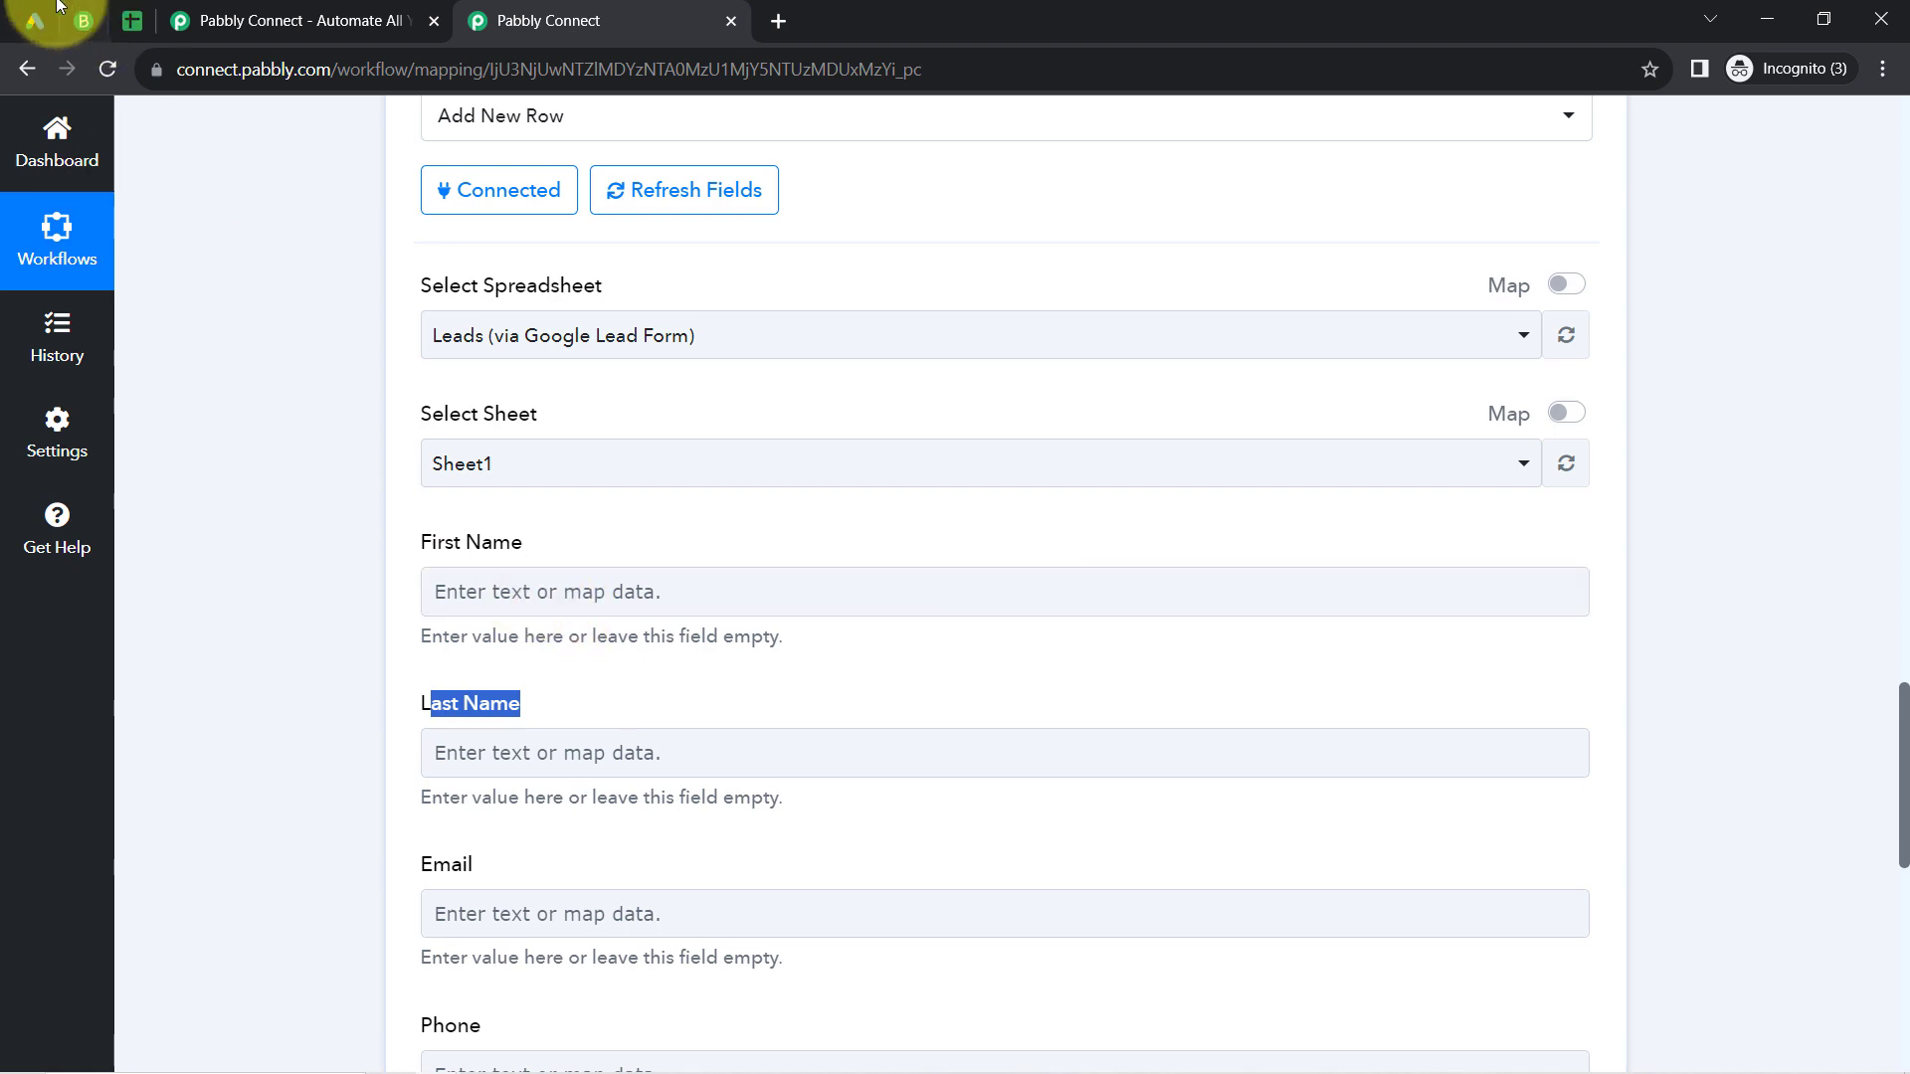
{"action": "left_click", "coordinate": [145, 22]}
{"action": "left_click", "coordinate": [554, 10]}
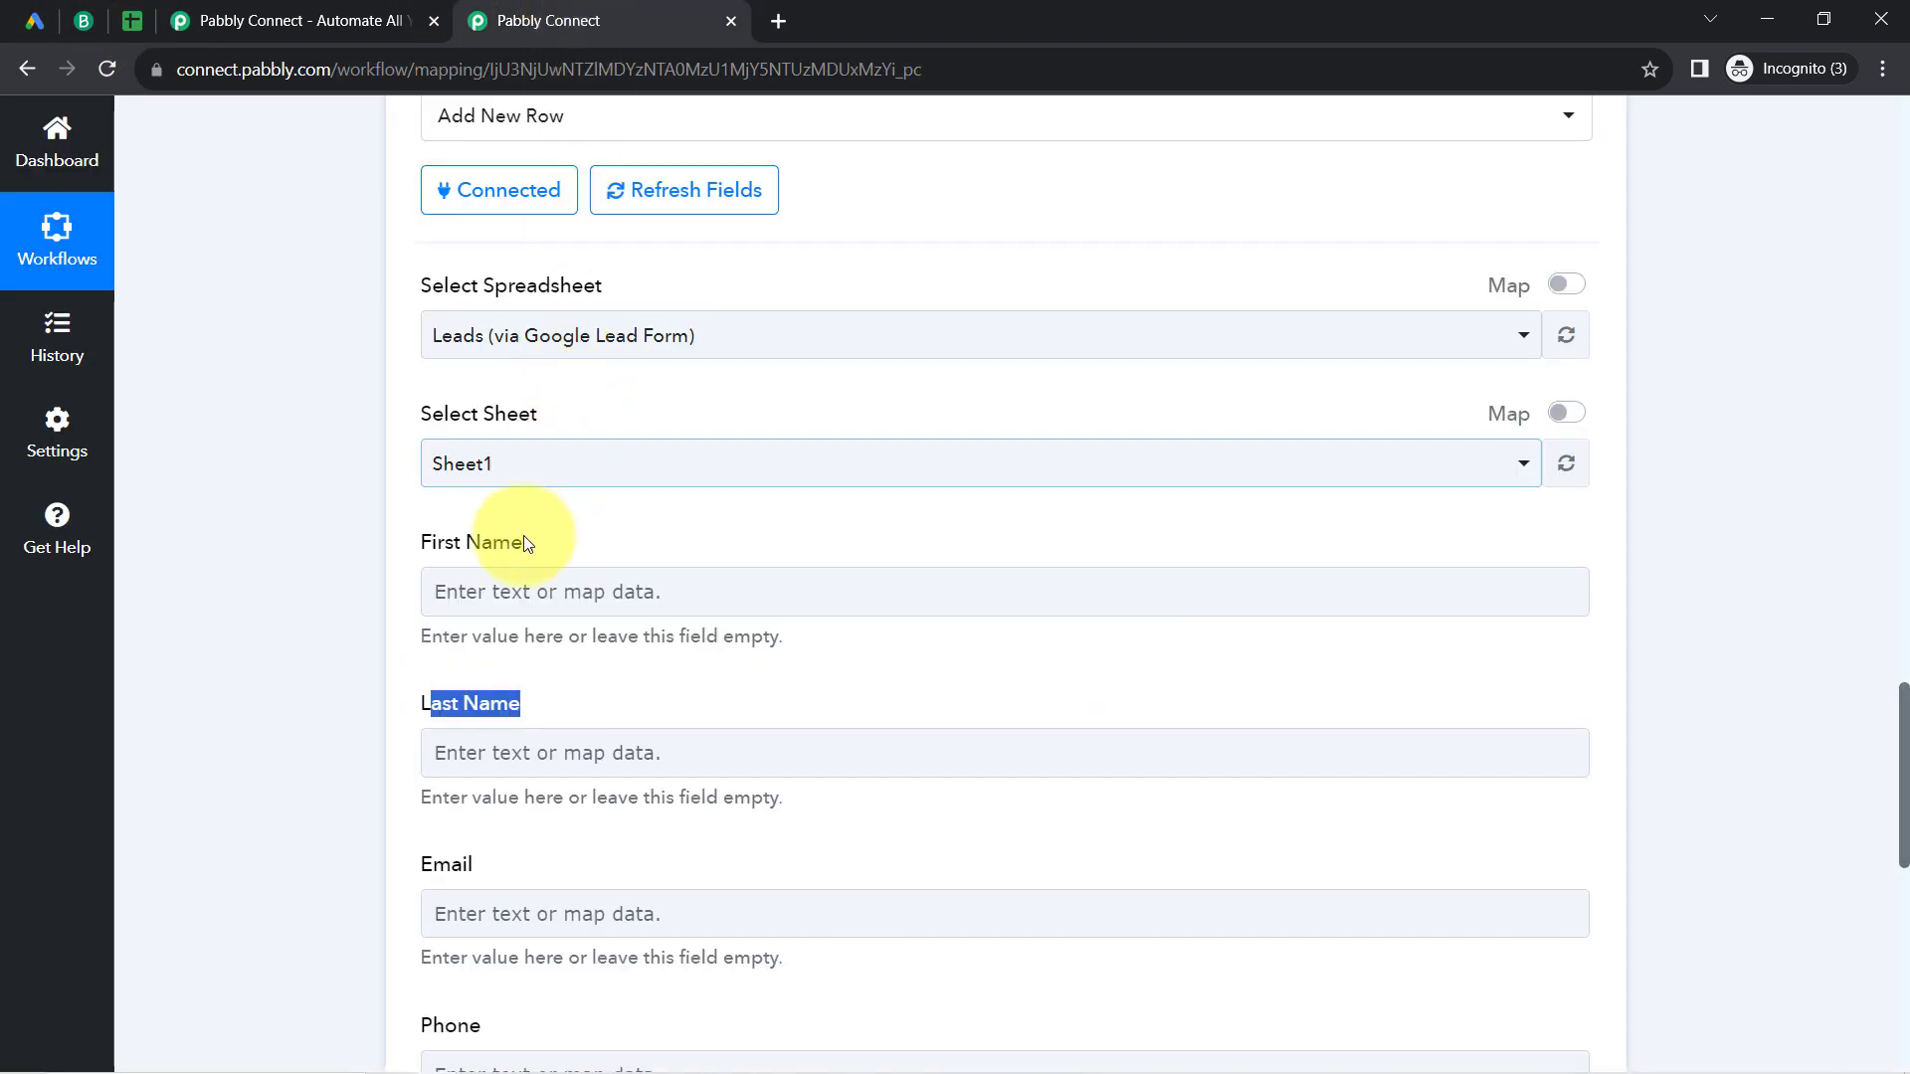
Step: Map the First Name field to User Column Data 0 String Value from the Google Lead Form step
{"action": "left_click", "coordinate": [452, 594]}
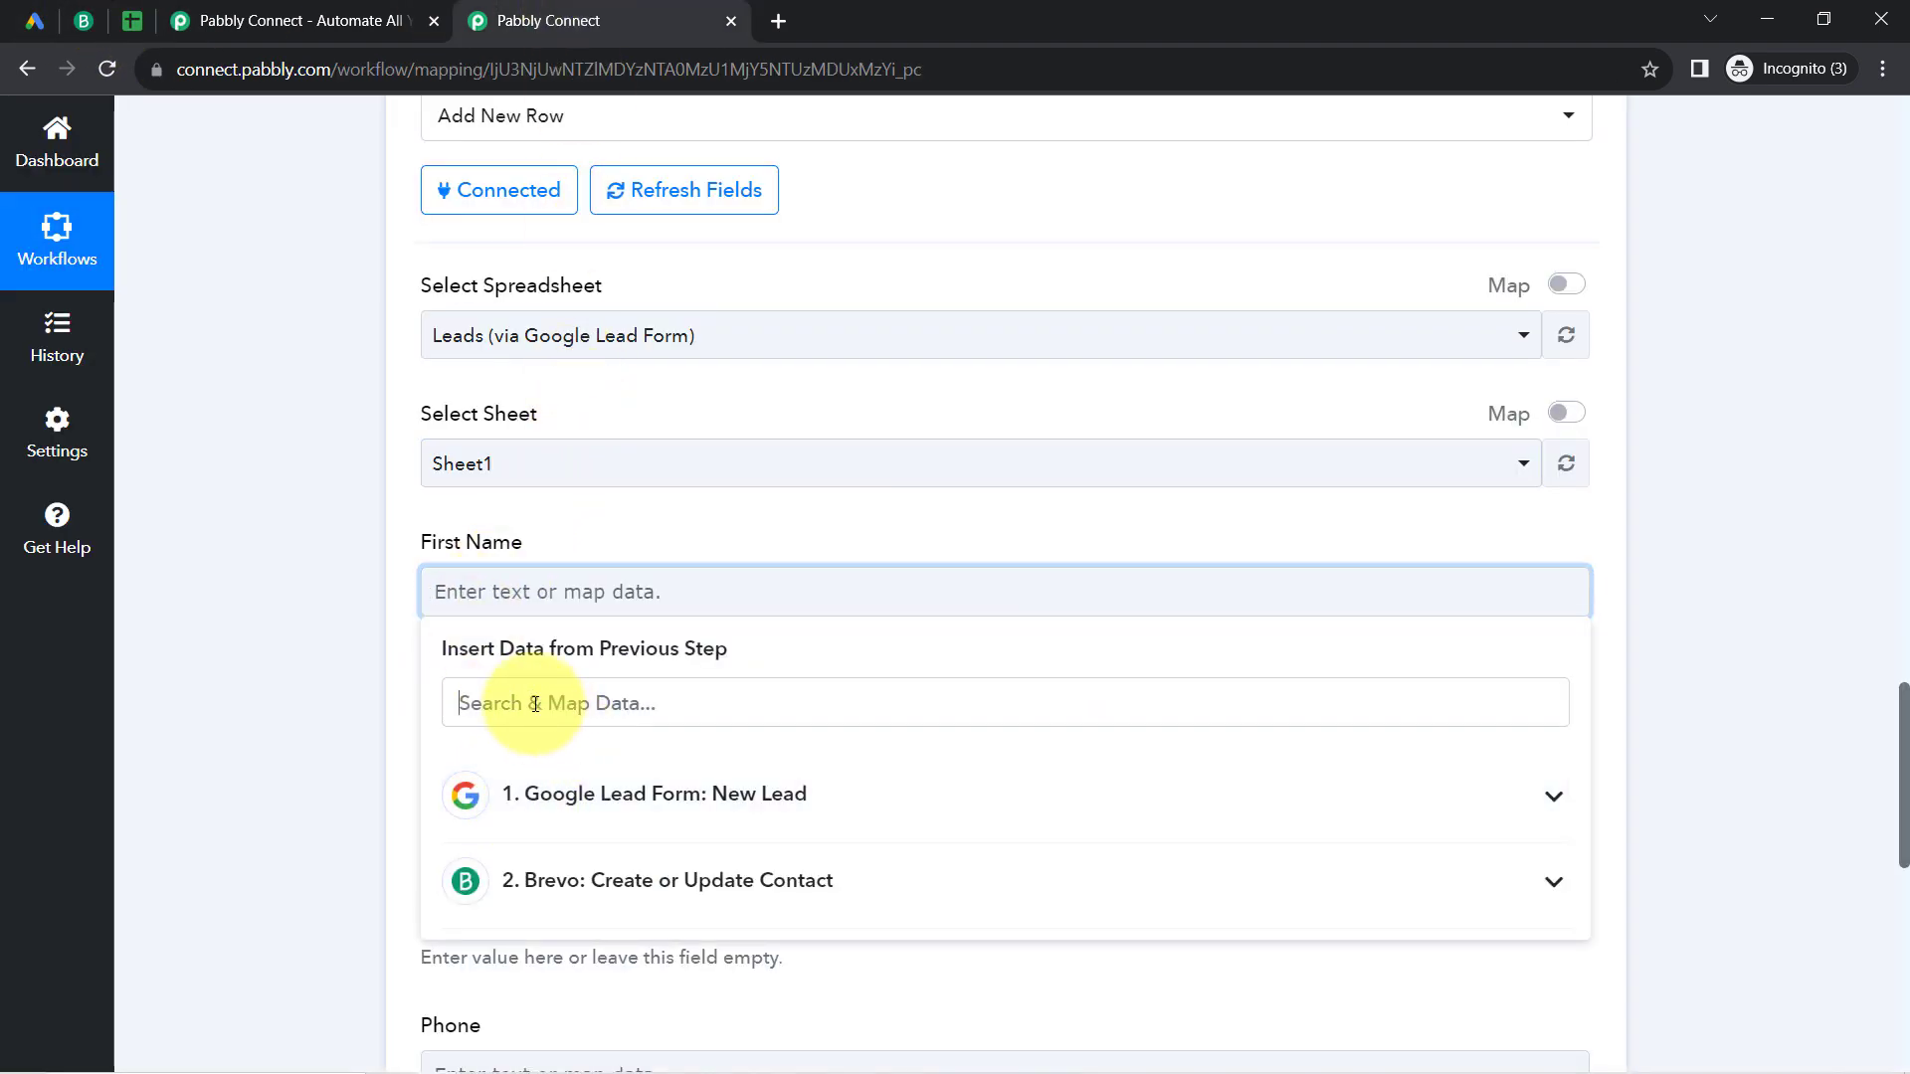
{"action": "type", "text": "firs"}
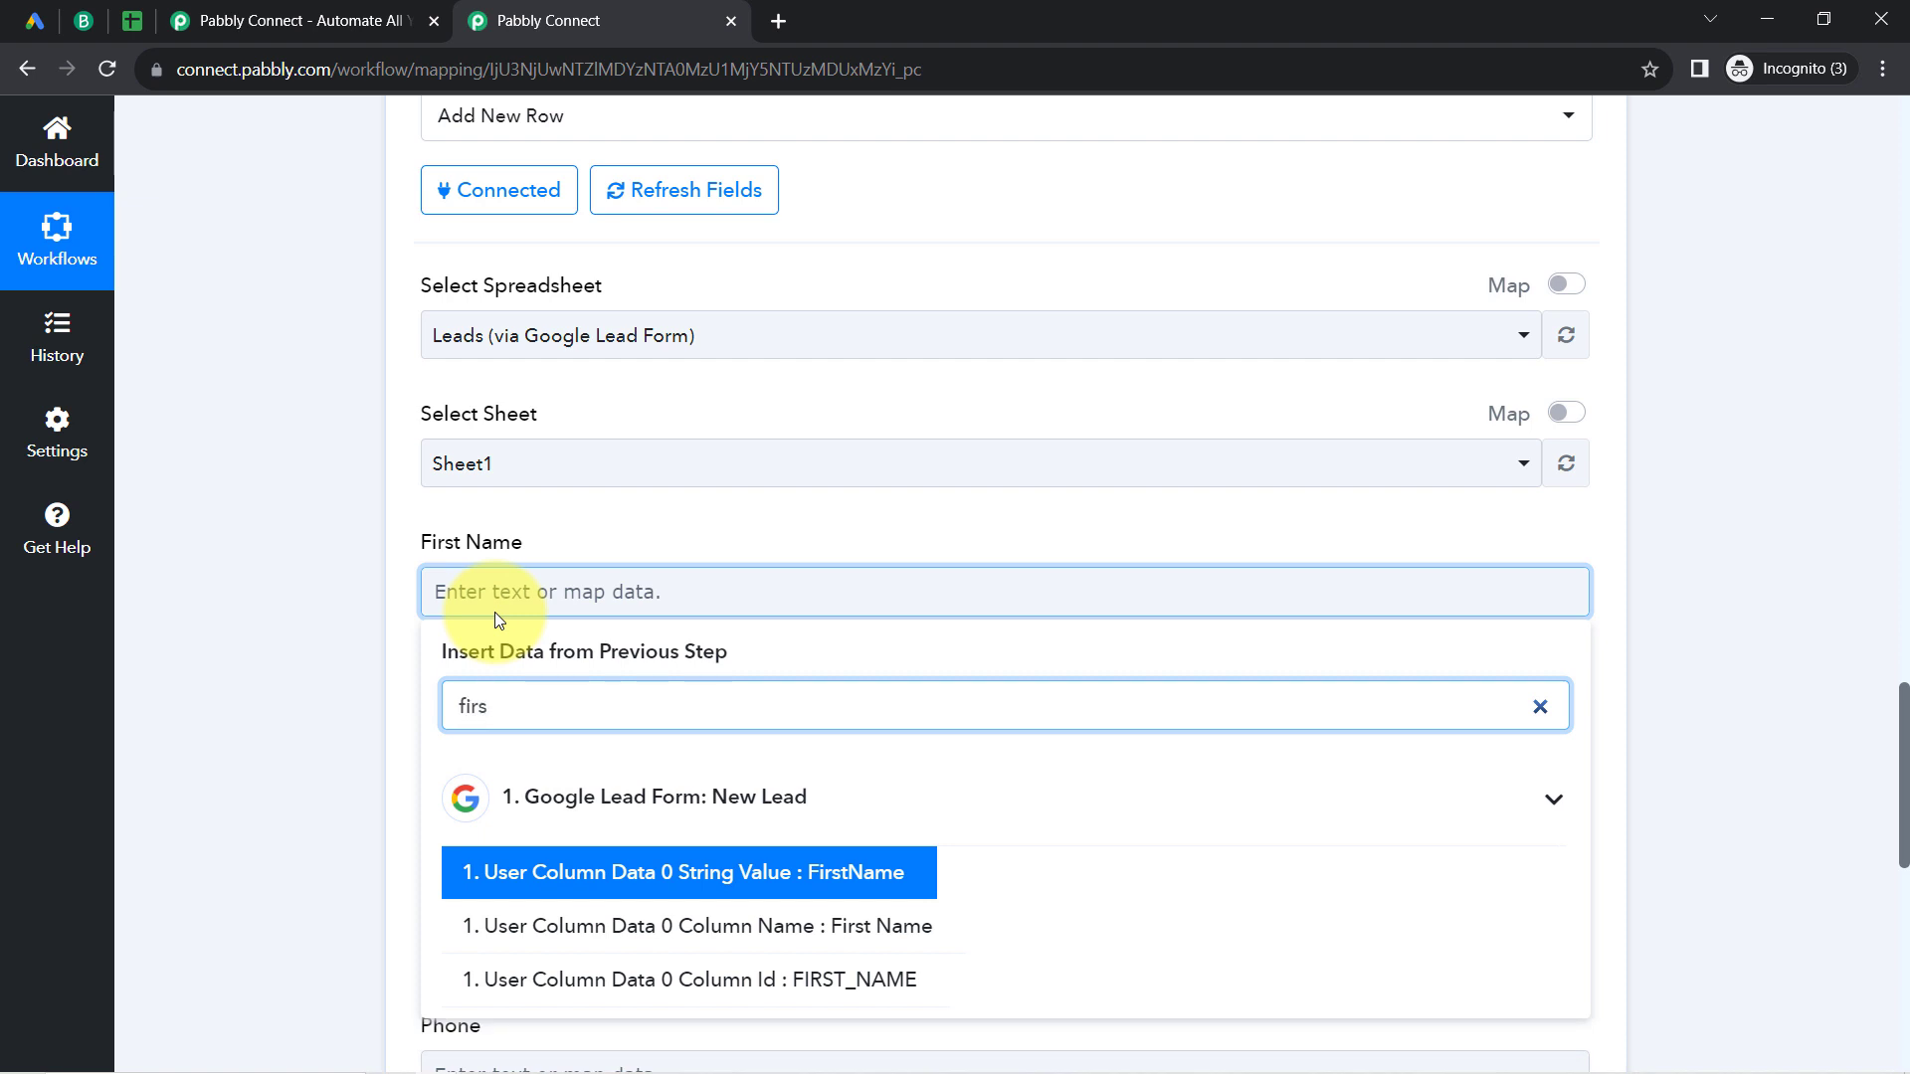
{"action": "left_click", "coordinate": [520, 878]}
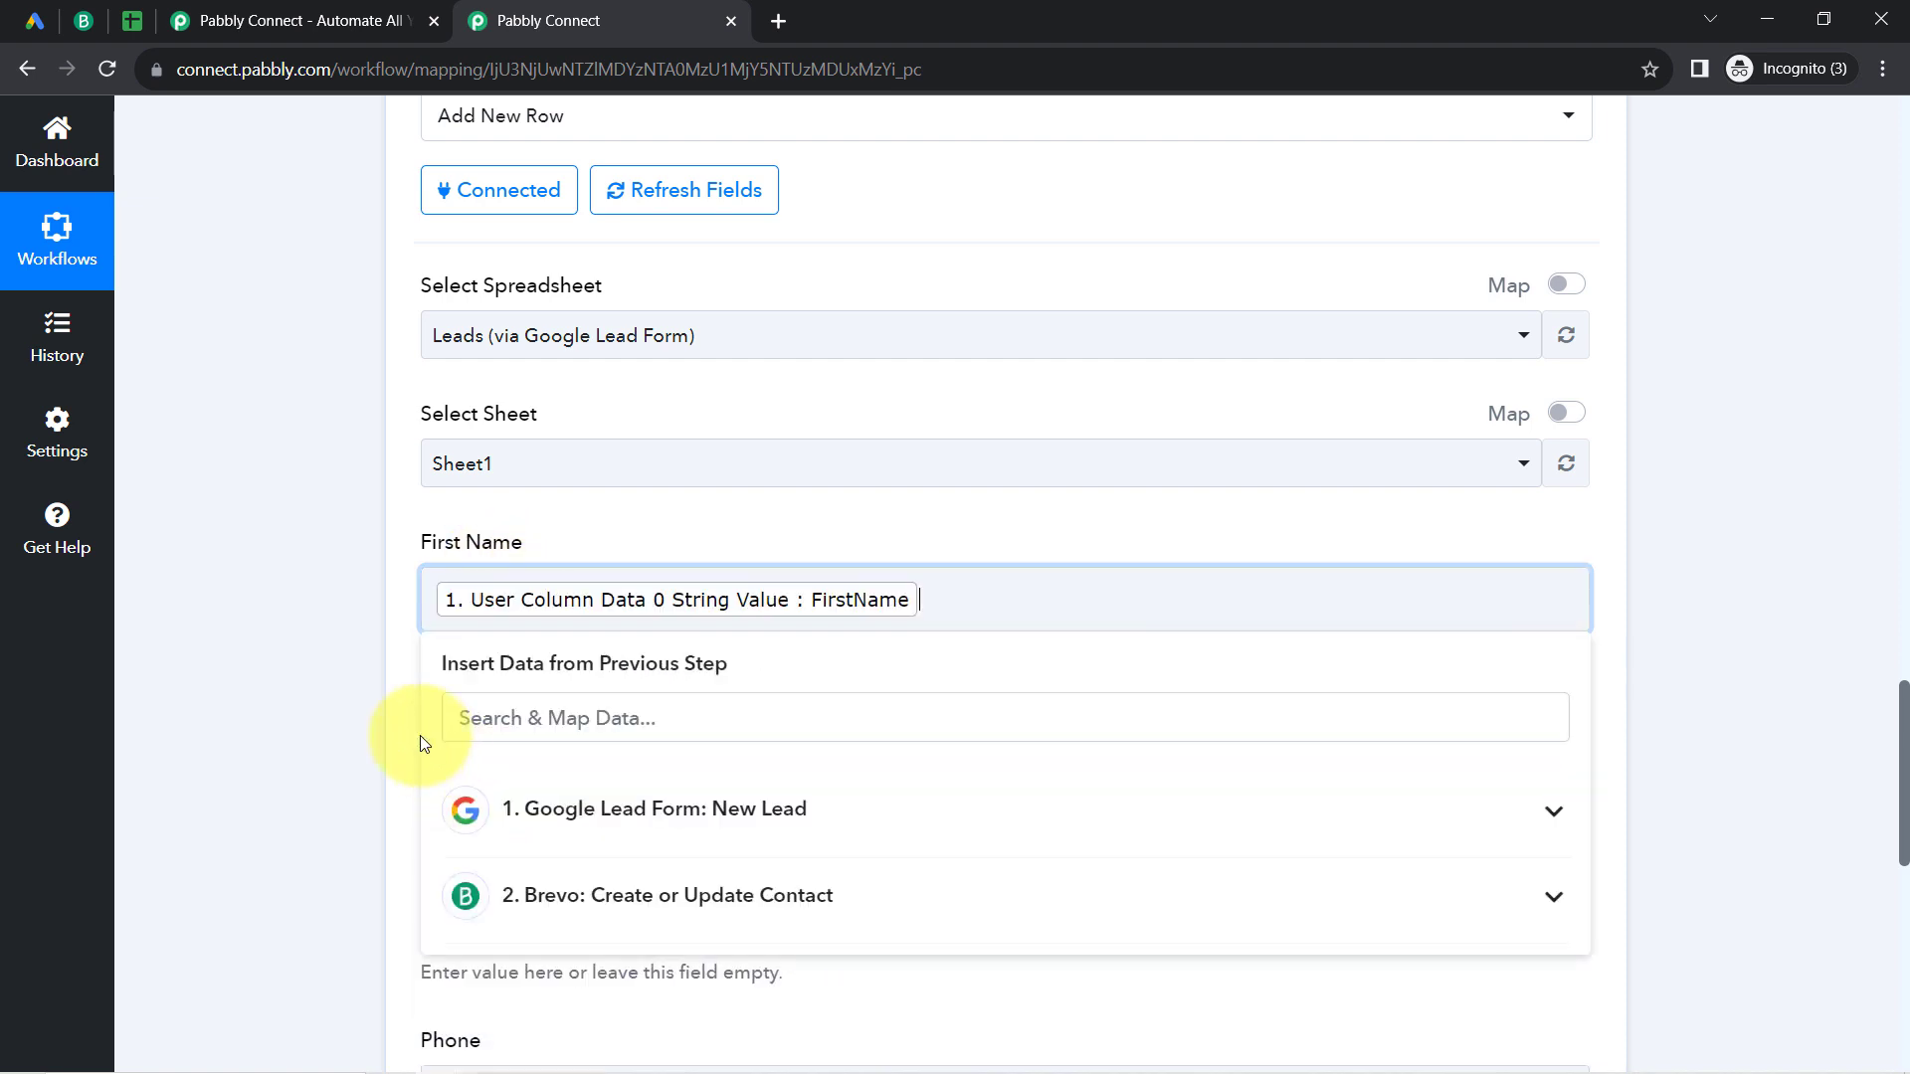
{"action": "left_click", "coordinate": [360, 712]}
Step: Map the Last Name field to User Column Data 1 String Value from the Google Lead Form step
{"action": "scroll", "coordinate": [360, 712], "scroll_direction": "down", "scroll_amount": 2}
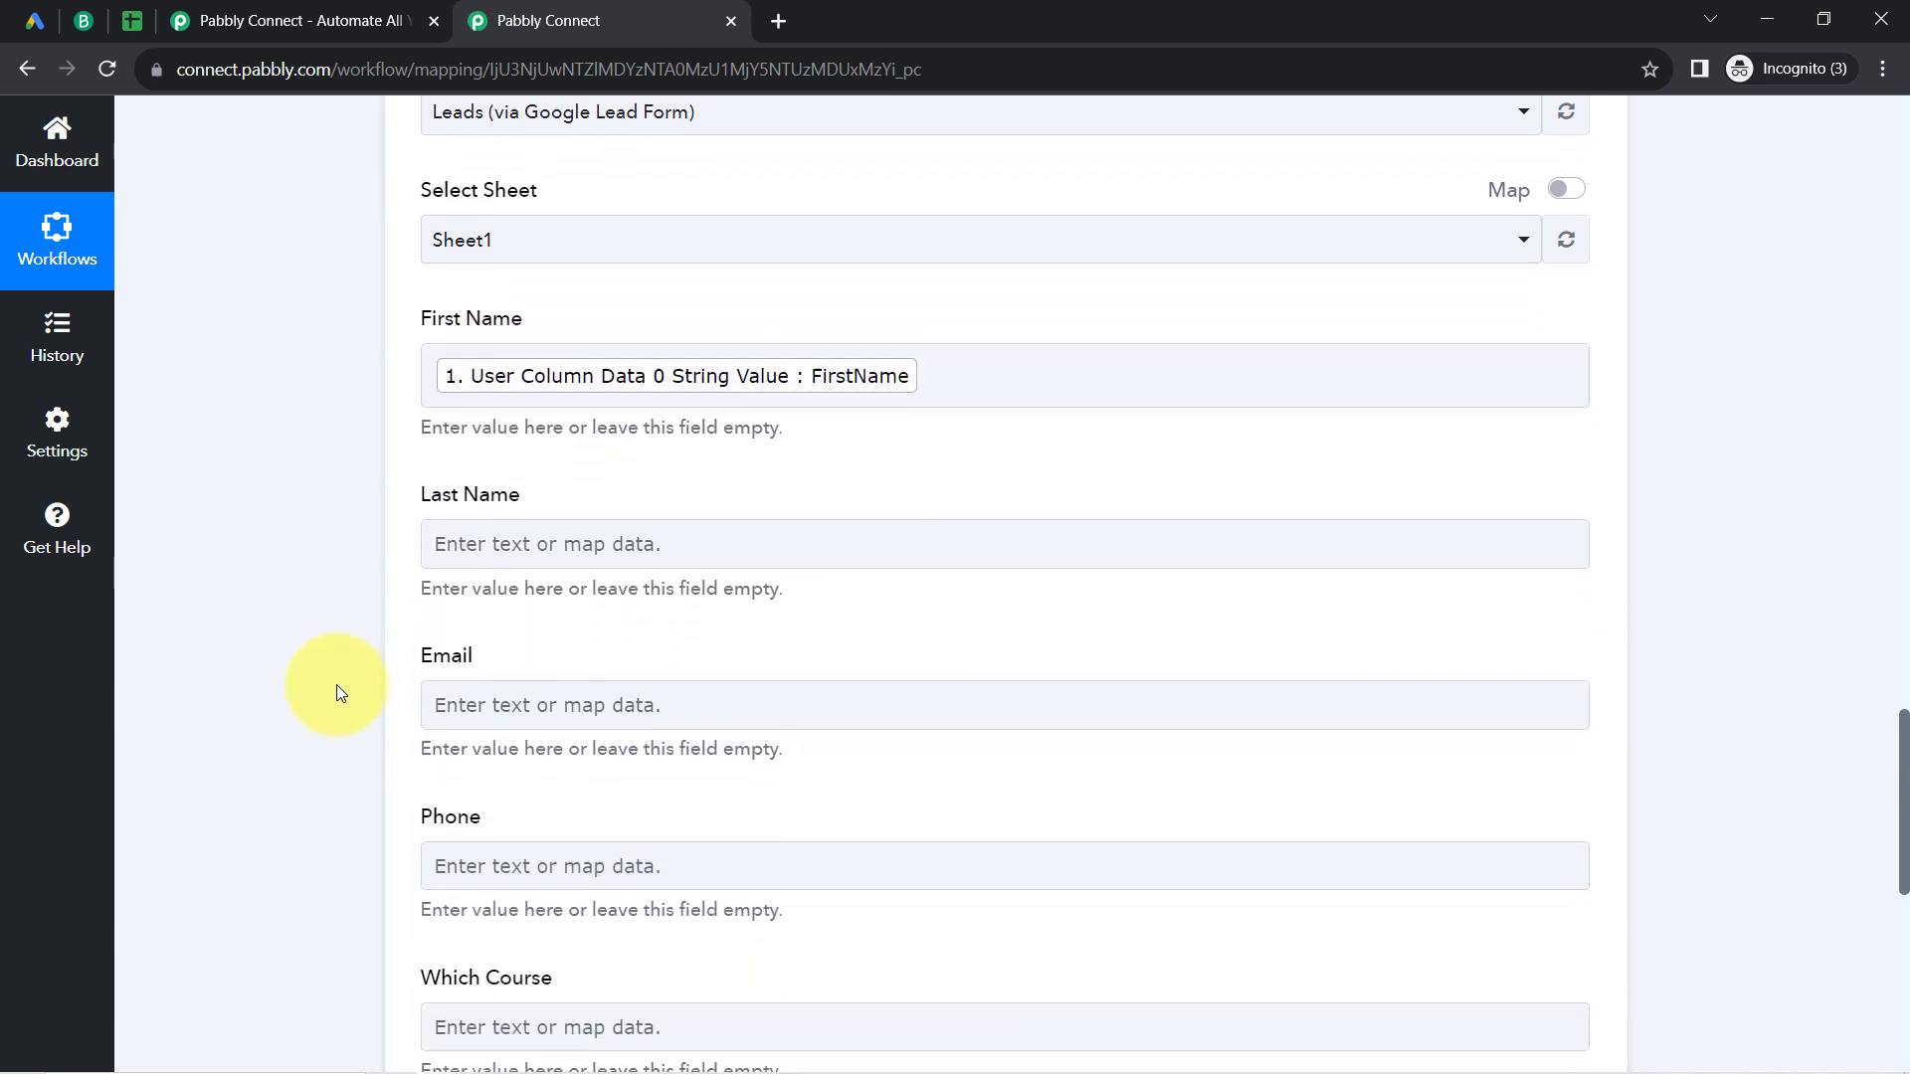
{"action": "scroll", "coordinate": [336, 693], "scroll_direction": "down", "scroll_amount": 2}
{"action": "left_click", "coordinate": [481, 319]}
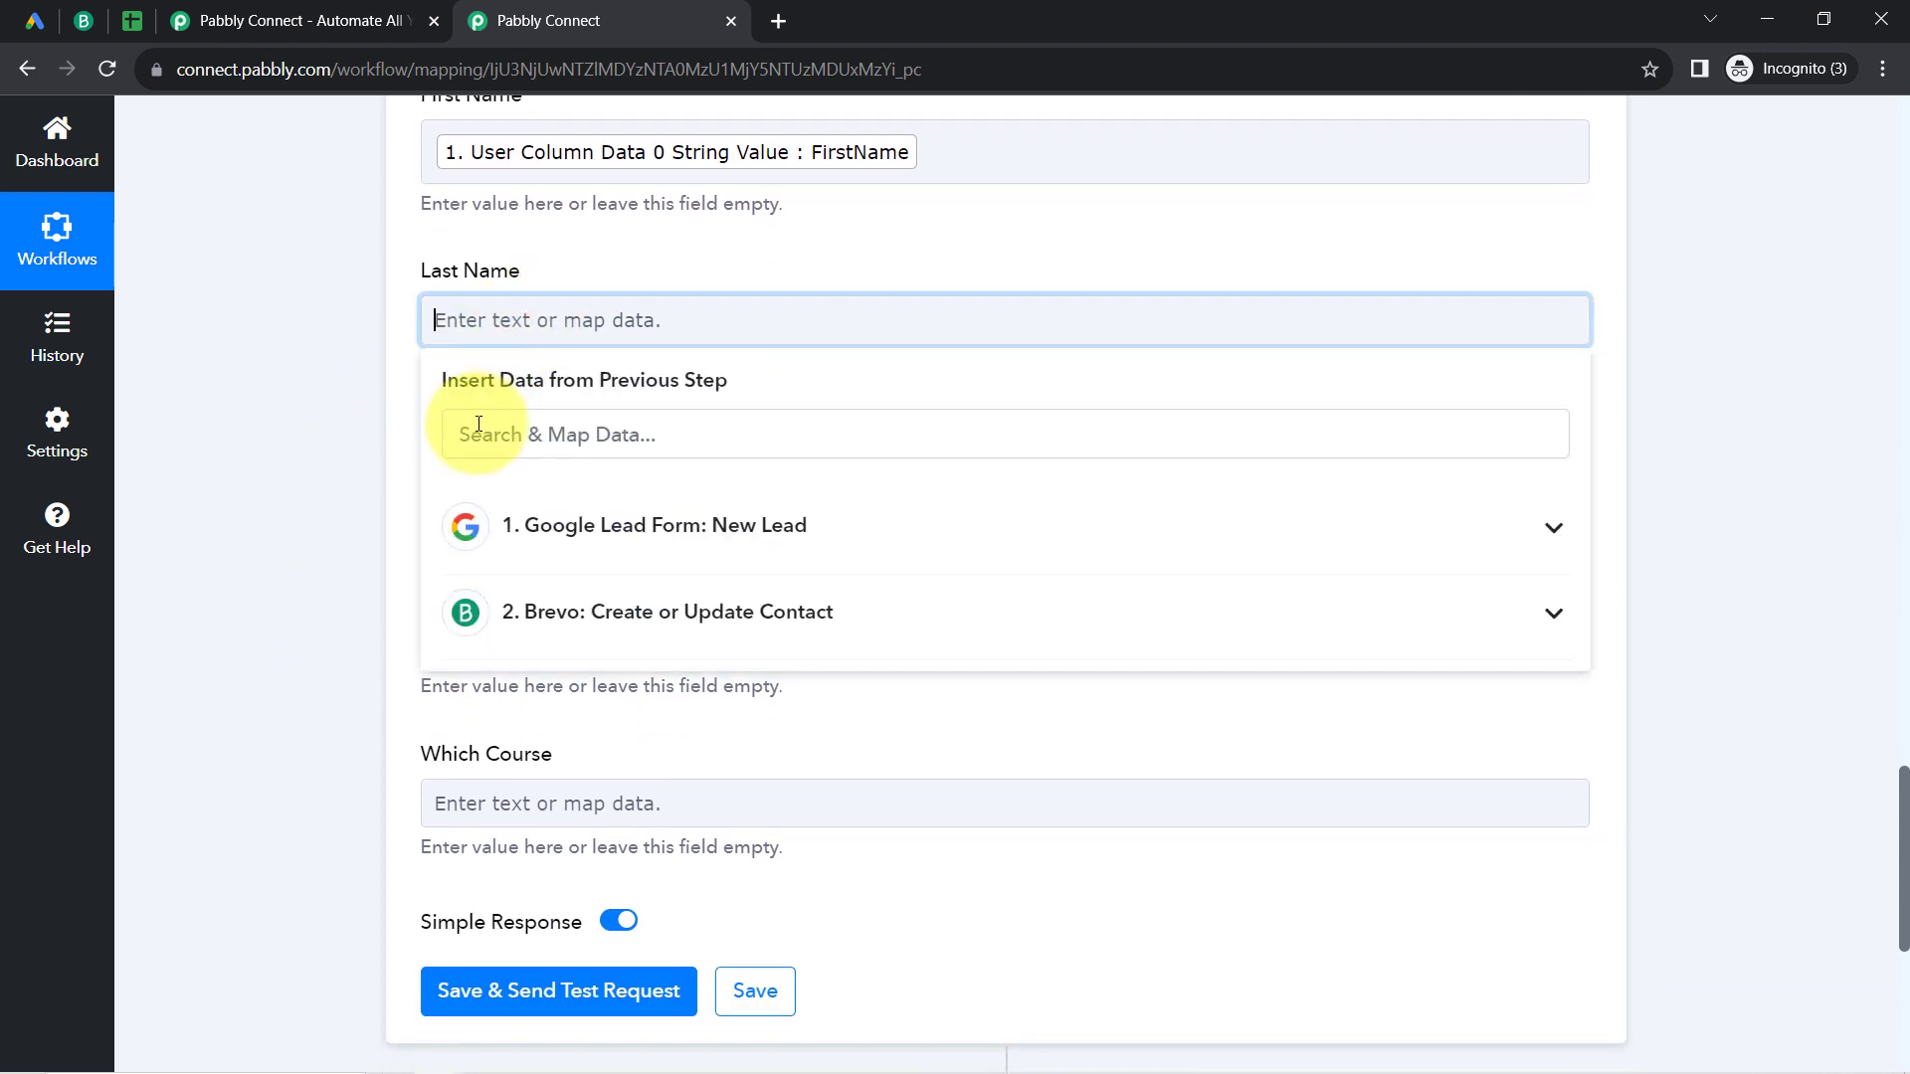
{"action": "left_click", "coordinate": [475, 434]}
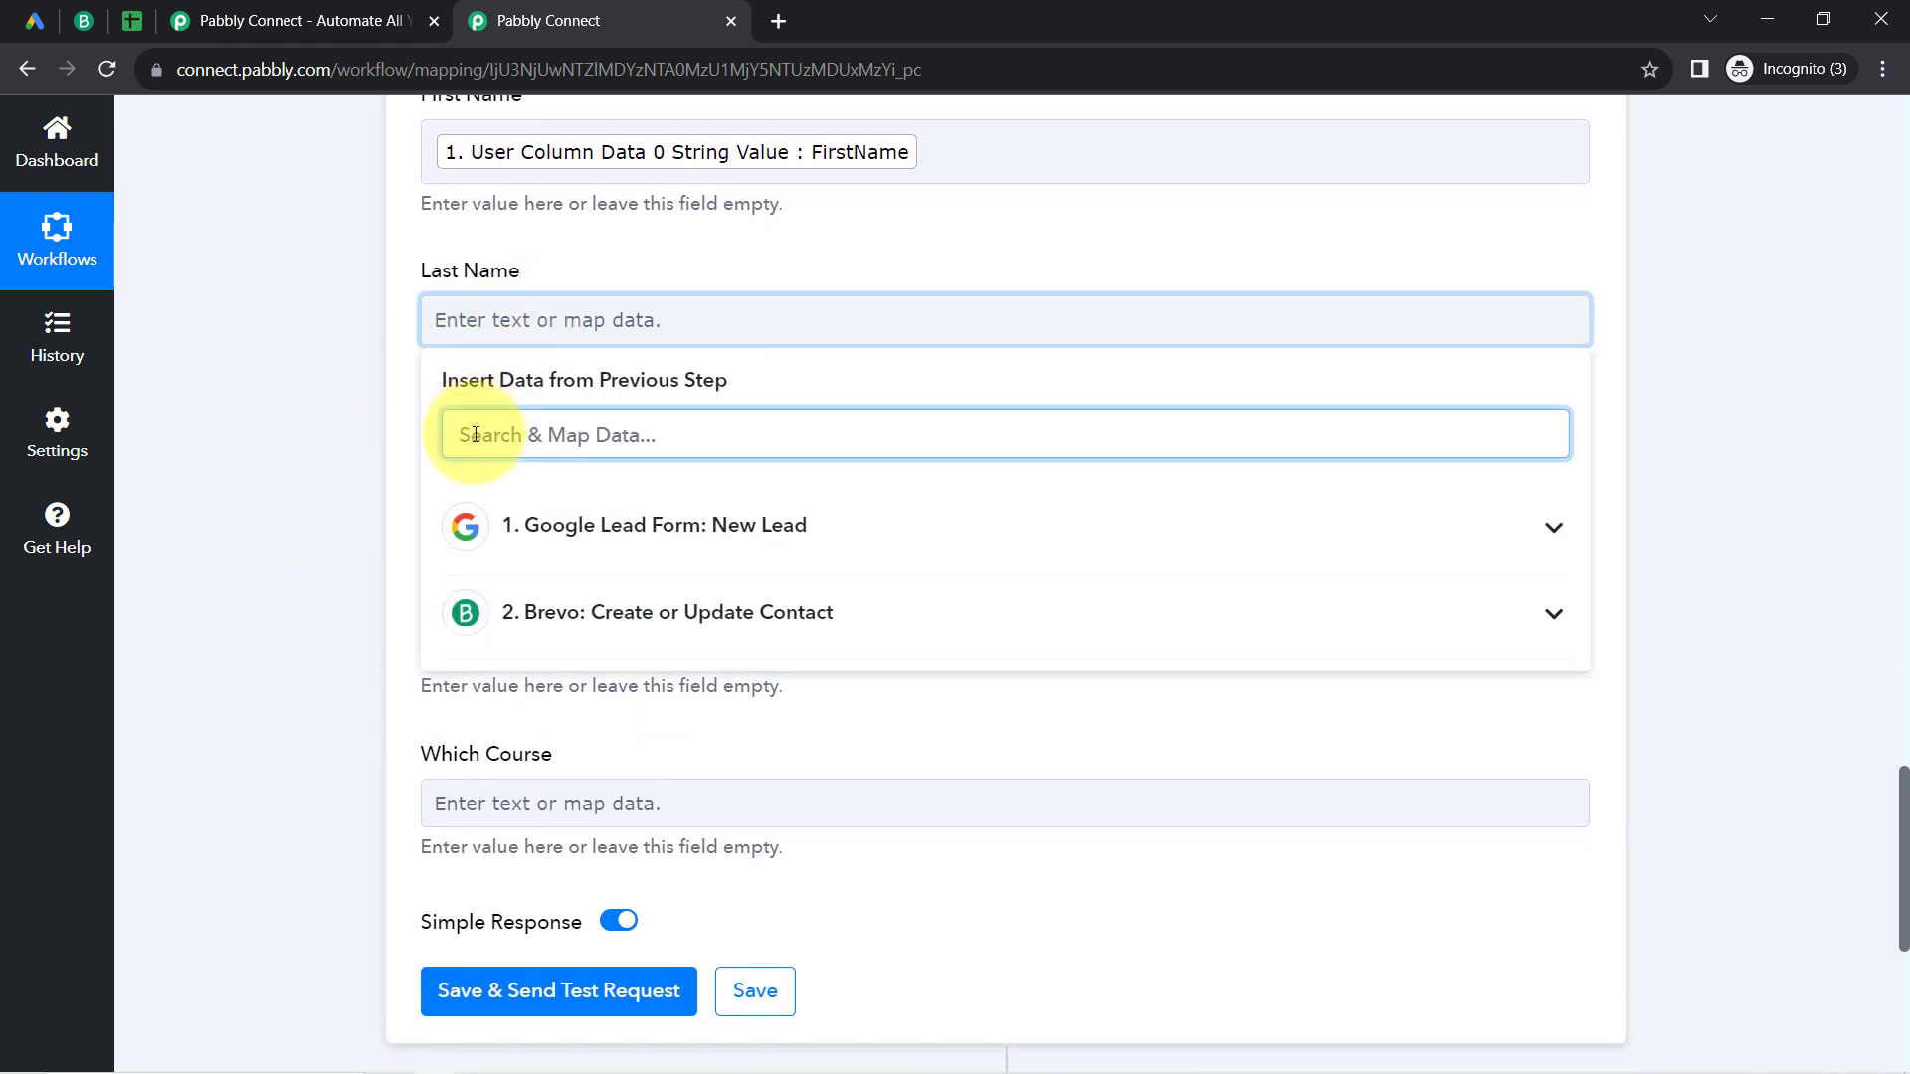
{"action": "type", "text": "last"}
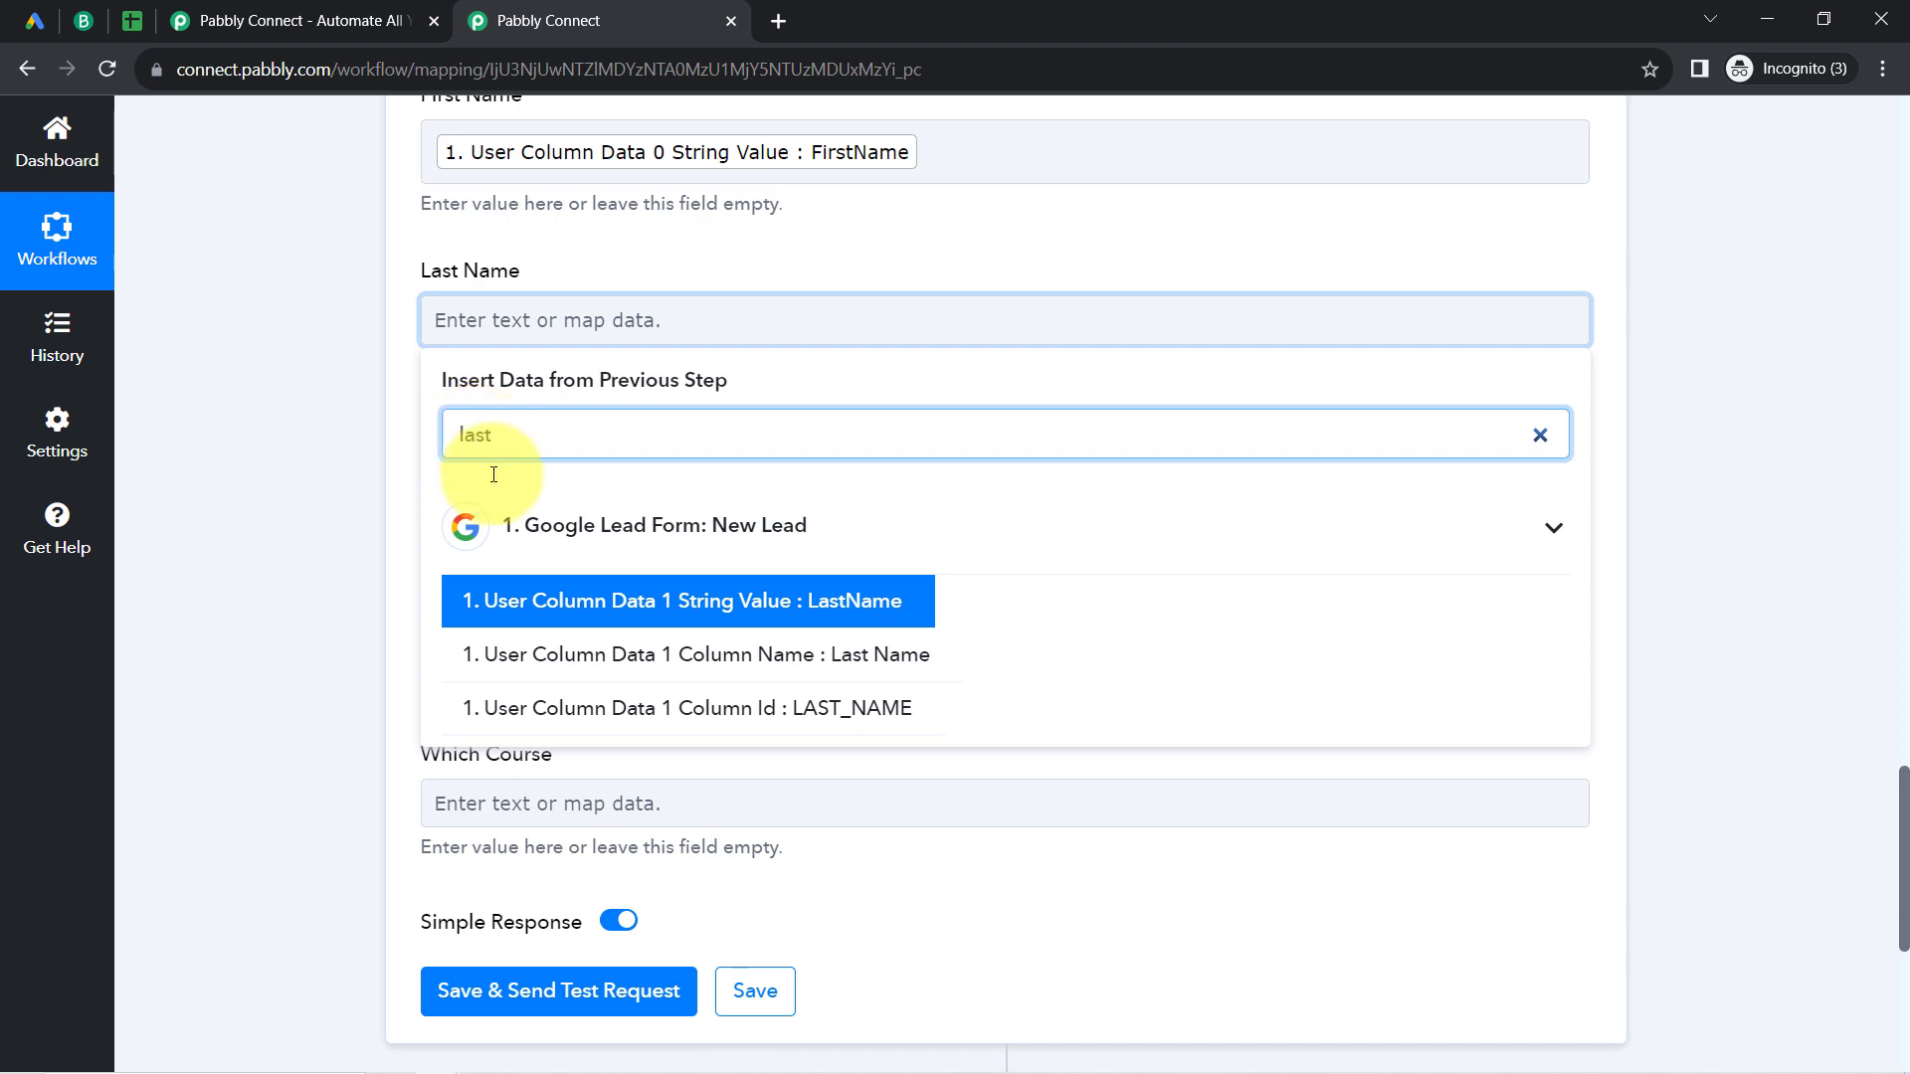
{"action": "left_click", "coordinate": [668, 601]}
{"action": "left_click", "coordinate": [385, 547]}
Step: Map the Email field to User Column Data 3 String Value from the Google Lead Form step
{"action": "left_click", "coordinate": [486, 512]}
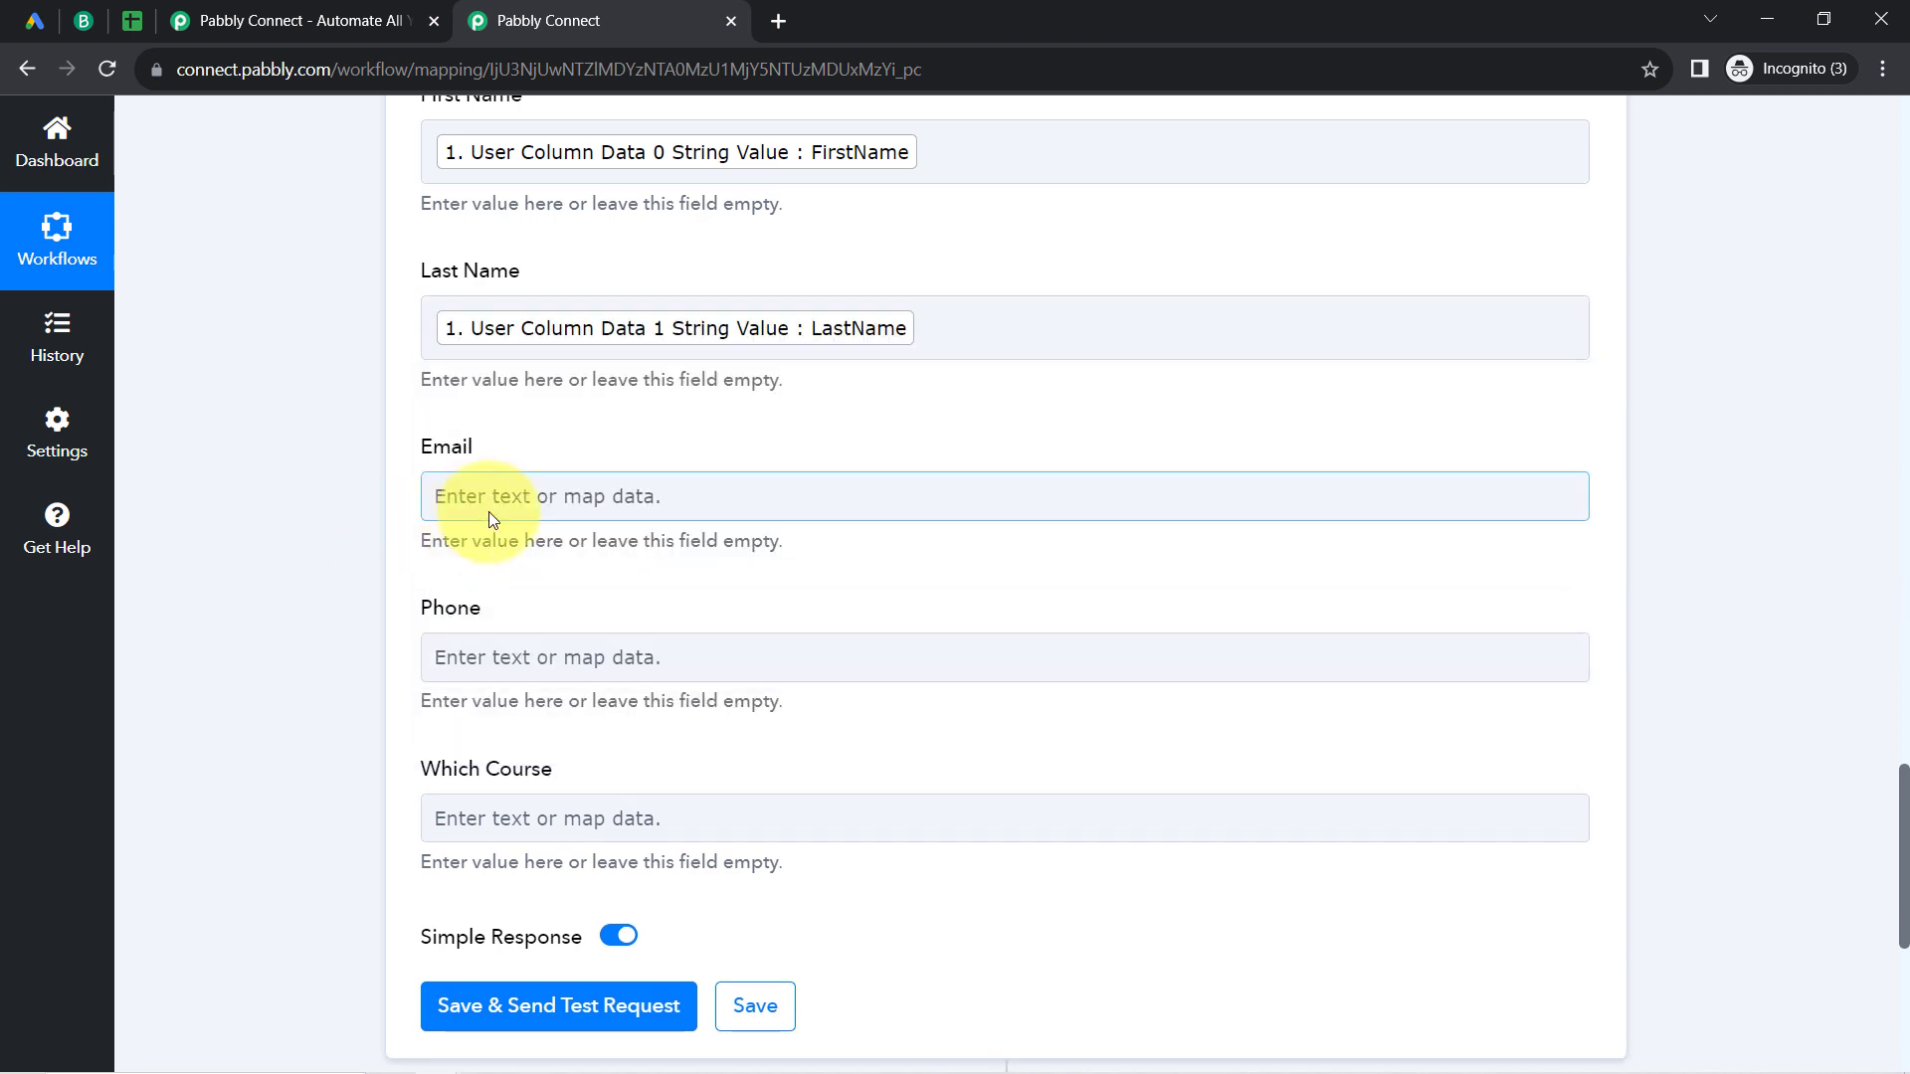
{"action": "type", "text": "@"}
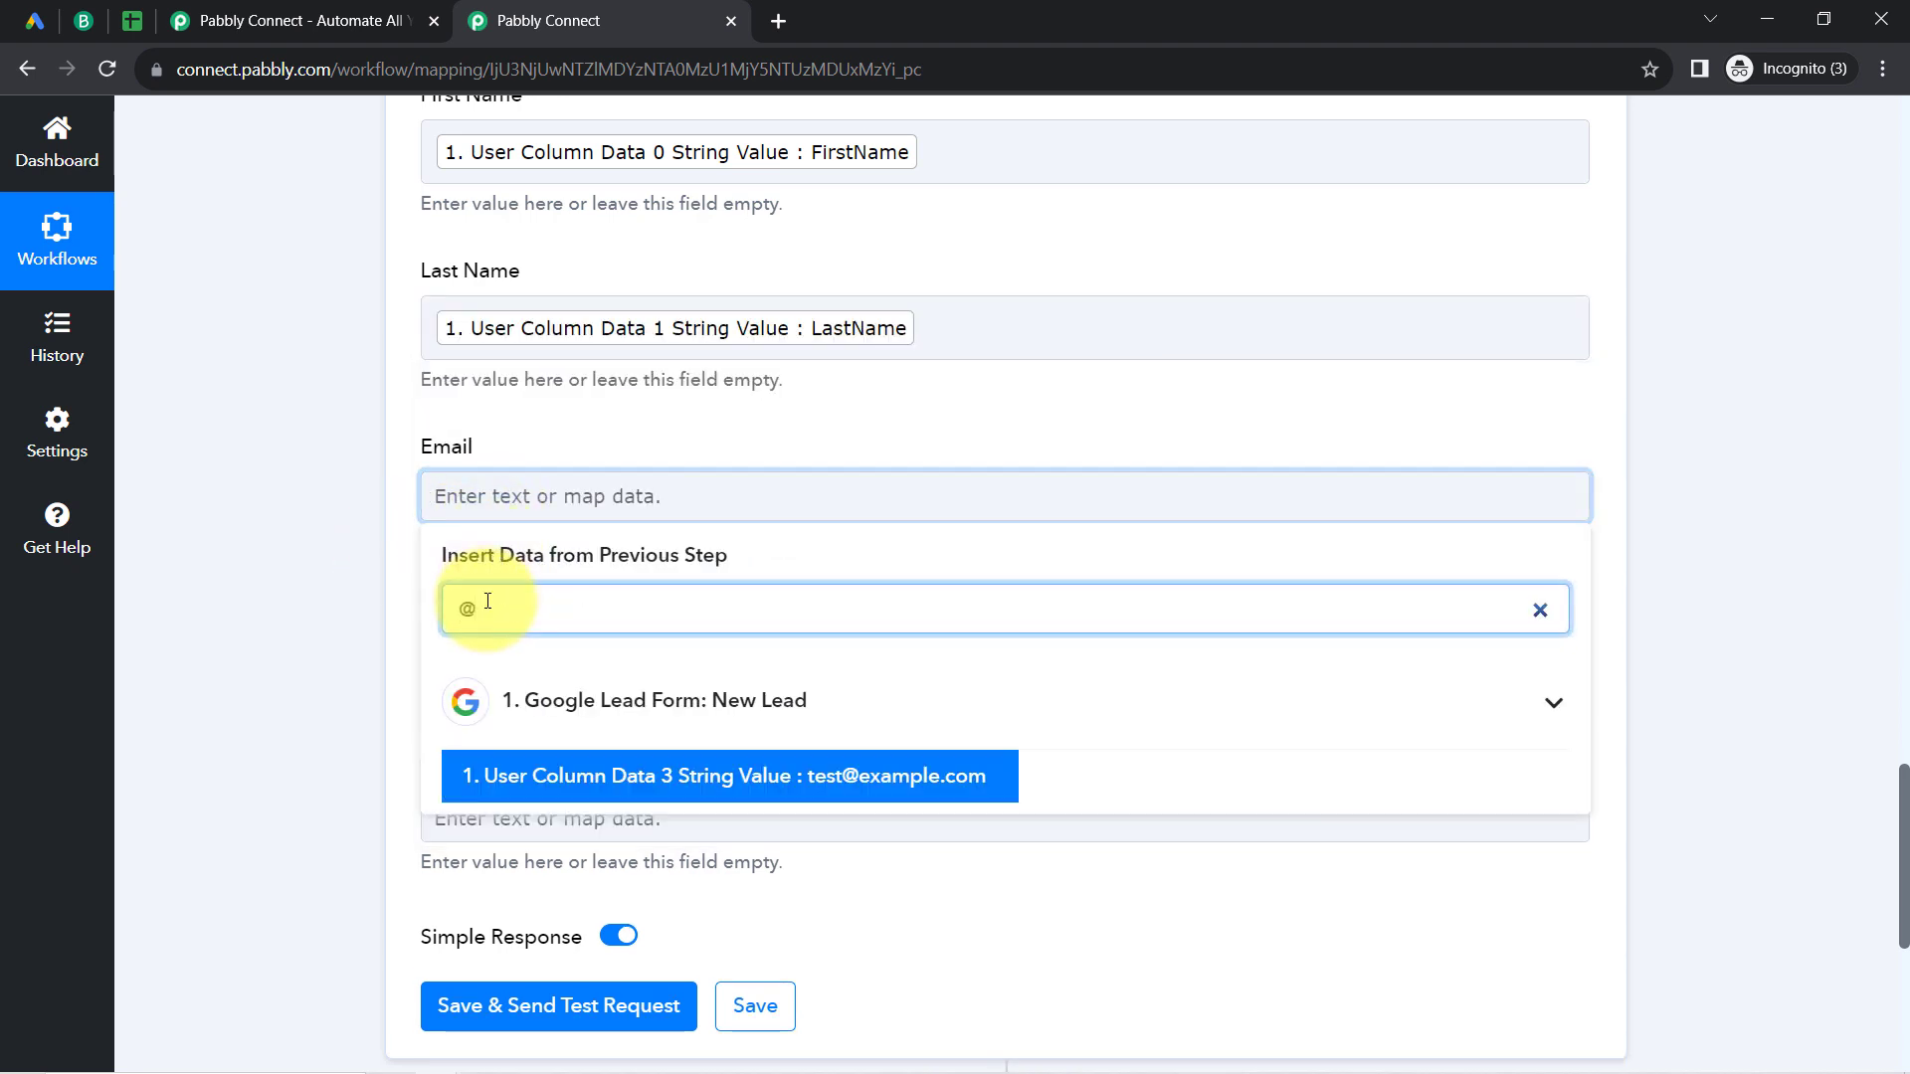
{"action": "left_click", "coordinate": [630, 655]}
{"action": "left_click", "coordinate": [362, 669]}
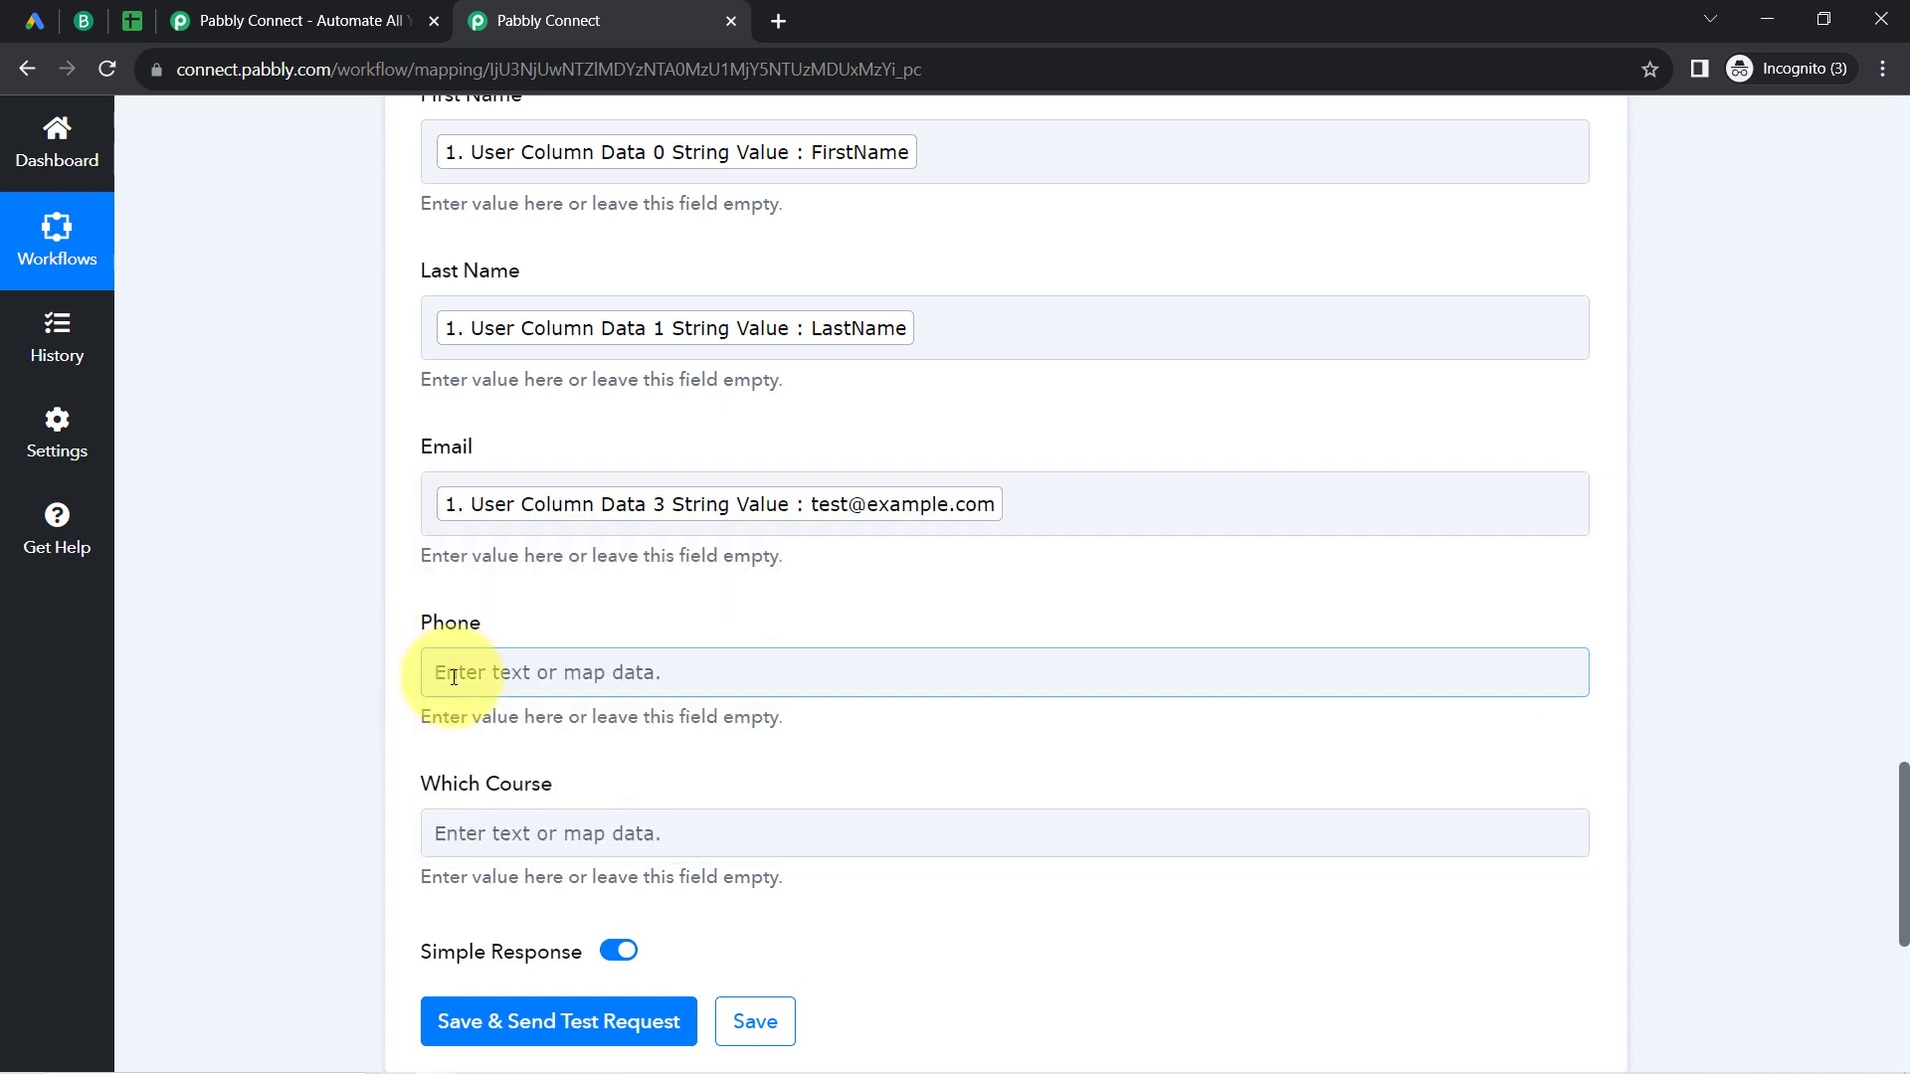
Step: Map the Phone field to a plus sign followed by User Column Data 2 String Value from the Google Lead Form step
{"action": "left_click", "coordinate": [454, 677]}
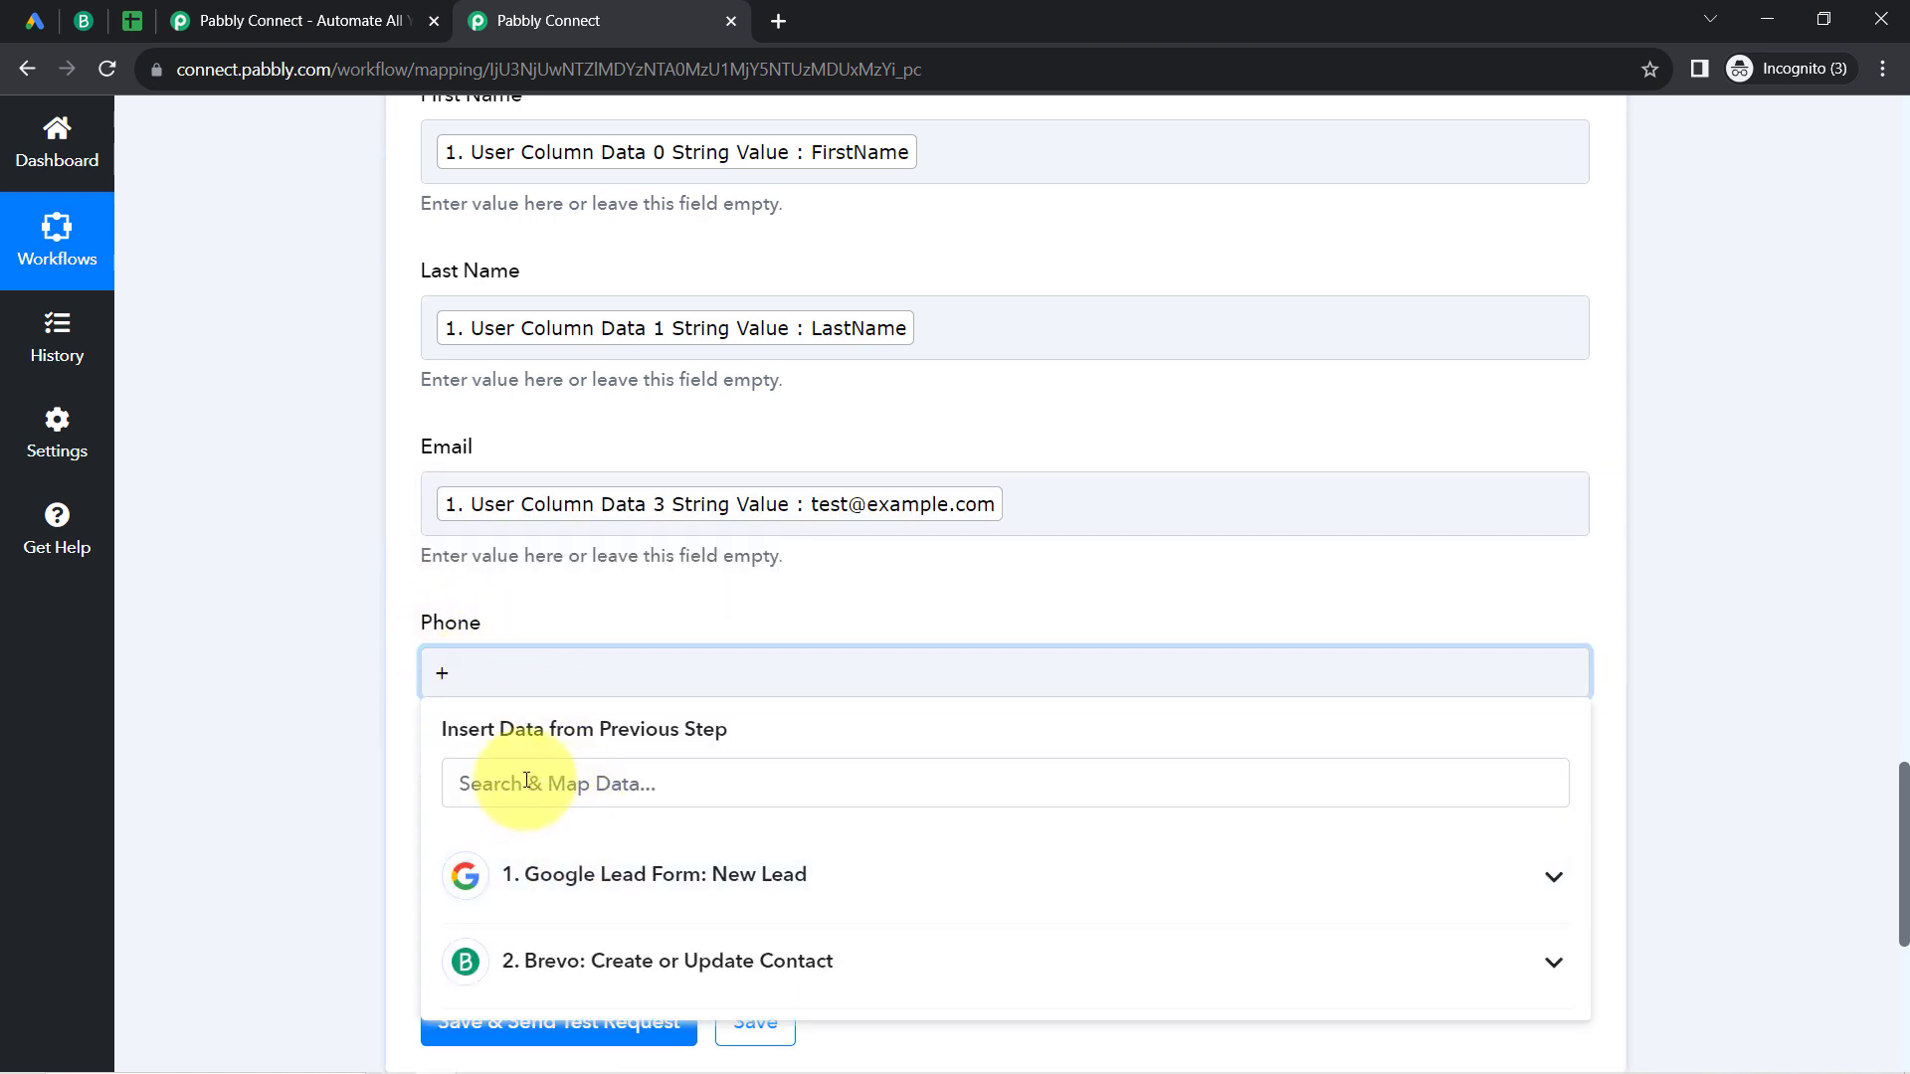
{"action": "left_click", "coordinate": [582, 774]}
{"action": "left_click", "coordinate": [568, 889]}
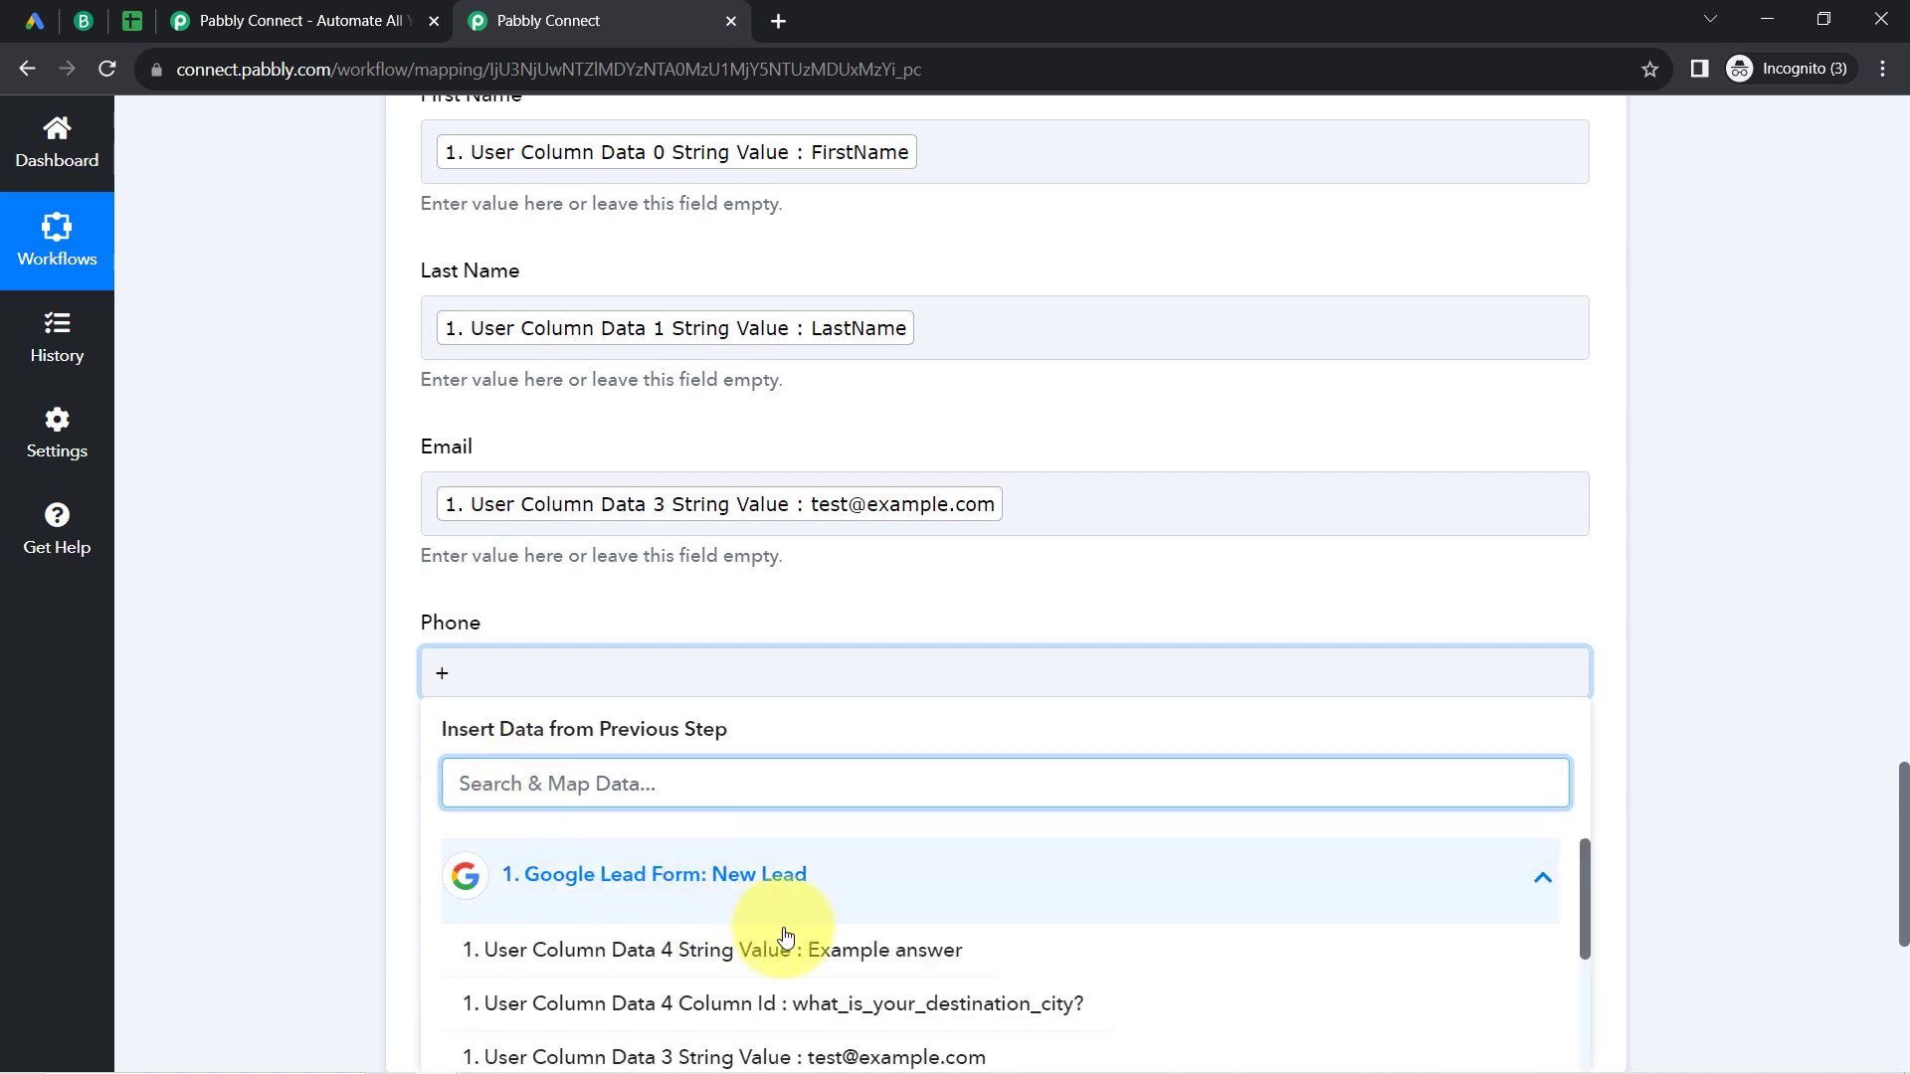
{"action": "scroll", "coordinate": [855, 943], "scroll_direction": "down", "scroll_amount": 3}
{"action": "left_click", "coordinate": [863, 955]}
{"action": "left_click", "coordinate": [189, 569]}
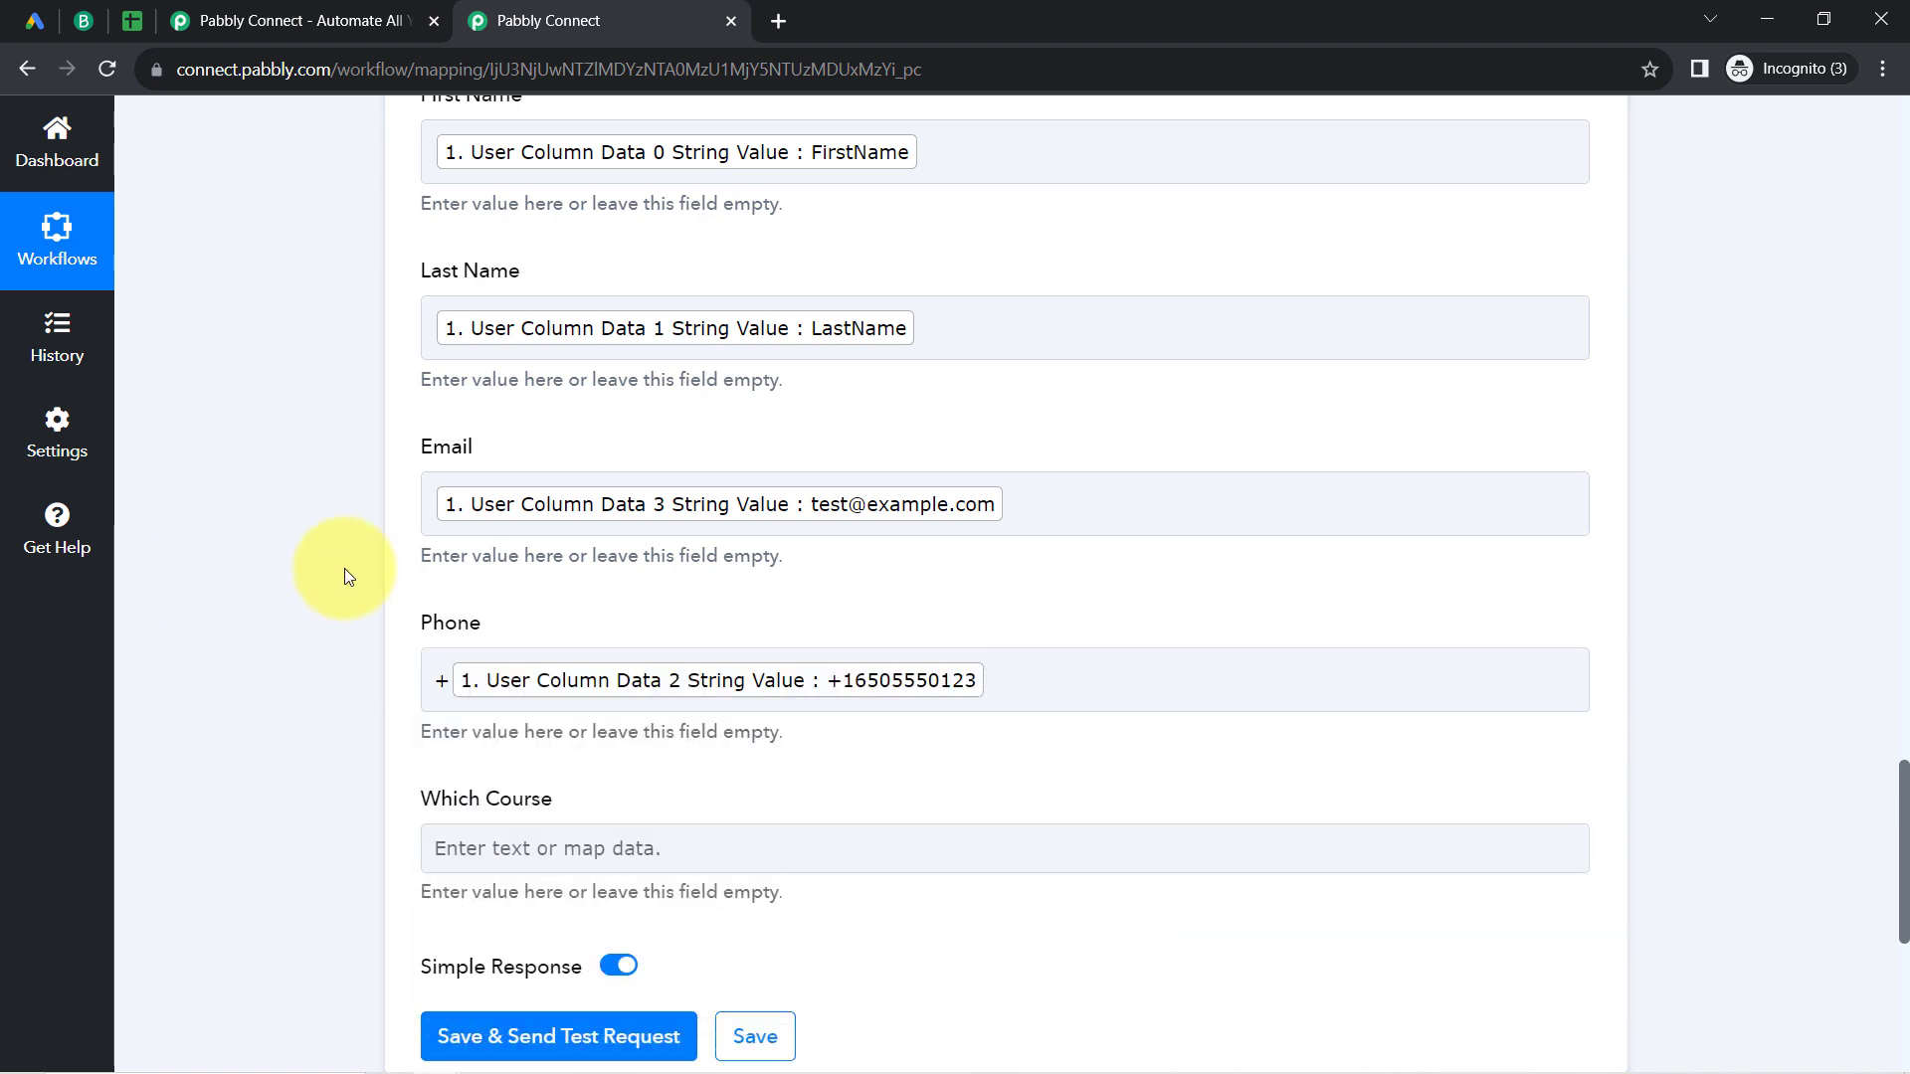
Step: Remove the extra plus sign in front of the mapped value in the Phone field
{"action": "scroll", "coordinate": [344, 569], "scroll_direction": "down", "scroll_amount": 2}
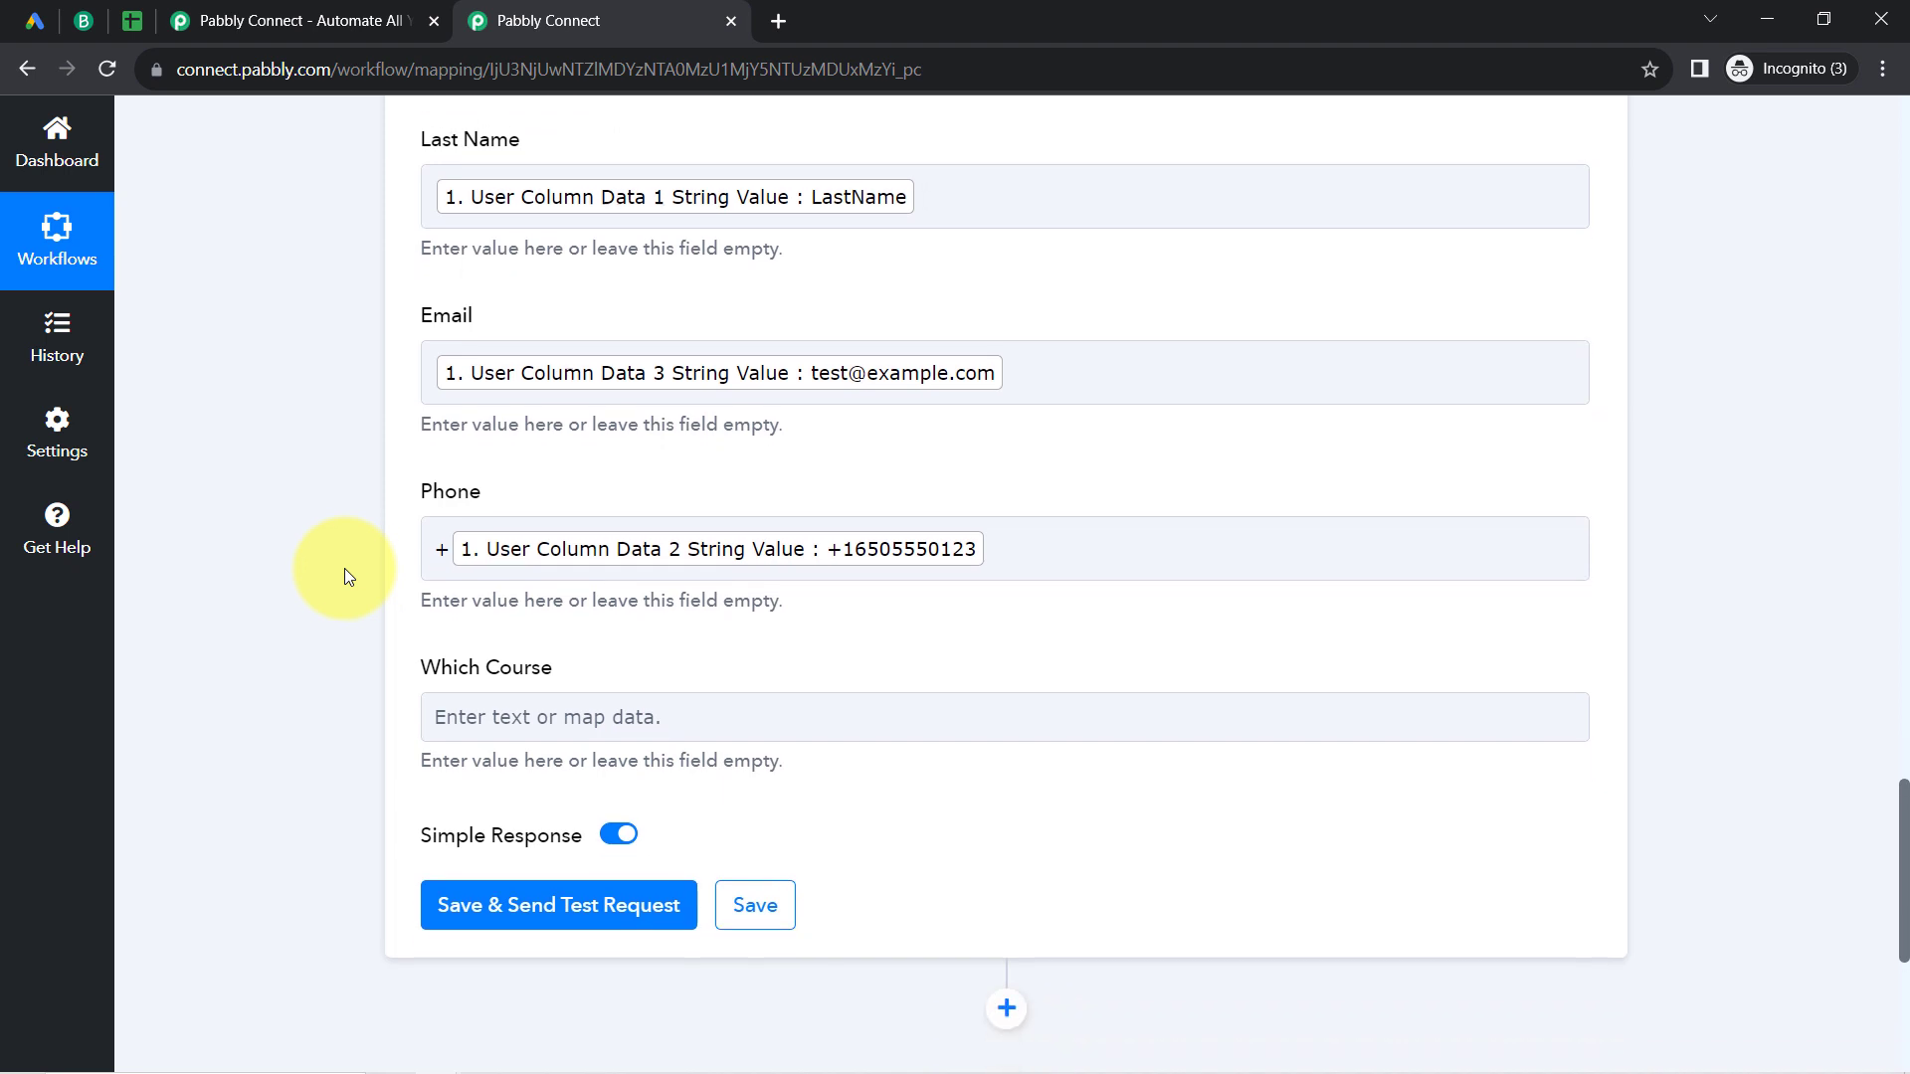
{"action": "left_click", "coordinate": [493, 530]}
{"action": "left_click", "coordinate": [452, 532]}
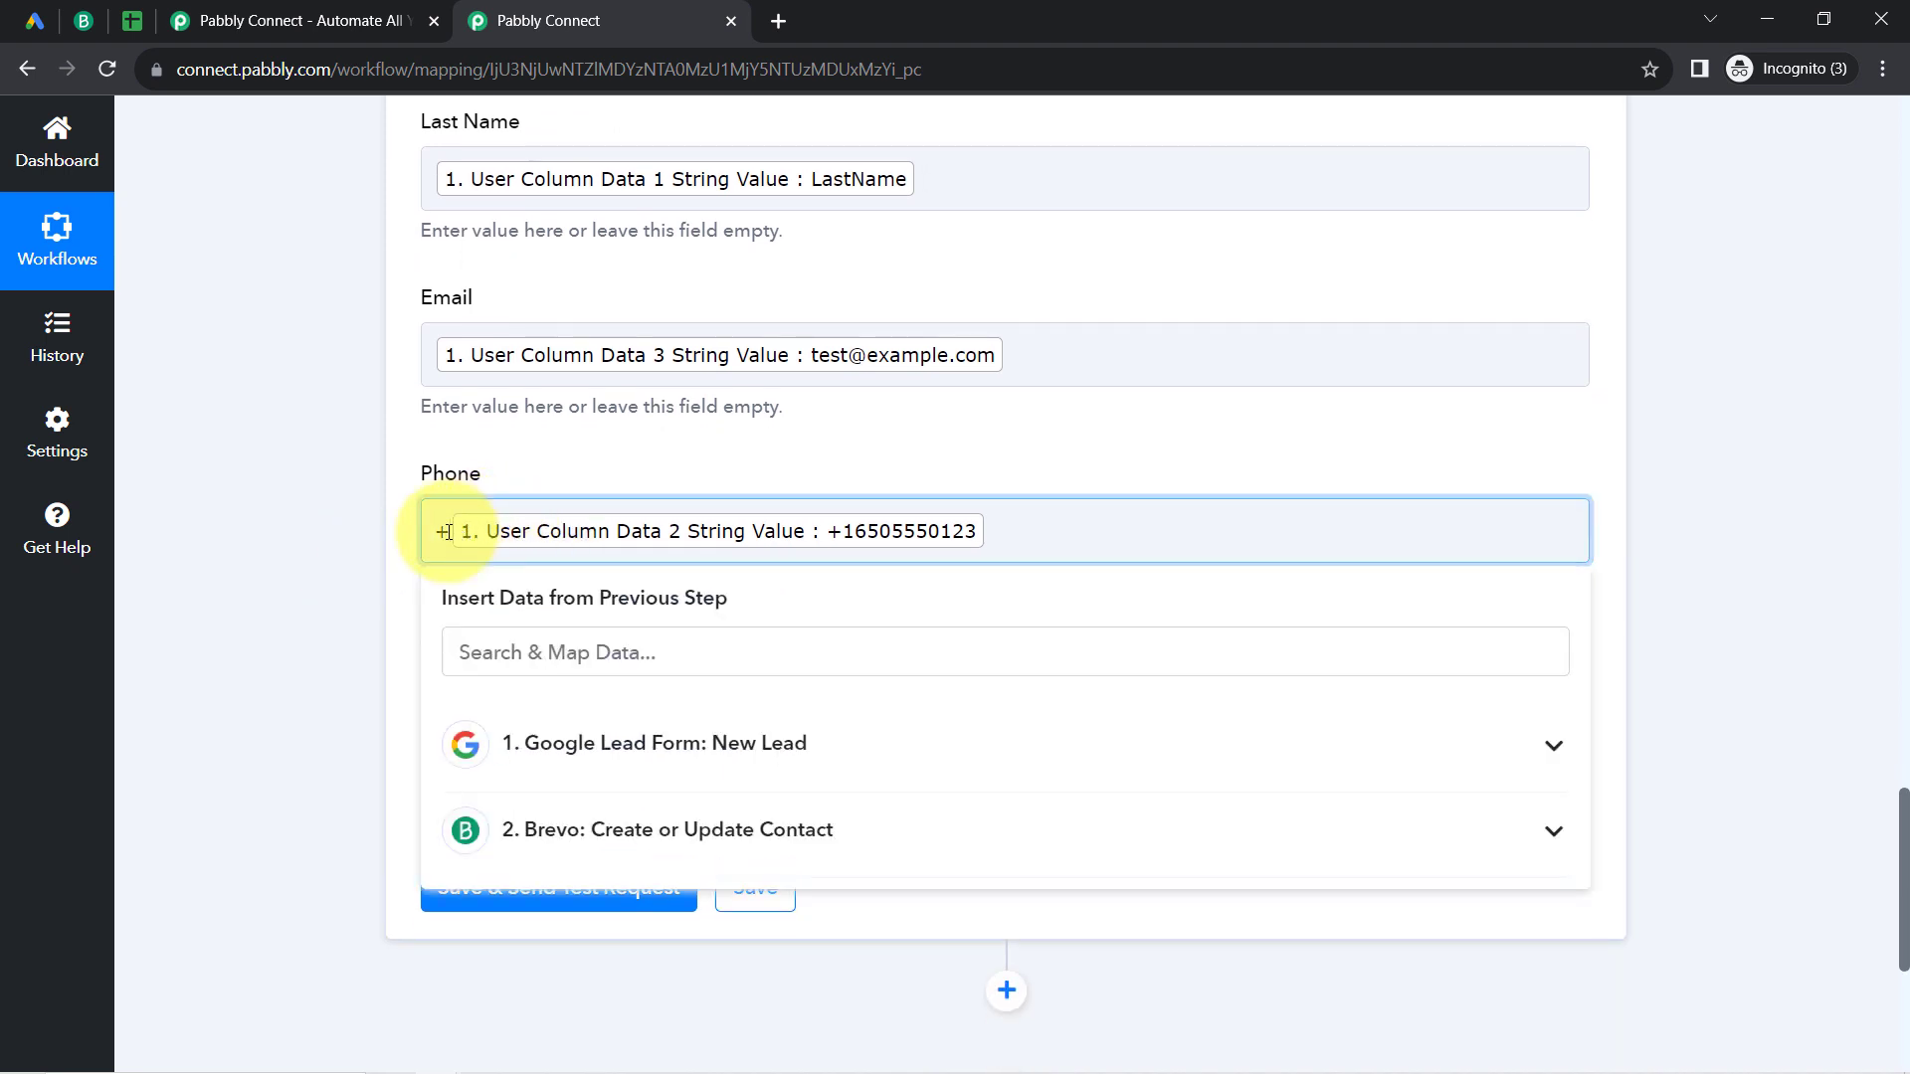
{"action": "left_click", "coordinate": [236, 652]}
Step: Map the Which Course field to User Column Data 4 String Value, the Example answer, from the Google Lead Form step
{"action": "scroll", "coordinate": [237, 652], "scroll_direction": "down", "scroll_amount": 3}
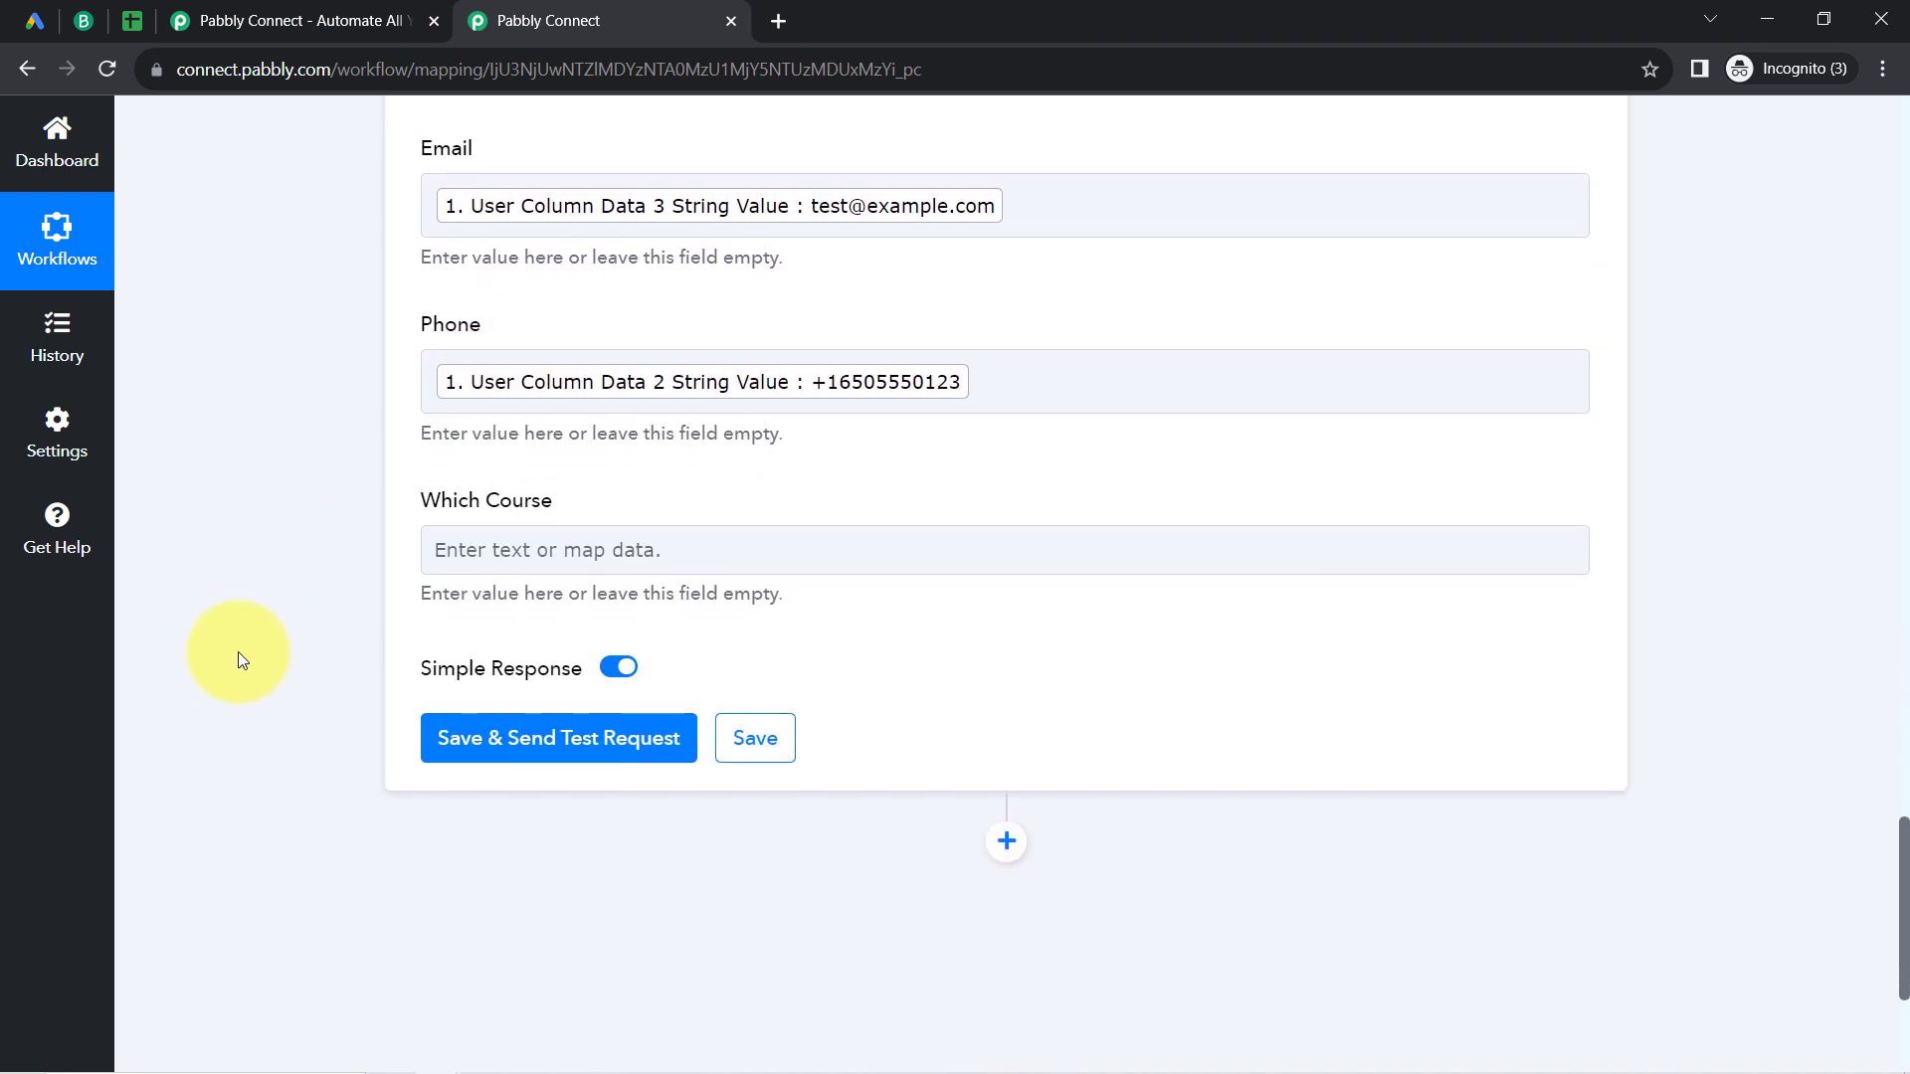
{"action": "left_click", "coordinate": [468, 454]}
{"action": "left_click", "coordinate": [468, 453]}
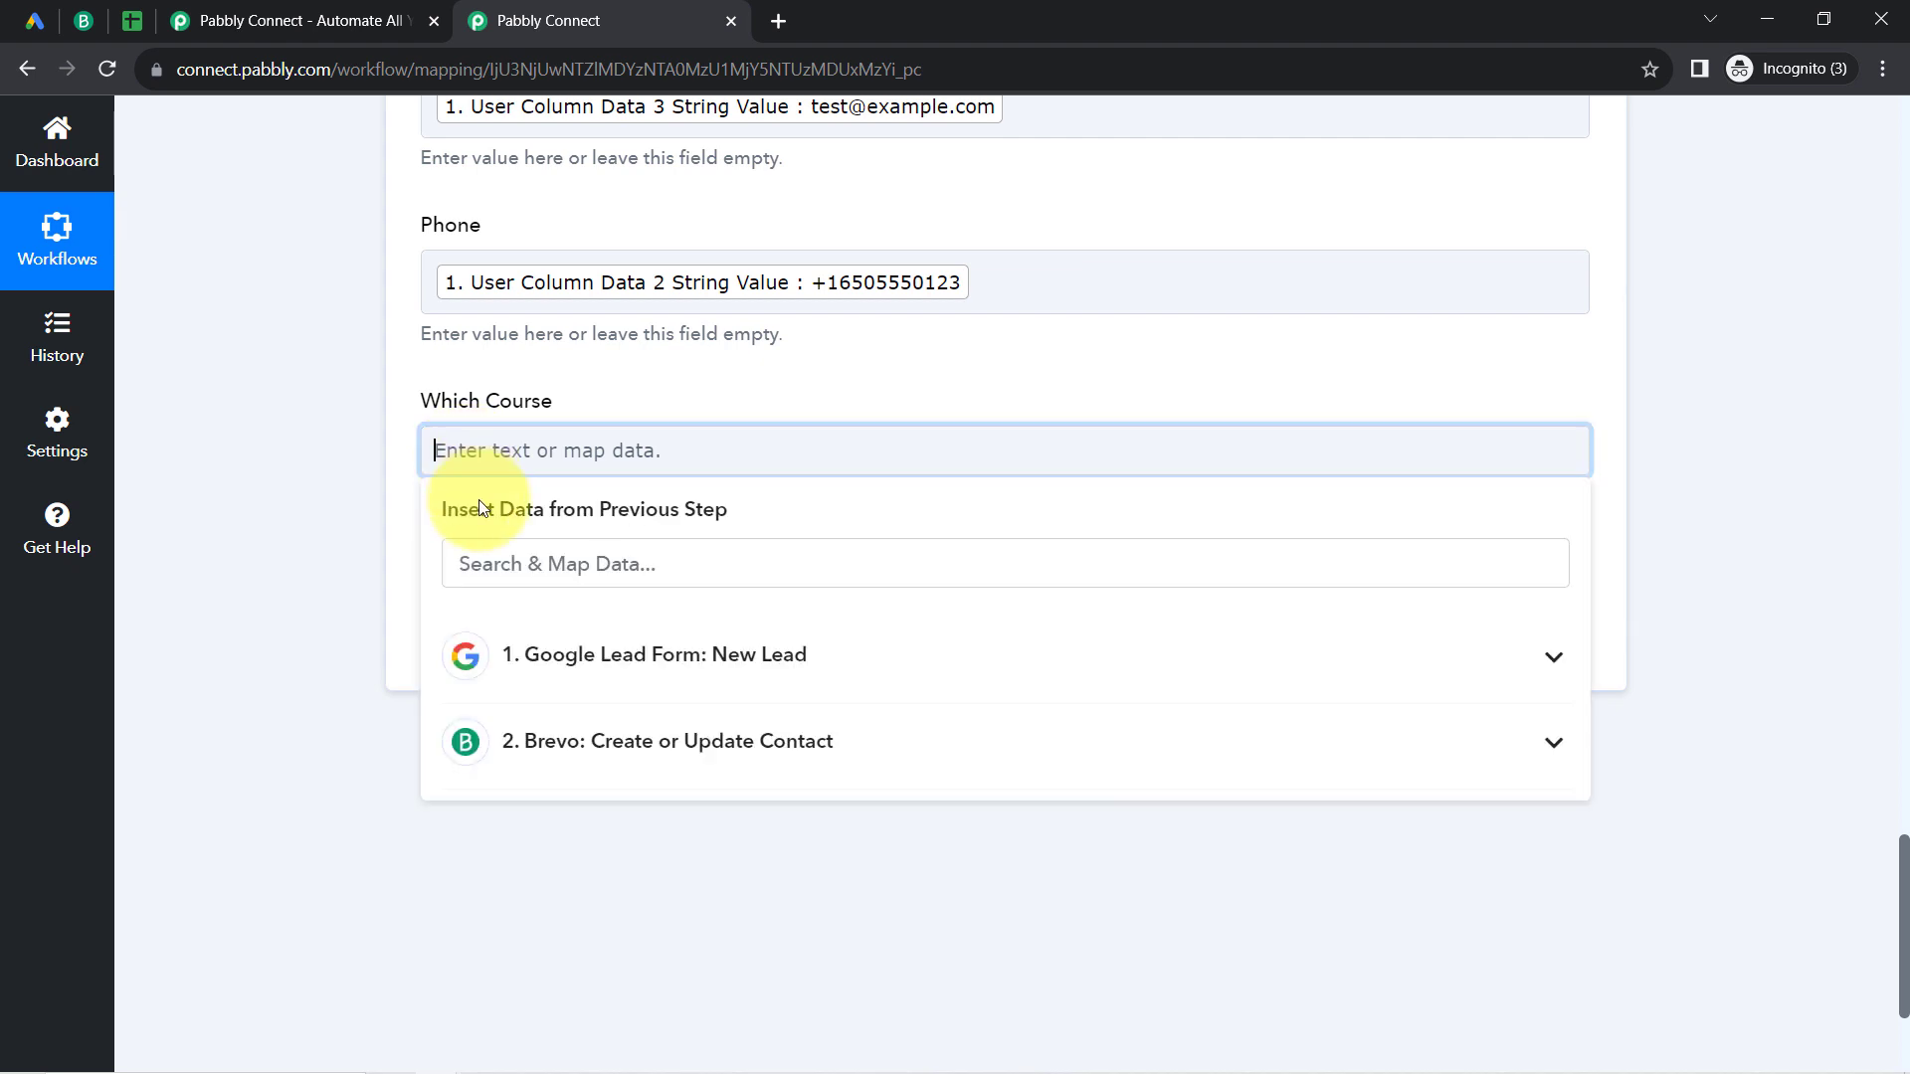
{"action": "left_click", "coordinate": [490, 553]}
{"action": "type", "text": "exam"}
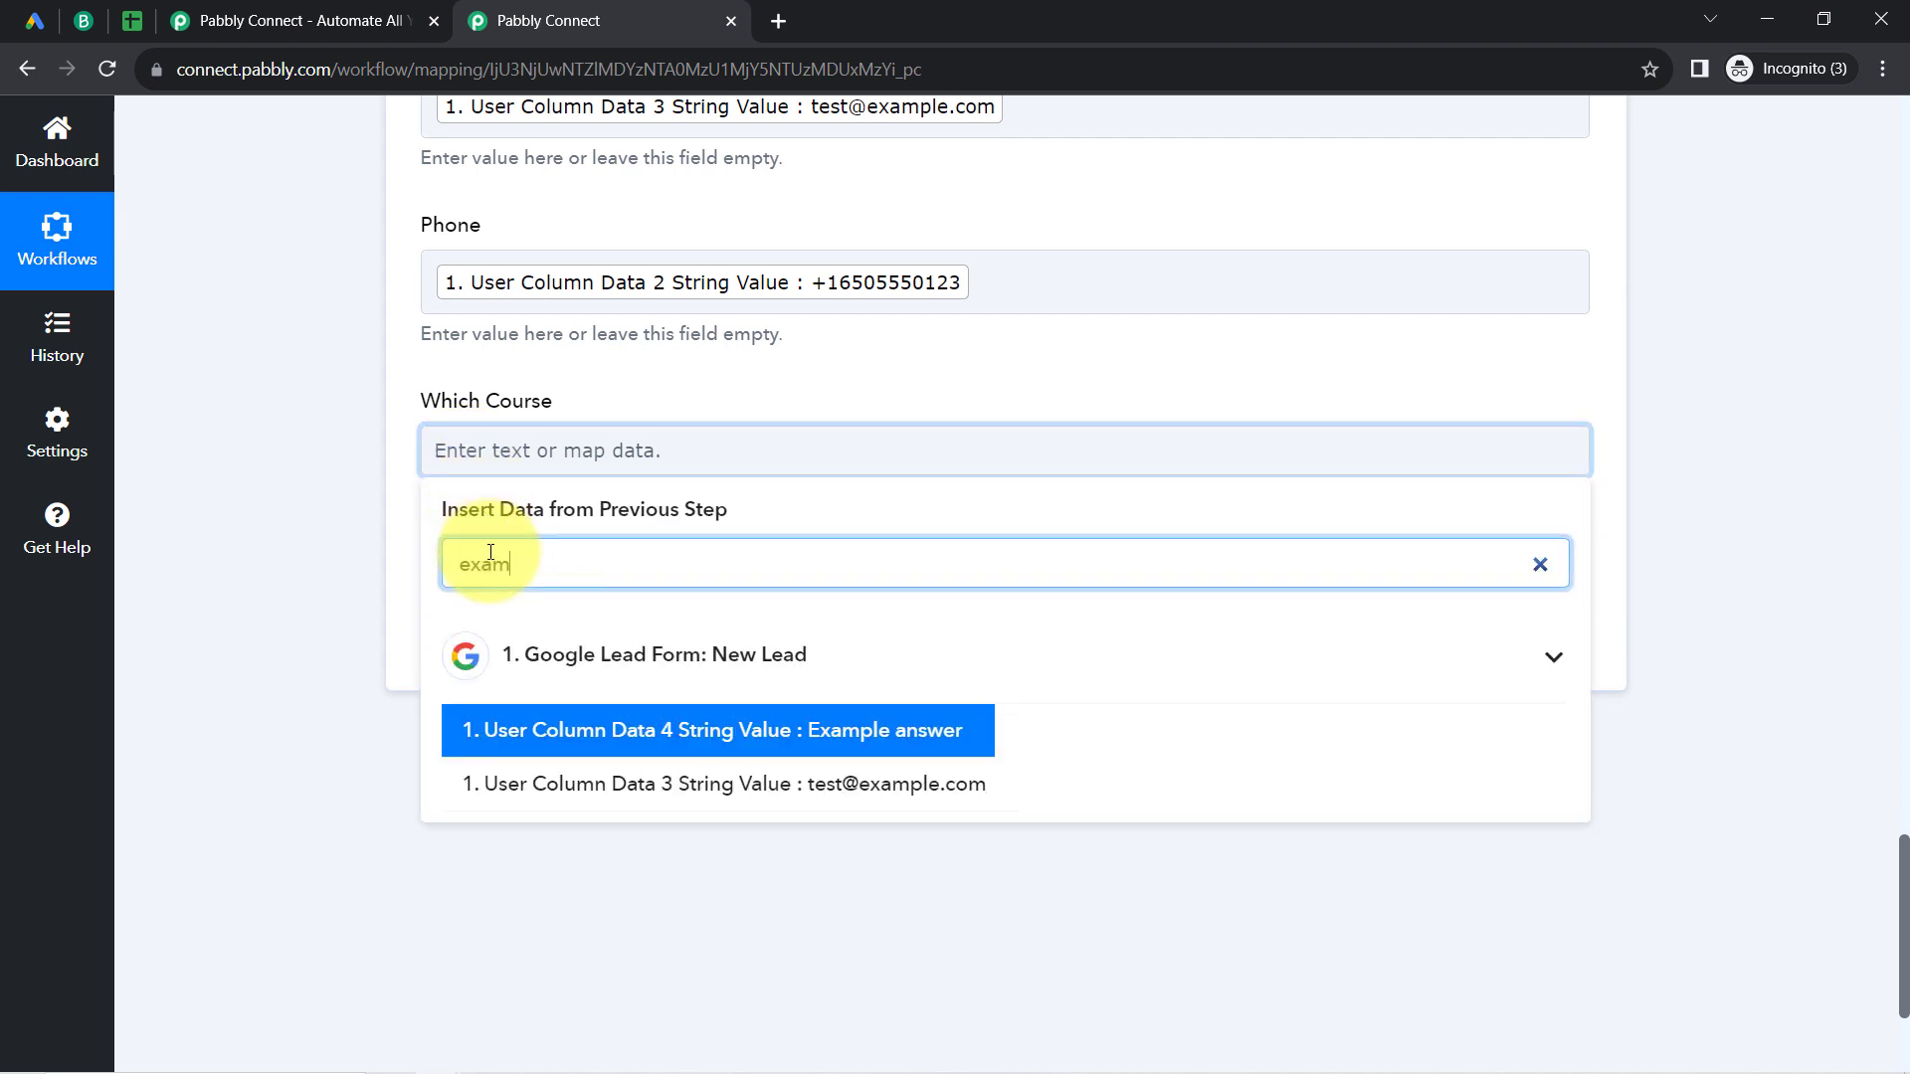
{"action": "left_click", "coordinate": [639, 733]}
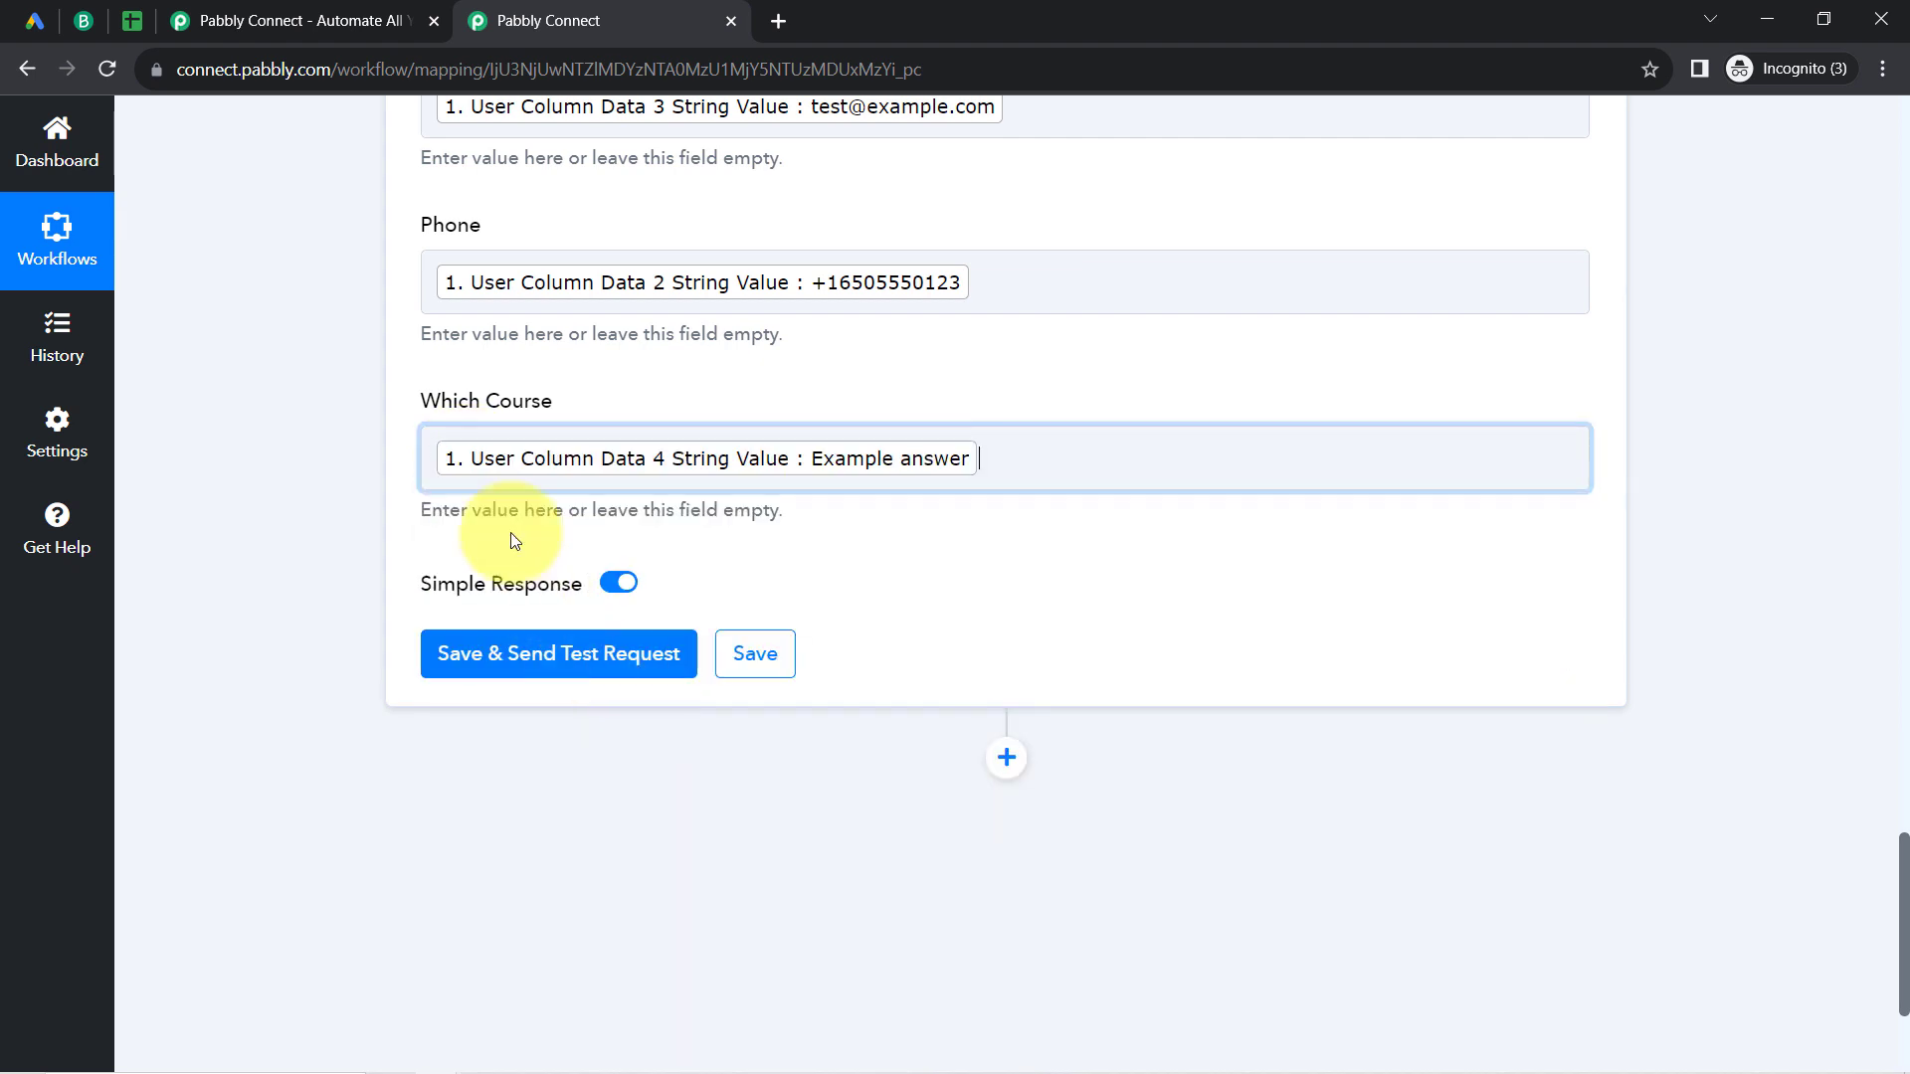
Step: Check the column headers in the leads spreadsheet, and save the Google Sheets Add New Row action while sending a test request
{"action": "left_click", "coordinate": [346, 418]}
{"action": "left_click", "coordinate": [132, 20]}
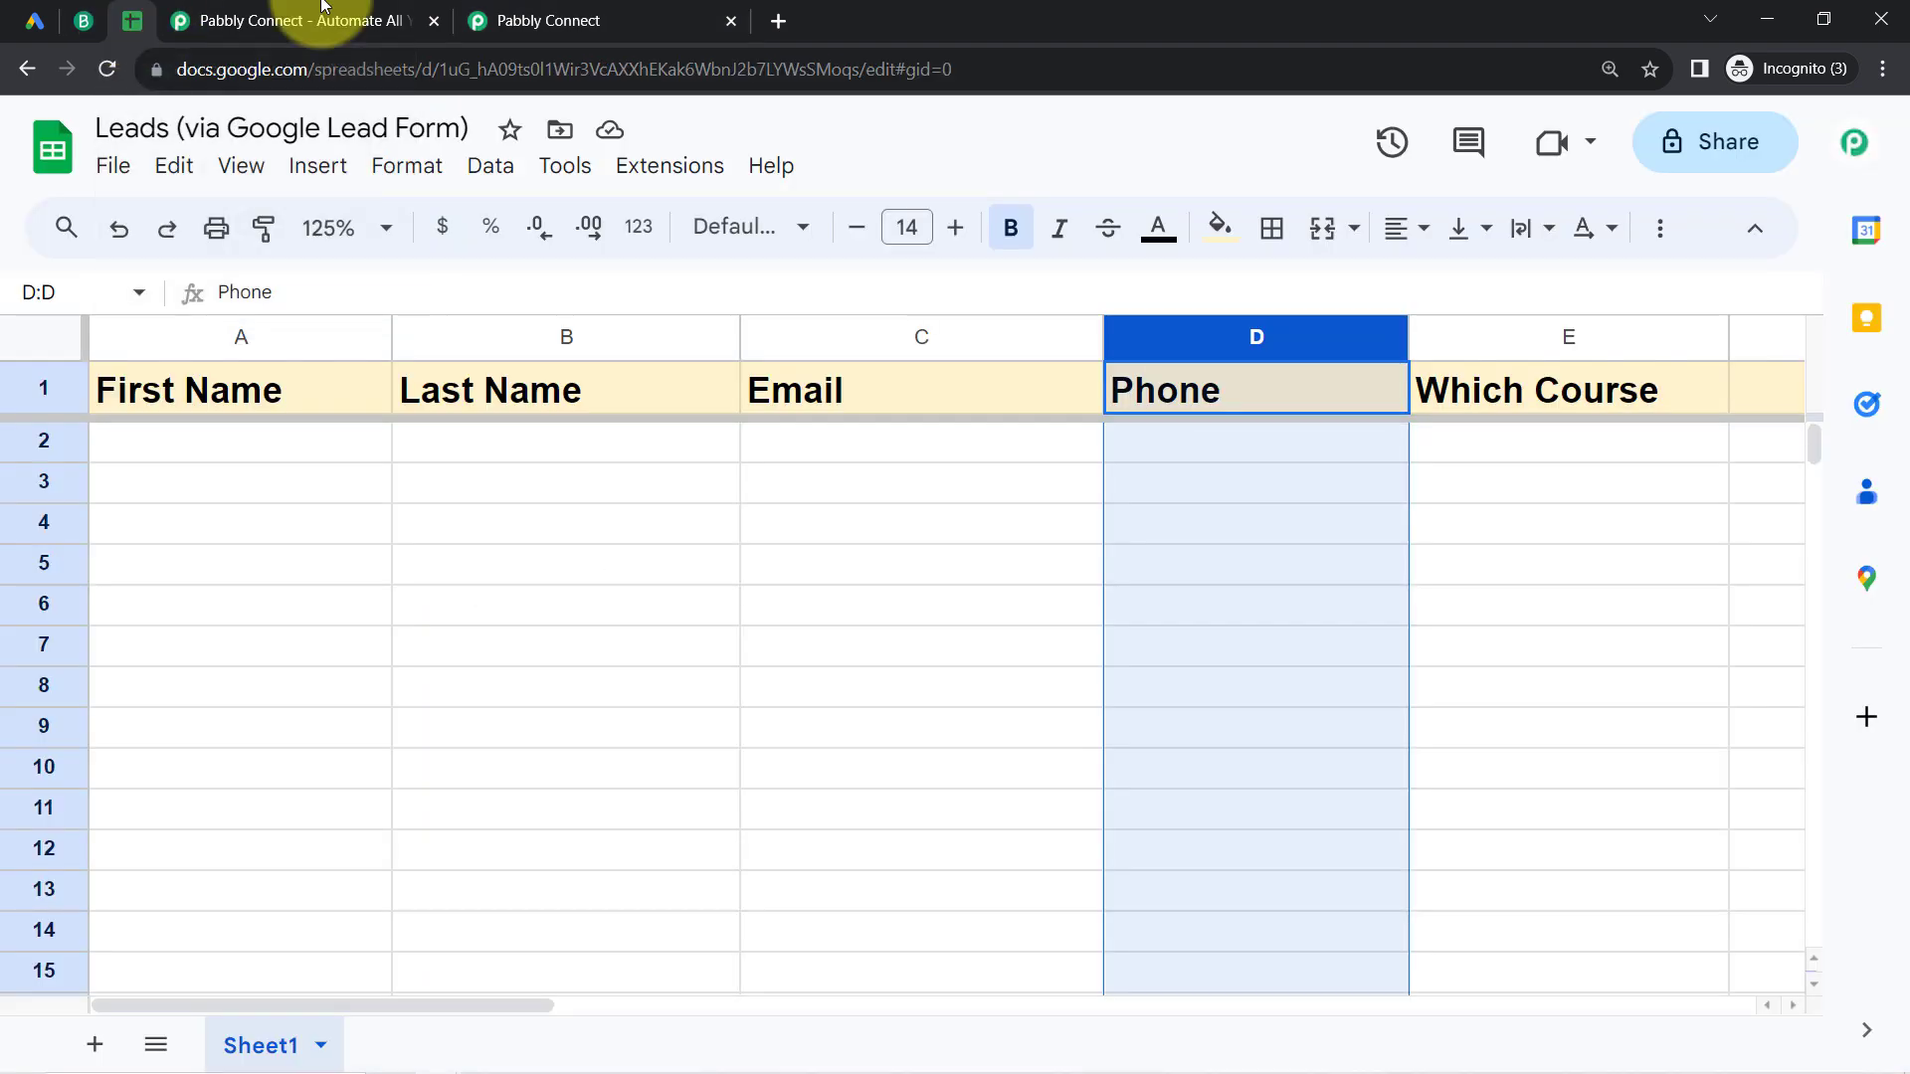
{"action": "left_click", "coordinate": [557, 19]}
{"action": "left_click", "coordinate": [524, 668]}
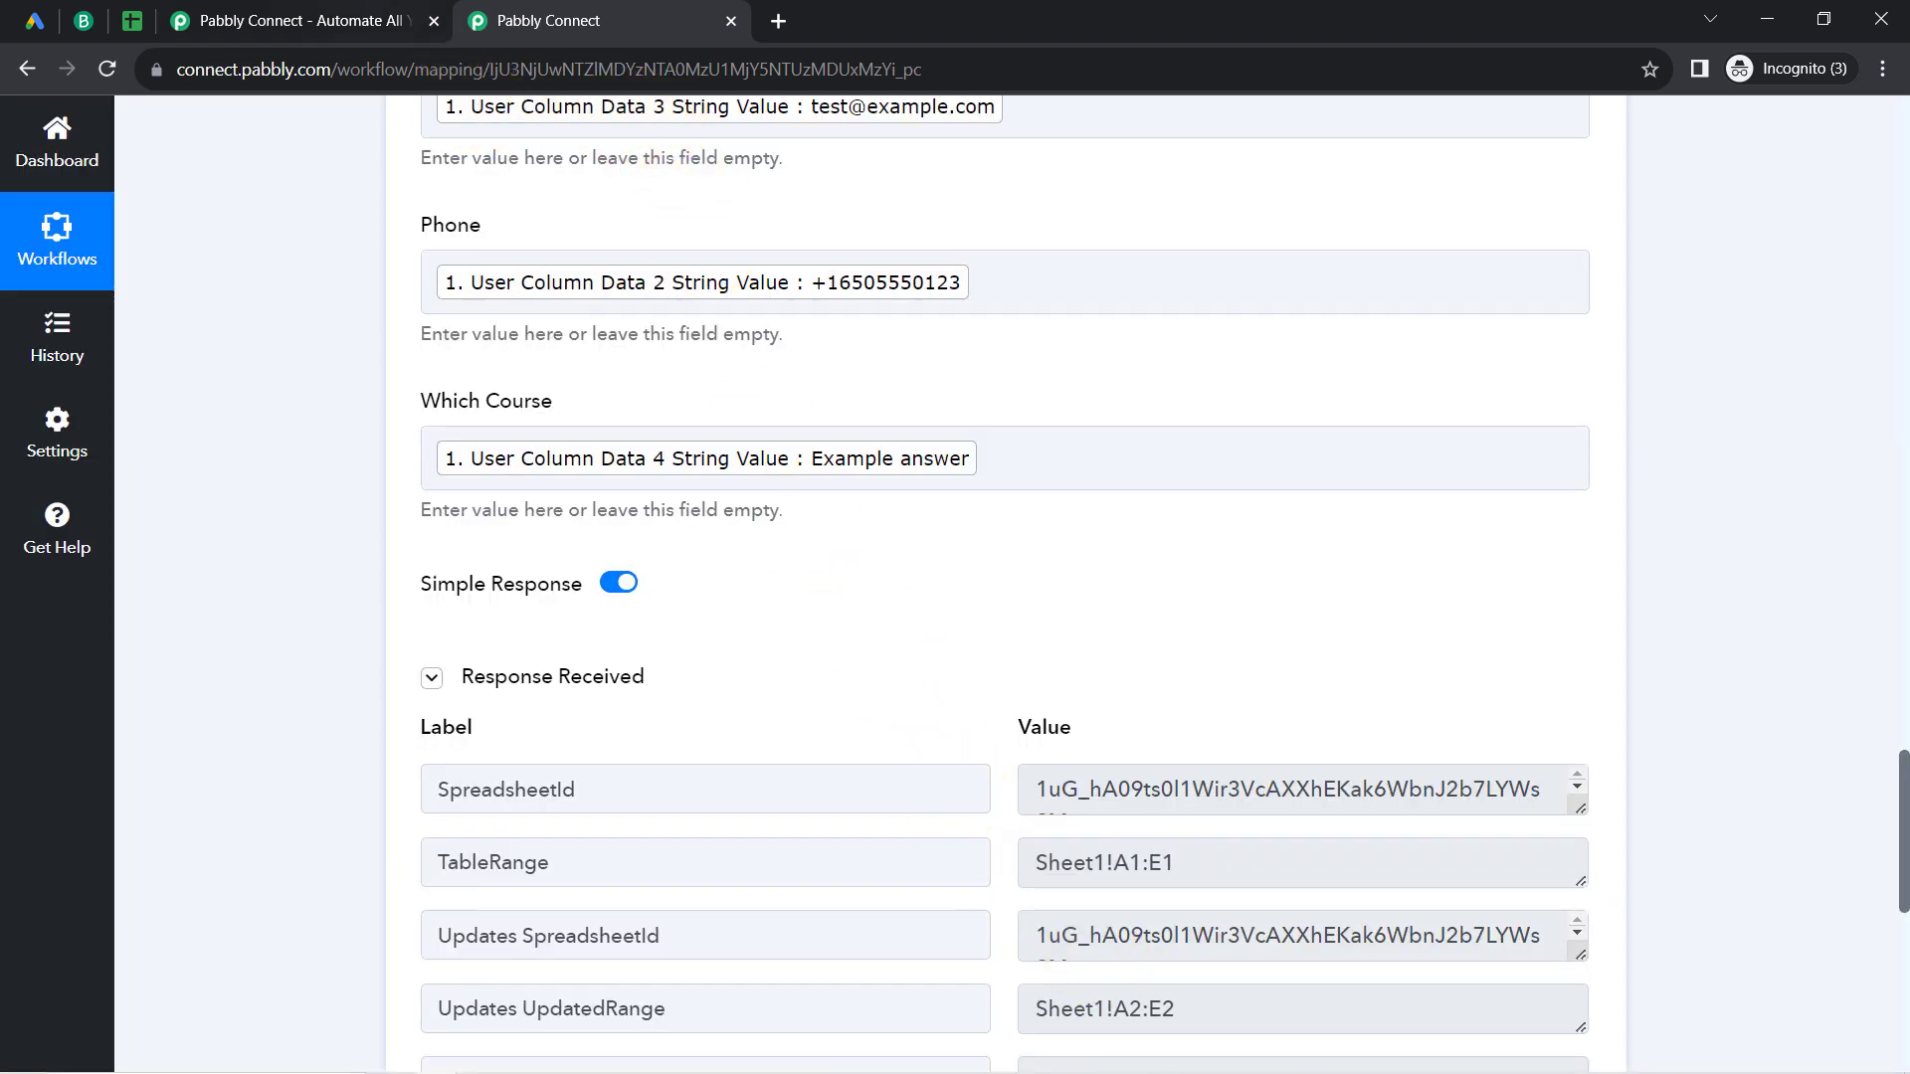
Step: Switch to the Leads (via Google Lead Form) spreadsheet and clear the fill color of row 2, keeping its text left-aligned
{"action": "left_click", "coordinate": [130, 20]}
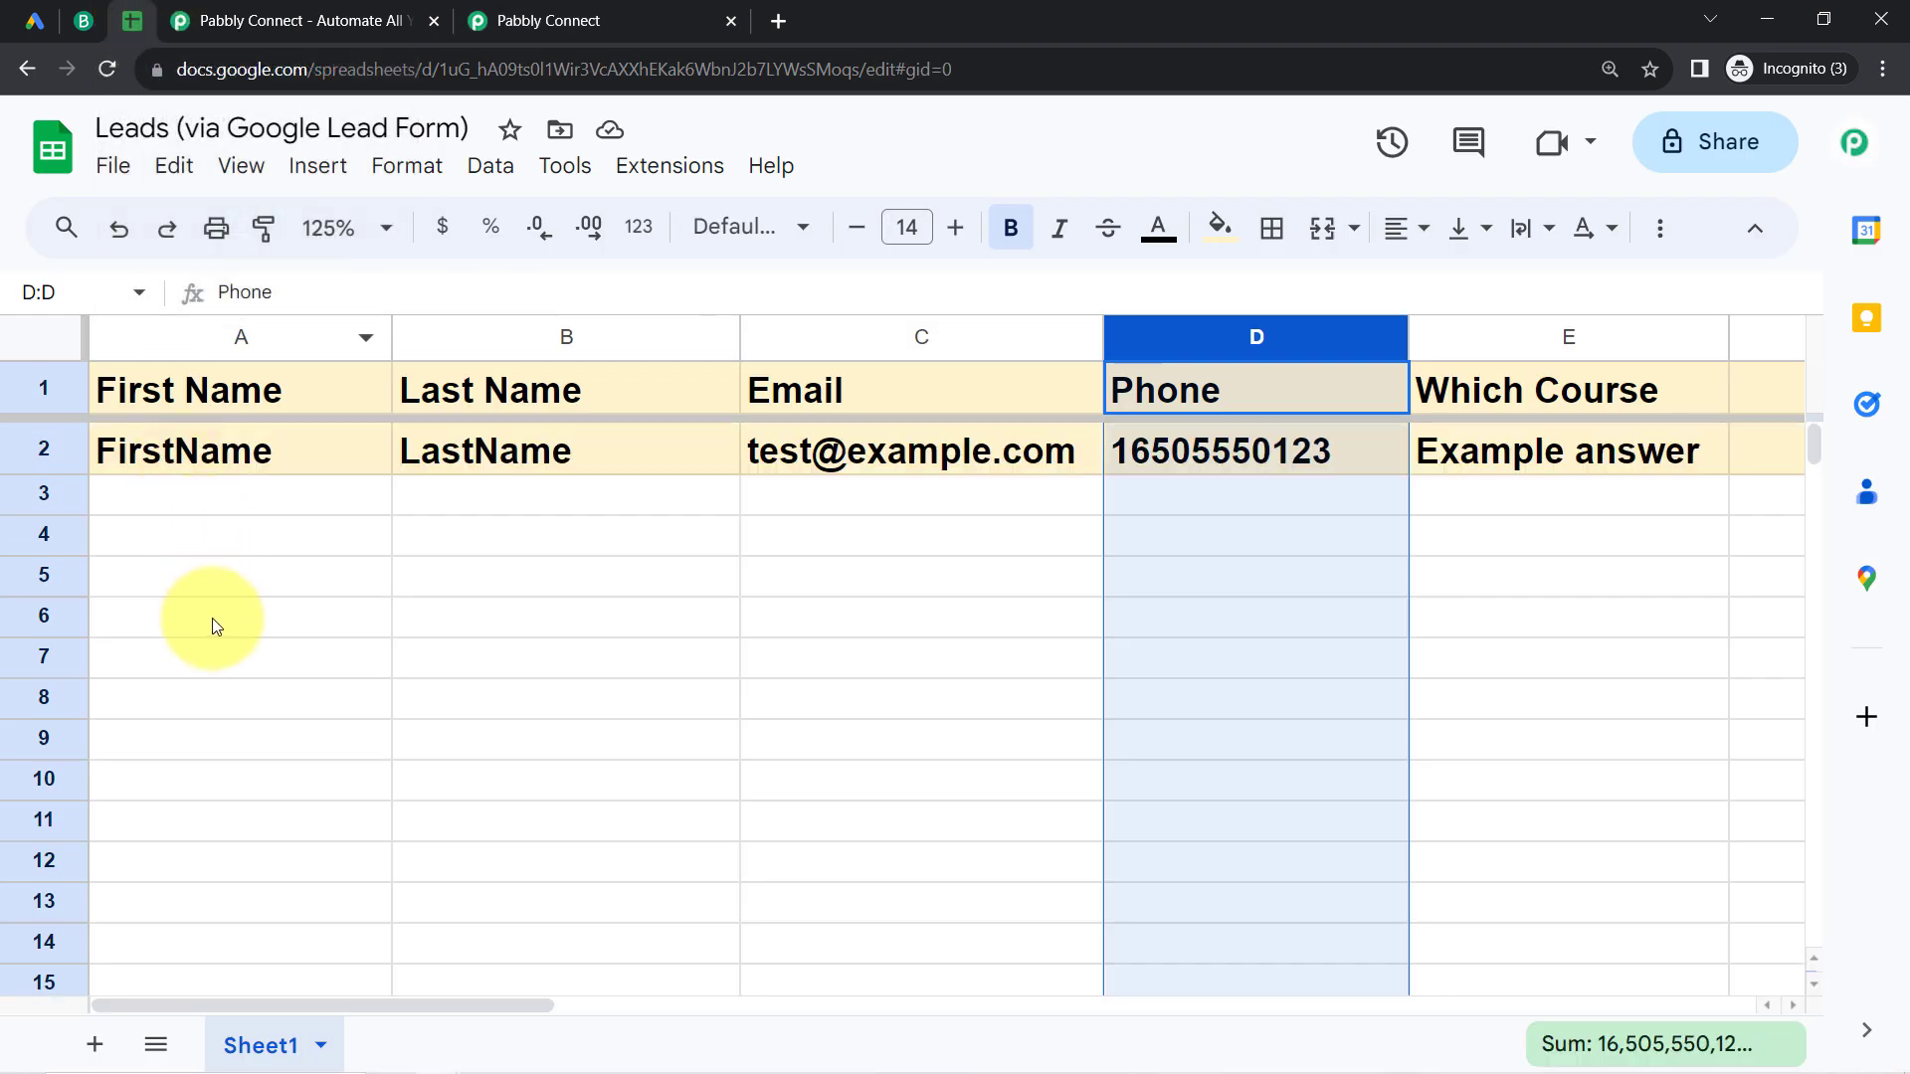
{"action": "left_click", "coordinate": [212, 618]}
{"action": "left_click", "coordinate": [42, 450]}
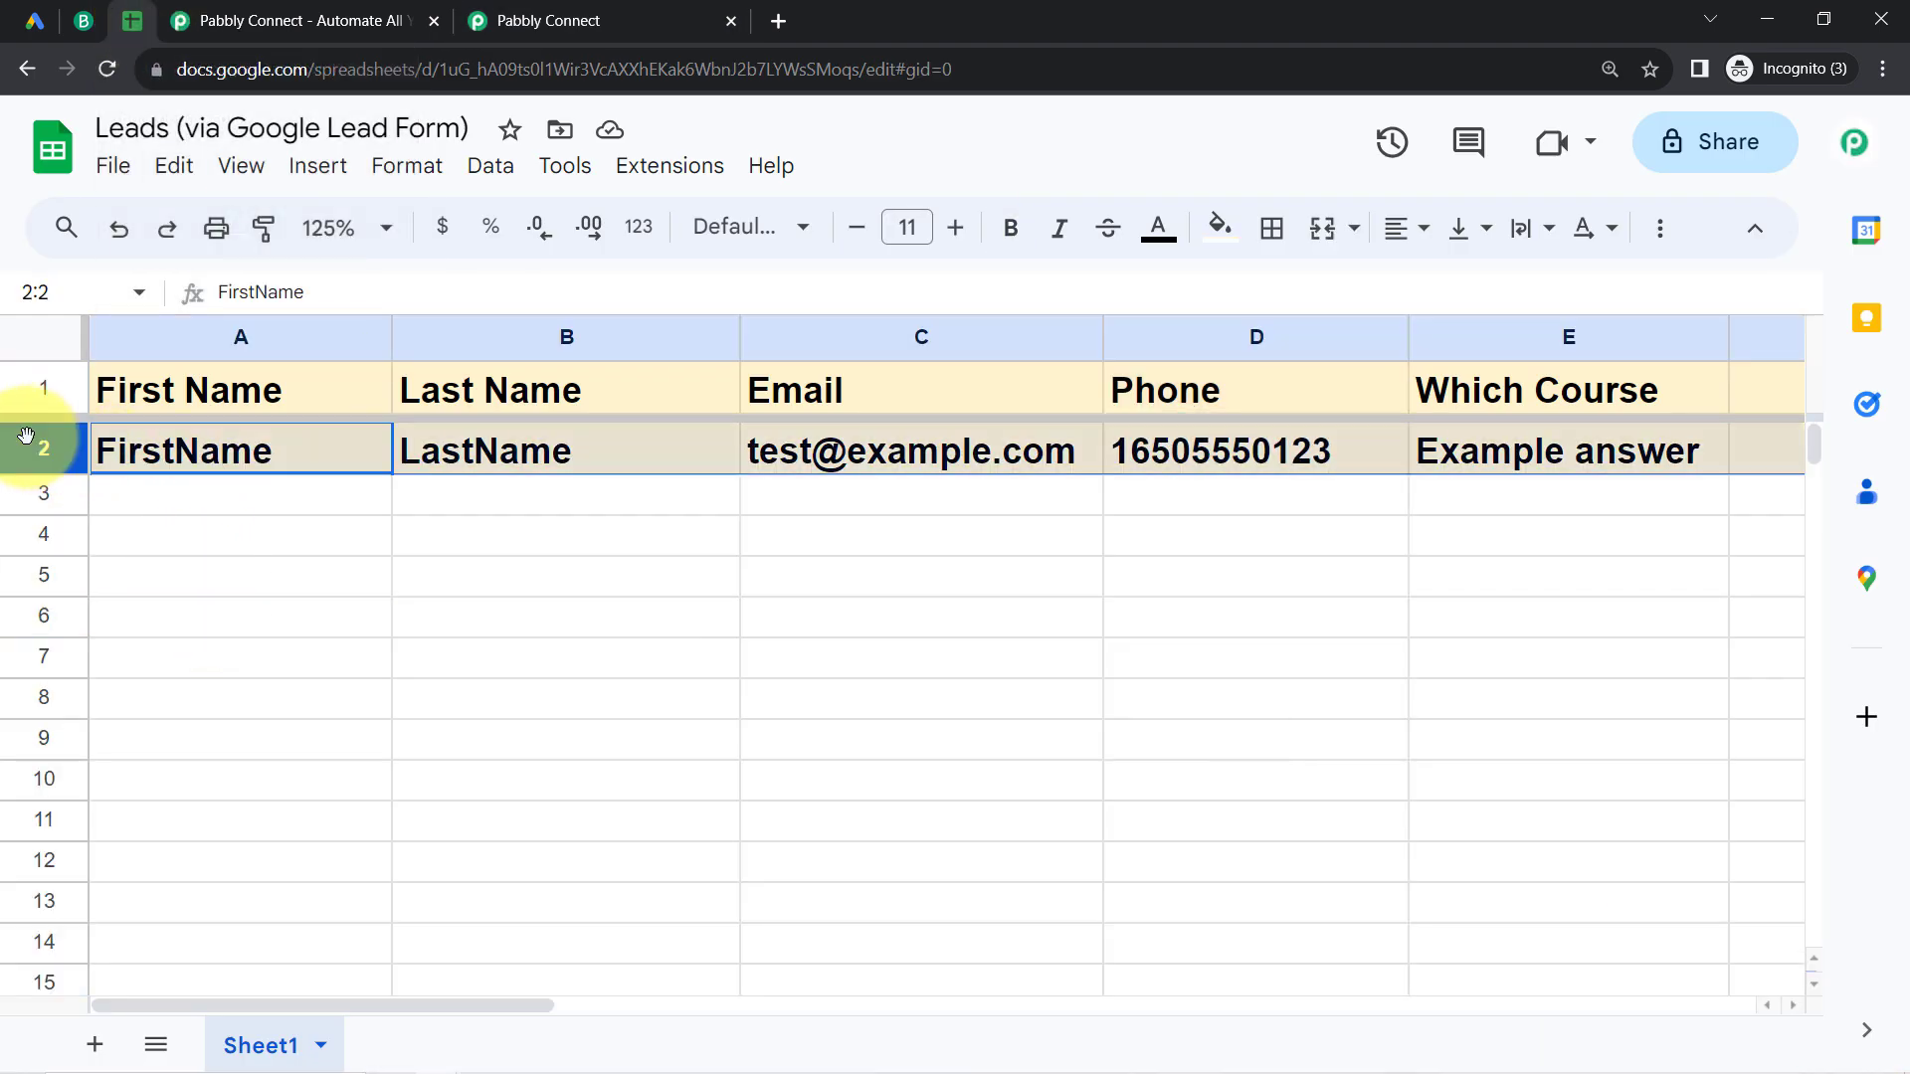
{"action": "left_click", "coordinate": [1222, 225]}
{"action": "left_click", "coordinate": [1243, 292]}
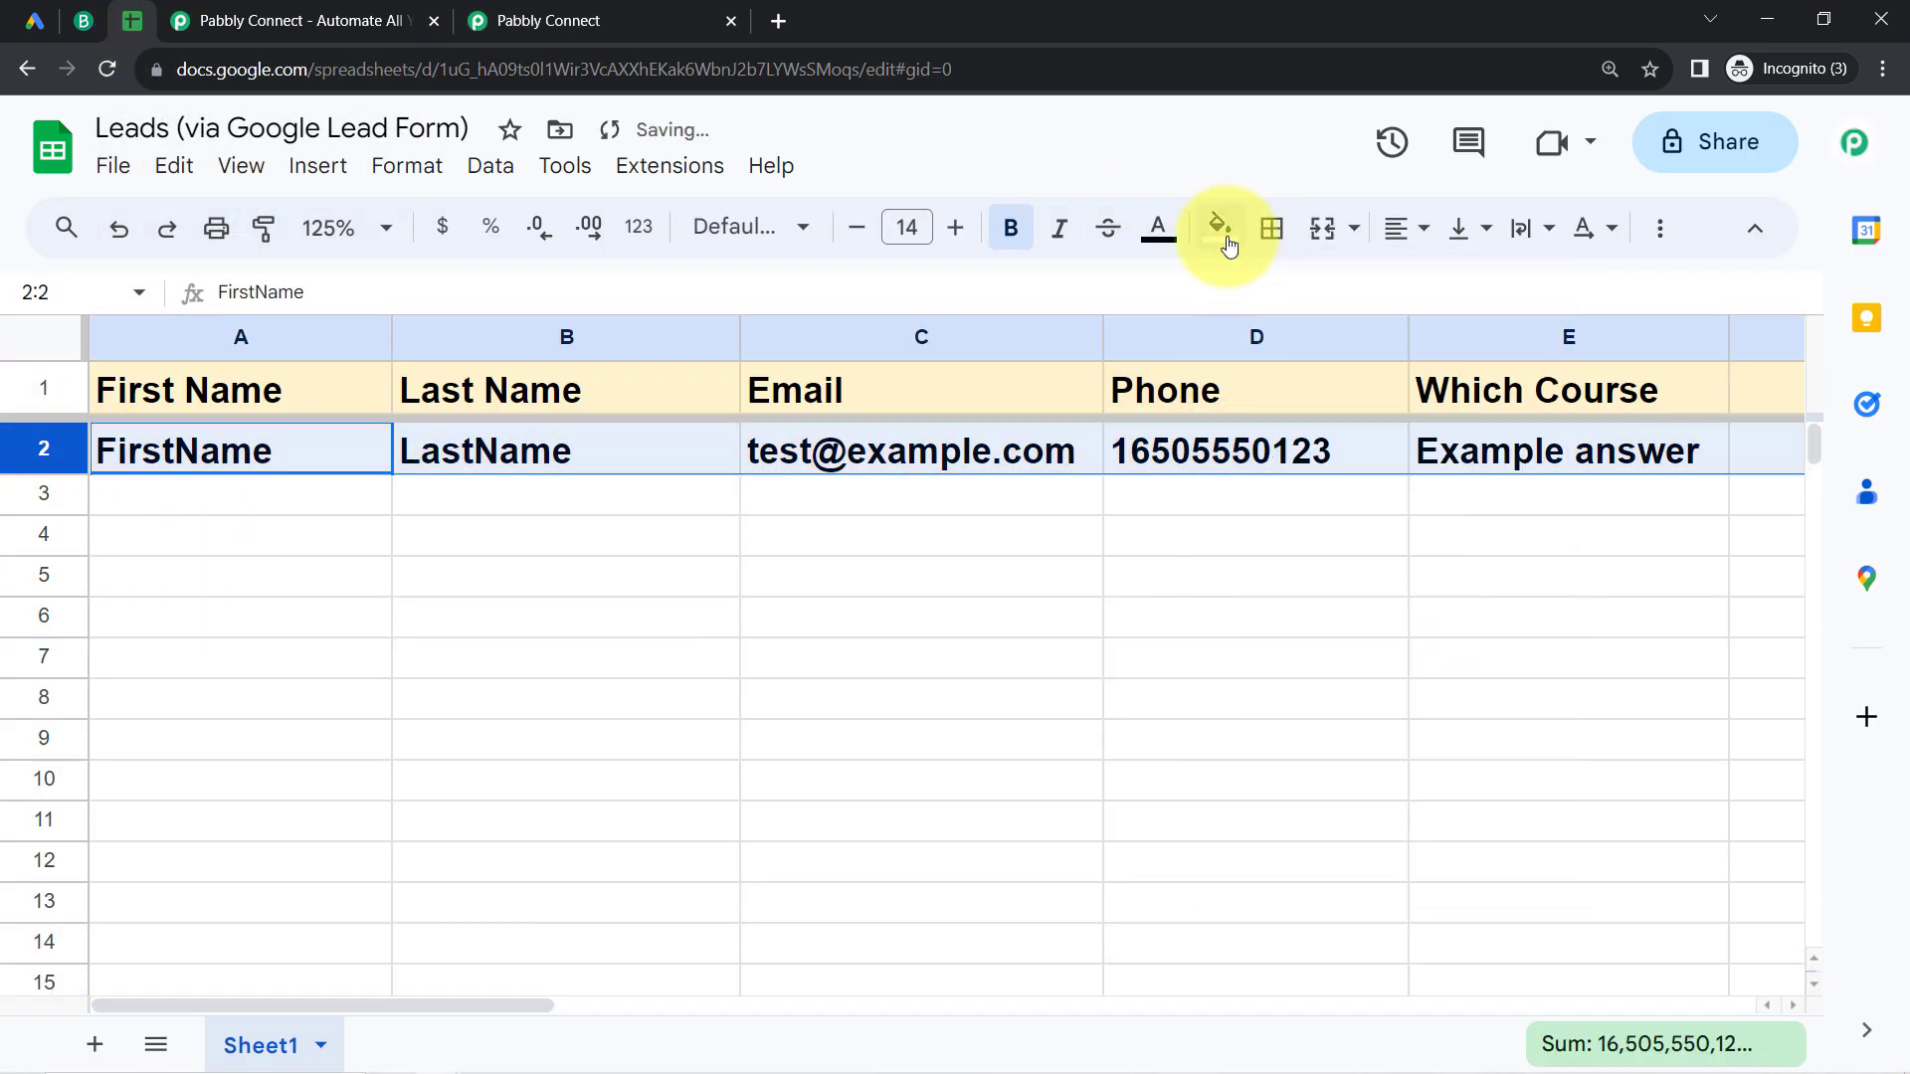
{"action": "left_click", "coordinate": [1398, 229]}
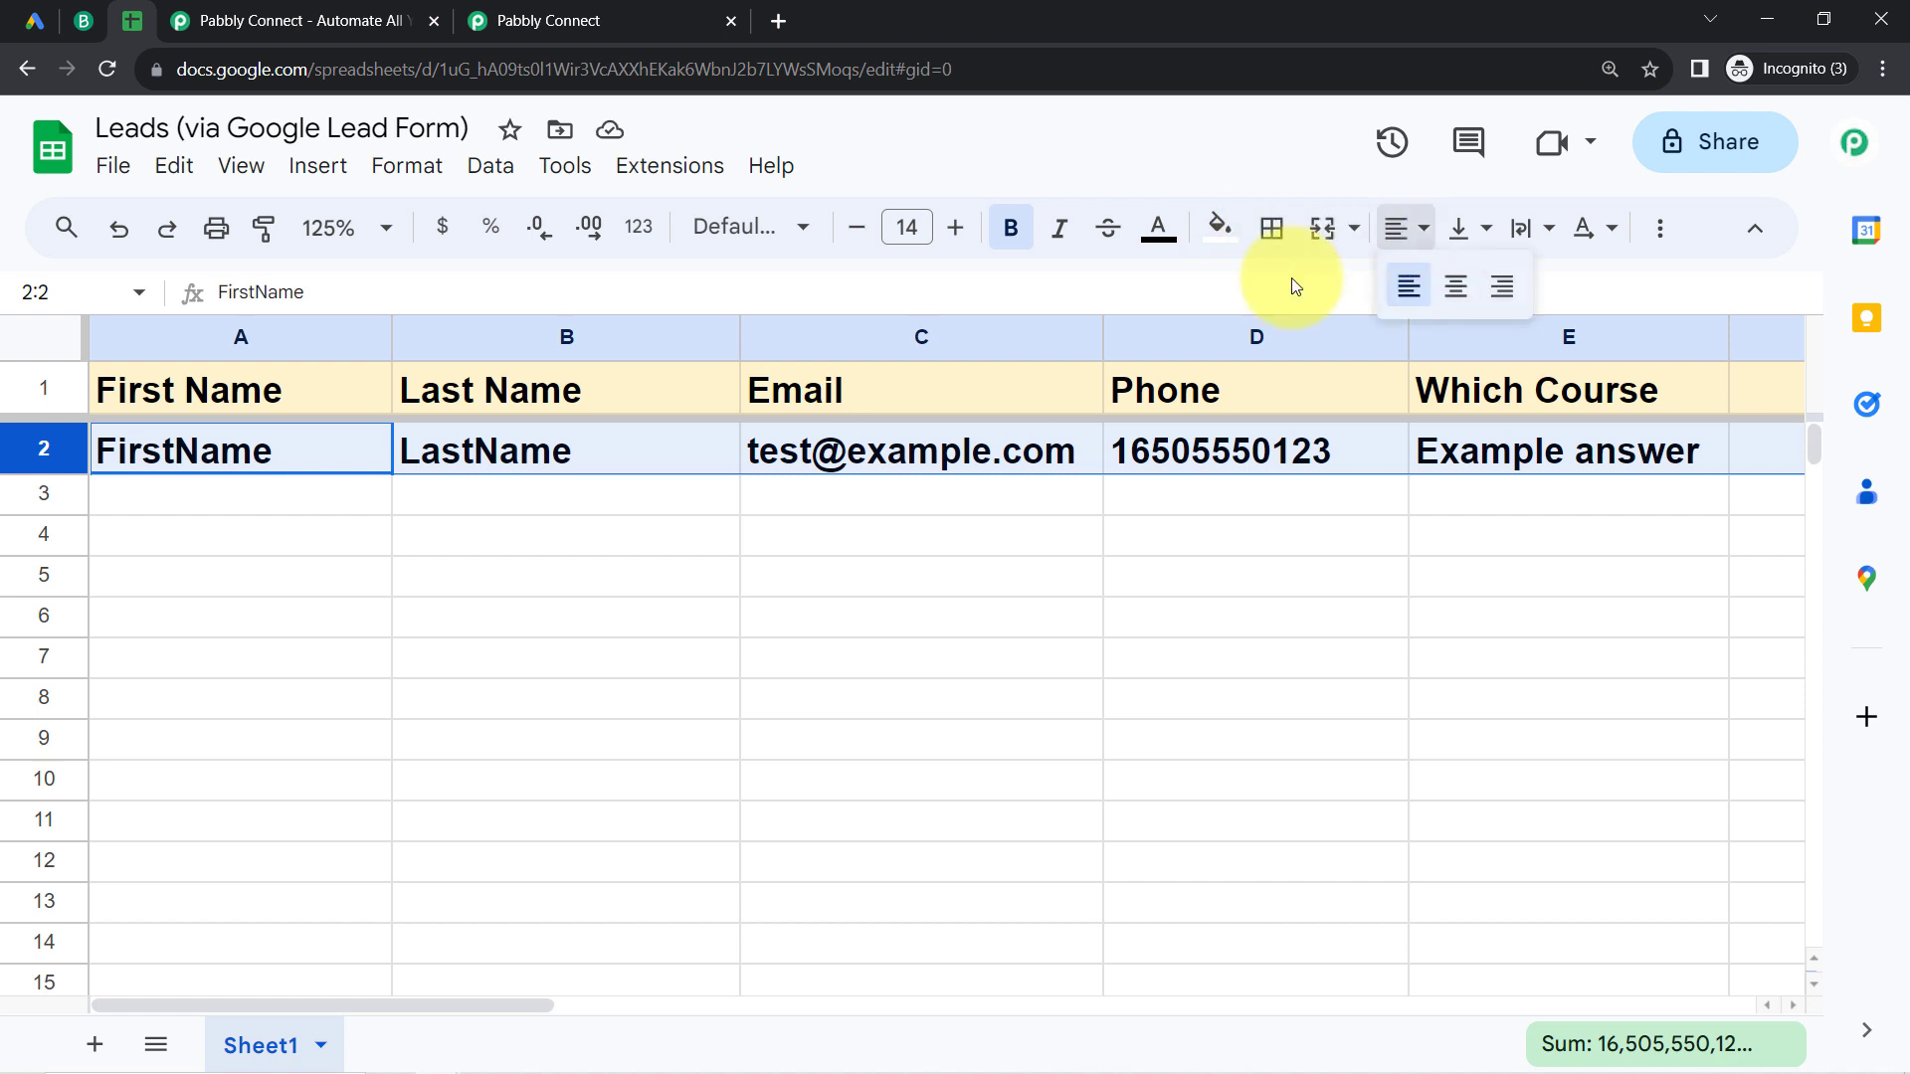
{"action": "left_click", "coordinate": [1394, 290]}
Step: Reduce the font size of row 2 to 12 and remove its bold formatting
{"action": "left_click", "coordinate": [844, 227]}
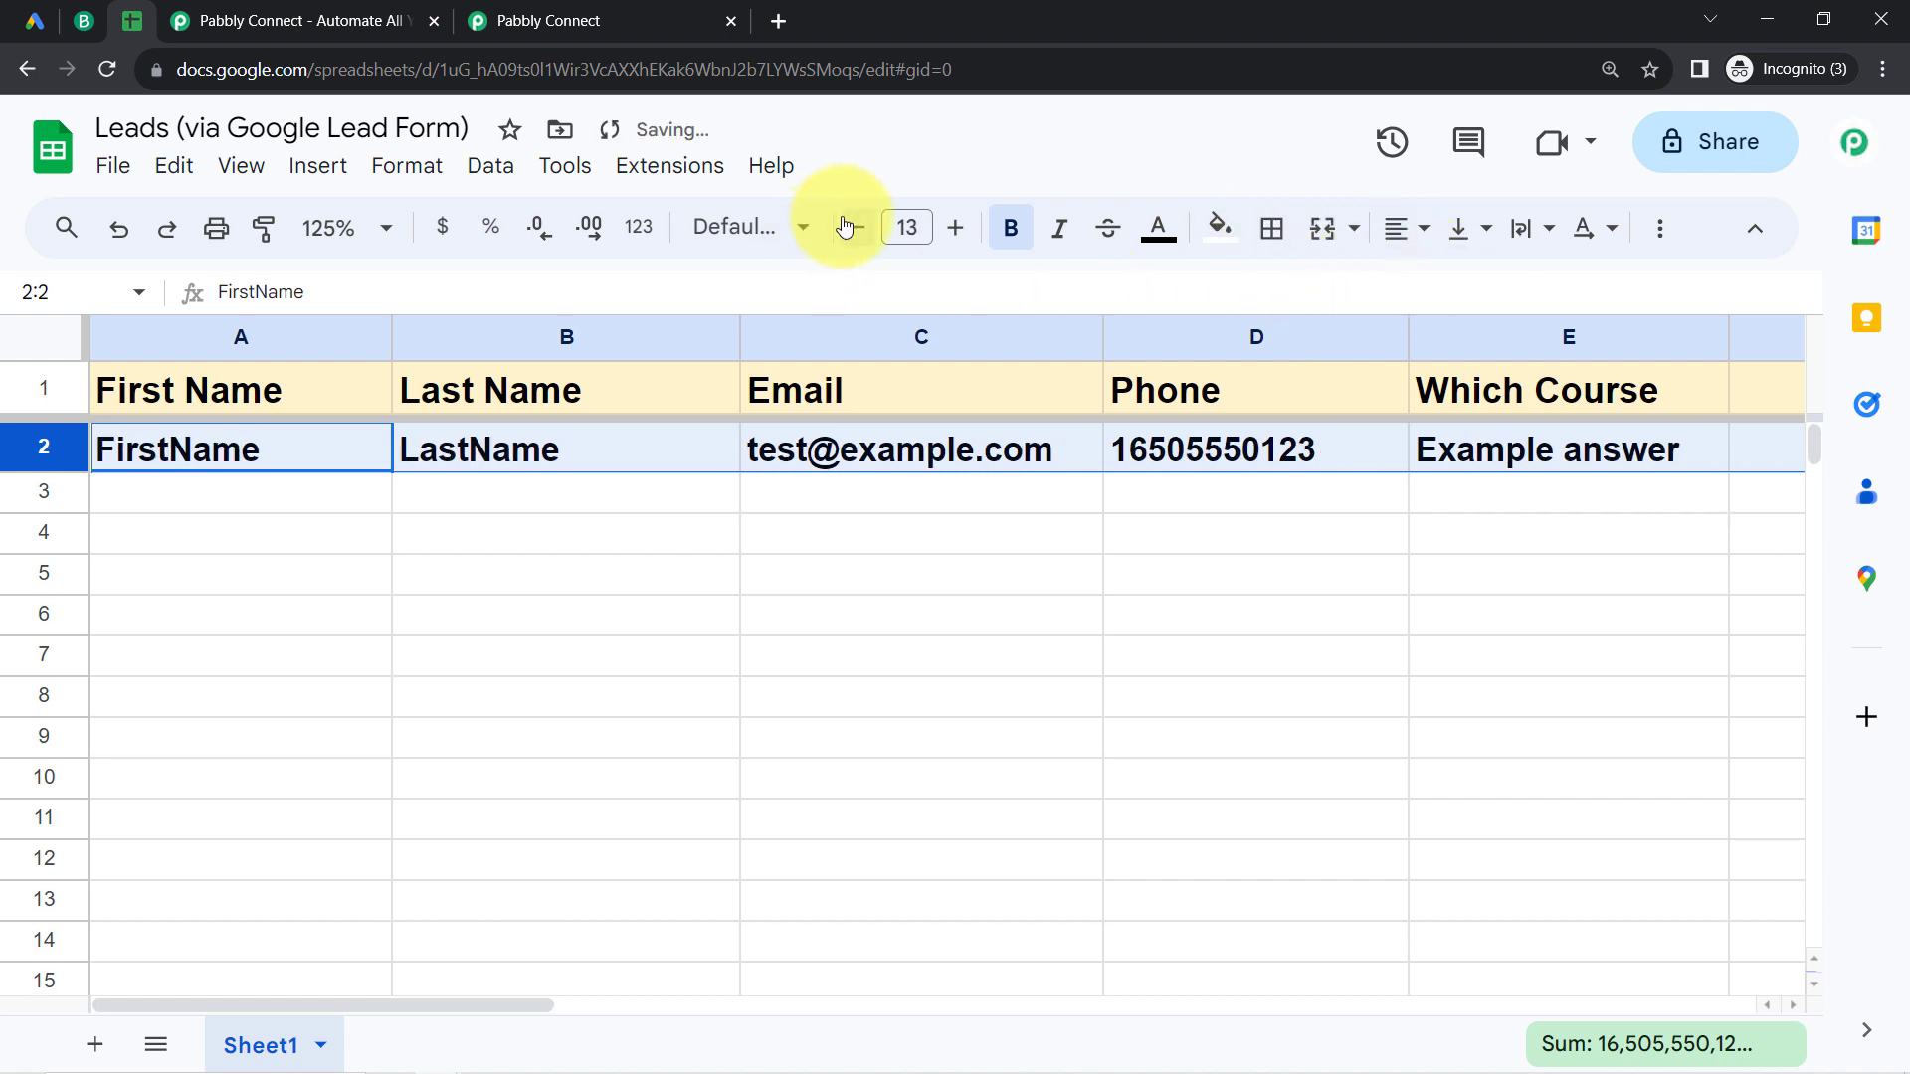
{"action": "left_click", "coordinate": [845, 227]}
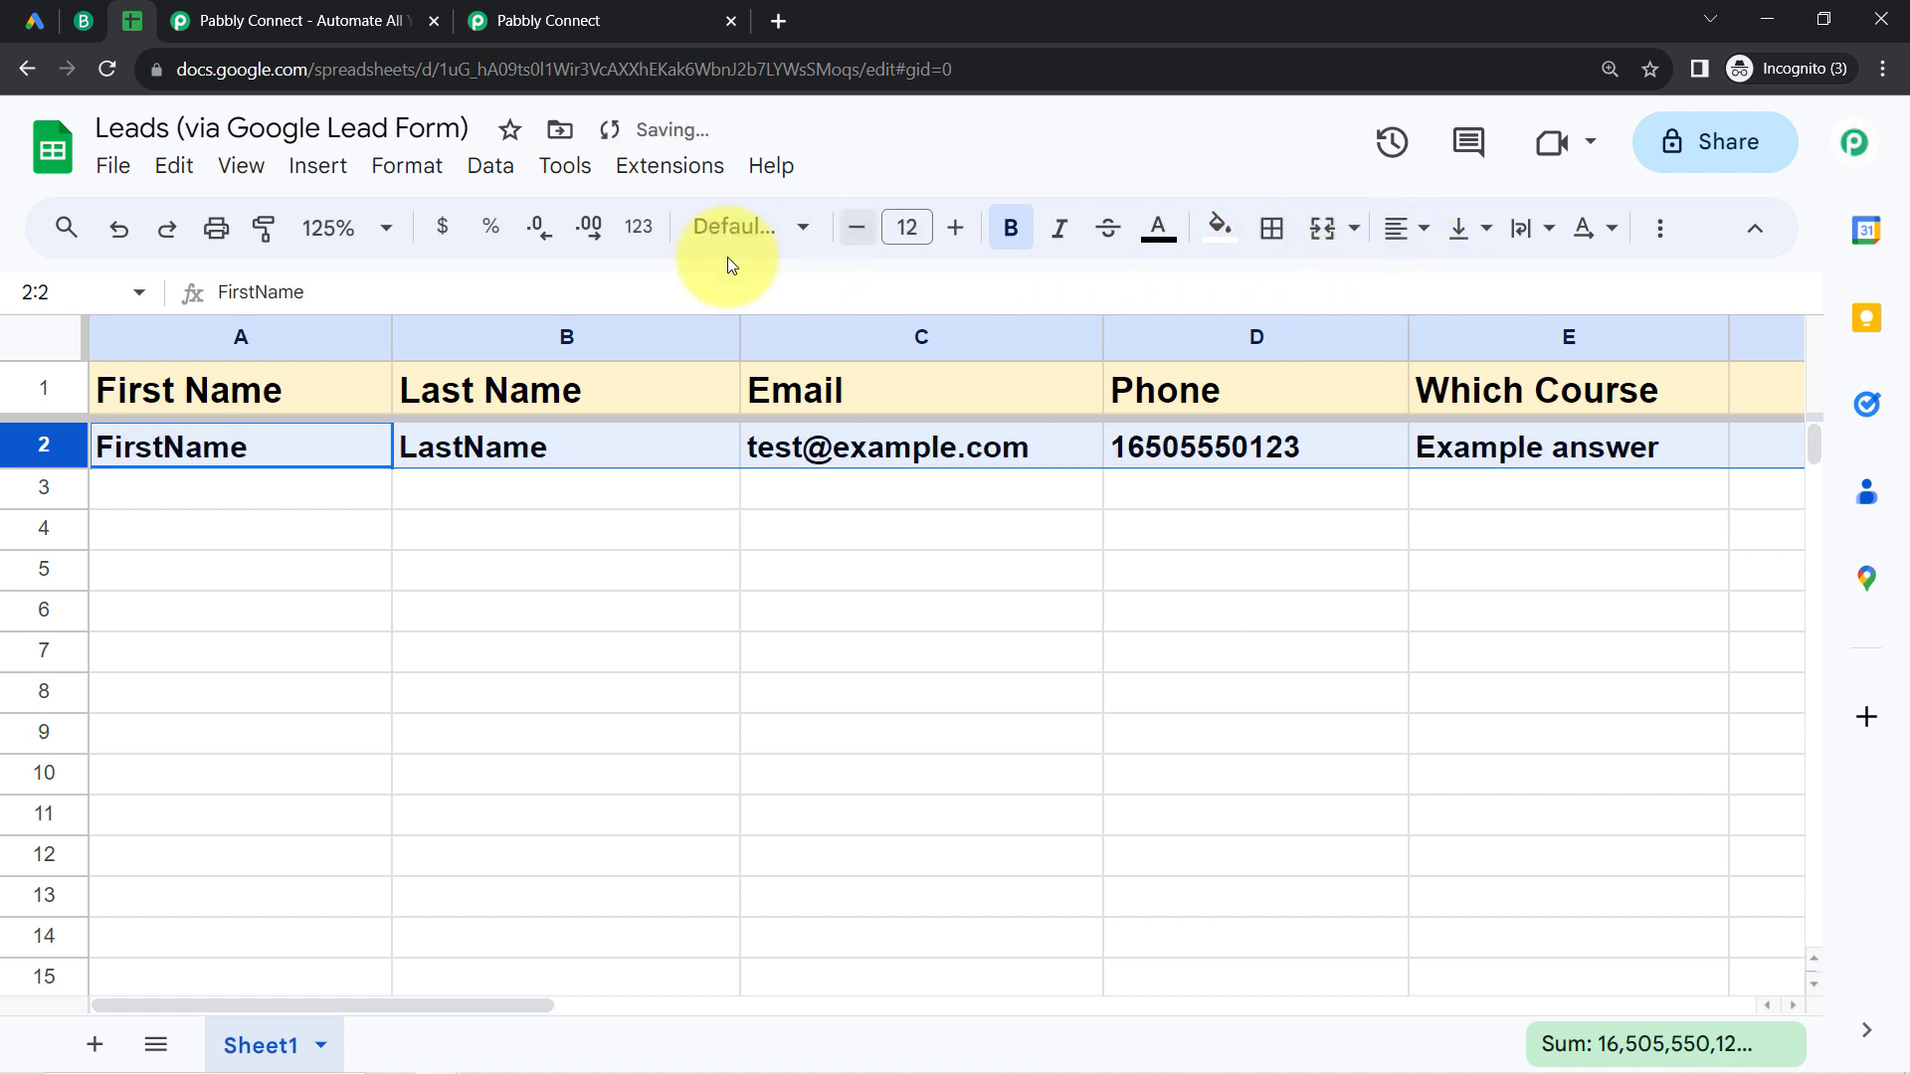
{"action": "left_click", "coordinate": [1011, 239]}
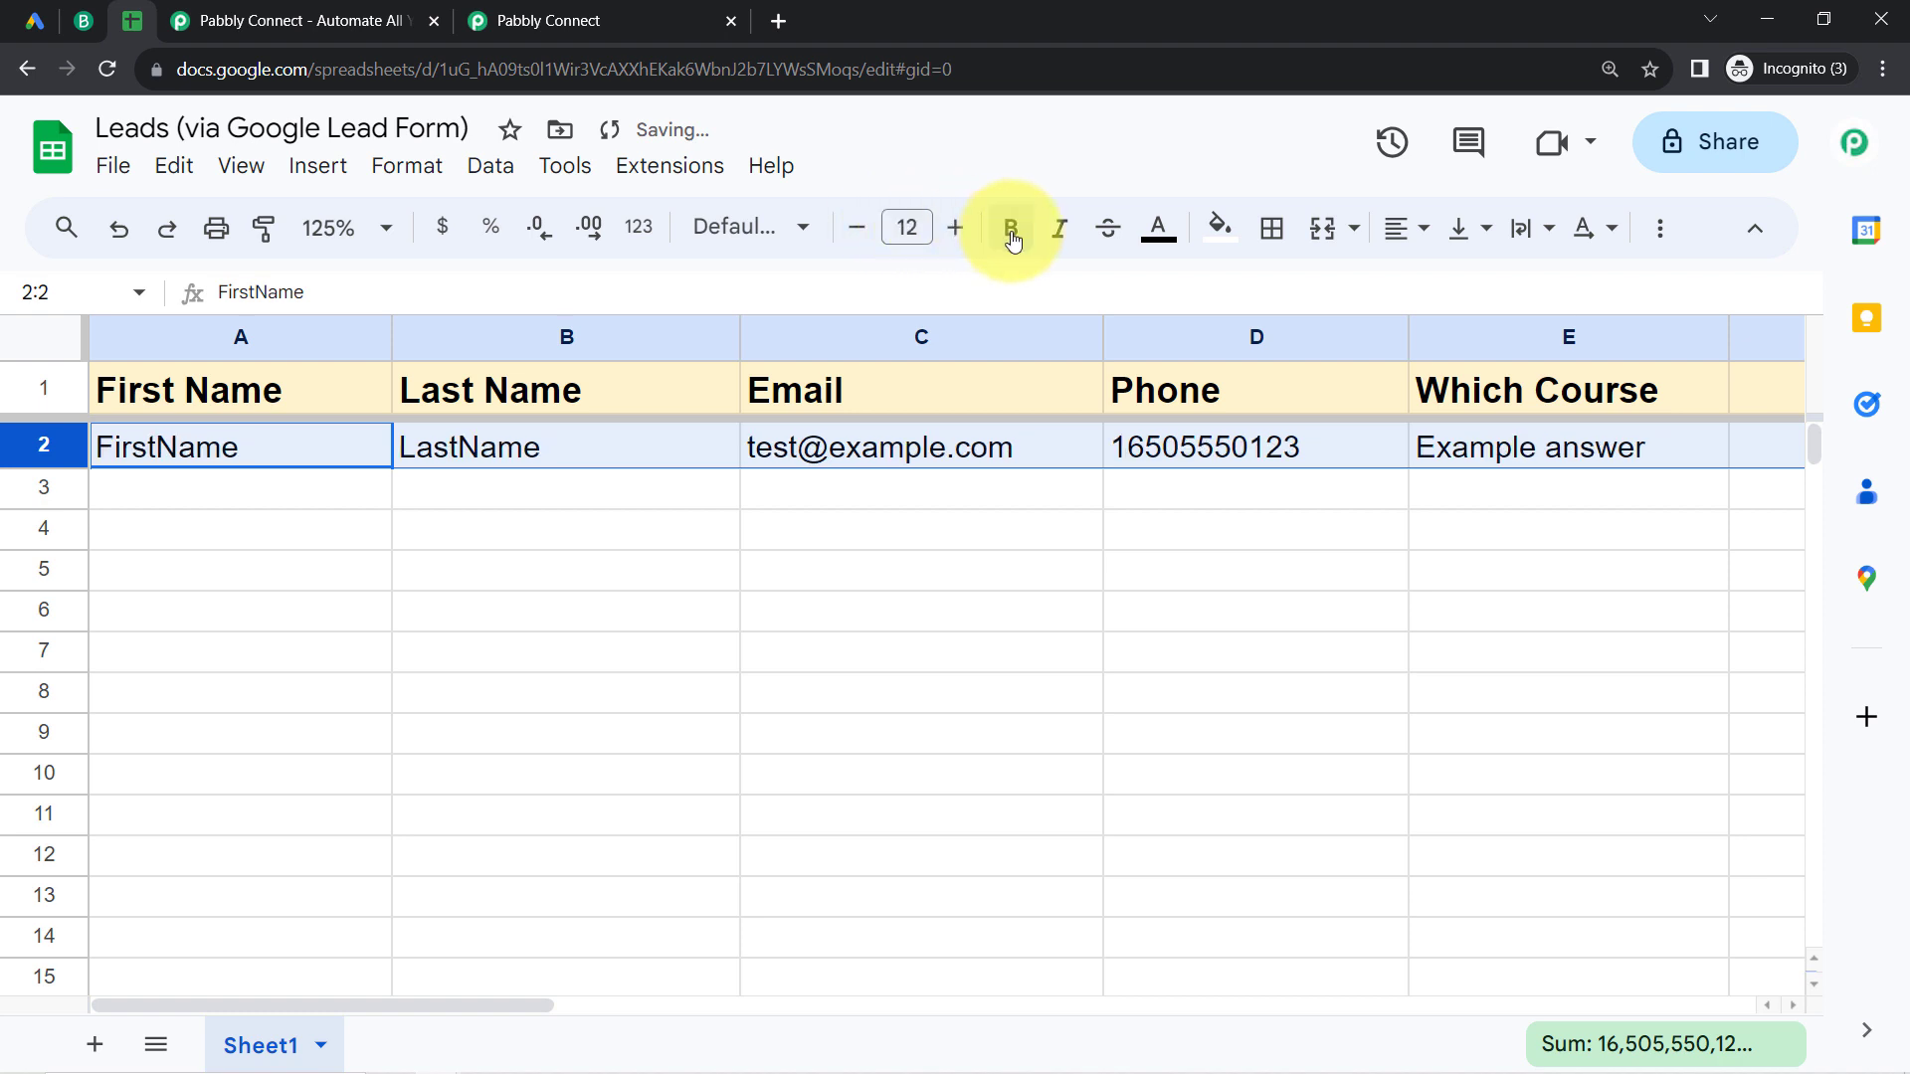
{"action": "left_click", "coordinate": [695, 445]}
Step: Return to the Pabbly Connect workflow and collapse the Google Lead Form trigger step
{"action": "left_click", "coordinate": [594, 14]}
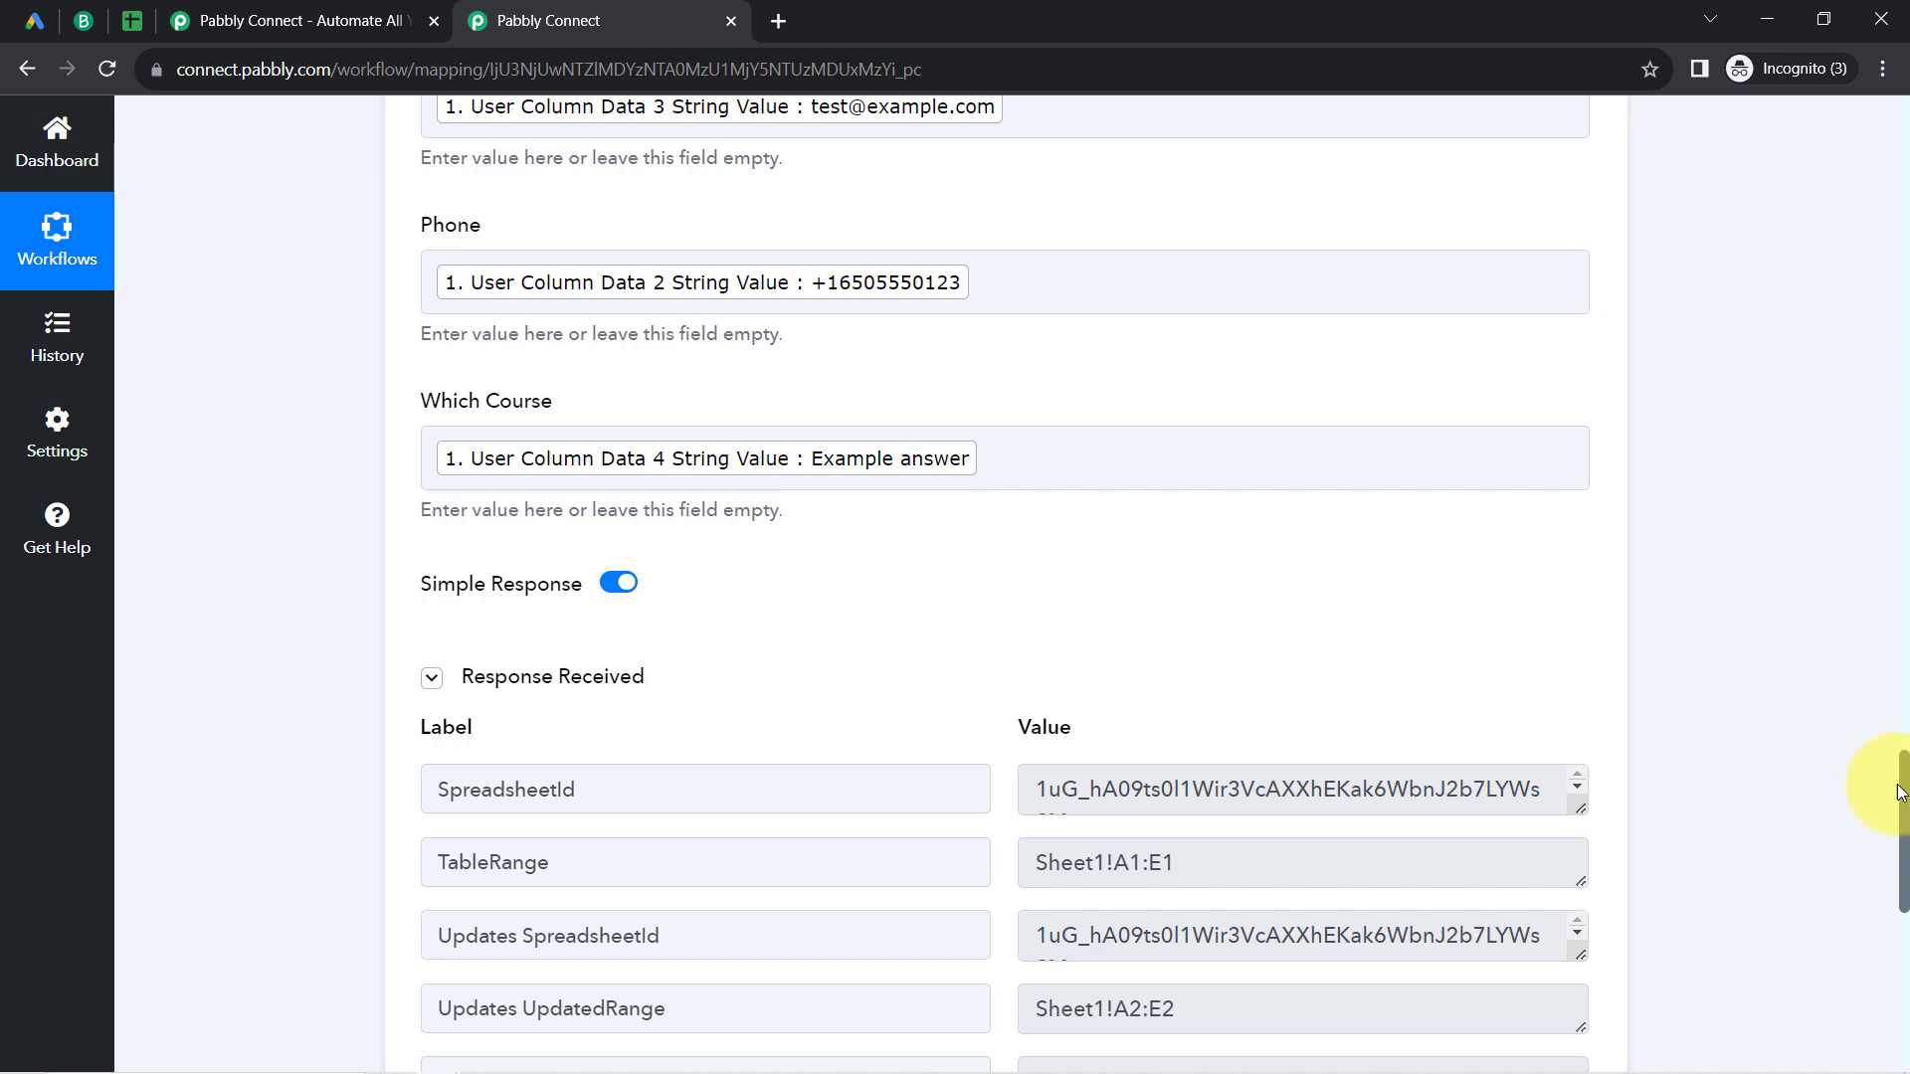
{"action": "left_click_drag", "start_coordinate": [1903, 796], "coordinate": [1841, 149]}
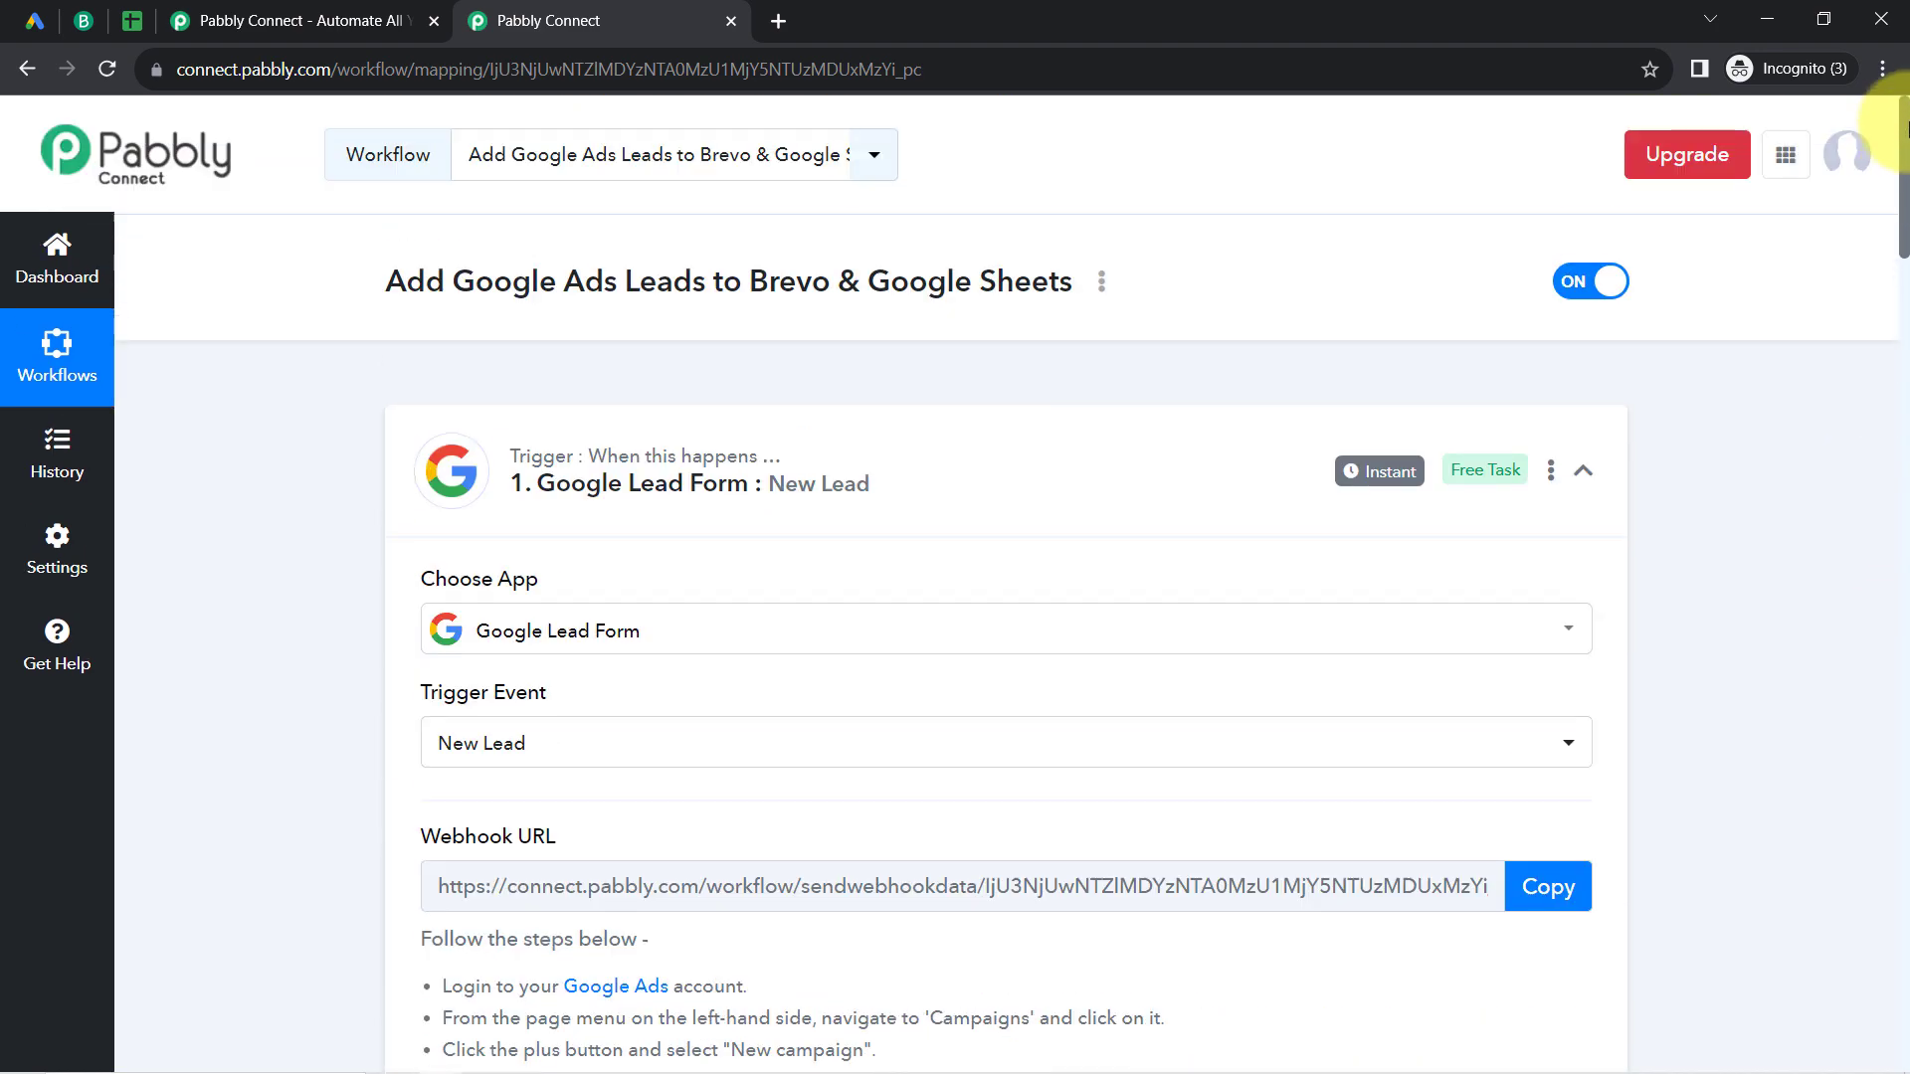
{"action": "left_click", "coordinate": [661, 505]}
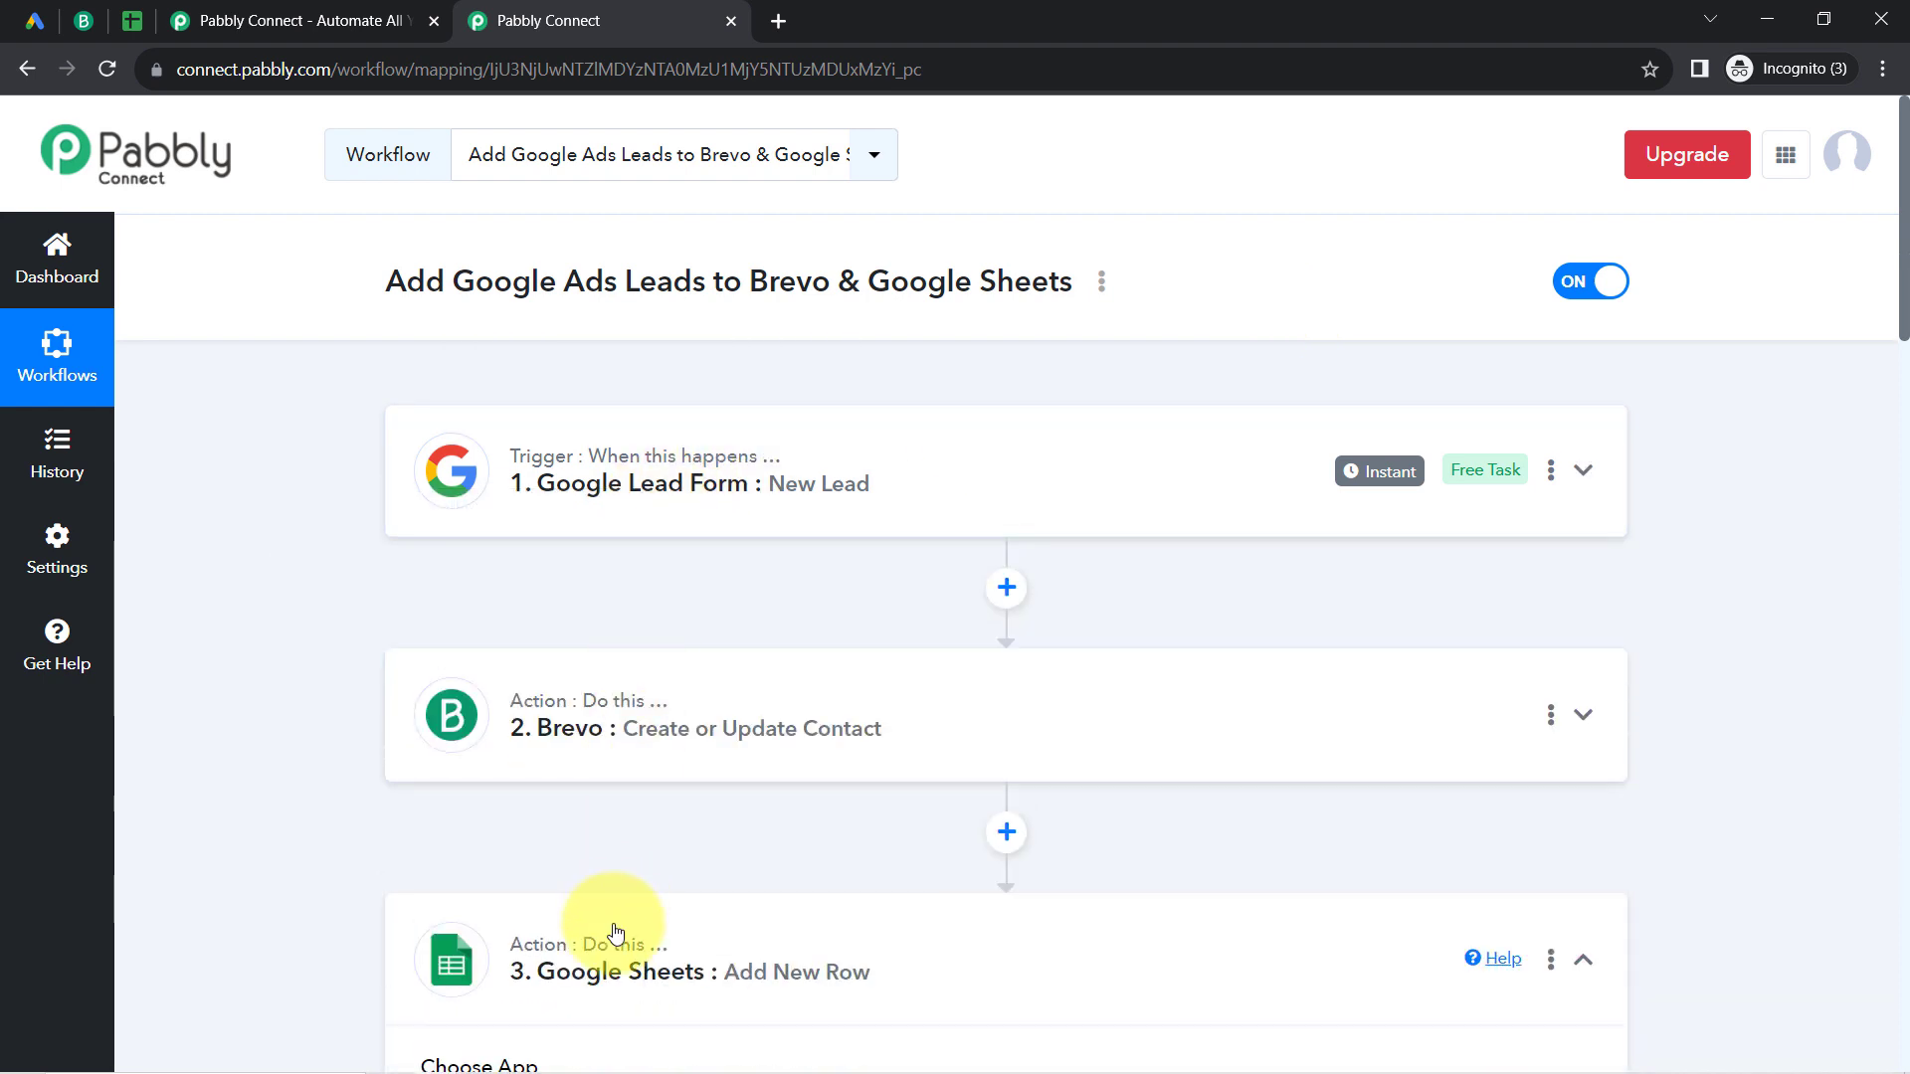